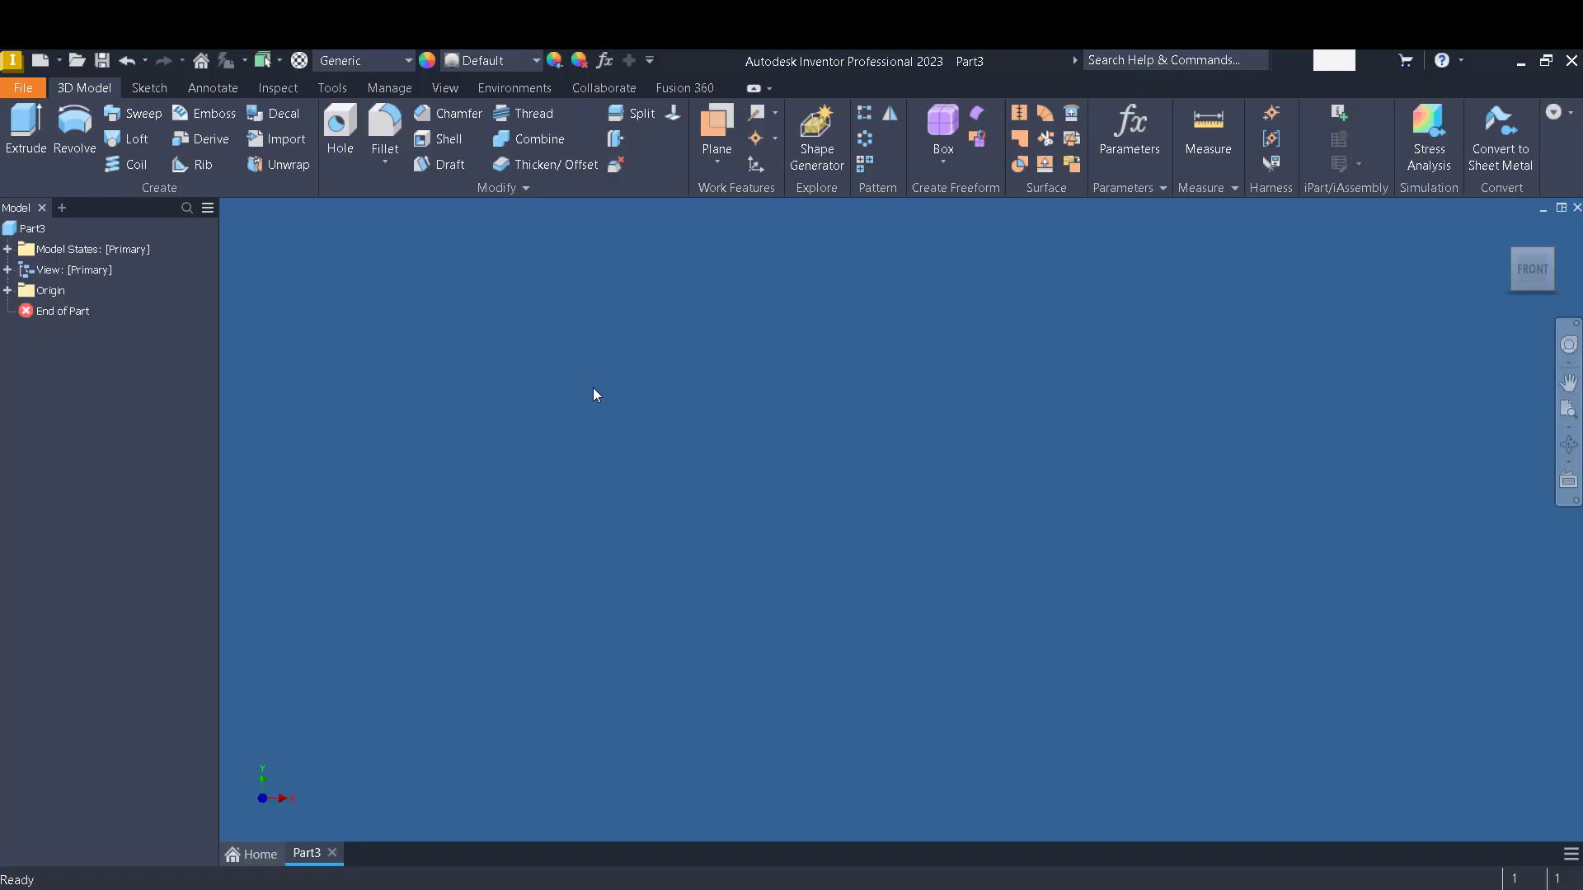
Start a 2D sketch on the front (XY) origin plane.
left_click(157, 91)
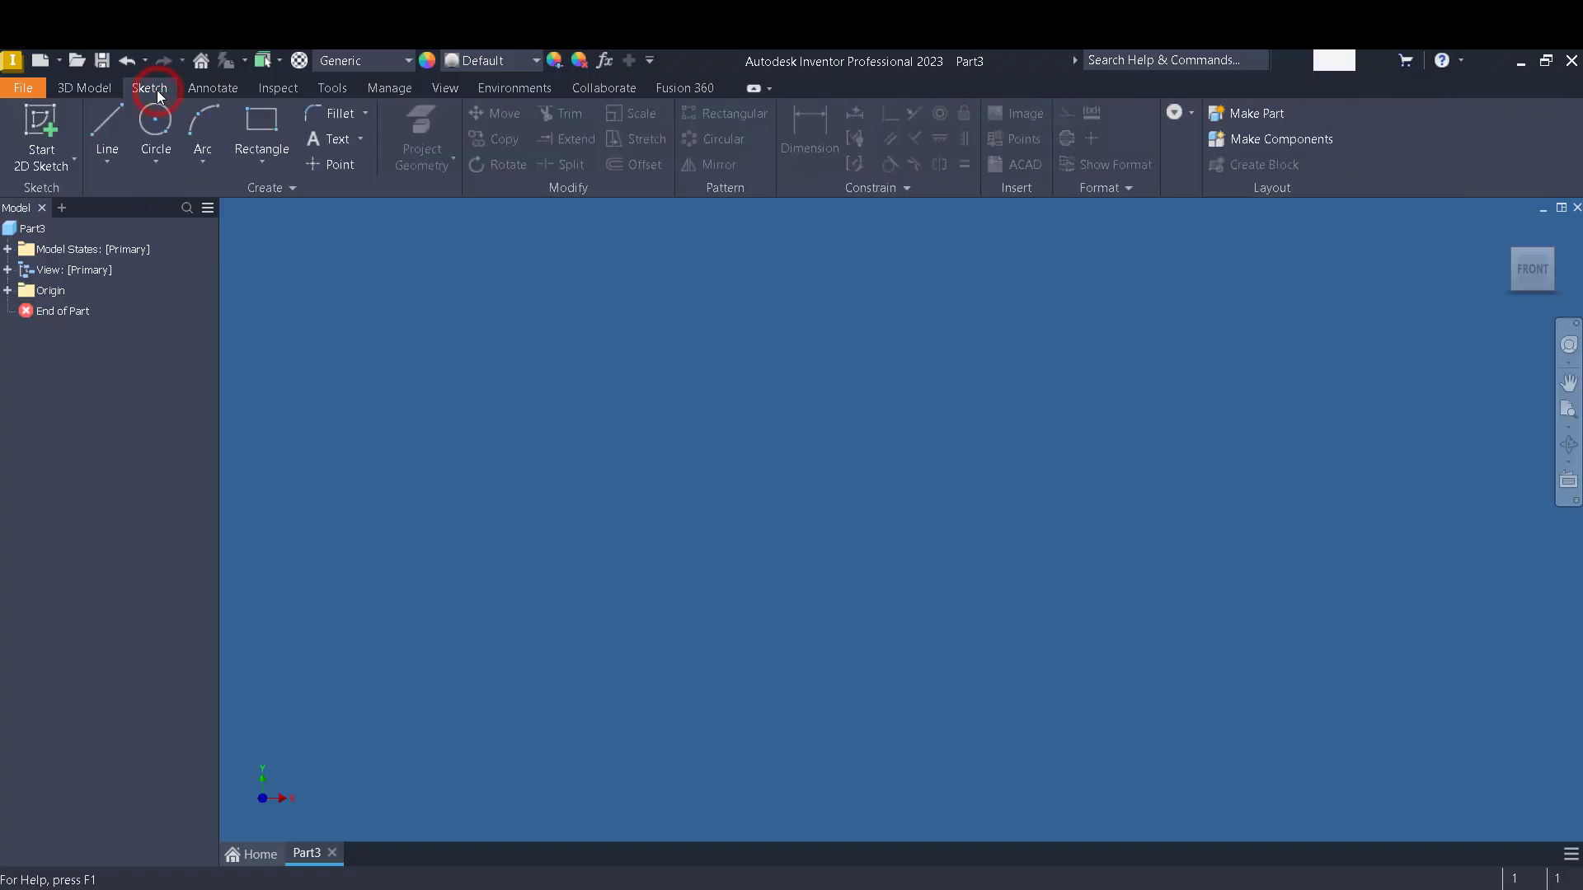
left_click(40, 117)
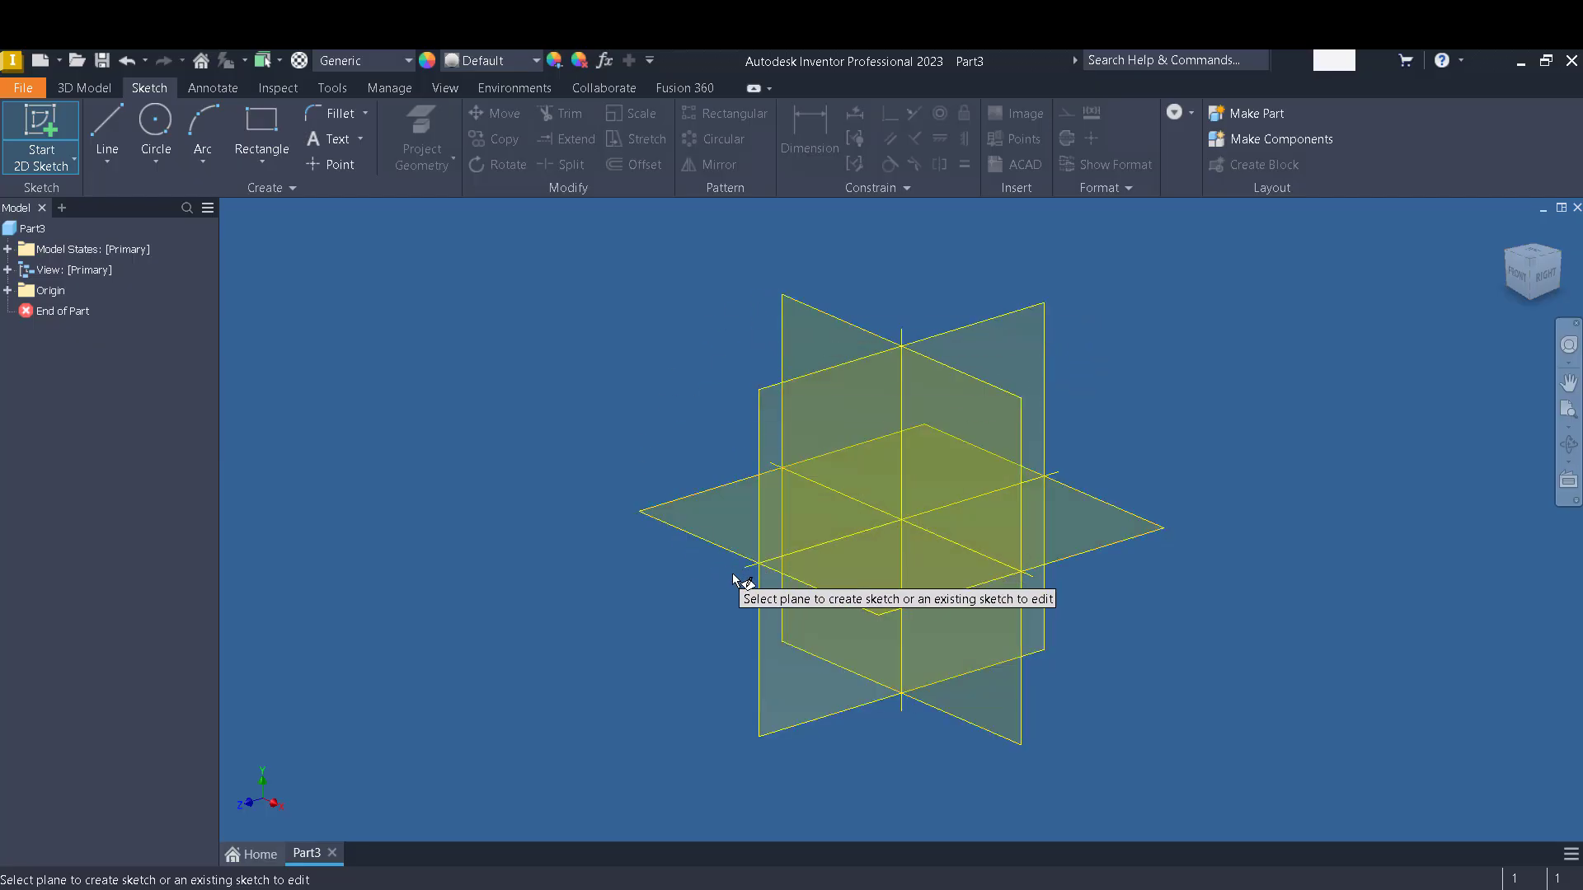
left_click(817, 317)
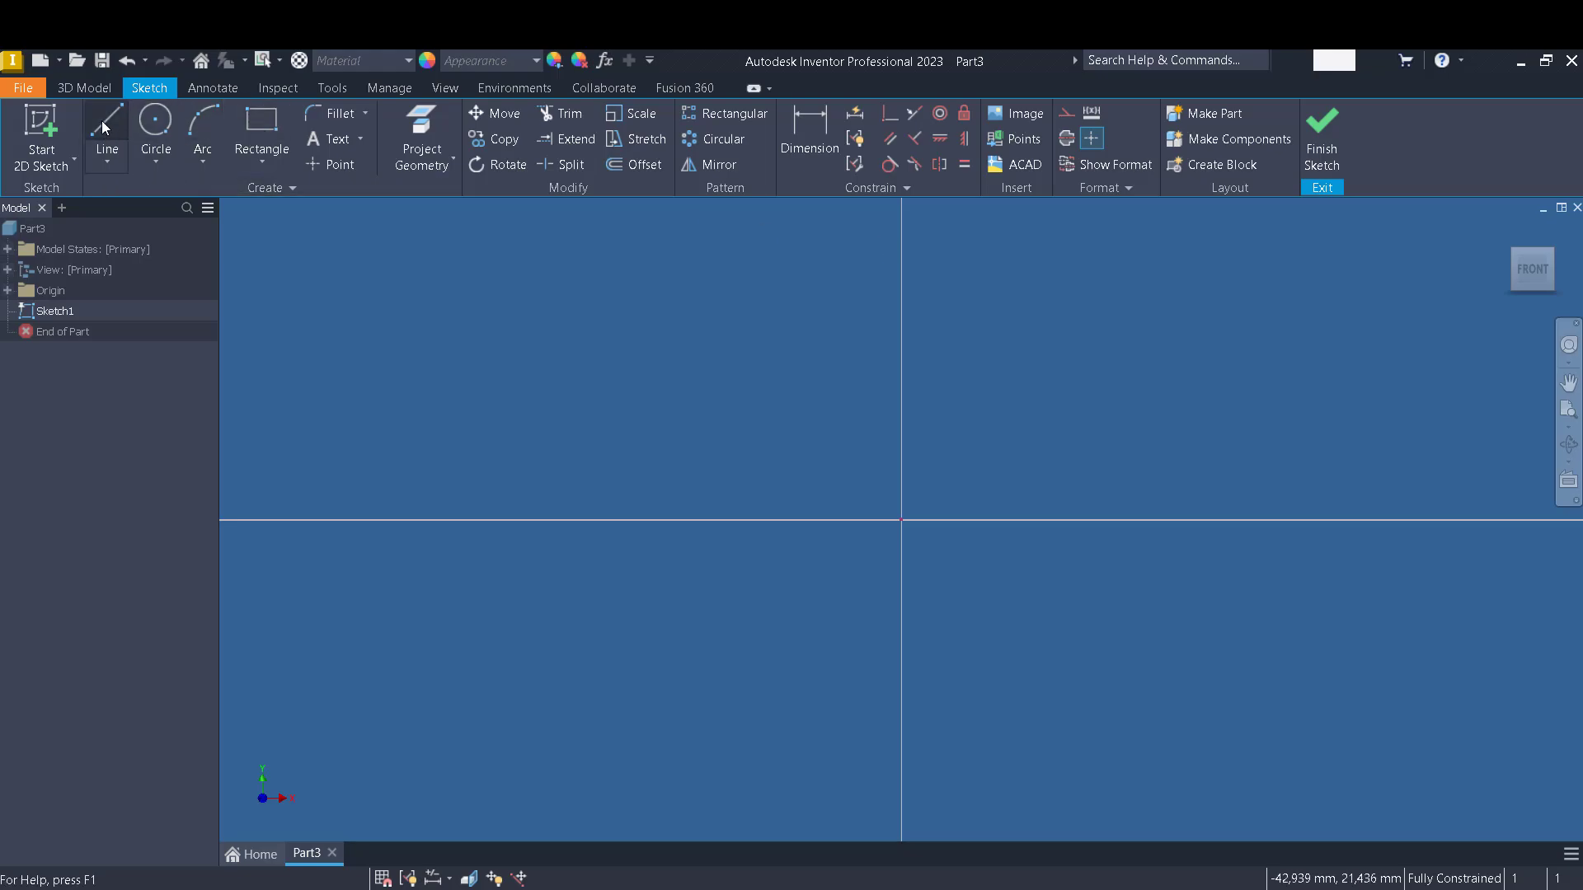
Draw a circle about 14.5 mm in diameter centred on the sketch origin.
left_click(154, 126)
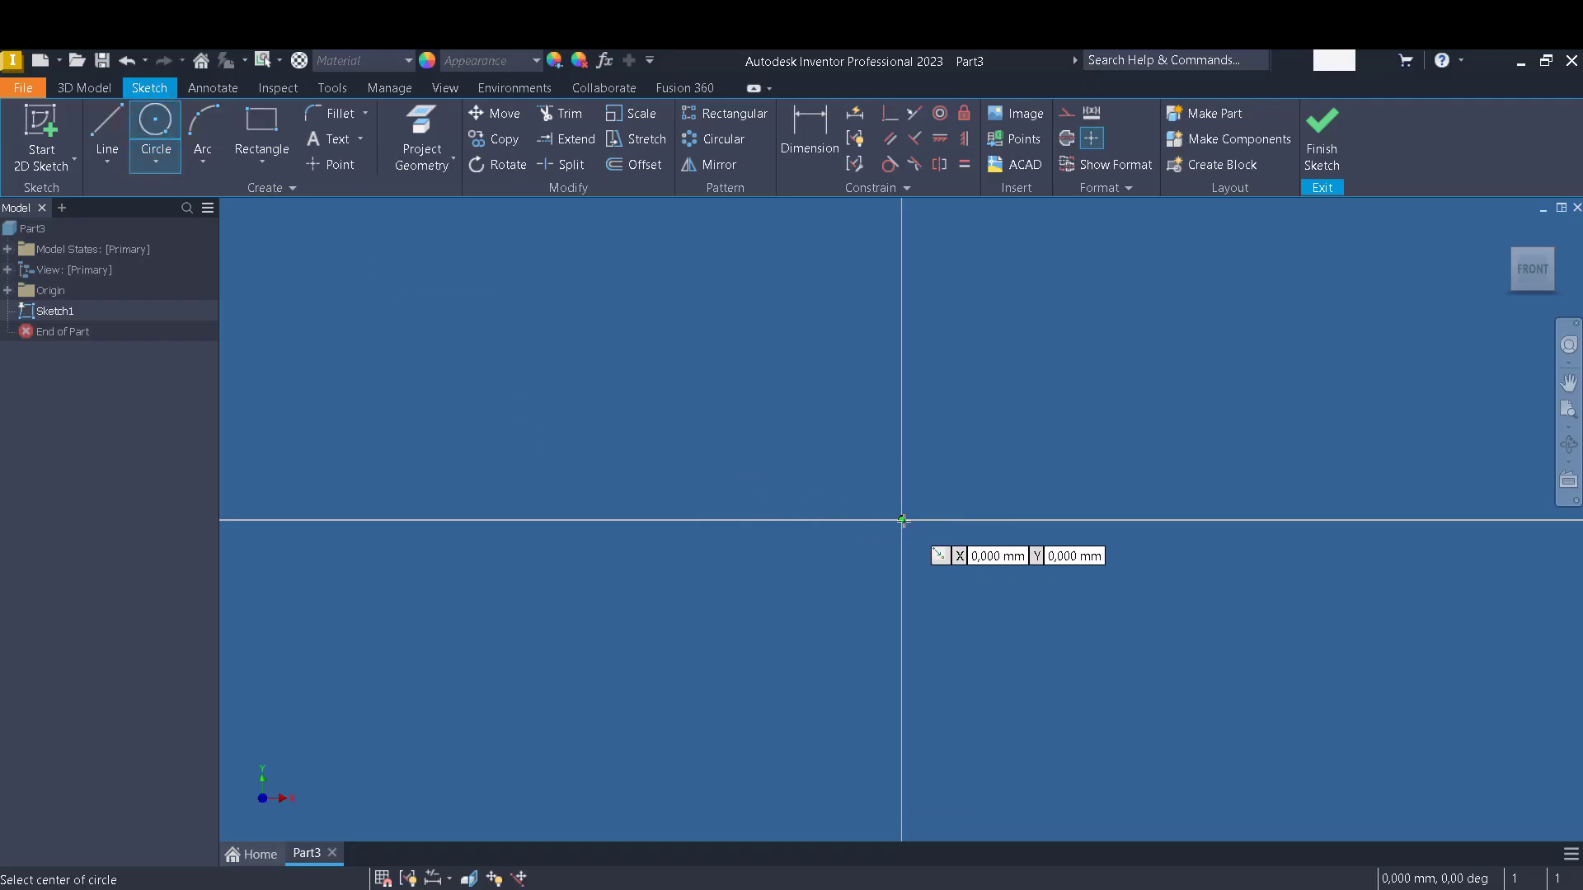
left_click(902, 520)
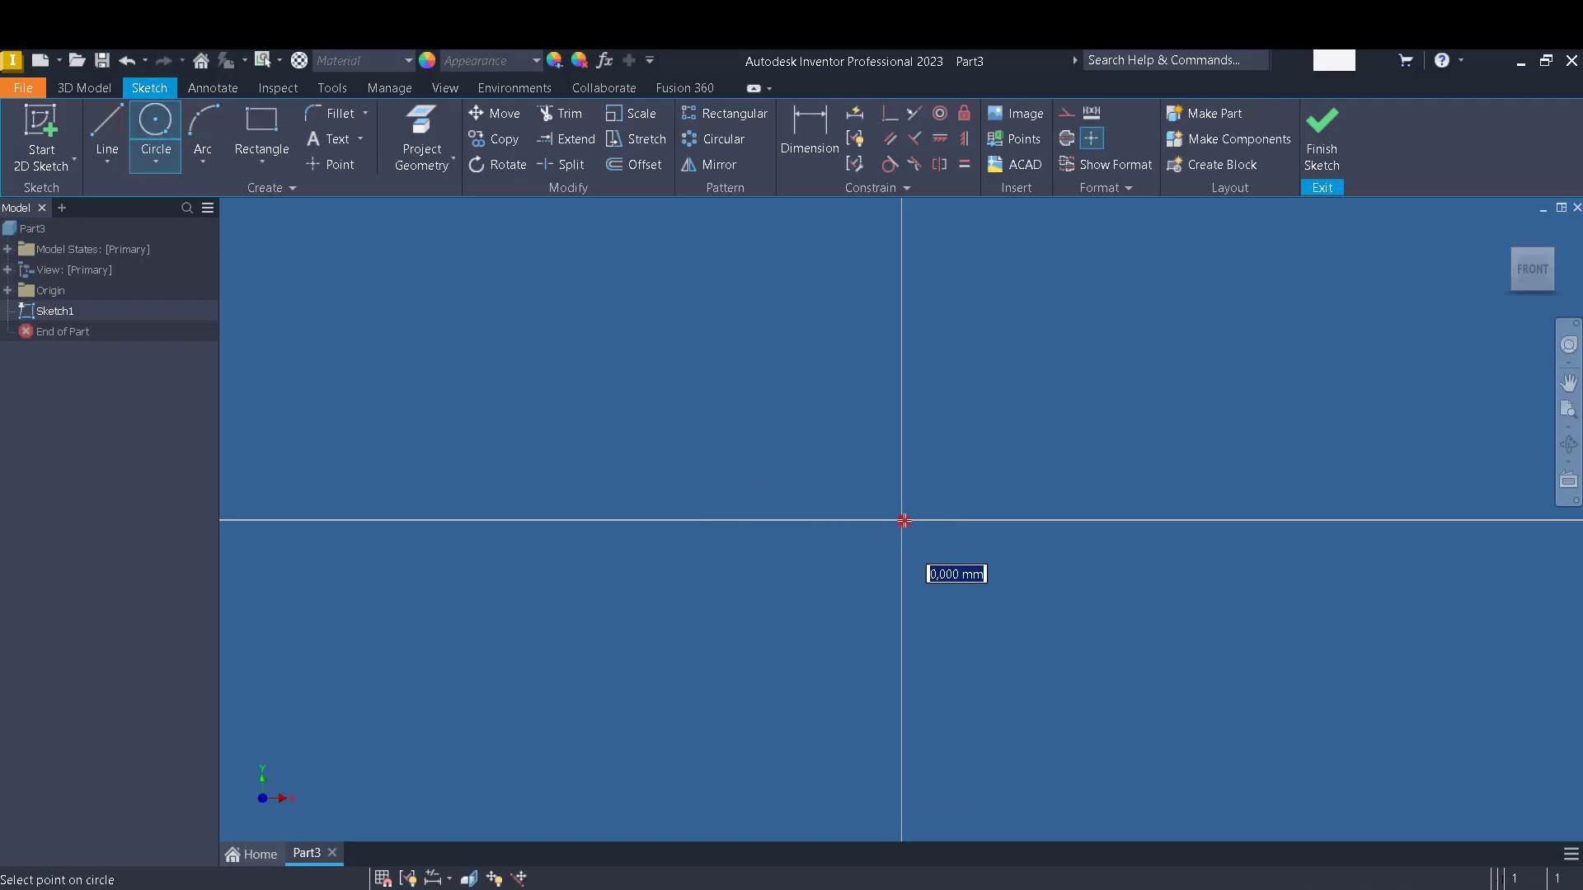
left_click(970, 404)
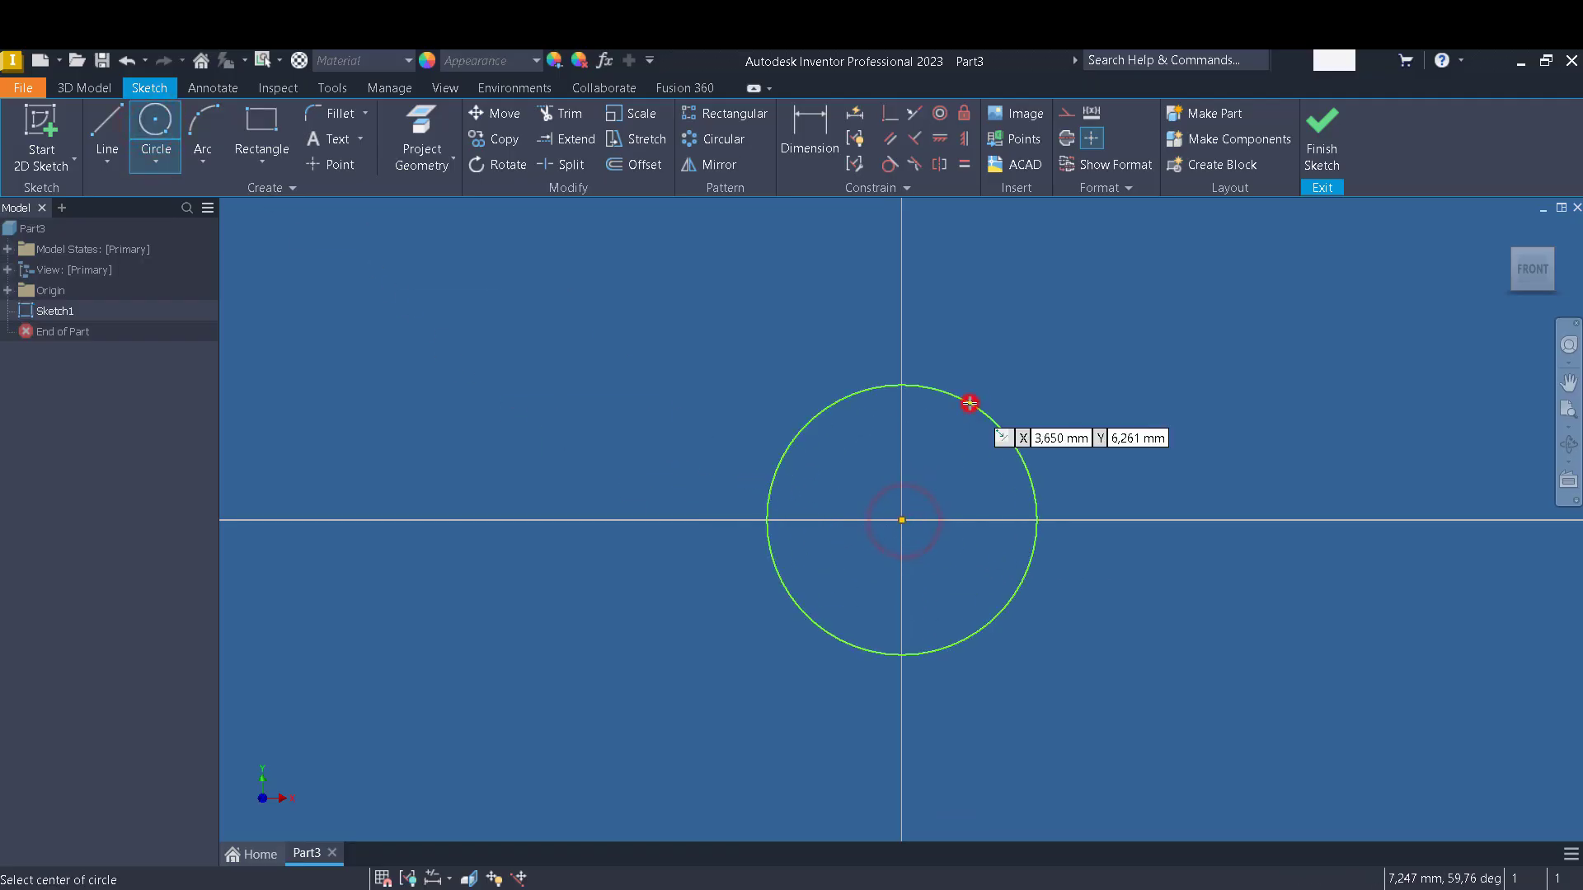
Draw a separate slanted line outside the circle, rising from below it towards the horizontal axis.
left_click(105, 122)
left_click(915, 728)
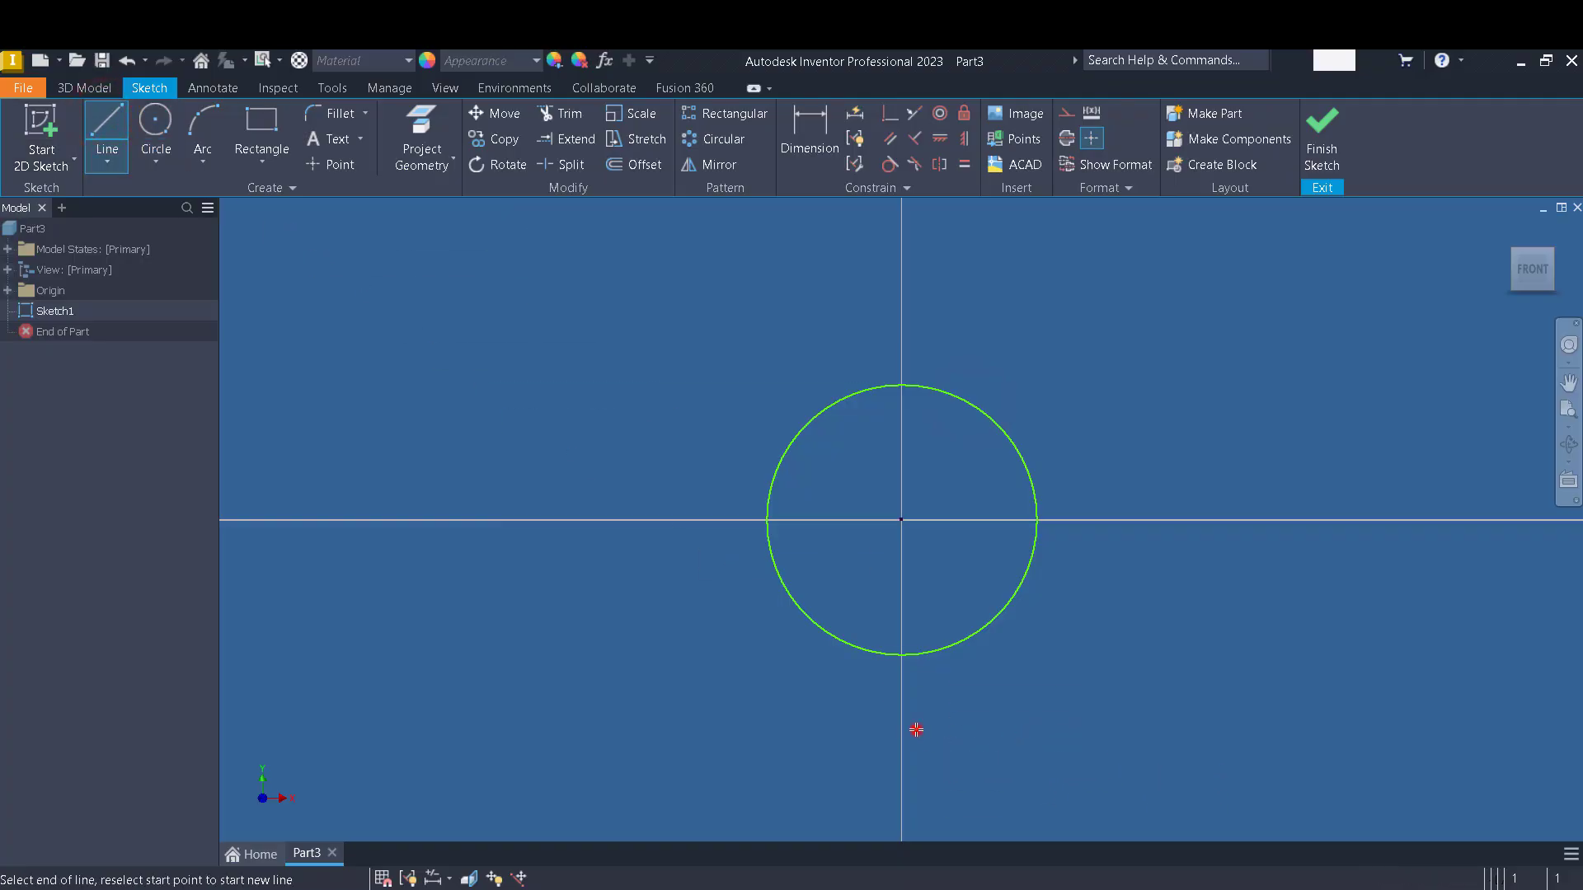
left_click(1210, 557)
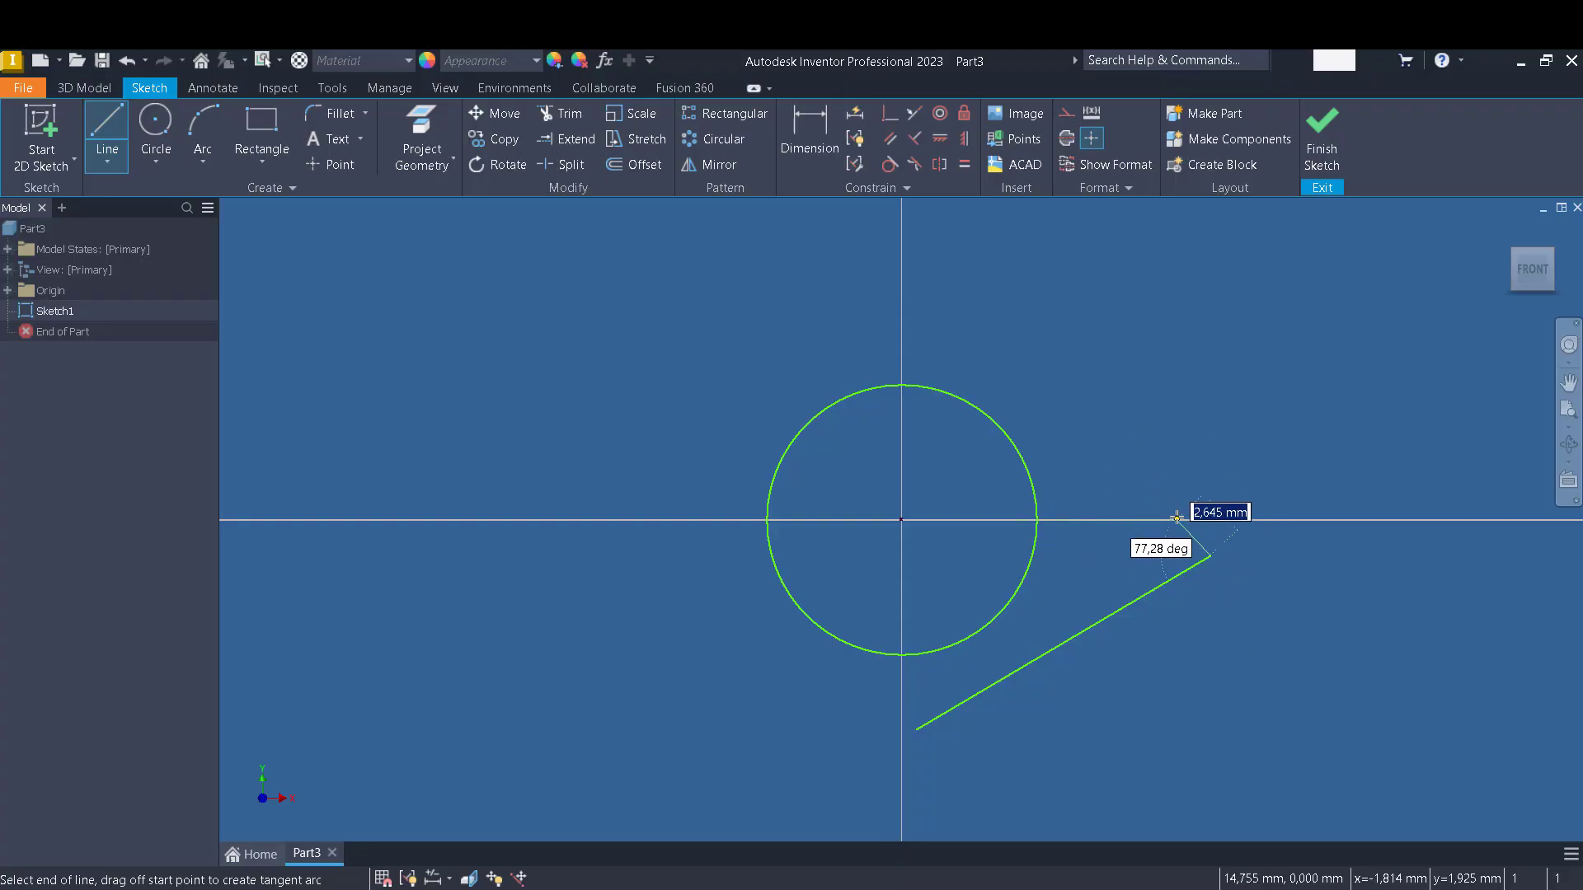
key("Escape")
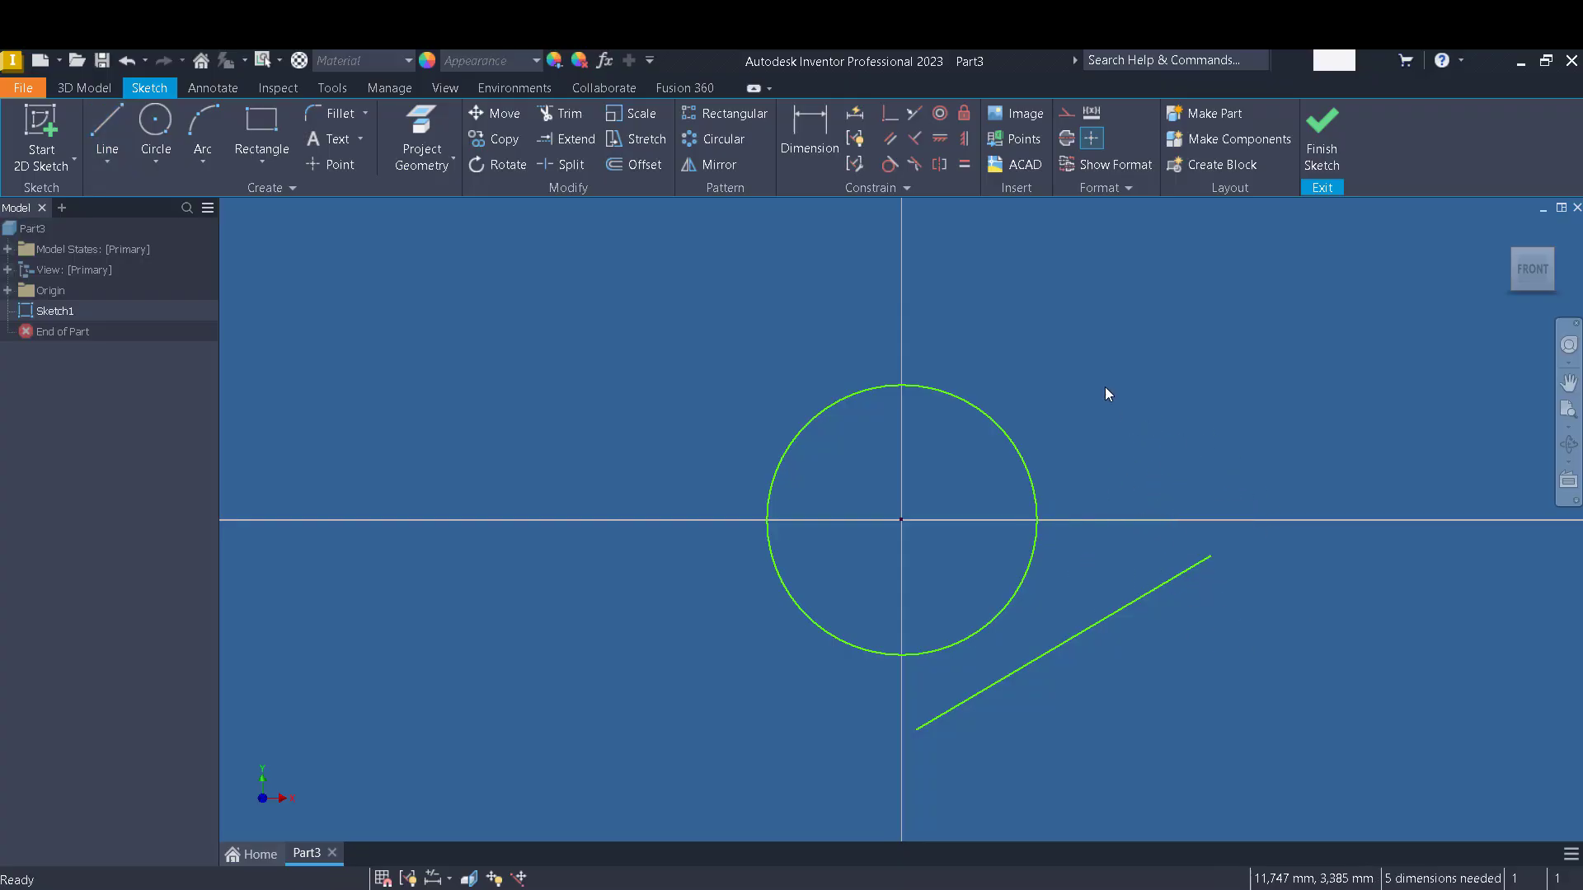
Apply a coincident constraint between the circle's centre and the slanted line.
left_click(891, 114)
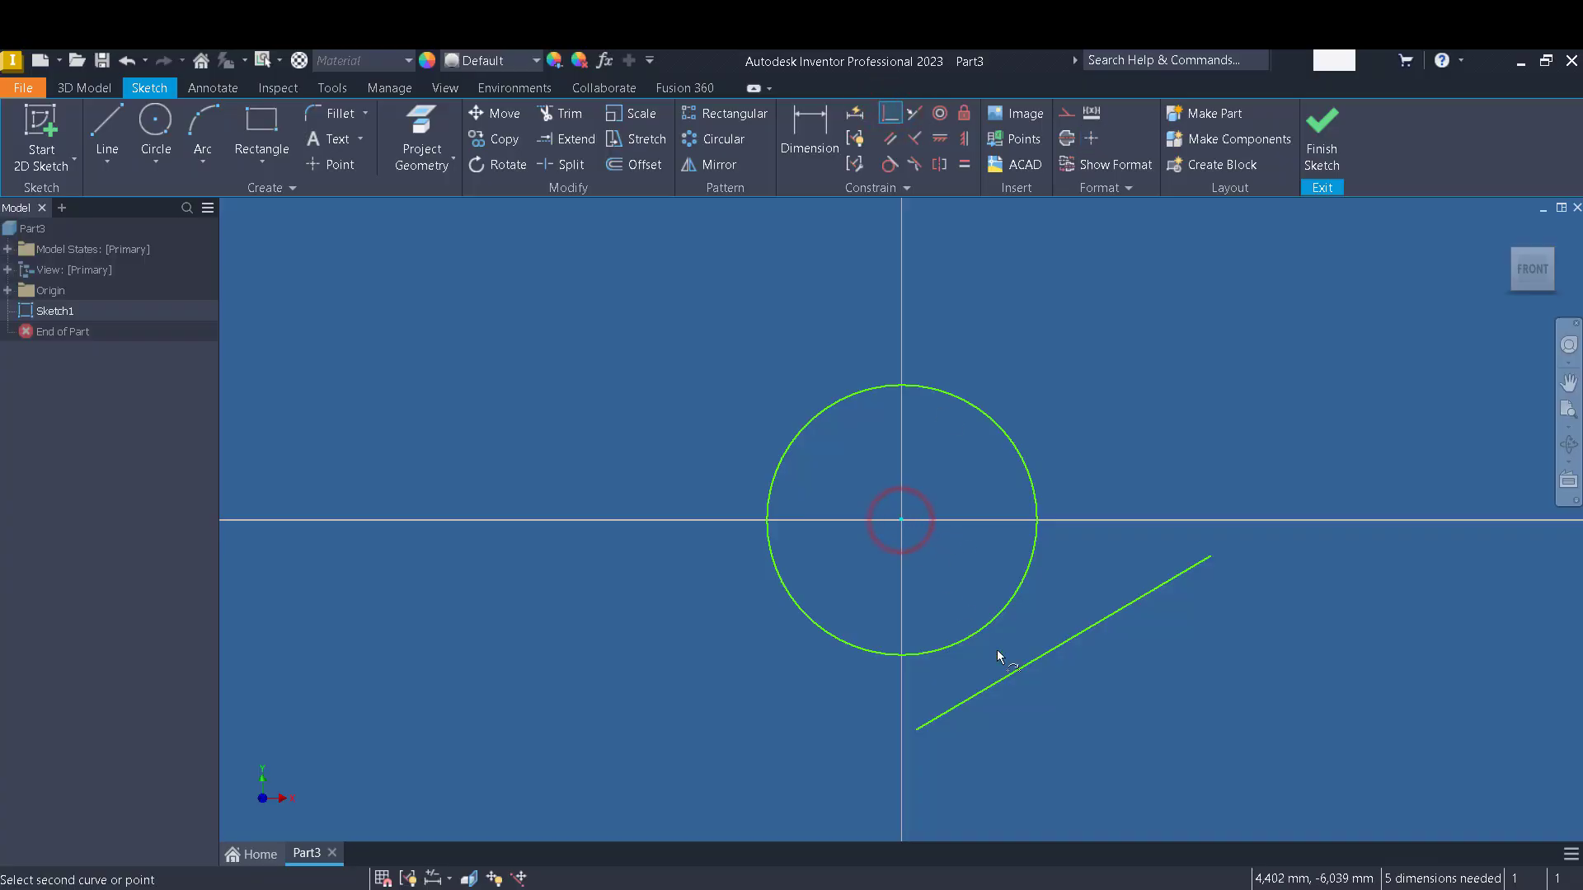
left_click(1012, 683)
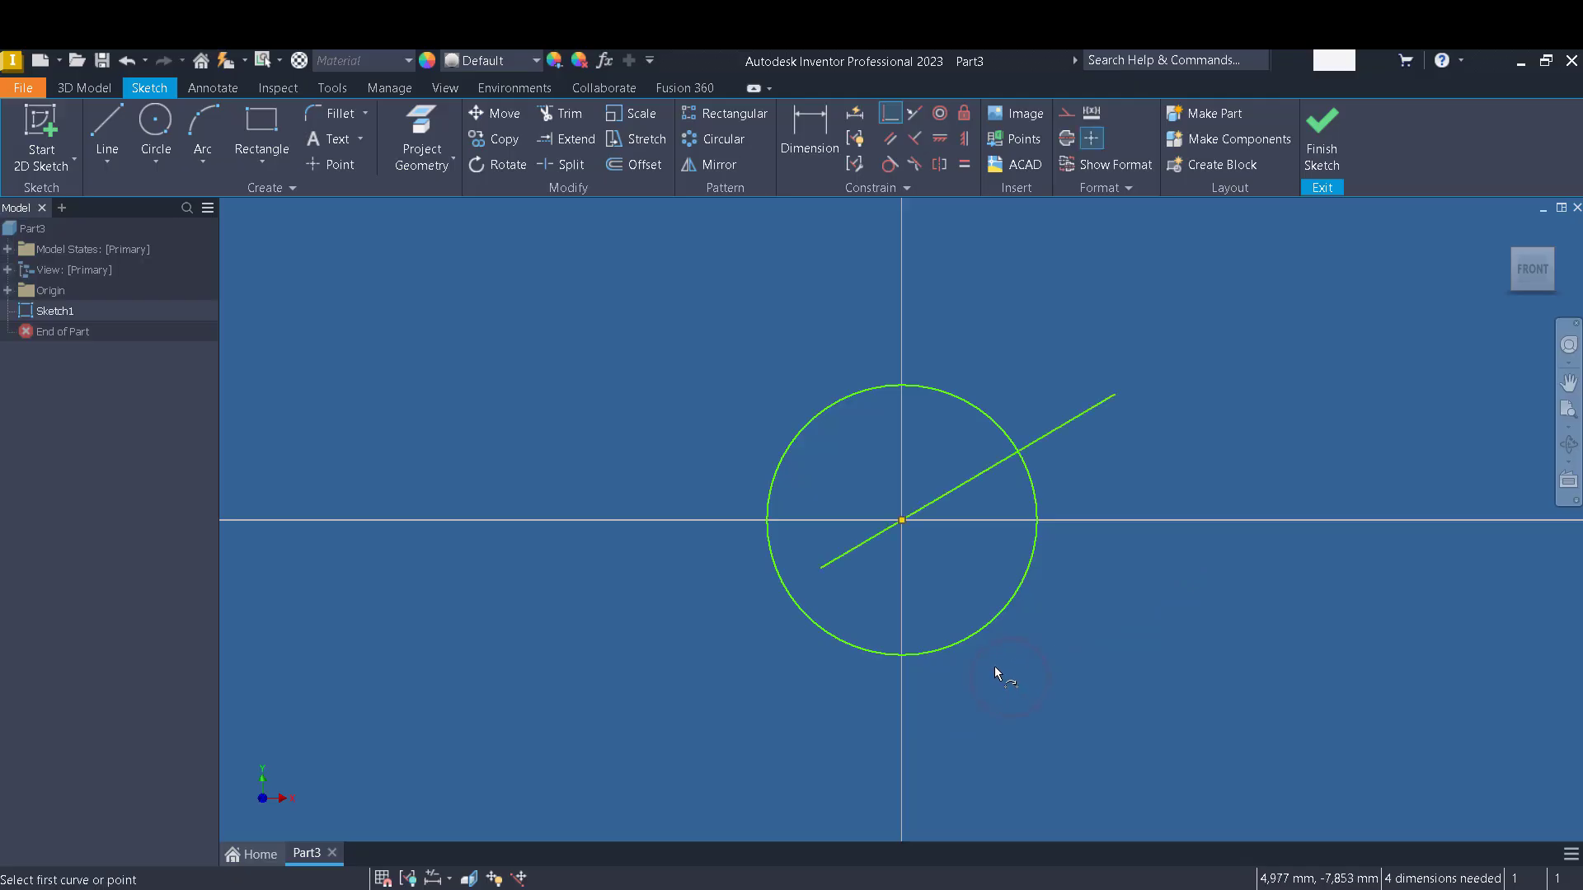
key("Escape")
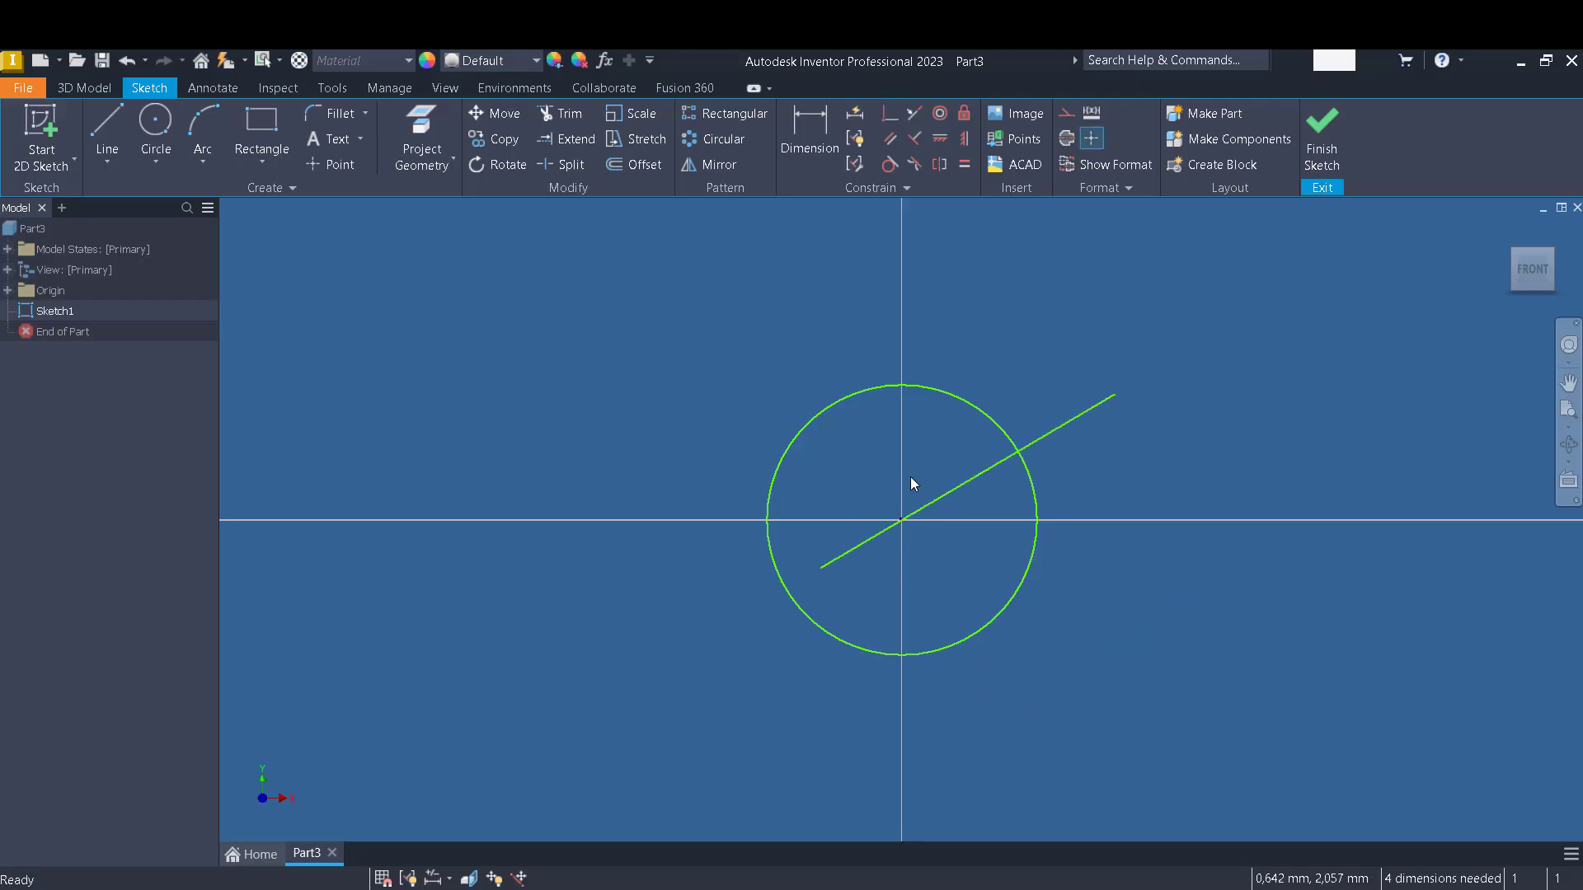
Slide the constrained line up and outward until its lower end lies off the circle's centre but inside the circle.
left_click(900, 521)
left_click(779, 613)
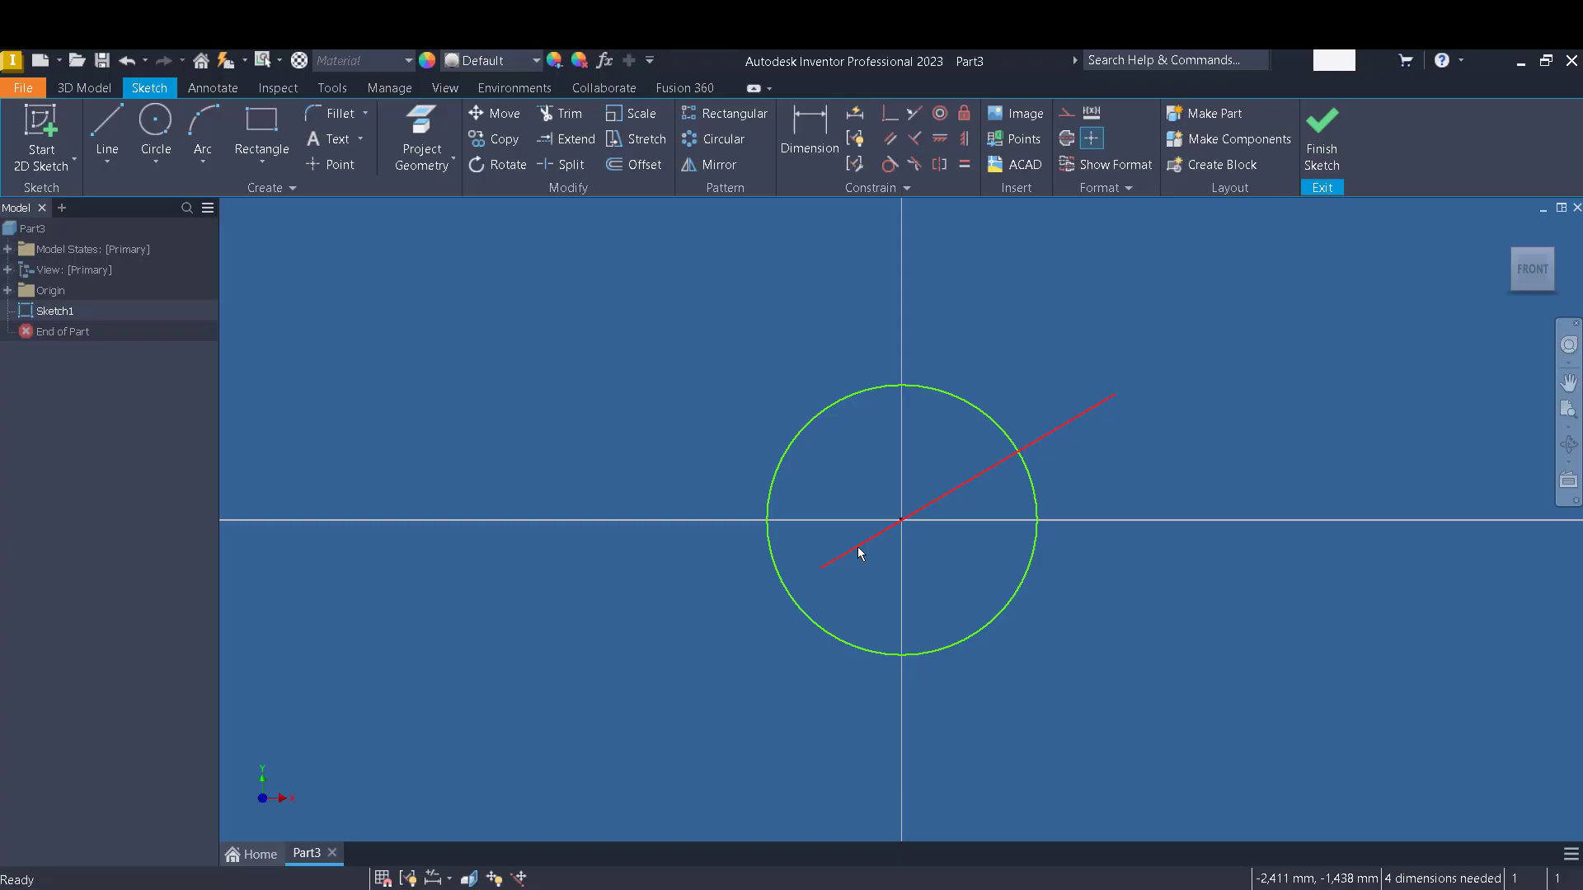
left_click_drag(858, 547, 1007, 471)
left_click(989, 468)
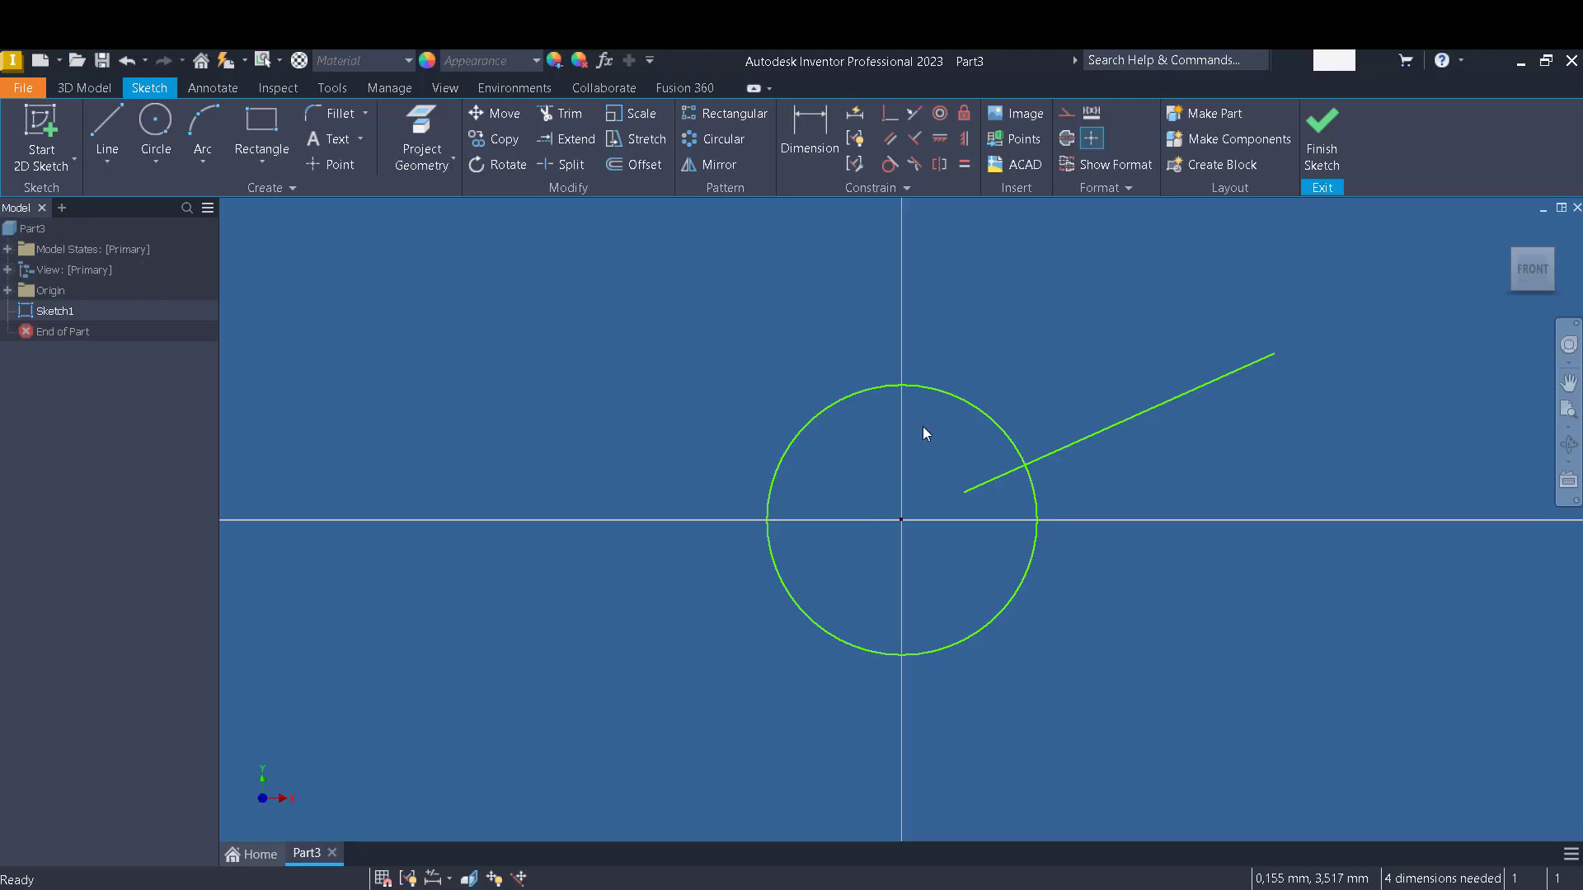
Make the slanted line's lower endpoint coincident with the circle's centre at the origin.
left_click(963, 493)
left_click(900, 517)
left_click(917, 543)
left_click(888, 117)
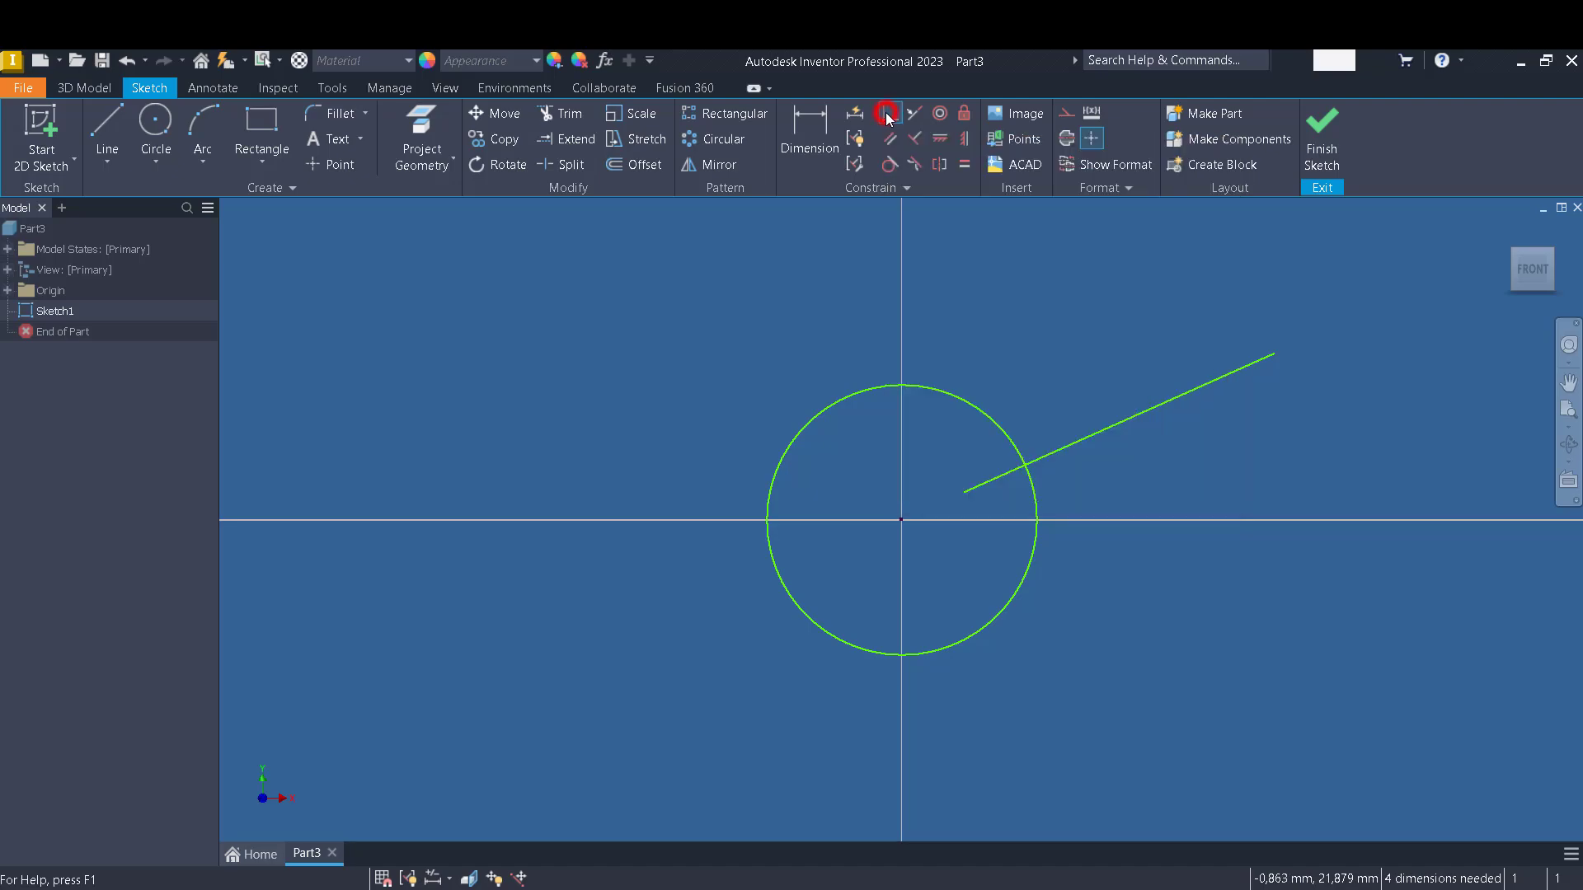
left_click(964, 495)
left_click(902, 519)
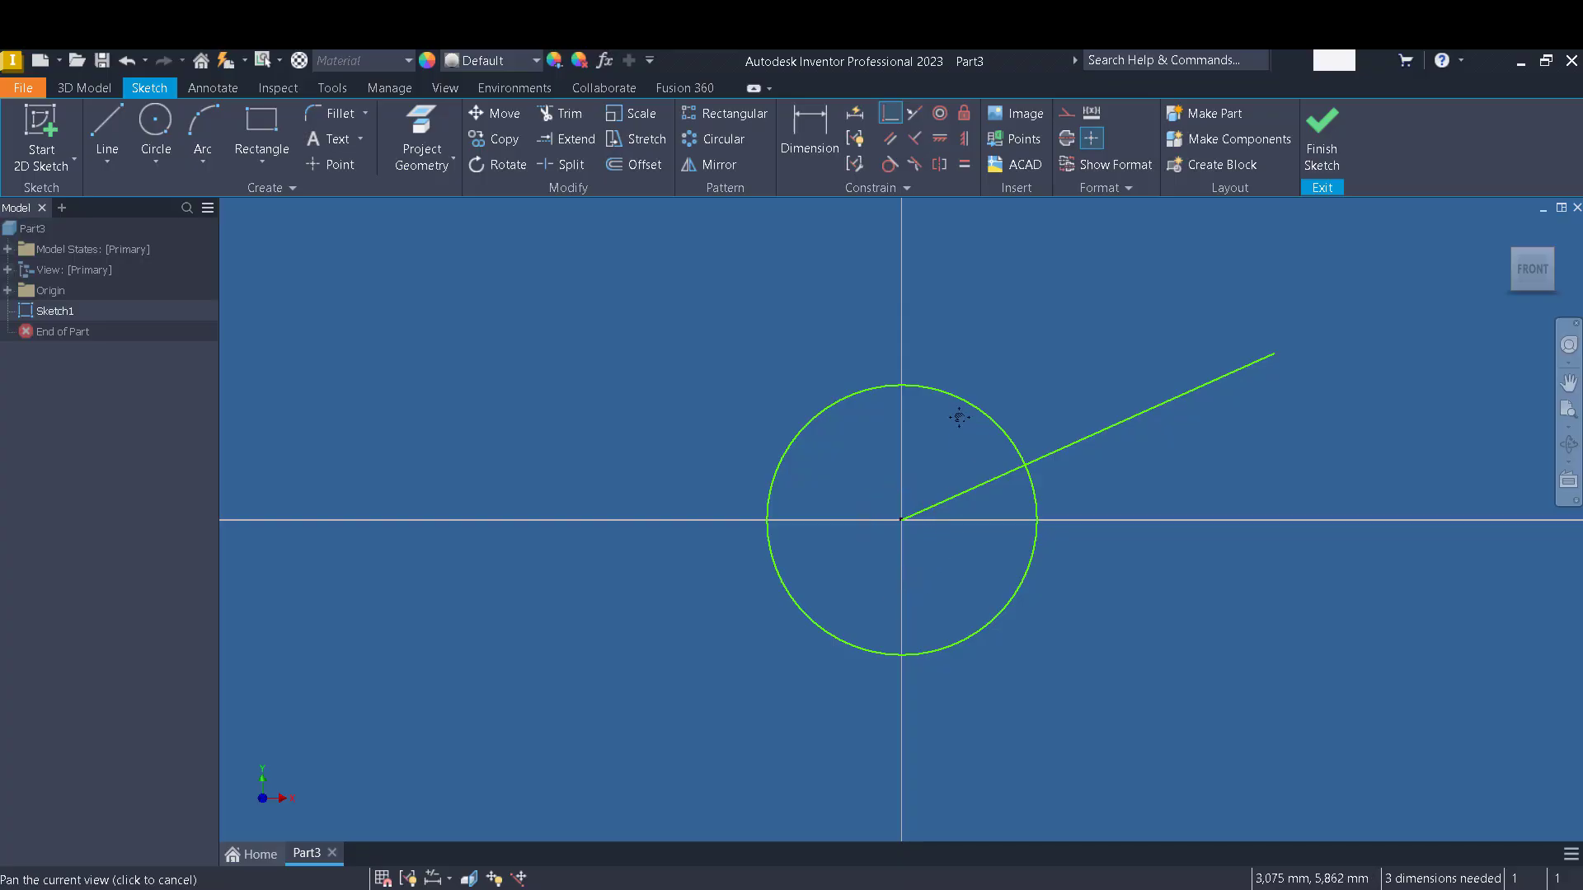
Draw two separate circles above the first one, a medium one to its upper left and a smaller one to its upper right.
scroll(950, 410, "down", 2)
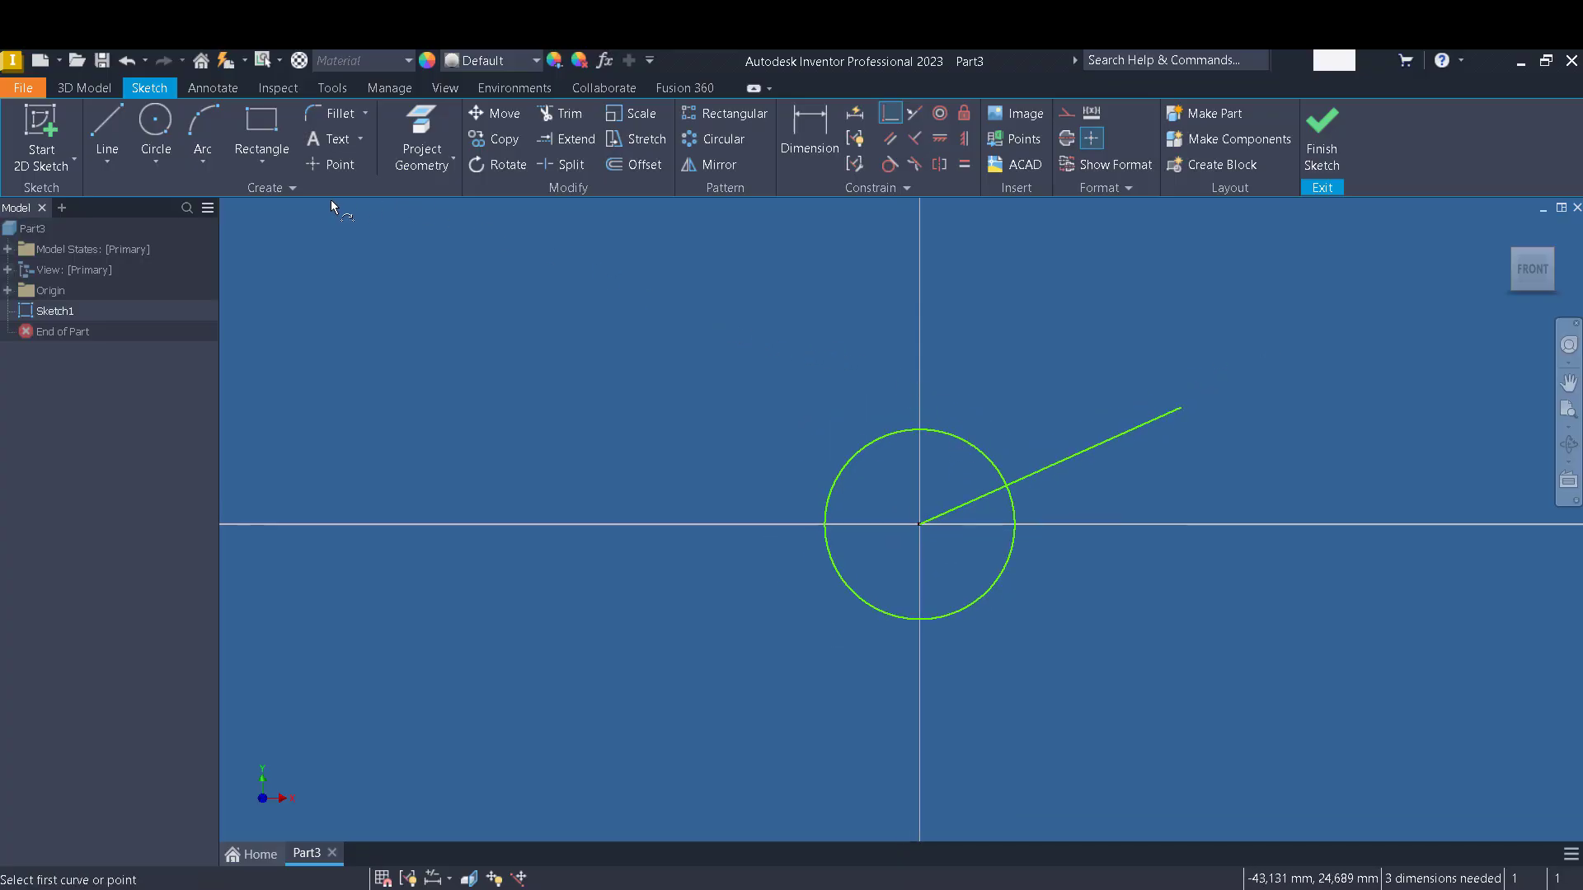
left_click(171, 121)
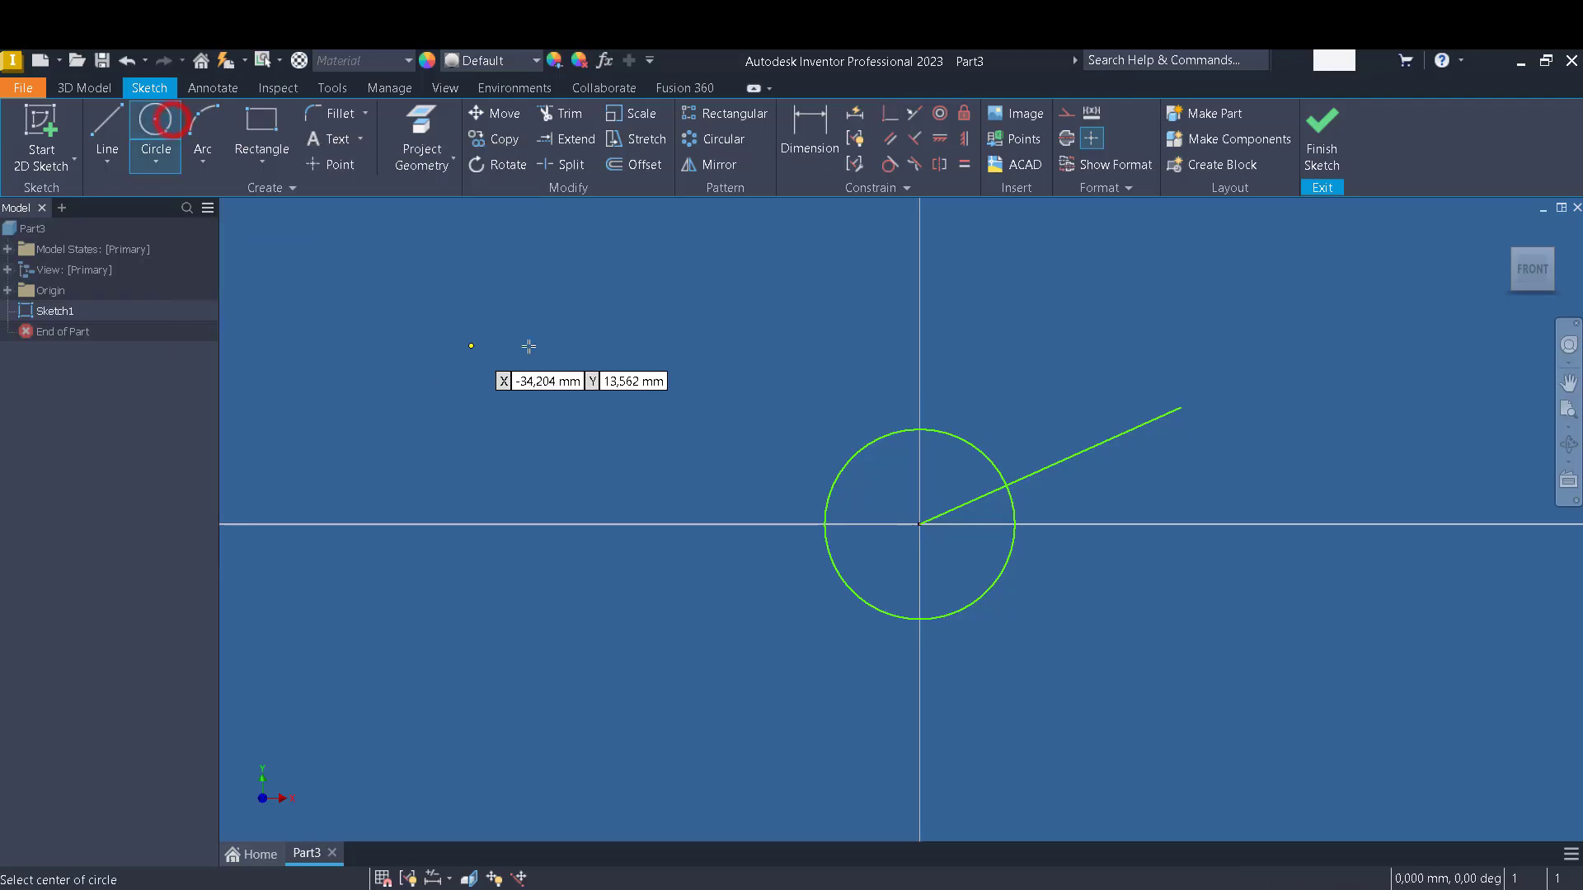
left_click(680, 356)
left_click(698, 301)
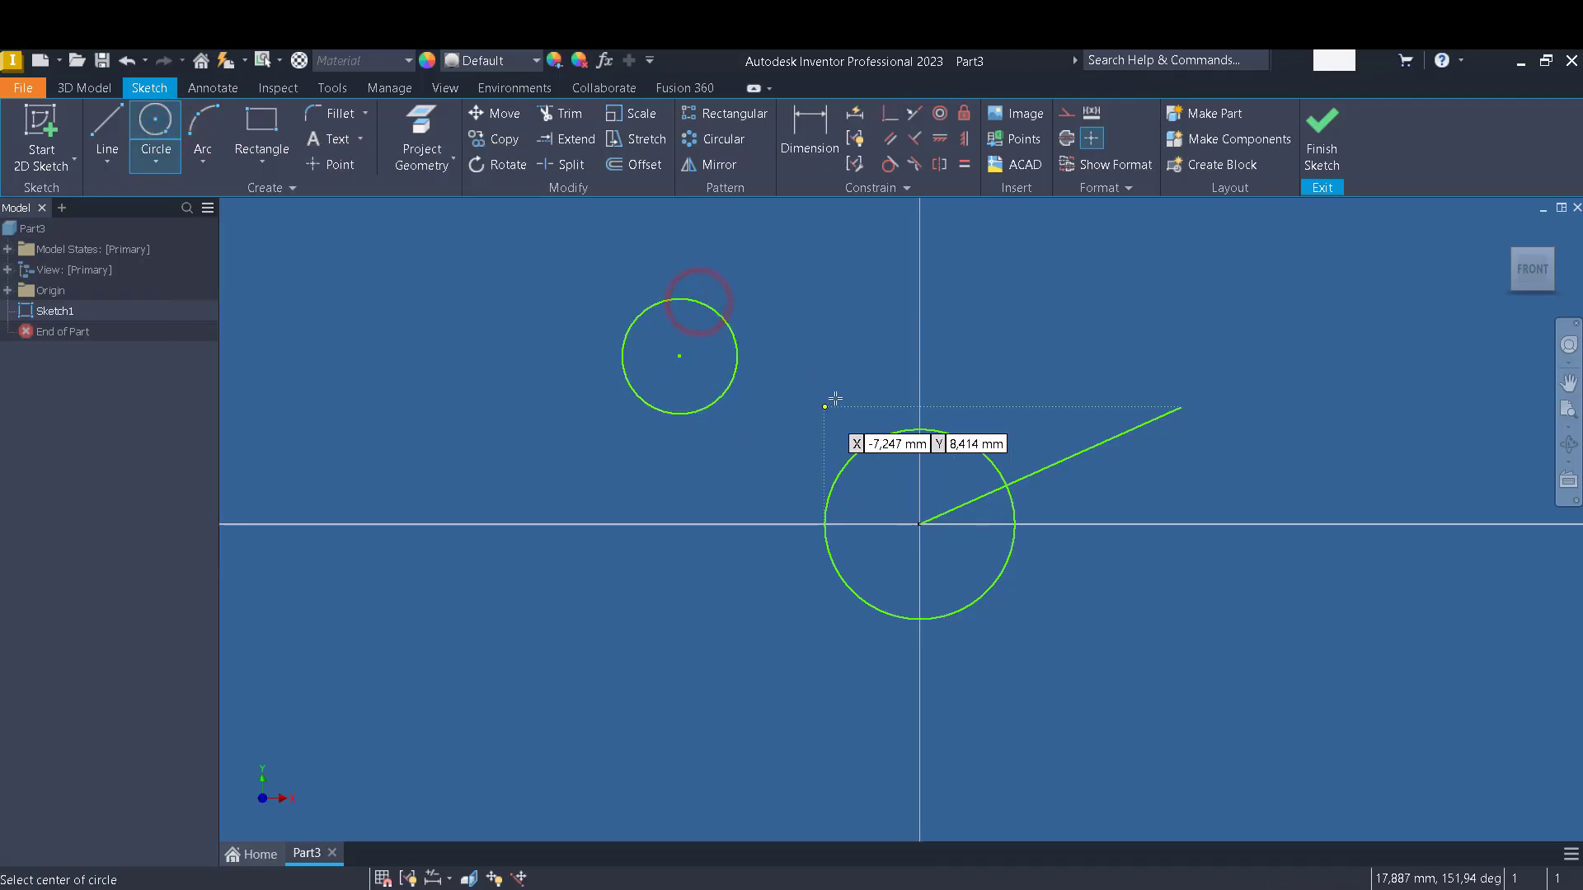
left_click(1013, 328)
left_click(1037, 346)
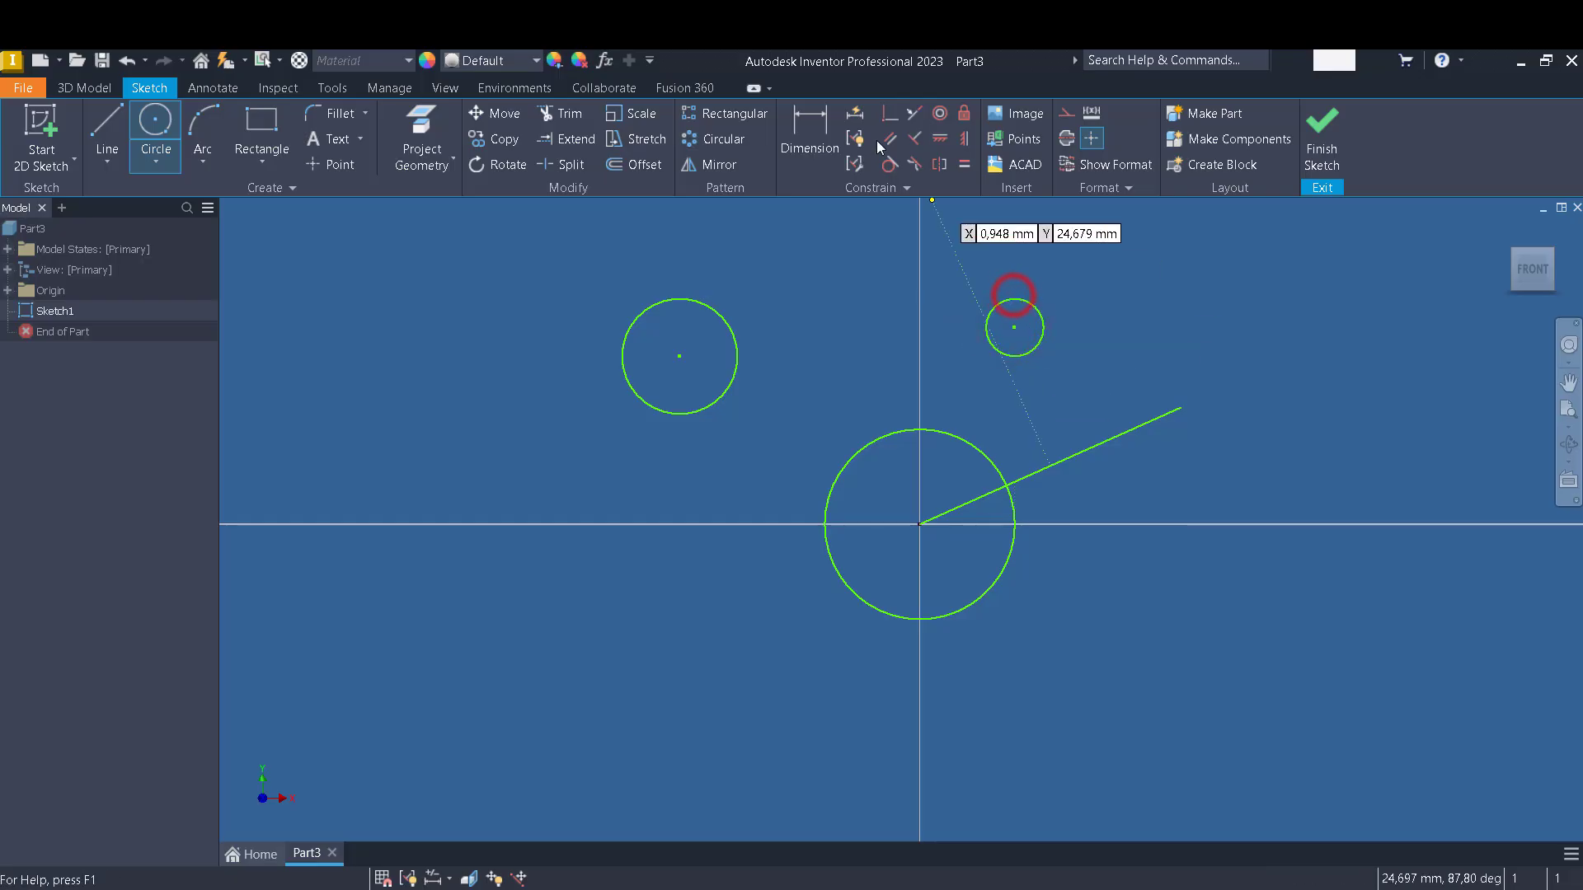
Make the centres of the medium and small circles coincident.
left_click(887, 117)
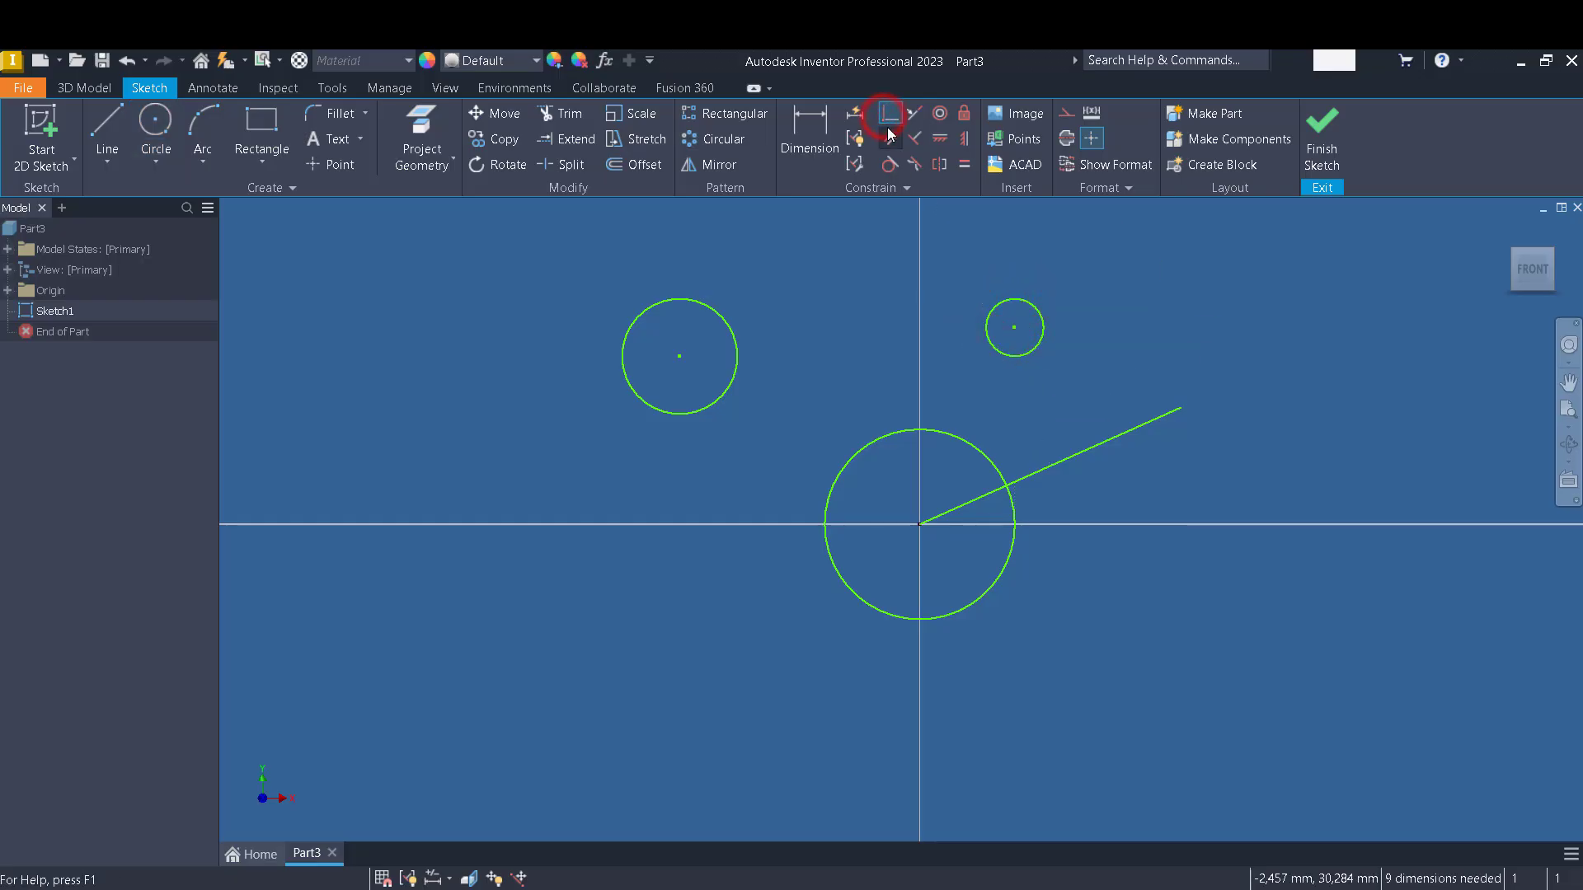
left_click(683, 359)
left_click(1014, 327)
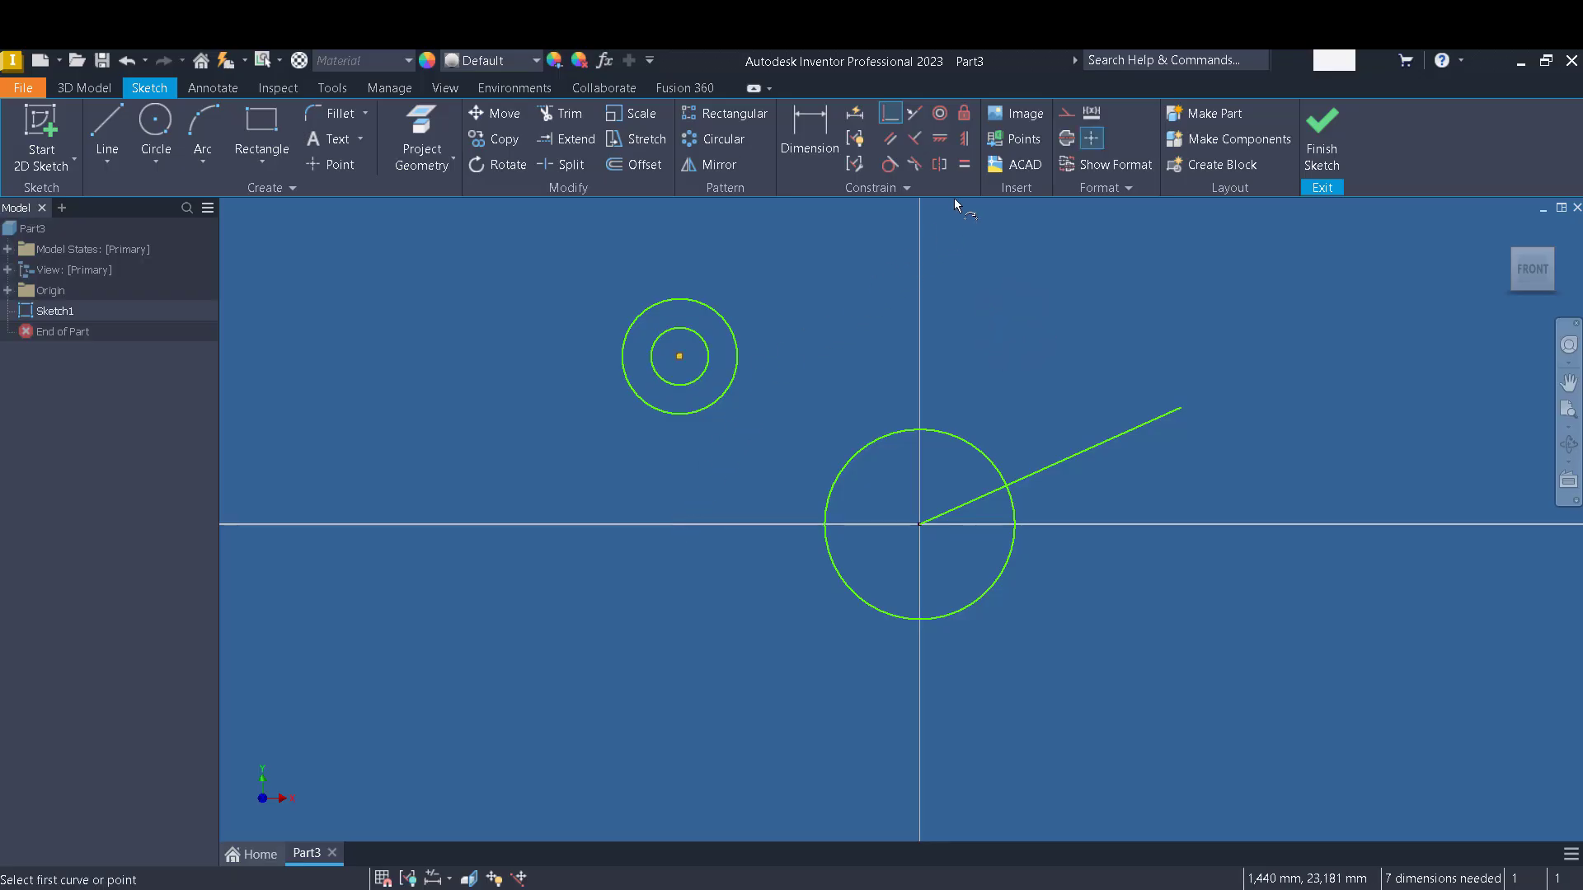
left_click(942, 115)
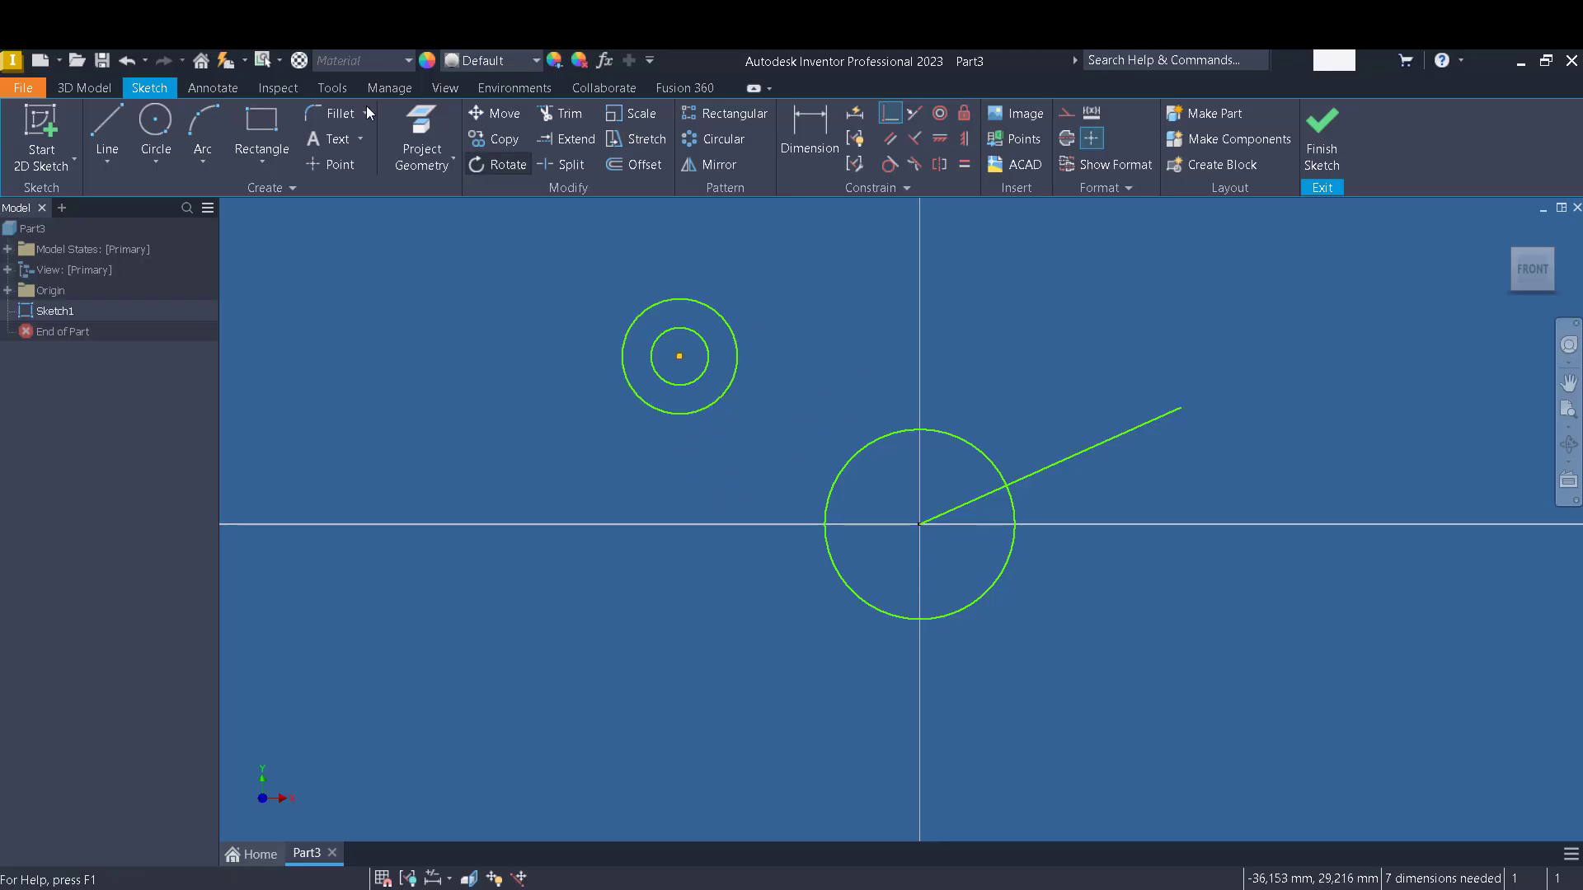
Draw a steep slanted line above the origin circle and a separate horizontal line to the upper right of it.
left_click(107, 123)
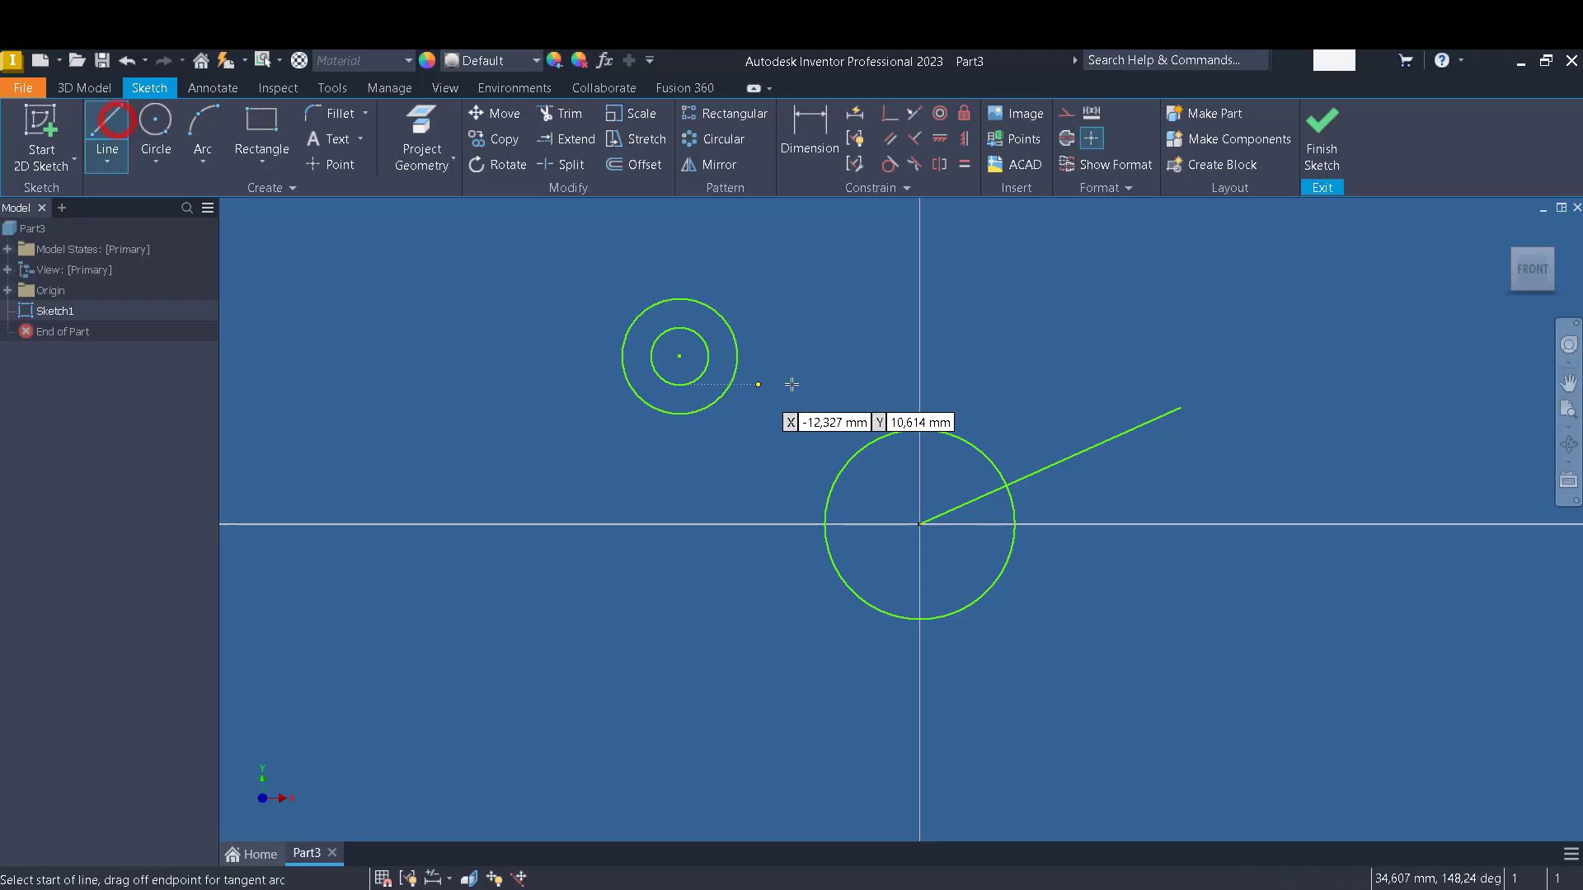
left_click(839, 406)
left_click(895, 251)
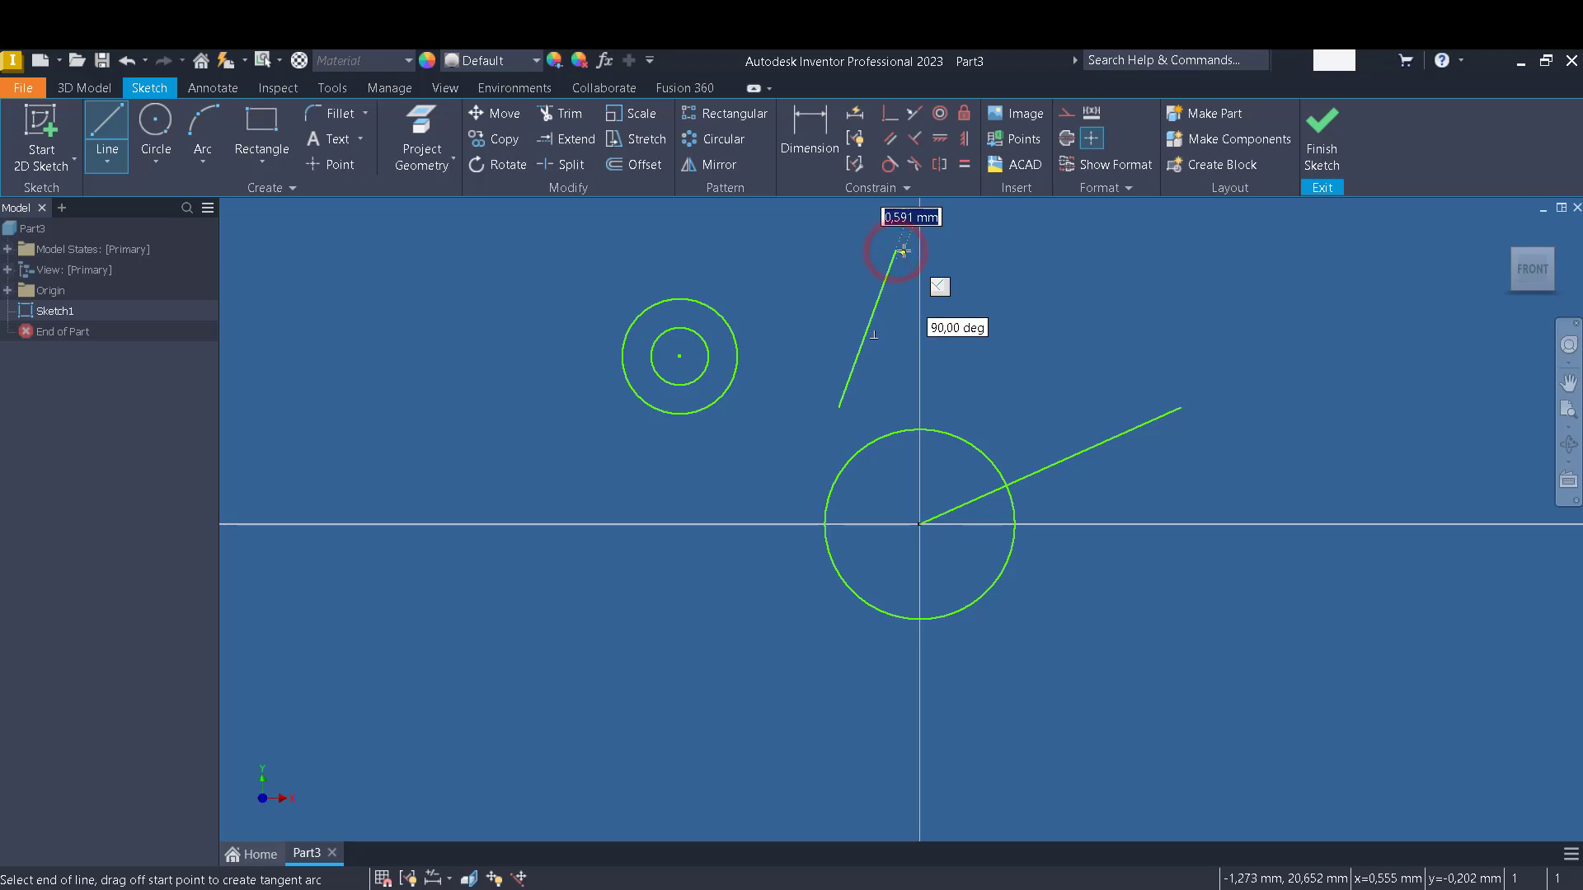
key("Escape")
left_click(104, 122)
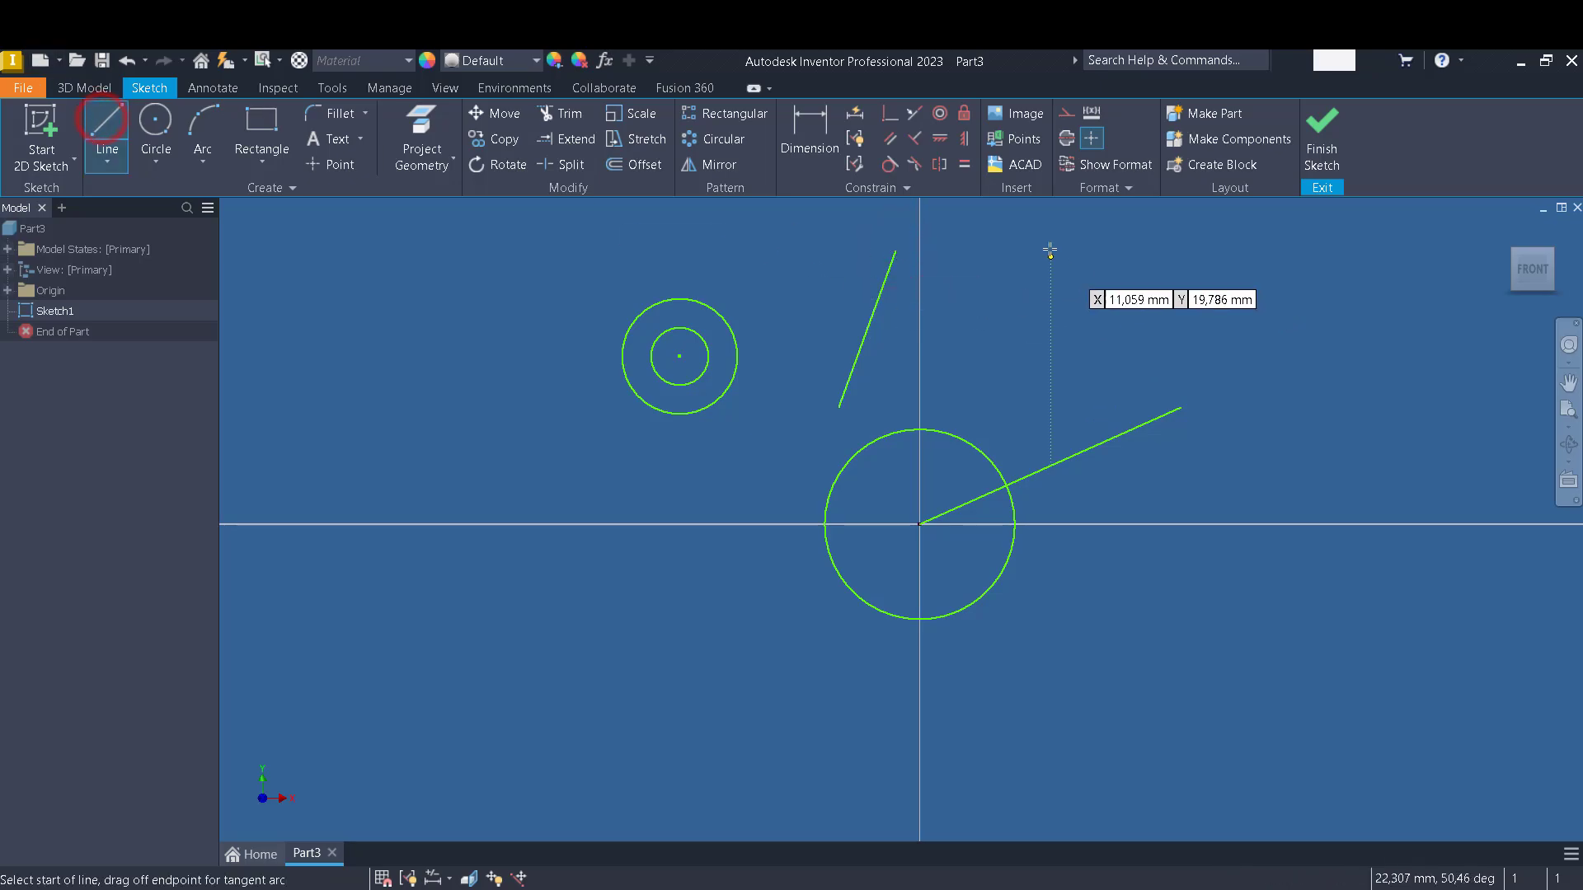
left_click(1024, 225)
left_click(1150, 224)
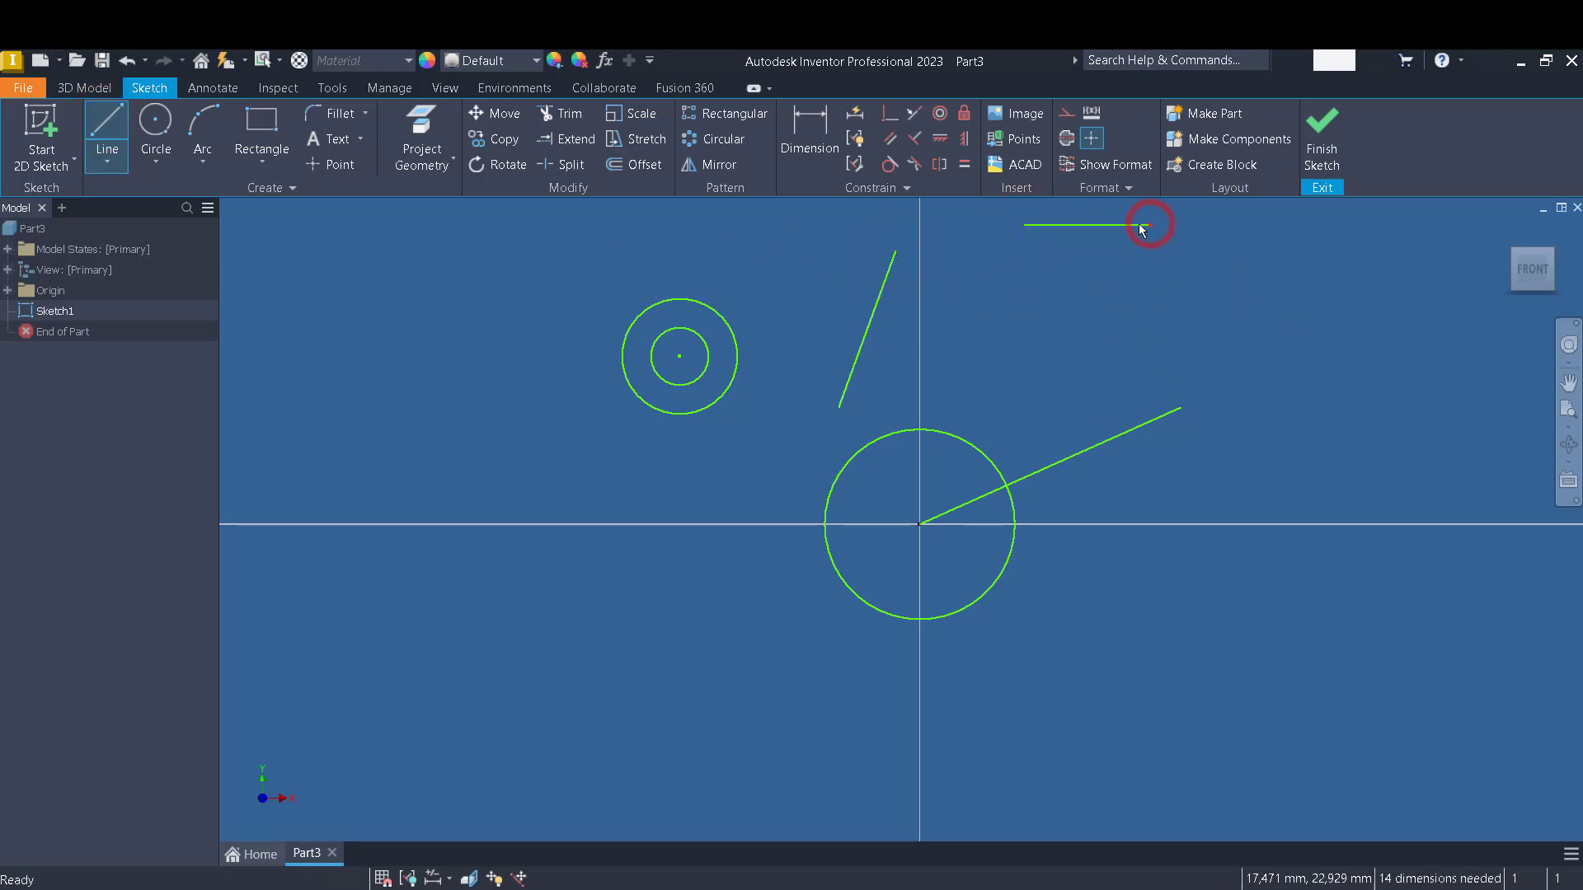
key("Escape")
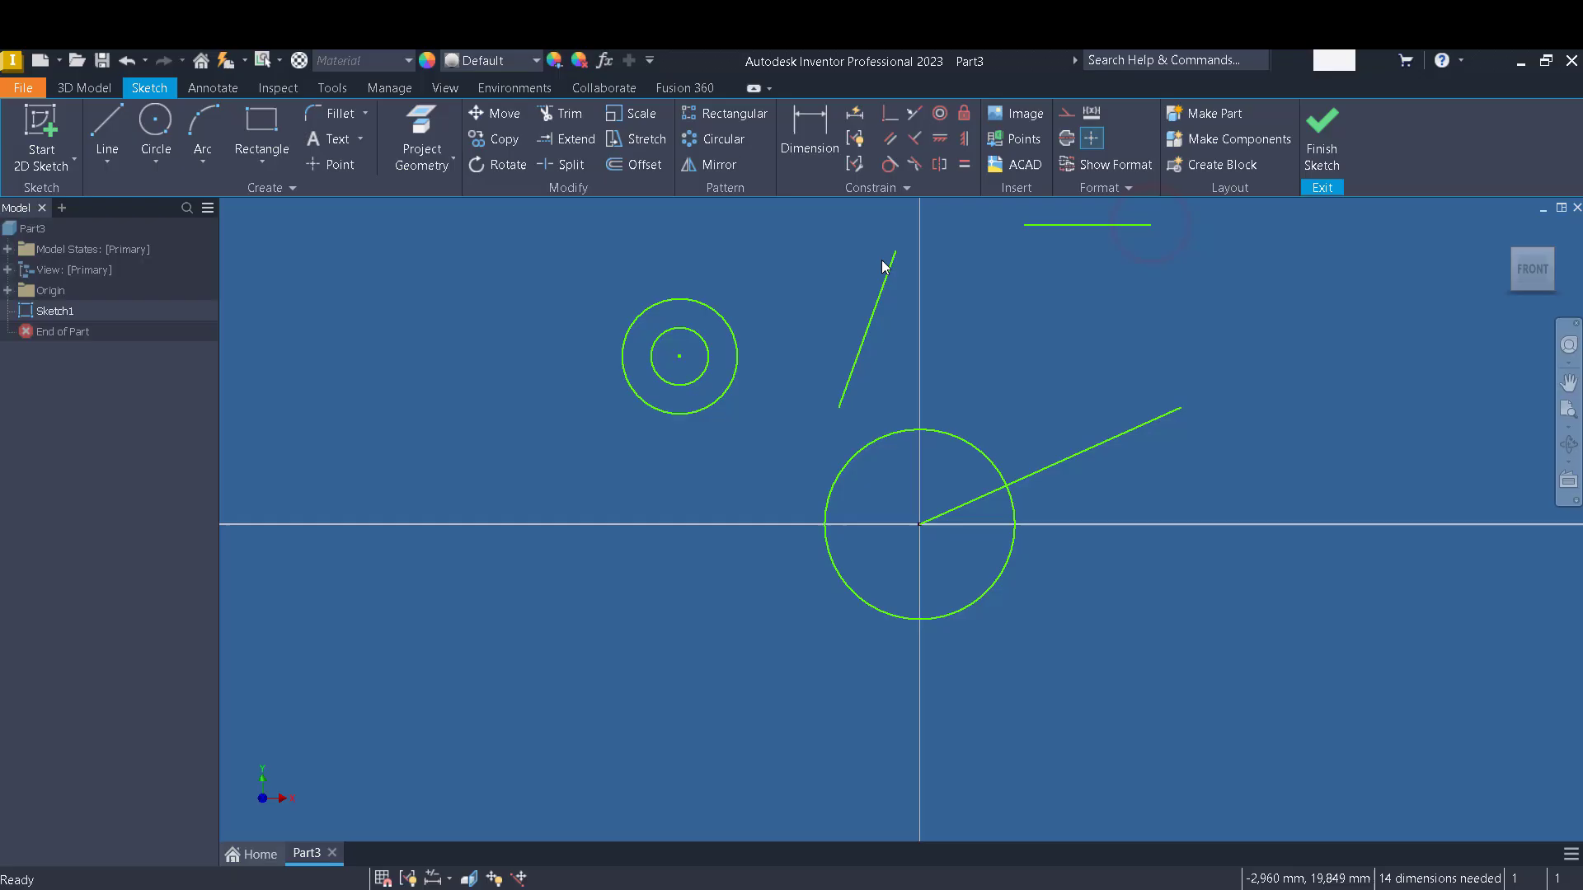
Make the horizontal line's left endpoint coincident with the steep line's upper endpoint.
left_click(890, 116)
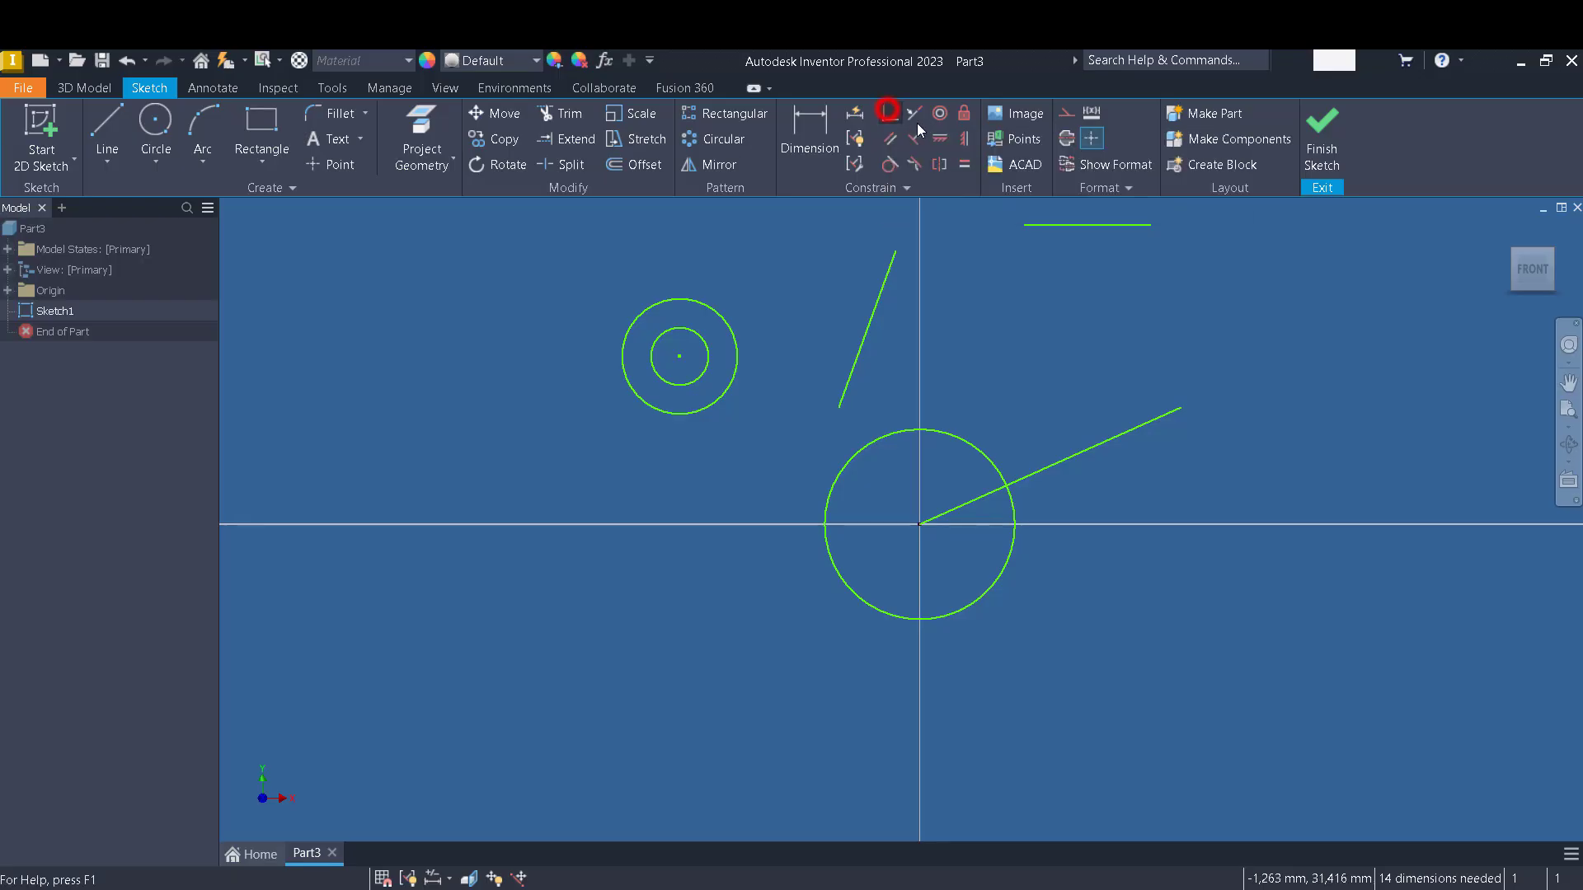
left_click(1022, 227)
left_click(896, 251)
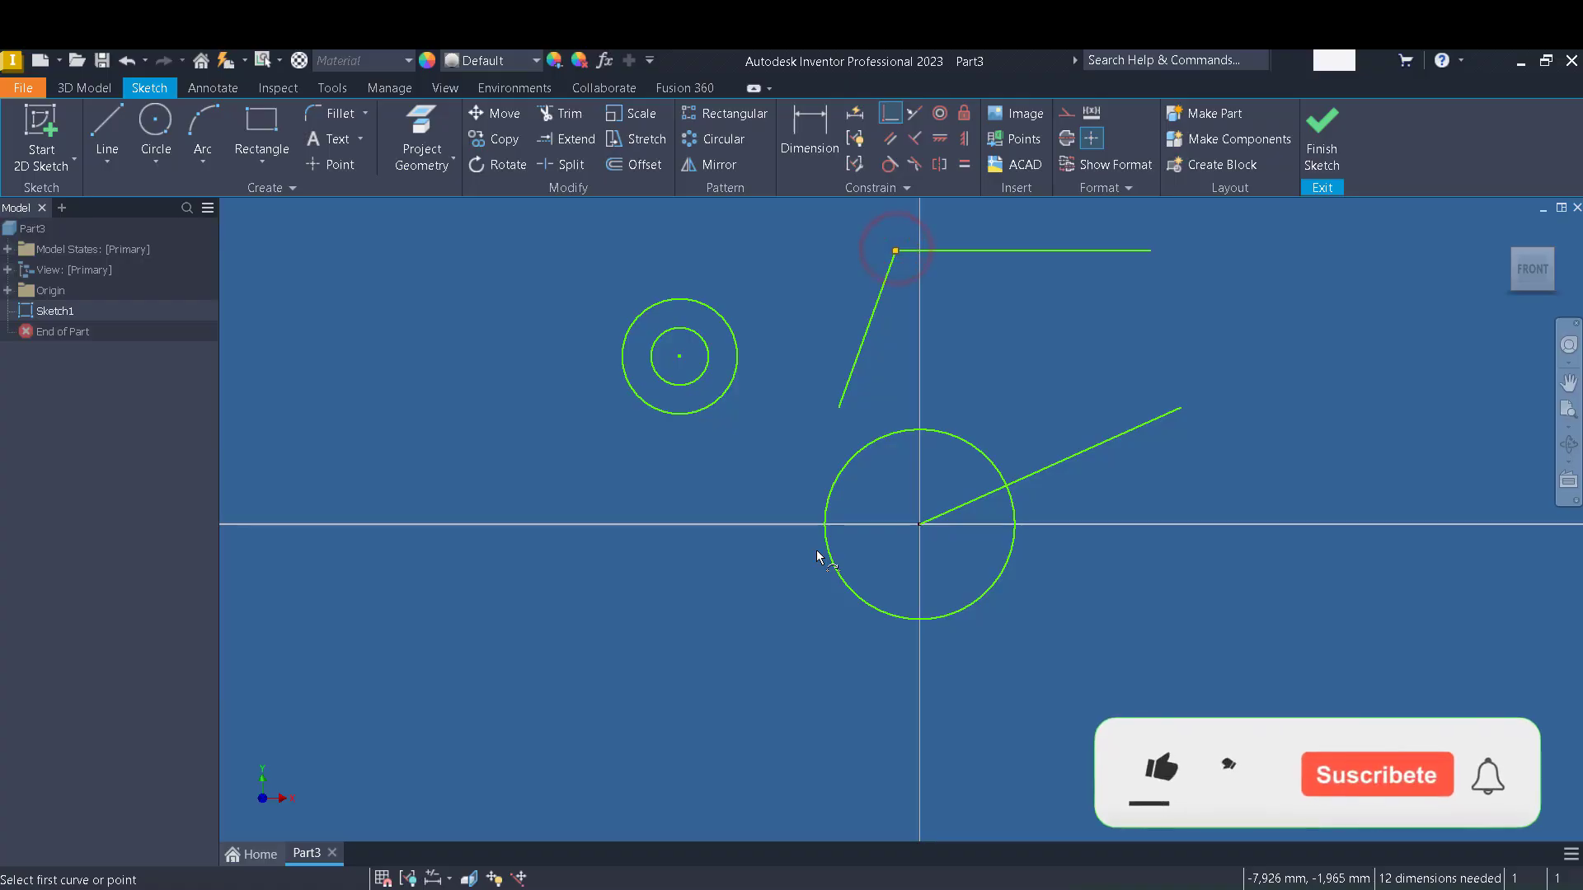
Draw a separate, slightly rising line below the horizontal line.
left_click(107, 124)
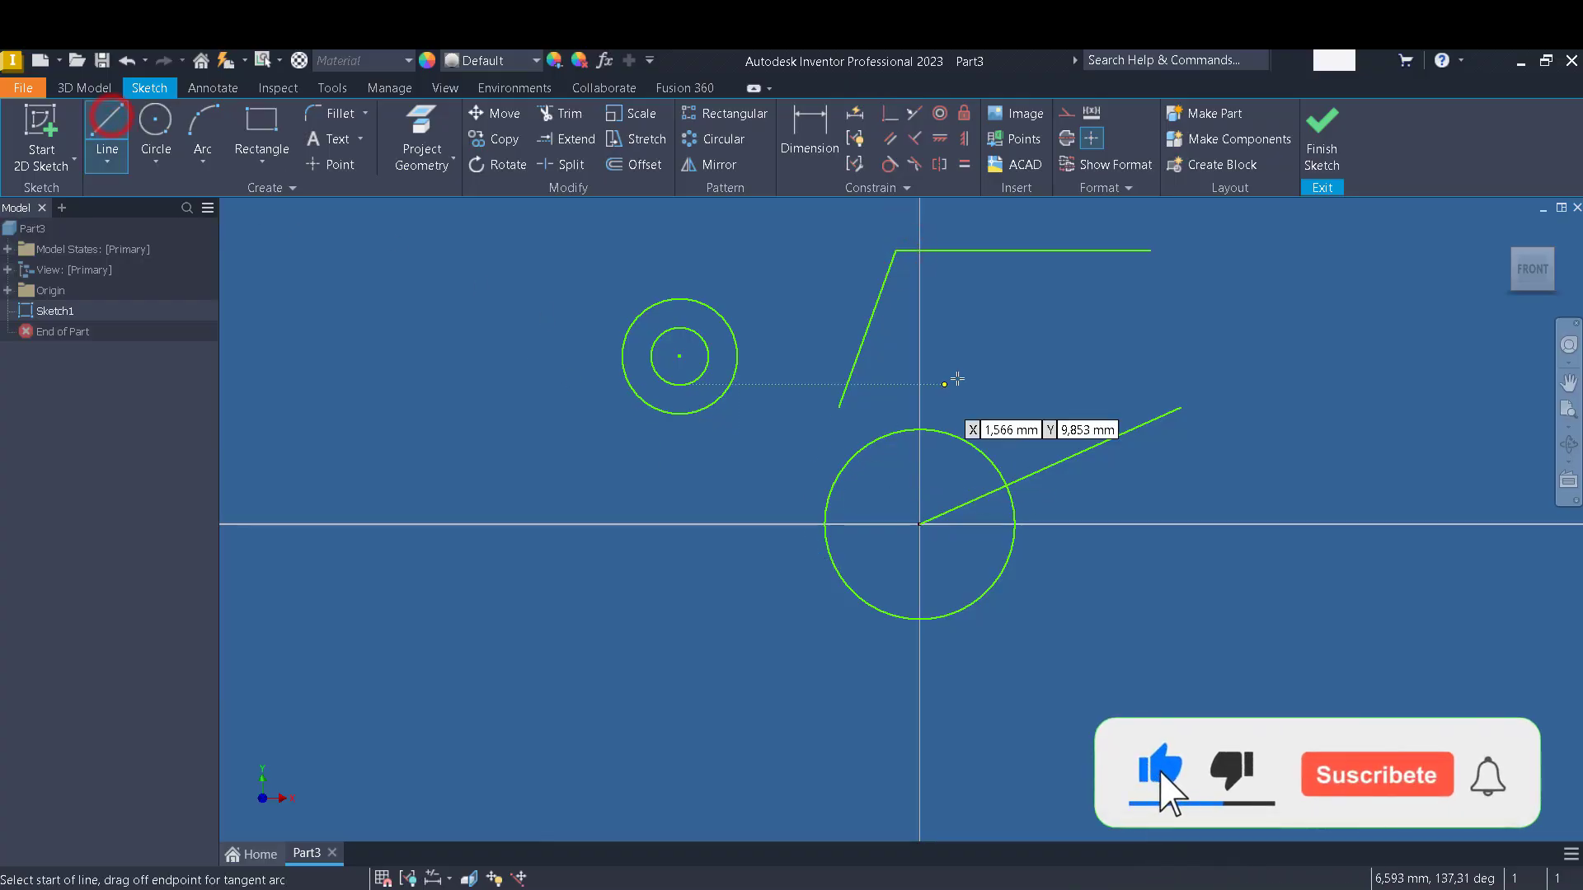
left_click(1003, 329)
left_click(1249, 294)
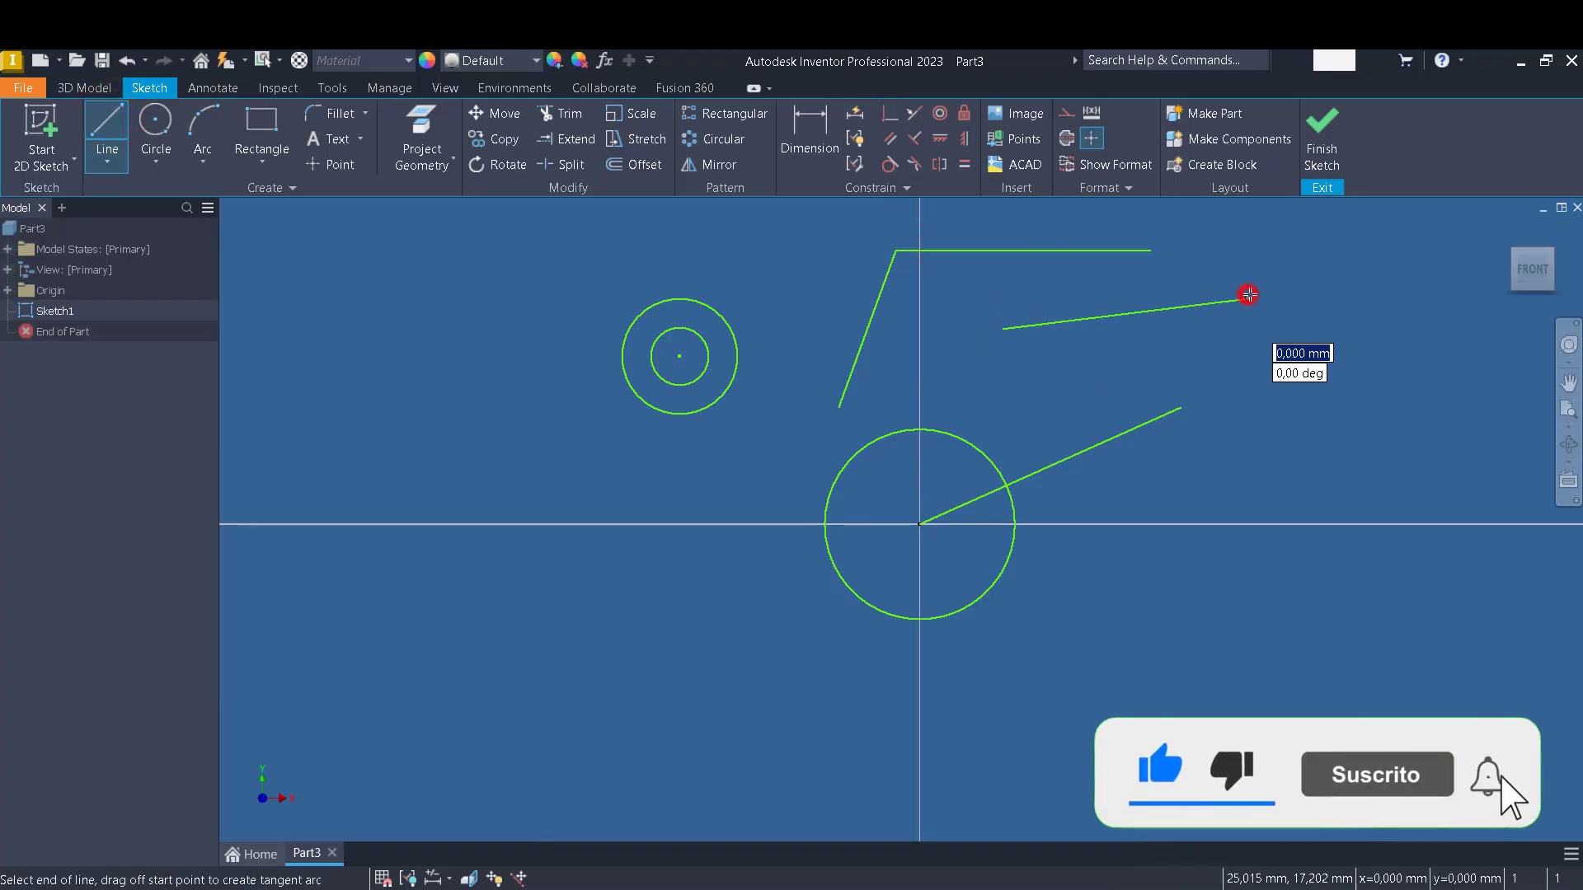
key("Escape")
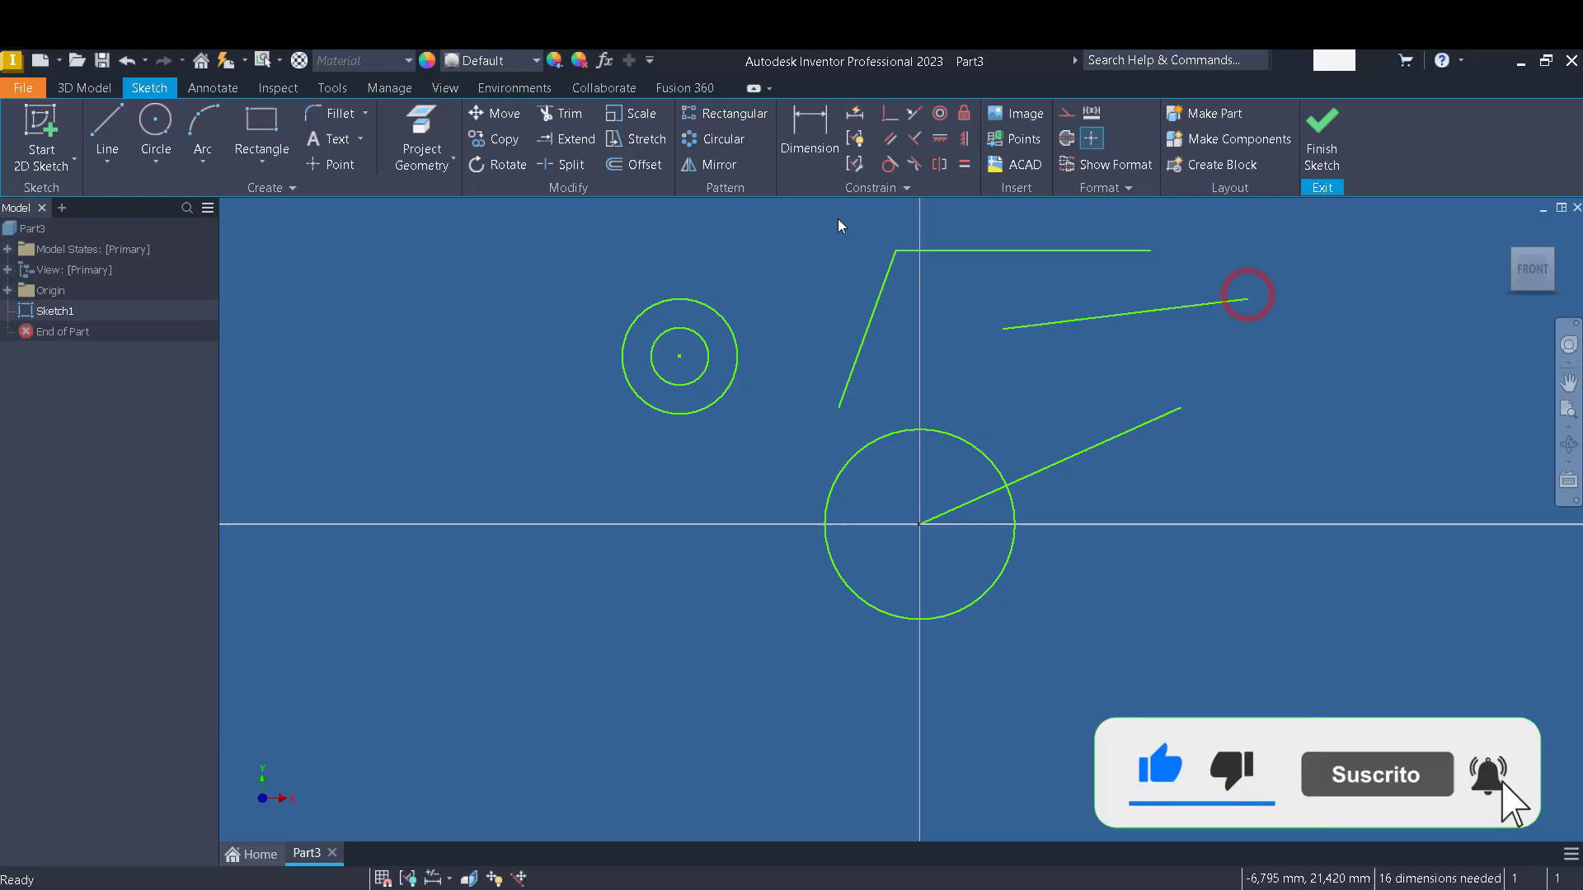
Make the steep line's lower endpoint coincident with the slightly rising line's midpoint, then move the corner shared with the horizontal line above it.
left_click(891, 118)
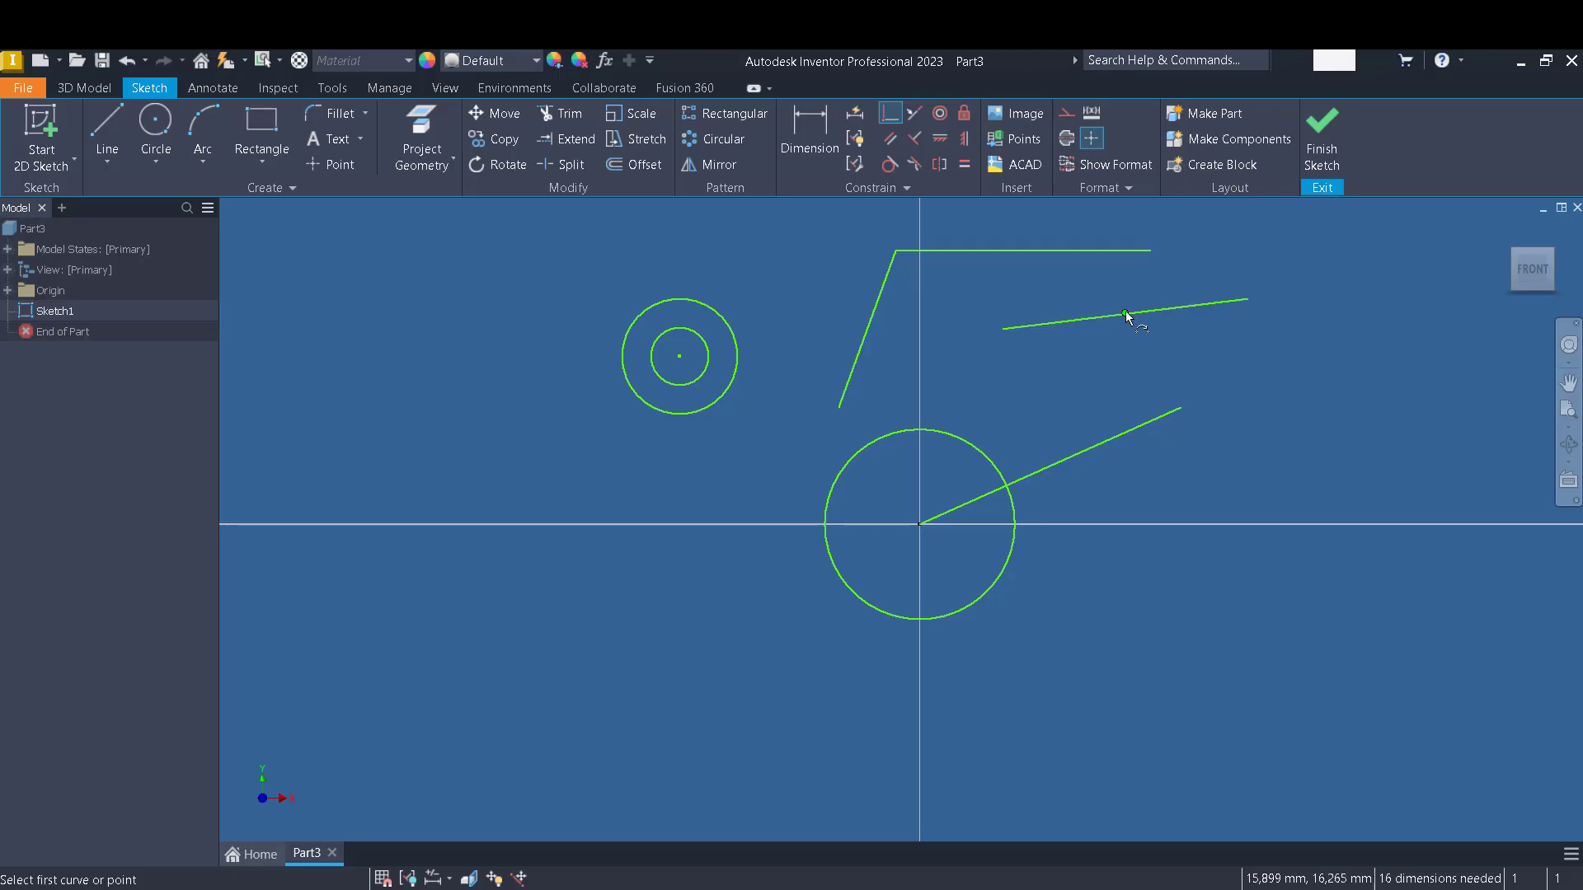
left_click(1125, 313)
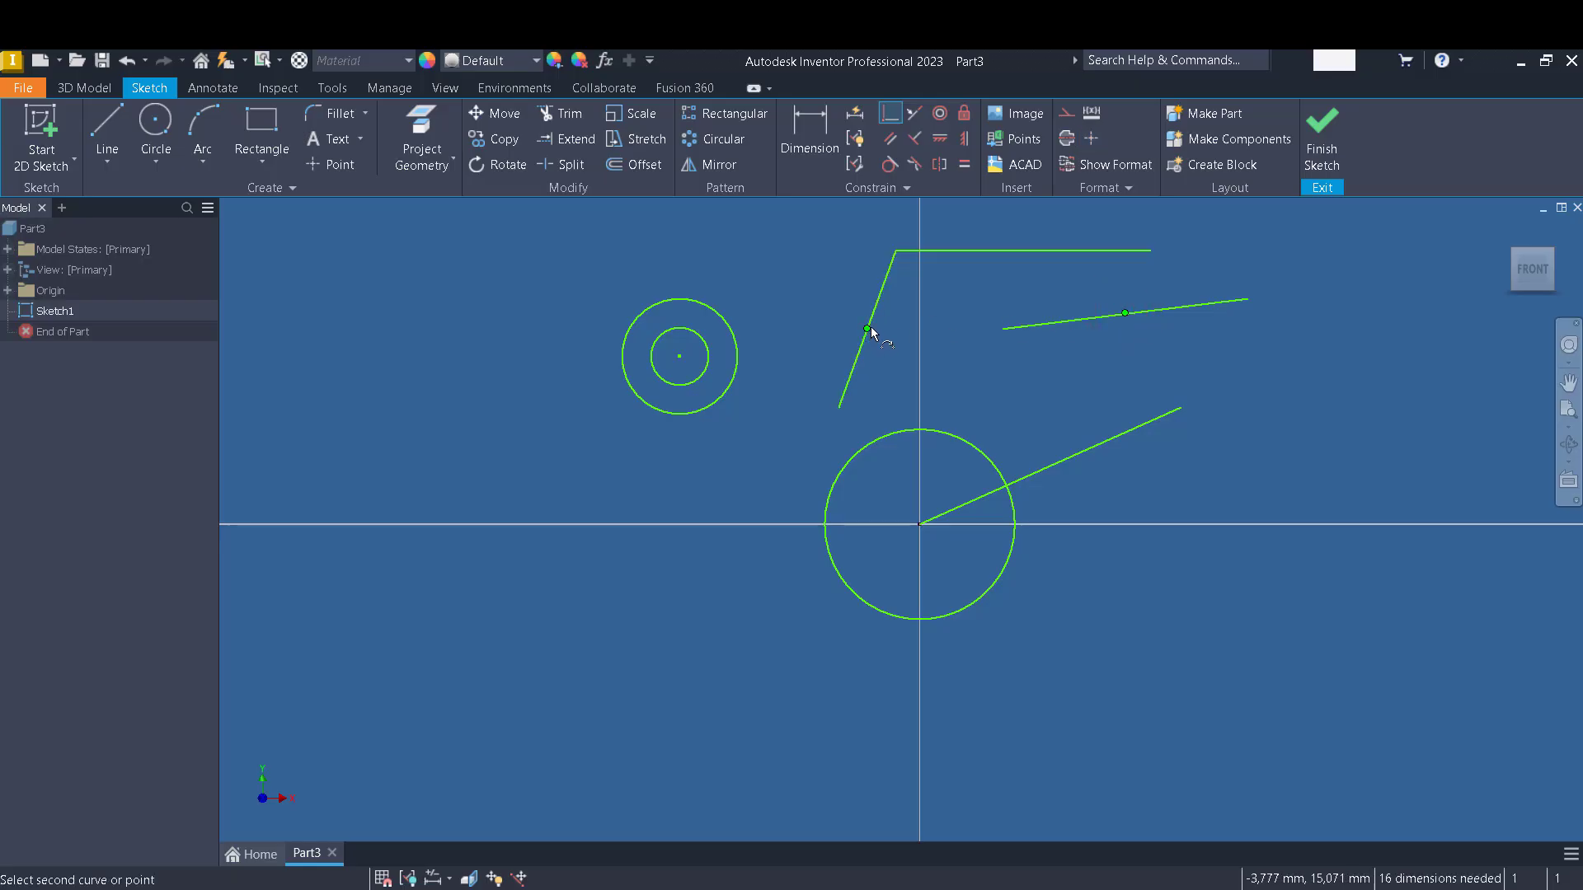
left_click(679, 356)
left_click(835, 408)
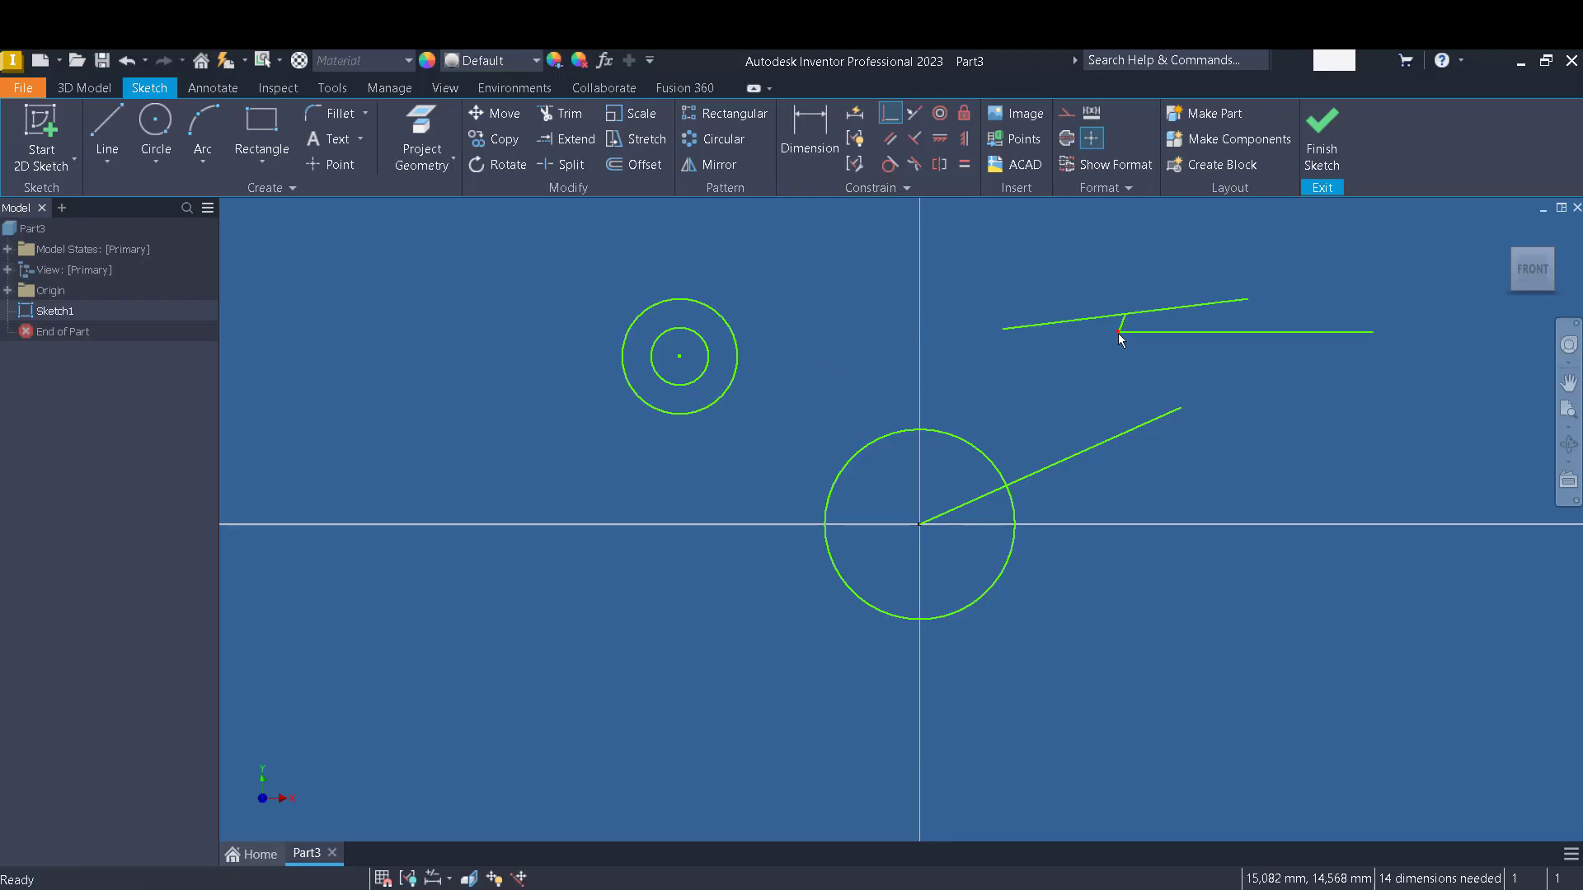
left_click_drag(1119, 333, 1051, 213)
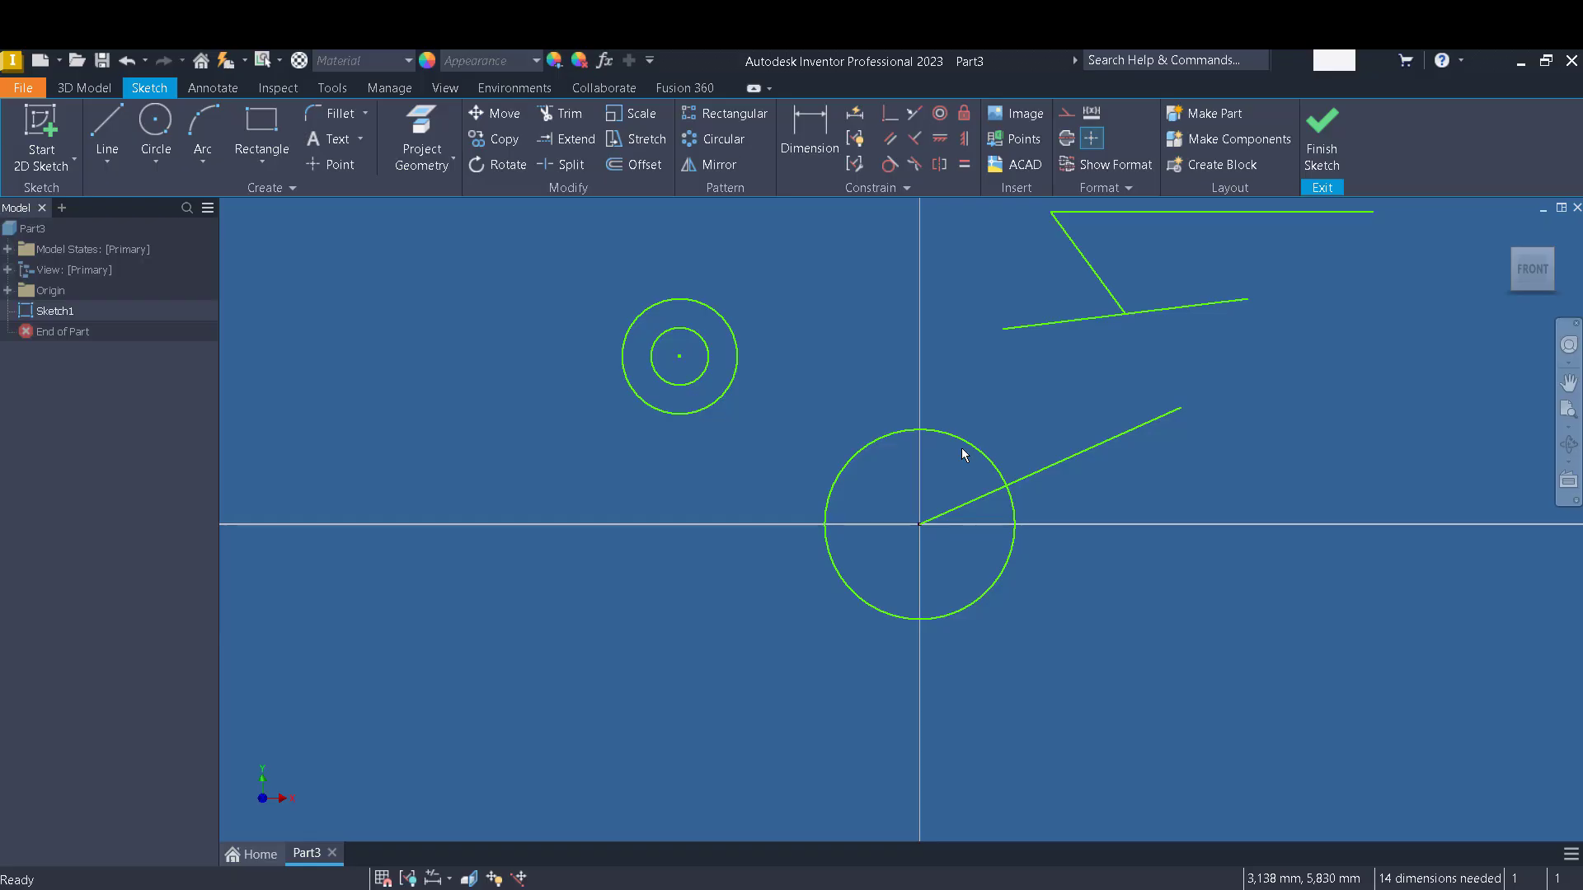
left_click(918, 525)
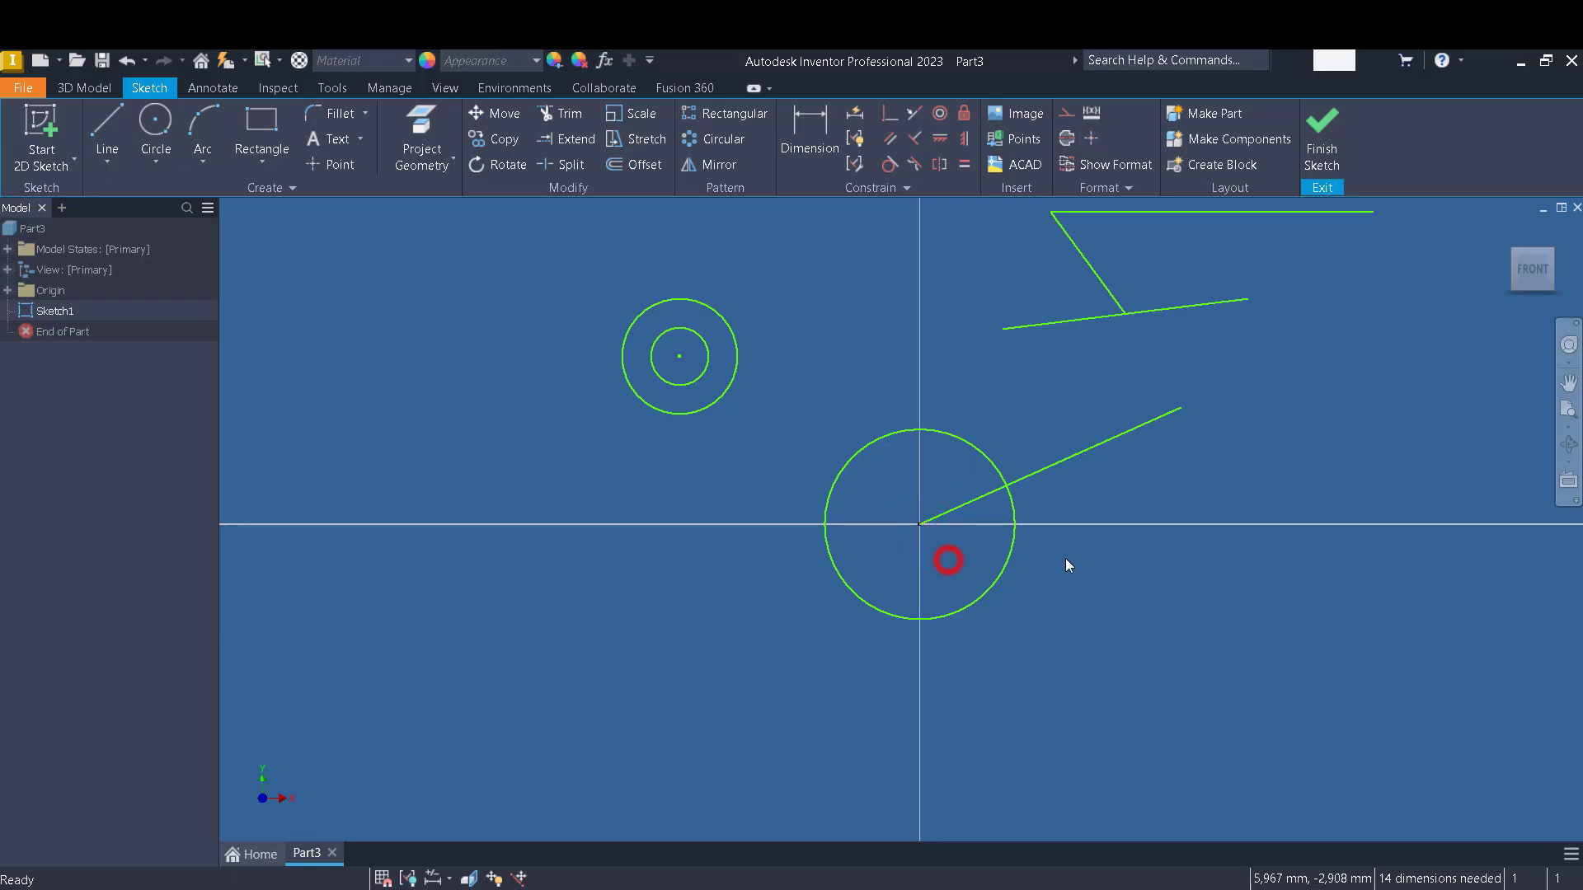
Draw a separate slanted line to the lower right of the origin circle, rising toward the horizontal axis.
left_click(103, 125)
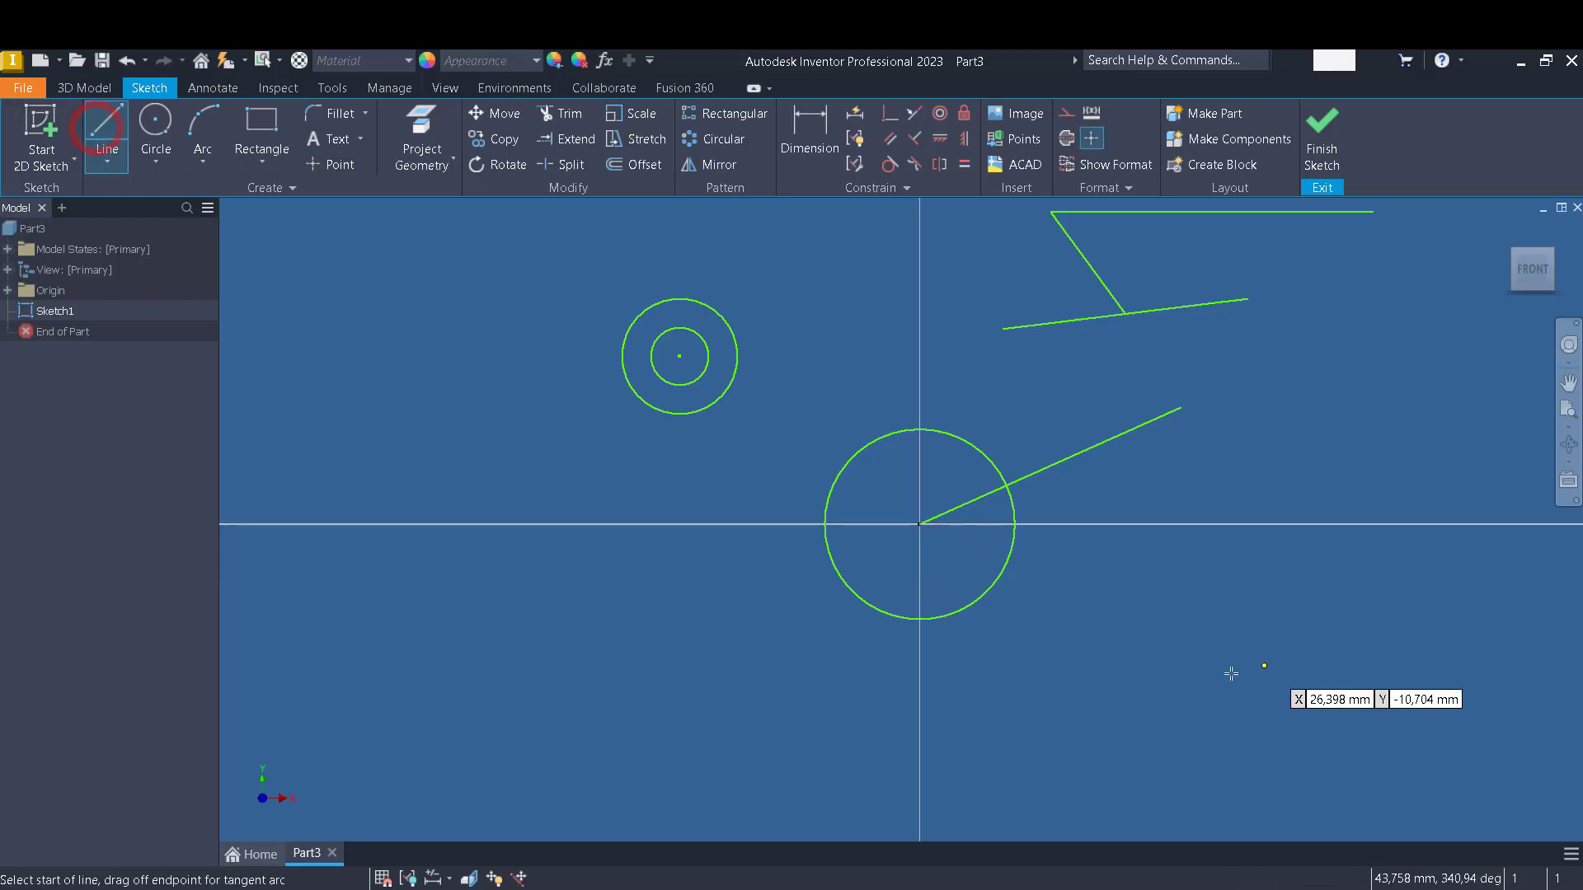
left_click(1147, 701)
left_click(1300, 517)
key("Escape")
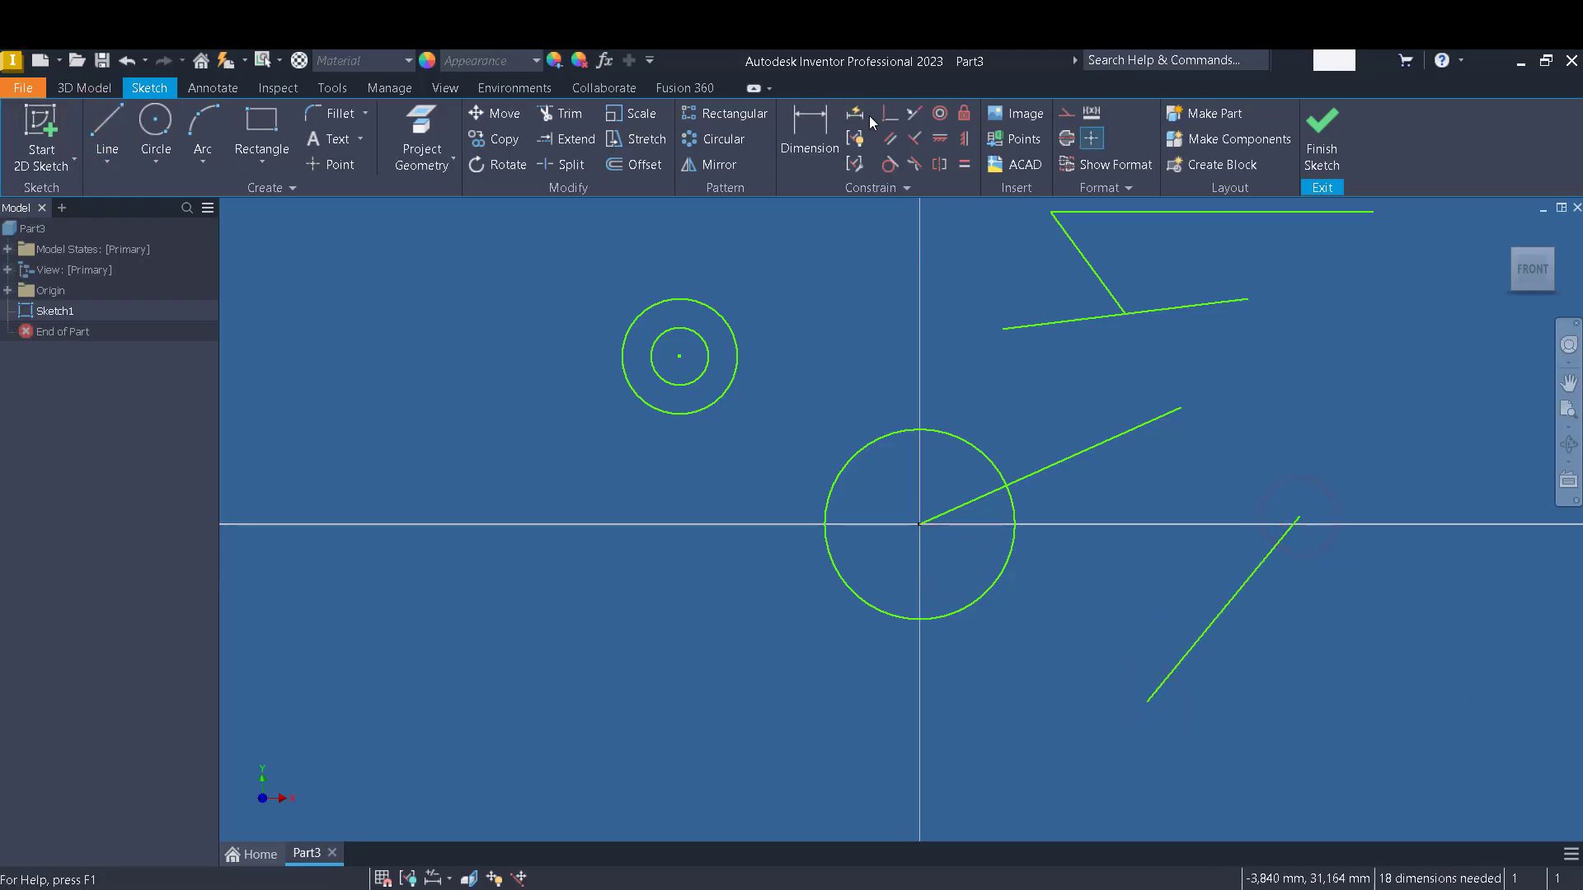
Make the new slanted line's midpoint coincident with the circle's centre at the origin.
left_click(889, 115)
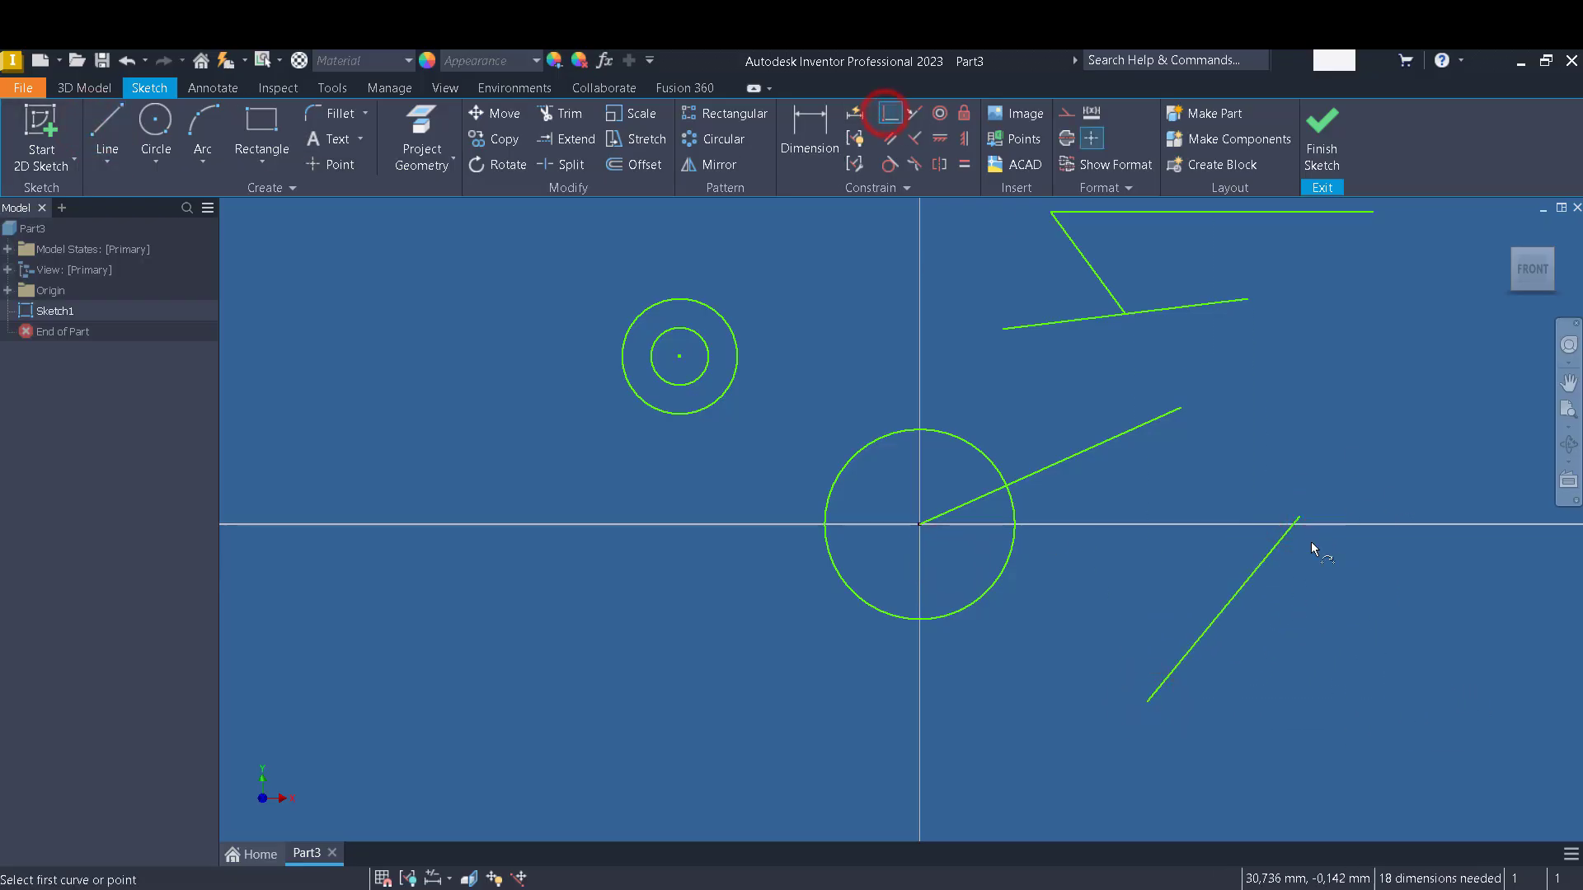
left_click(1224, 609)
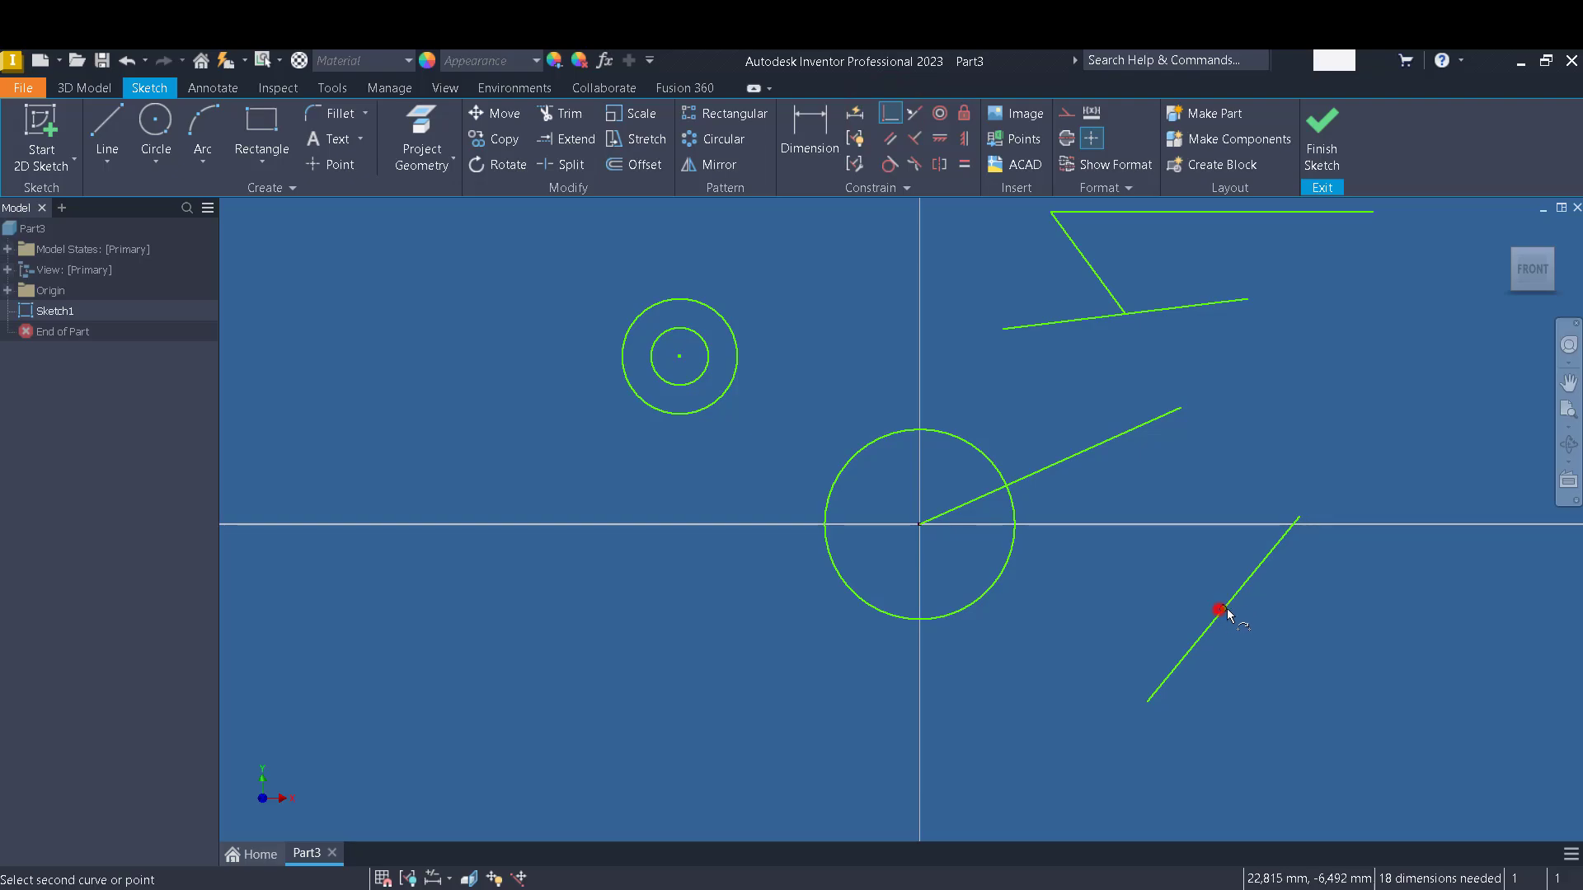
left_click(920, 525)
Lengthen and rotate the short line about its midpoint at the origin by moving its upper endpoint to the upper left.
scroll(920, 531, "down", 2)
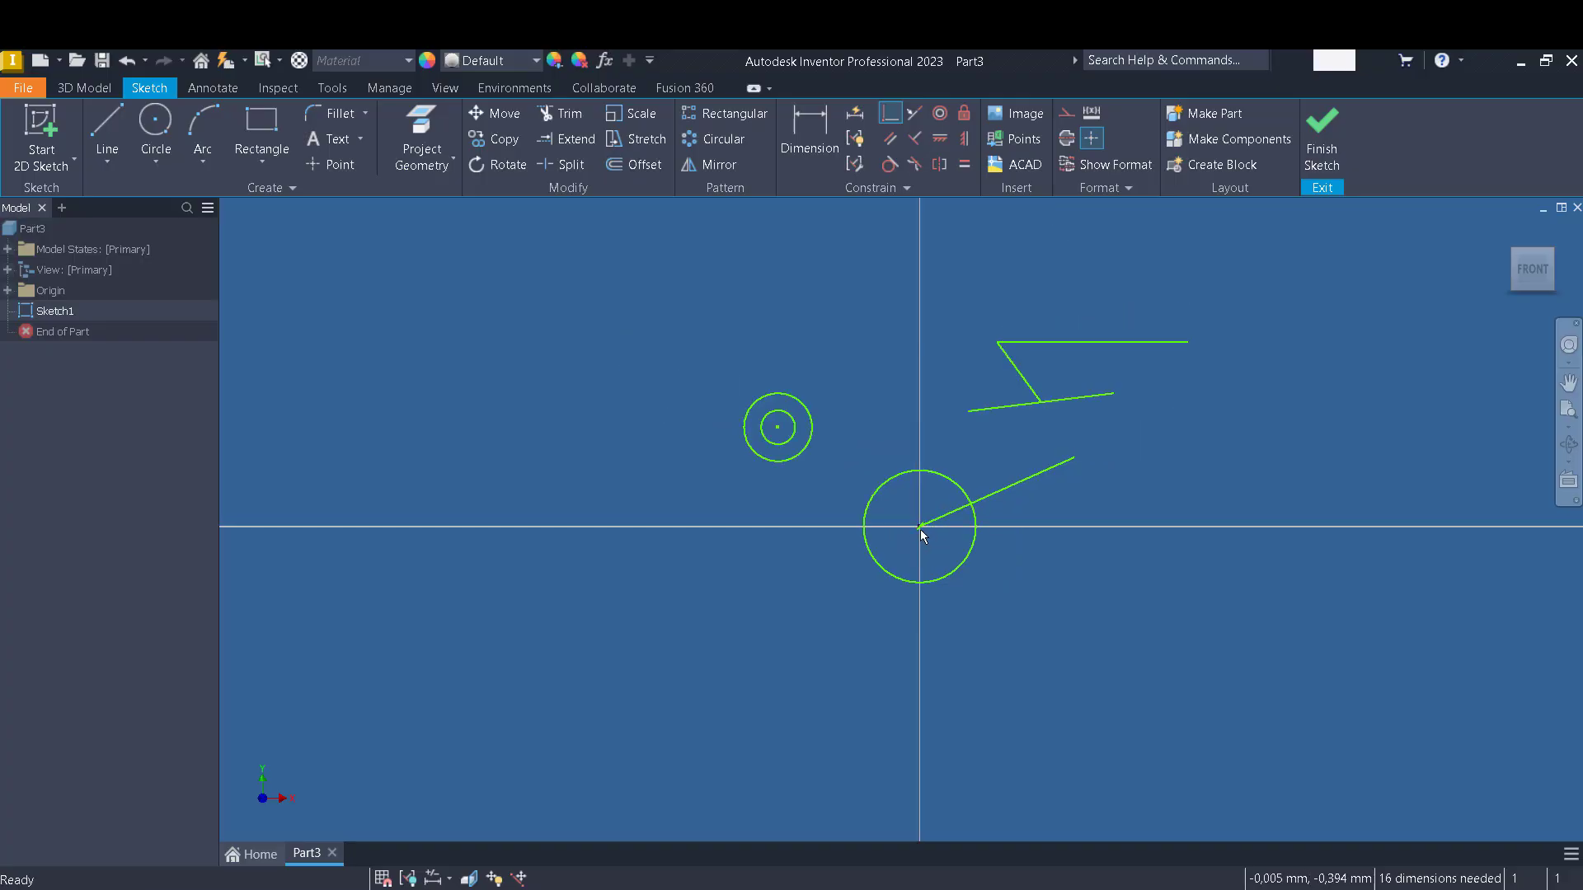
scroll(920, 530, "up", 8)
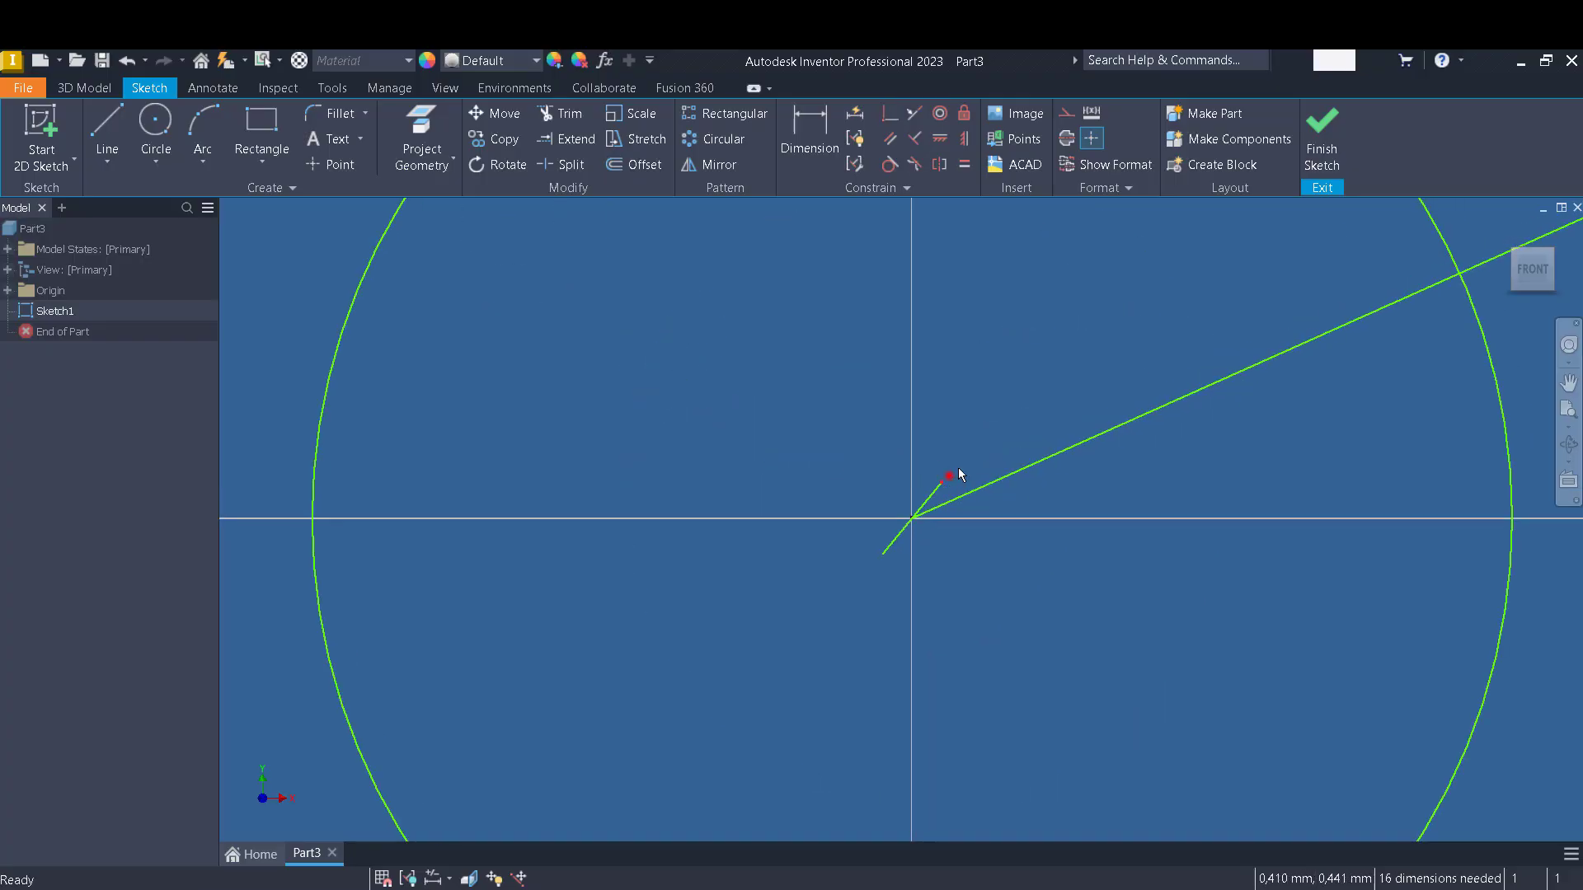
left_click_drag(958, 469, 787, 280)
scroll(850, 578, "down", 5)
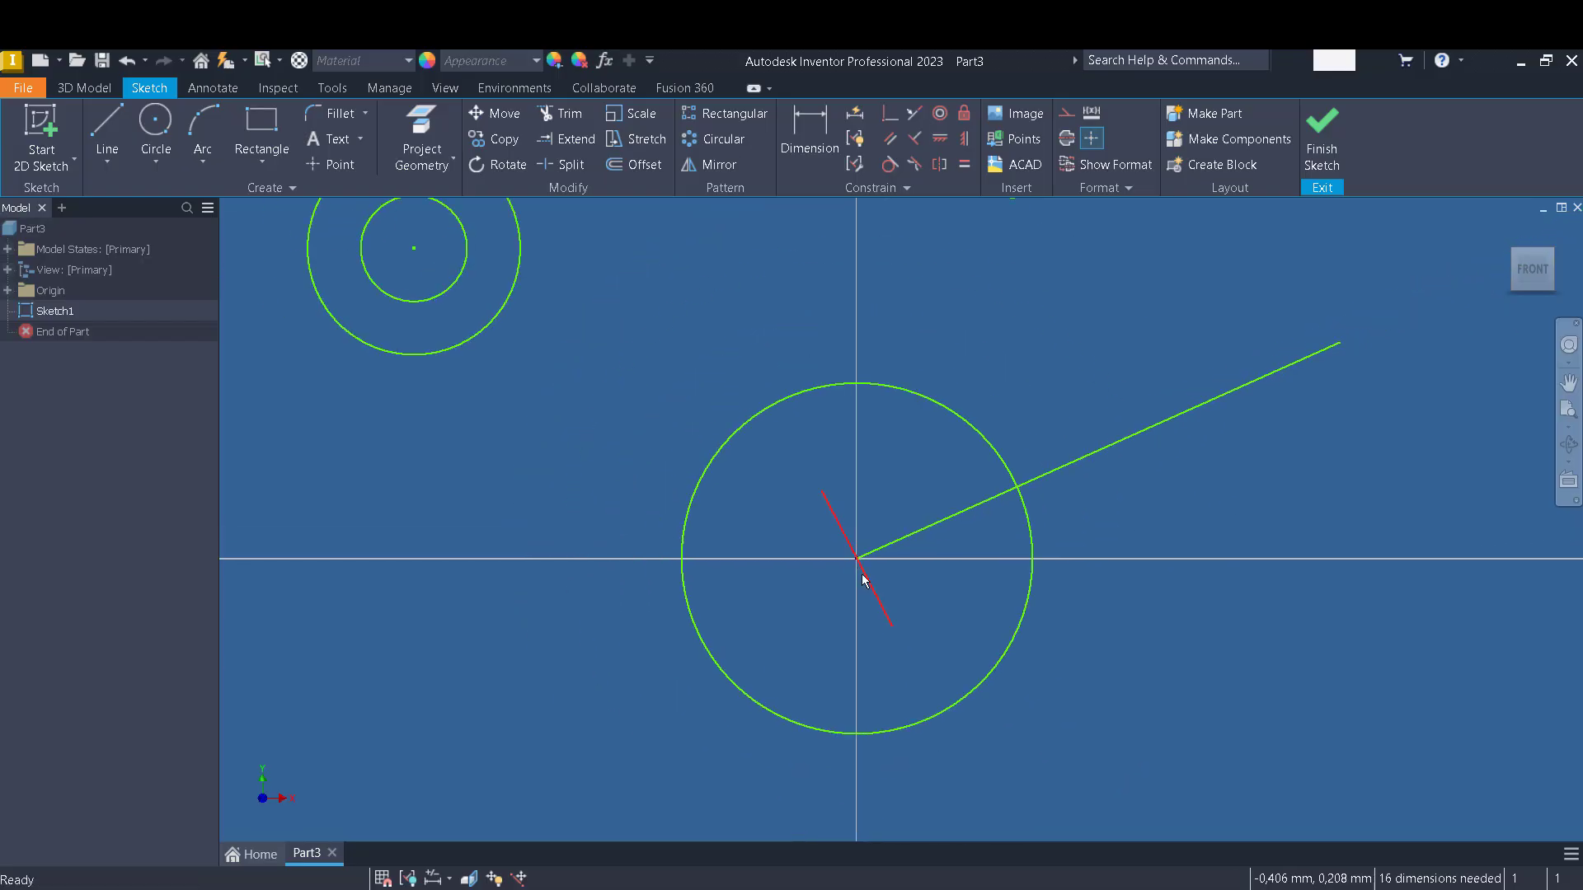
scroll(862, 577, "down", 4)
scroll(862, 569, "up", 2)
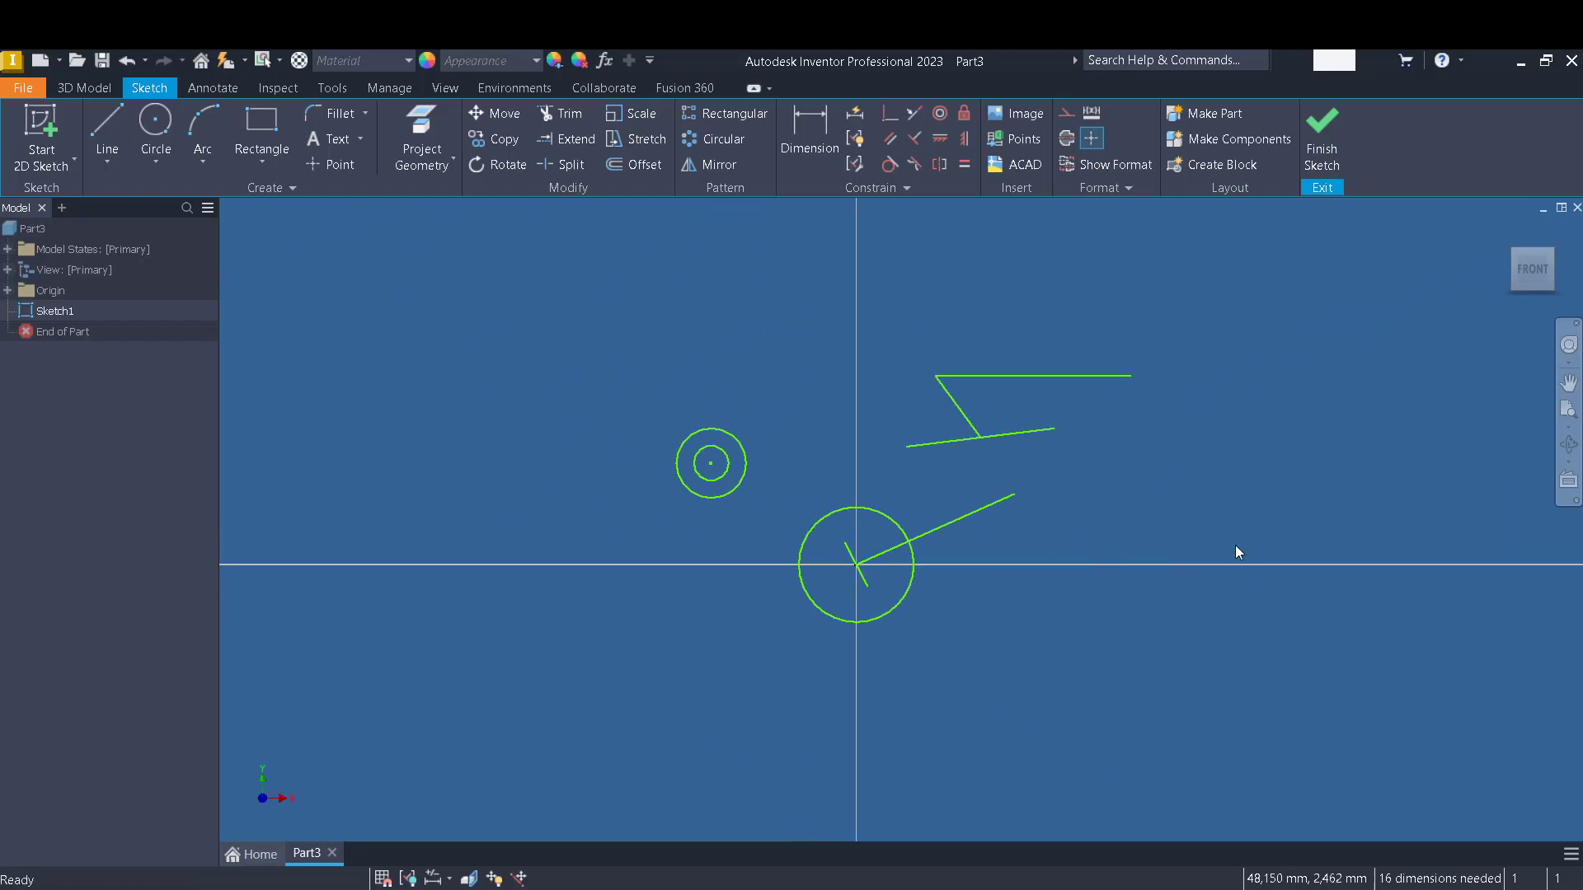
Delete all the lines and circles from the sketch.
left_click_drag(1235, 546, 596, 319)
key("Delete")
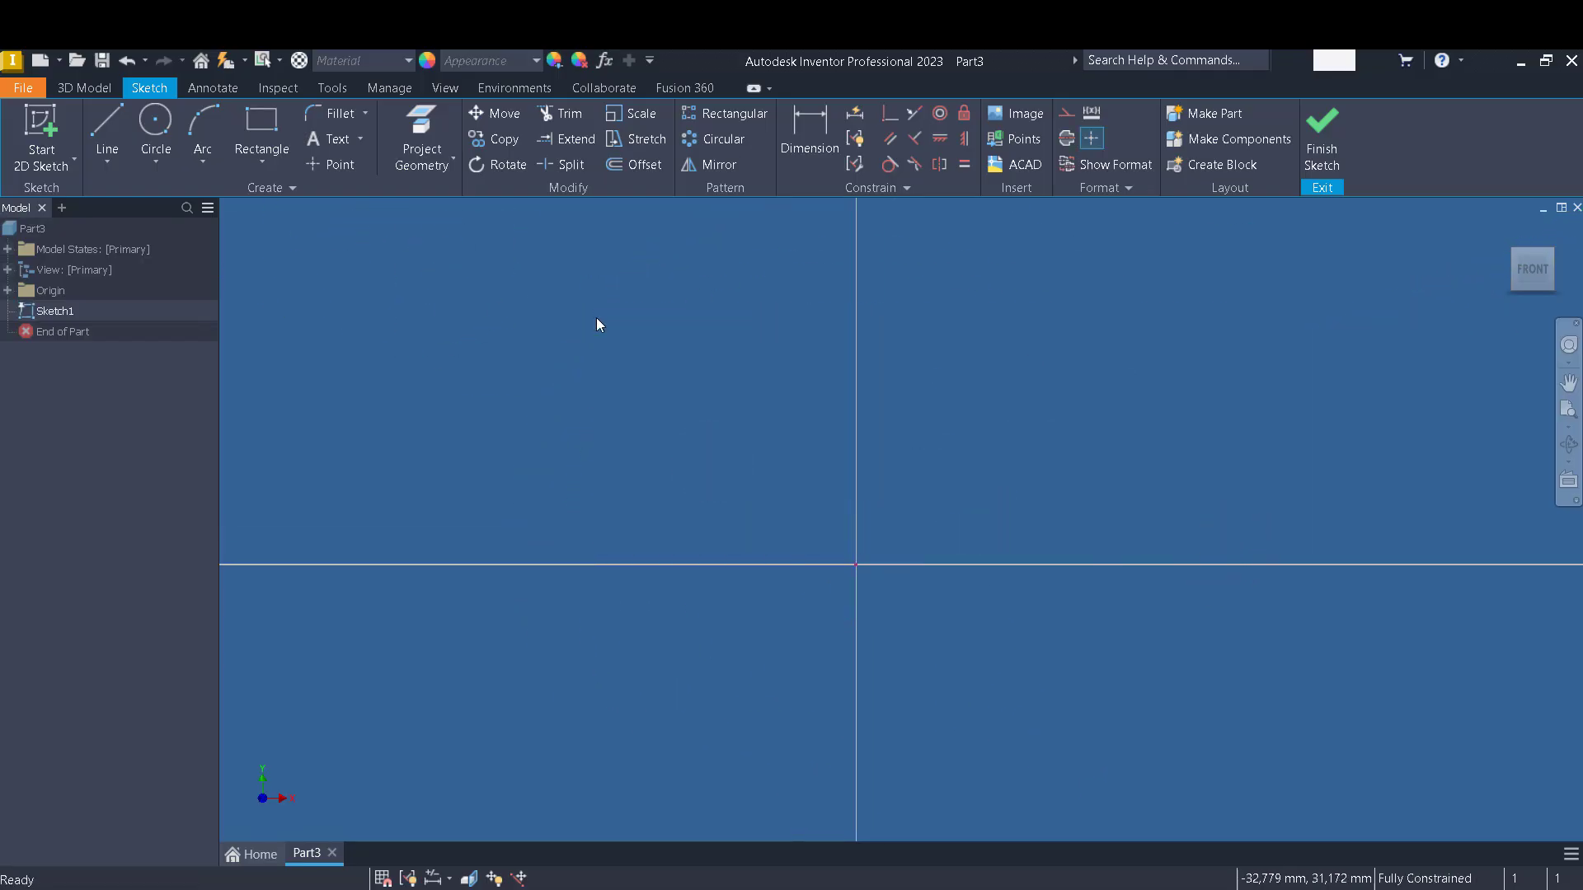
mouse_move(671, 413)
middle_mouse_down()
mouse_move(657, 393)
mouse_move(732, 407)
middle_mouse_up()
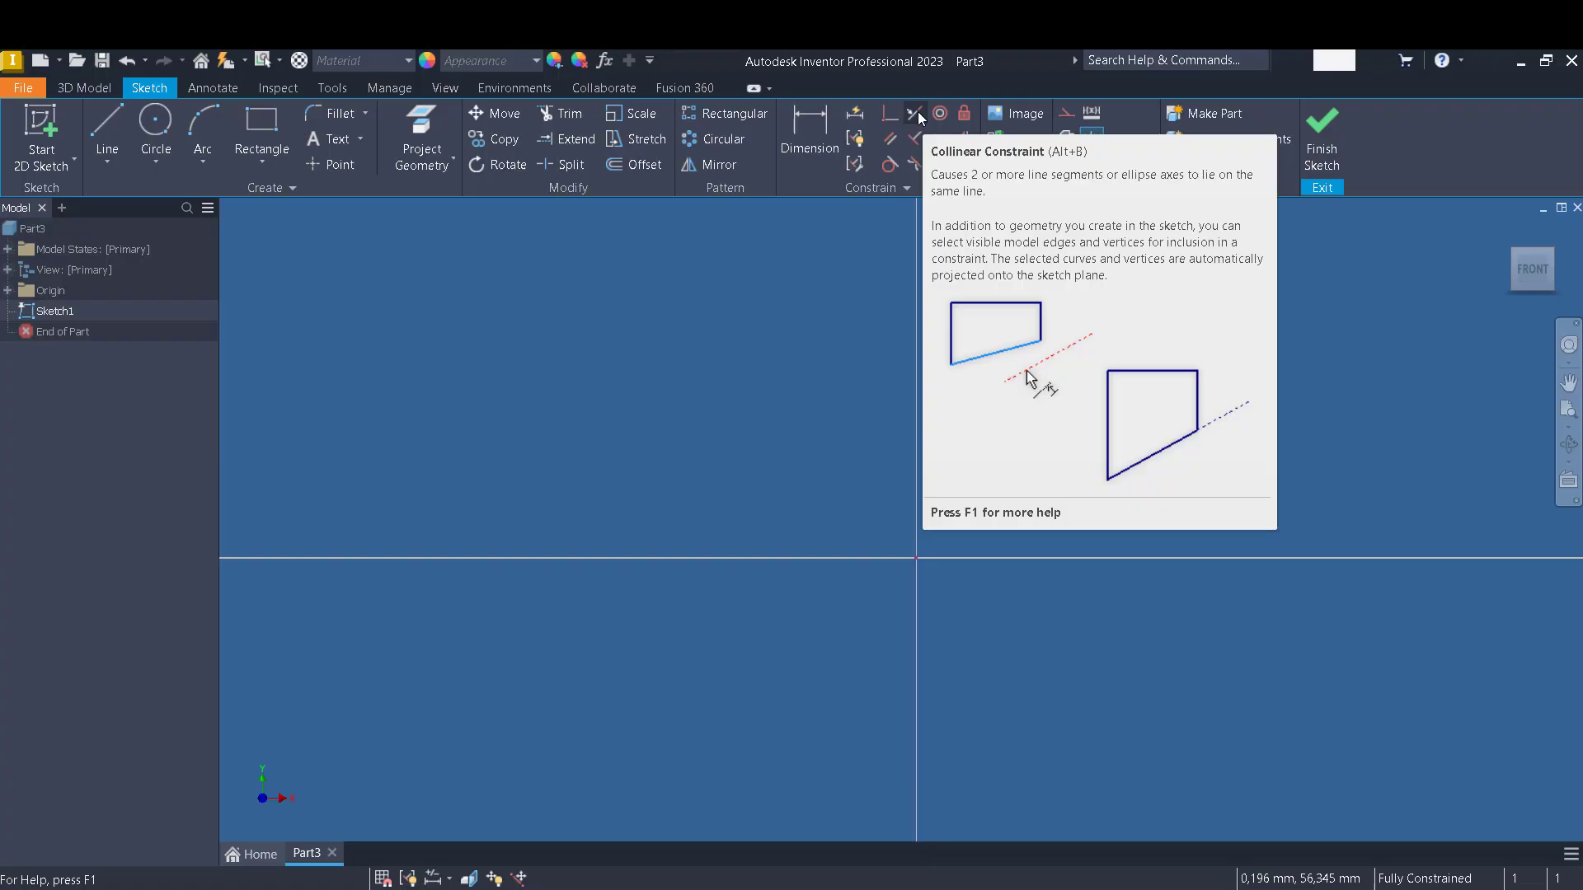
Draw a slanted line from the origin to the upper right and a separate, less steep line to the right of it.
left_click(120, 125)
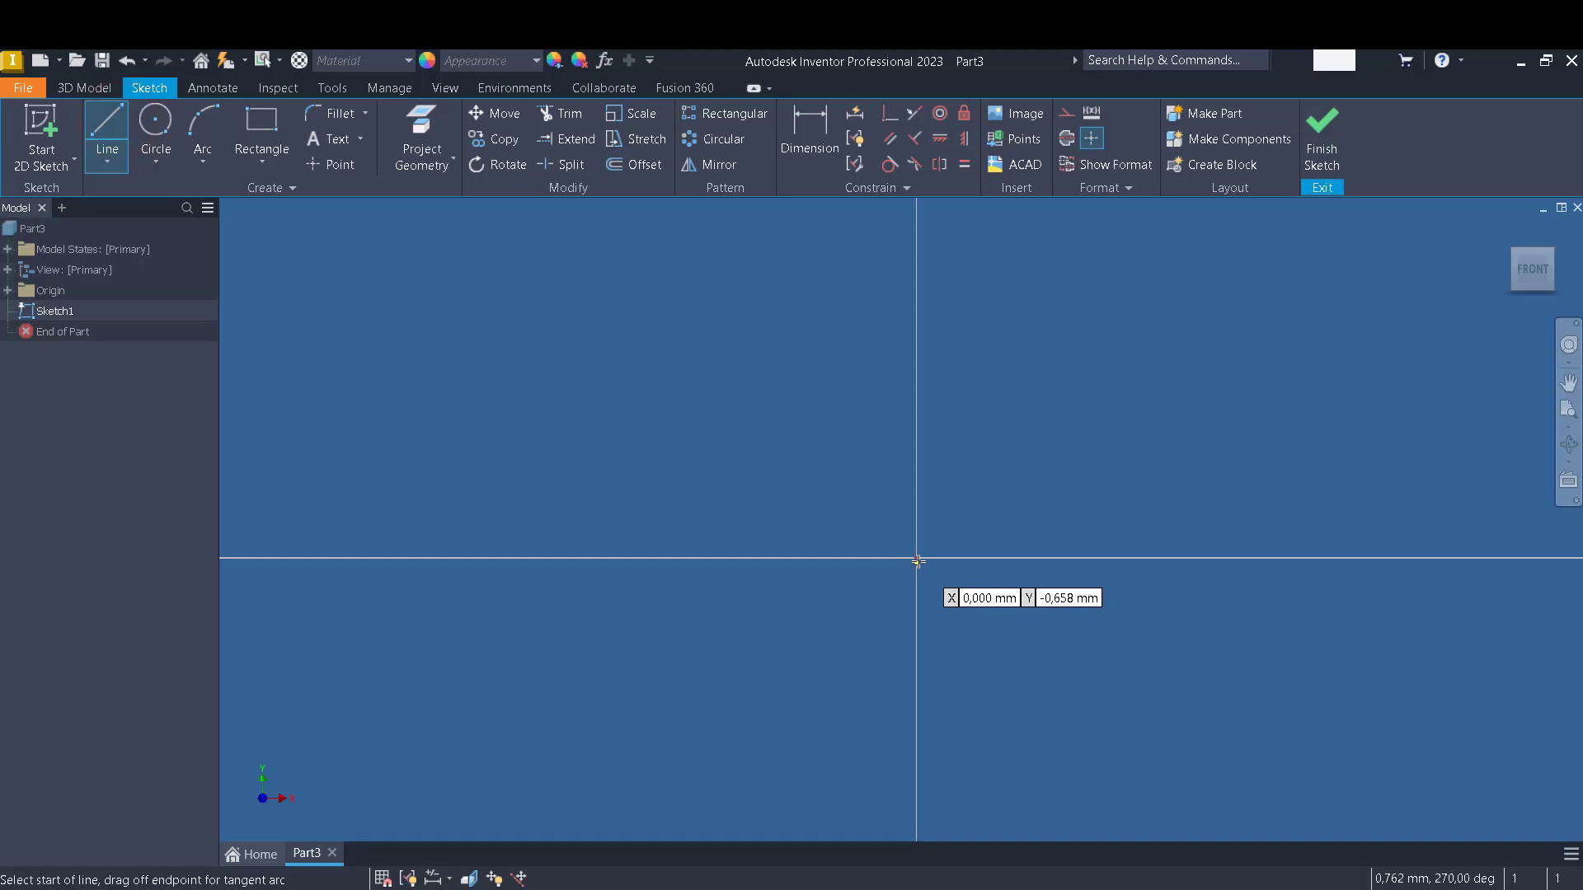
left_click(917, 560)
left_click(1057, 339)
key("Escape")
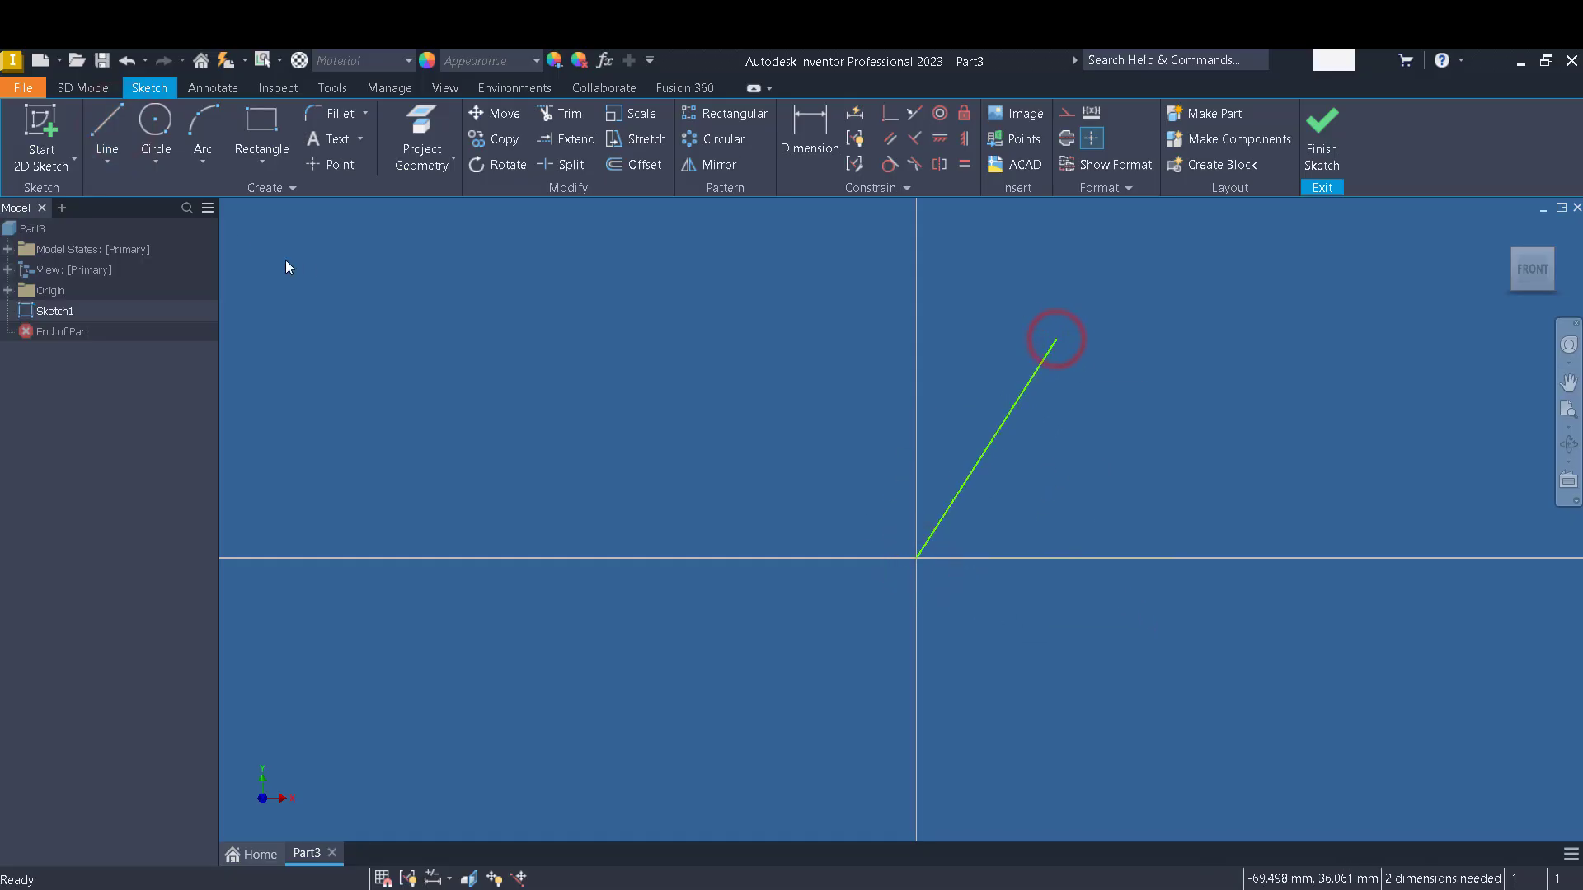
left_click(103, 124)
left_click(1101, 420)
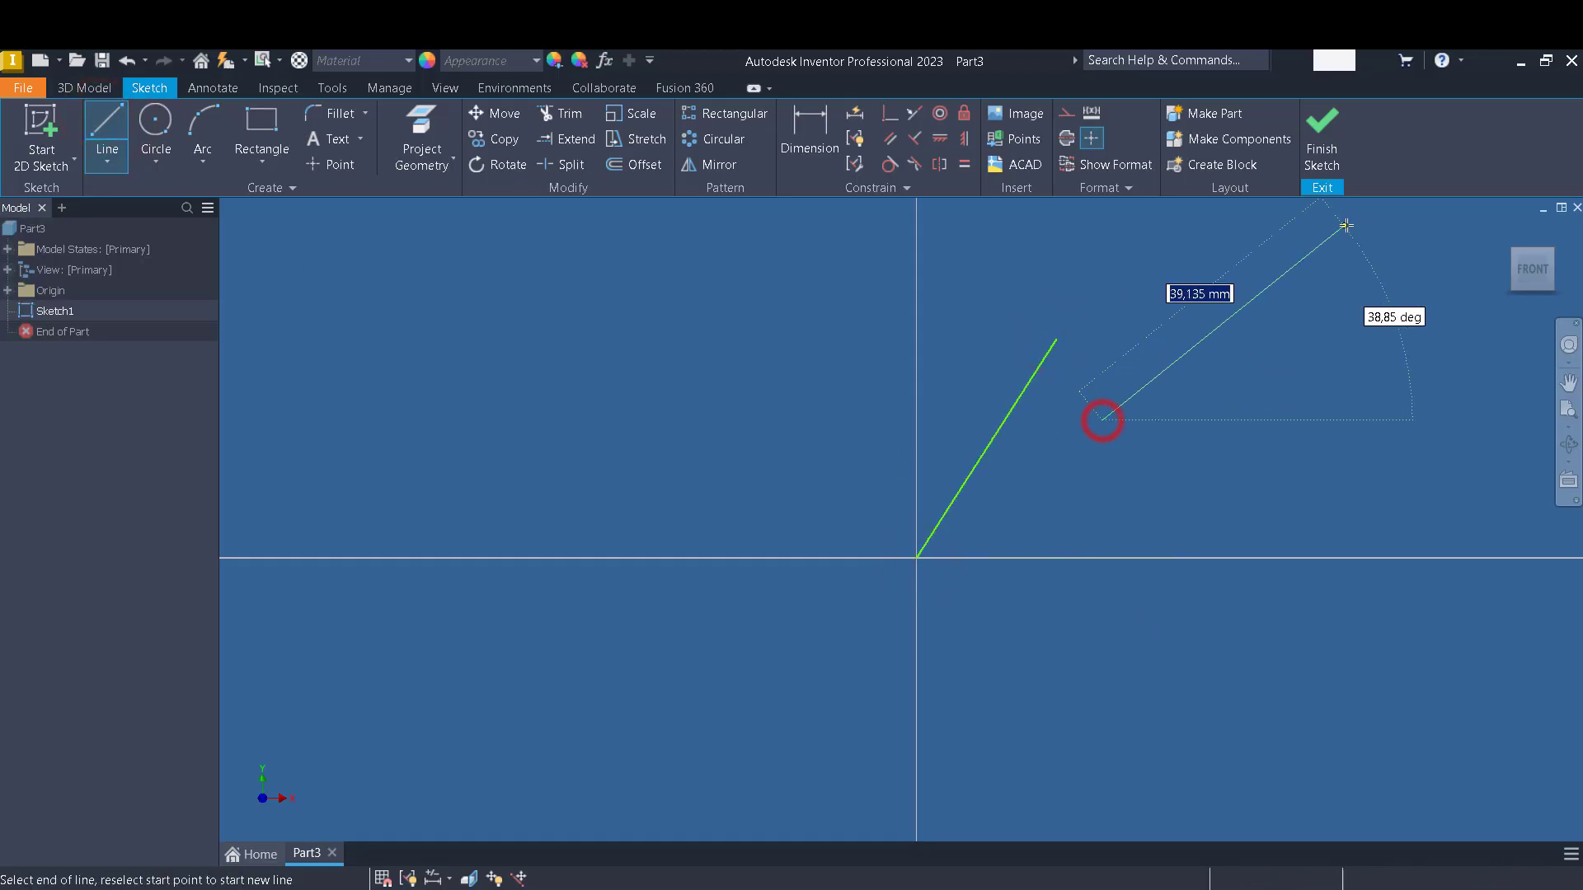
left_click(1377, 226)
key("Escape")
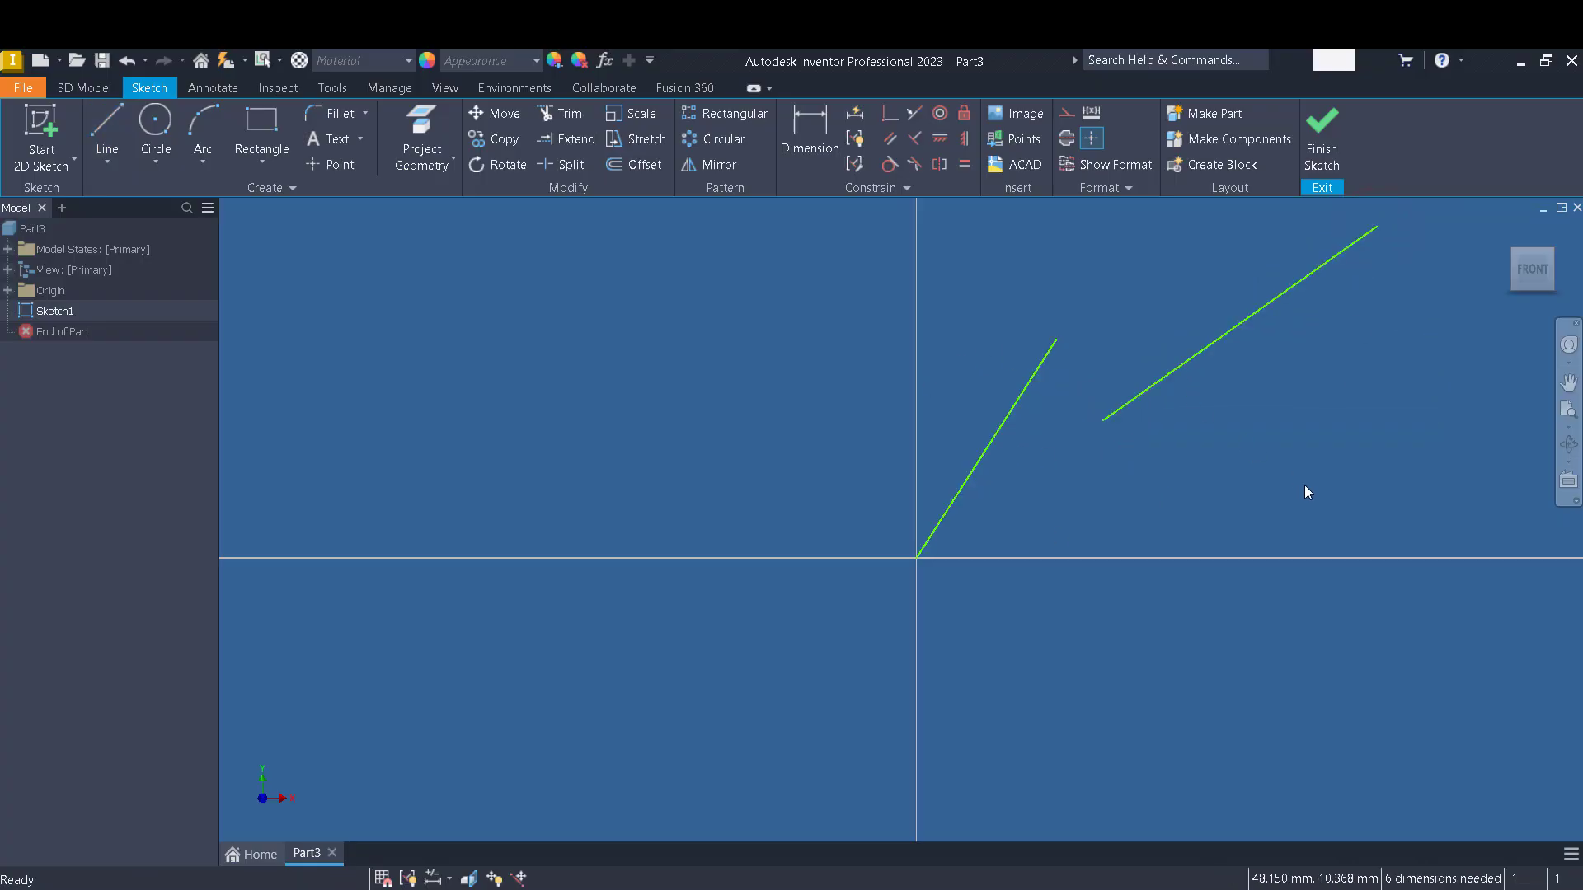
Reposition the first line's upper endpoint and the second line's lower endpoint closer together, keeping the lines at different angles.
left_click_drag(1056, 339, 1113, 335)
mouse_move(1110, 422)
left_mouse_down()
mouse_move(1179, 445)
mouse_move(1096, 408)
left_mouse_up()
scroll(1120, 495, "down", 2)
middle_click_drag(1119, 499, 946, 630)
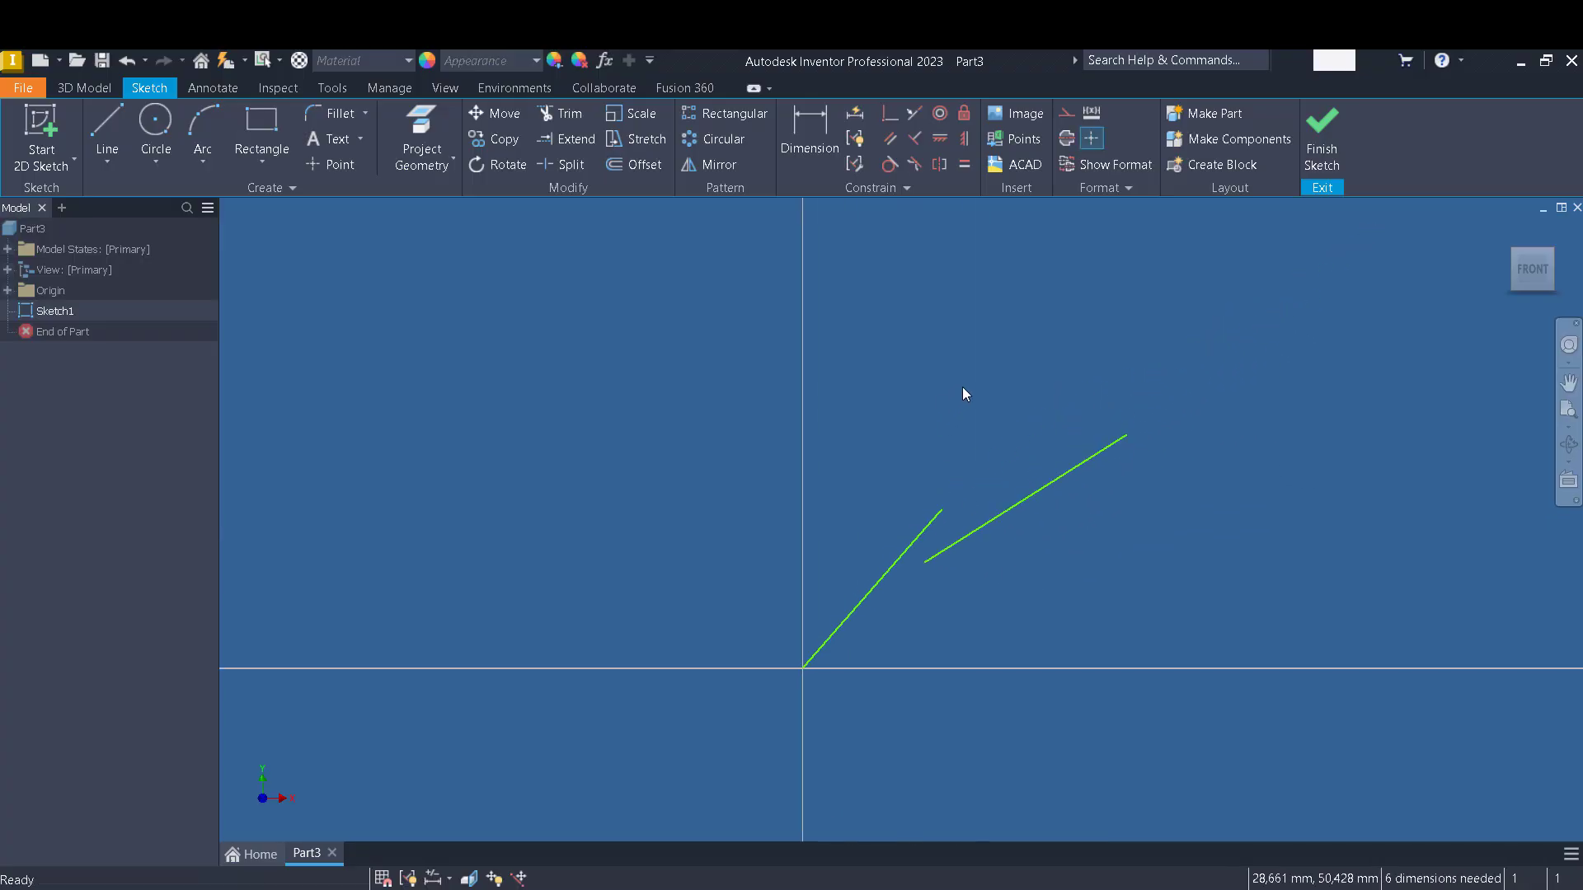
Apply a collinear constraint between the separate slanted line and the line starting at the origin.
left_click(917, 117)
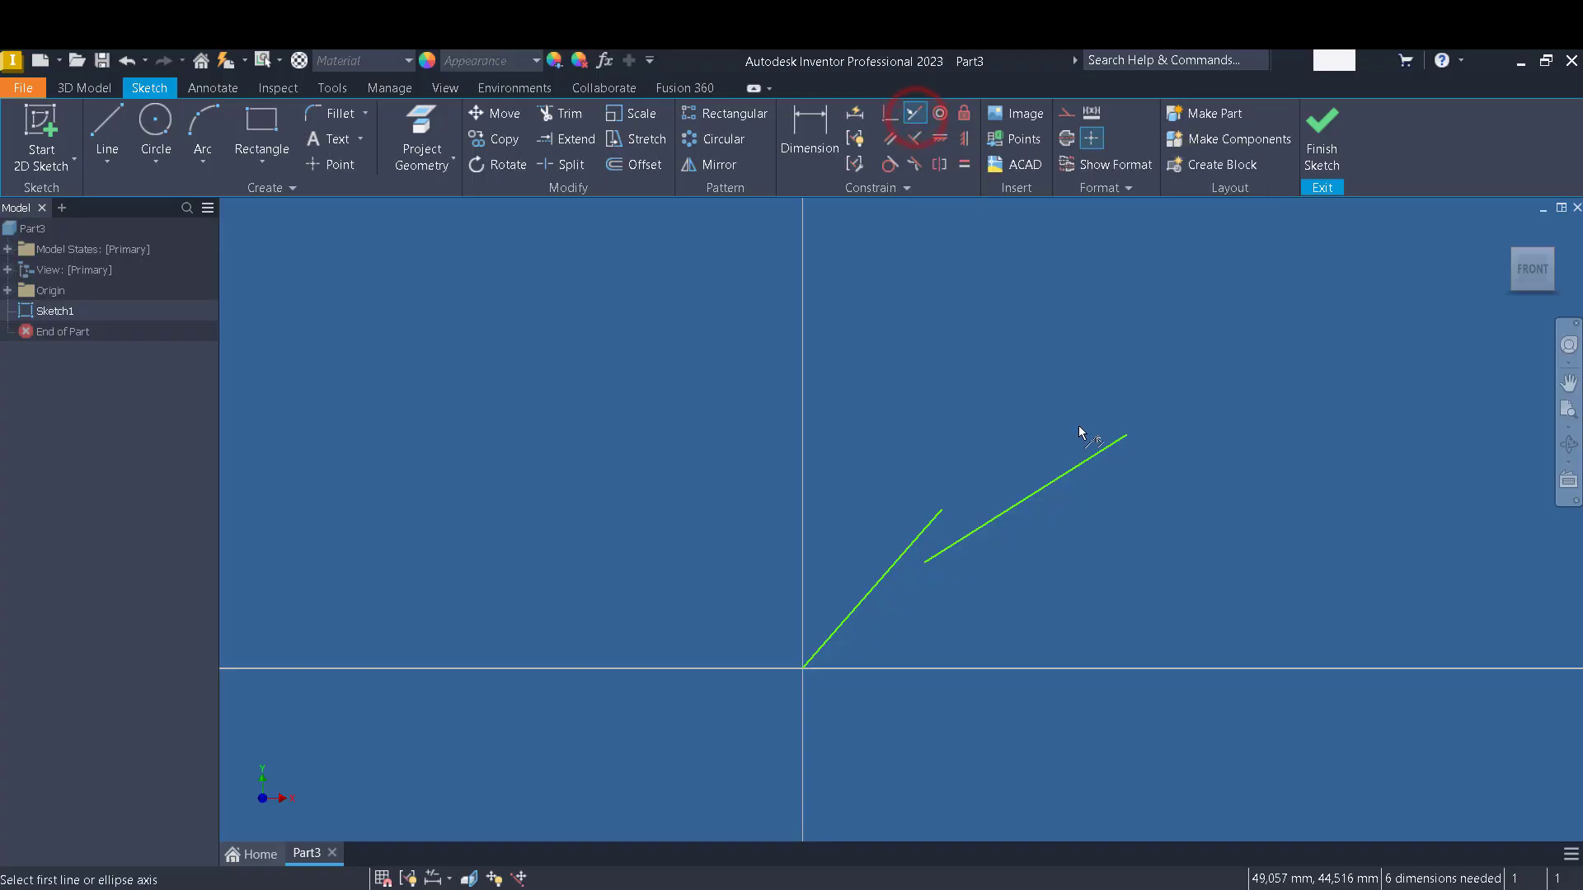
left_click(1087, 458)
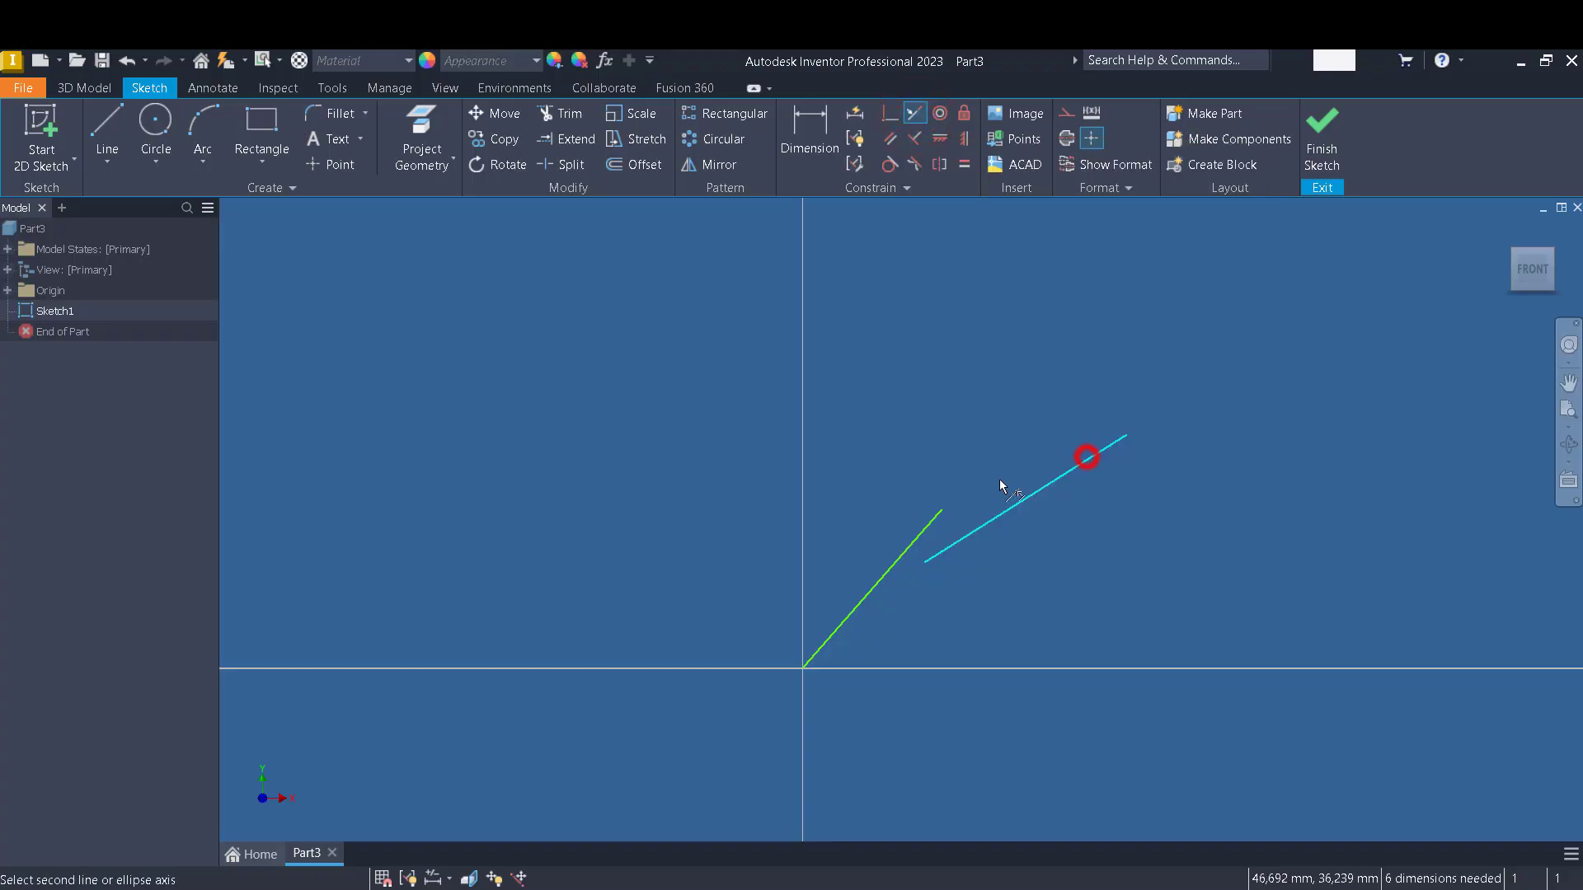
left_click(917, 548)
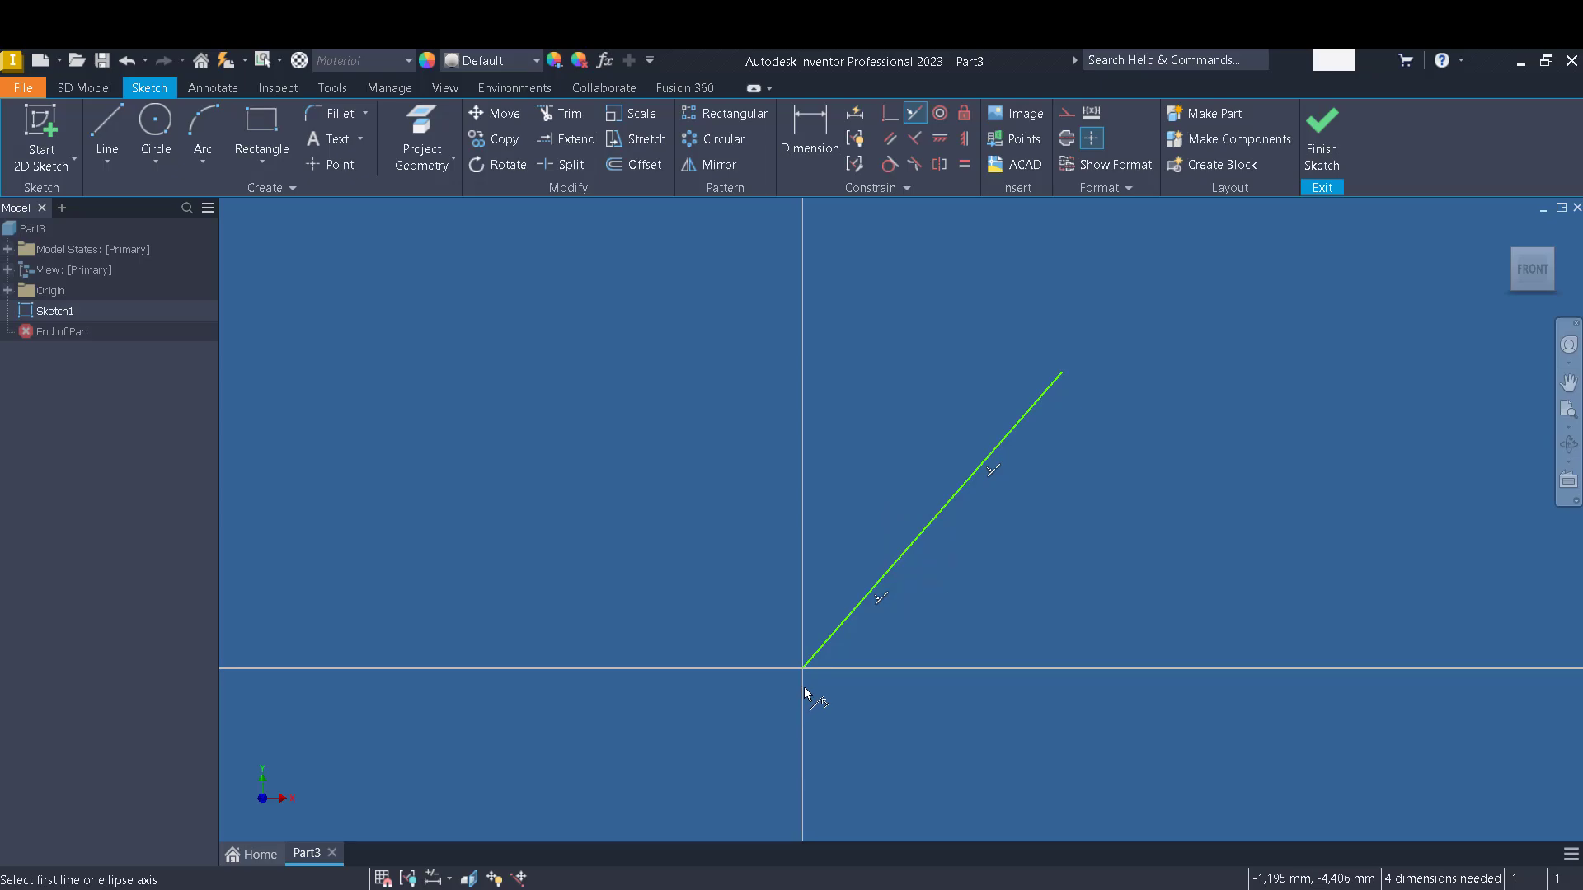
key("Escape")
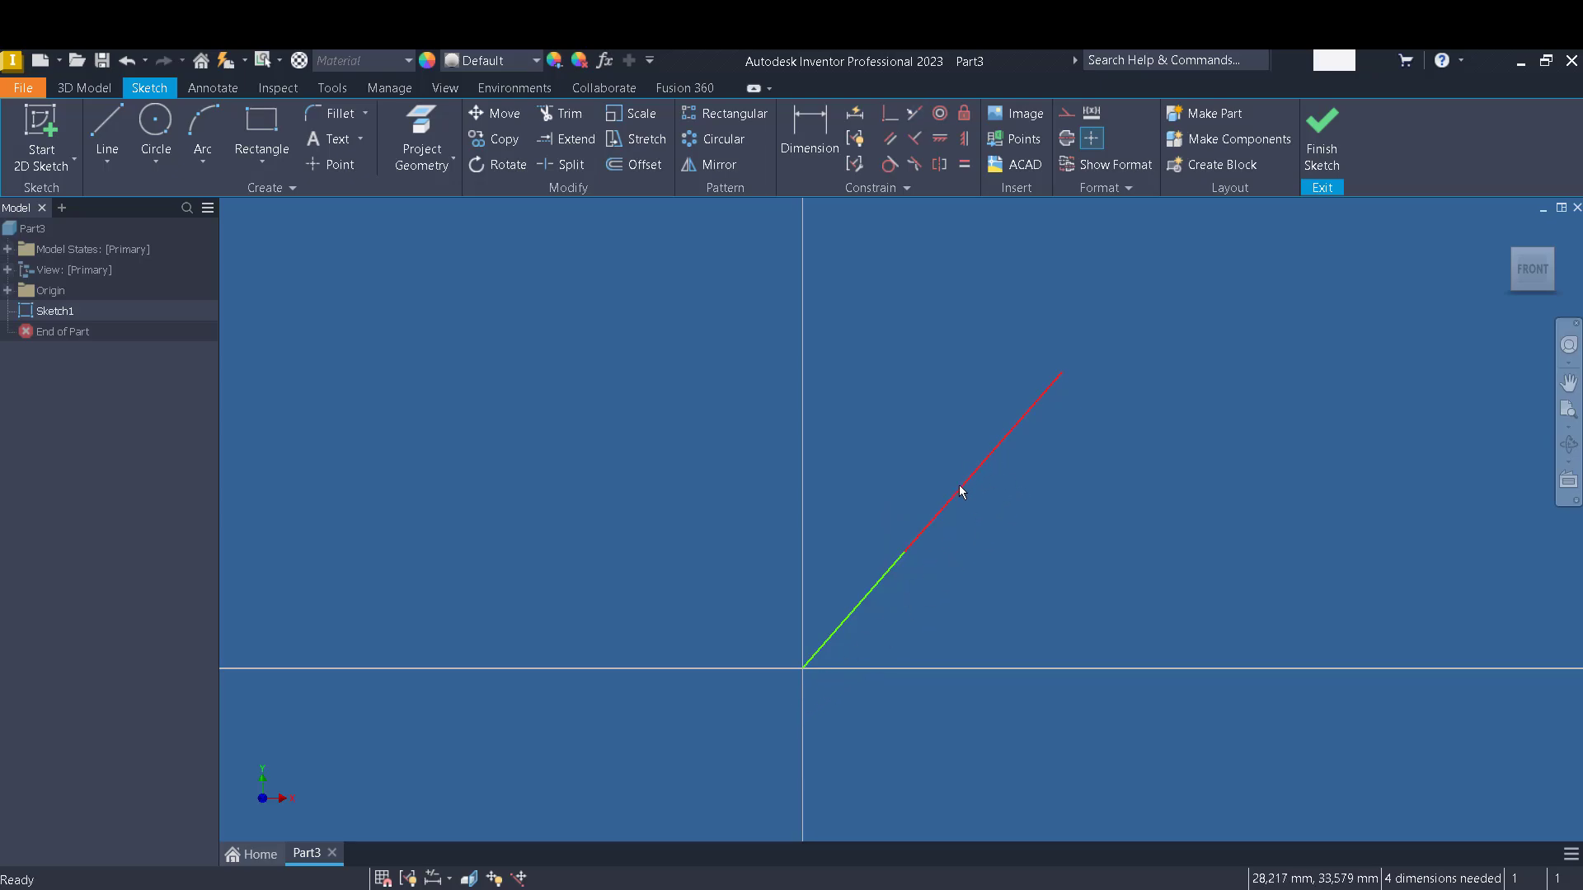
Slide the upper collinear line away from the origin line and swing its far endpoint toward vertical and back to a shallower angle.
left_click_drag(958, 489, 1118, 305)
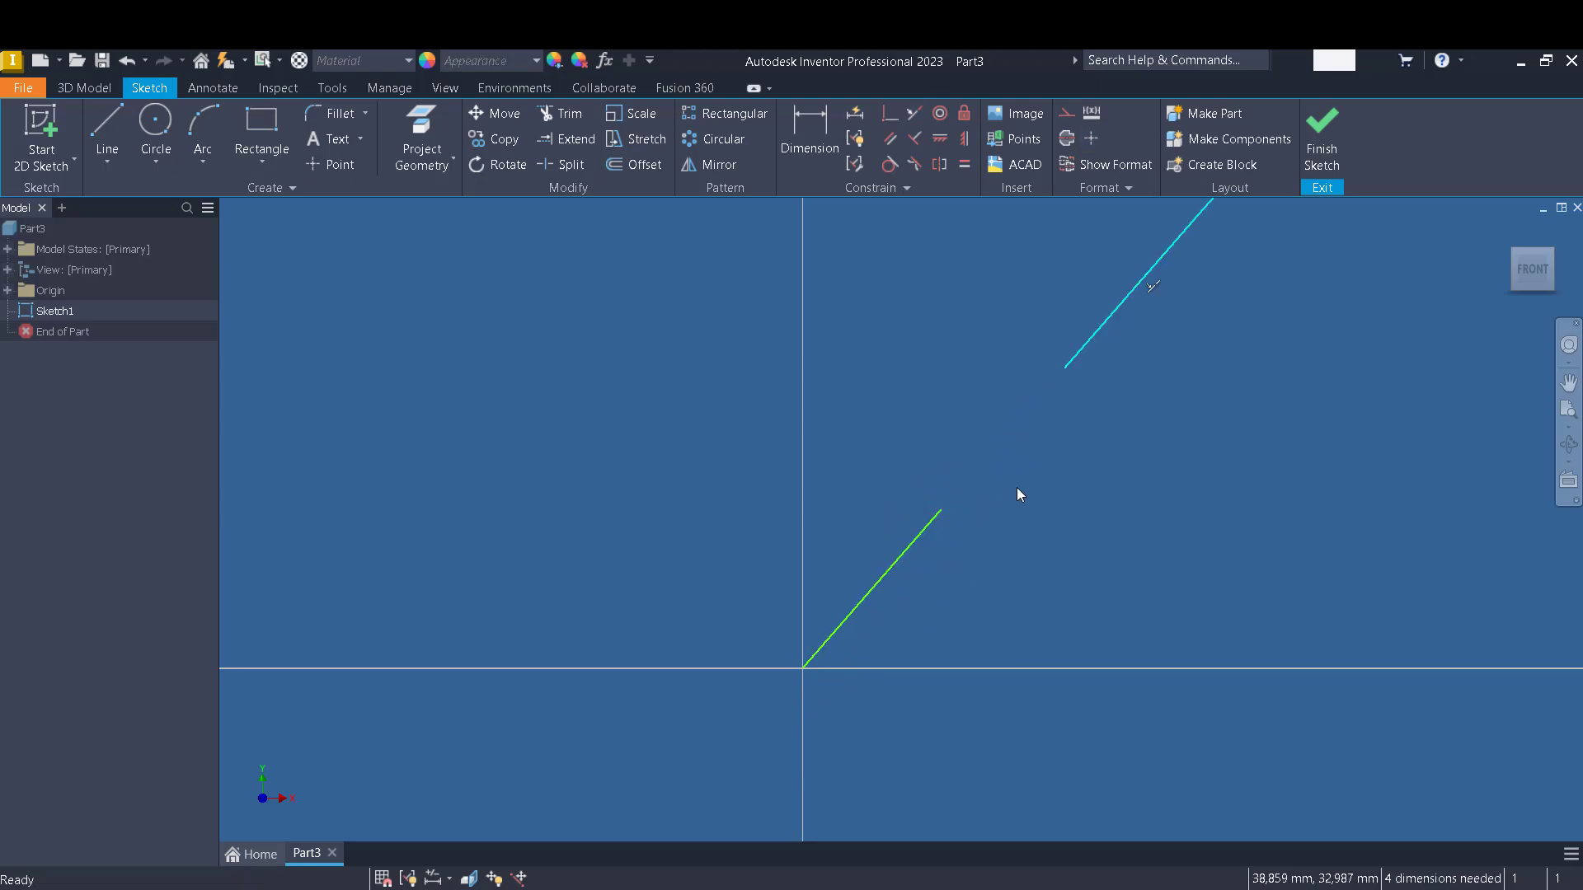
middle_click_drag(1016, 487, 905, 629)
scroll(1021, 540, "up", 1)
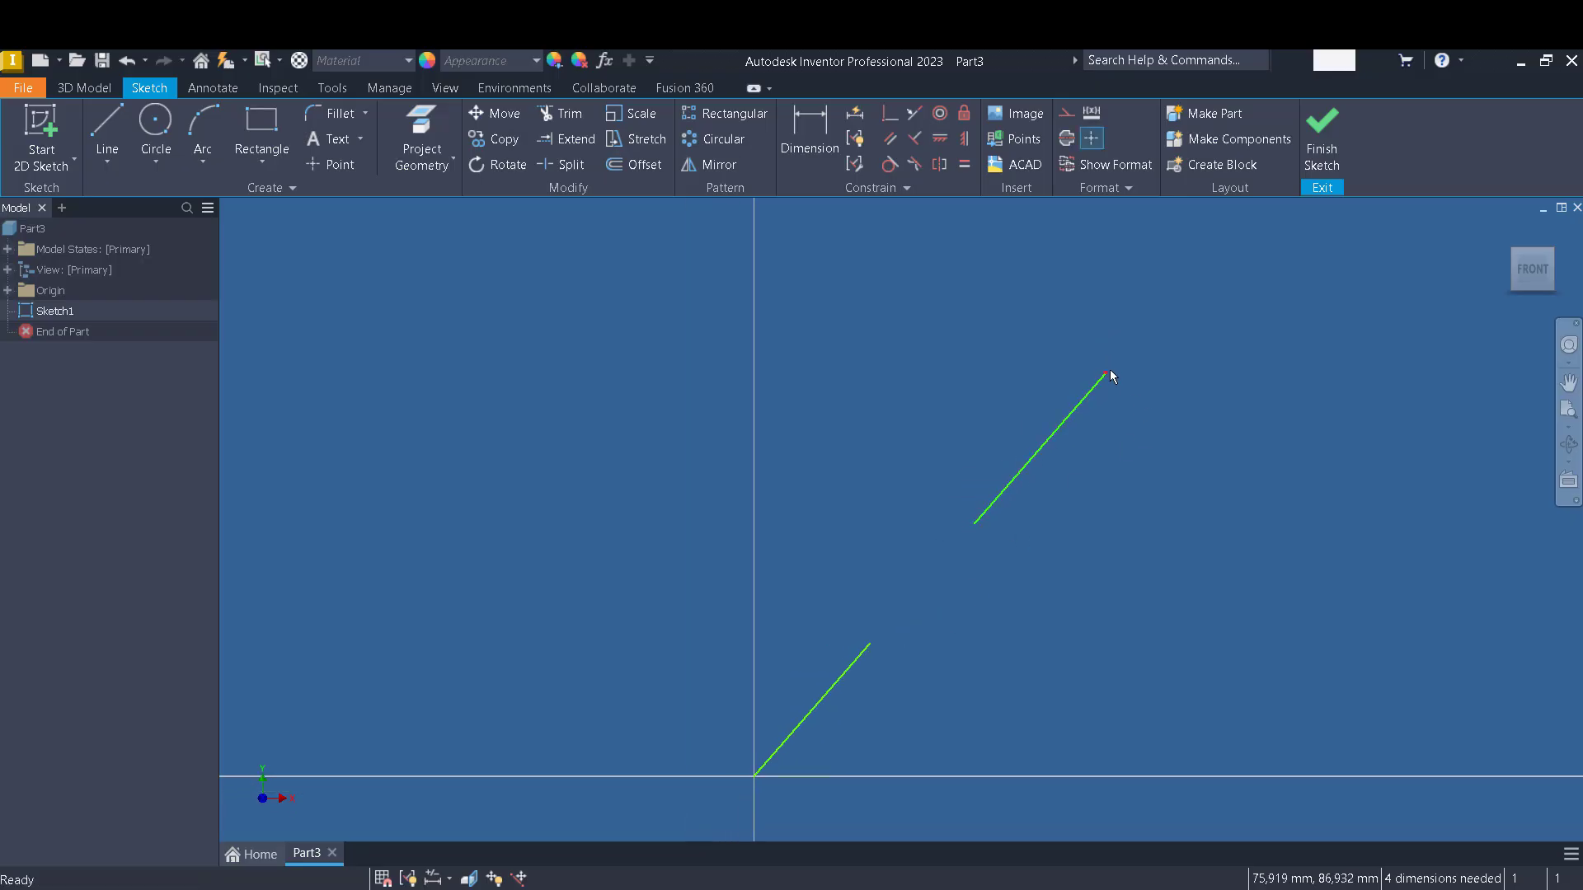
left_click_drag(1105, 372, 827, 272)
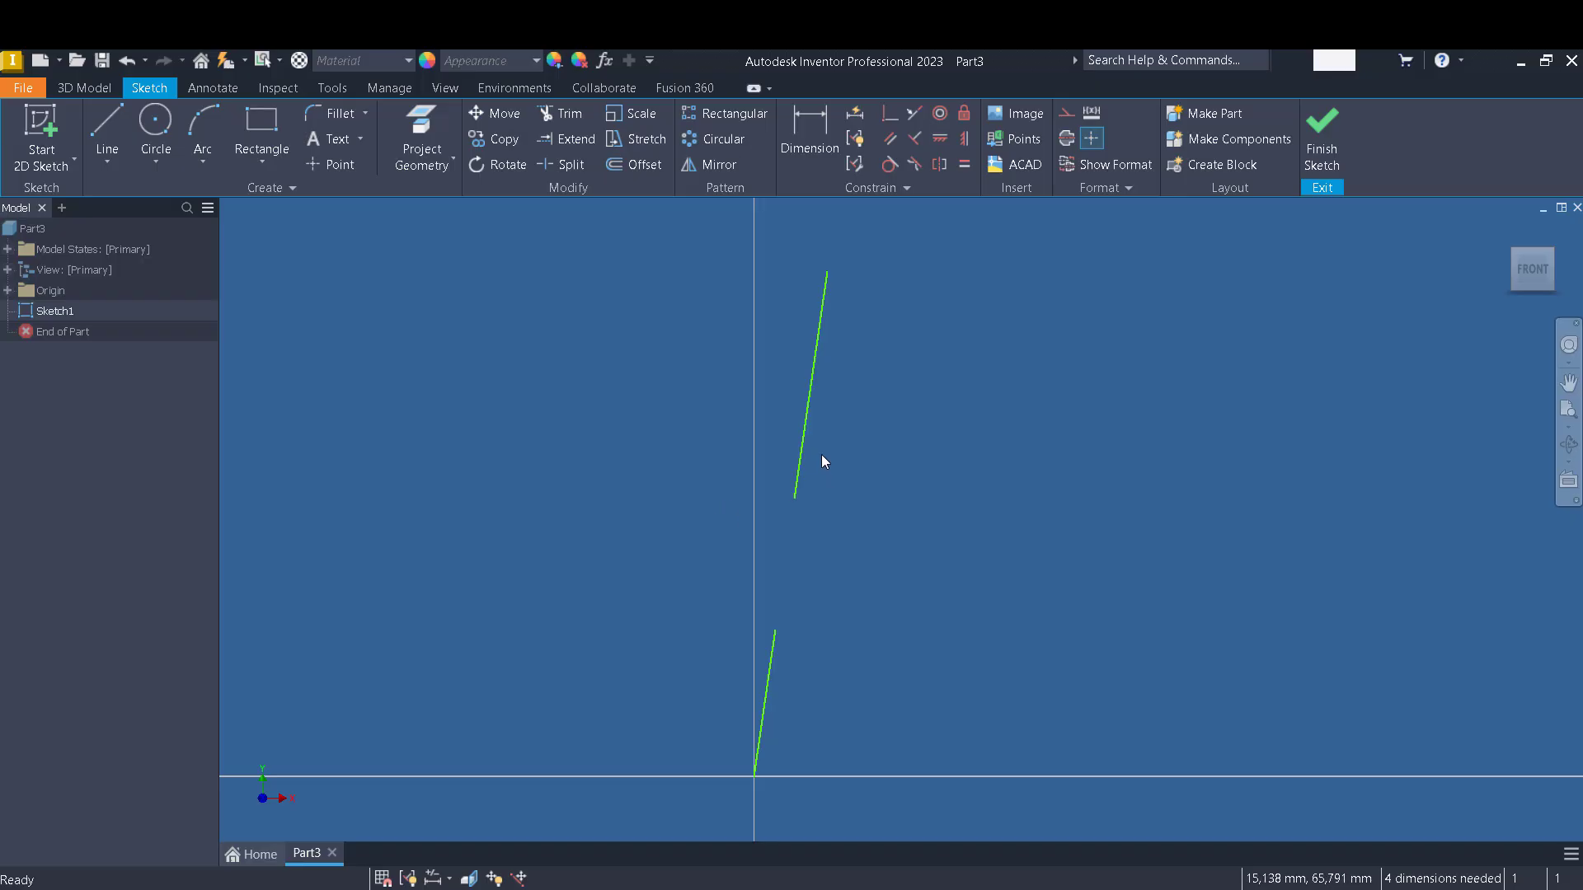
left_click_drag(831, 272, 1118, 544)
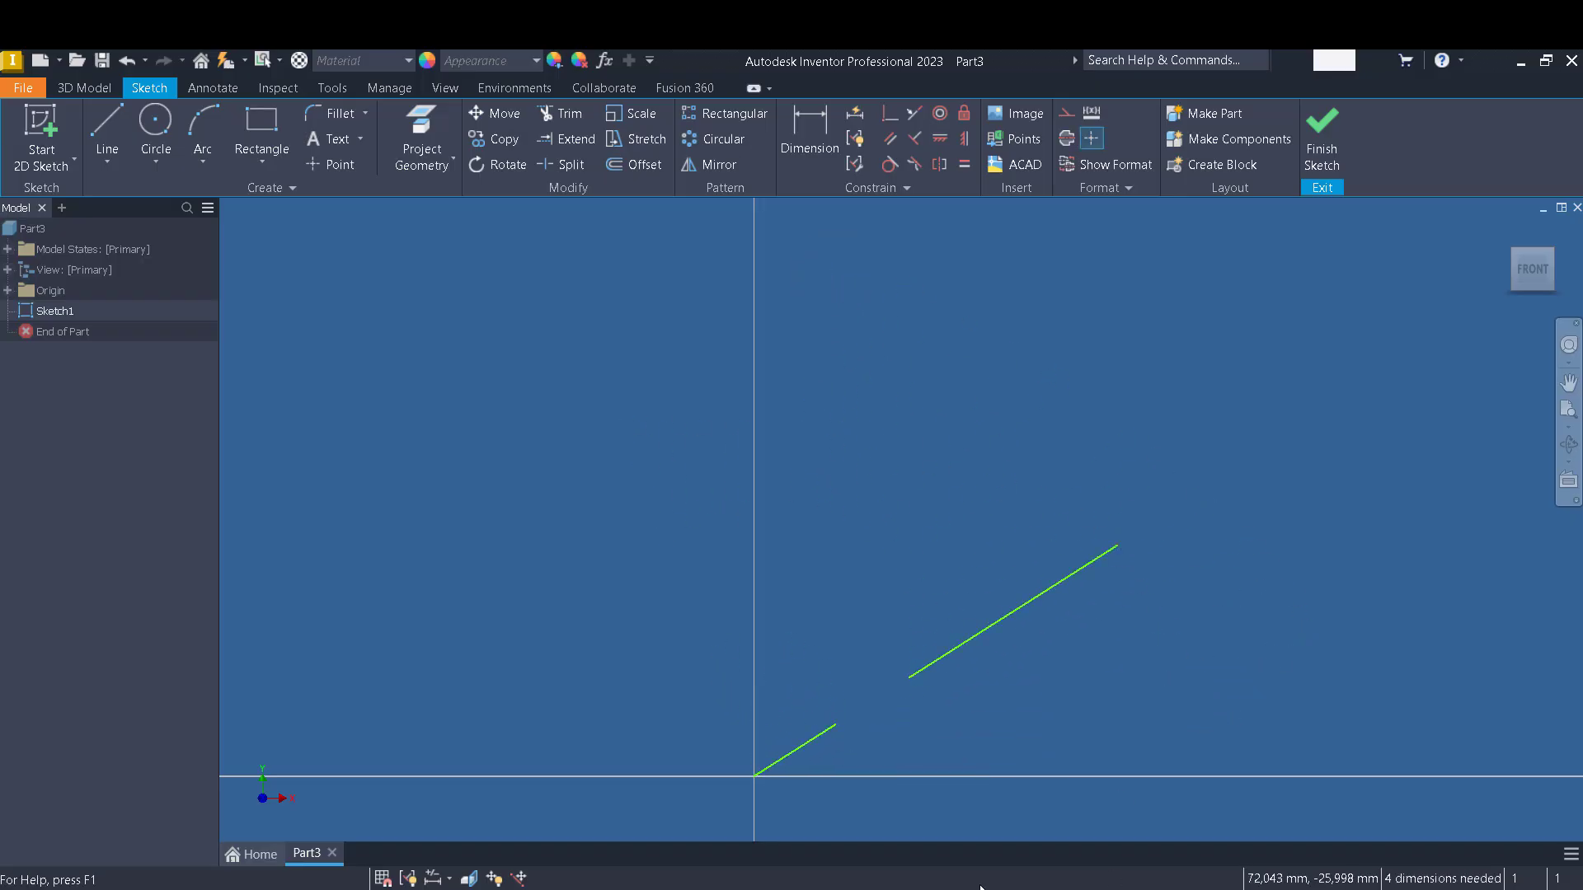
Delete both collinear lines from the sketch.
mouse_move(1119, 759)
middle_mouse_down()
mouse_move(1152, 703)
mouse_move(1233, 653)
mouse_move(1301, 638)
middle_mouse_up()
scroll(1234, 653, "up", 3)
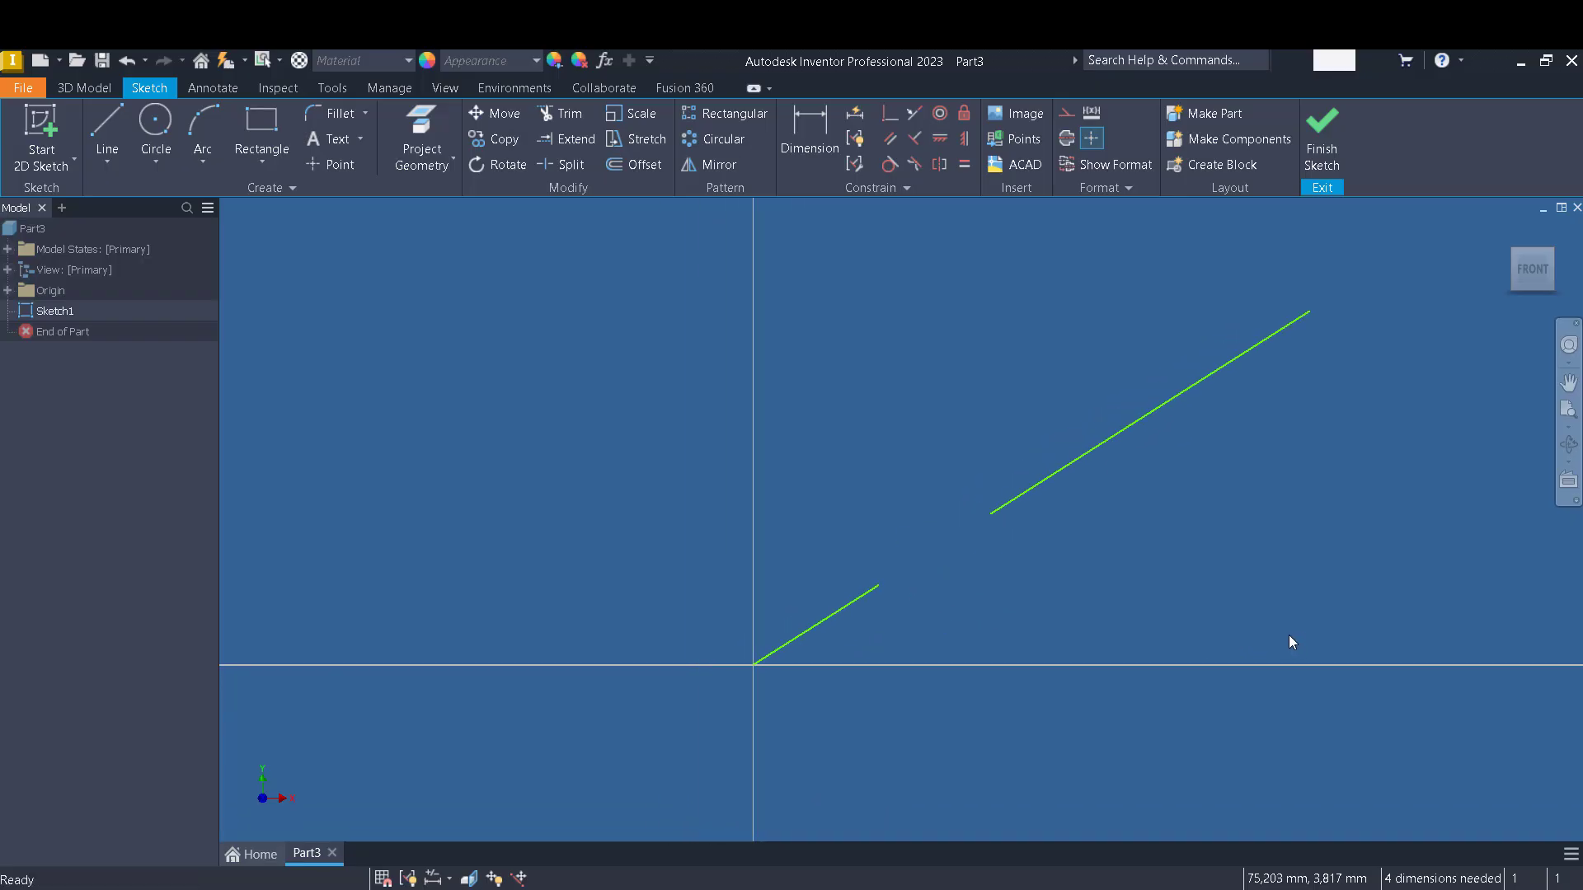
mouse_move(1411, 600)
left_mouse_down()
mouse_move(1300, 544)
mouse_move(478, 258)
left_mouse_up()
key("Delete")
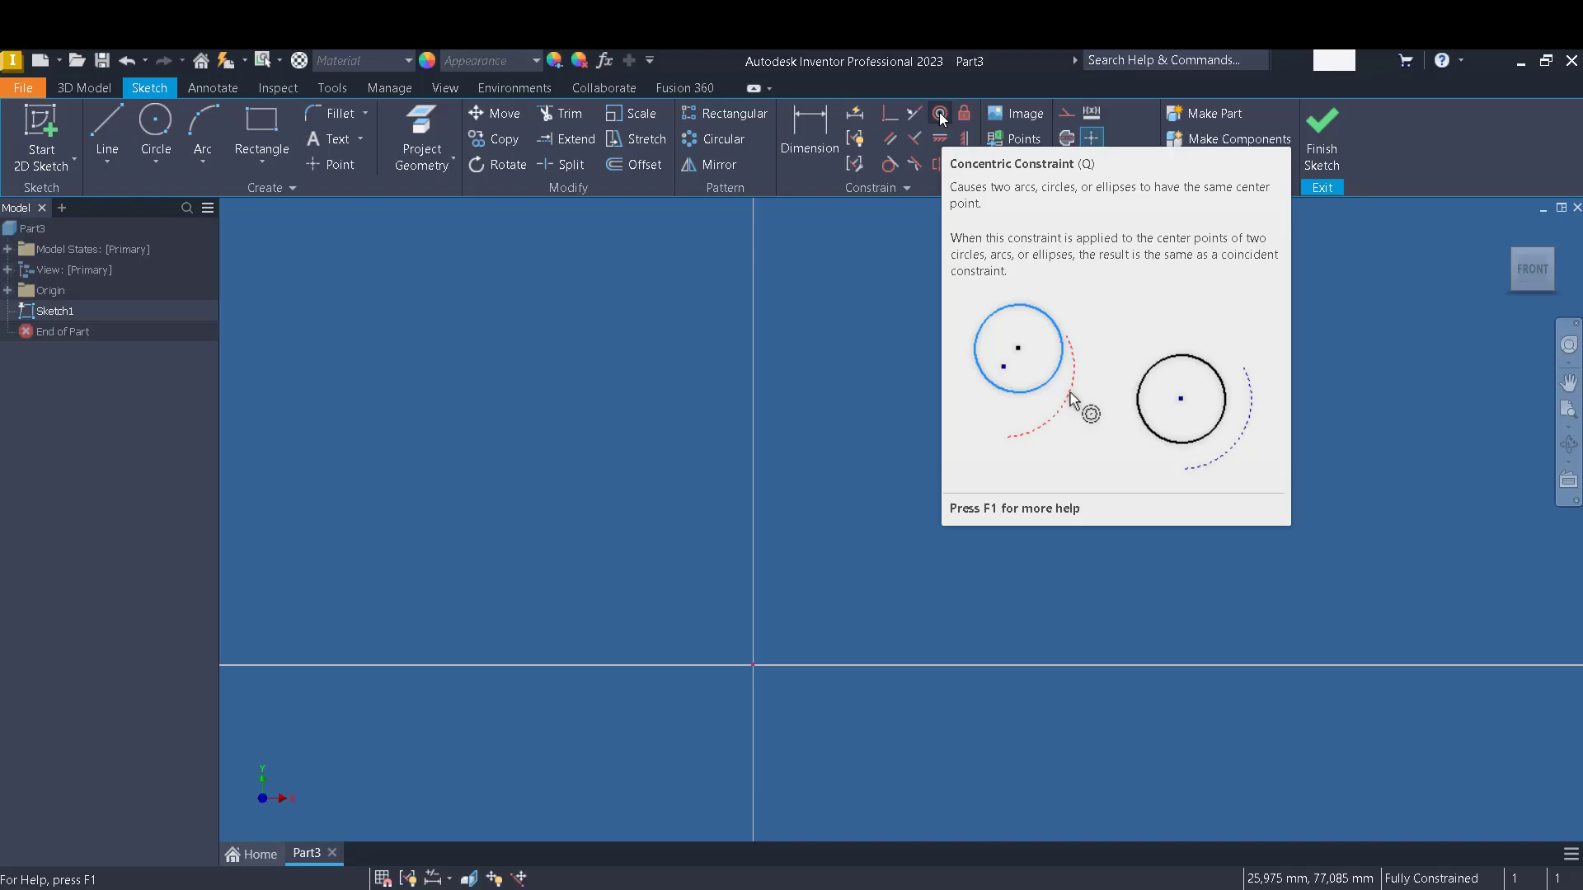
Draw a circle centred on the origin and a smaller separate circle to the upper right of it.
left_click(155, 128)
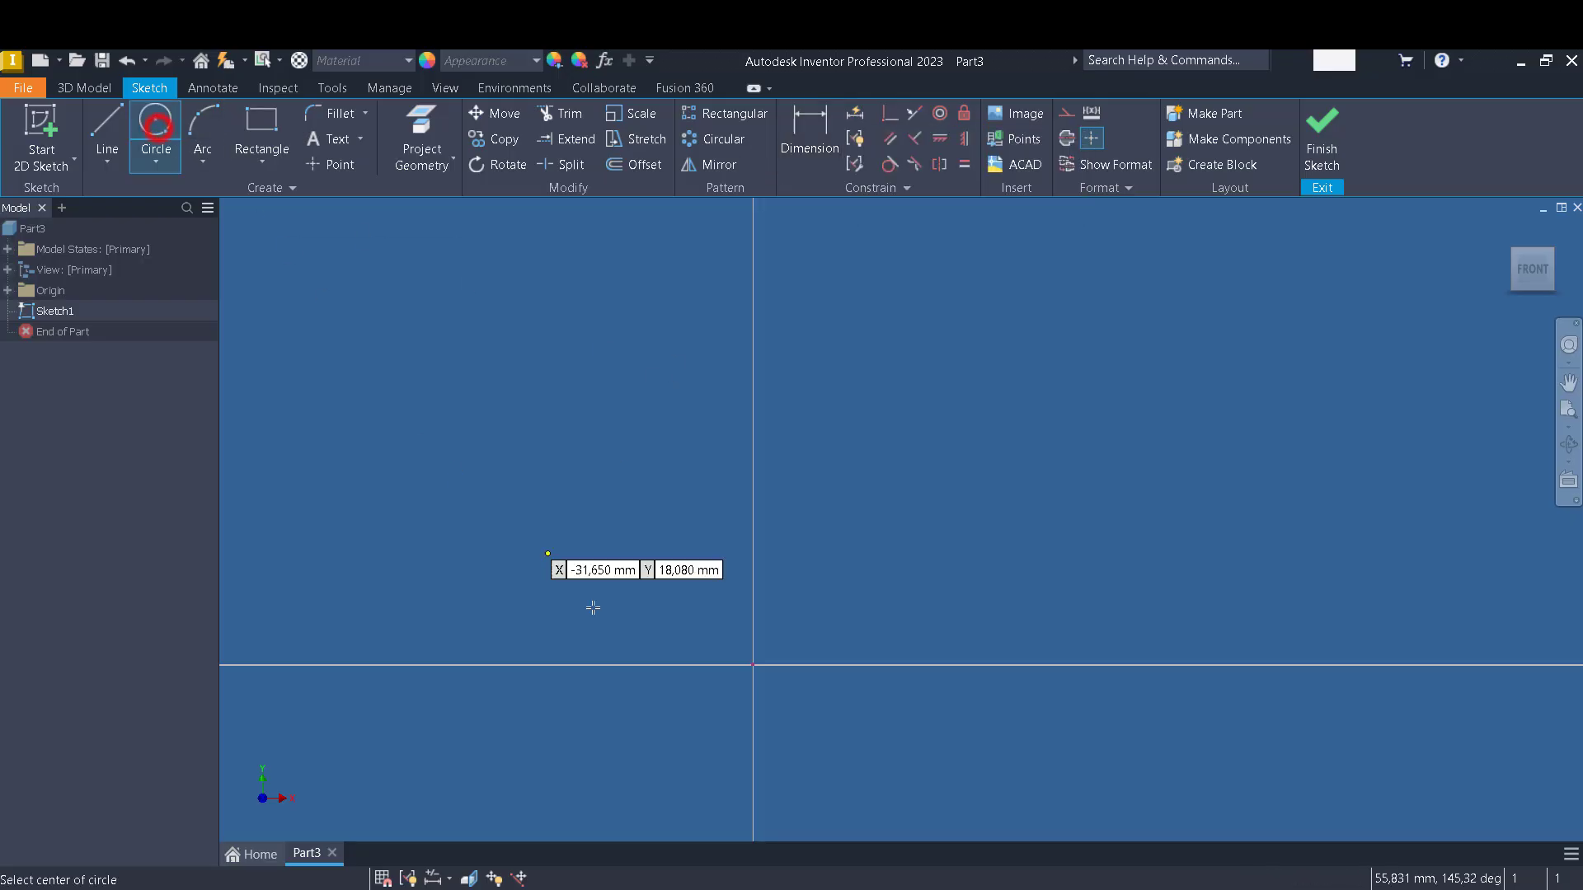
left_click(753, 665)
left_click(895, 573)
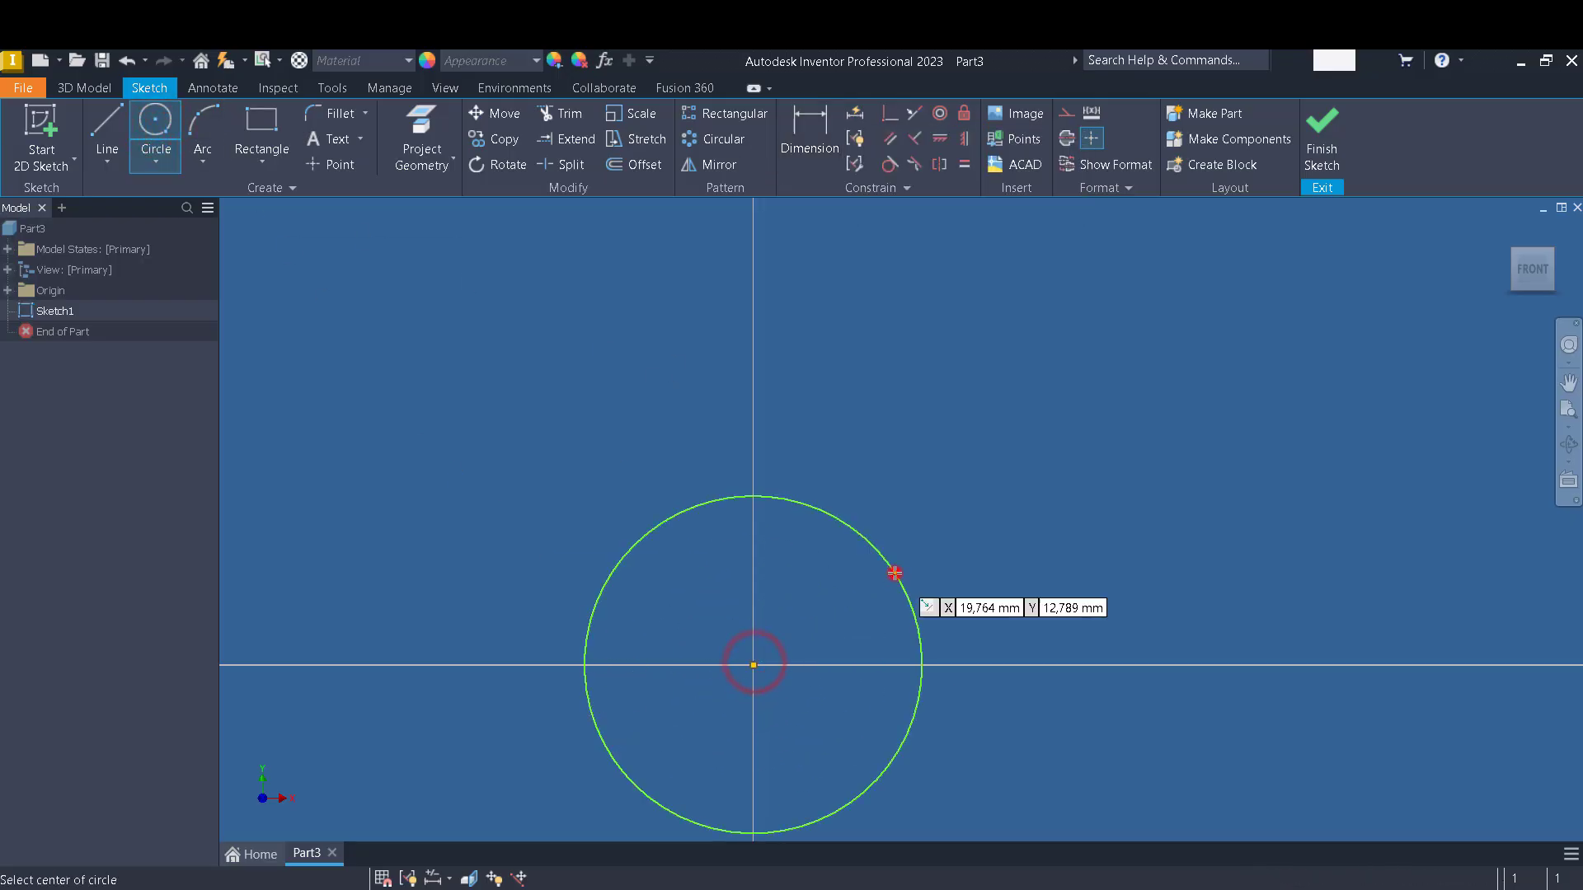
left_click(1171, 429)
left_click(1259, 332)
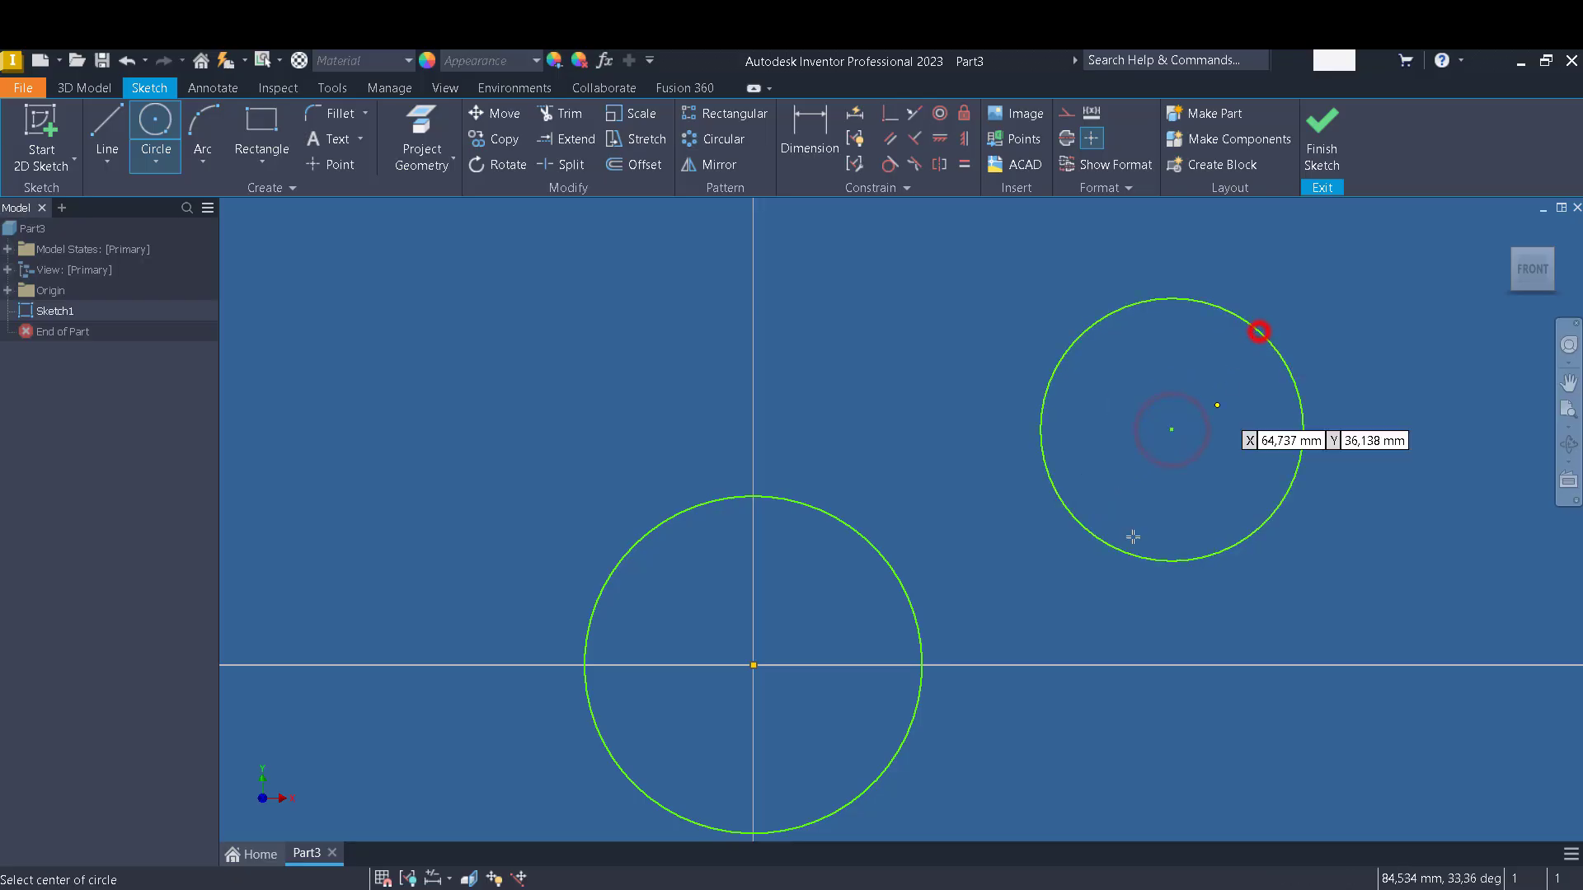
key("Escape")
middle_click_drag(1056, 551, 1124, 484)
scroll(1124, 484, "up", 2)
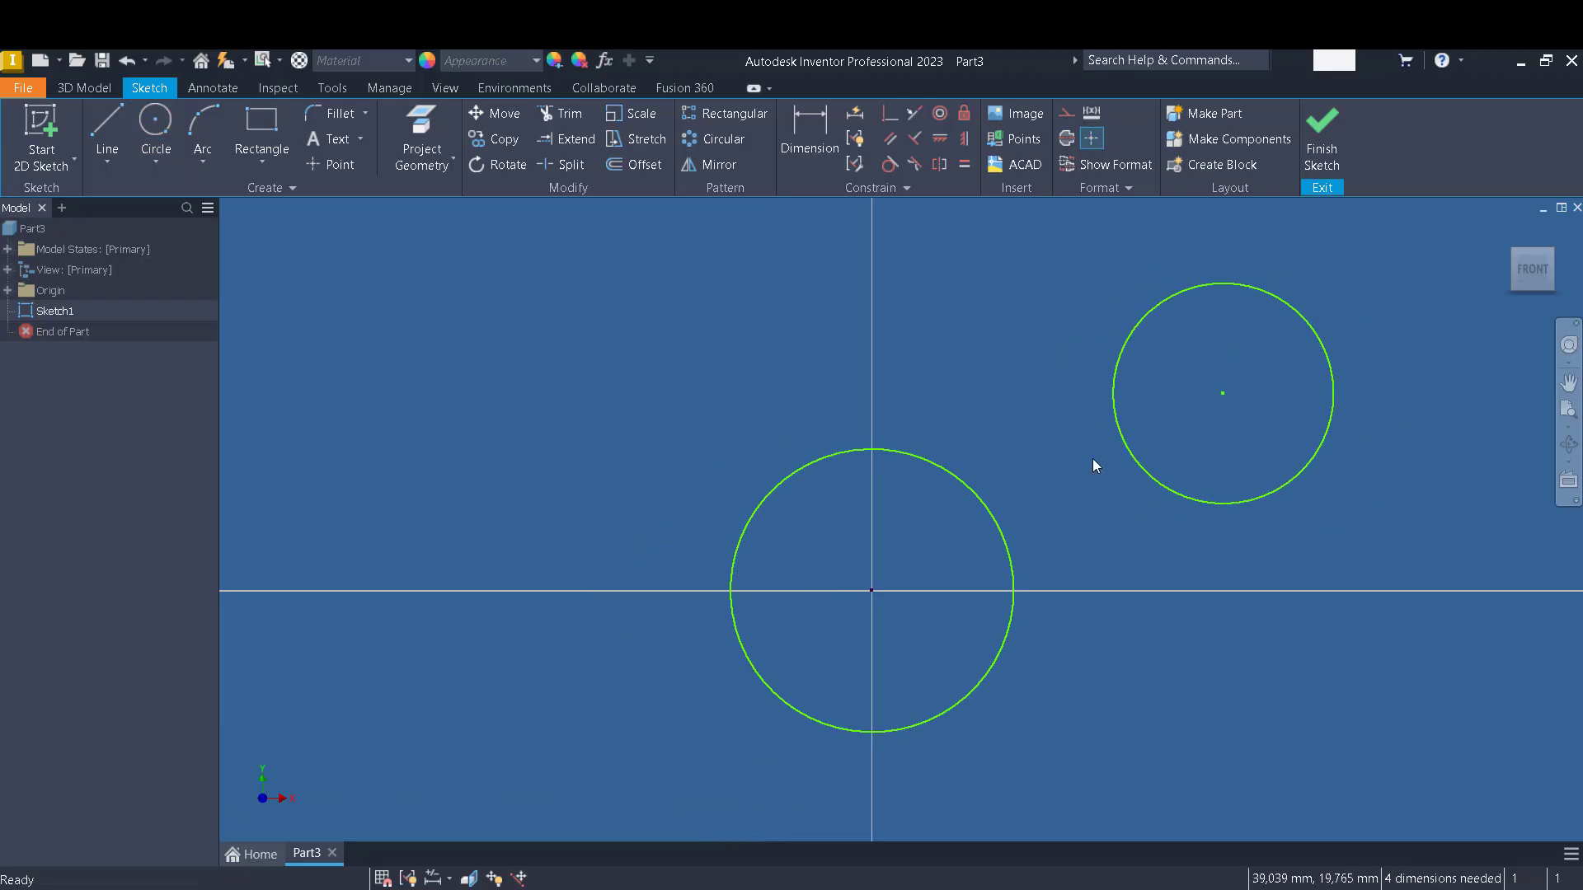
Make the separate circle concentric with the origin-centred circle and shrink the inner circle within the outer one.
left_click(941, 115)
left_click(1263, 292)
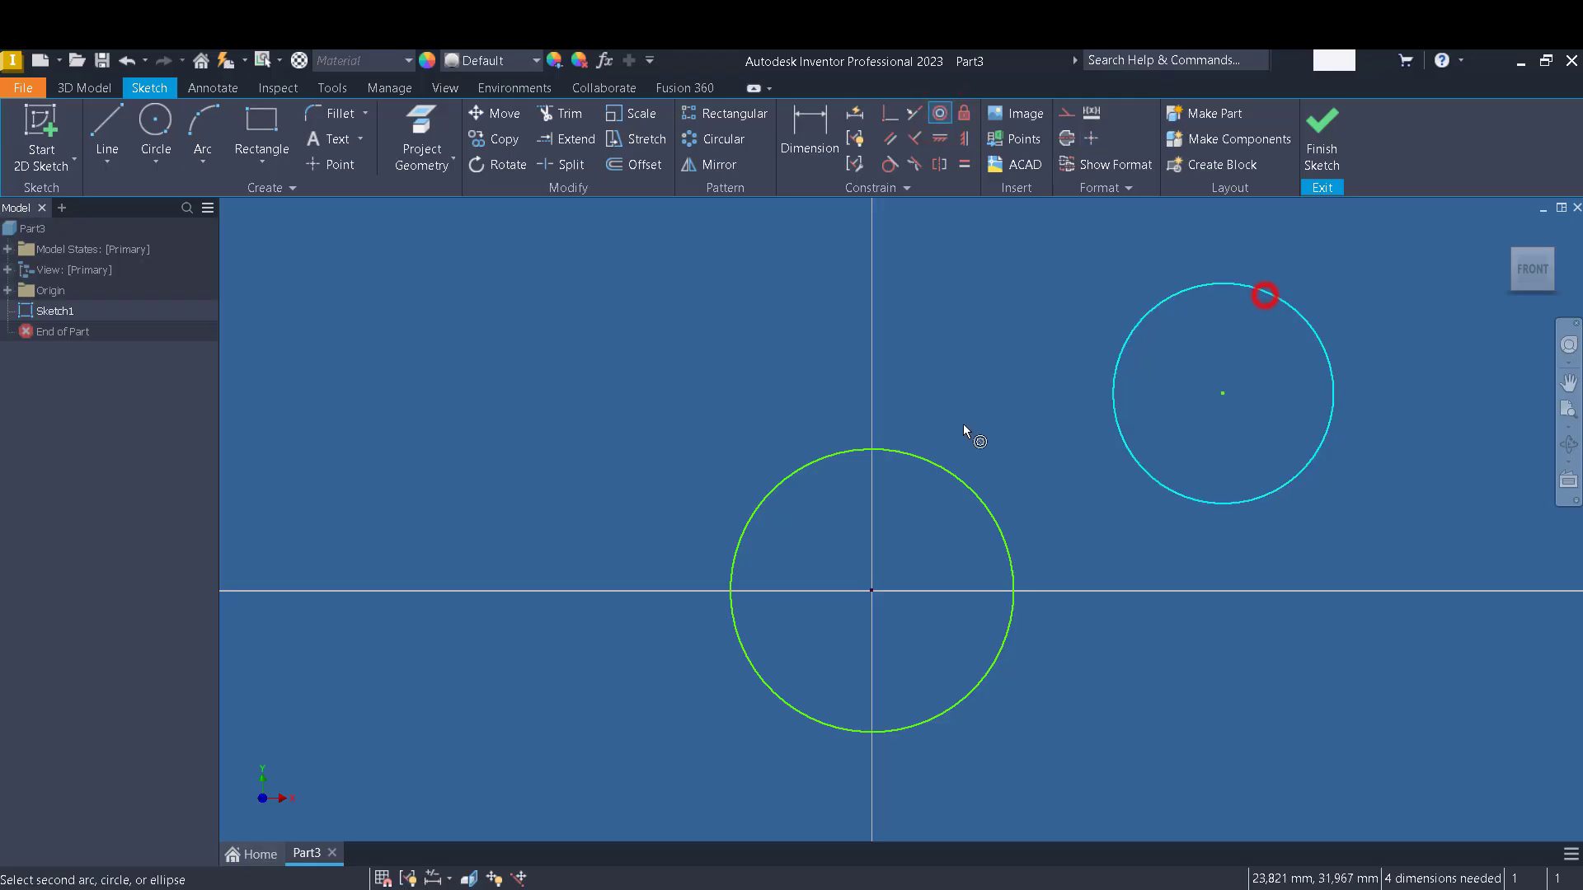
left_click(900, 450)
middle_click_drag(976, 505, 1040, 389)
key("Escape")
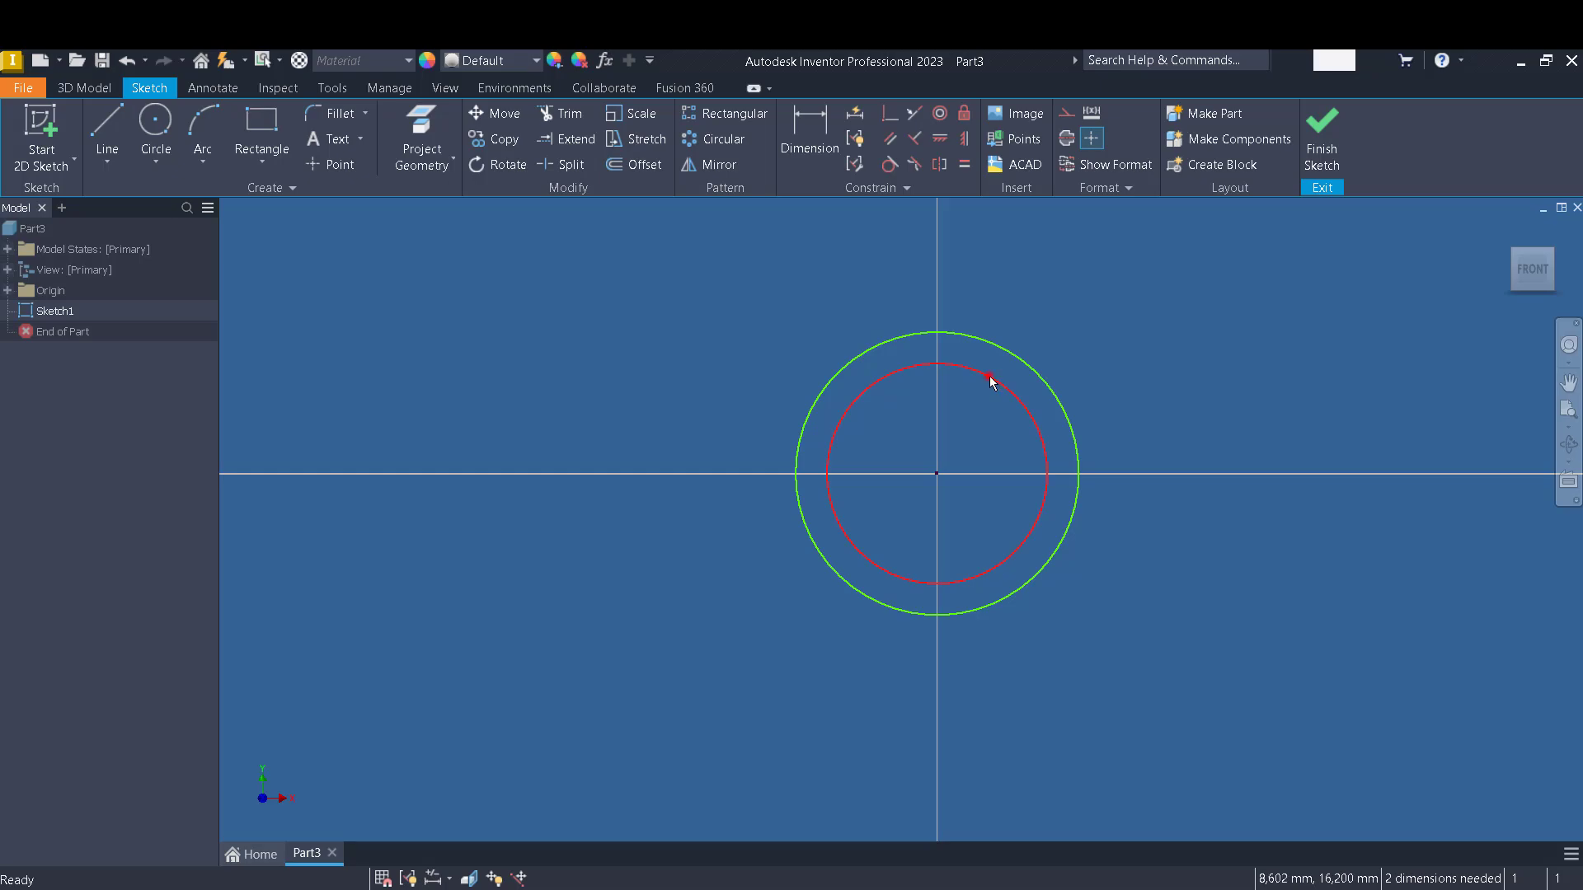
left_click_drag(989, 379, 1016, 445)
left_click(1158, 358)
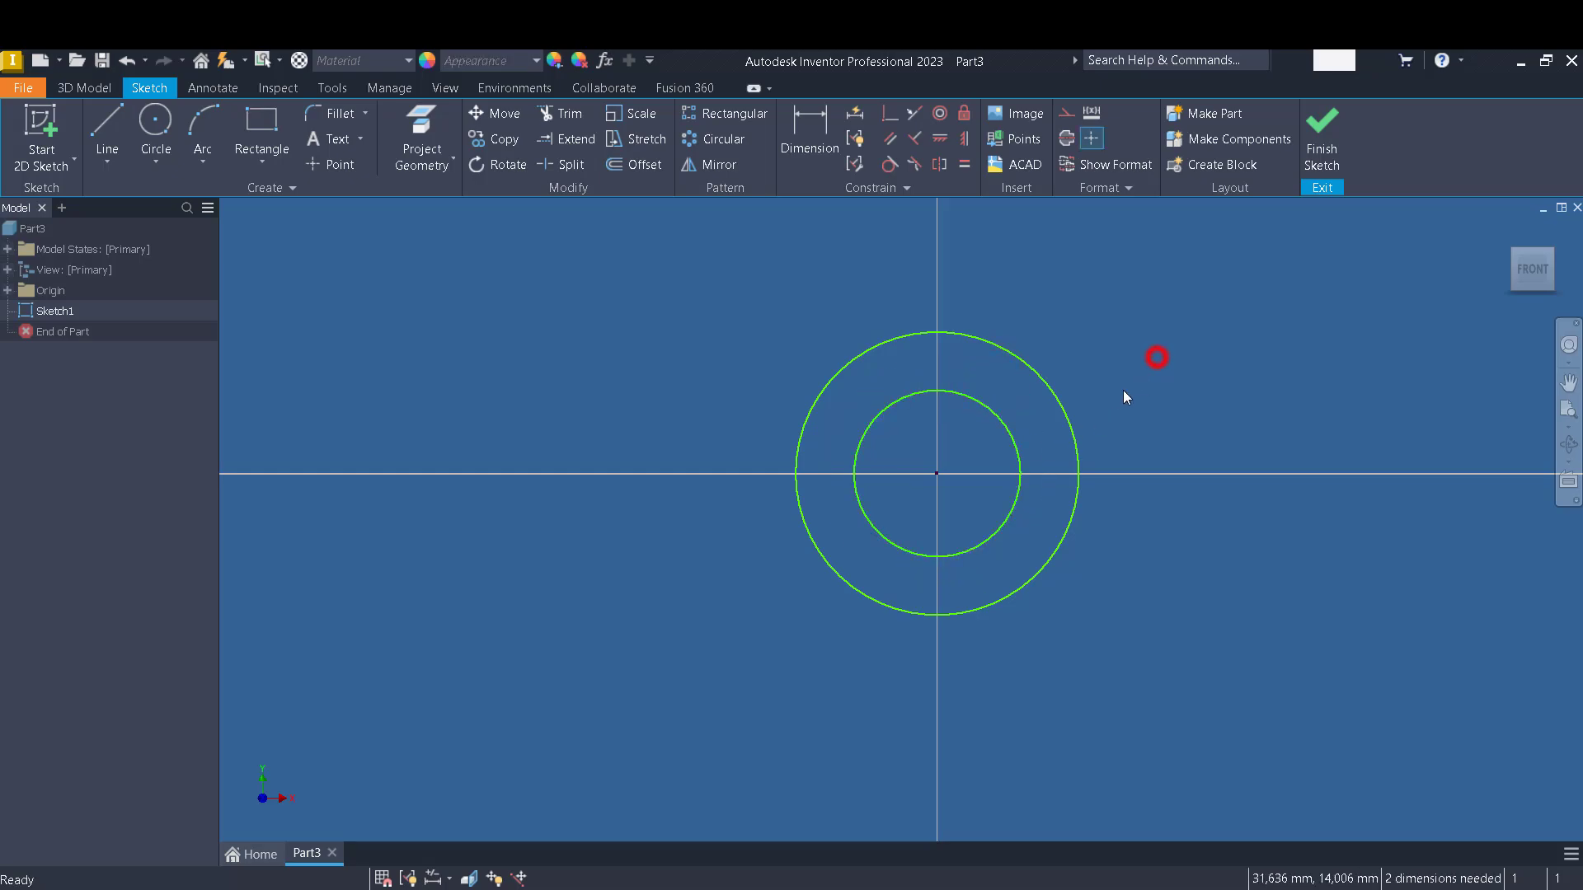
Draw a centre-point arc to the upper left of the two concentric circles, opening toward the lower right.
left_click(202, 161)
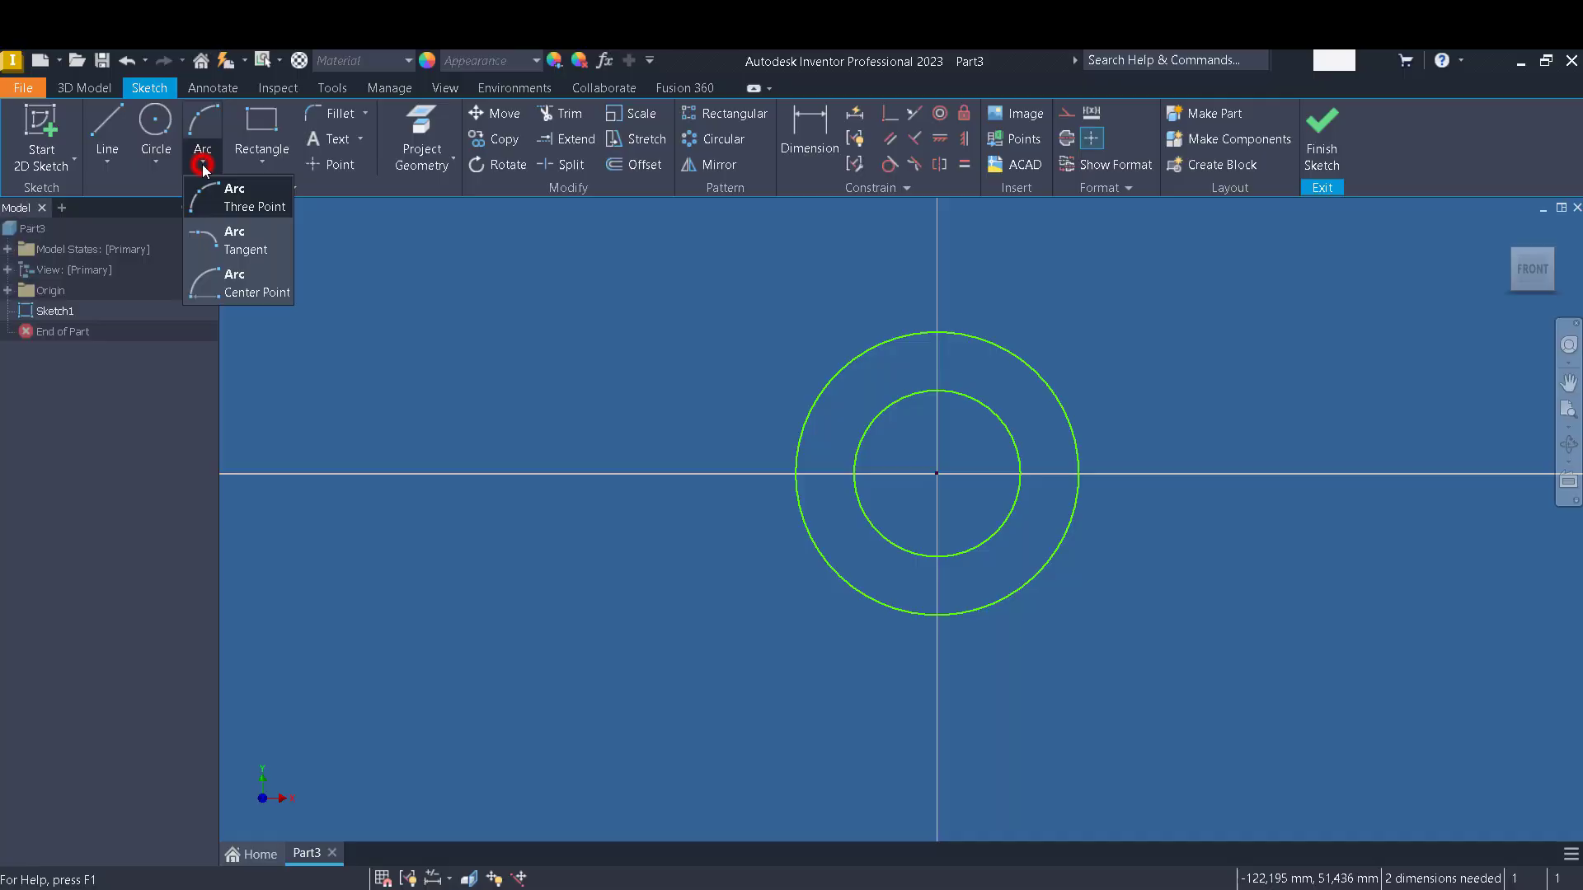
left_click(246, 287)
left_click(705, 317)
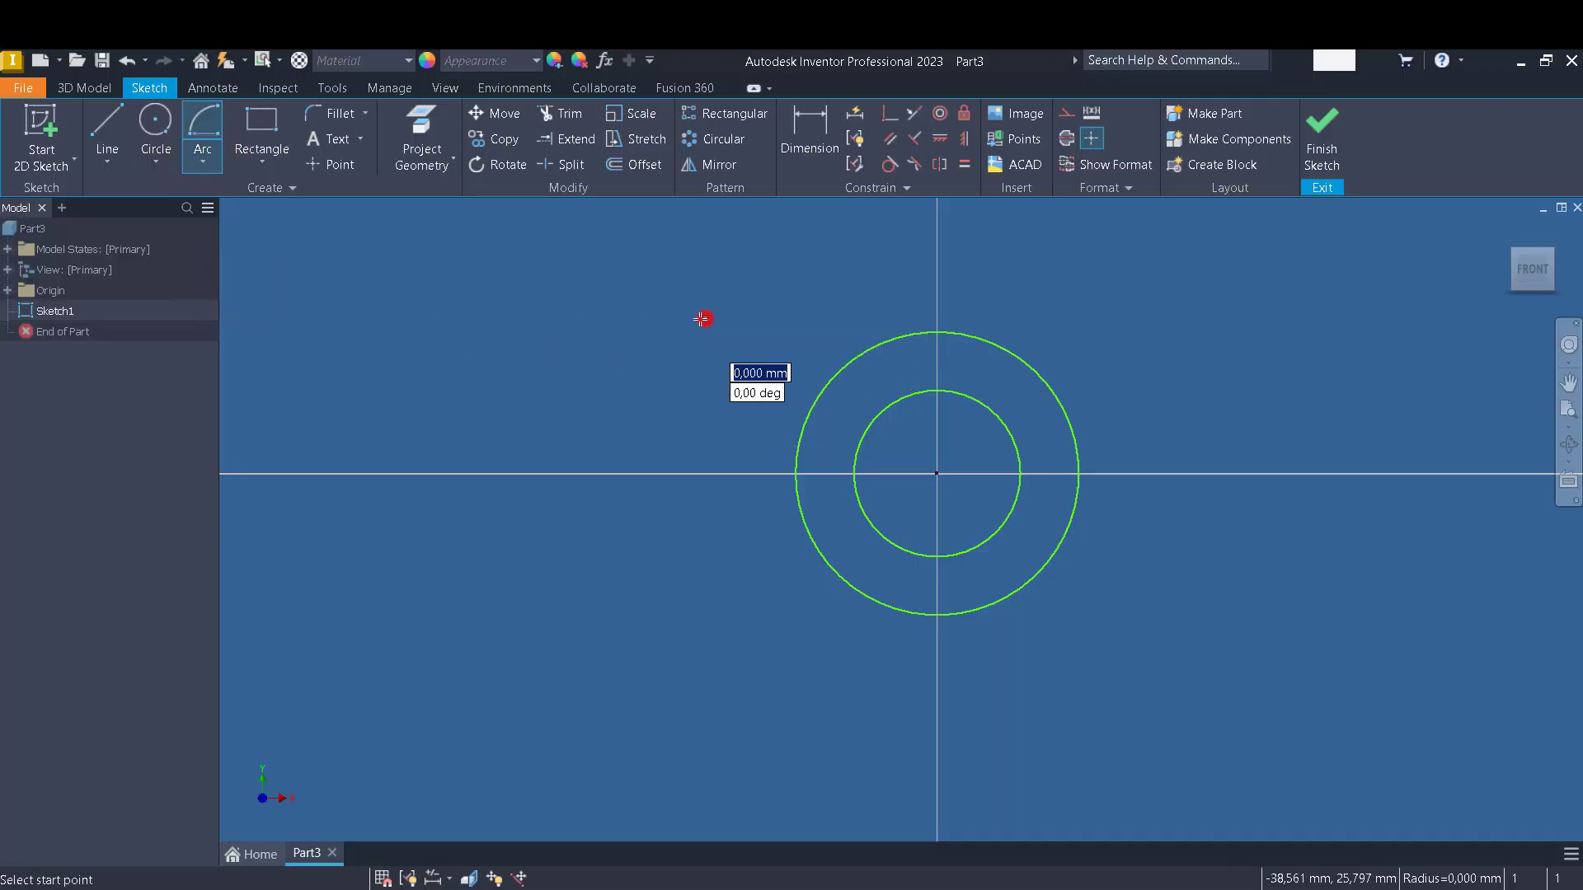
left_click(583, 368)
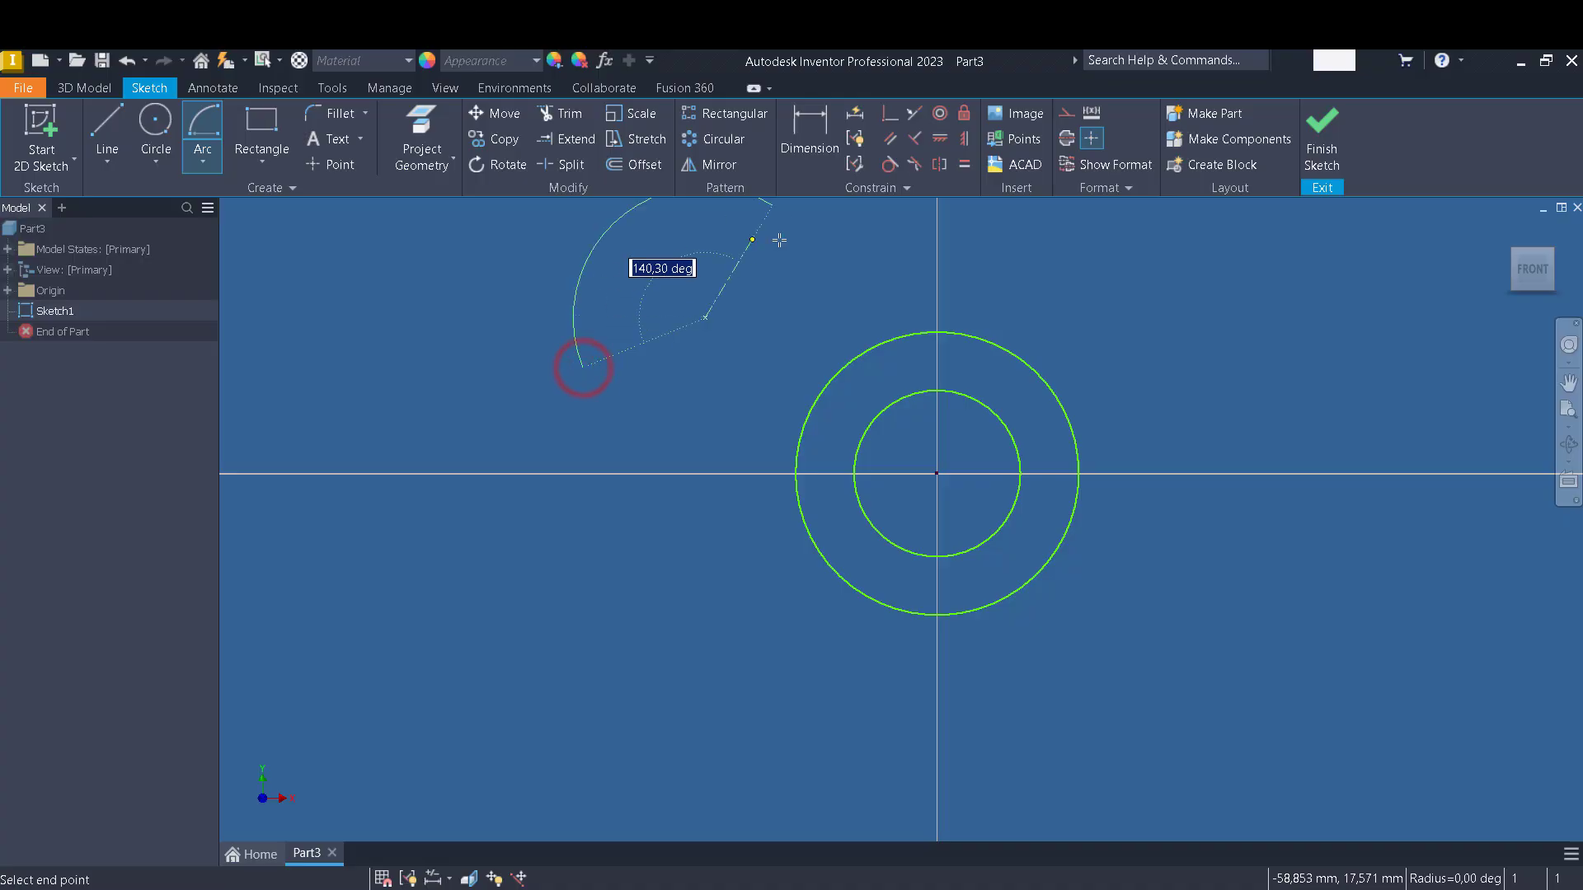
middle_click_drag(779, 239, 760, 329)
left_click(779, 310)
key("Escape")
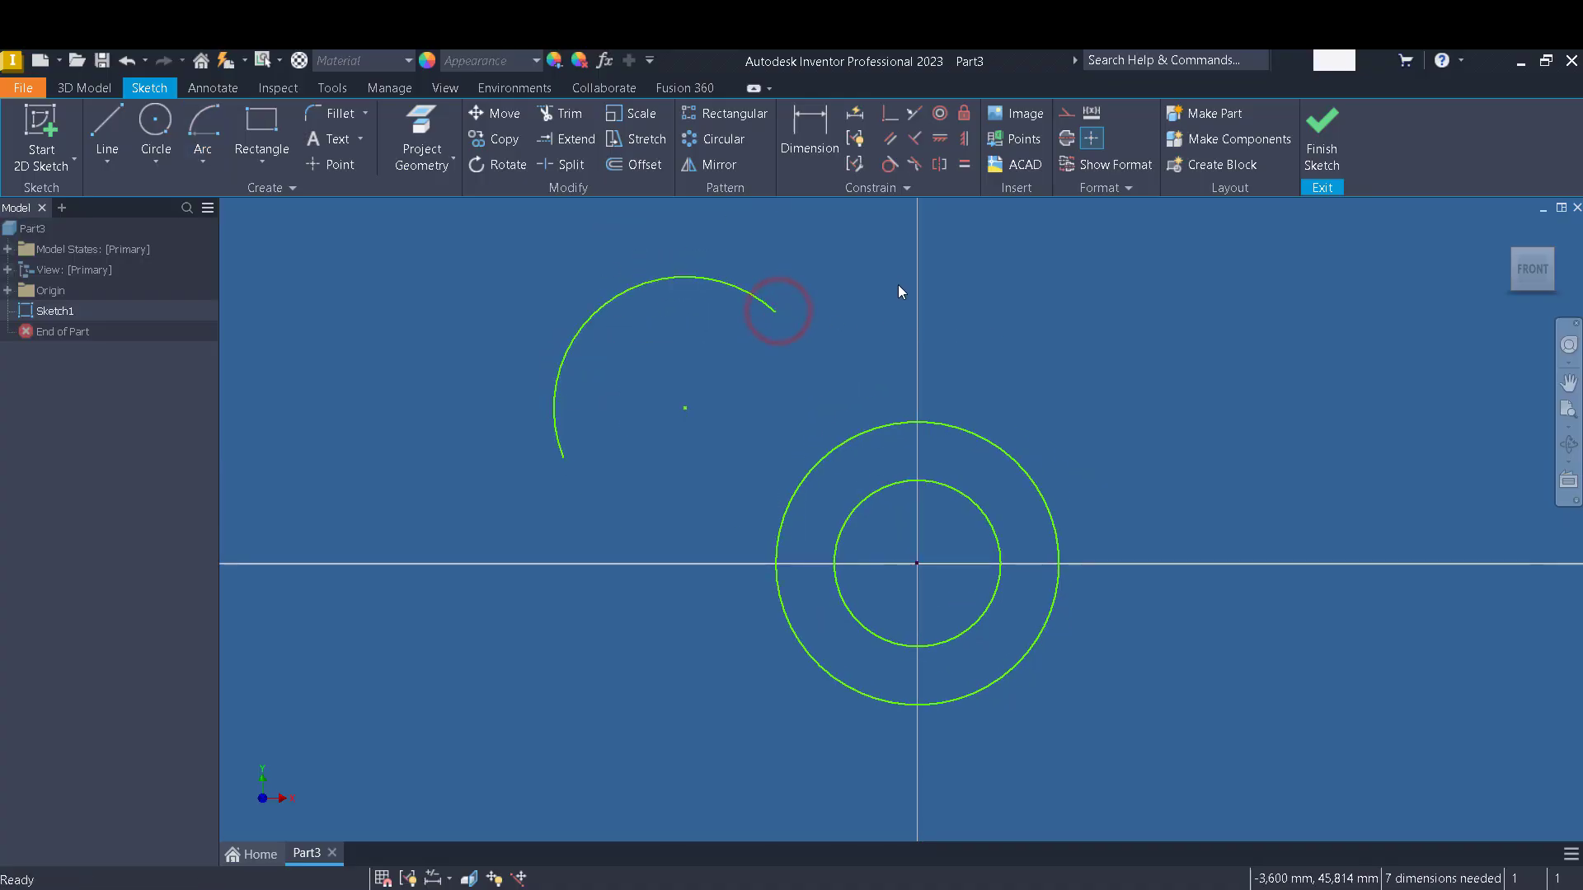
Apply a concentric constraint between the arc and the outer origin-centred circle.
left_click(940, 113)
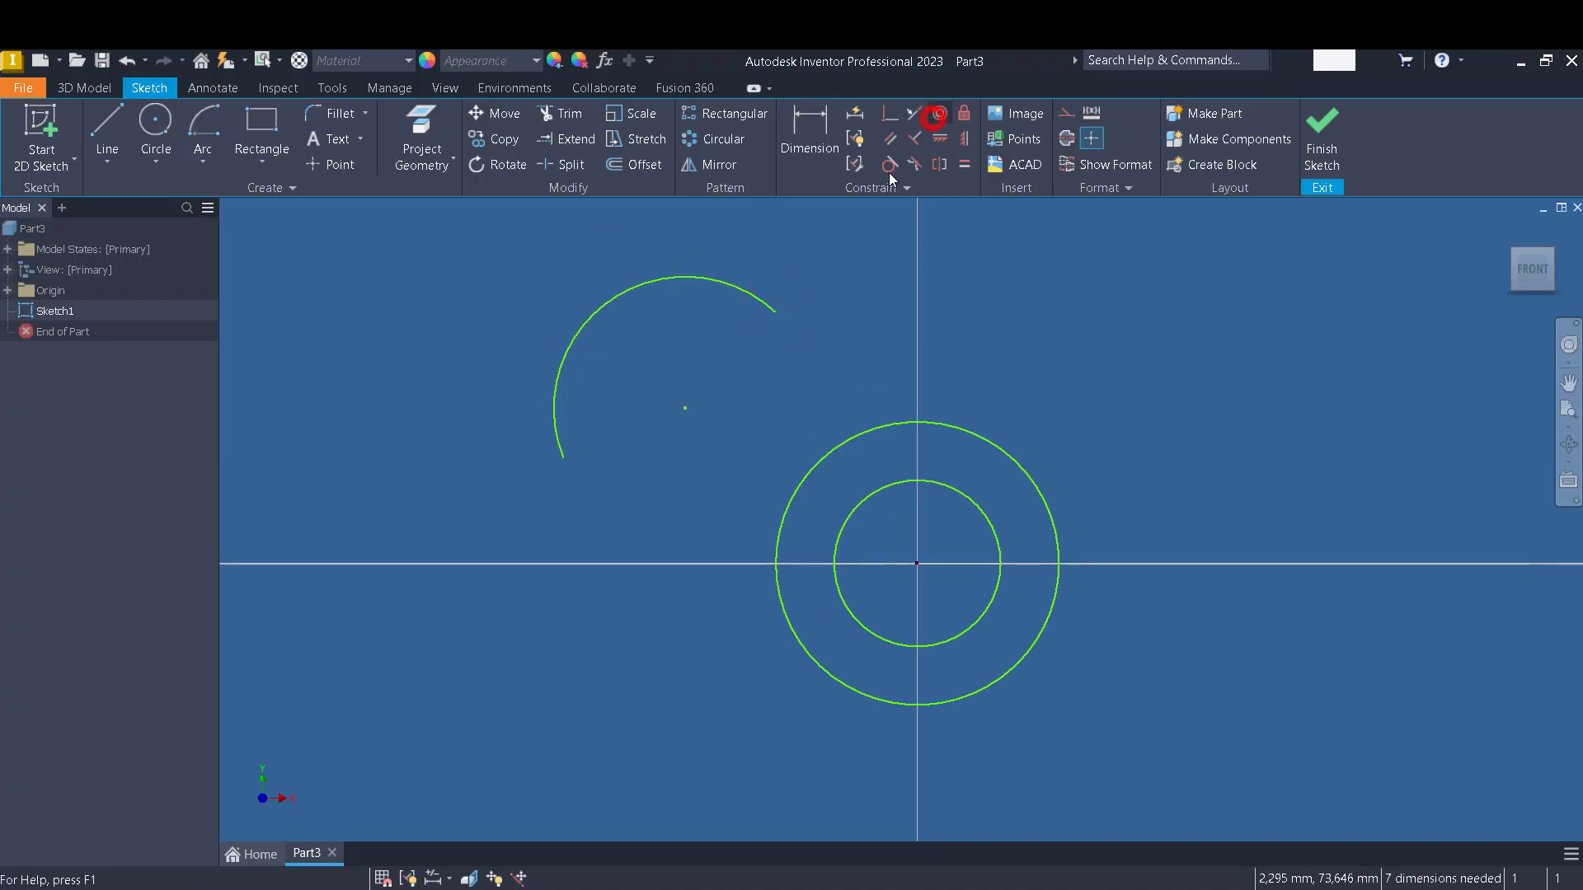
left_click(670, 277)
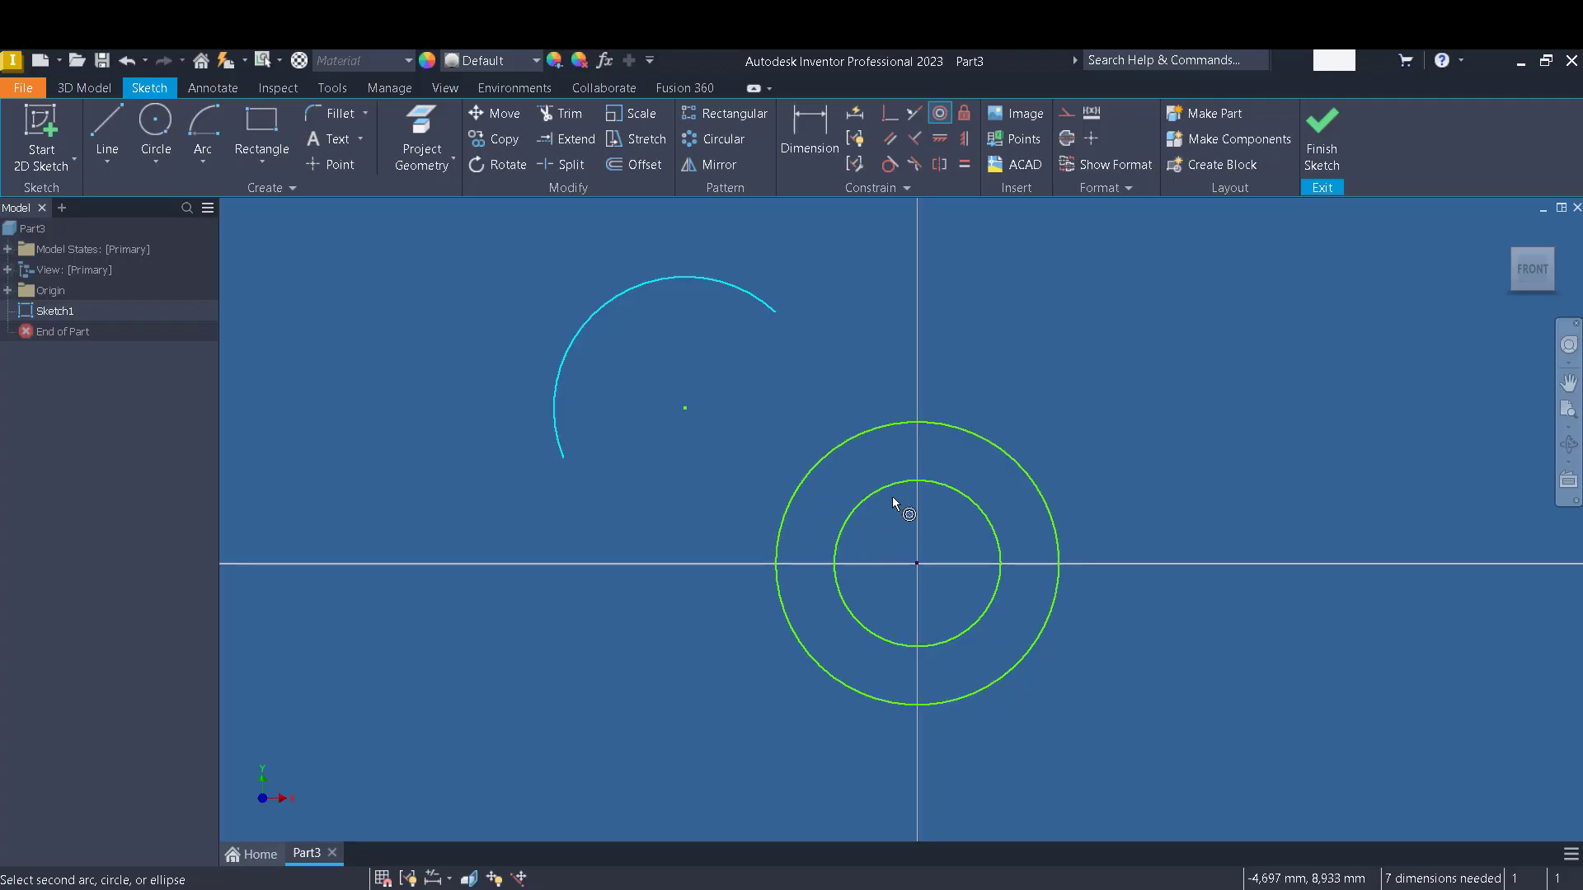
left_click(879, 426)
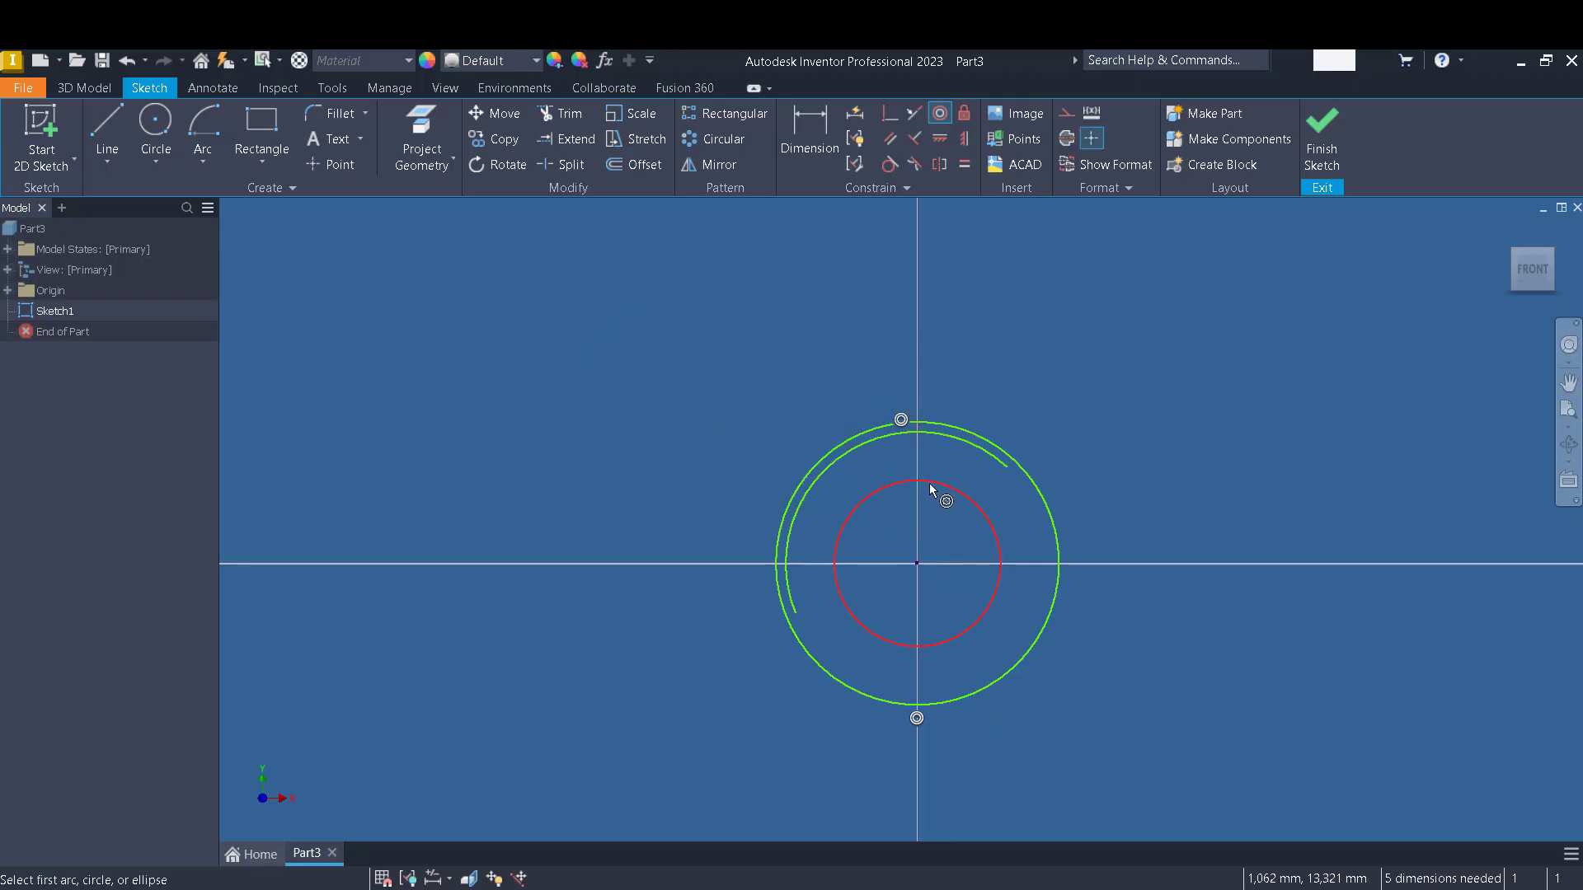
key("Escape")
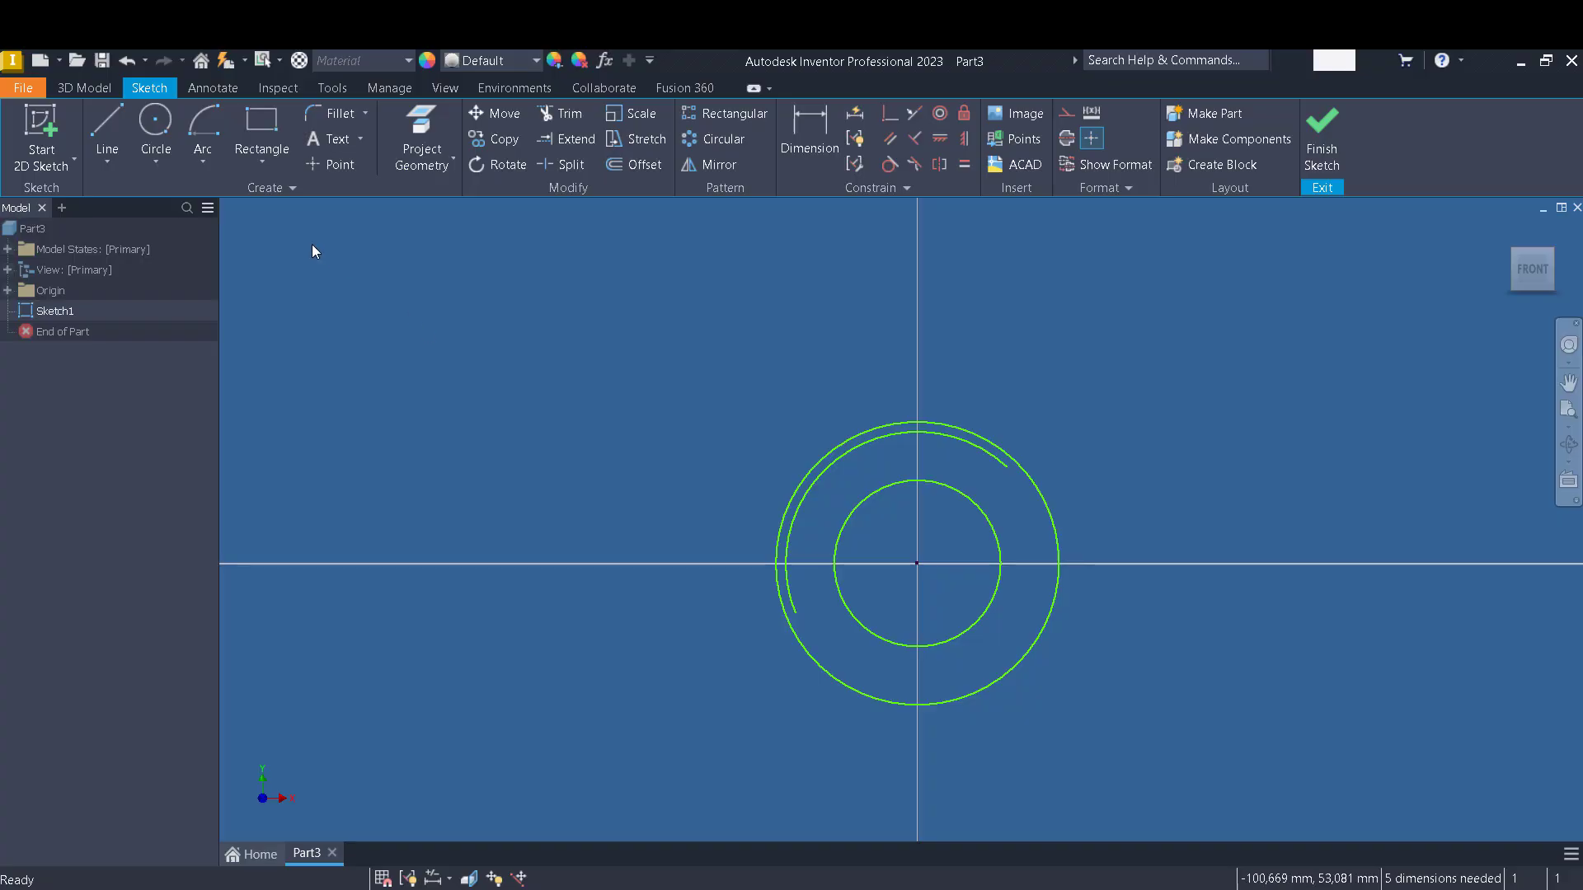
Draw two separate small circles side by side to the upper left of the concentric group.
left_click(155, 124)
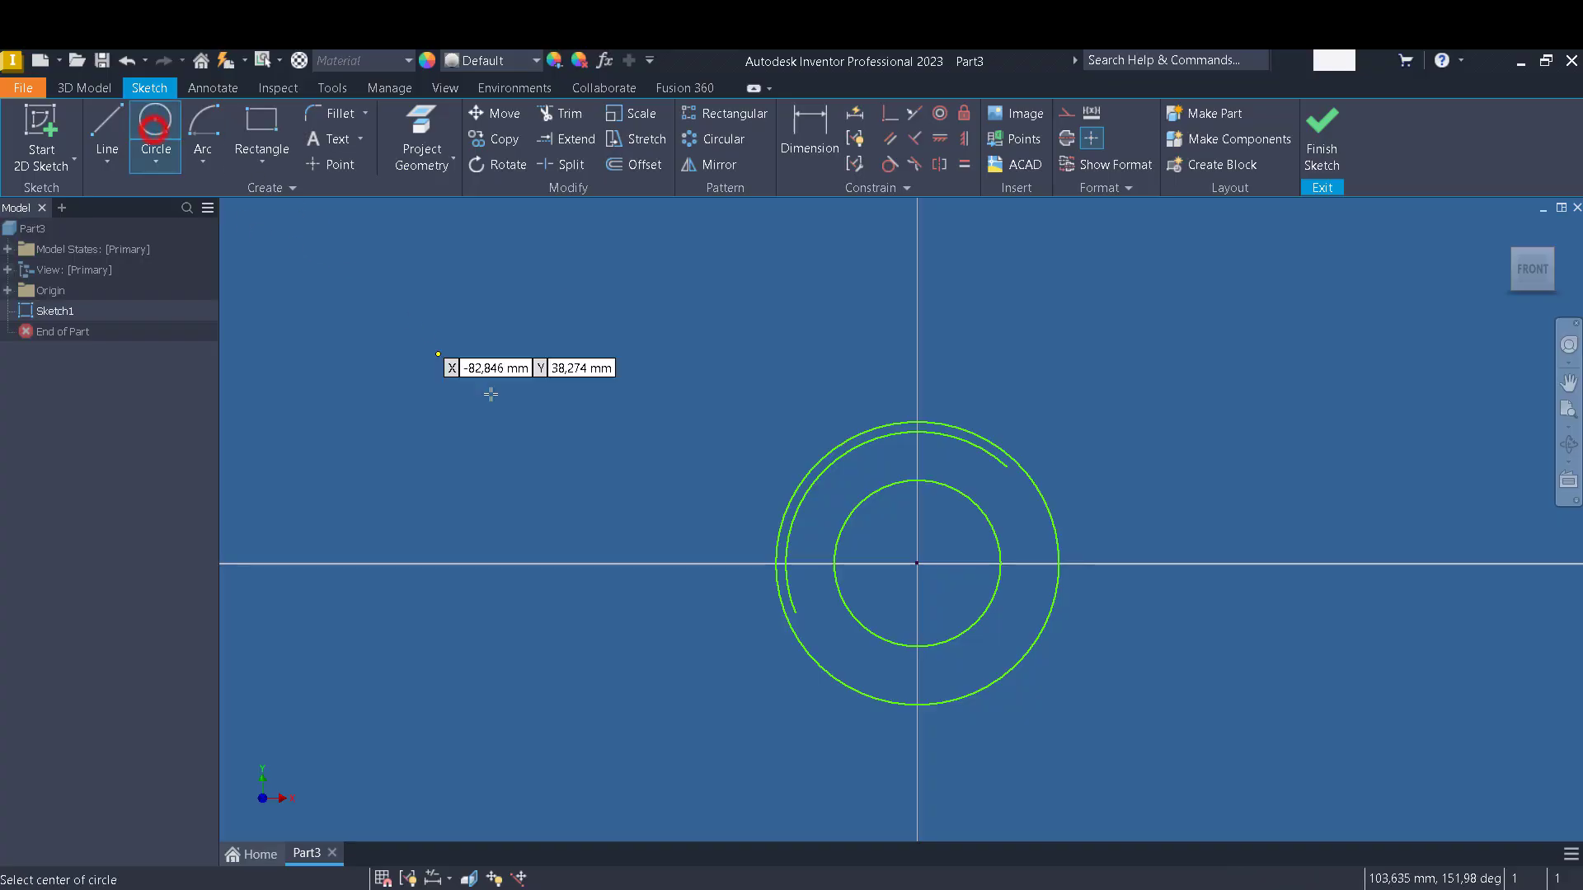
left_click(575, 423)
left_click(550, 355)
left_click(734, 376)
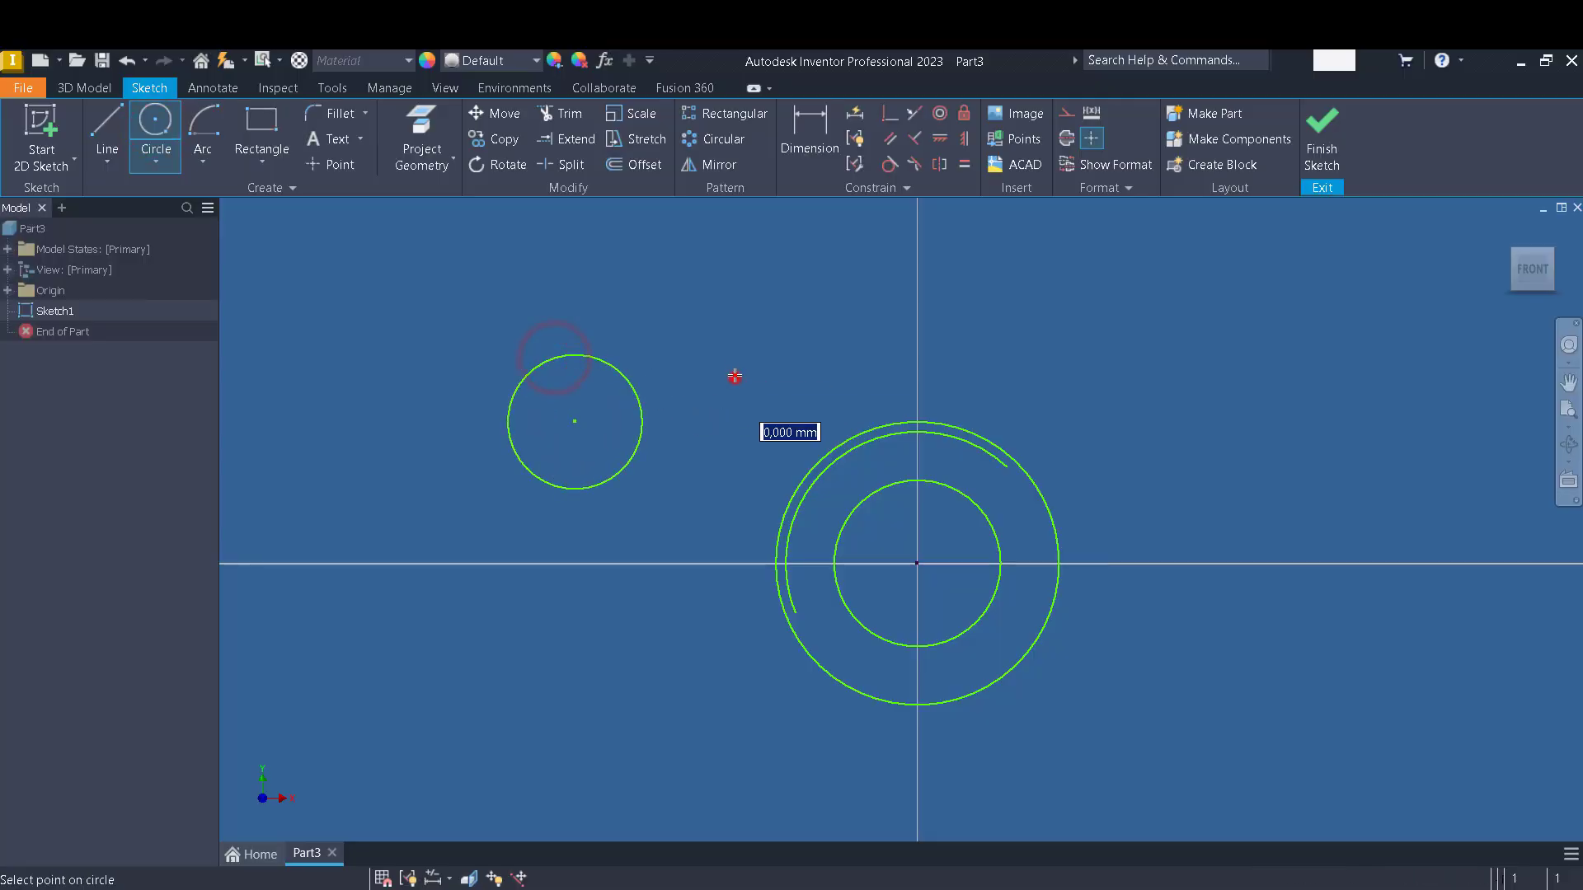
left_click(725, 324)
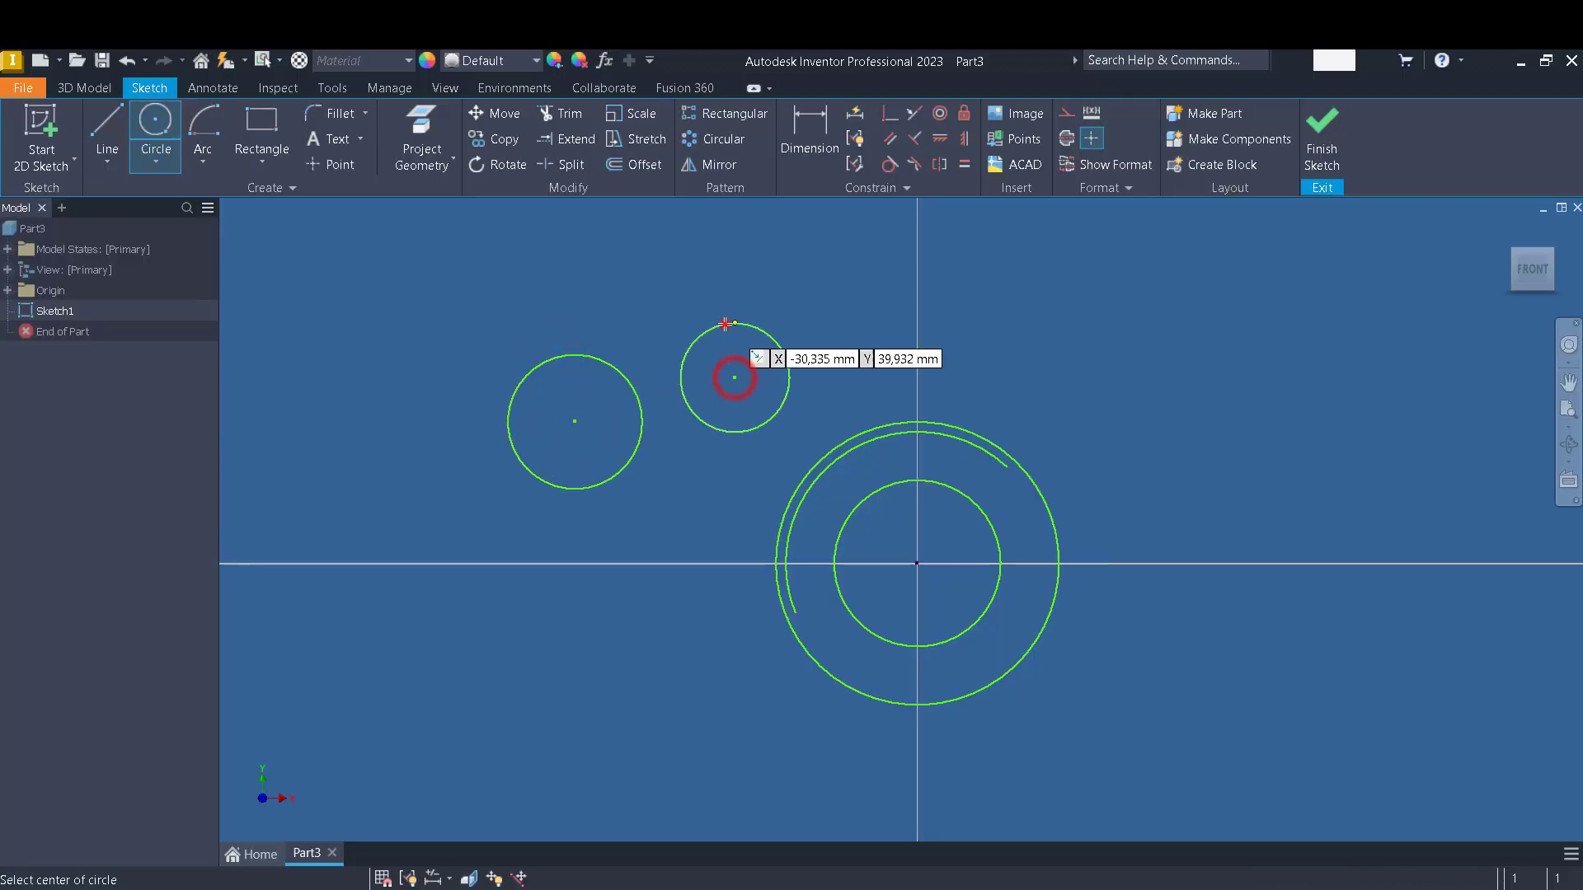
Apply a coincident constraint between the centre points of the two small circles to the upper left.
left_click(890, 116)
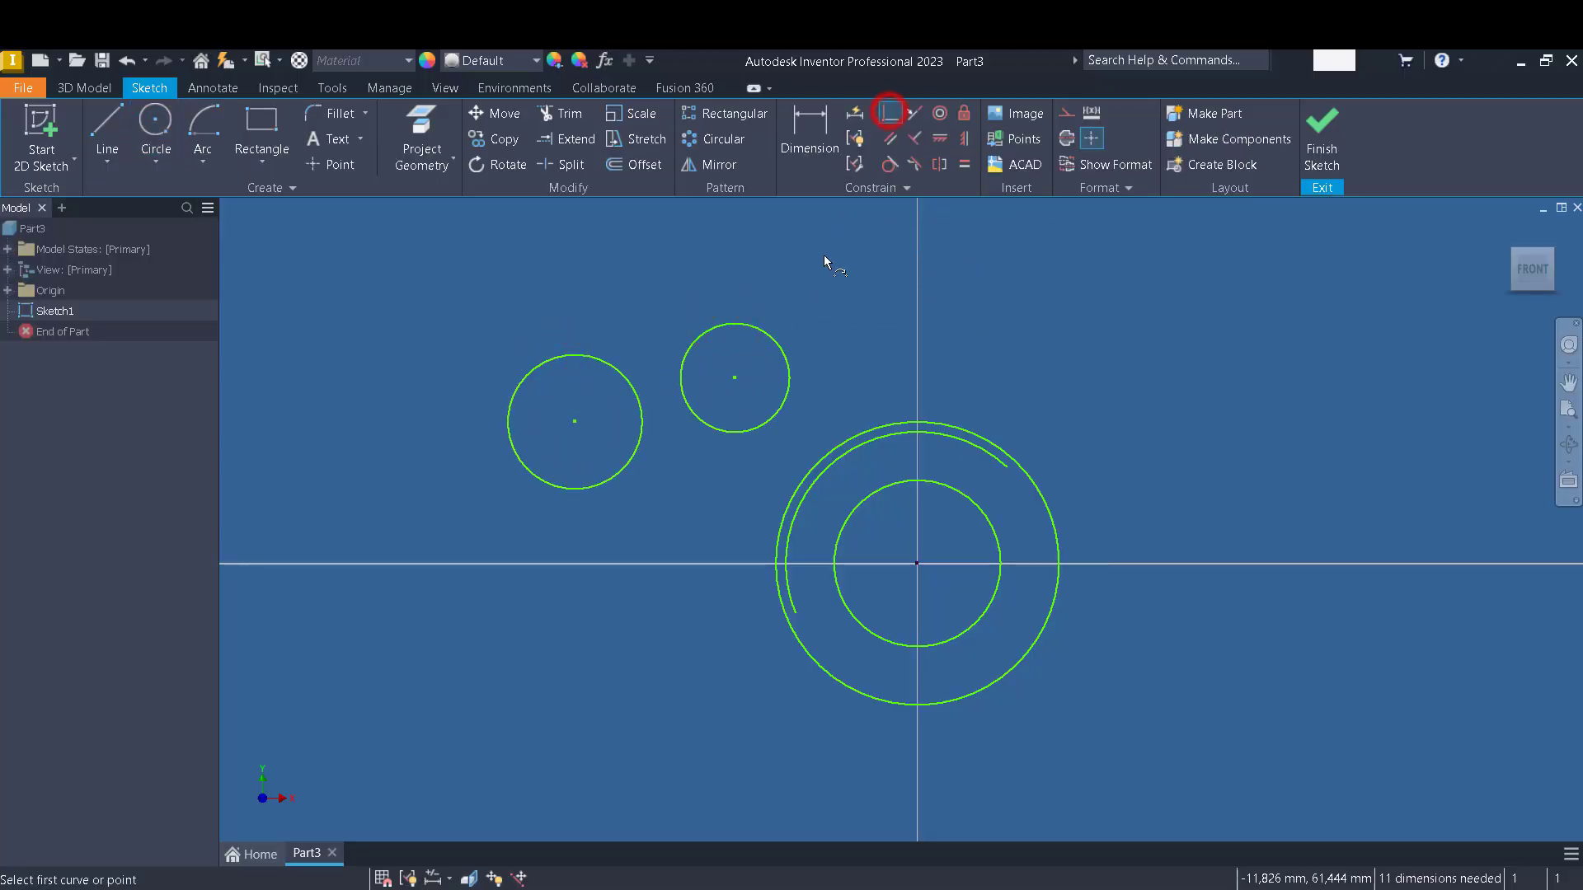
left_click(735, 377)
left_click(575, 421)
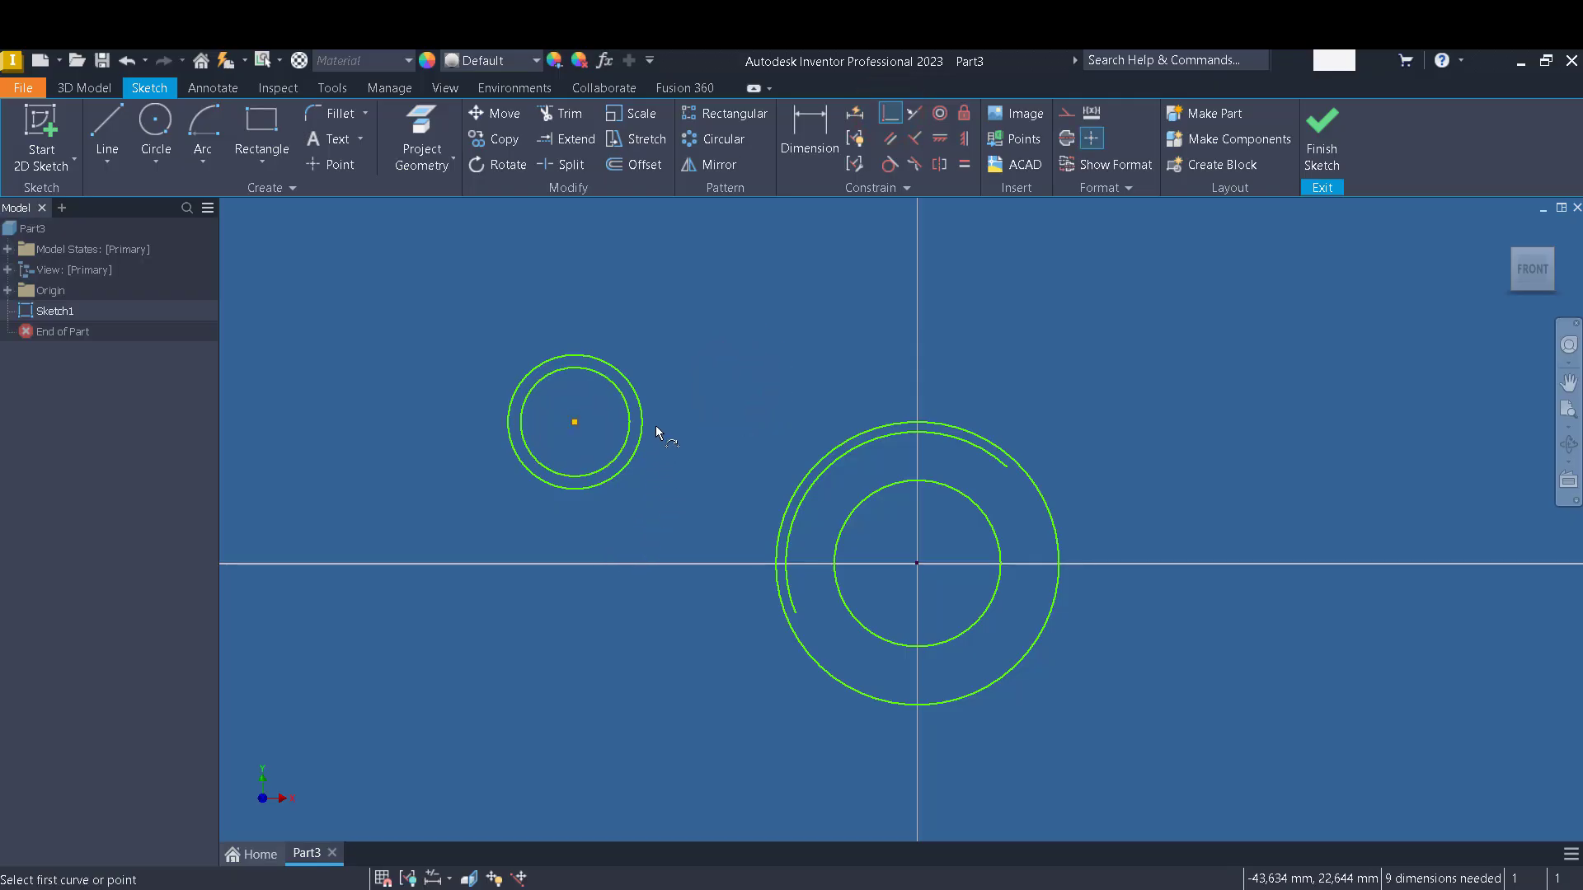
key("Escape")
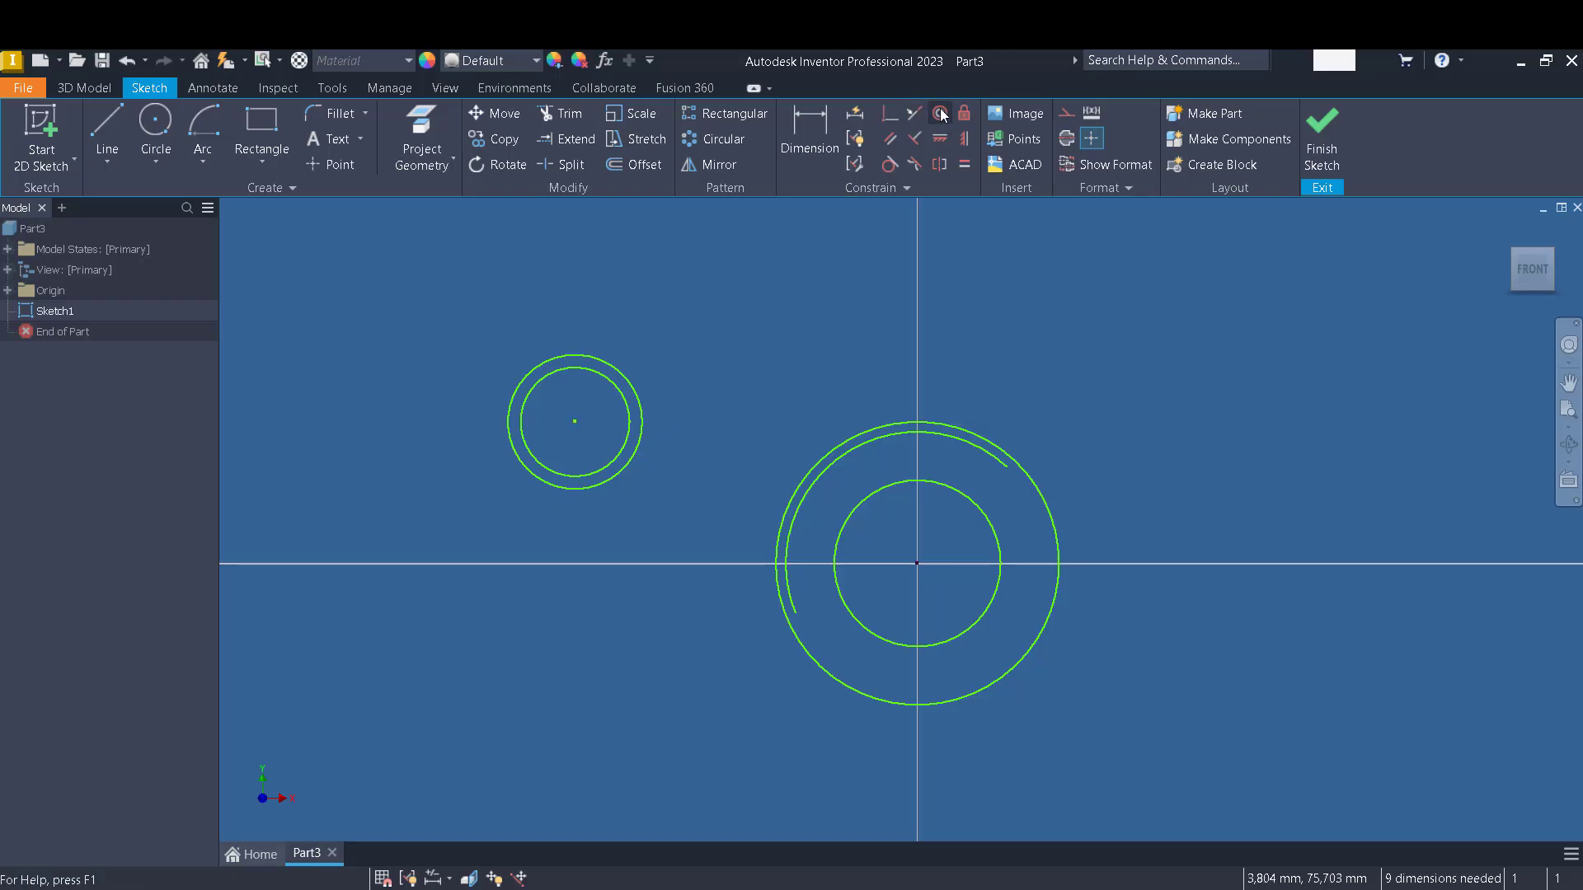
left_click(940, 114)
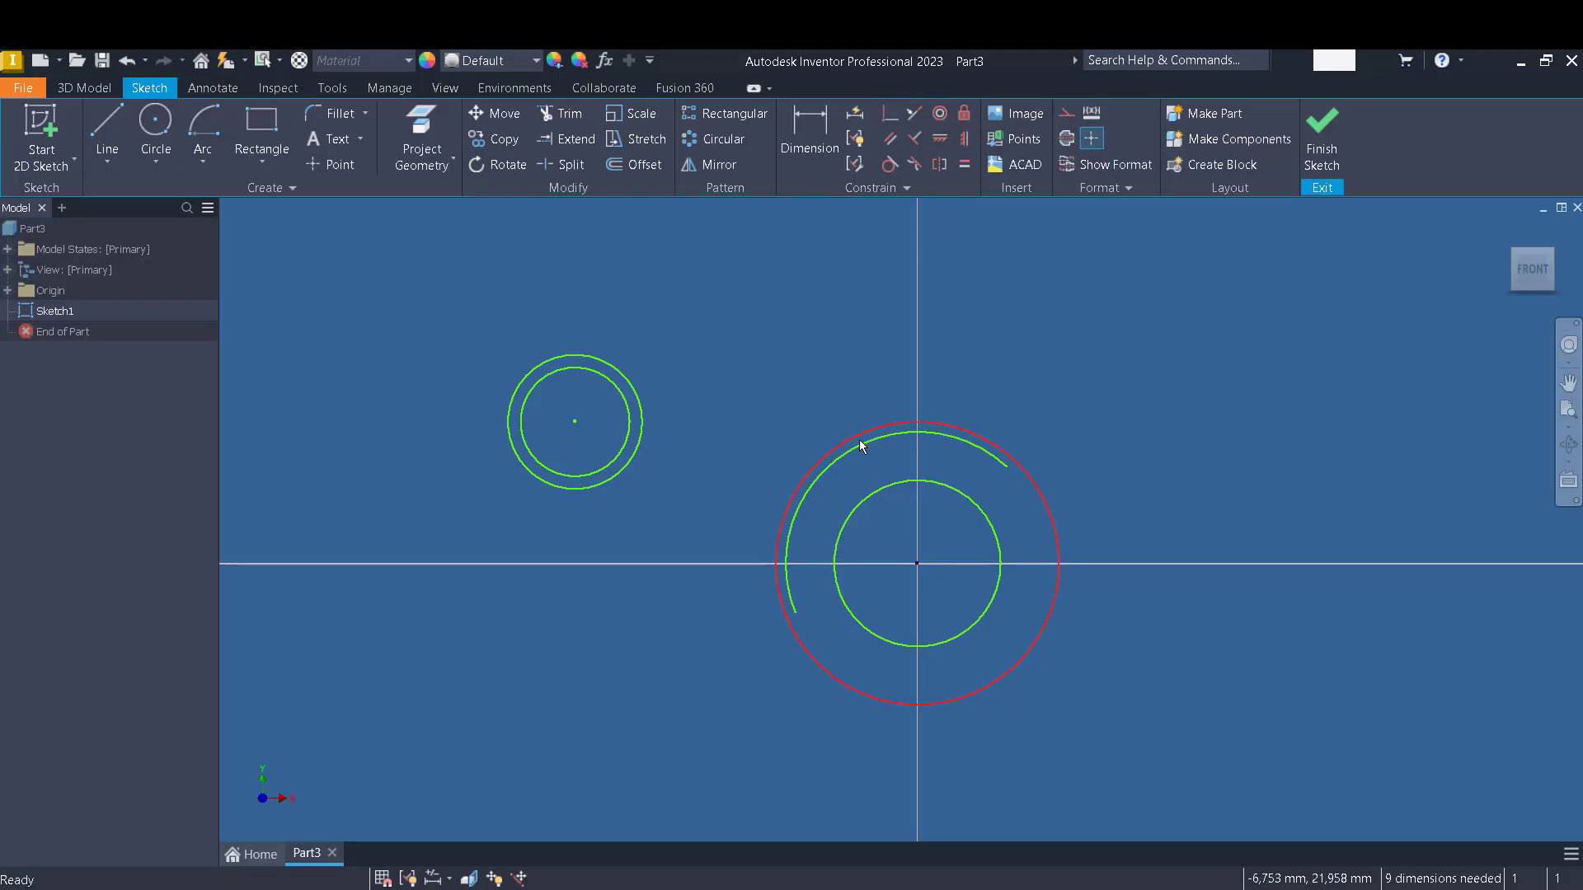
key("Escape")
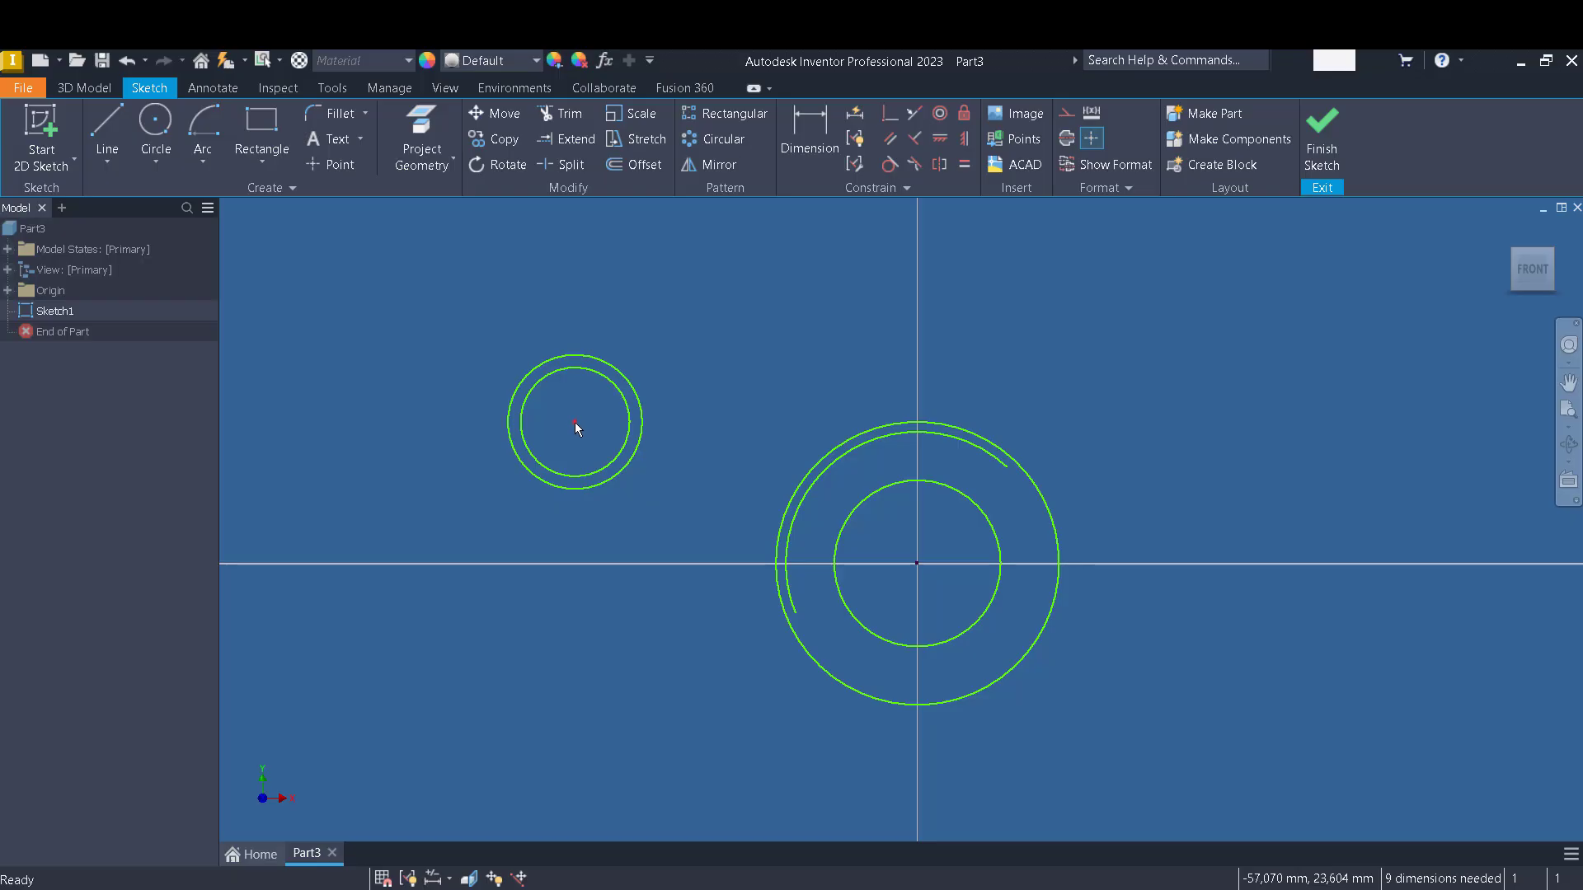
Delete all the circles and the arc from the sketch.
left_click(845, 389)
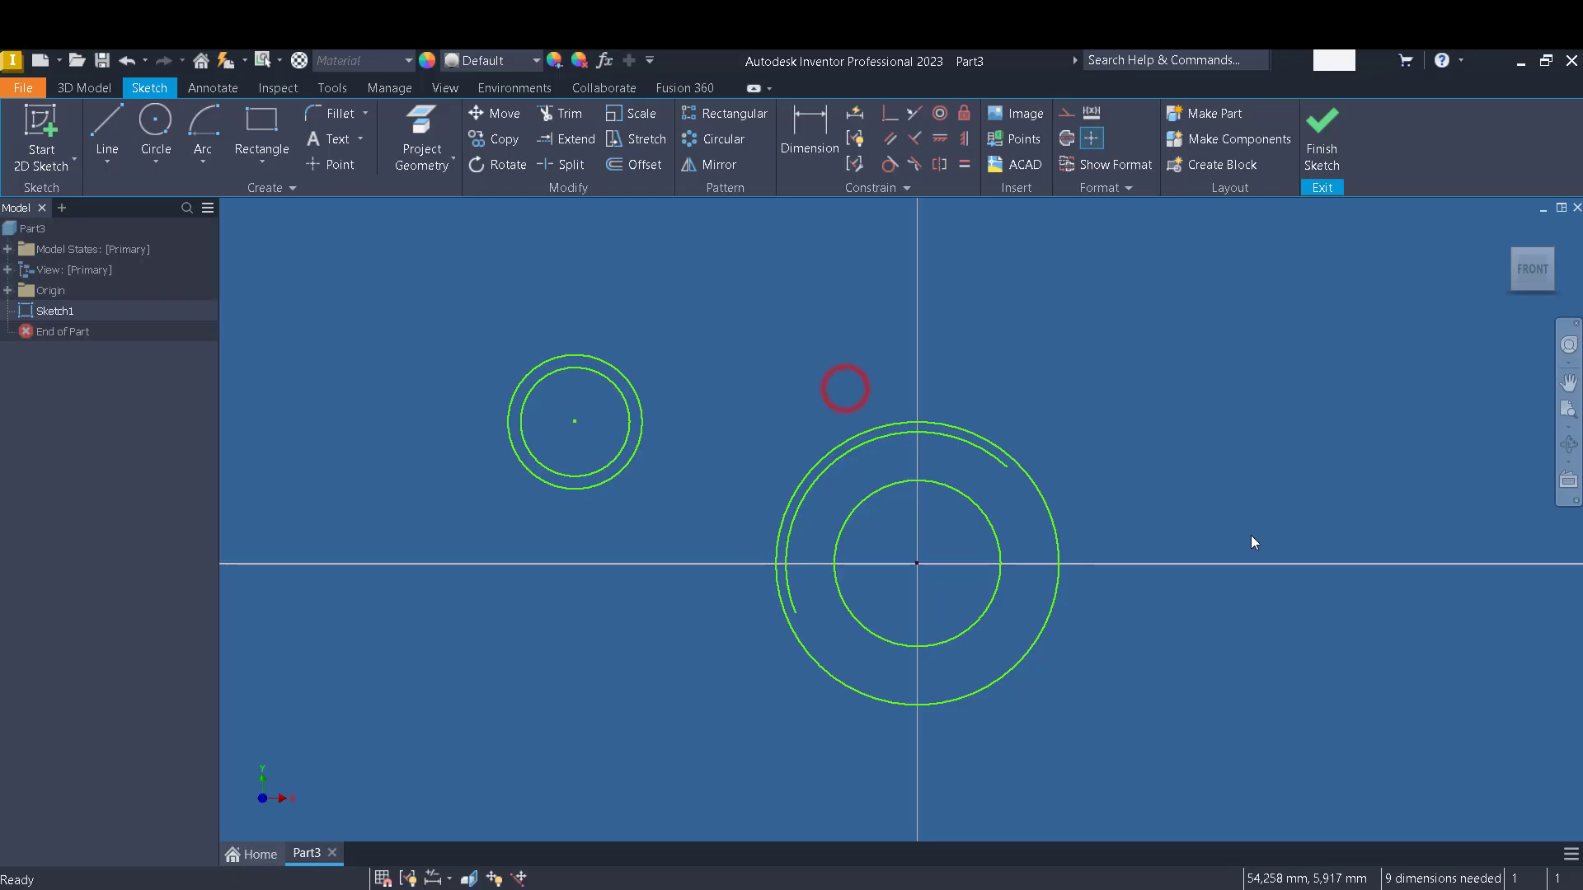
mouse_move(1241, 517)
left_mouse_down()
mouse_move(614, 368)
mouse_move(420, 295)
left_mouse_up()
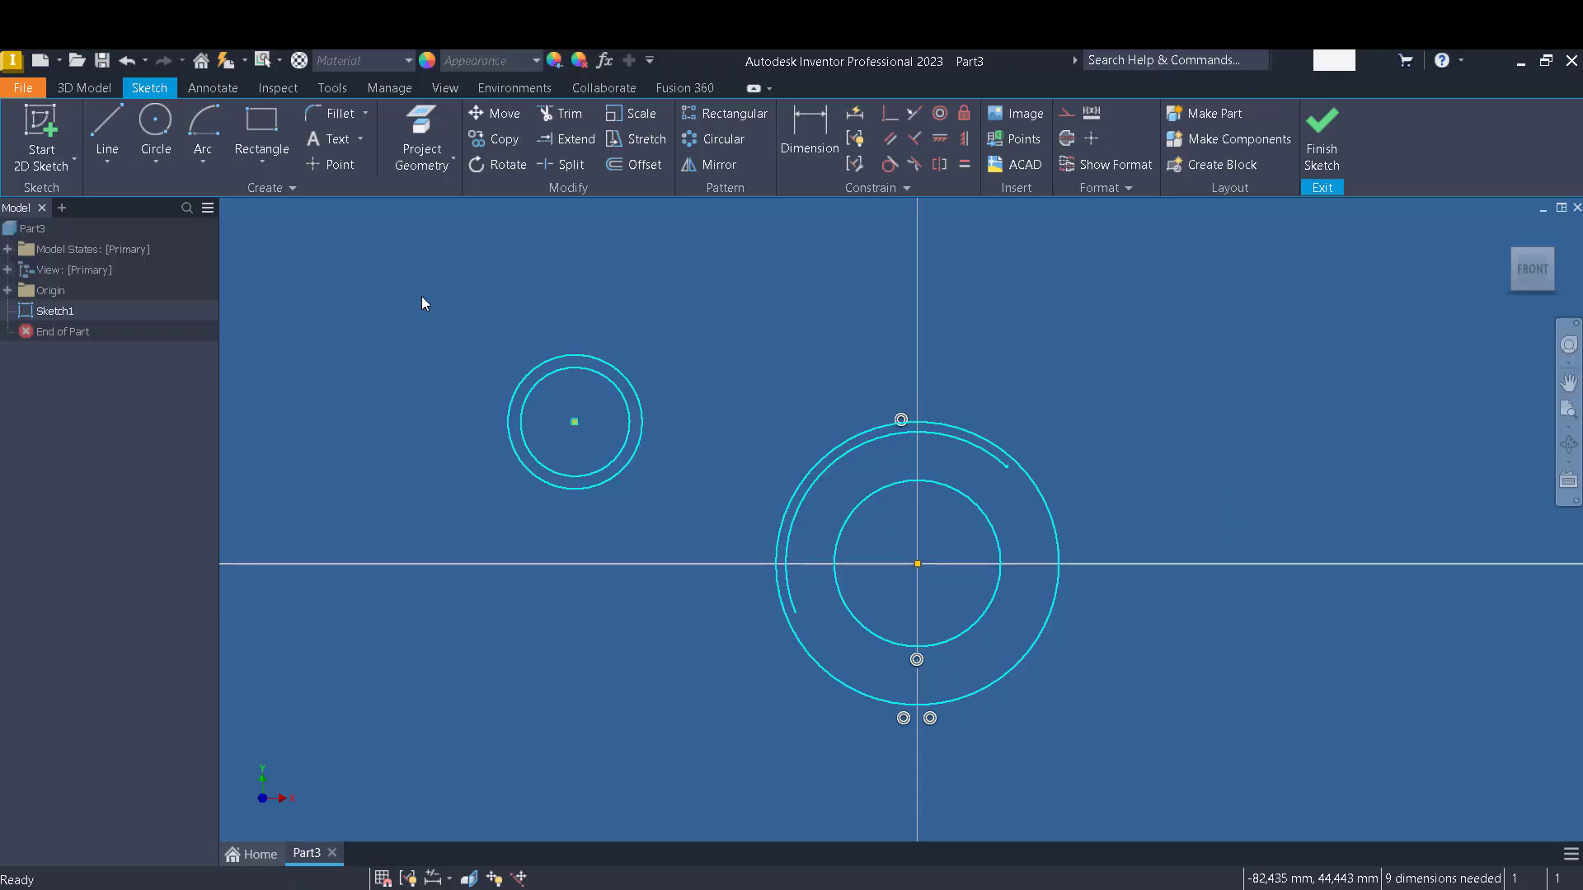
key("Delete")
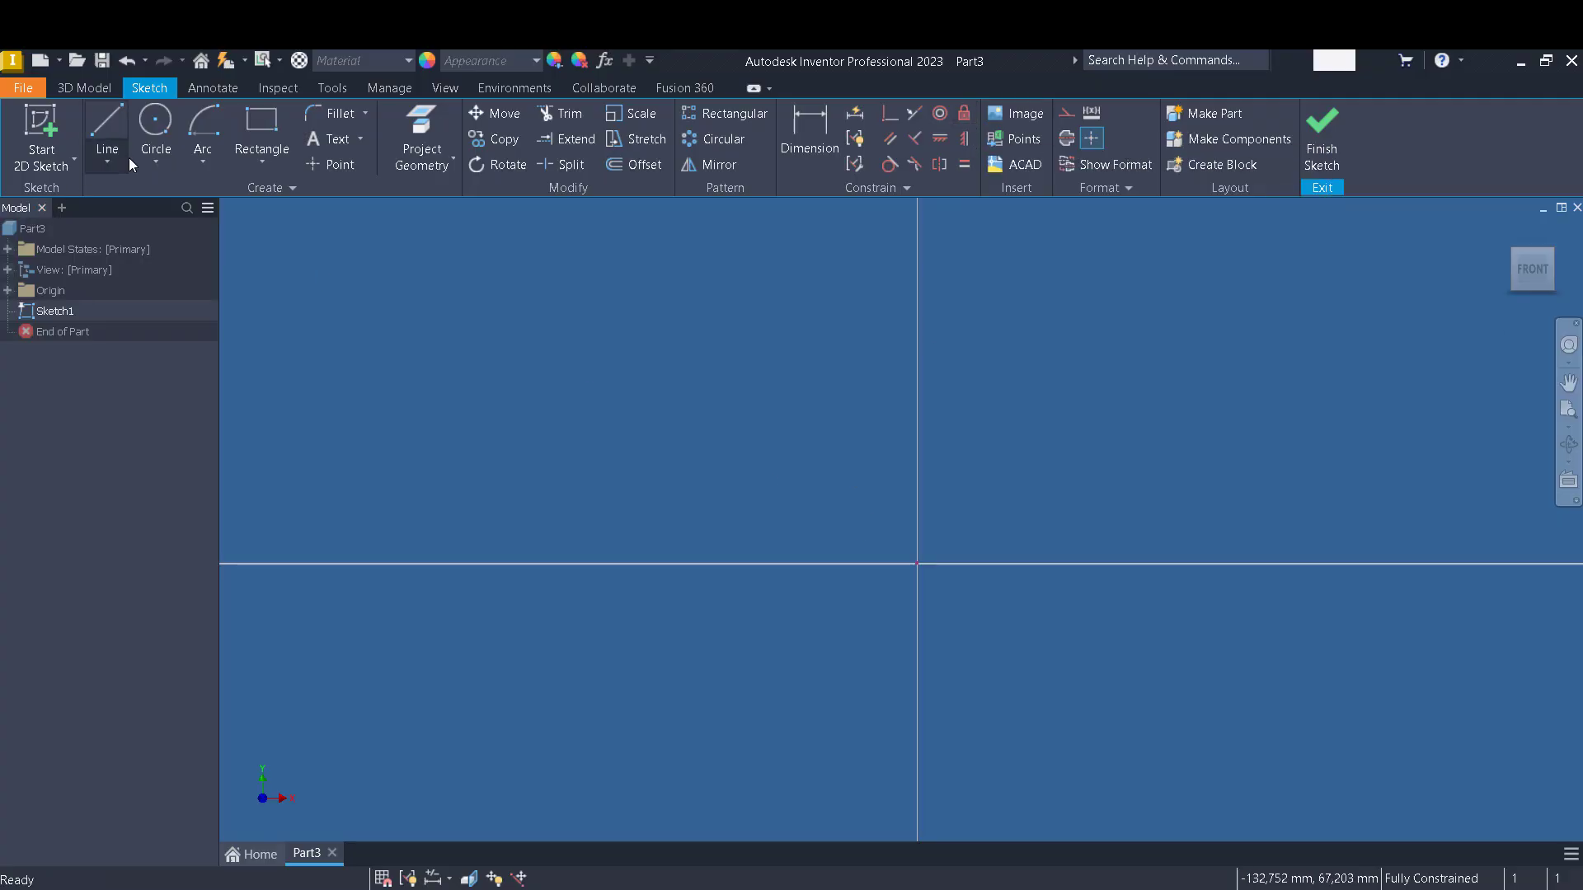
Draw a small circle to the upper right of the origin, centred at about X 32 mm, Y 19.5 mm.
left_click(161, 130)
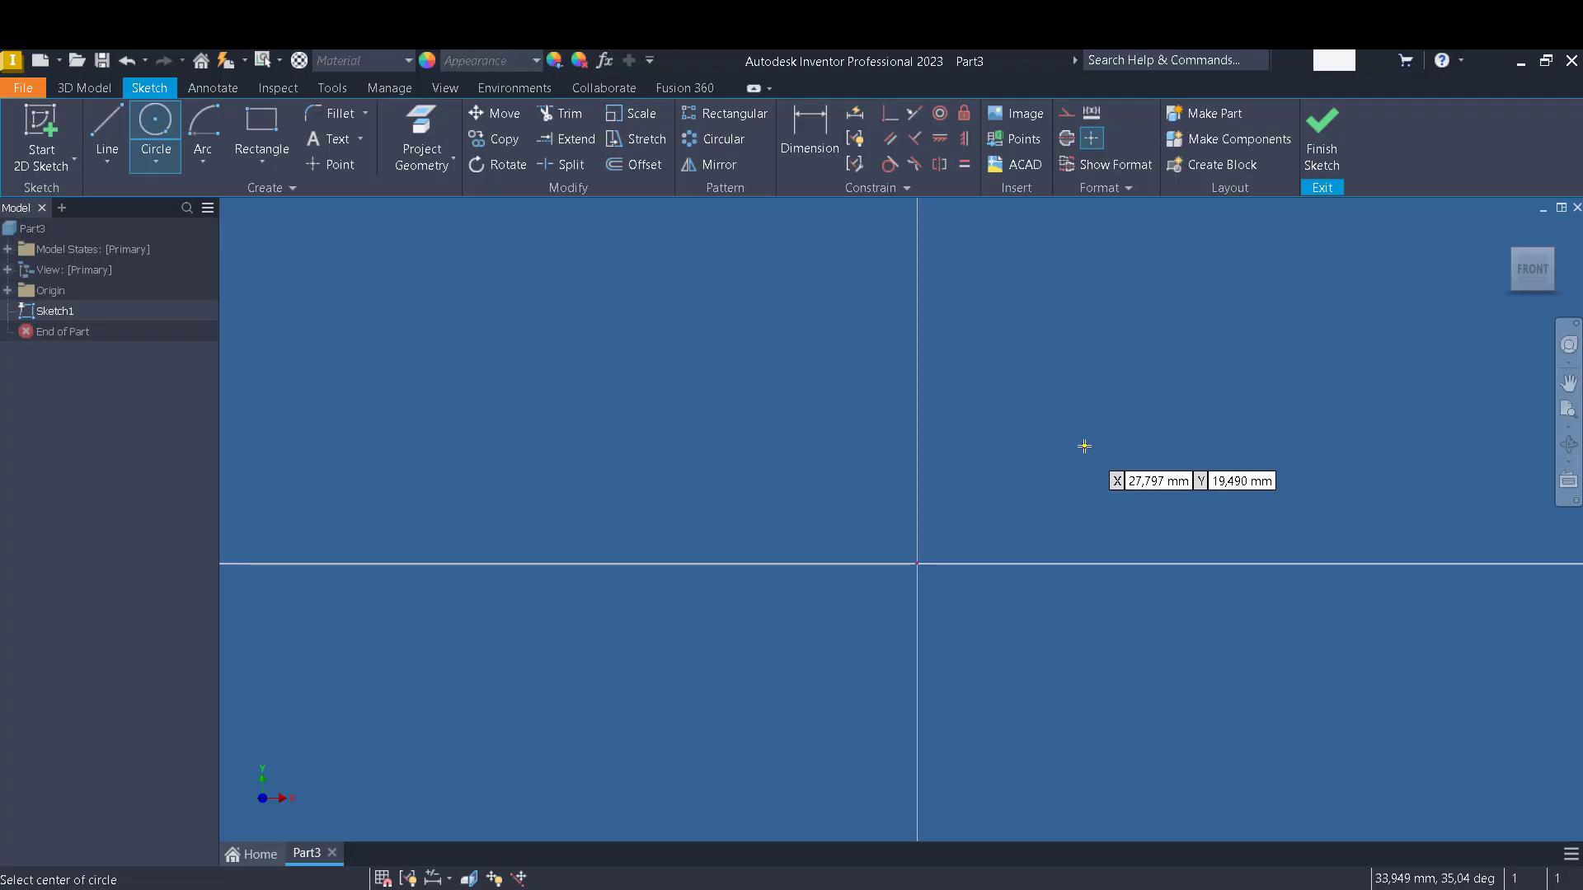
left_click(1110, 446)
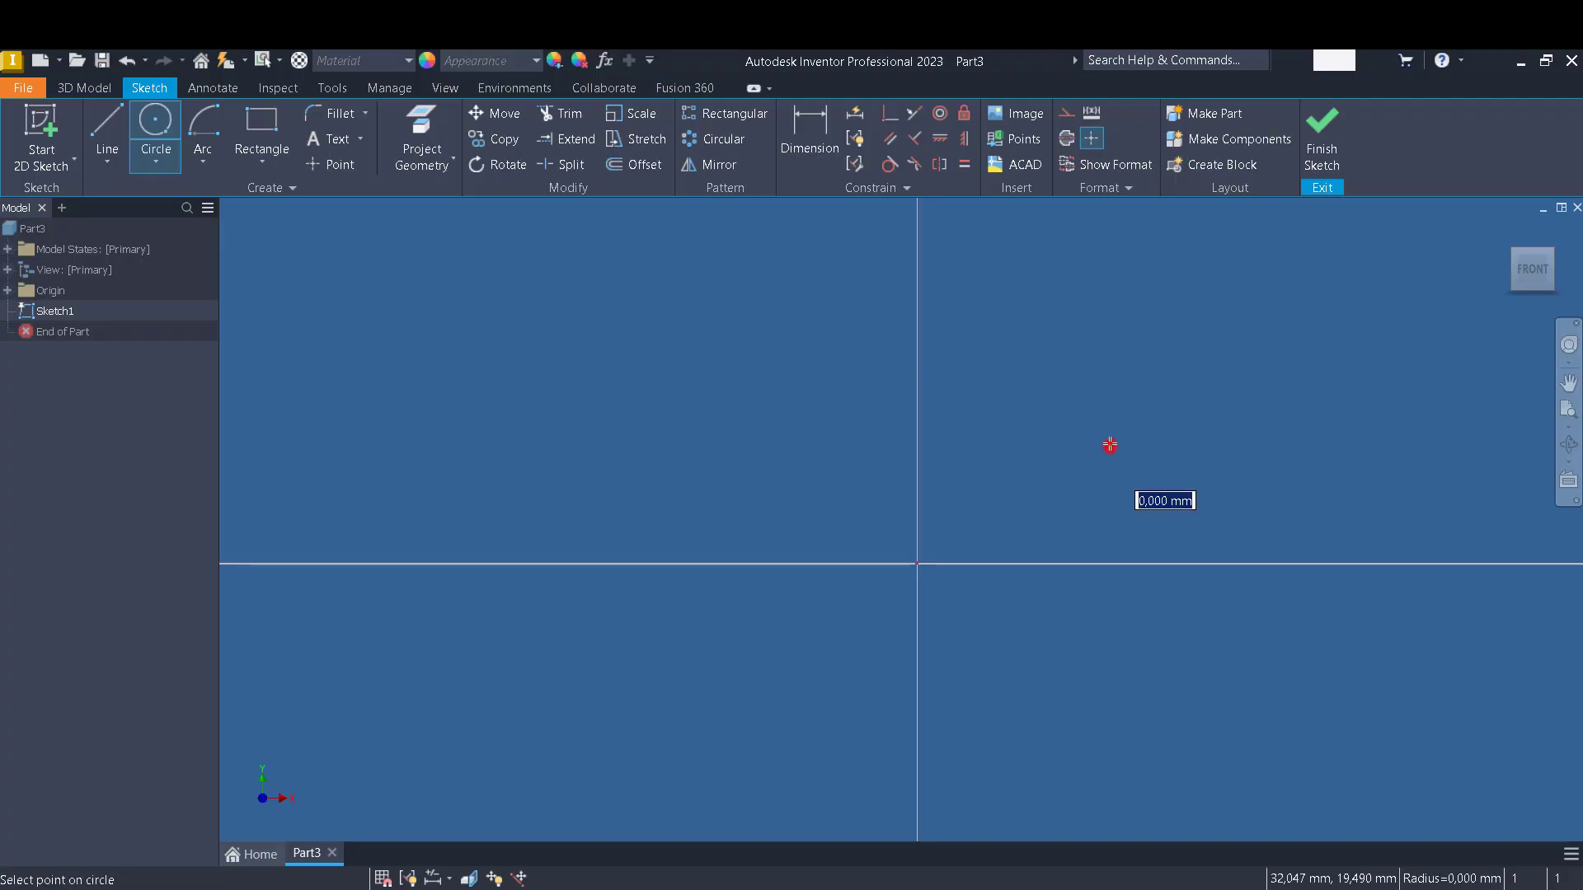
left_click(1105, 385)
key("Escape")
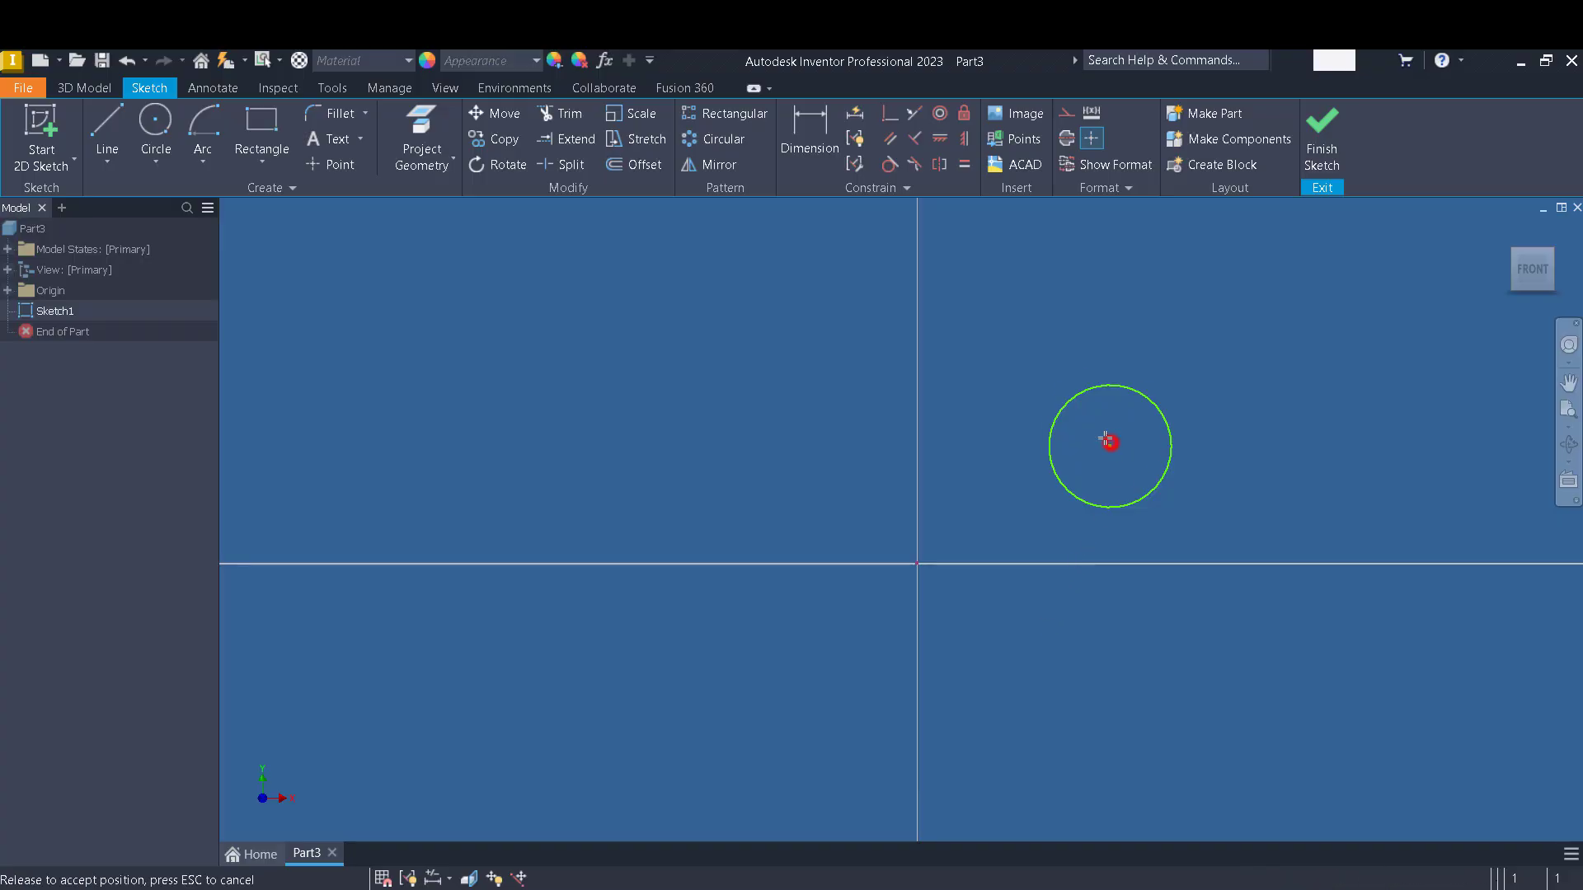
Move the unconstrained circle around by its centre point, leaving it to the upper right of the origin.
left_click_drag(1109, 446, 1095, 433)
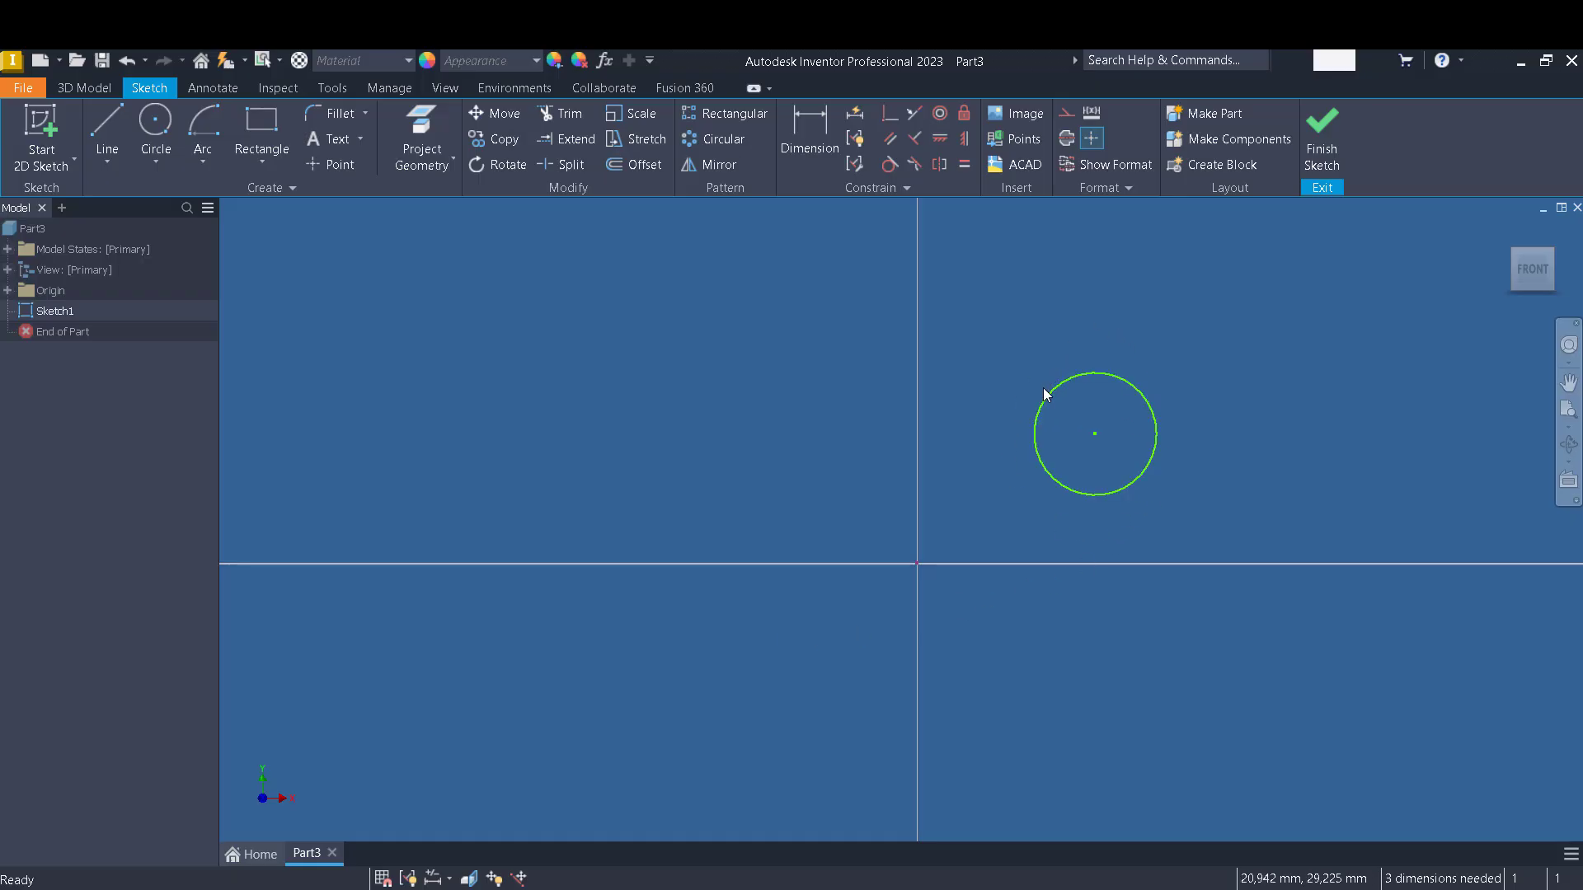
left_click_drag(1094, 434, 1115, 396)
left_click(1261, 473)
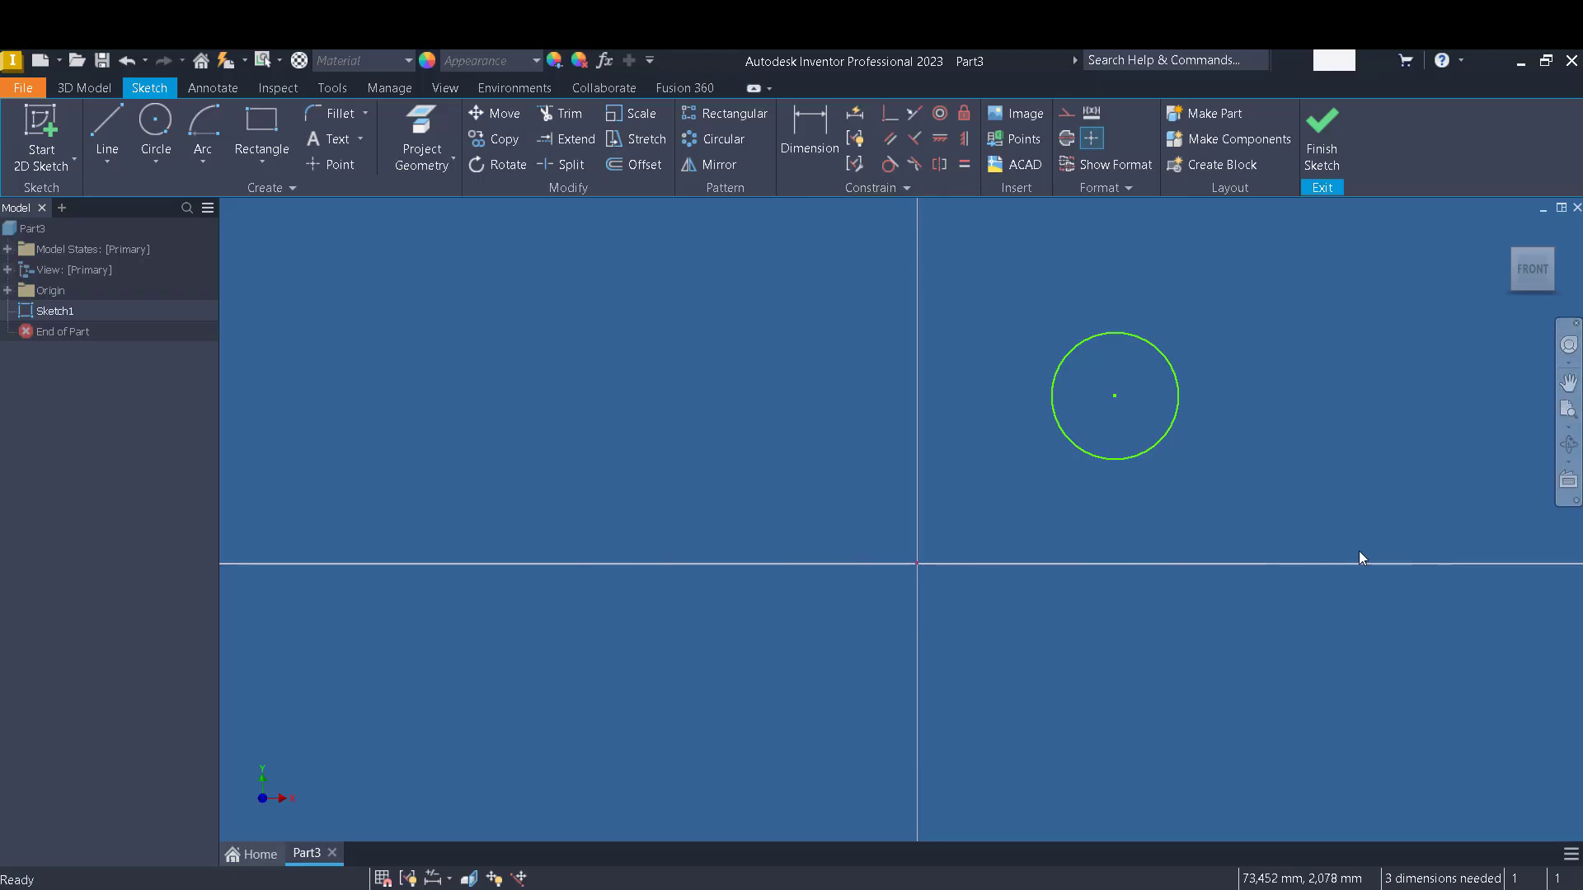
left_click_drag(1113, 396, 1112, 415)
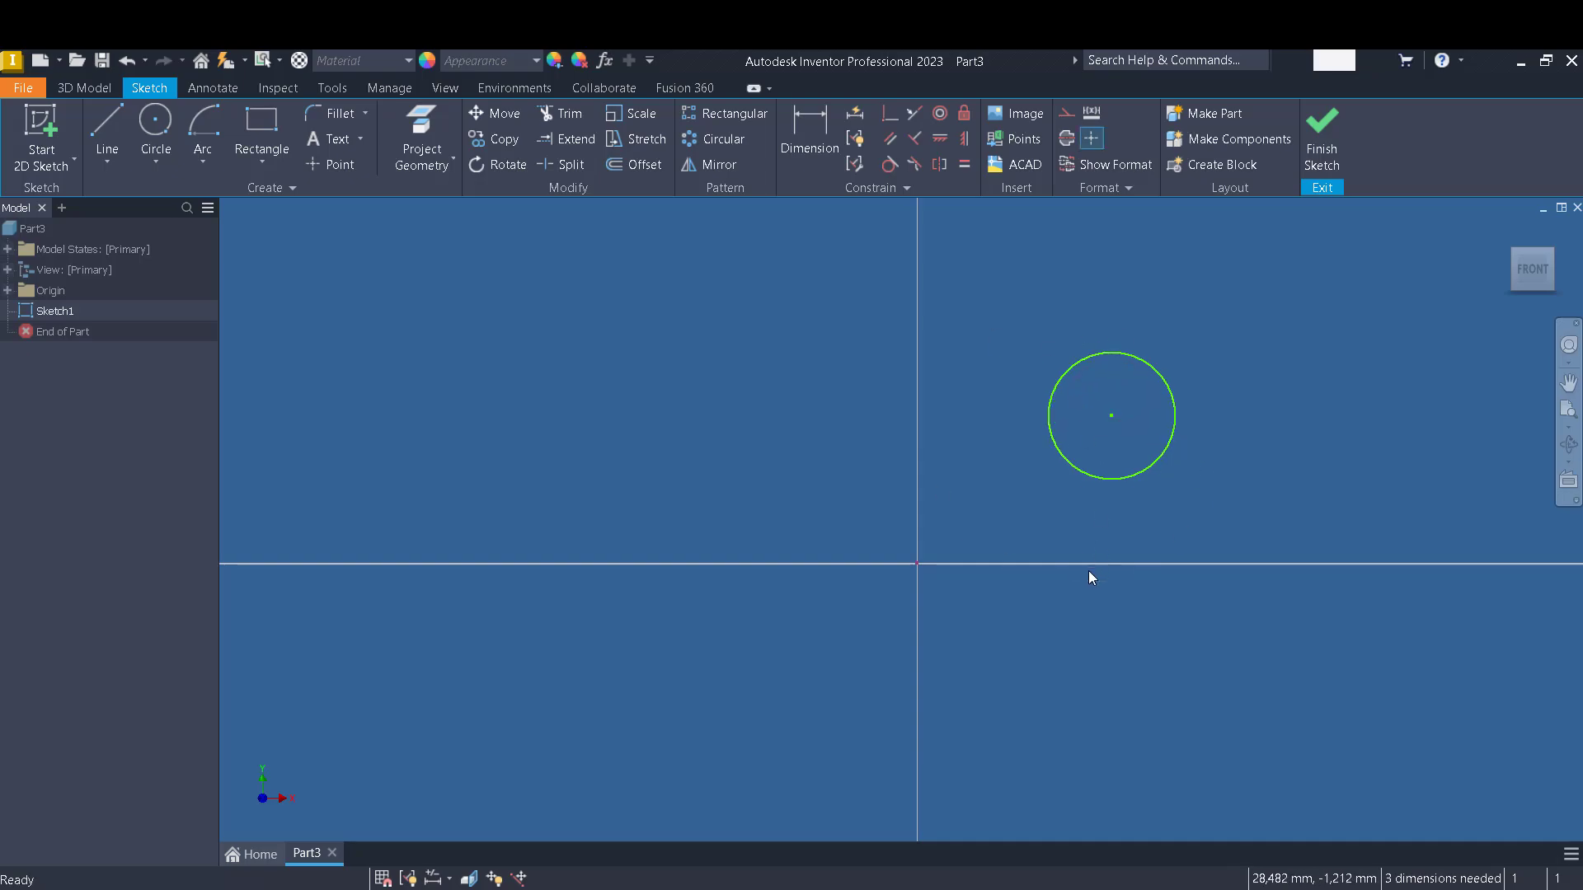
Dimension the horizontal distance from the origin to the circle's centre as 30 mm and move the circle vertically upward by its centre.
left_click(823, 156)
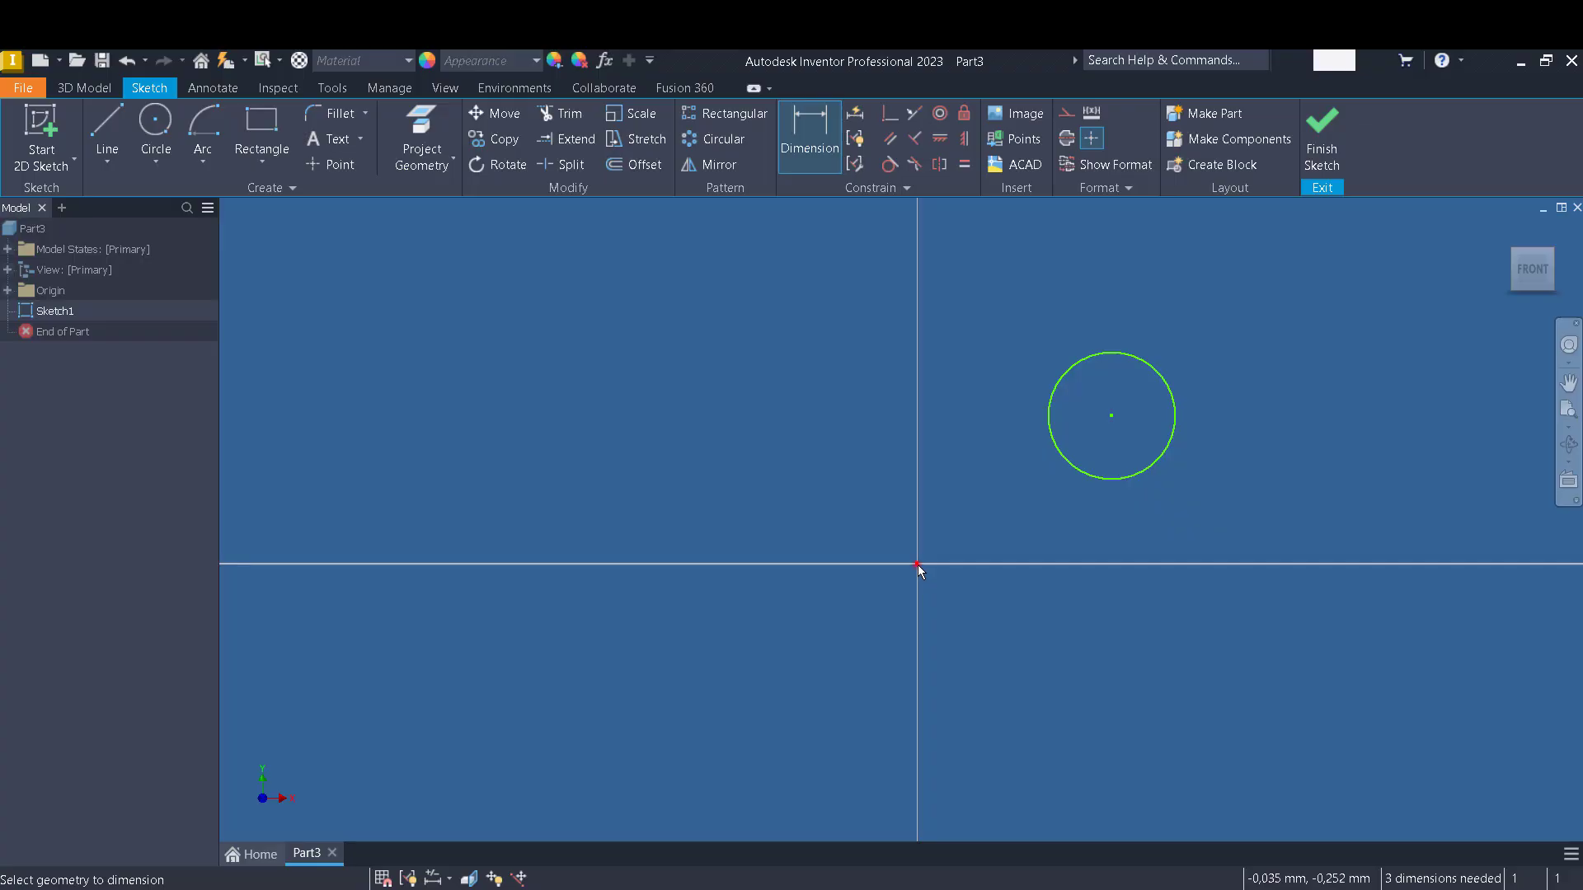
left_click(917, 564)
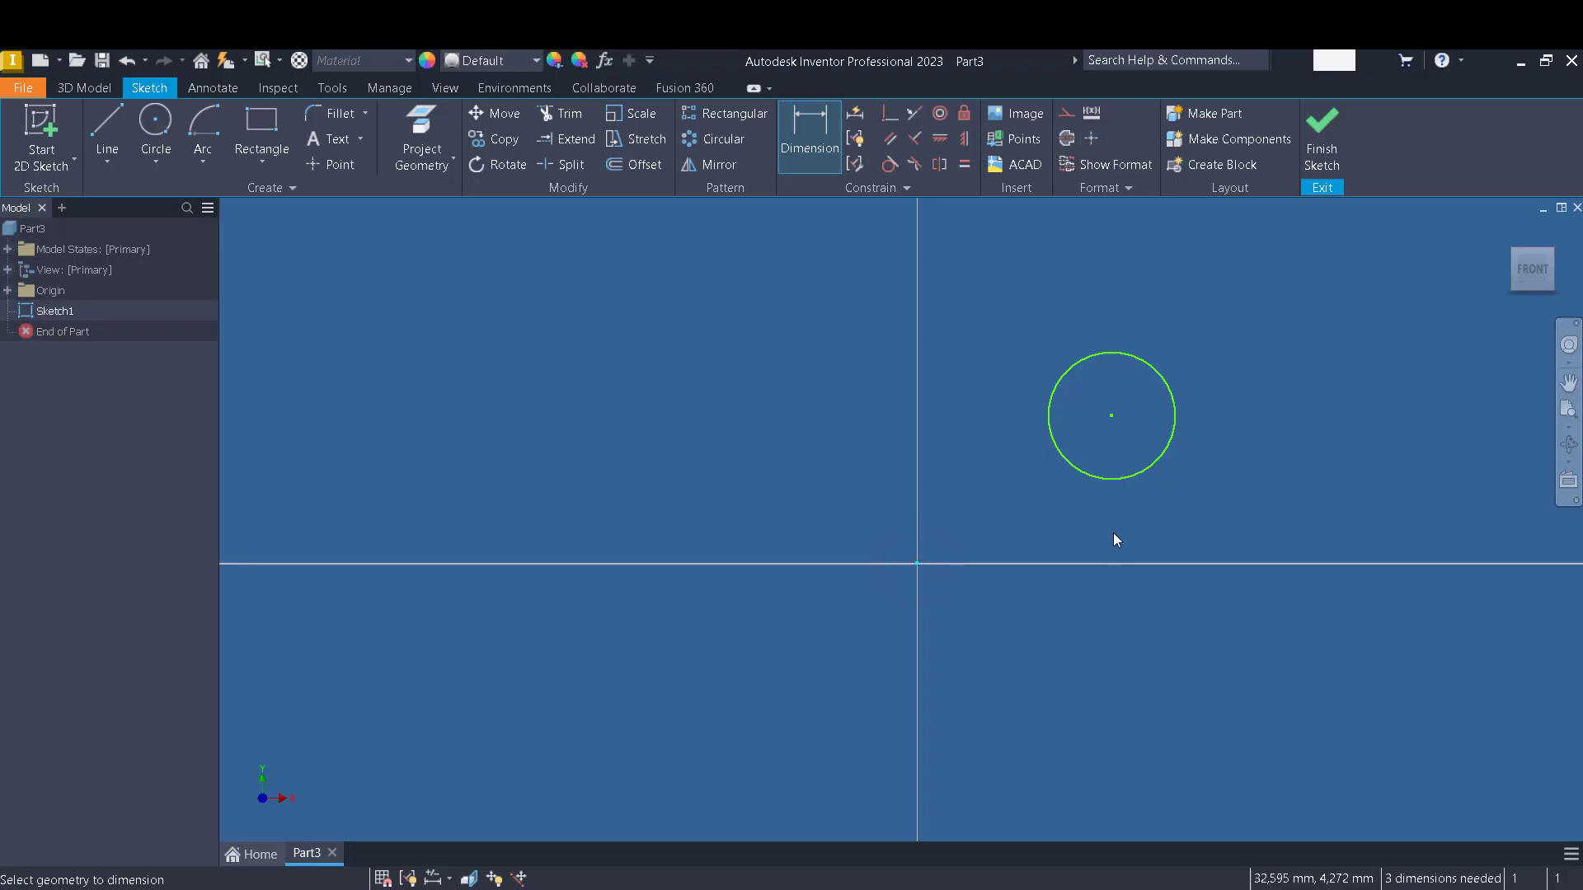
left_click(1112, 415)
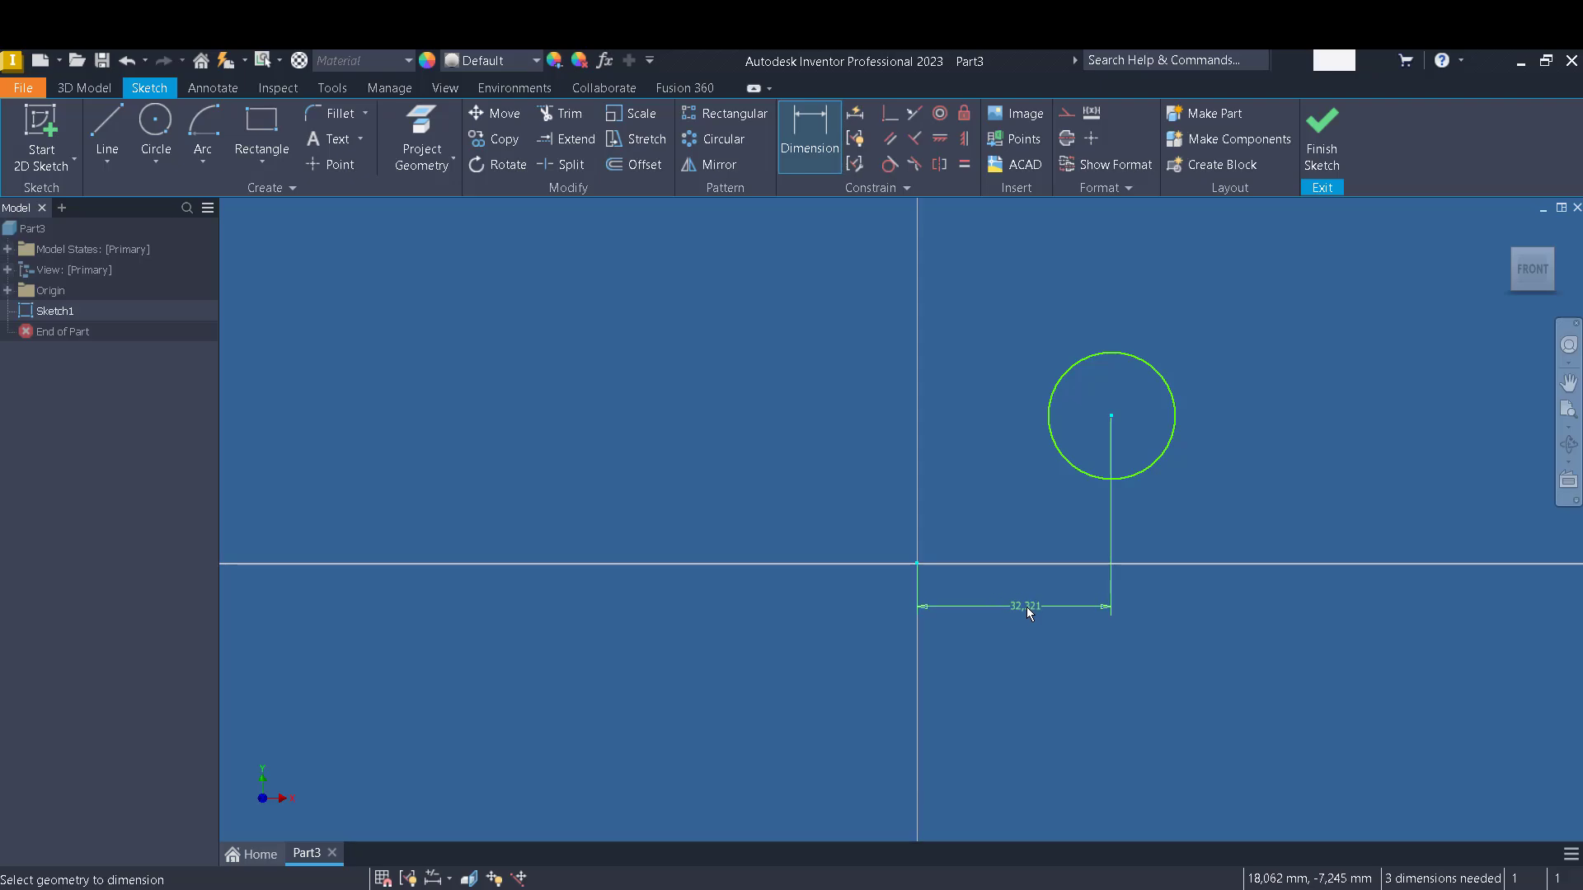
left_click(1017, 607)
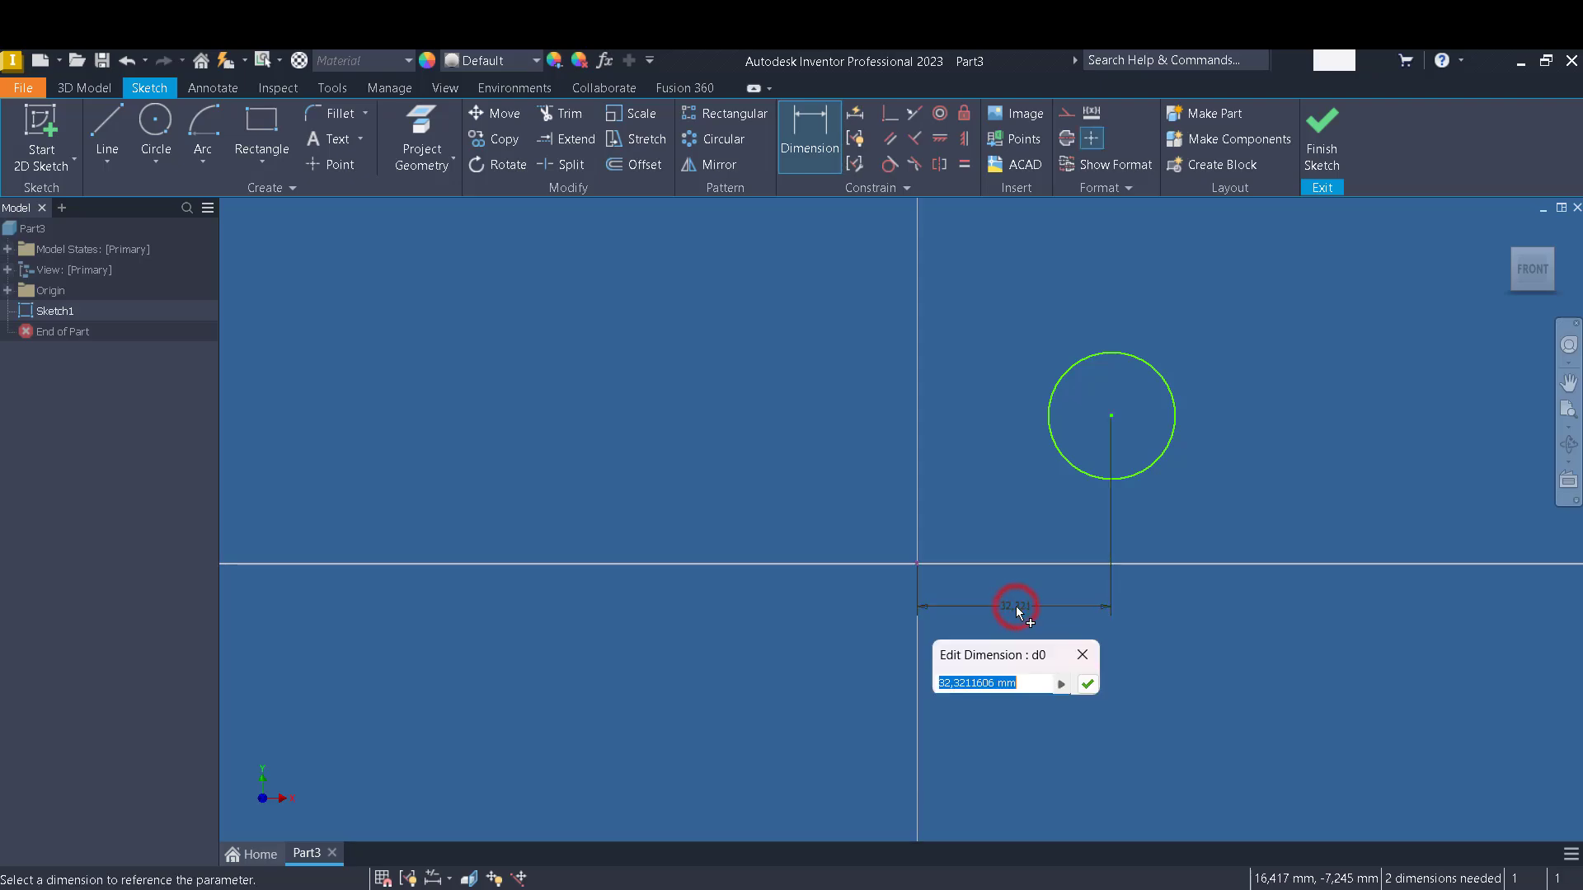
type("30")
key("Return")
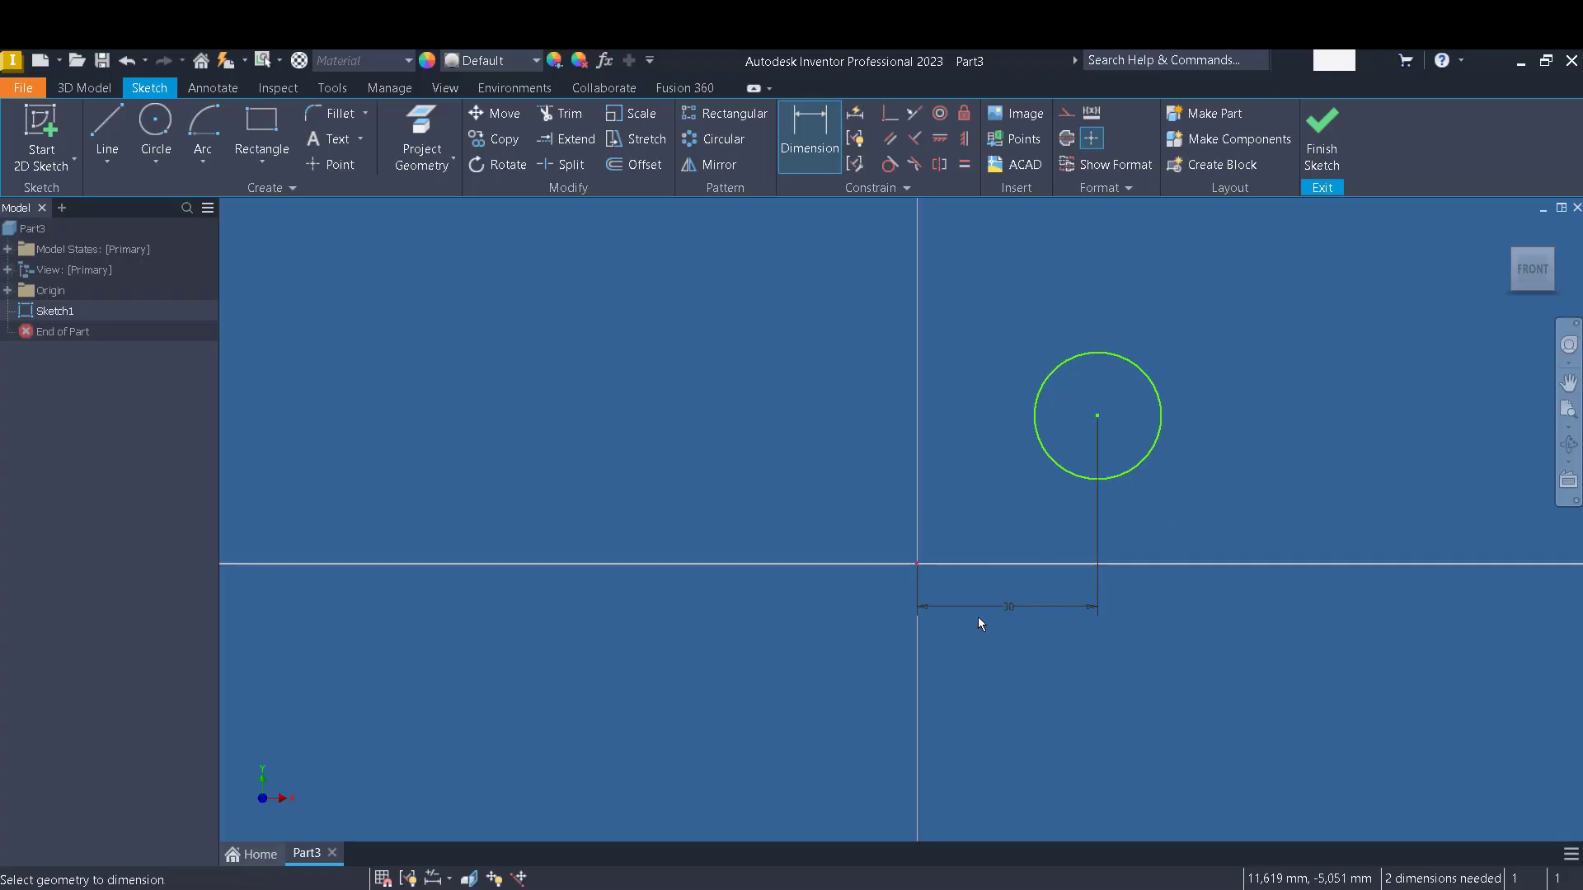
key("Escape")
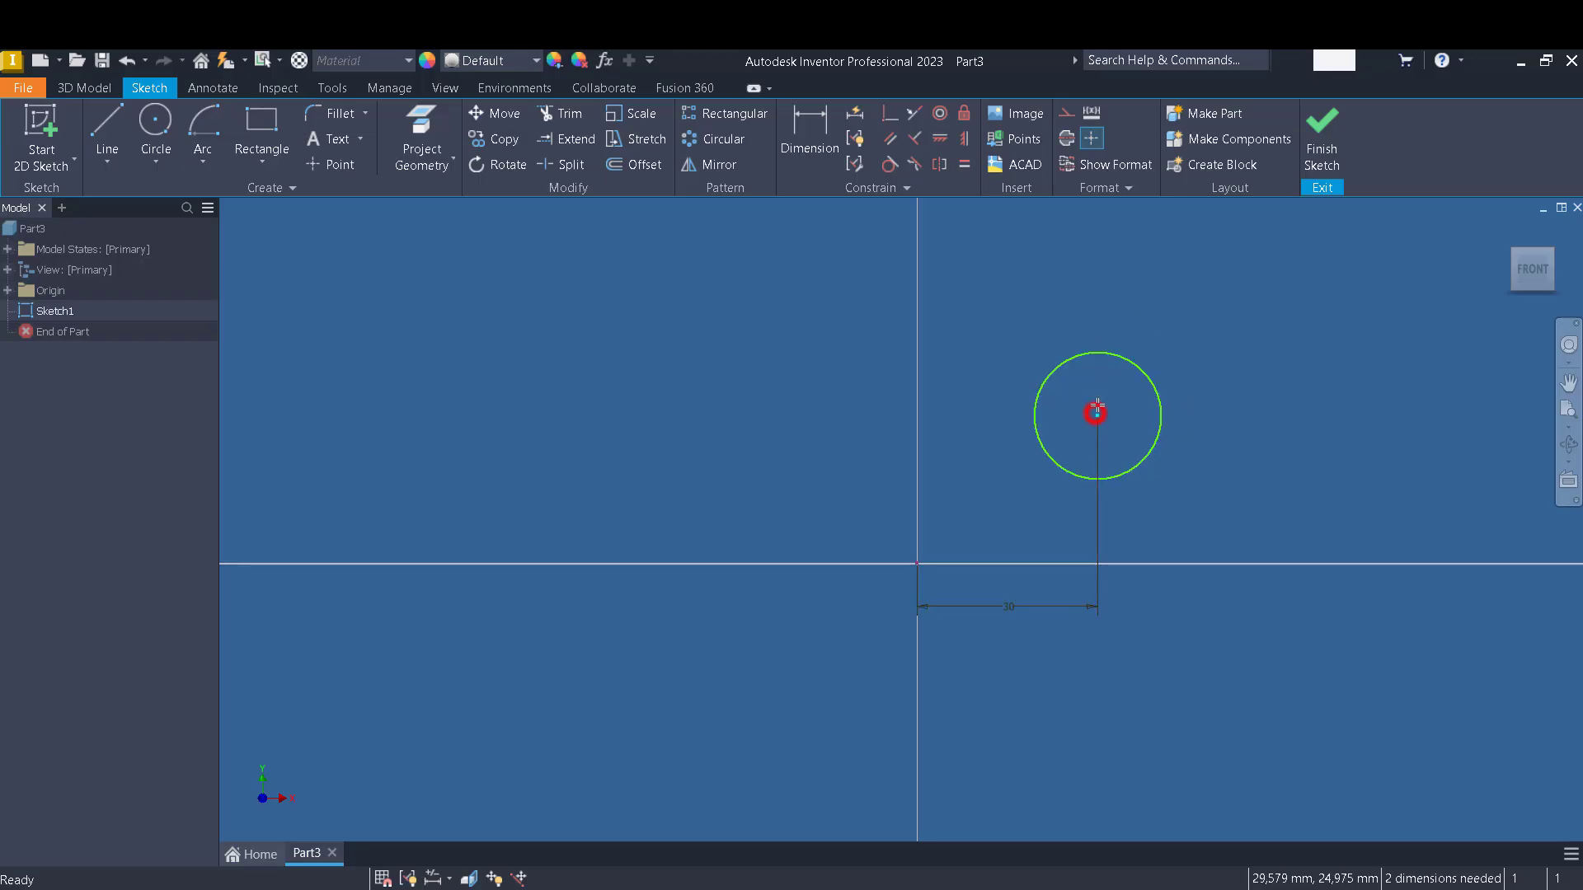
left_click_drag(1097, 415, 1098, 354)
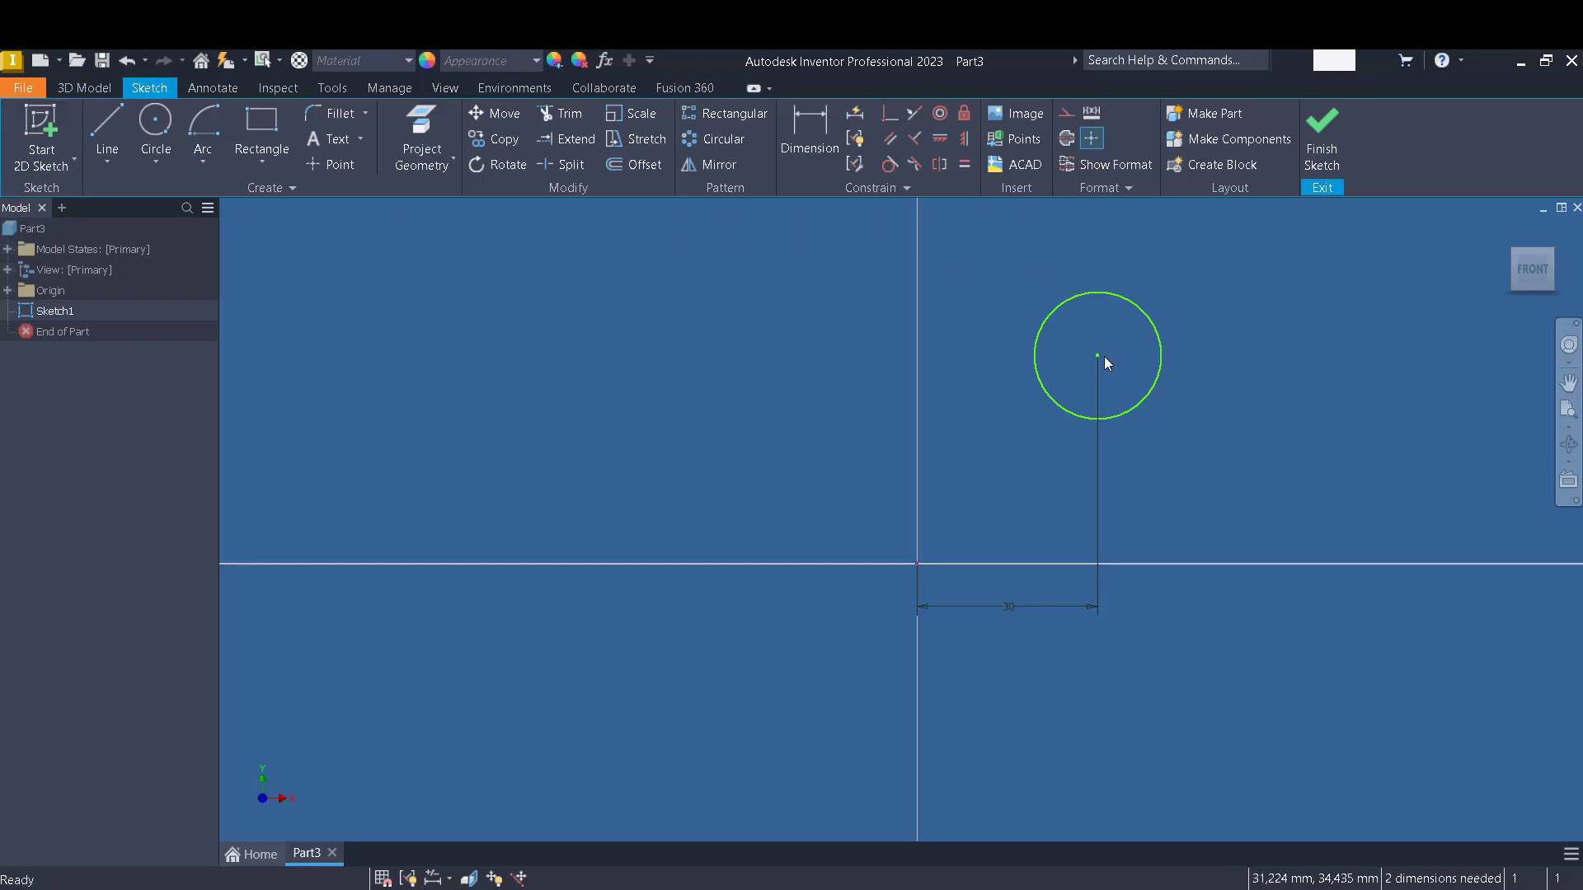
Lower the circle vertically by its centre and dimension the centre's vertical distance from the origin as 15 mm.
left_click_drag(1101, 355, 1113, 476)
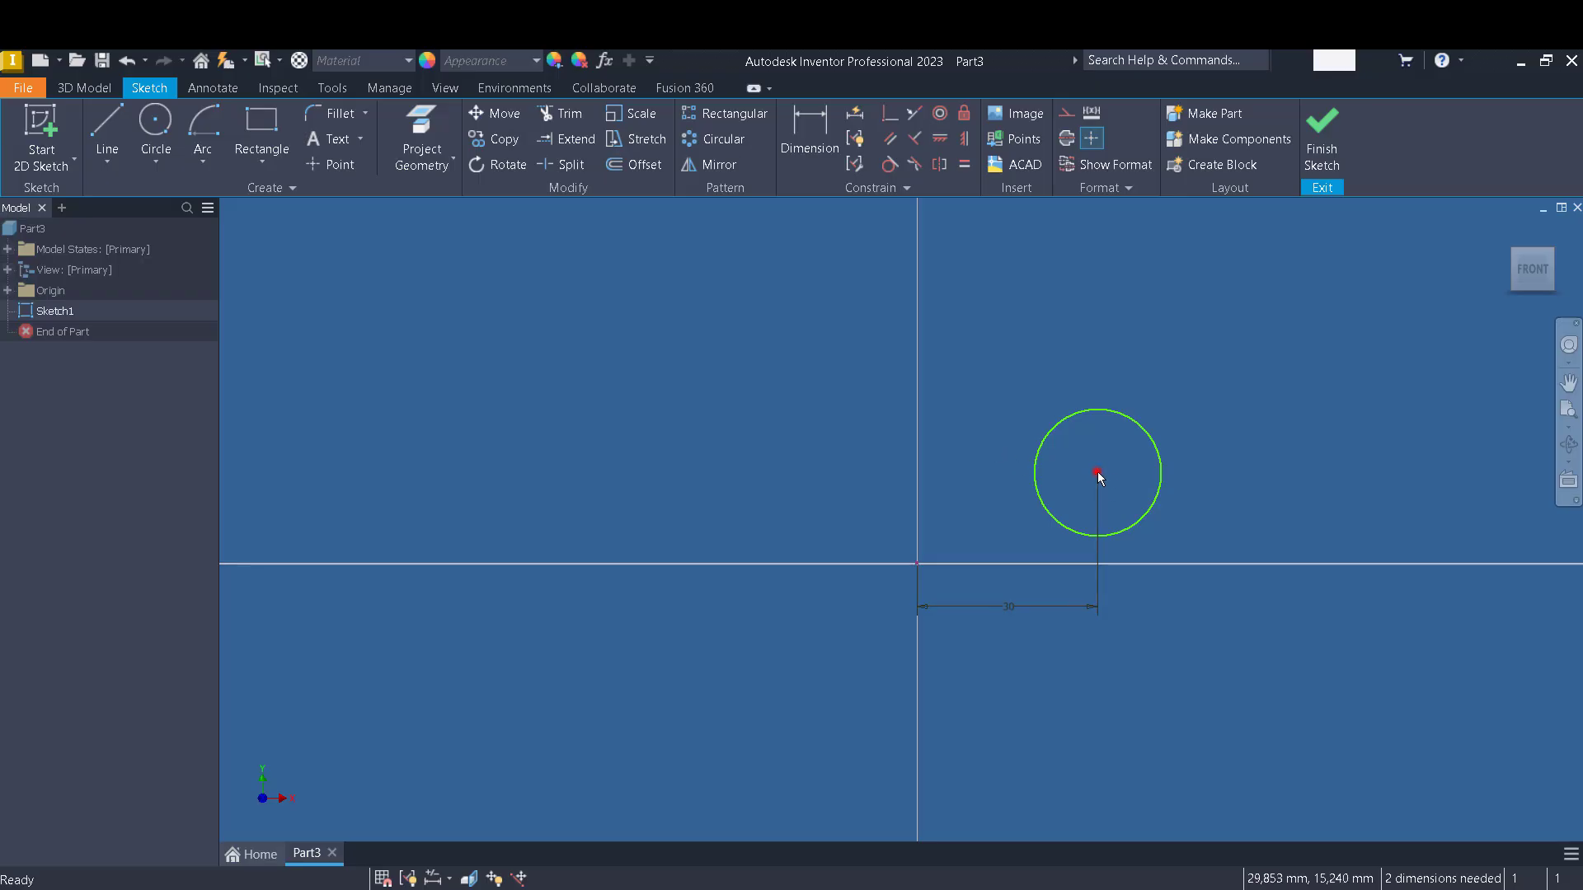
mouse_move(1097, 472)
left_mouse_down()
mouse_move(1103, 330)
mouse_move(1098, 467)
left_mouse_up()
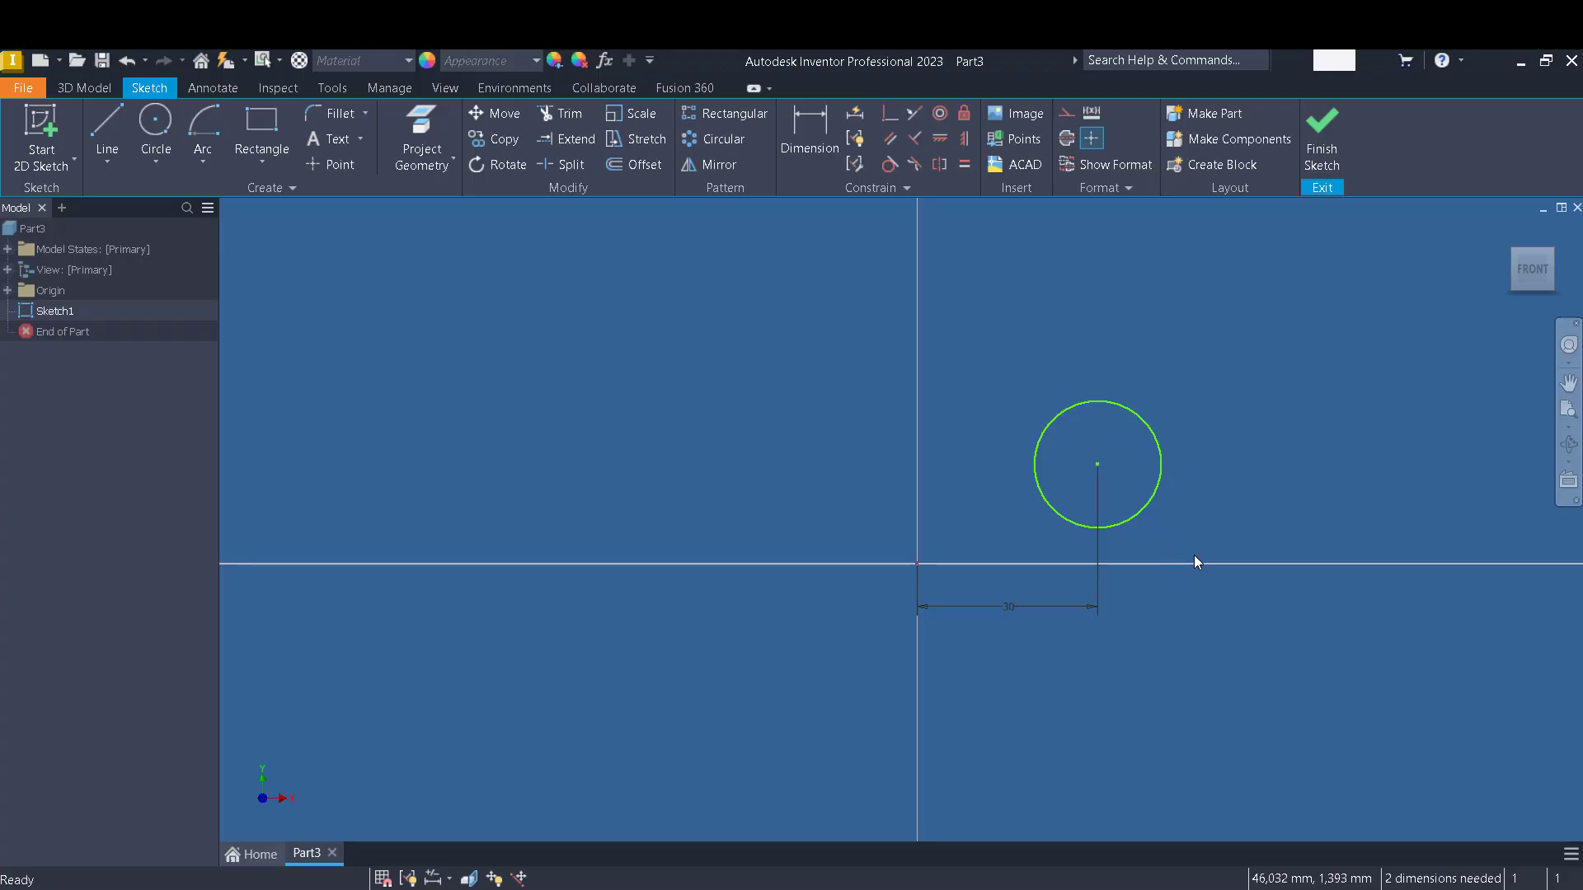
left_click(810, 136)
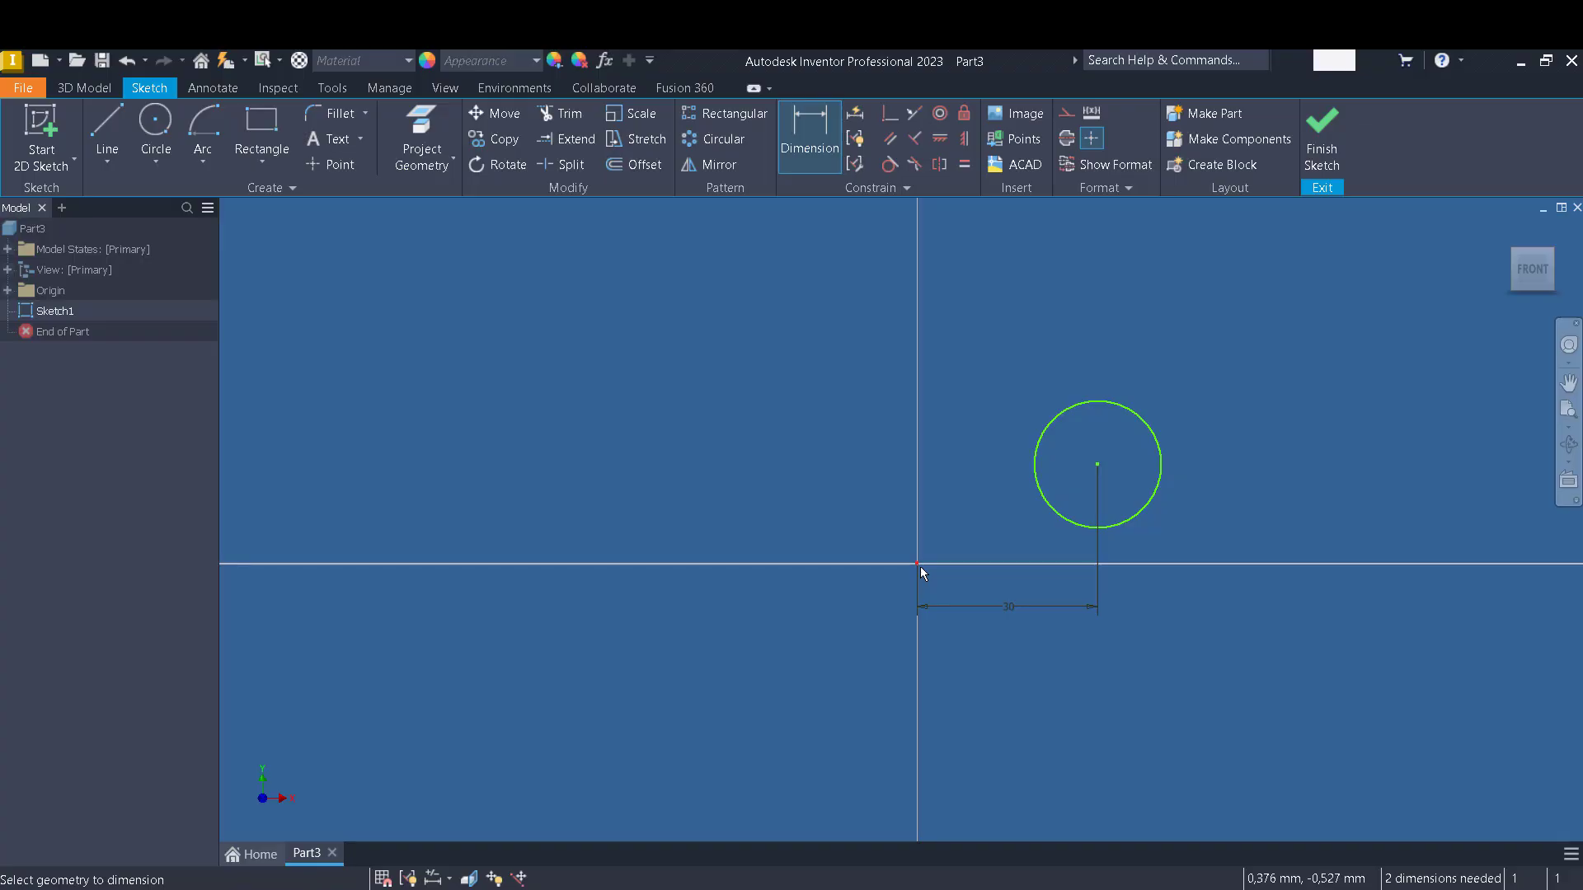
mouse_move(920, 566)
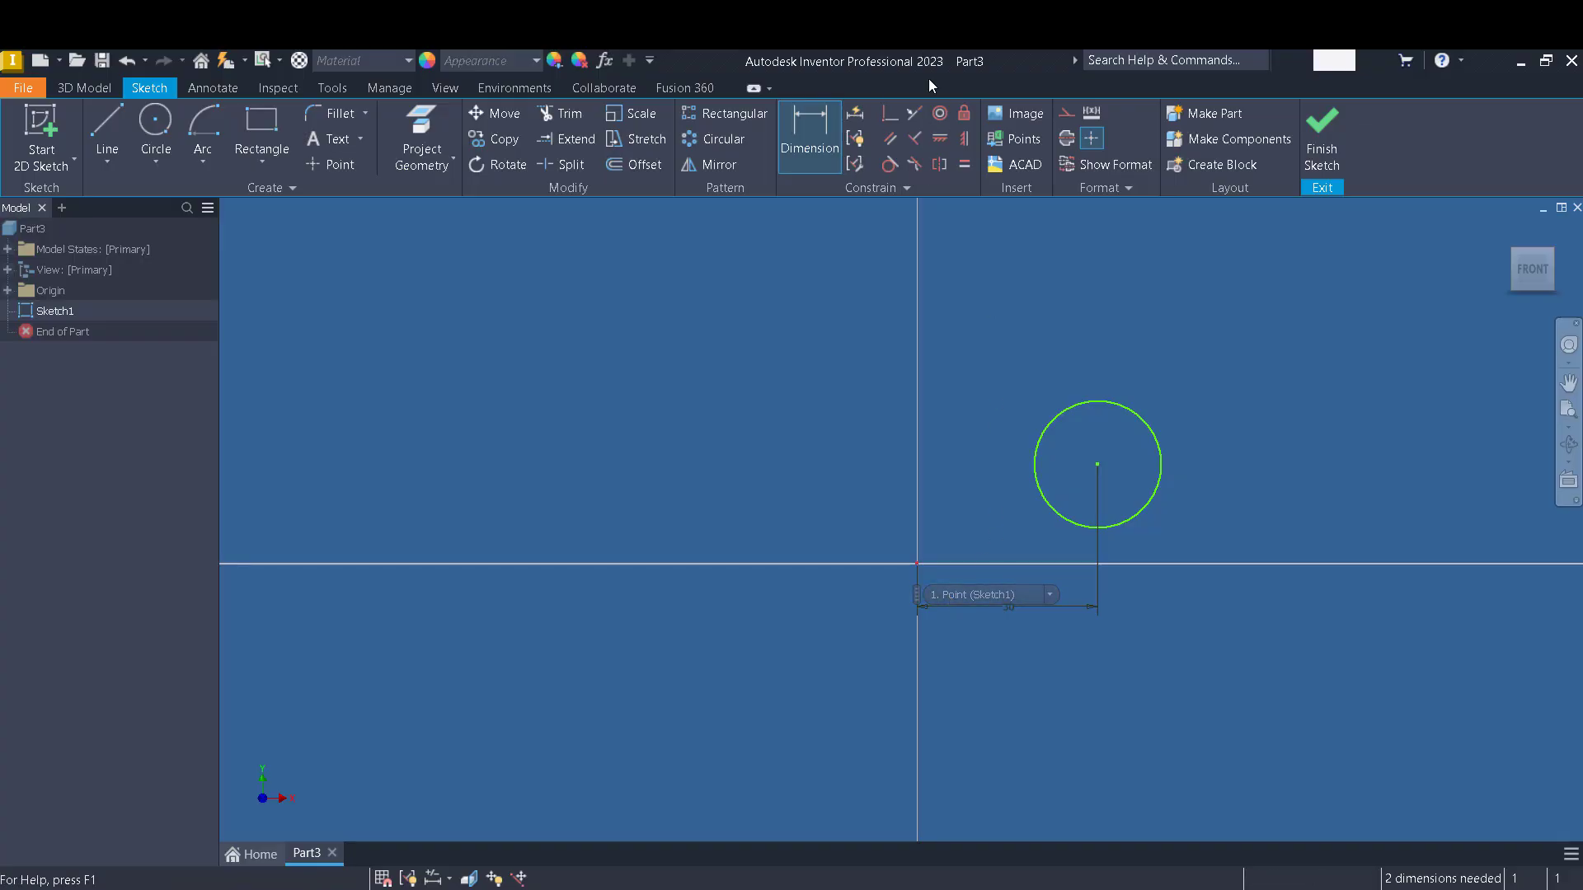
left_click(919, 564)
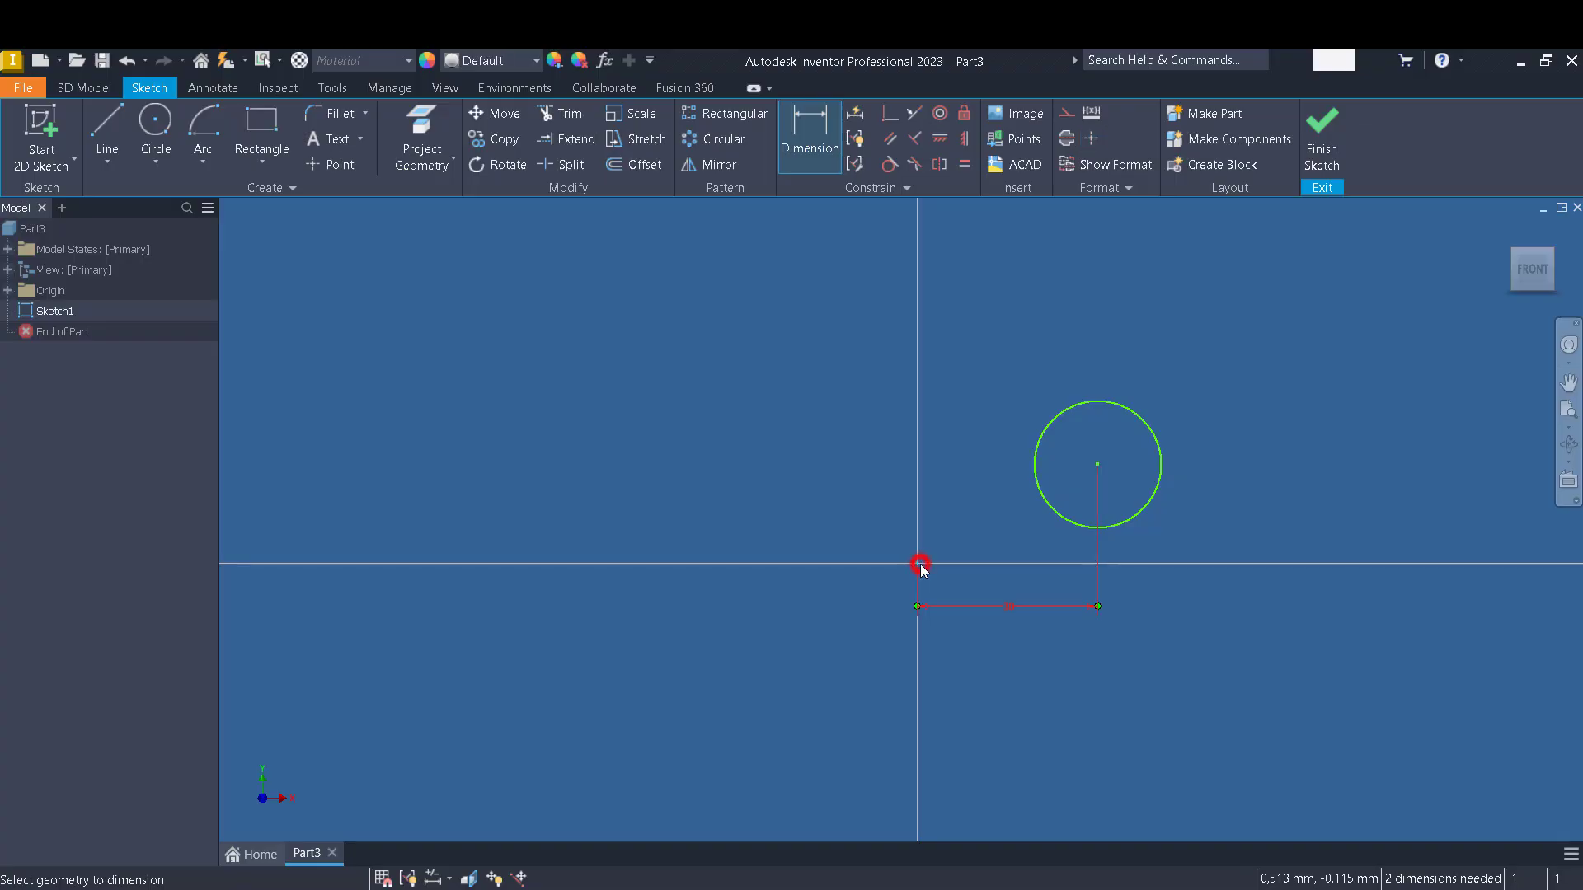
left_click(1098, 466)
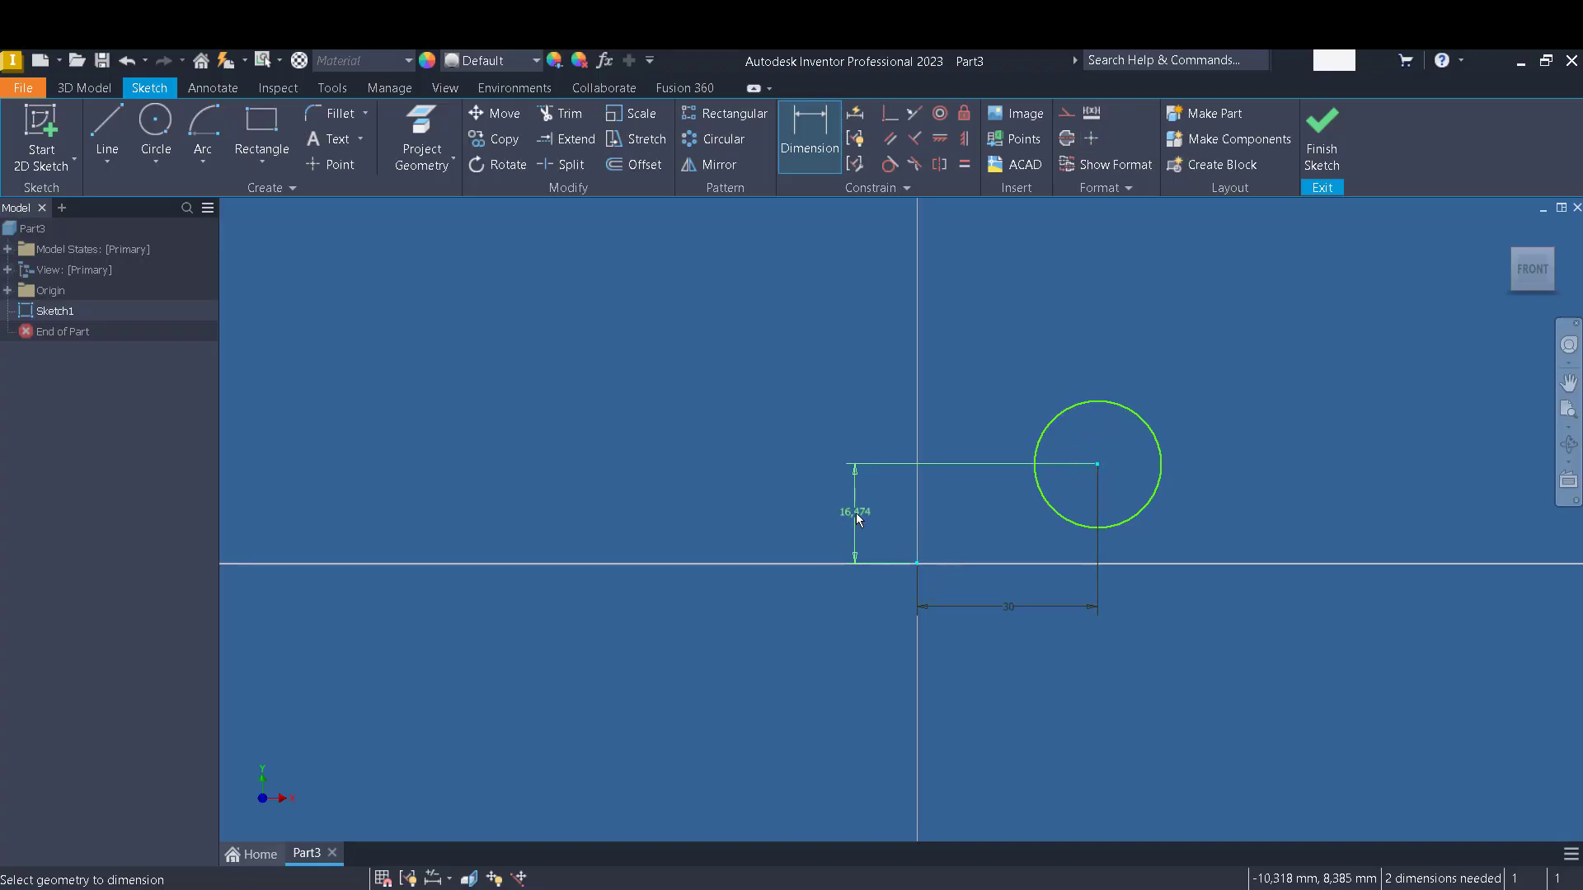
left_click(857, 518)
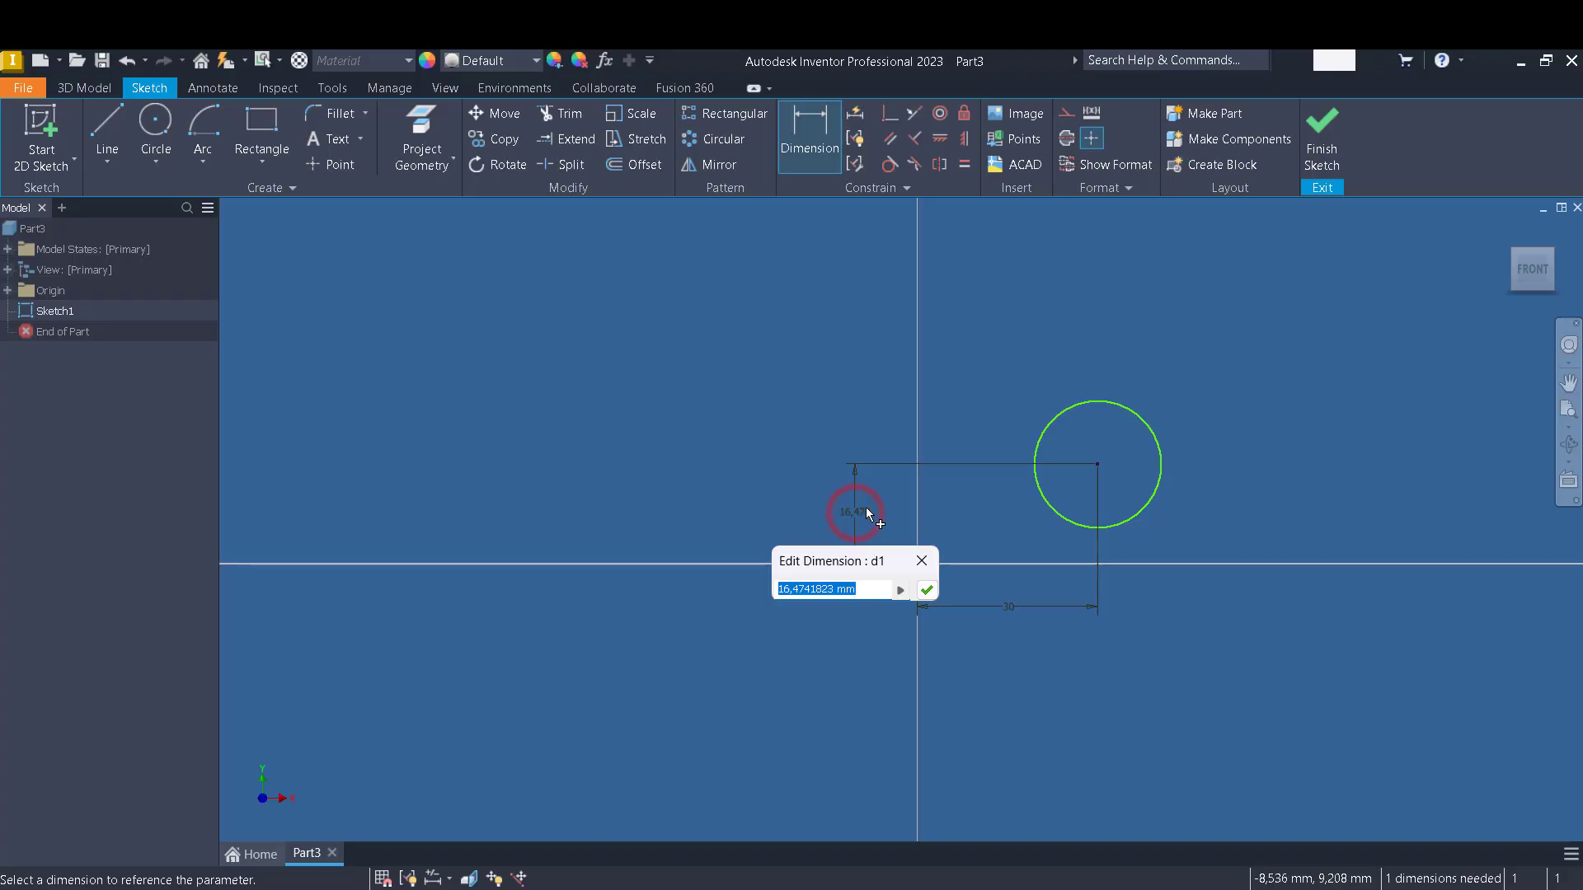
type("15")
key("Return")
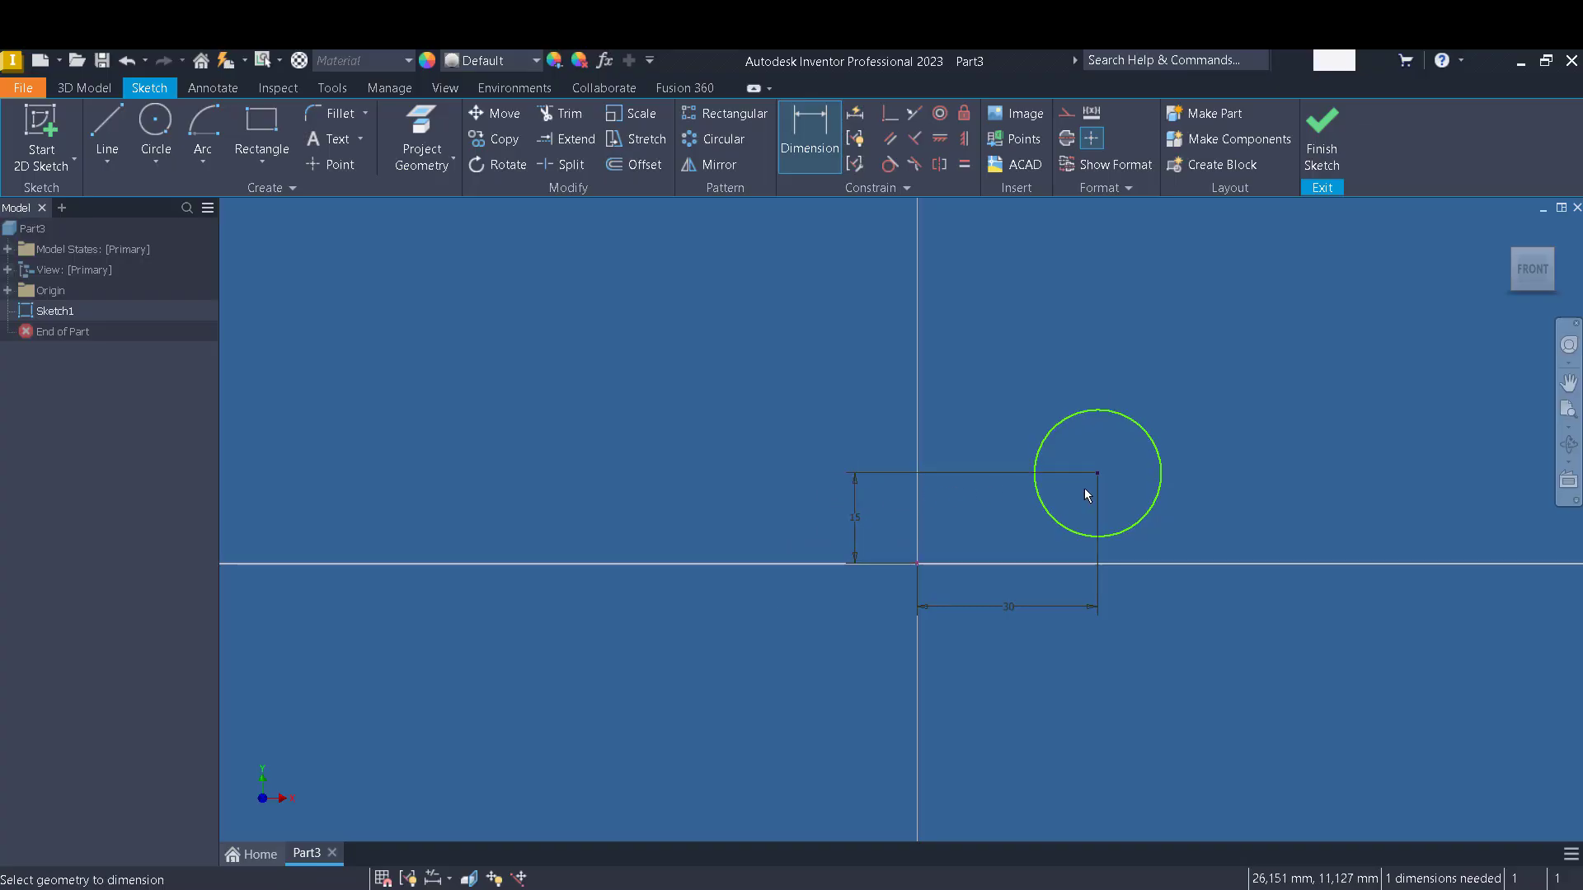
Try to move the circle by its dimensioned centre, and shrink it by its circumference to about 18 mm in diameter.
scroll(1085, 488, "up", 3)
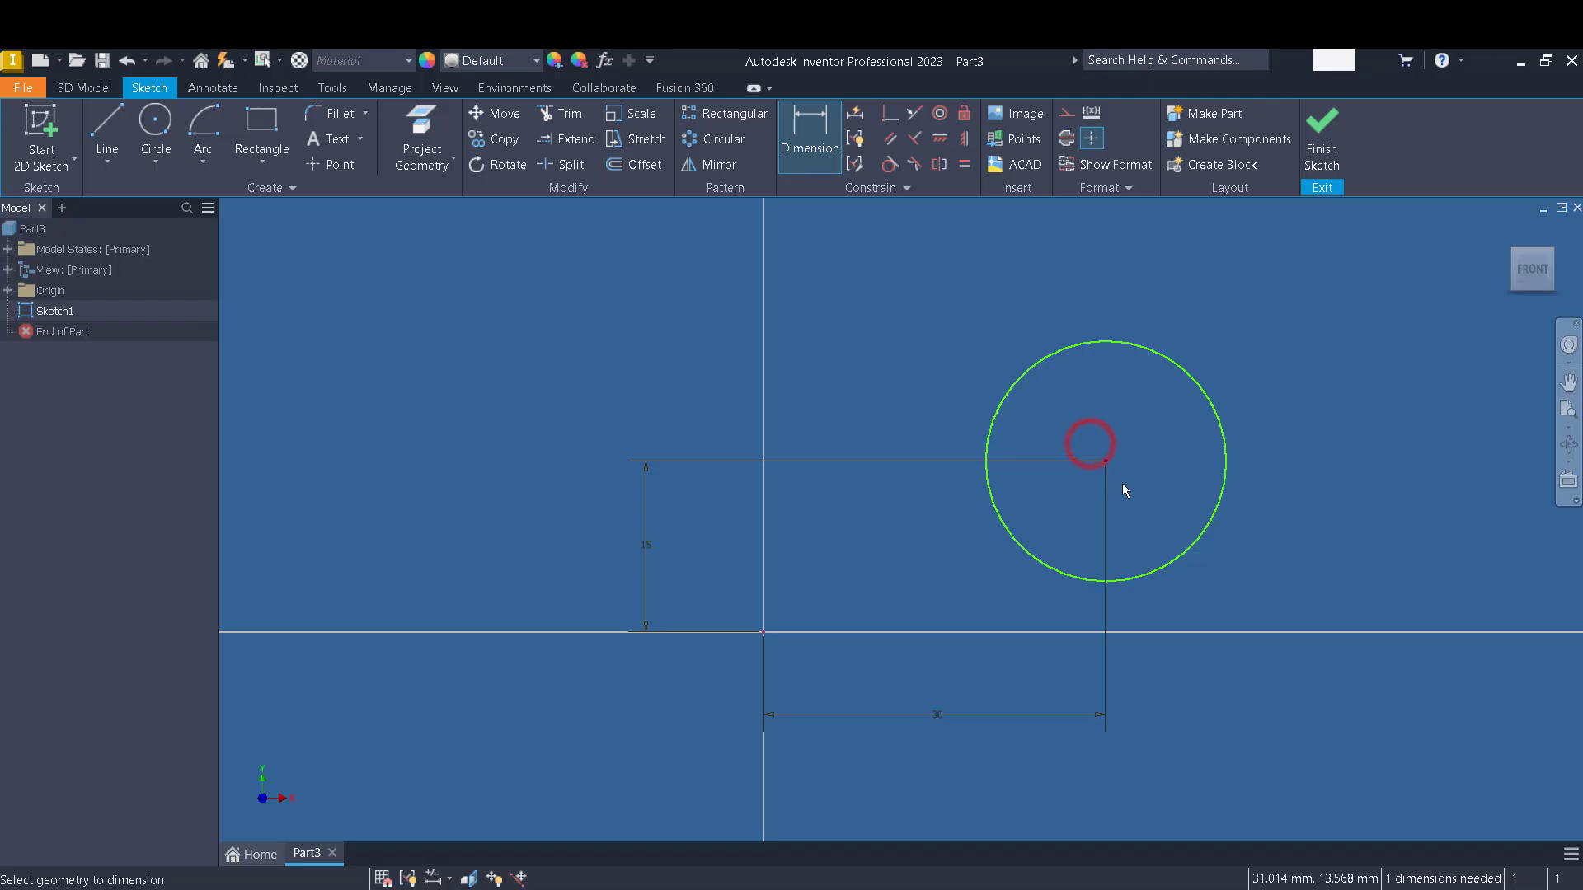
left_click(1101, 456)
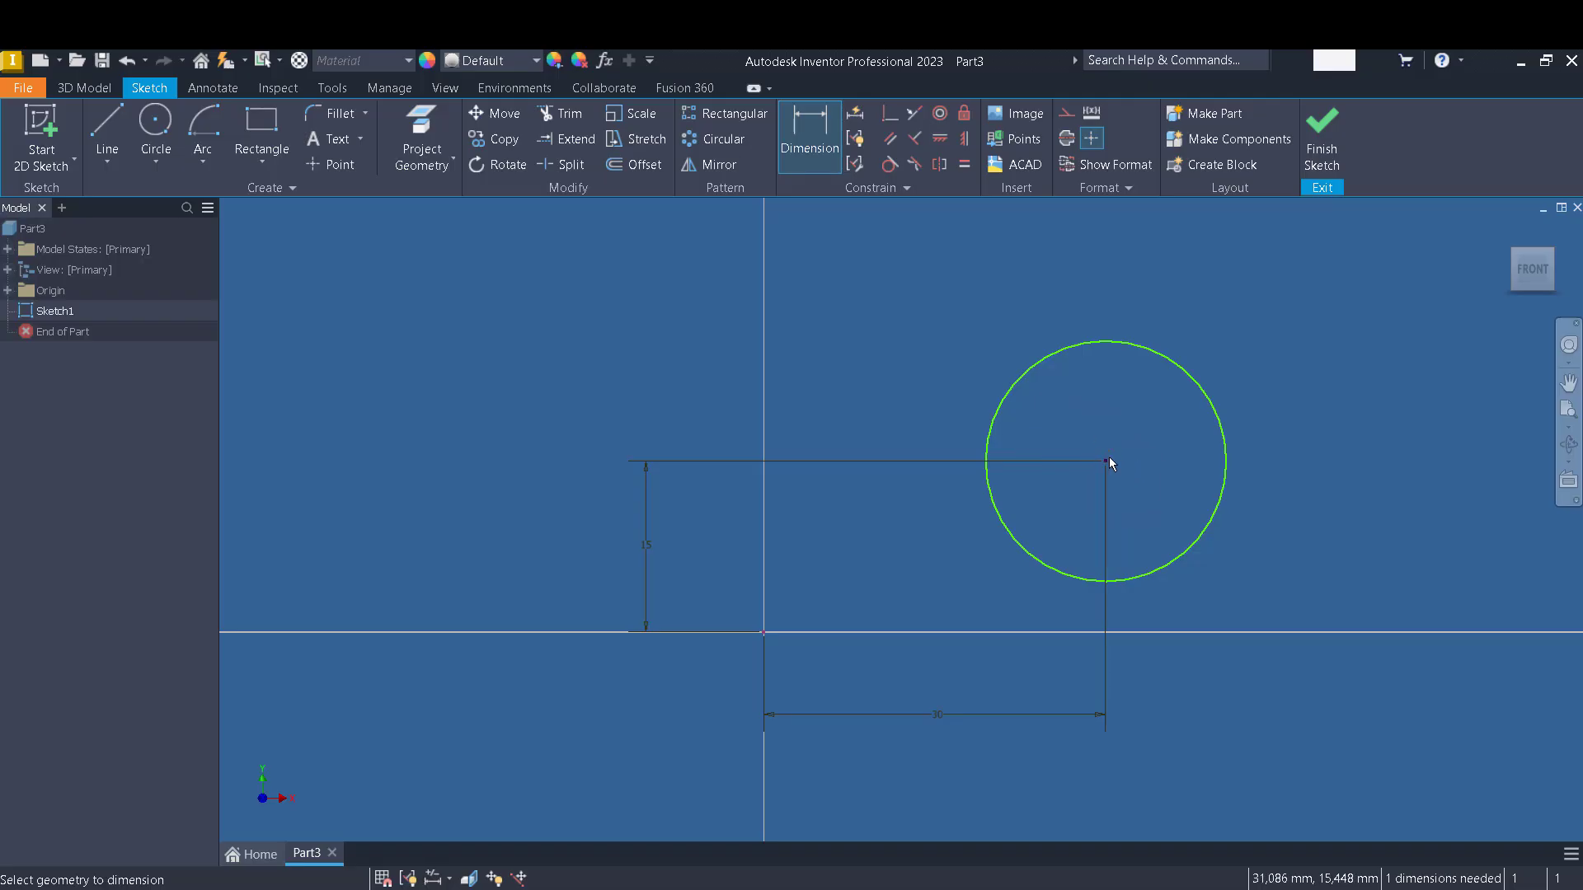
scroll(1158, 506, "down", 1)
mouse_move(1158, 506)
middle_mouse_down()
mouse_move(1156, 429)
mouse_move(1199, 522)
middle_mouse_up()
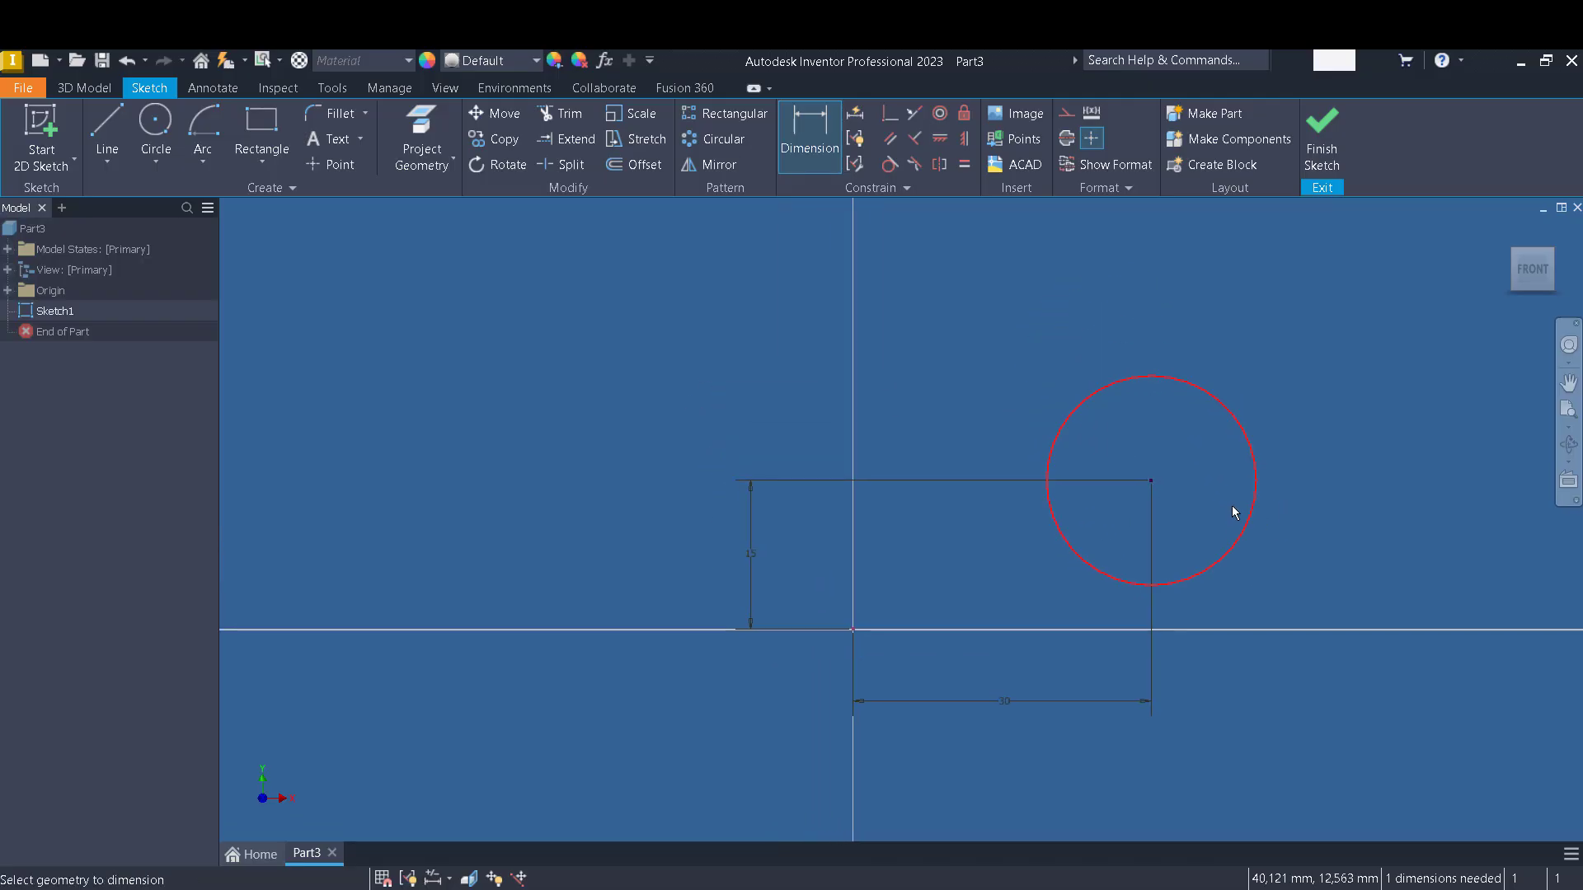
left_click(1151, 480)
left_click(1151, 482)
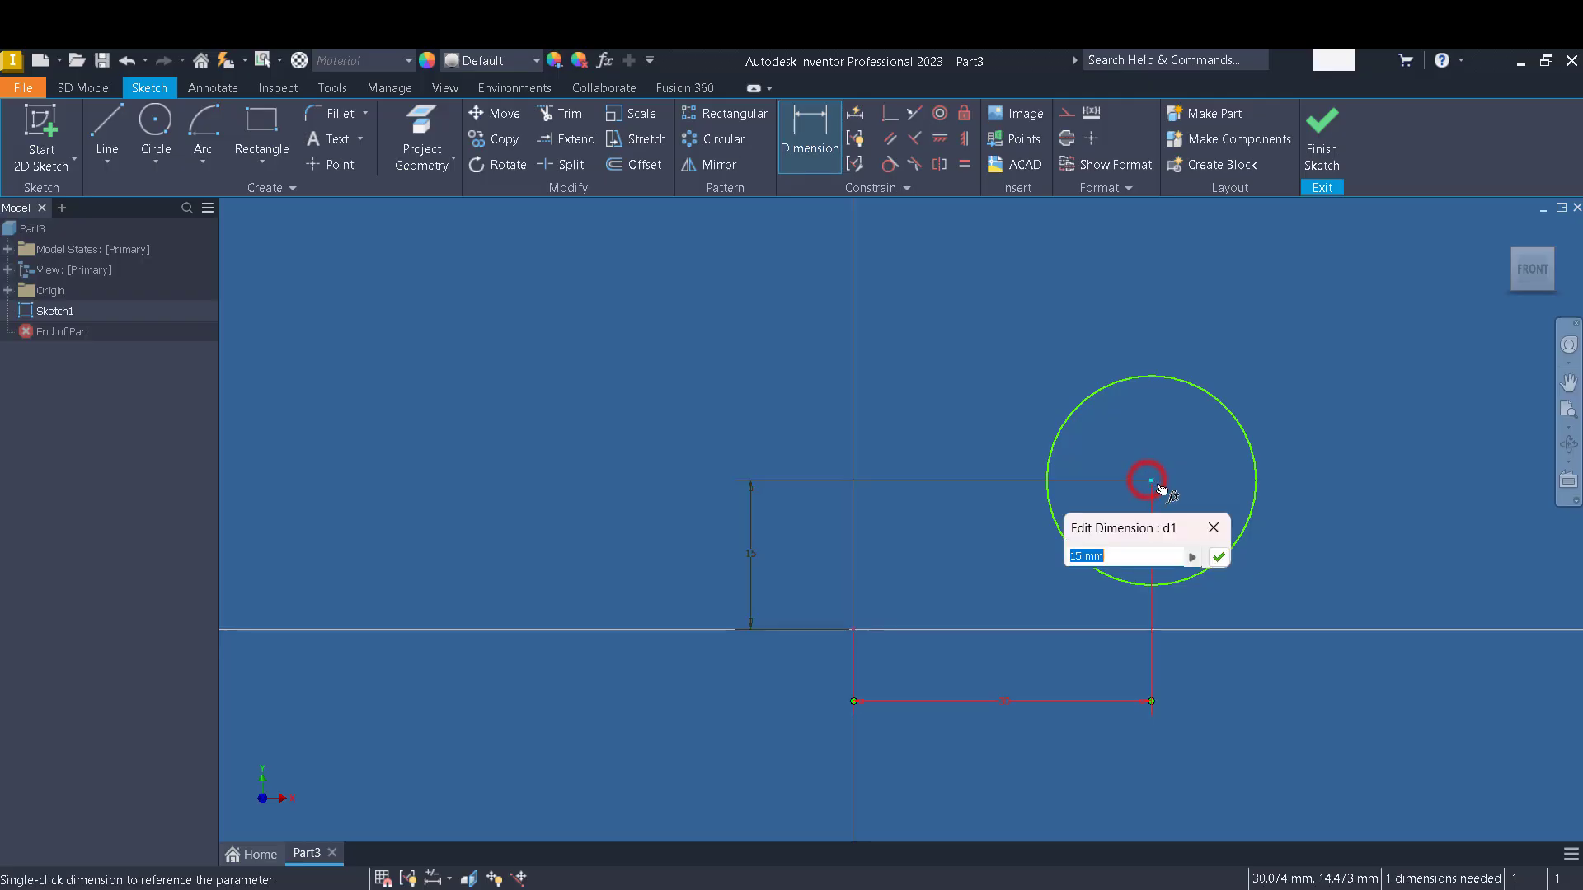
key("Return")
key("Escape")
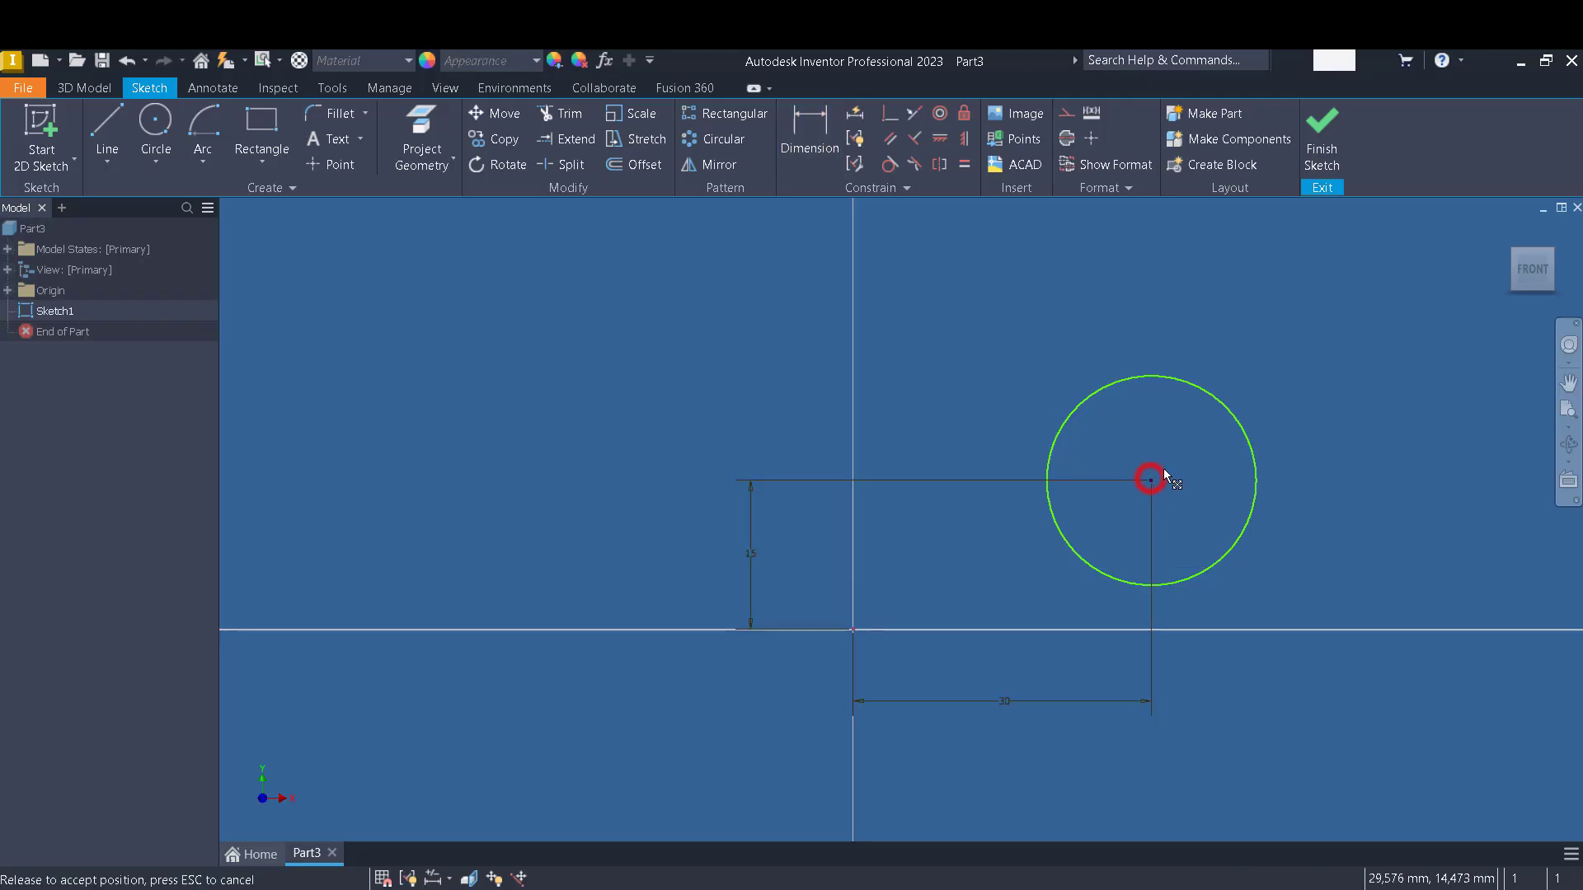
mouse_move(1154, 478)
left_mouse_down()
mouse_move(1159, 459)
mouse_move(1125, 512)
left_mouse_up()
scroll(1125, 512, "up", 2)
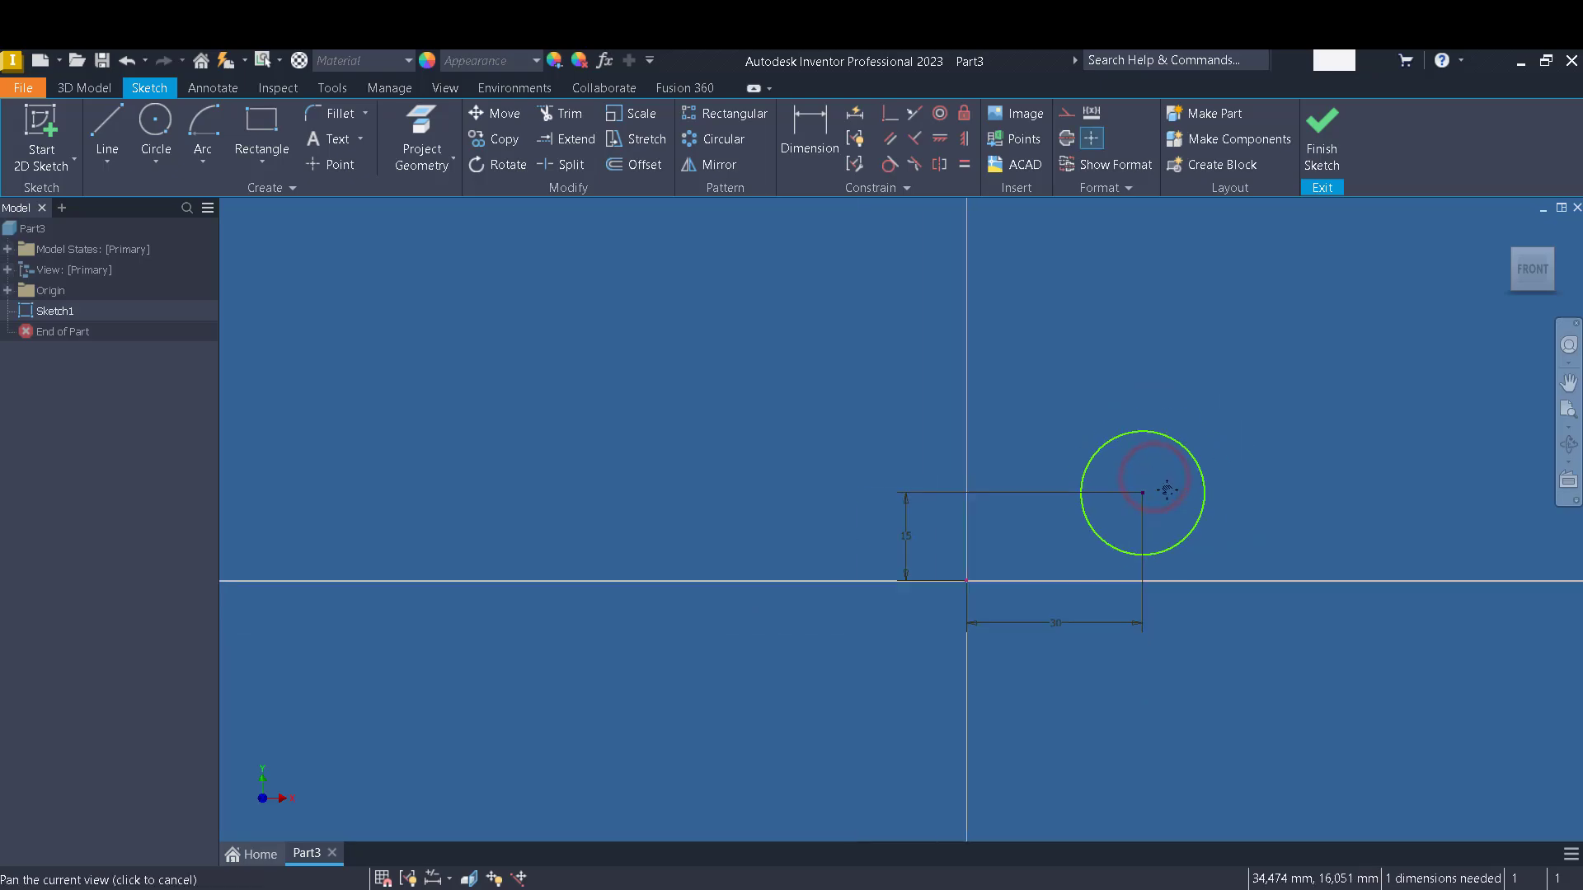
mouse_move(1191, 455)
left_mouse_down()
mouse_move(1238, 414)
mouse_move(1175, 470)
mouse_move(1261, 413)
mouse_move(1163, 486)
mouse_move(1227, 442)
mouse_move(1161, 463)
left_mouse_up()
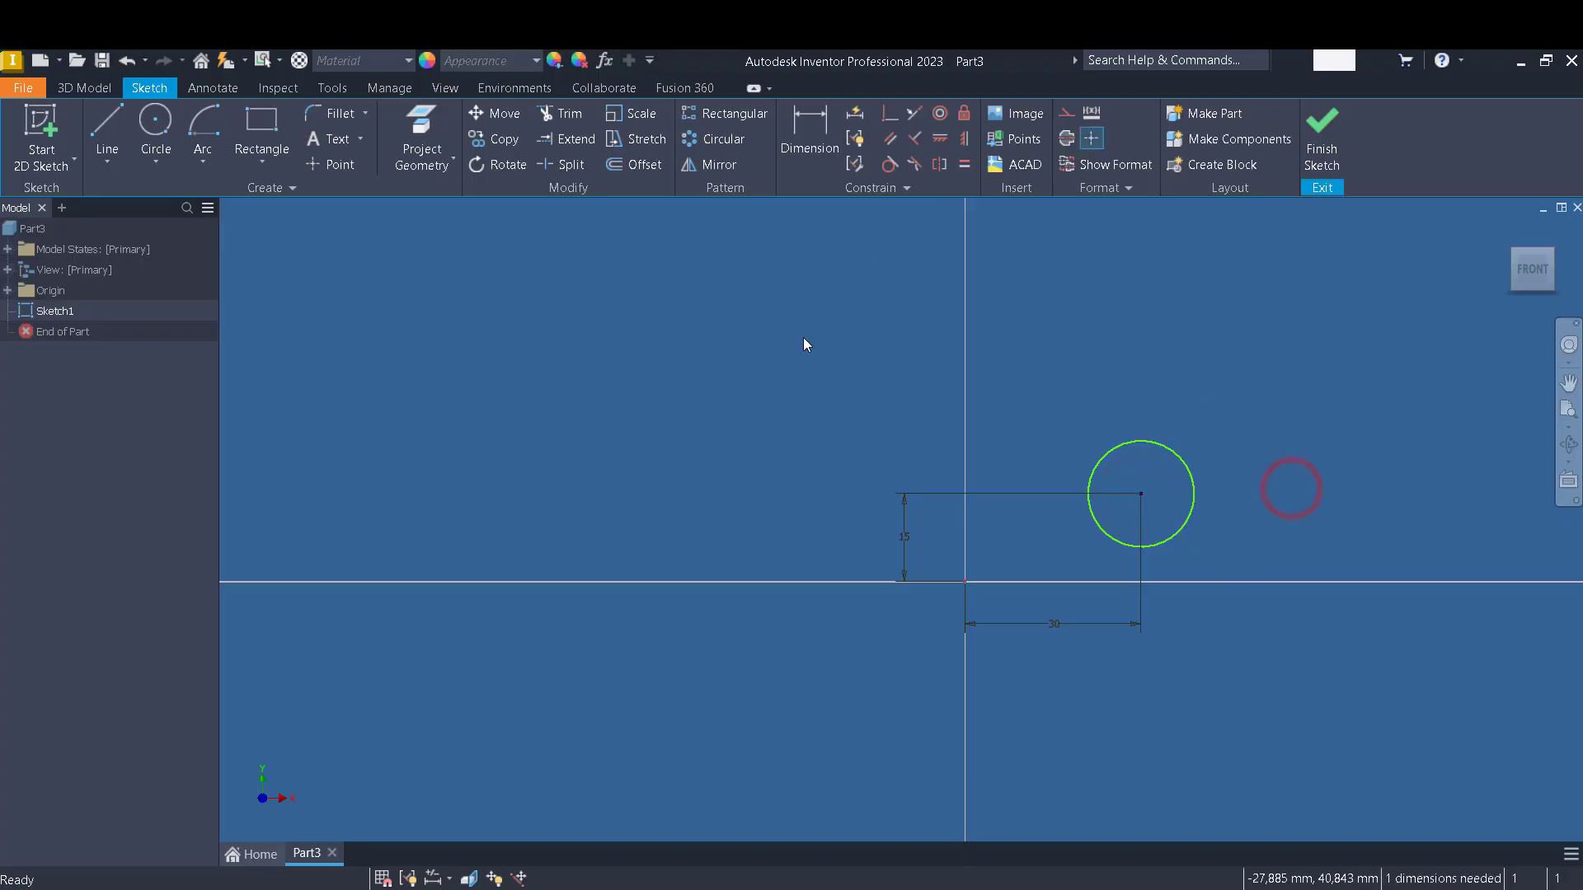
left_click(819, 122)
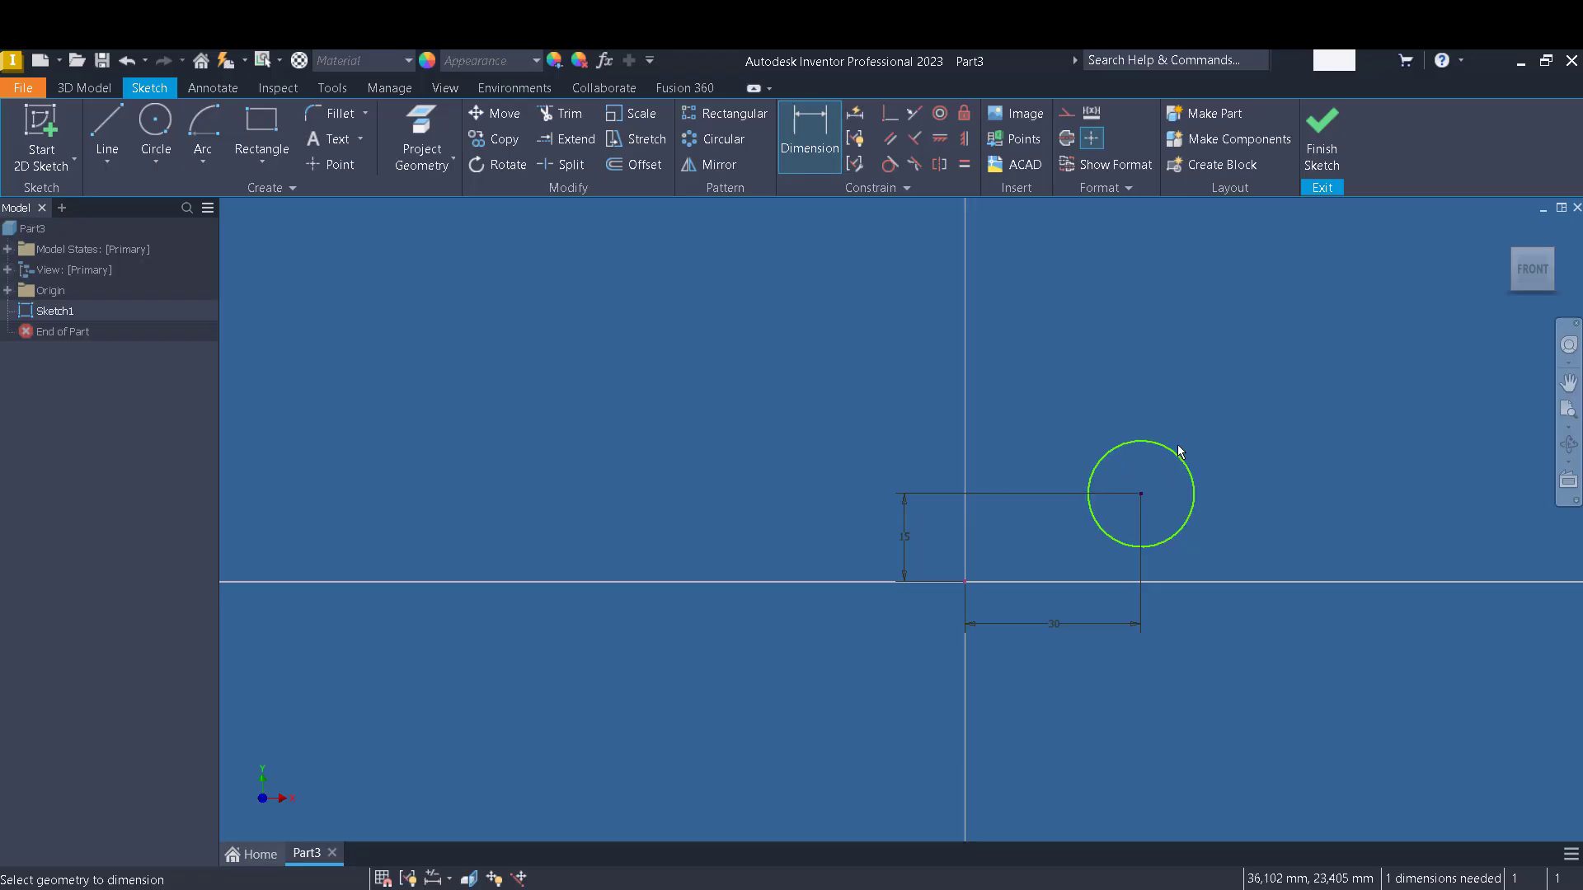
scroll(1185, 460, "up", 3)
scroll(1156, 459, "up", 4)
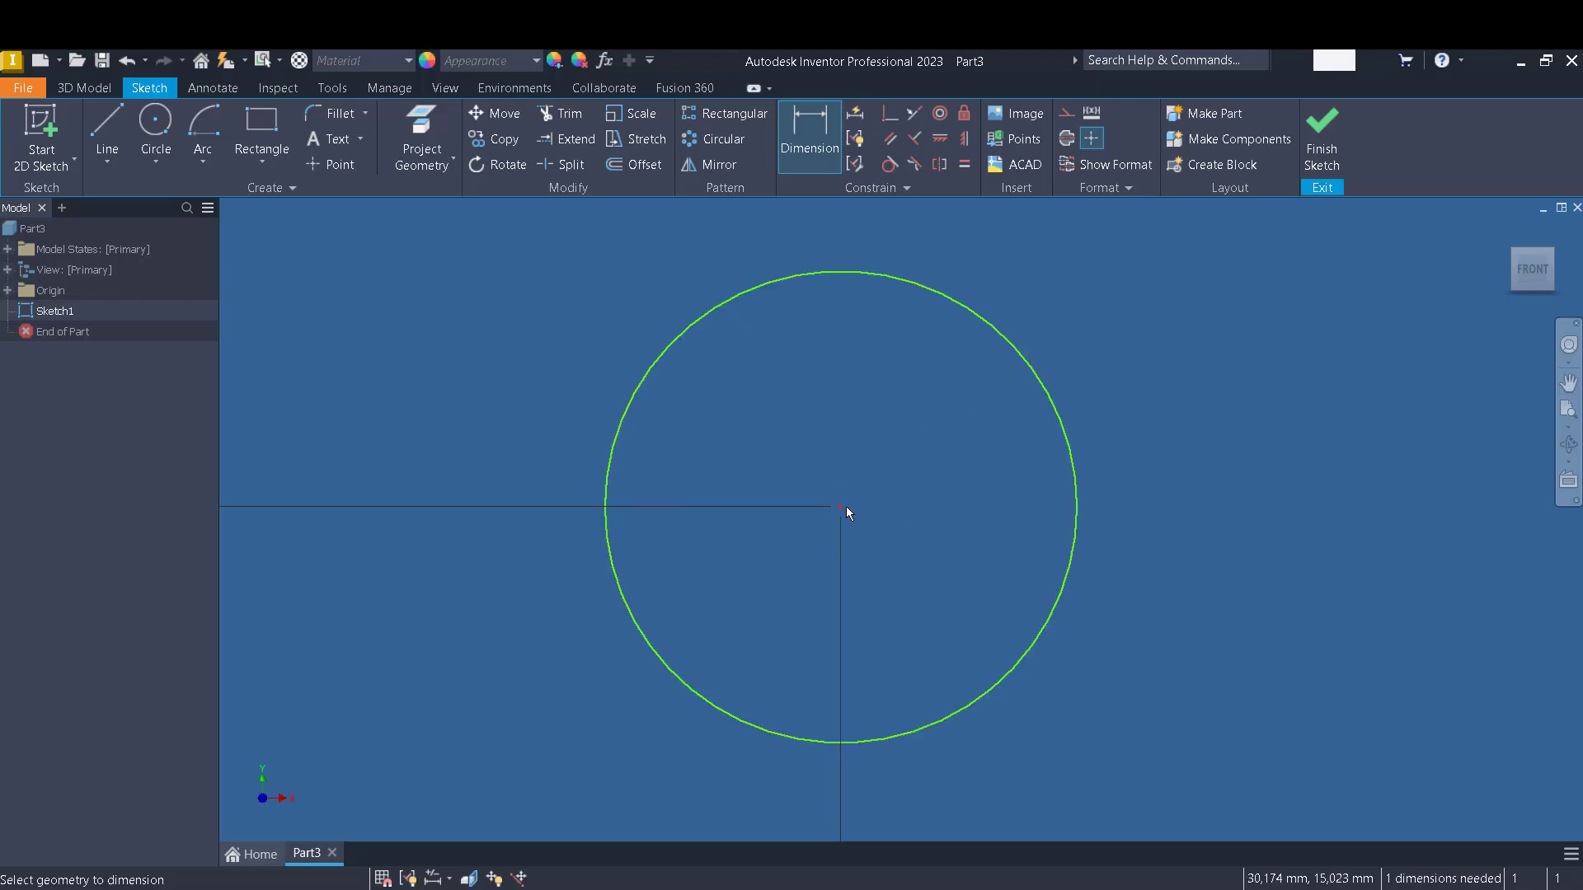
key("l")
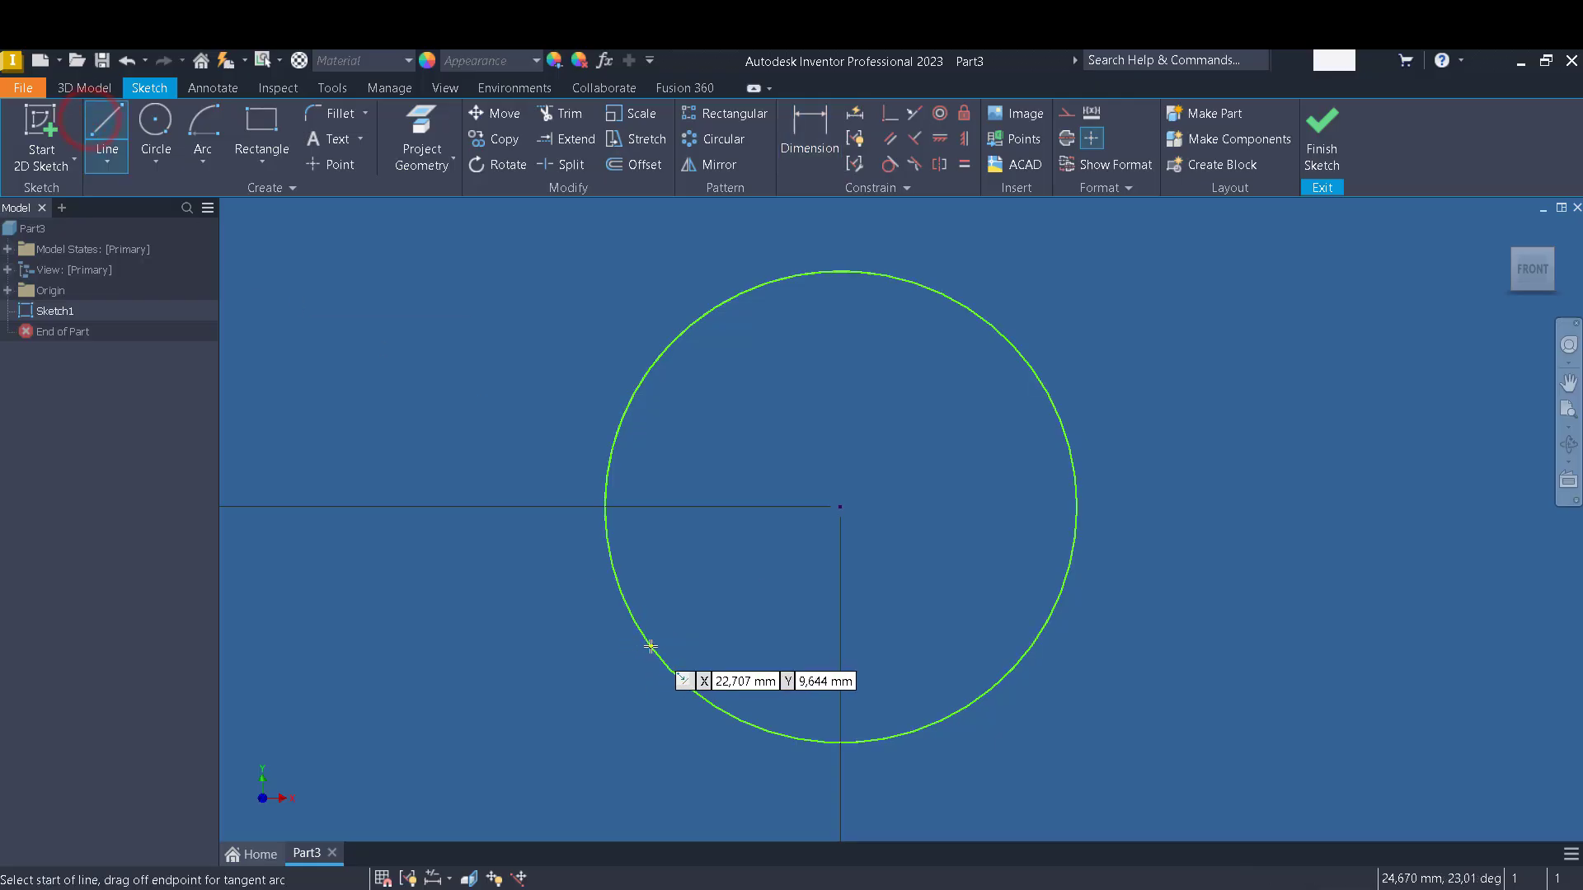
left_click(650, 647)
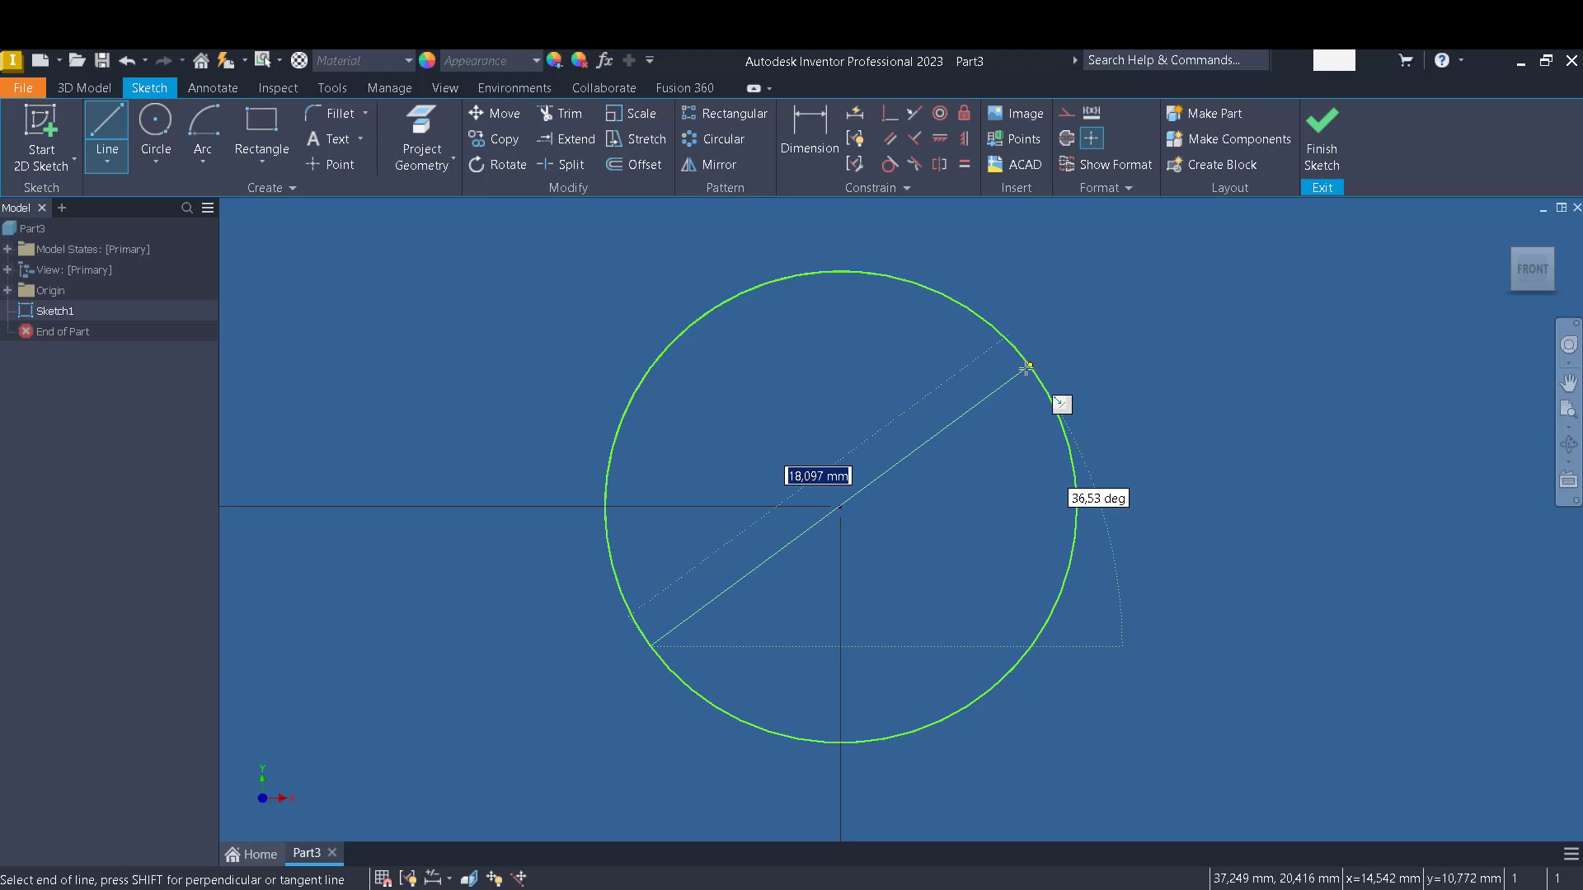
key("Escape")
Dimension the circle's diameter as 20 mm.
left_click(825, 127)
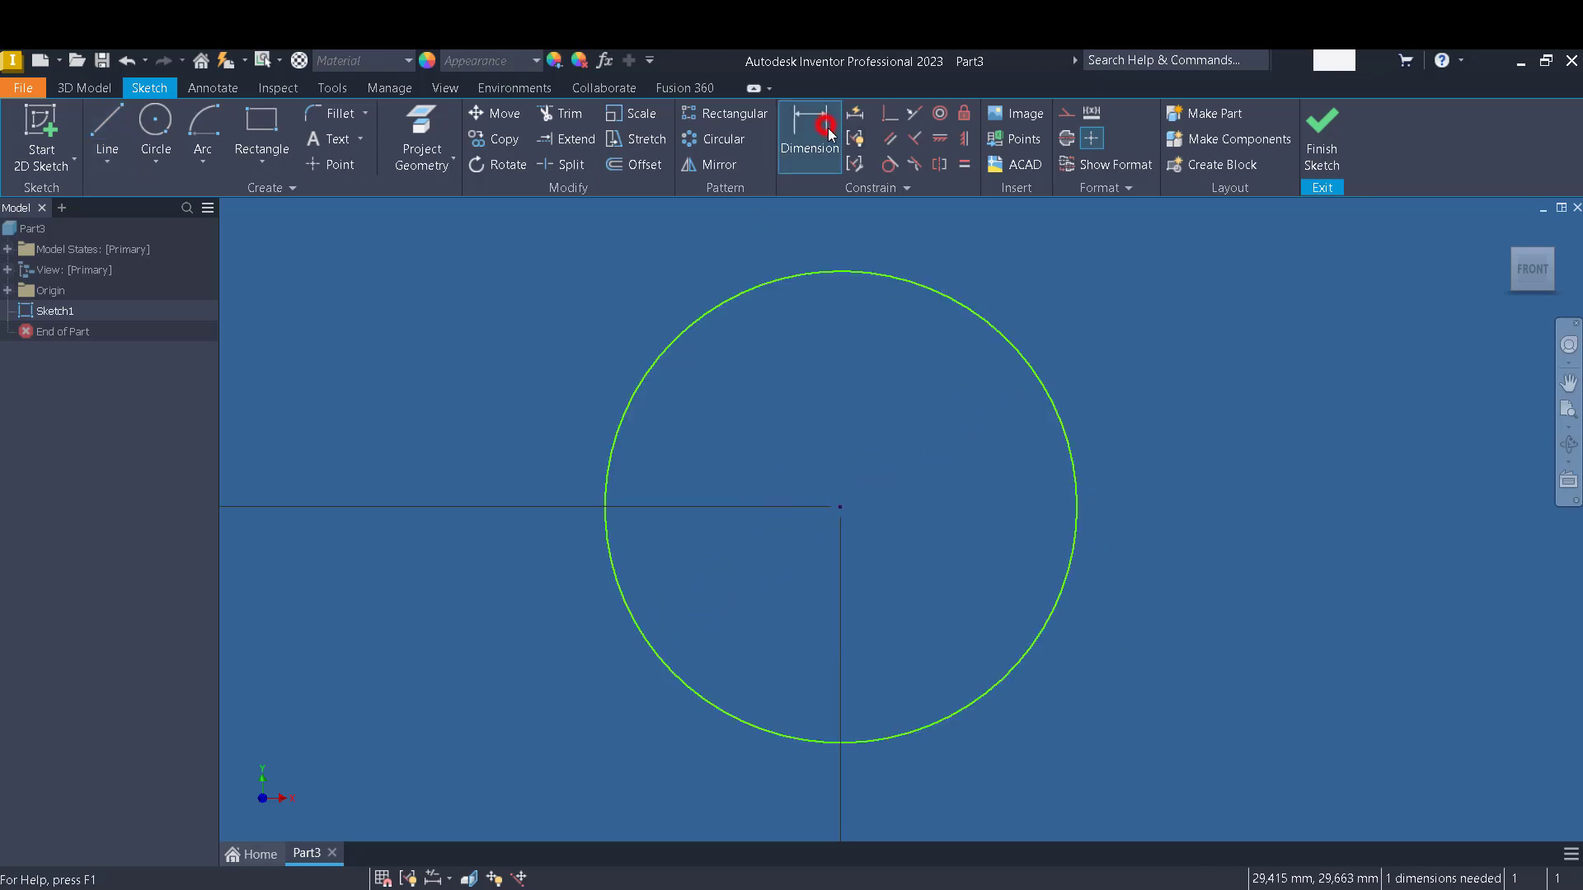
left_click(971, 314)
left_click(1030, 256)
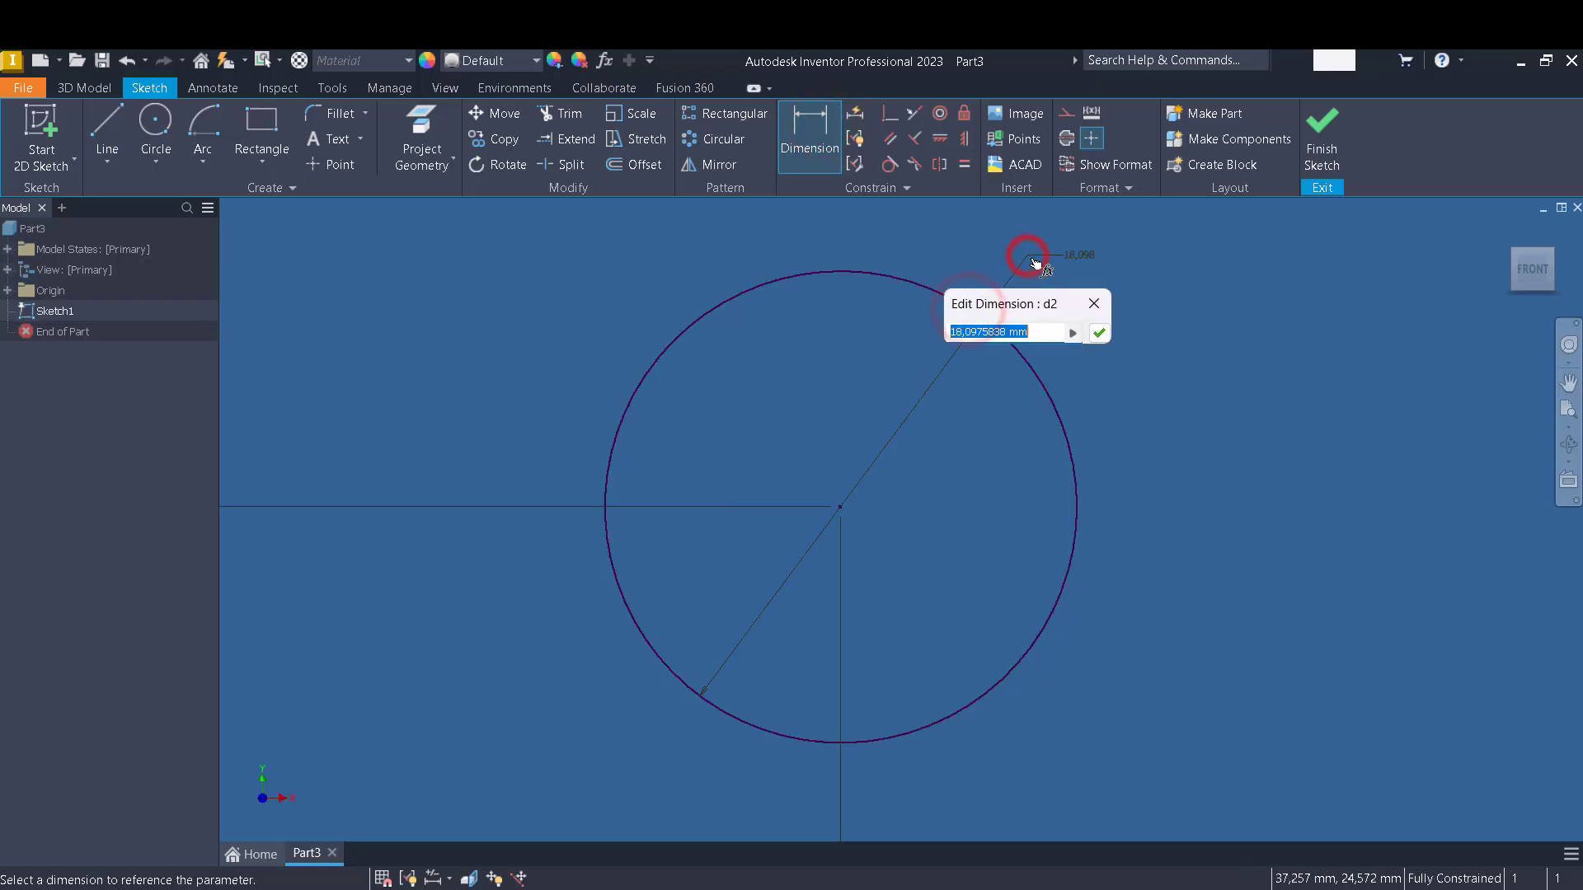
type("20")
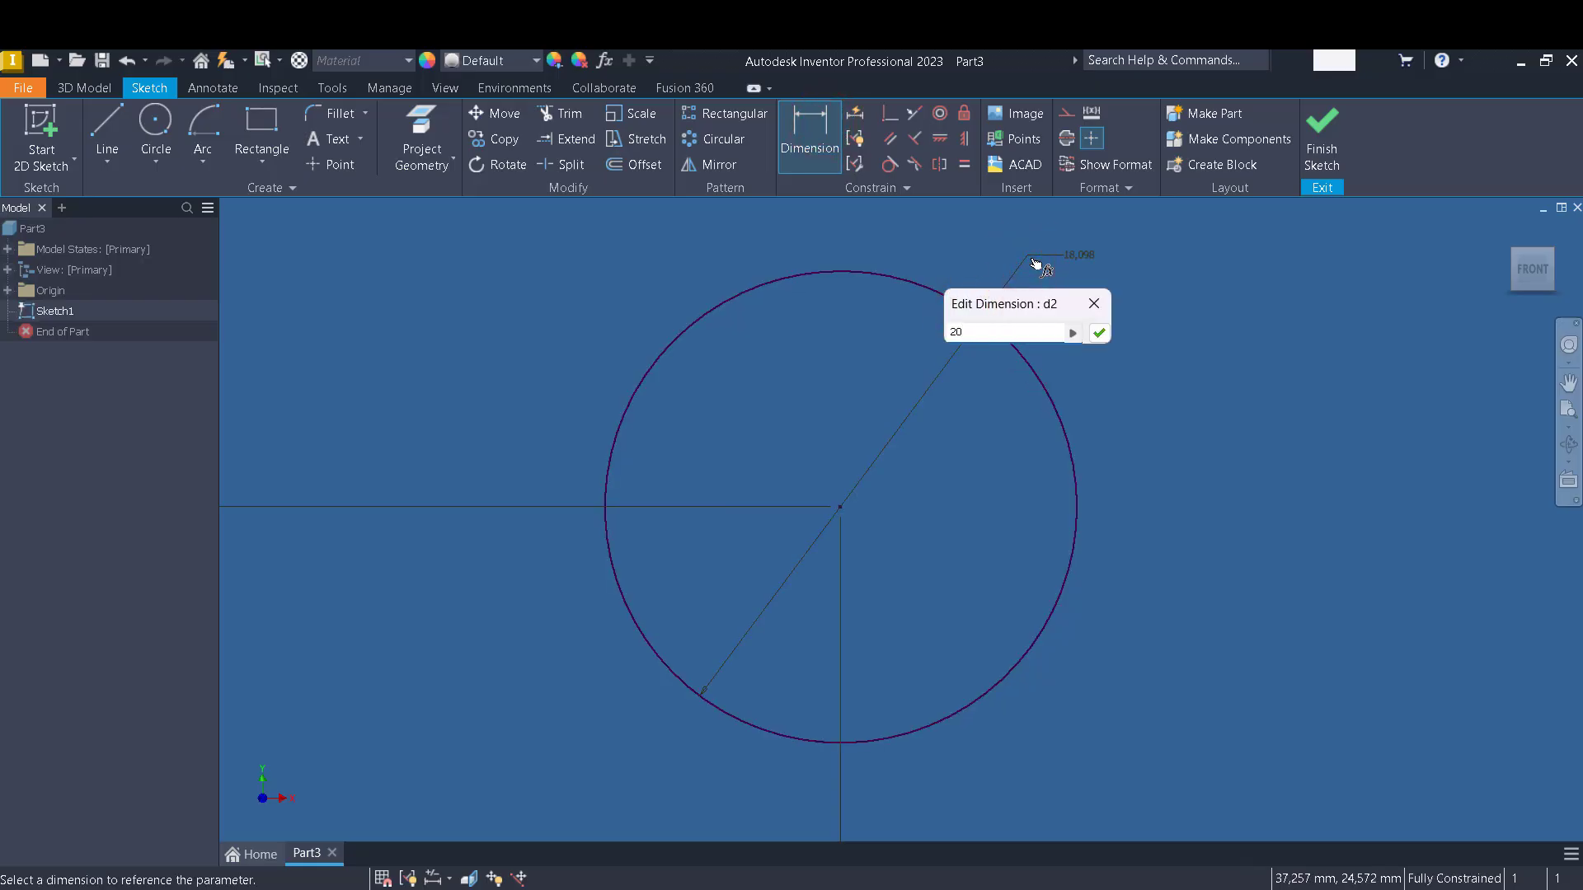
key("Return")
scroll(1071, 346, "down", 5)
scroll(1113, 371, "up", 1)
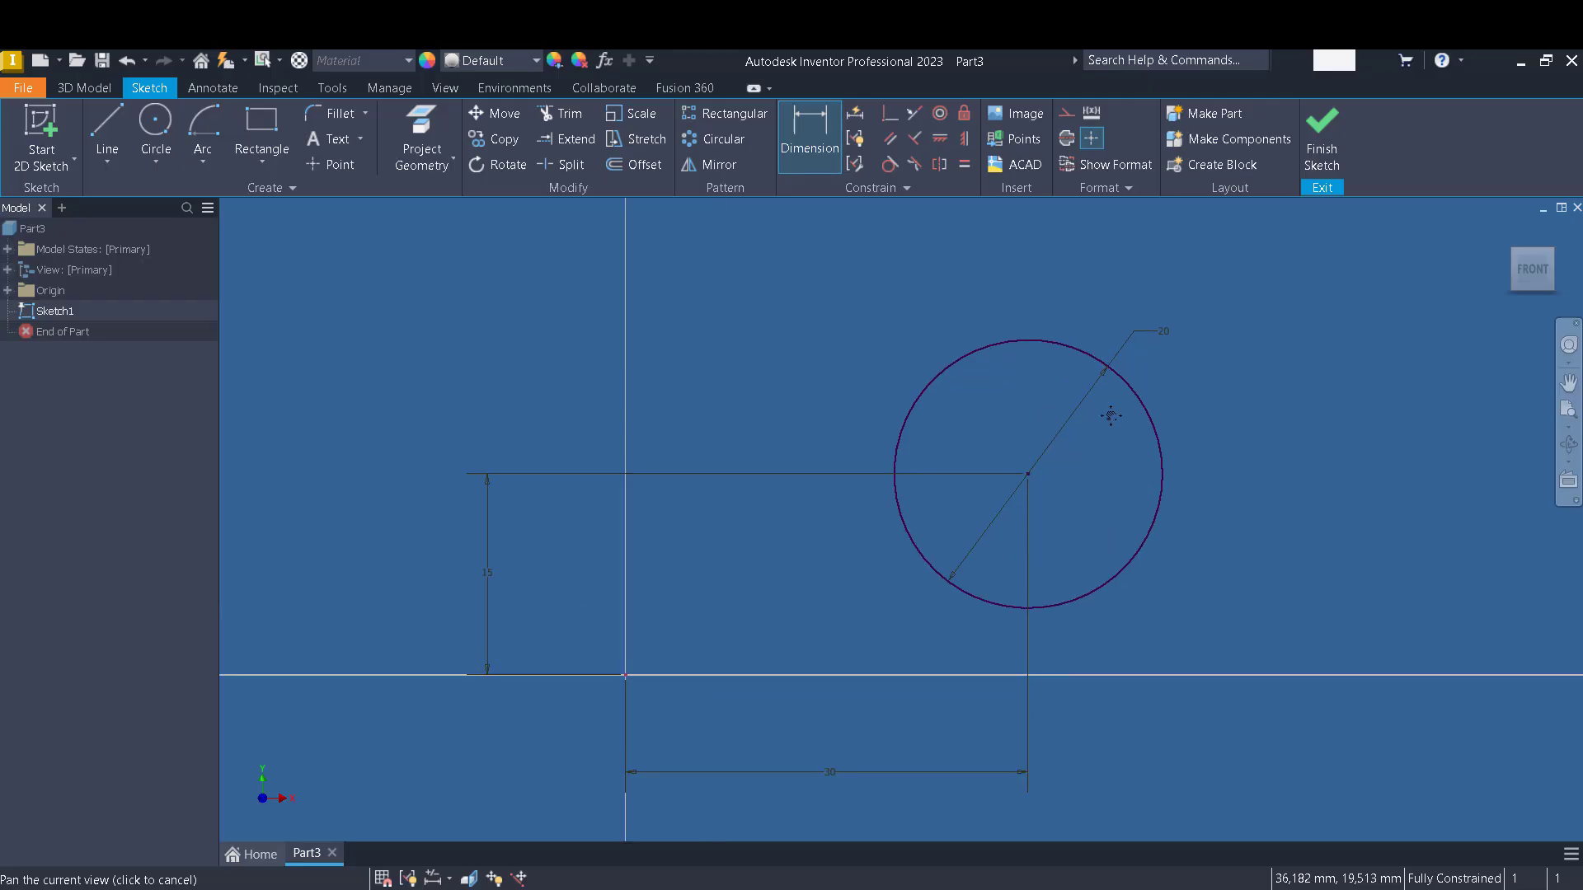
key("Escape")
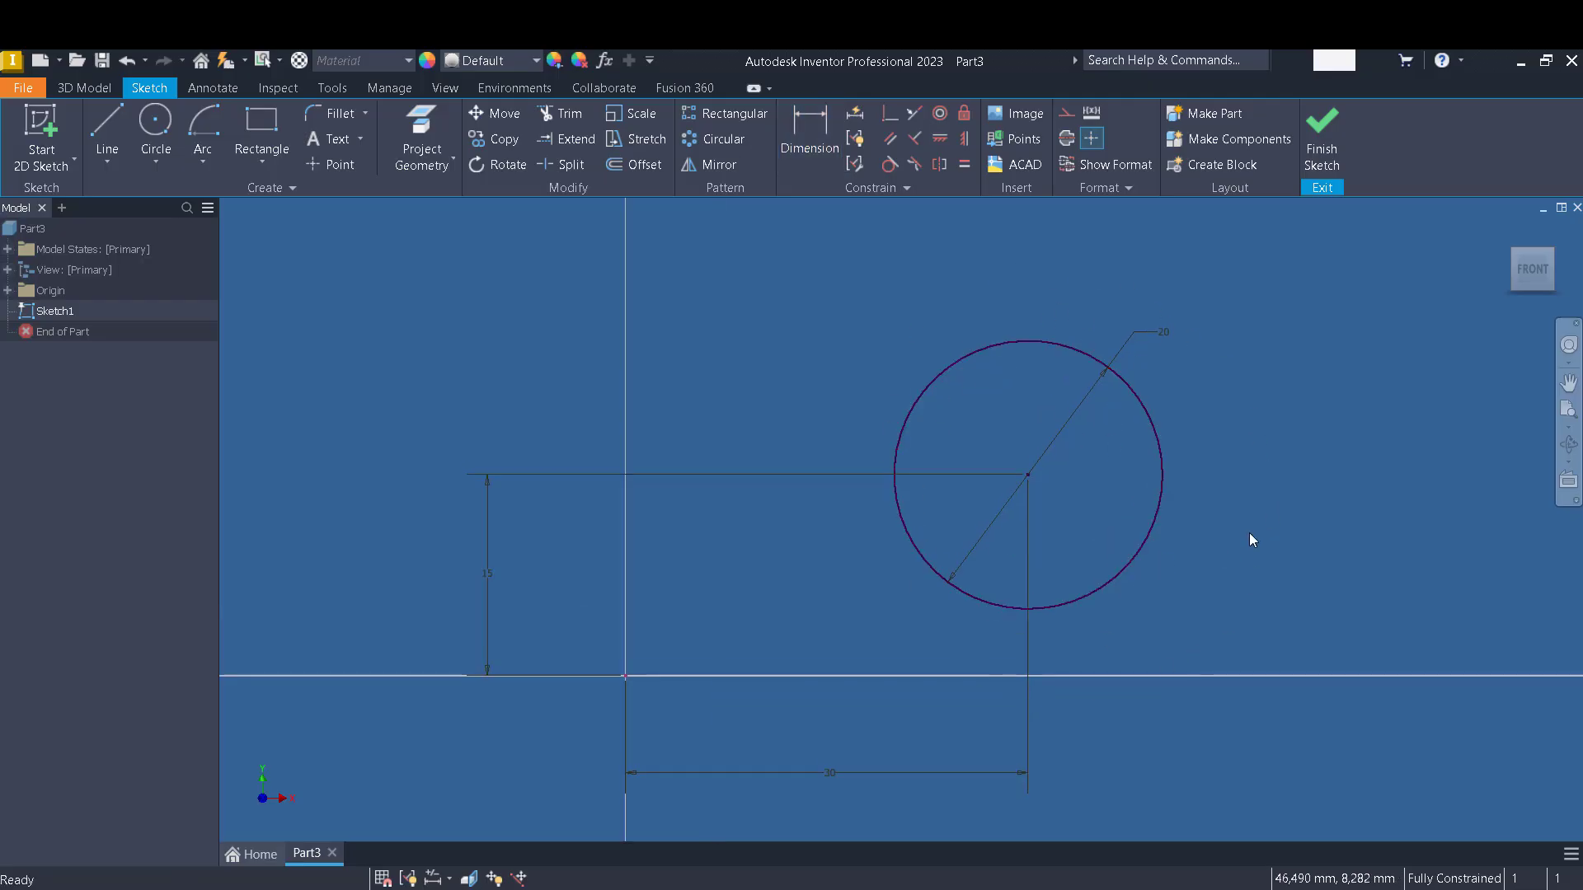
Try to move and resize the fully dimensioned circle by its centre and circumference.
left_click(1034, 477)
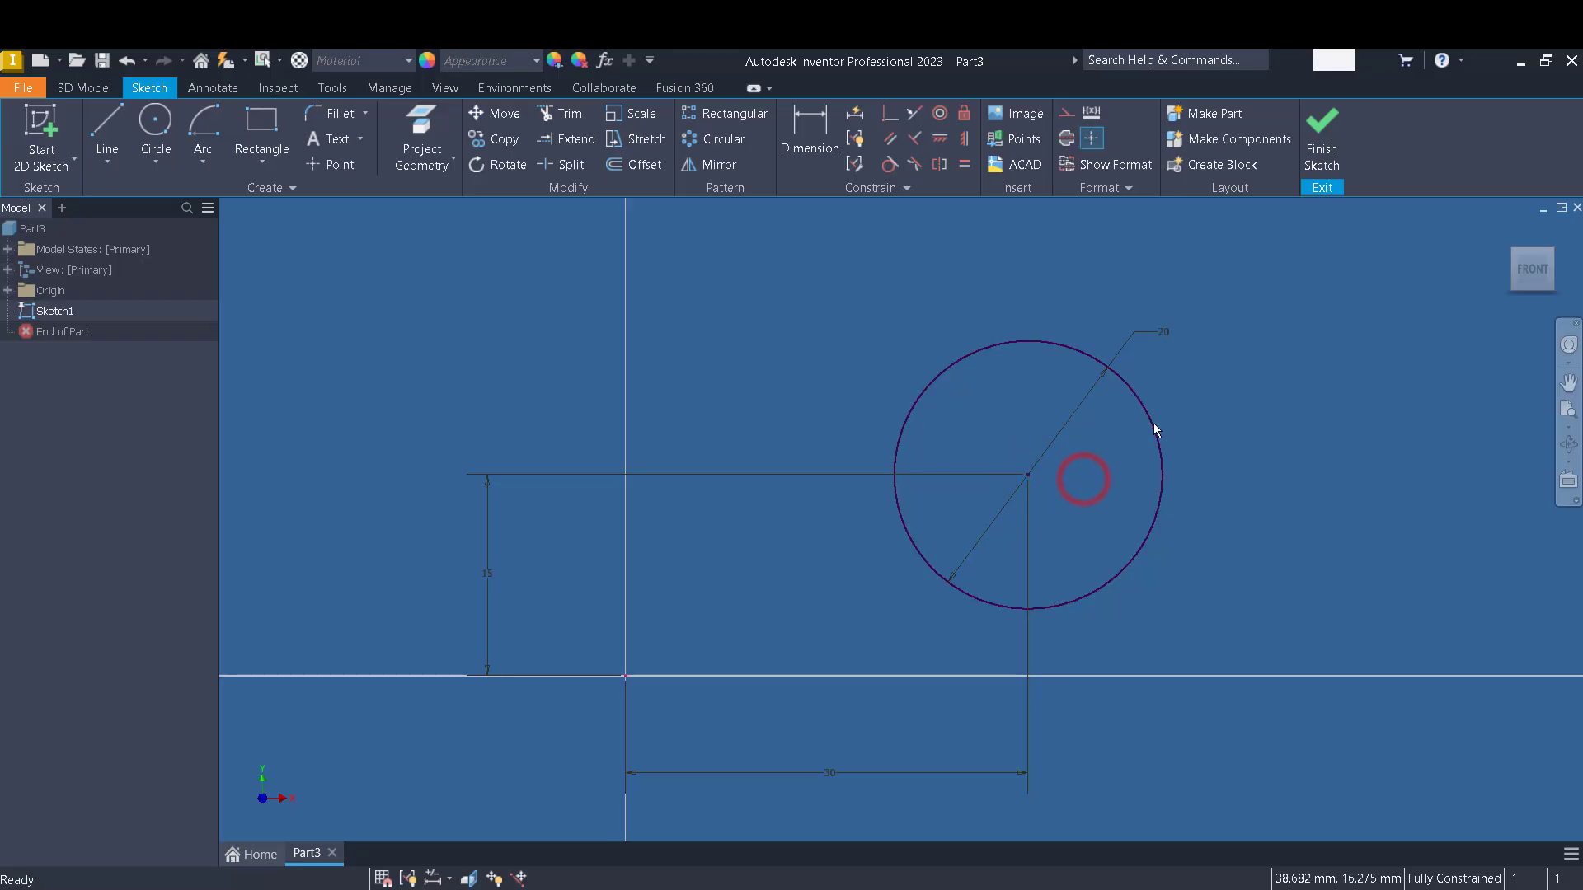
left_click(1140, 394)
key("Escape")
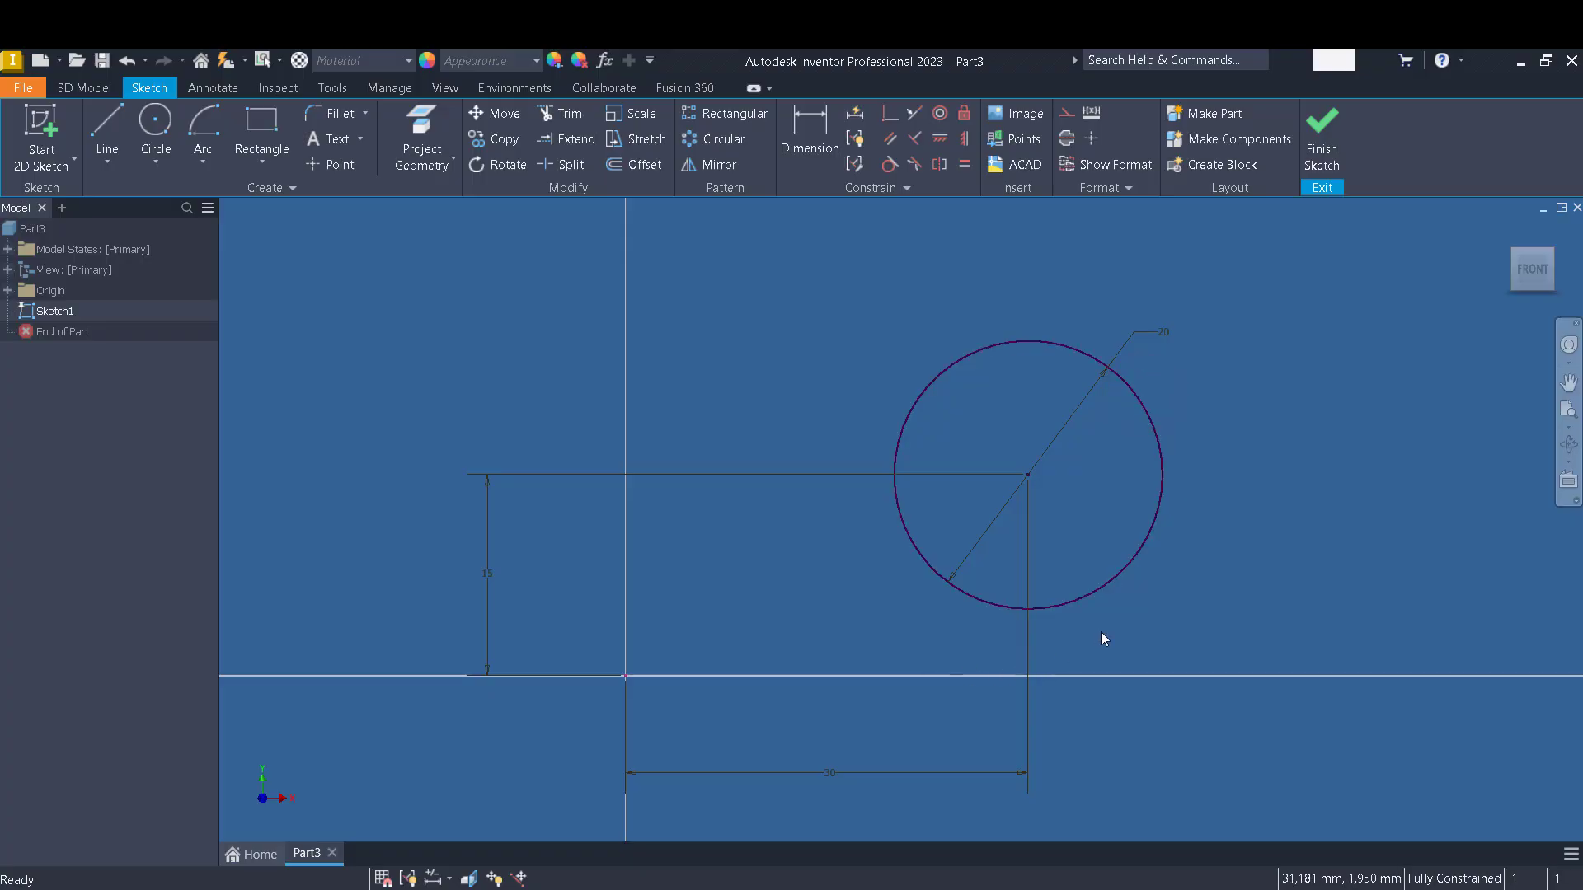
left_click(1171, 614)
middle_click_drag(1137, 598, 1100, 593)
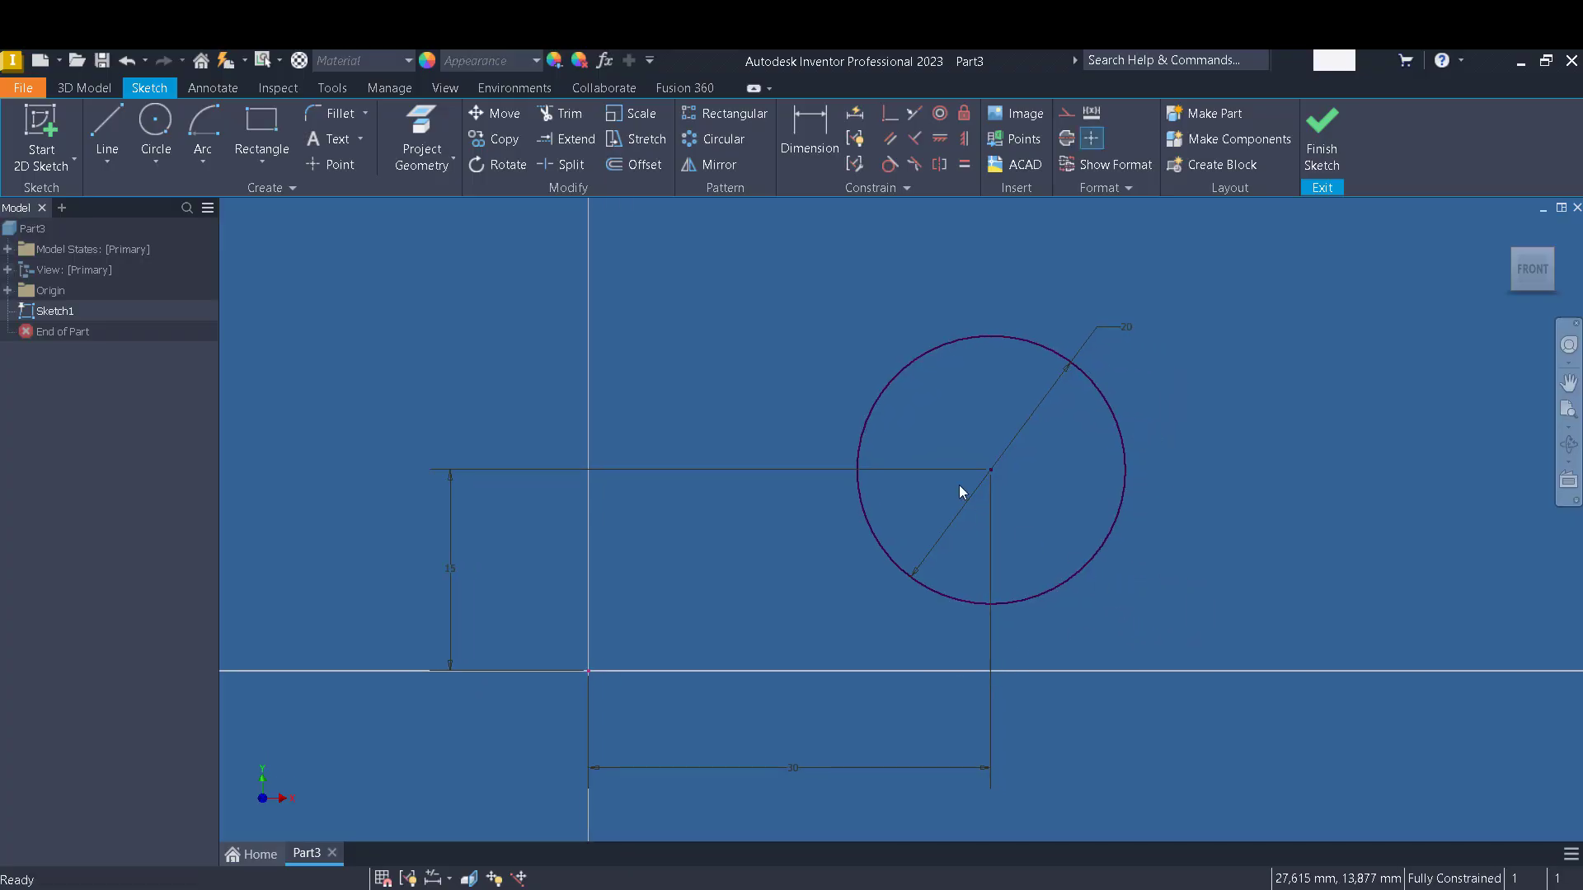
left_click(1003, 338)
left_click(1117, 390)
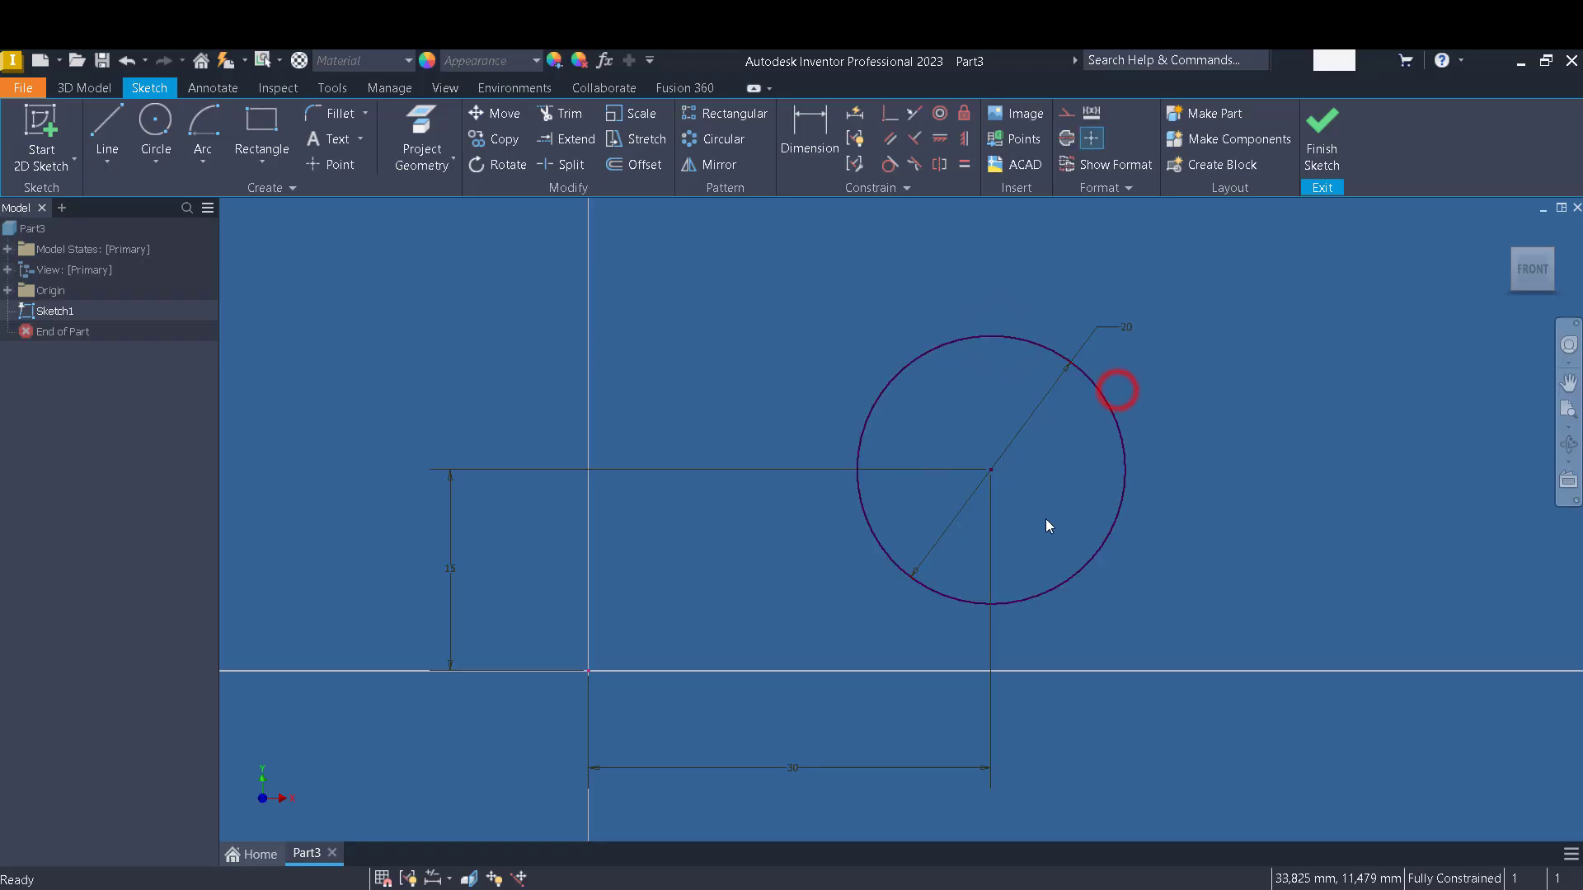
Reposition the vertical 15 mm dimension between the vertical axis and the circle.
middle_click_drag(1045, 519, 1218, 480)
left_click(623, 532)
left_click_drag(626, 532, 854, 532)
middle_click_drag(887, 601, 1065, 629)
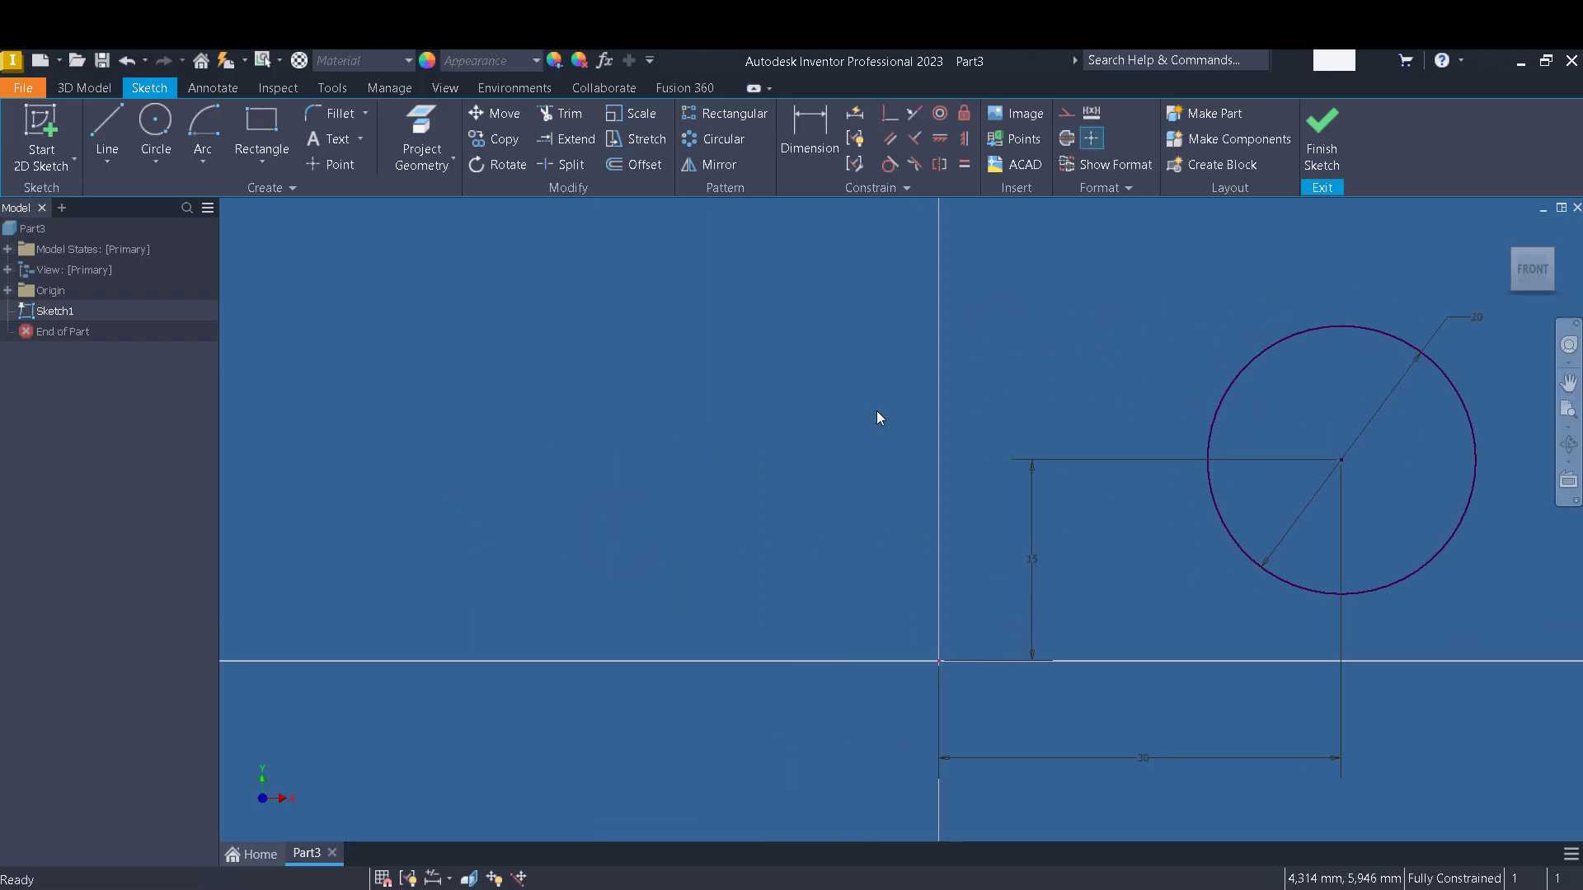
Draw a second circle to the upper left of the origin, slightly smaller than the dimensioned circle.
left_click(168, 132)
left_click(654, 423)
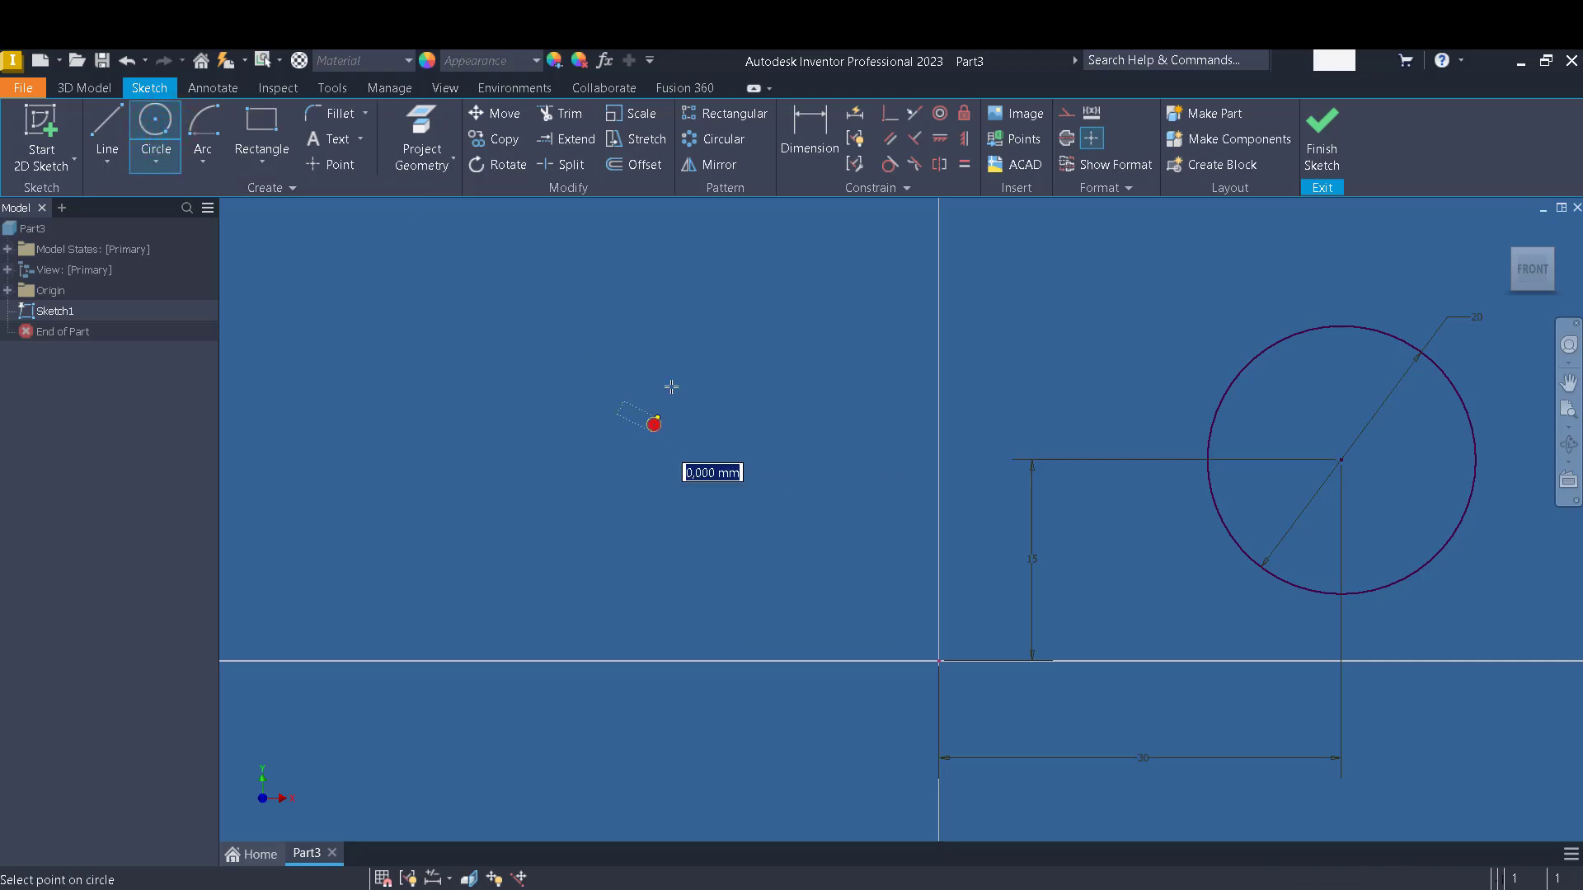
left_click(680, 312)
key("Escape")
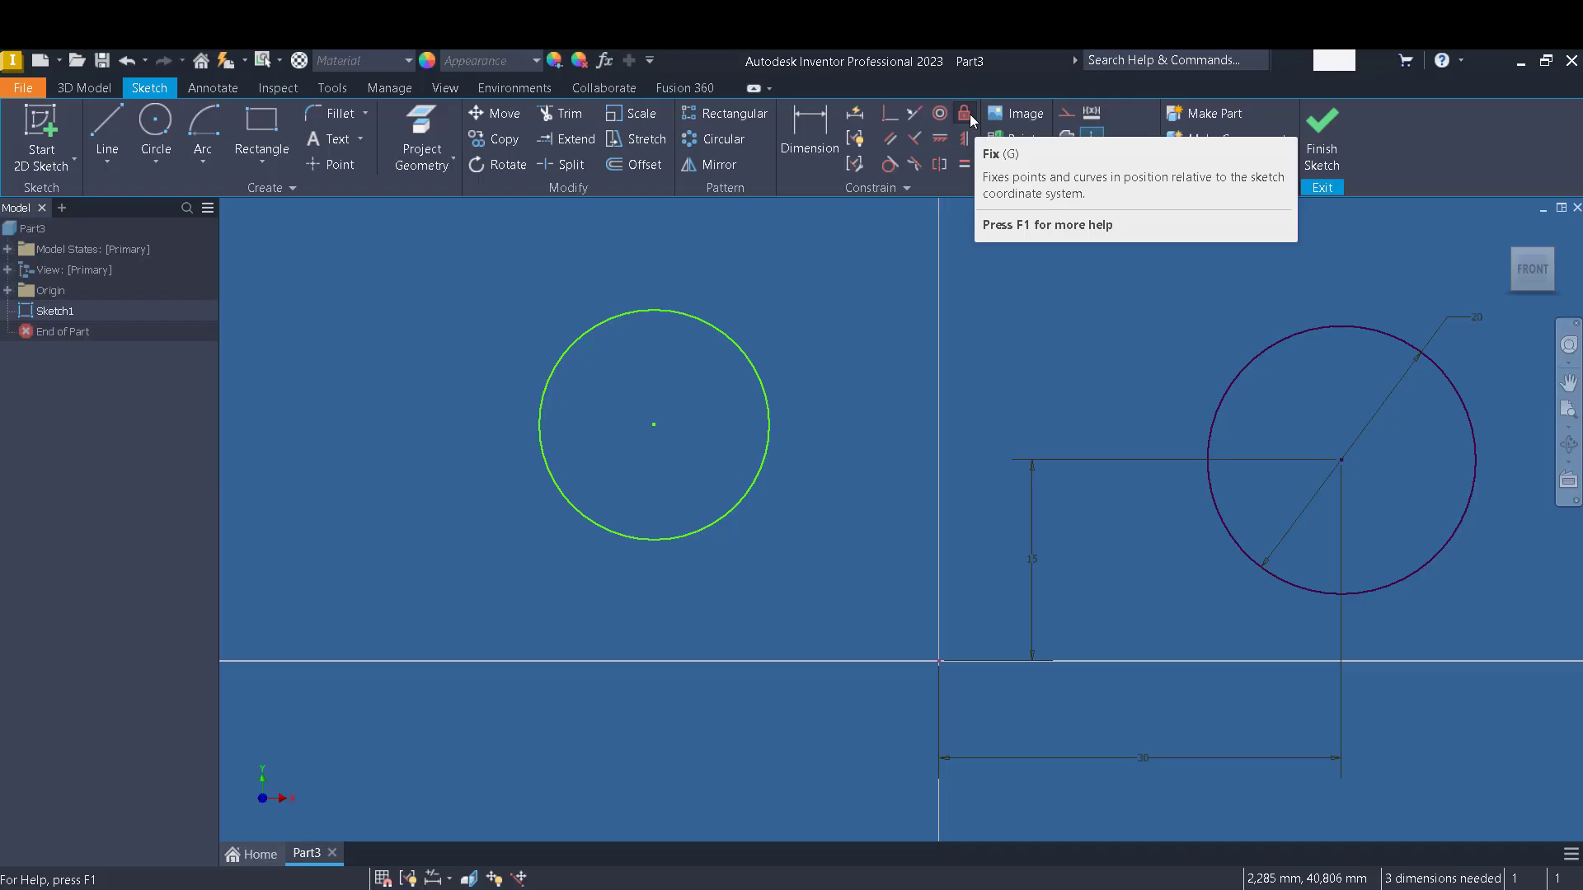
Apply the Fix constraint to the second circle's centre point and circumference.
left_click(654, 426)
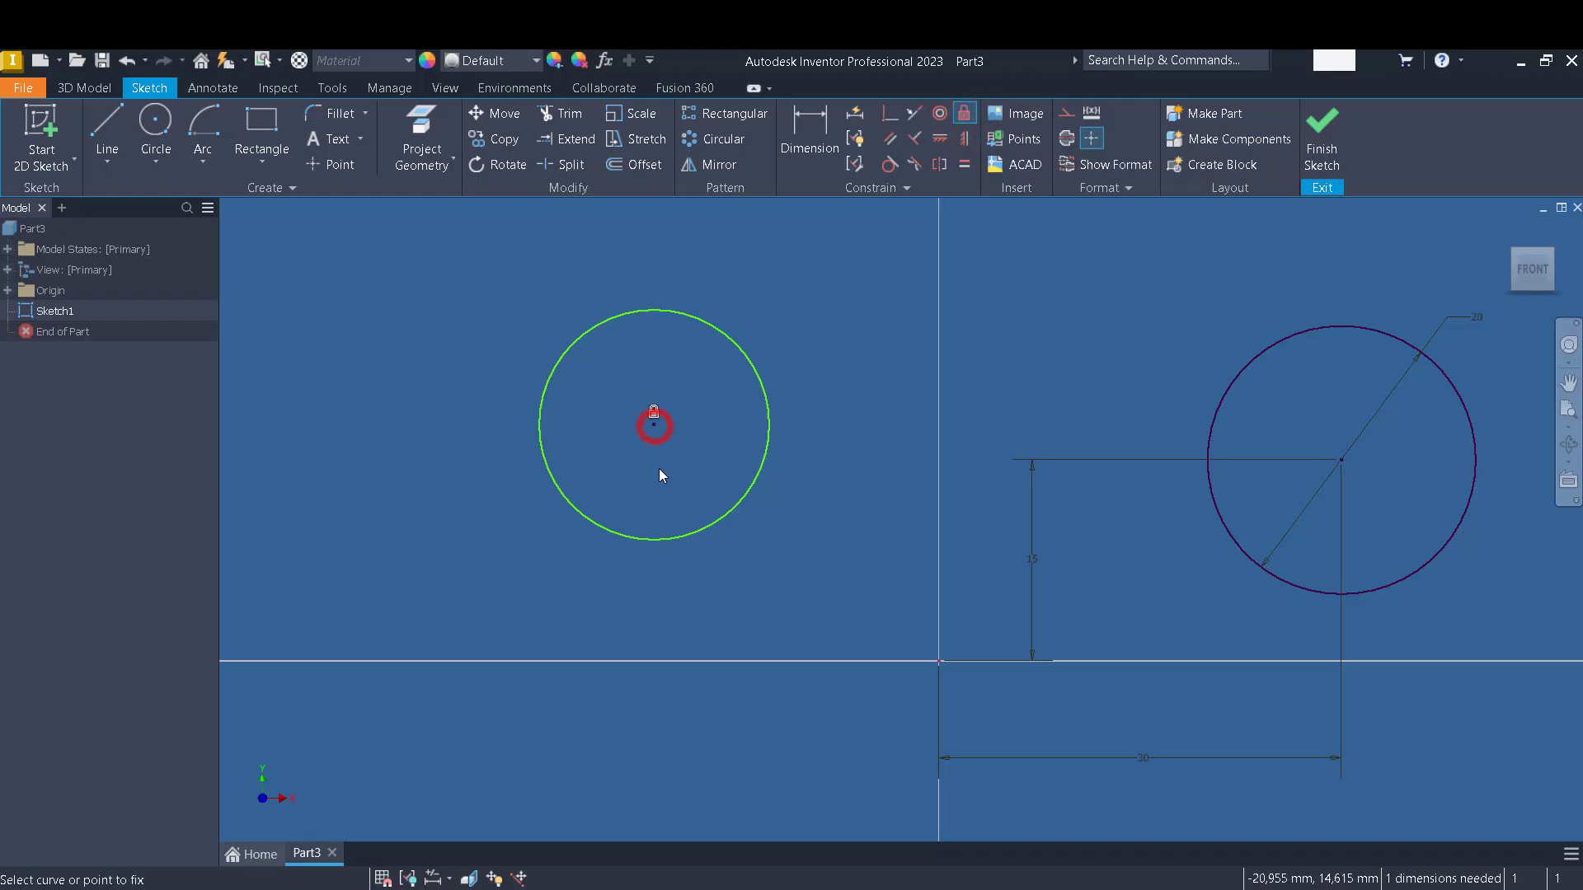
left_click(742, 359)
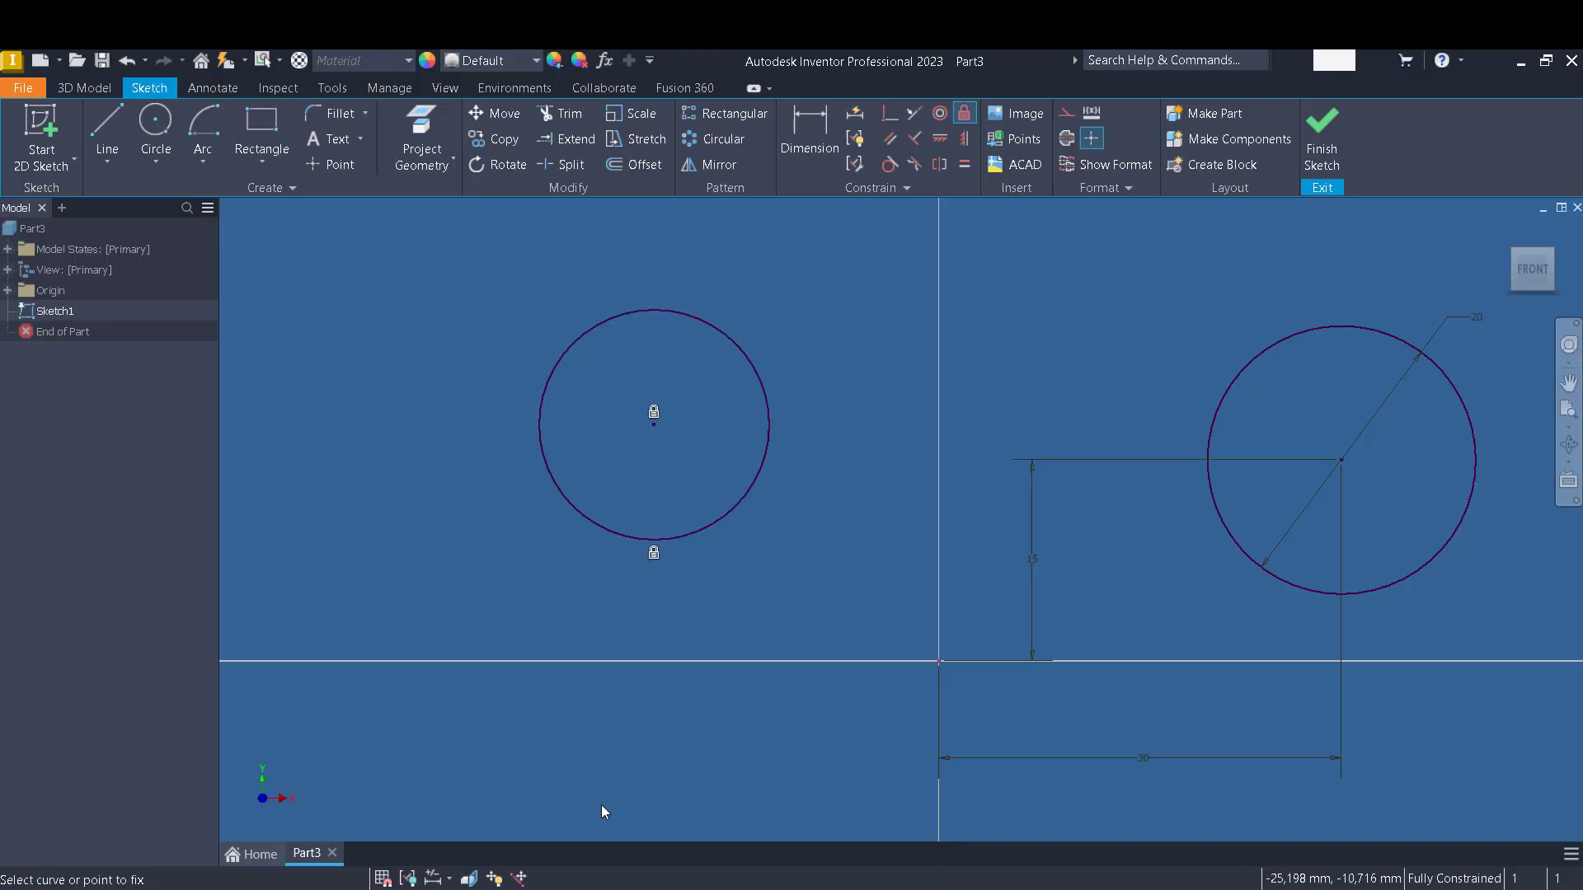
key("Escape")
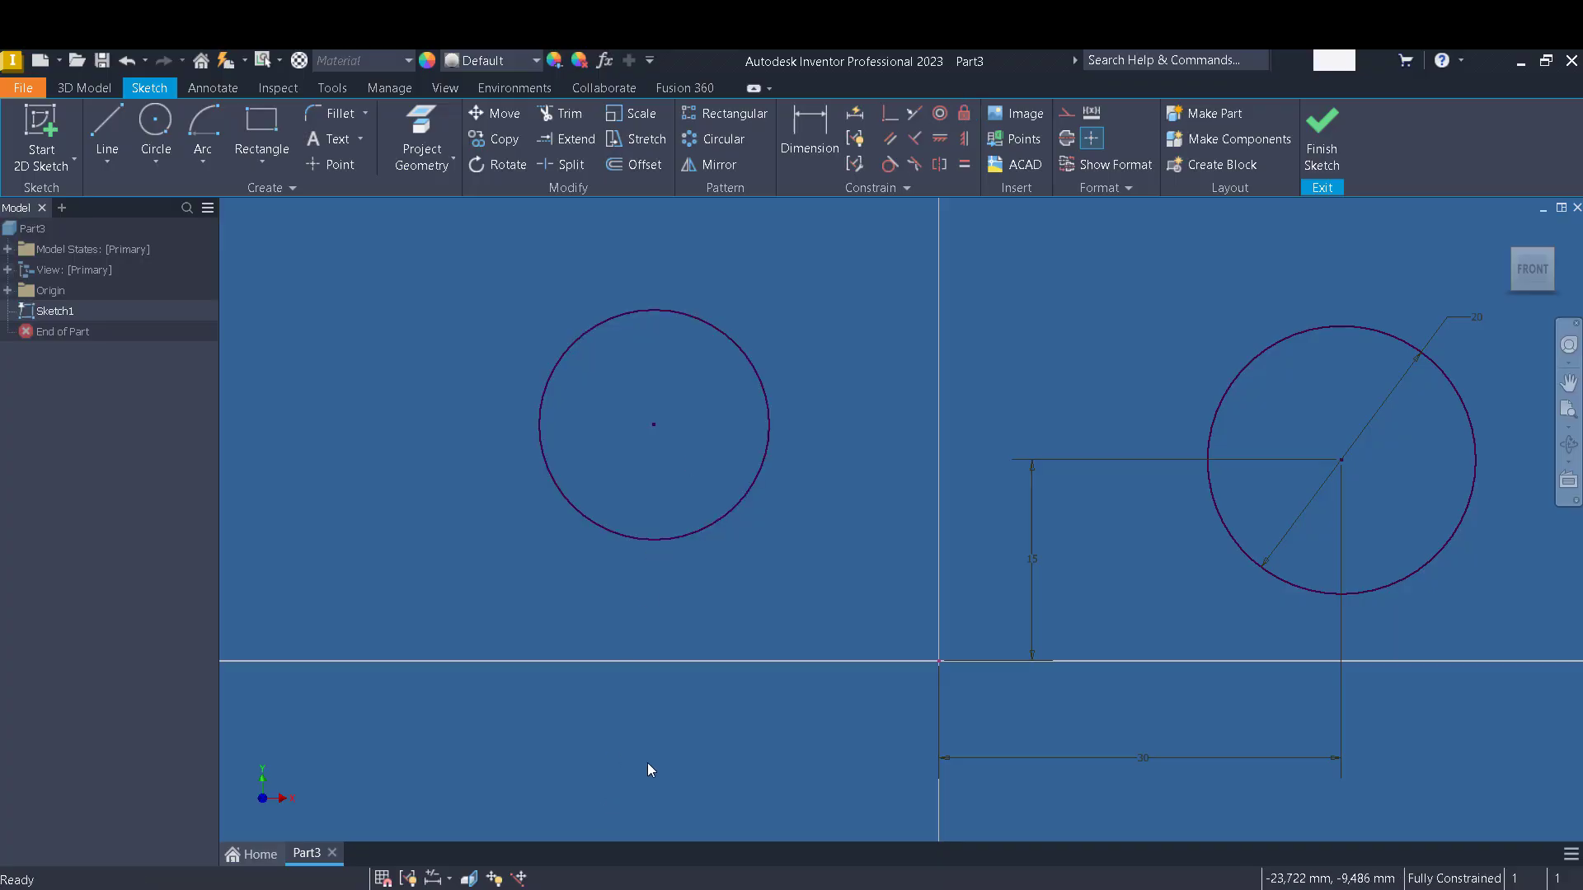
Test the fixed circle at its centre and circumference, and pick out the other circle's horizontal and vertical position dimensions.
left_click(654, 424)
left_click(750, 365)
left_click(1138, 760)
left_click(1036, 572)
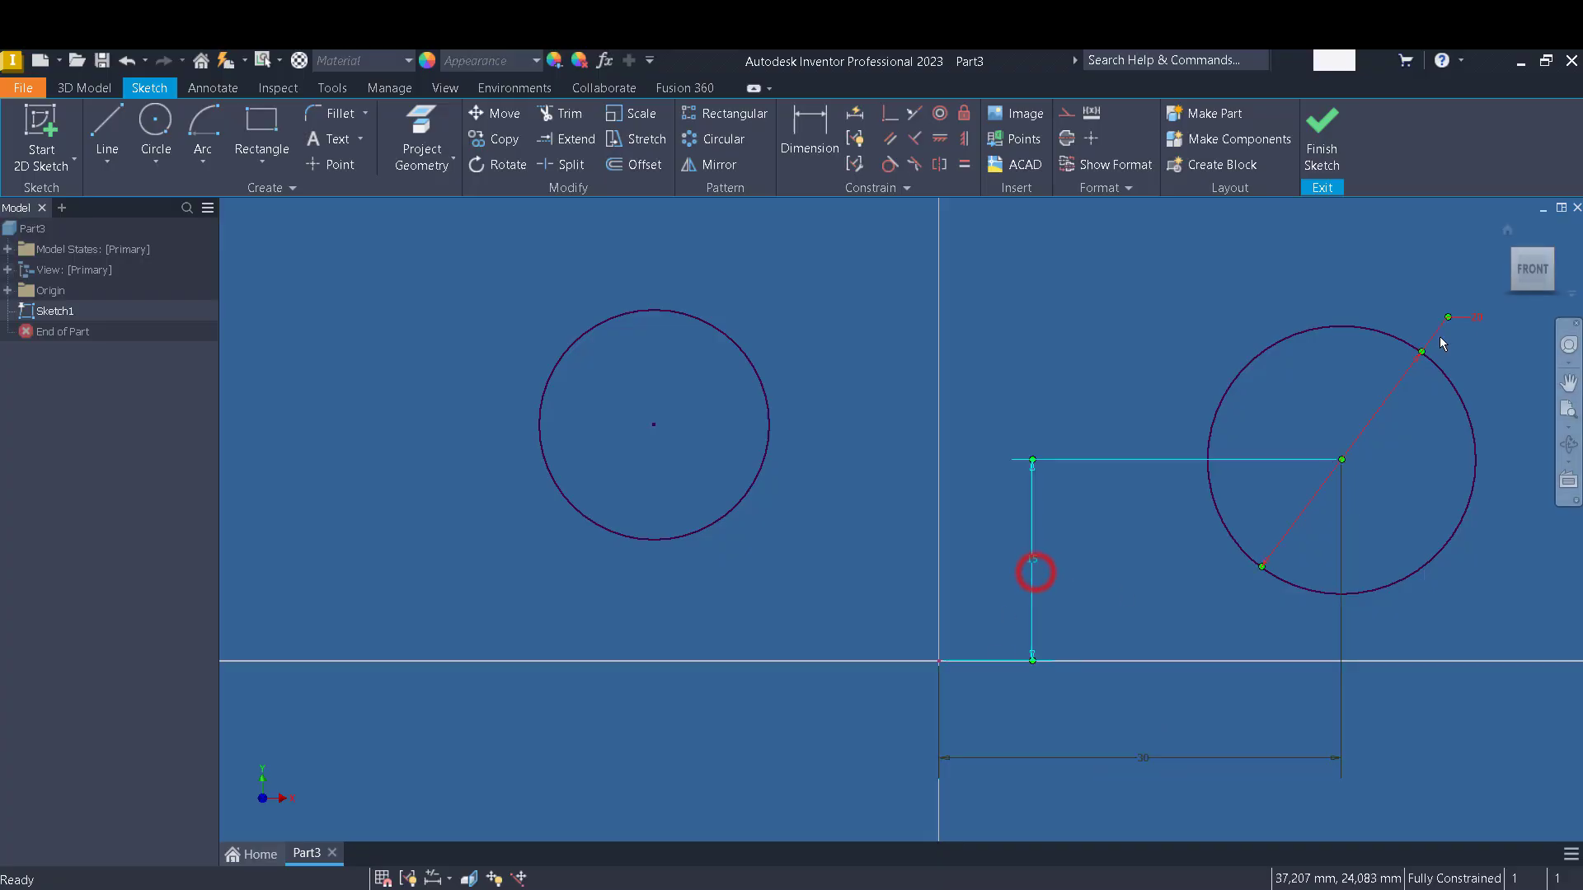
Check the right circle's diameter dimension and preview dimensions between the fixed circle's centre and the origin without placing them.
left_click(1478, 314)
left_click(1141, 357)
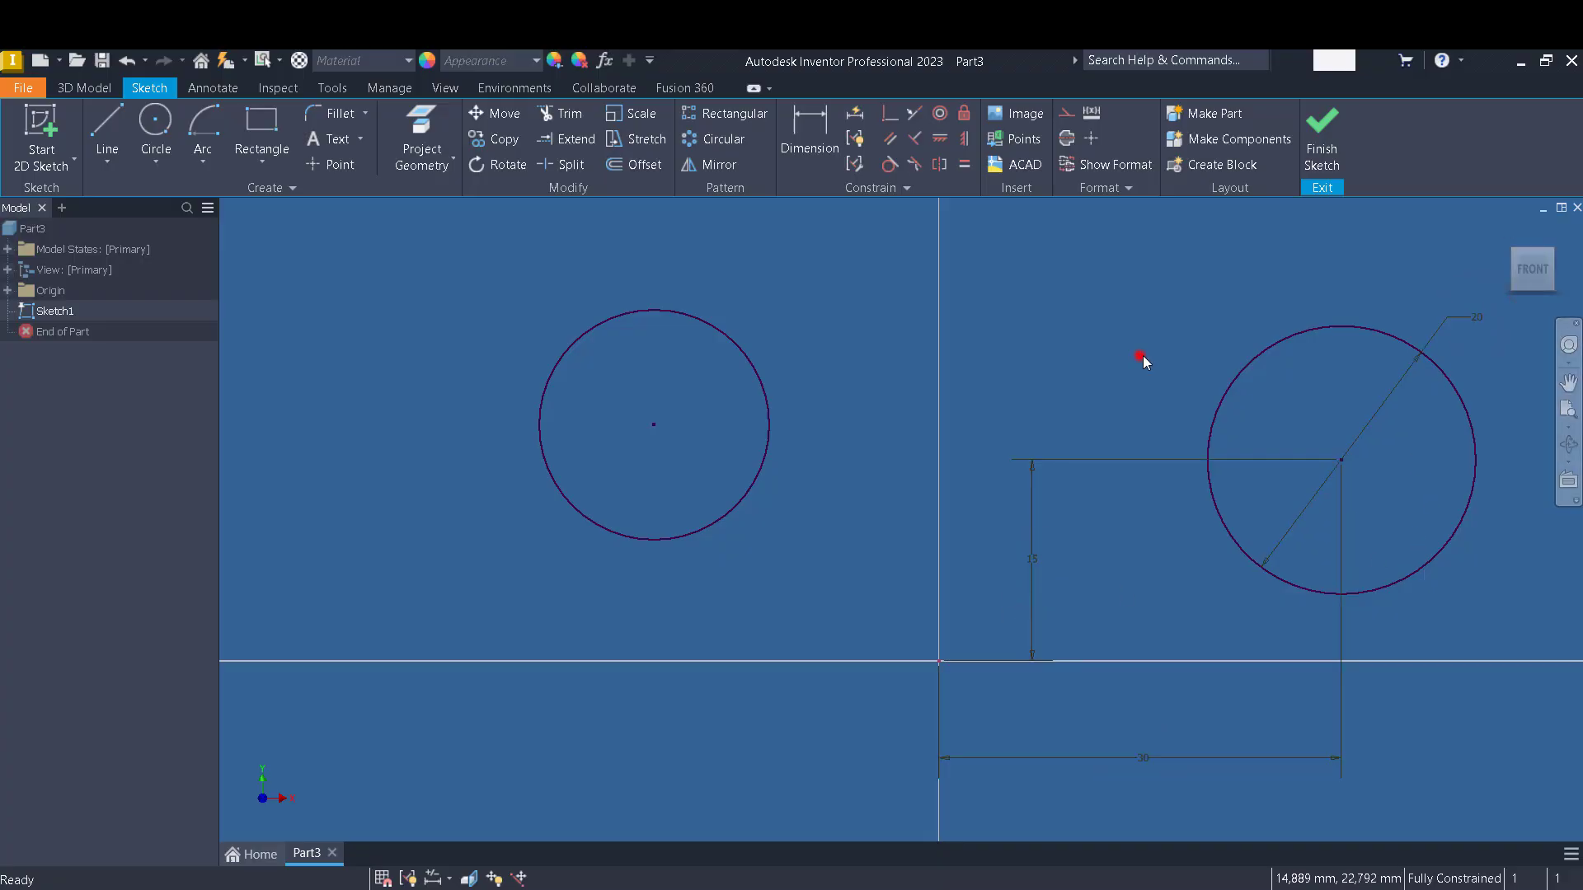
left_click(806, 132)
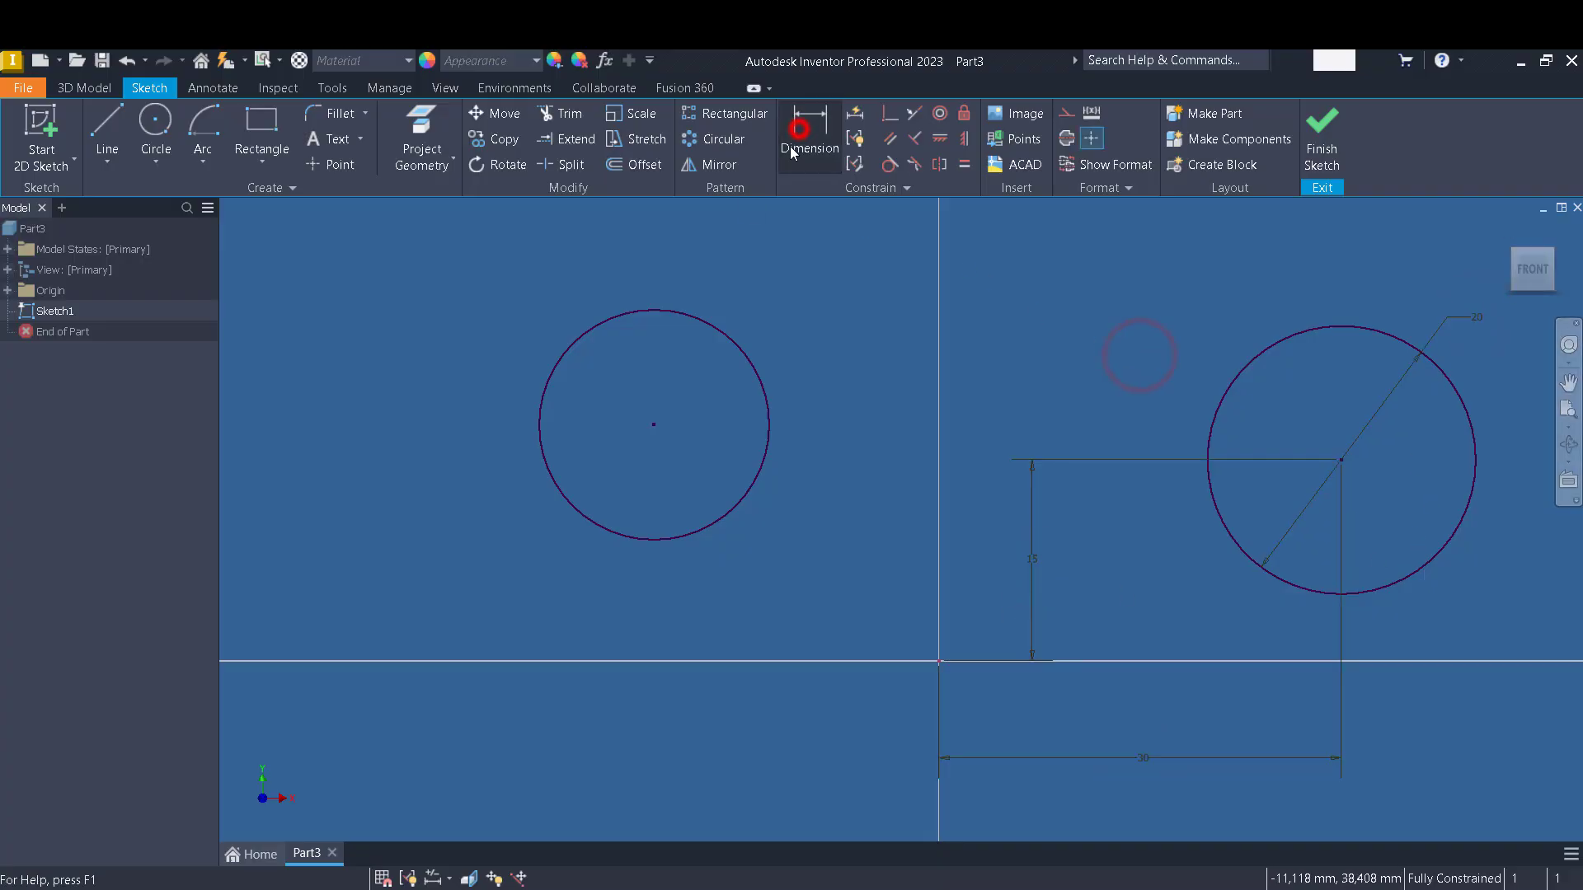
left_click(649, 426)
left_click(938, 662)
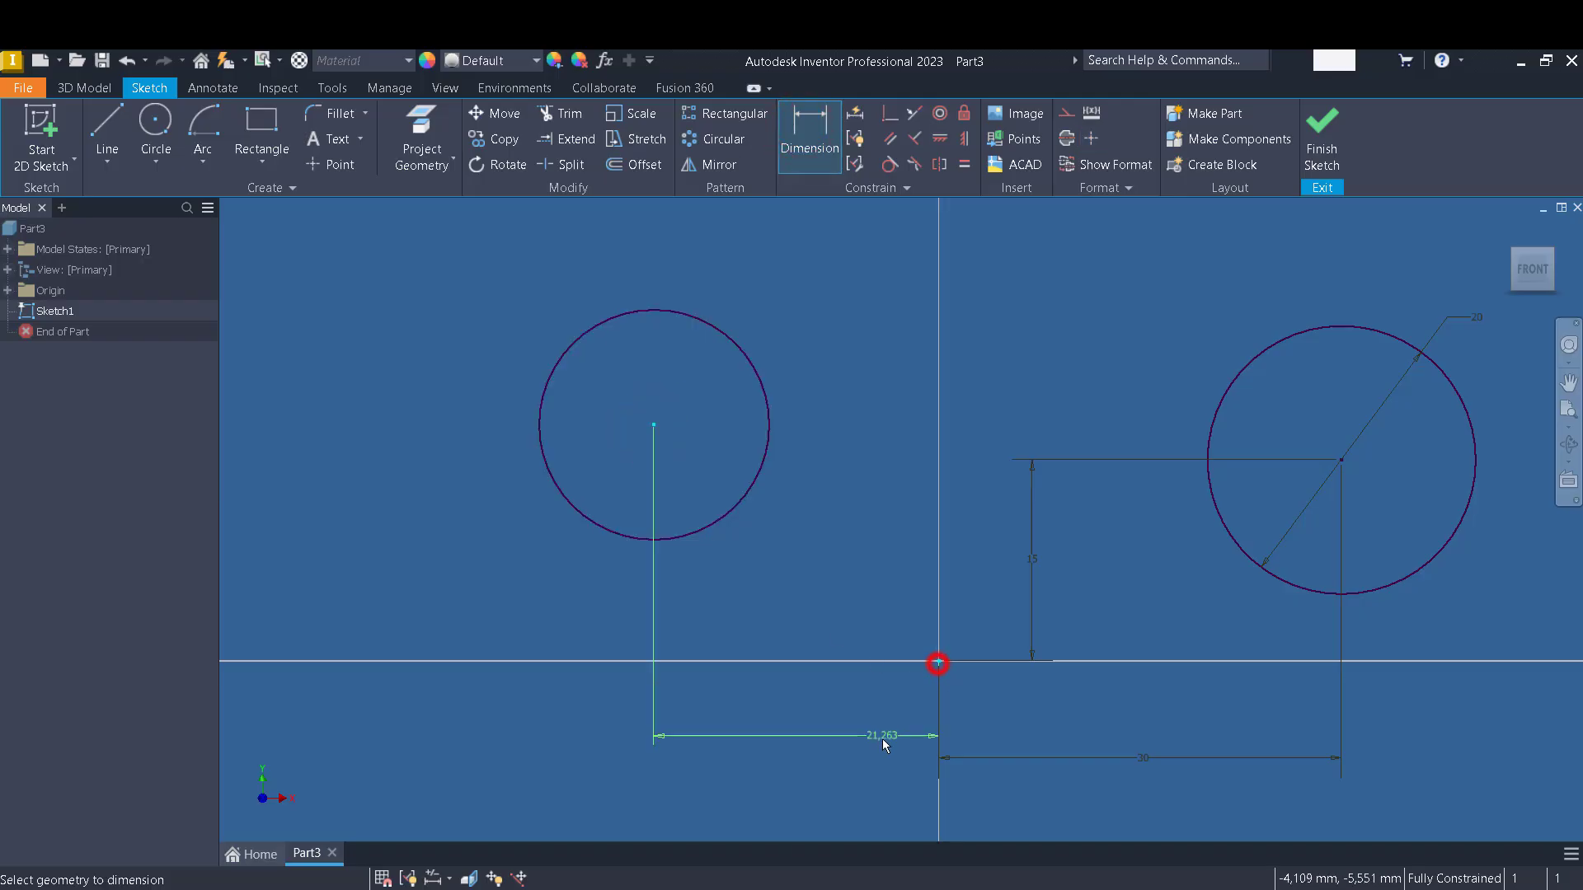
key("Escape")
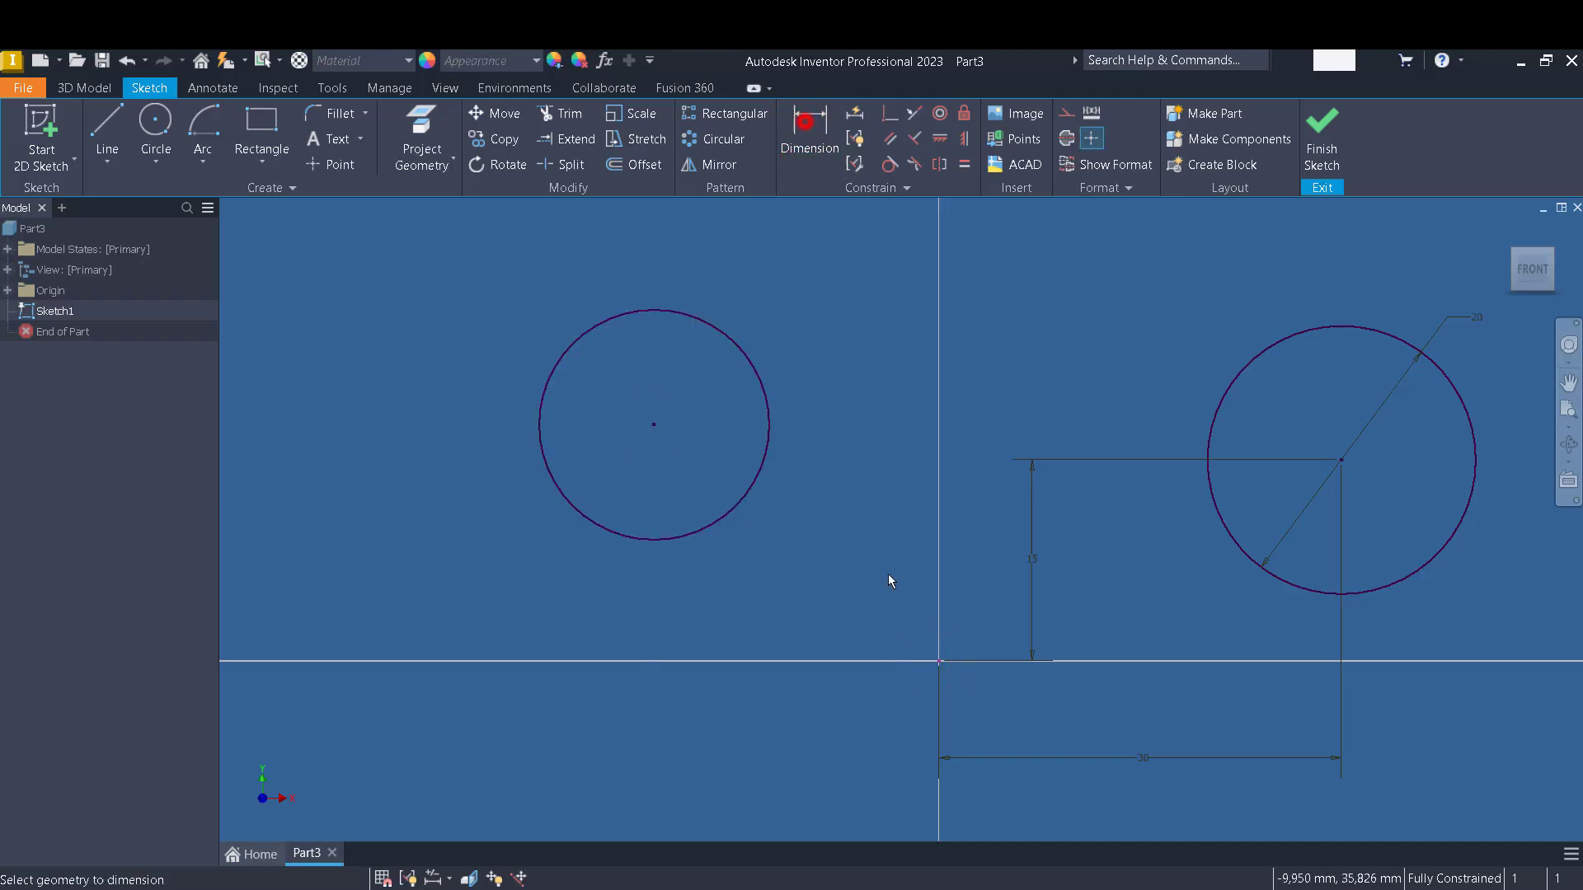
left_click(939, 662)
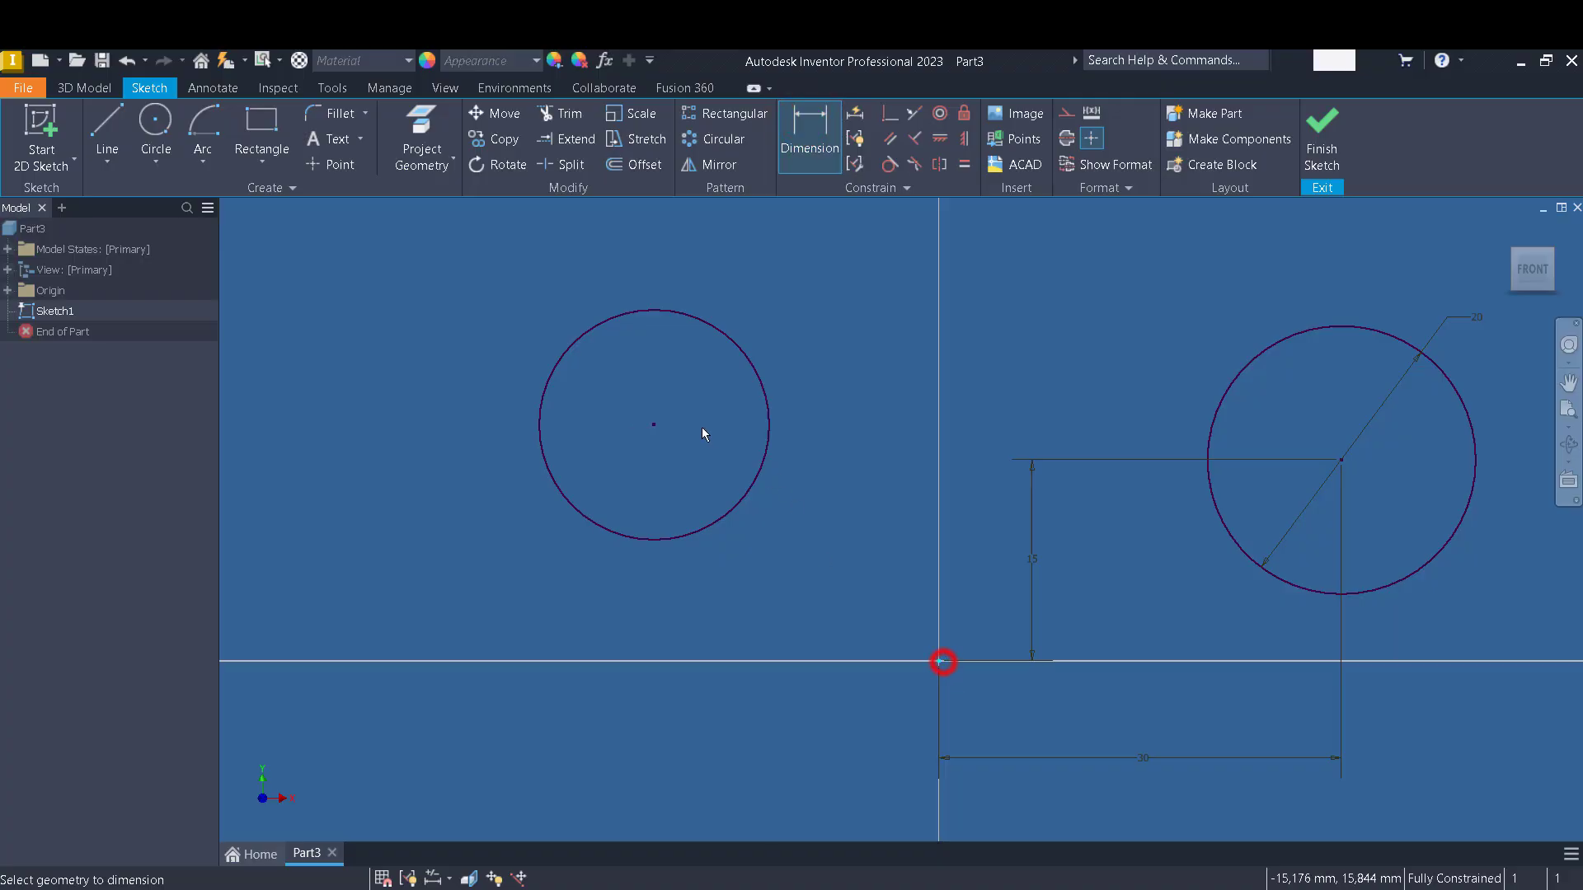
left_click(653, 425)
key("Escape")
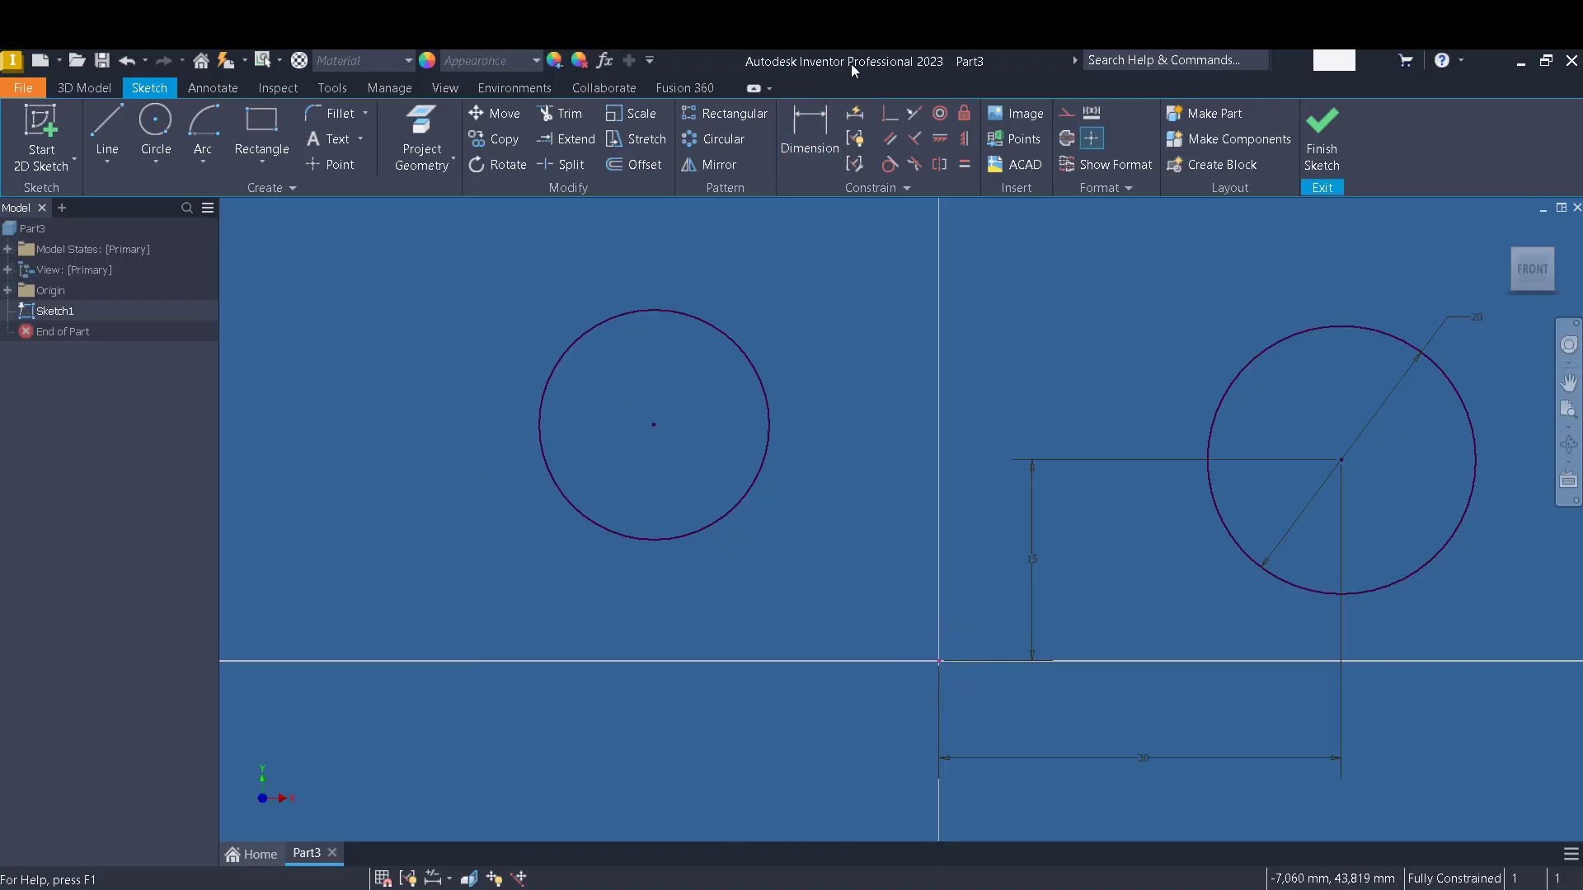
Preview a diameter dimension on the fixed circle without placing it.
left_click(689, 320)
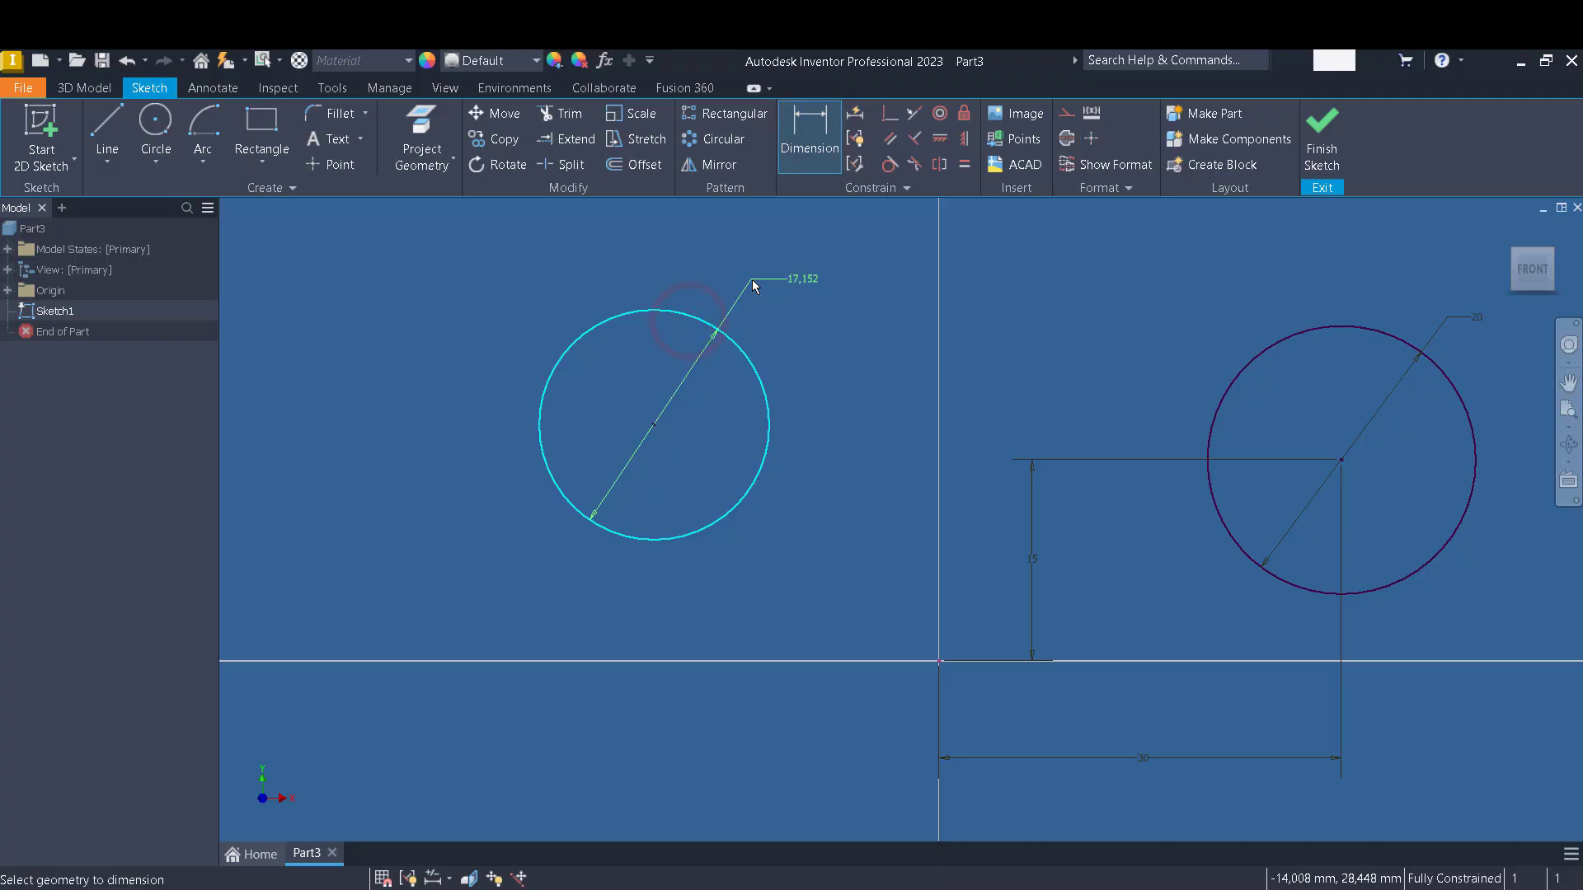
key("Escape")
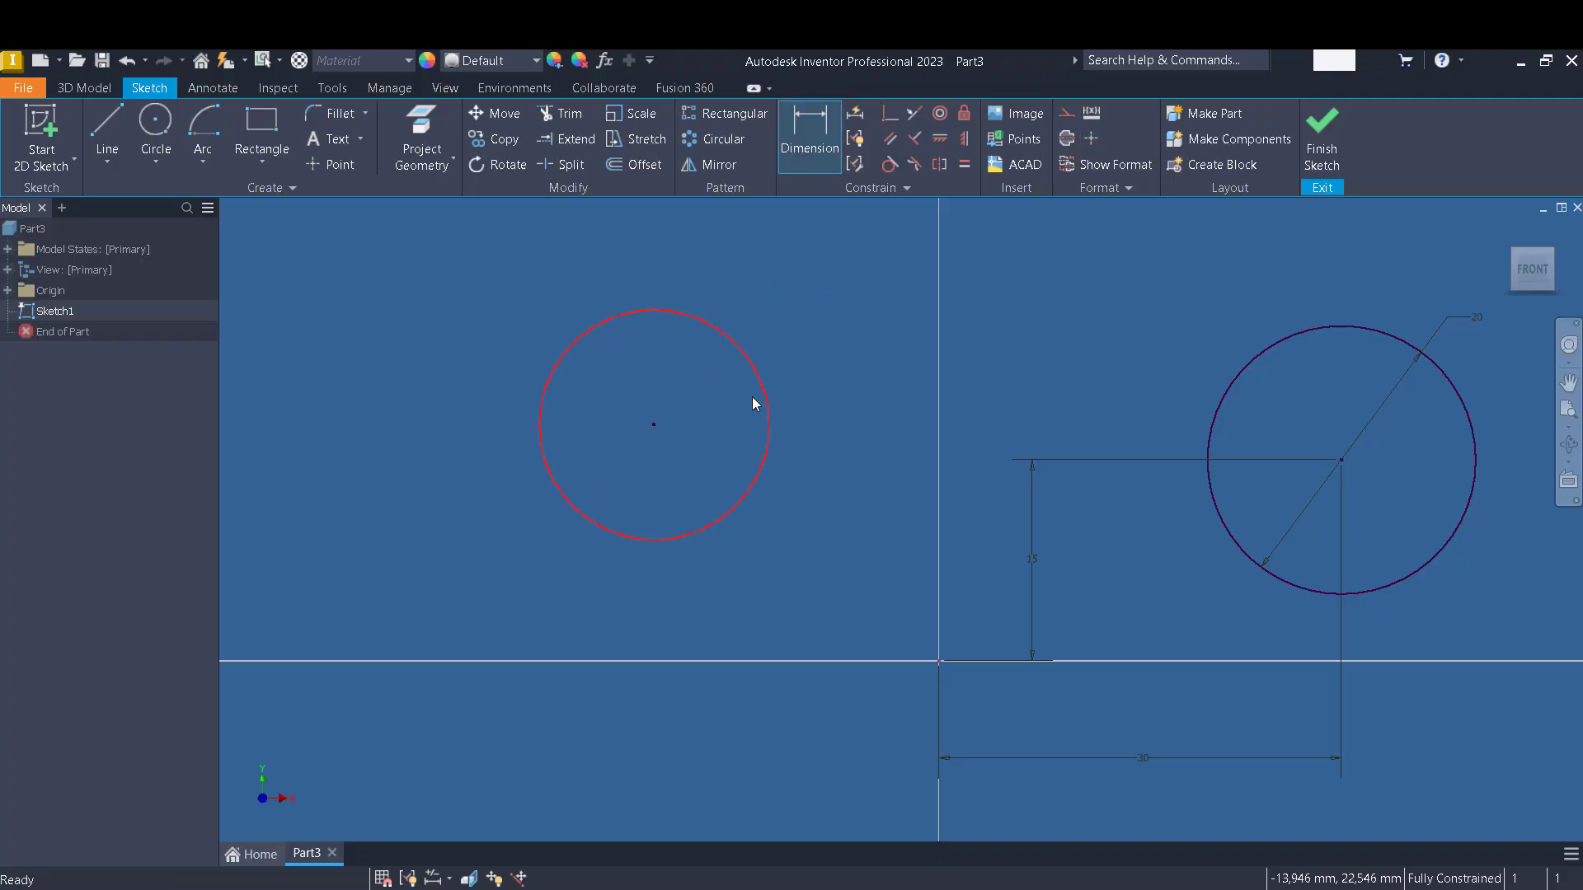
key("Escape")
Delete both circles together with their constraints and dimensions to empty the sketch.
left_click_drag(869, 606, 438, 240)
scroll(1061, 463, "down", 2)
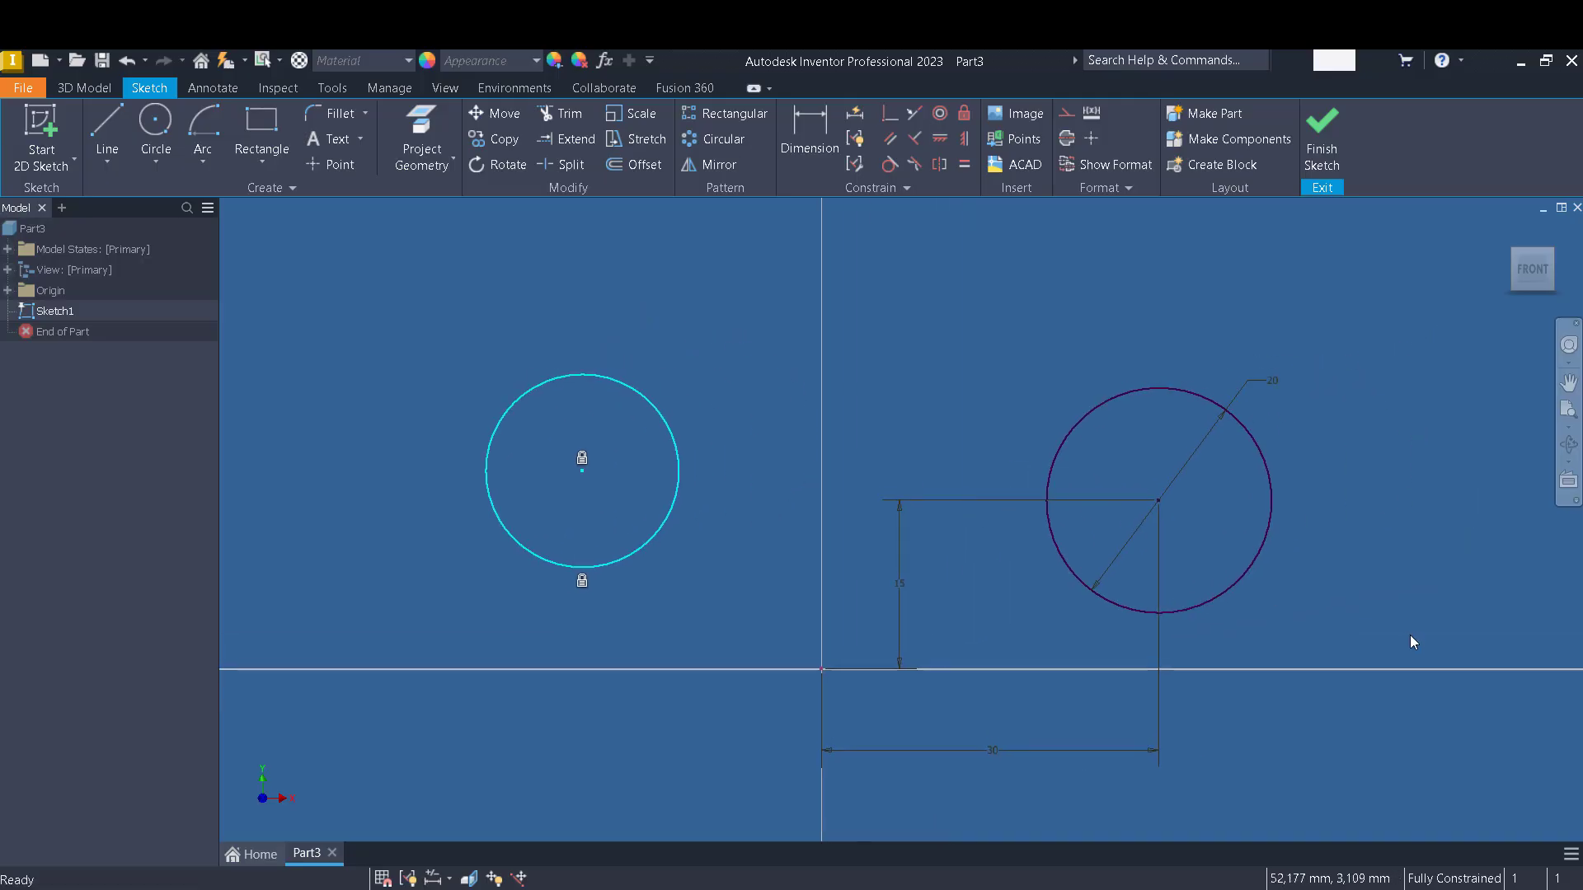
left_click_drag(1412, 615, 448, 221)
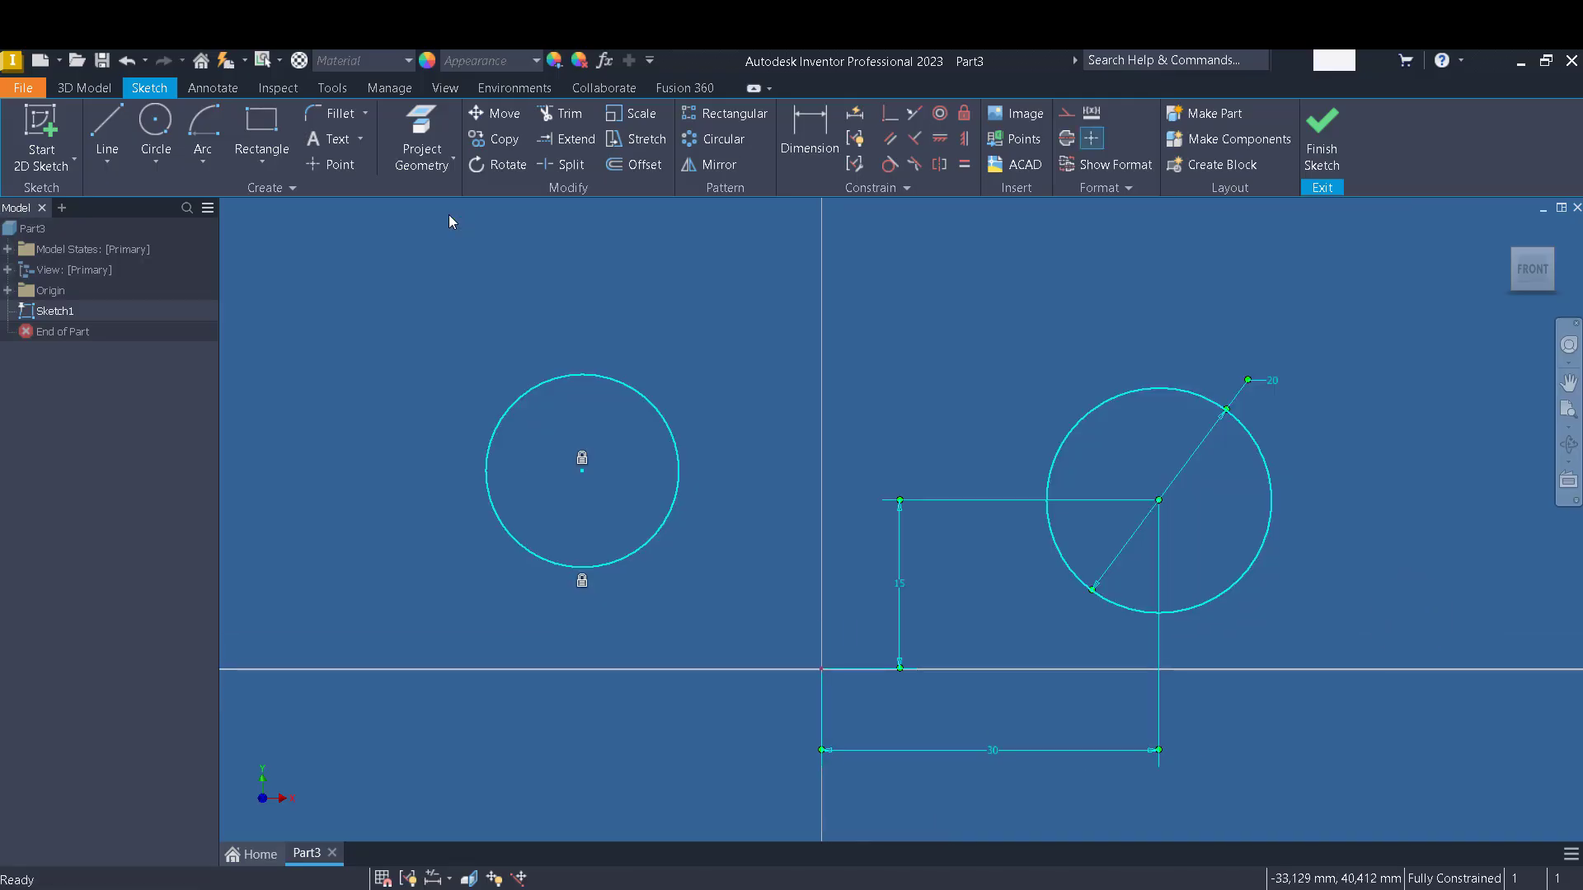
key("Delete")
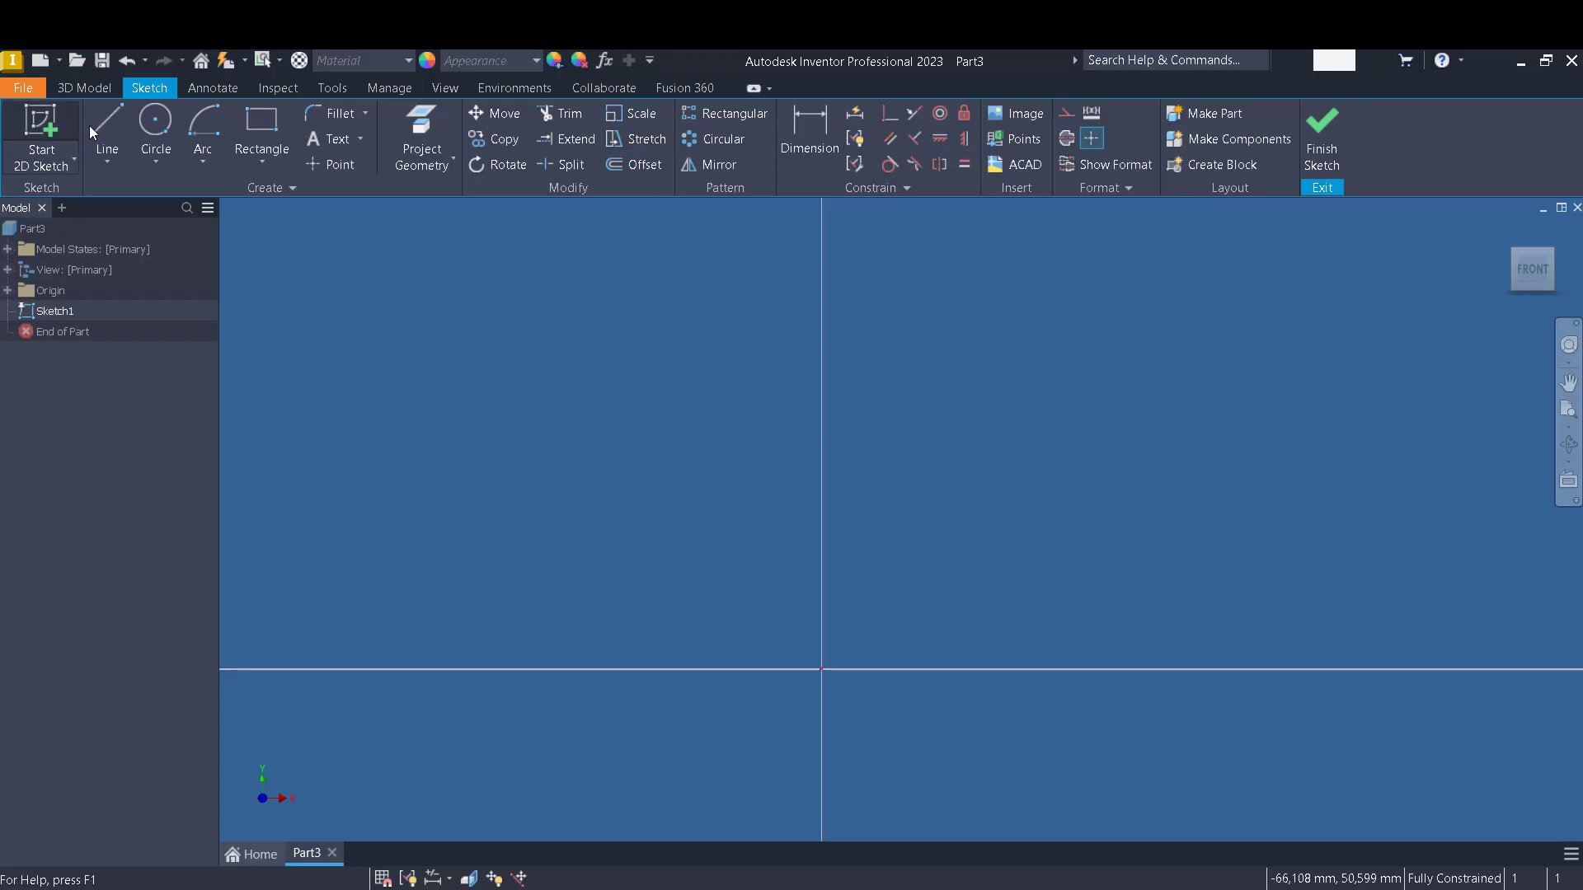
Draw two separate lines to the upper right of the origin, a steep one and a shallower one beside it.
left_click(106, 125)
left_click(889, 587)
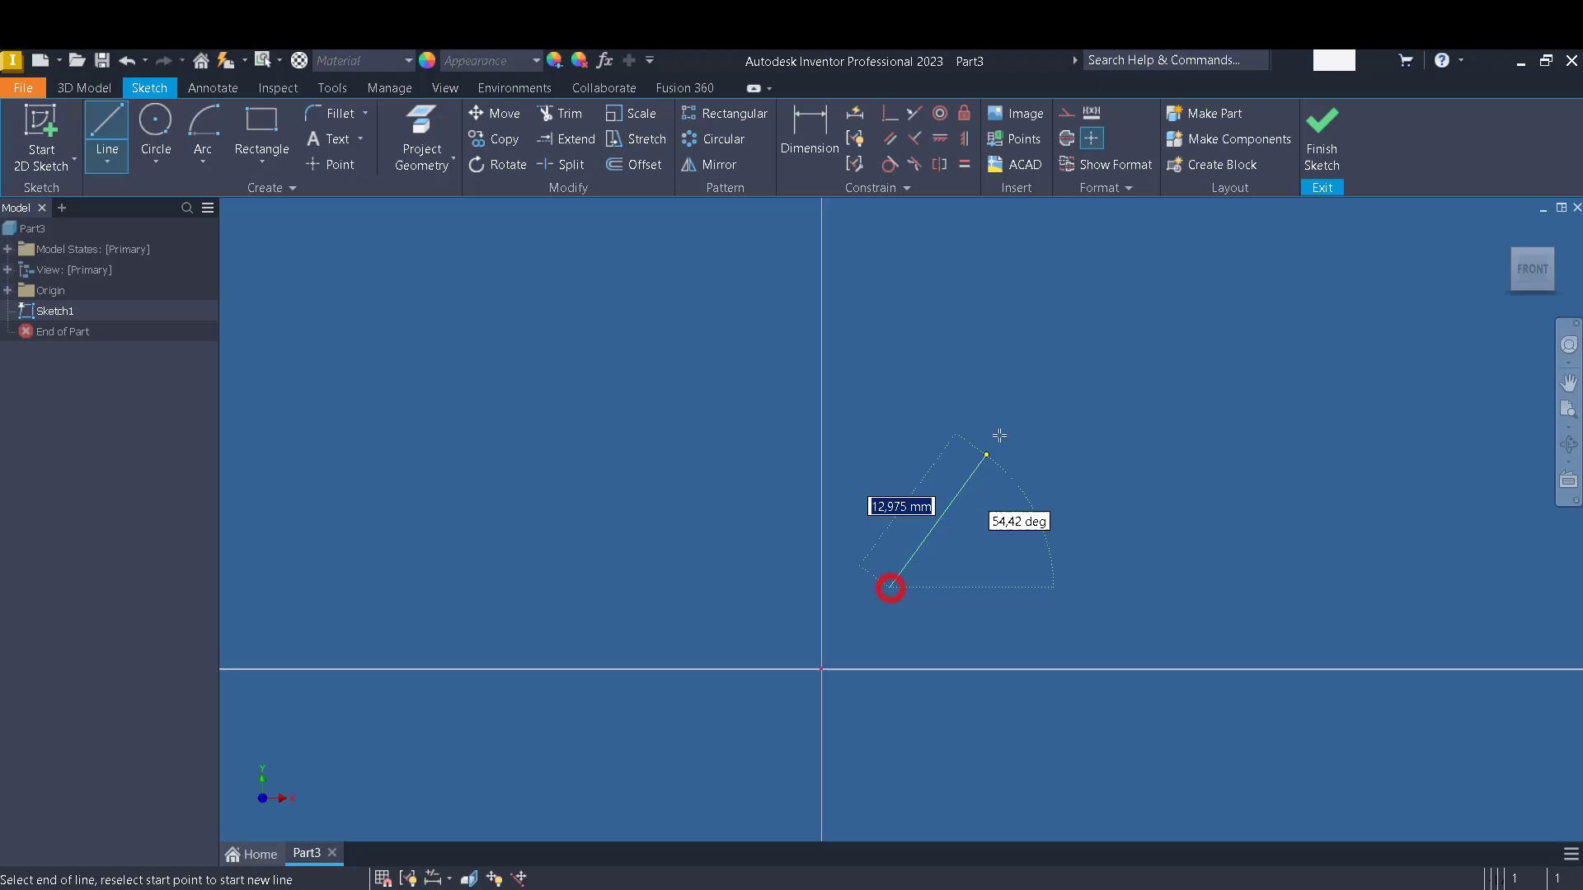
double_click(1006, 329)
left_click(107, 125)
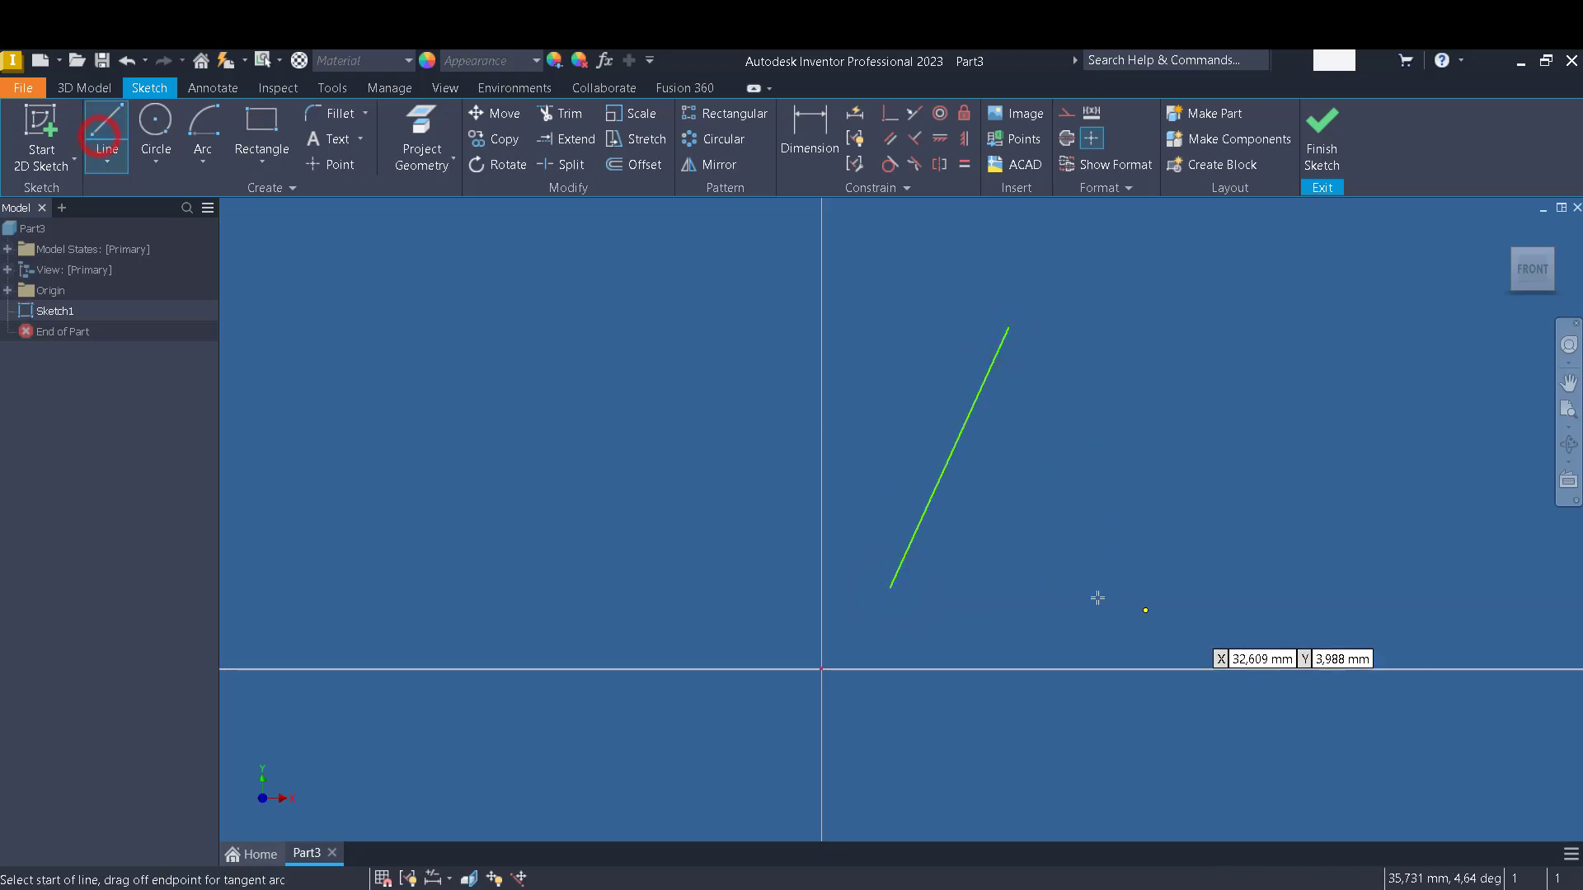
left_click(1056, 607)
left_click(1315, 399)
key("Escape")
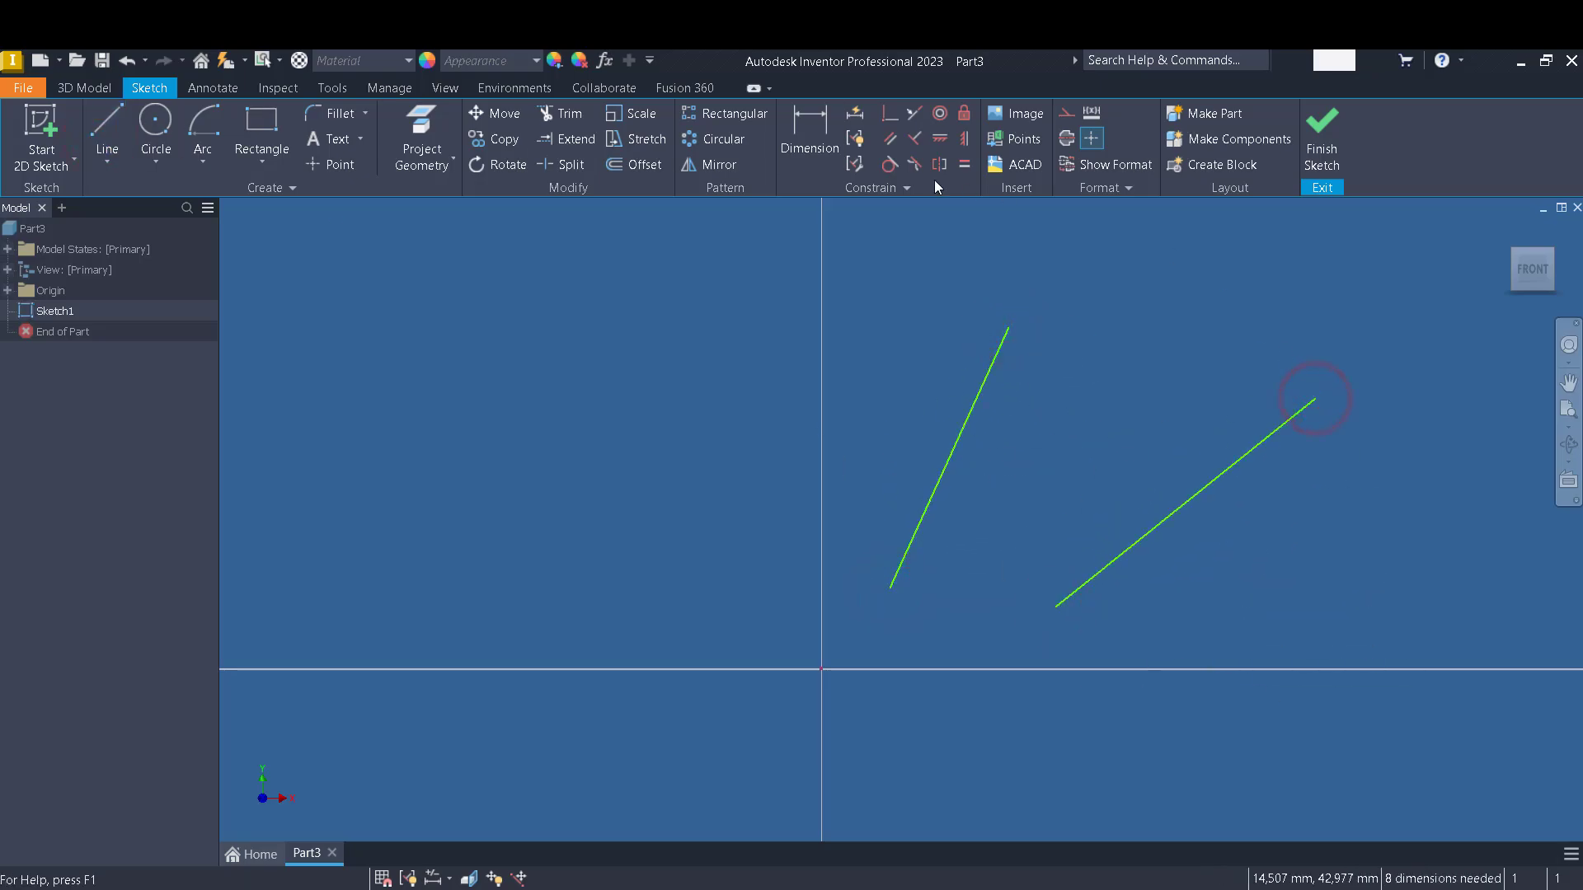
Apply the Parallel constraint to the two slanted lines, using the steeper one as the reference.
left_click(889, 140)
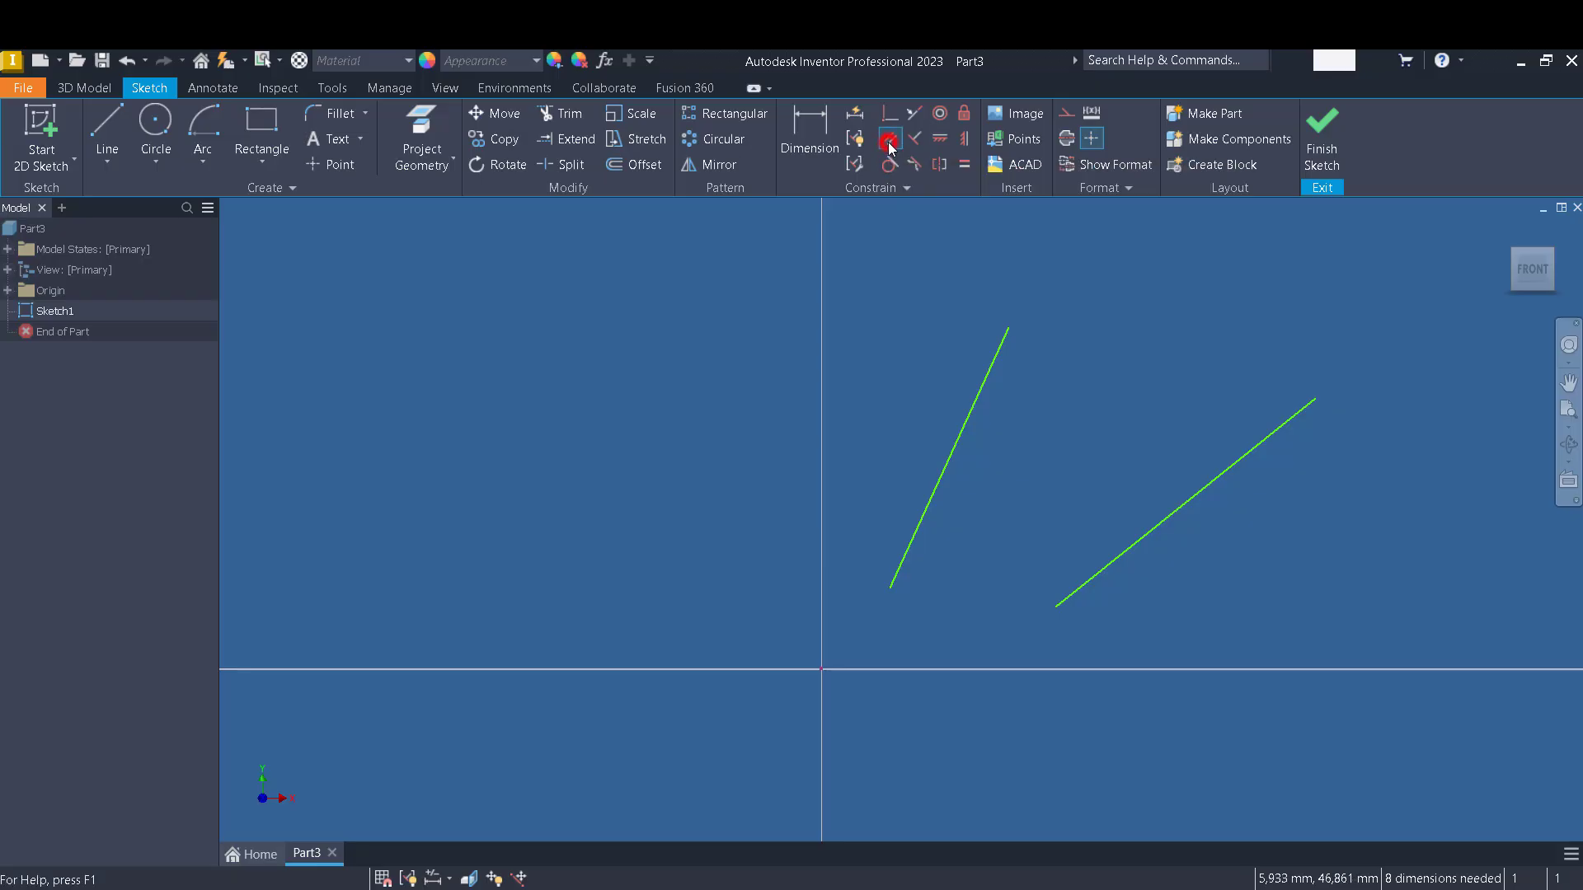
left_click(979, 389)
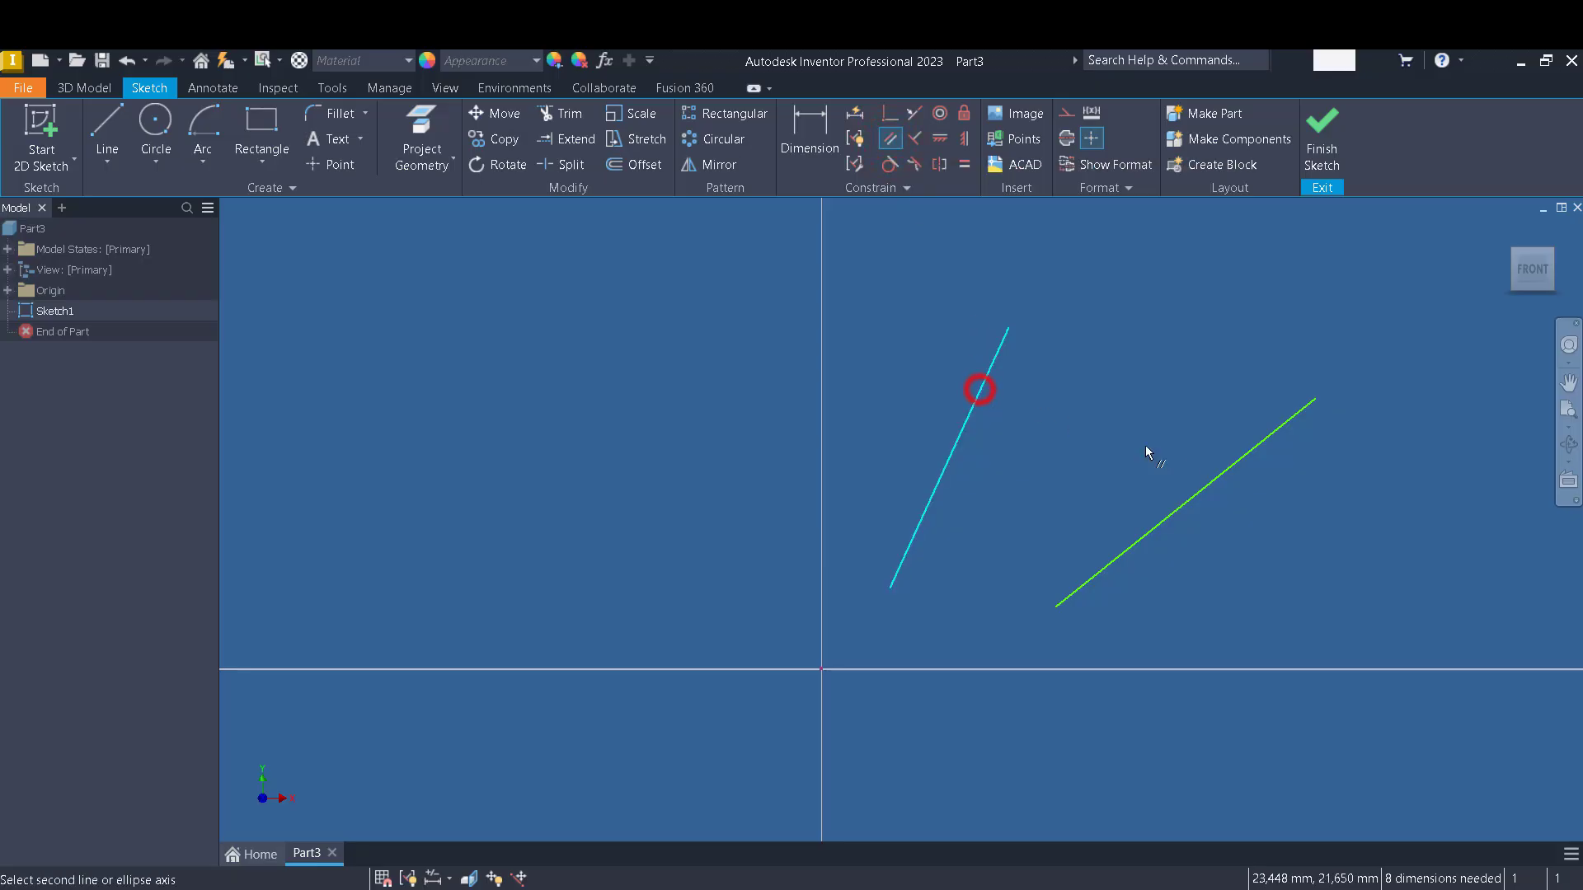
left_click(1264, 444)
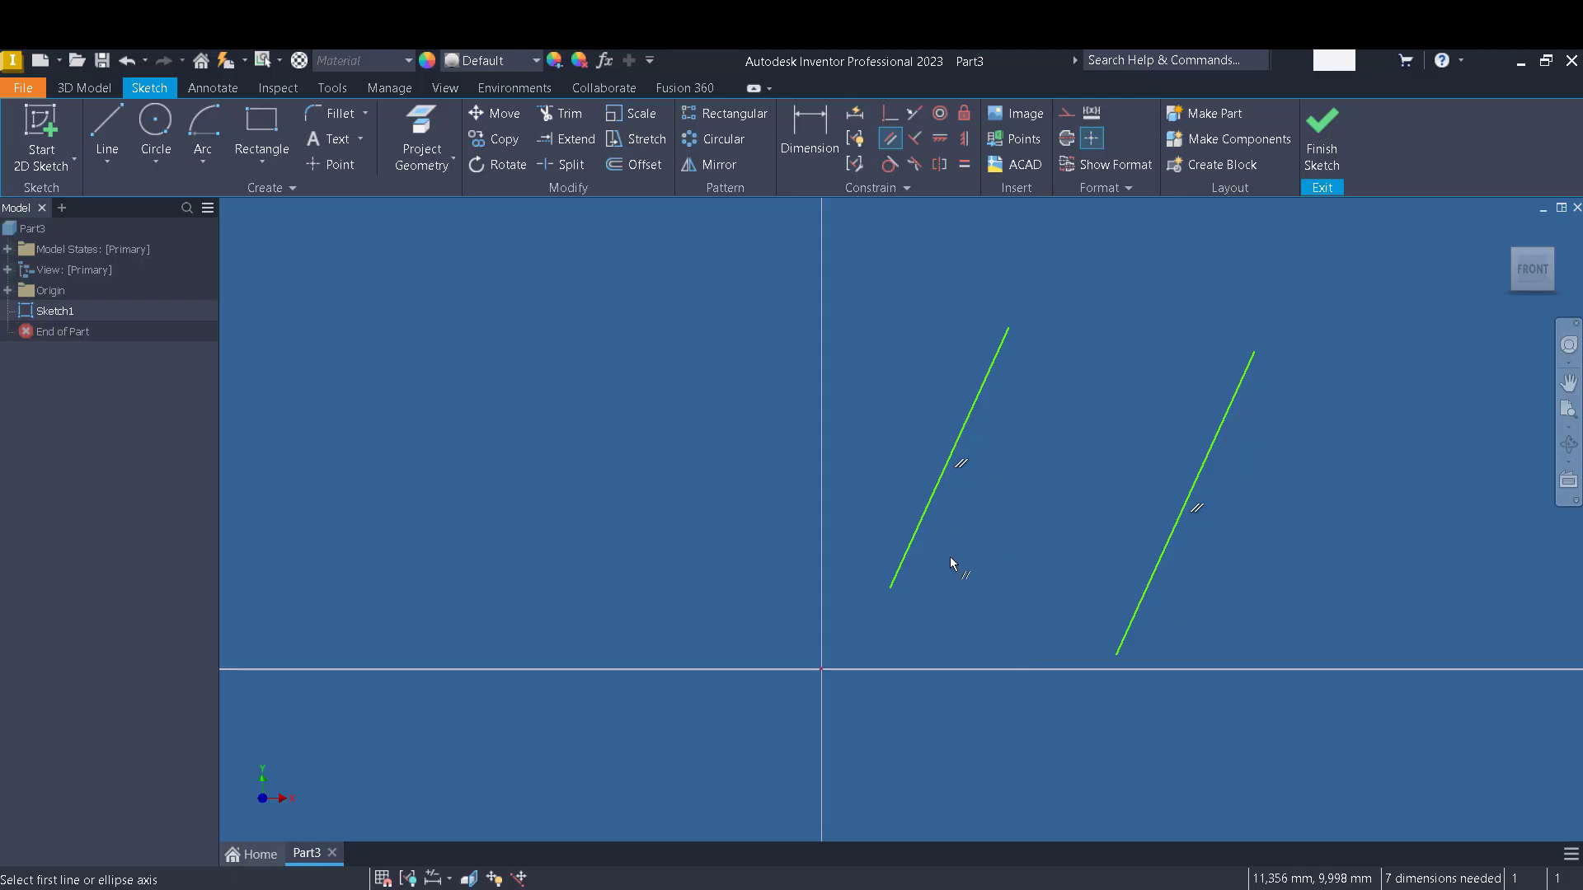
key("Escape")
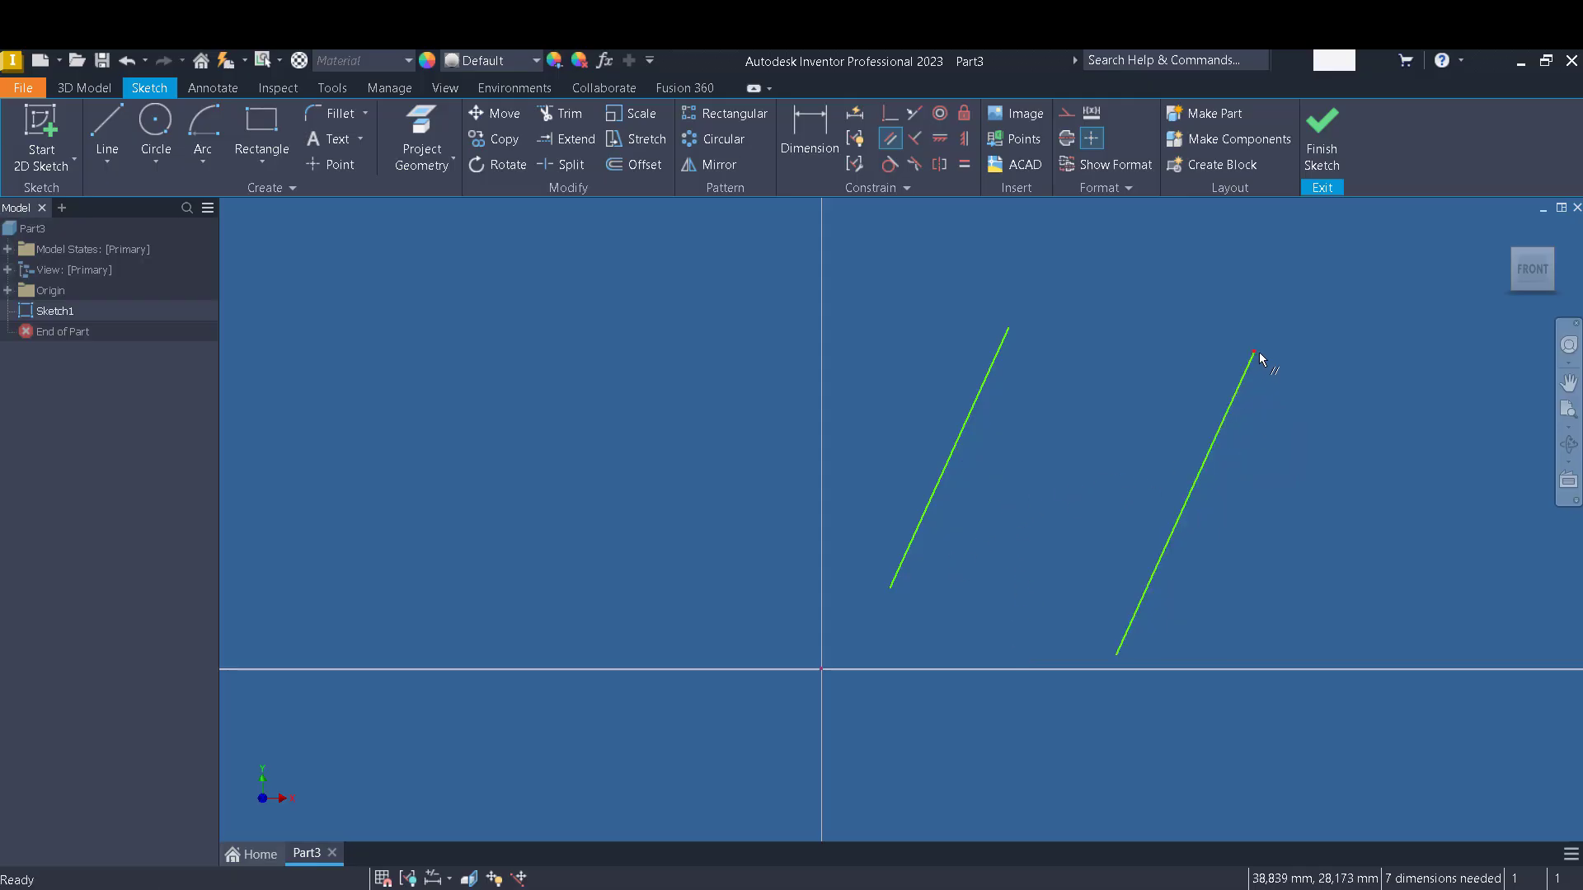
Test the parallel constraint by swinging the longer line through its endpoints and shifting it relative to the shorter line.
left_click_drag(1255, 352, 1391, 445)
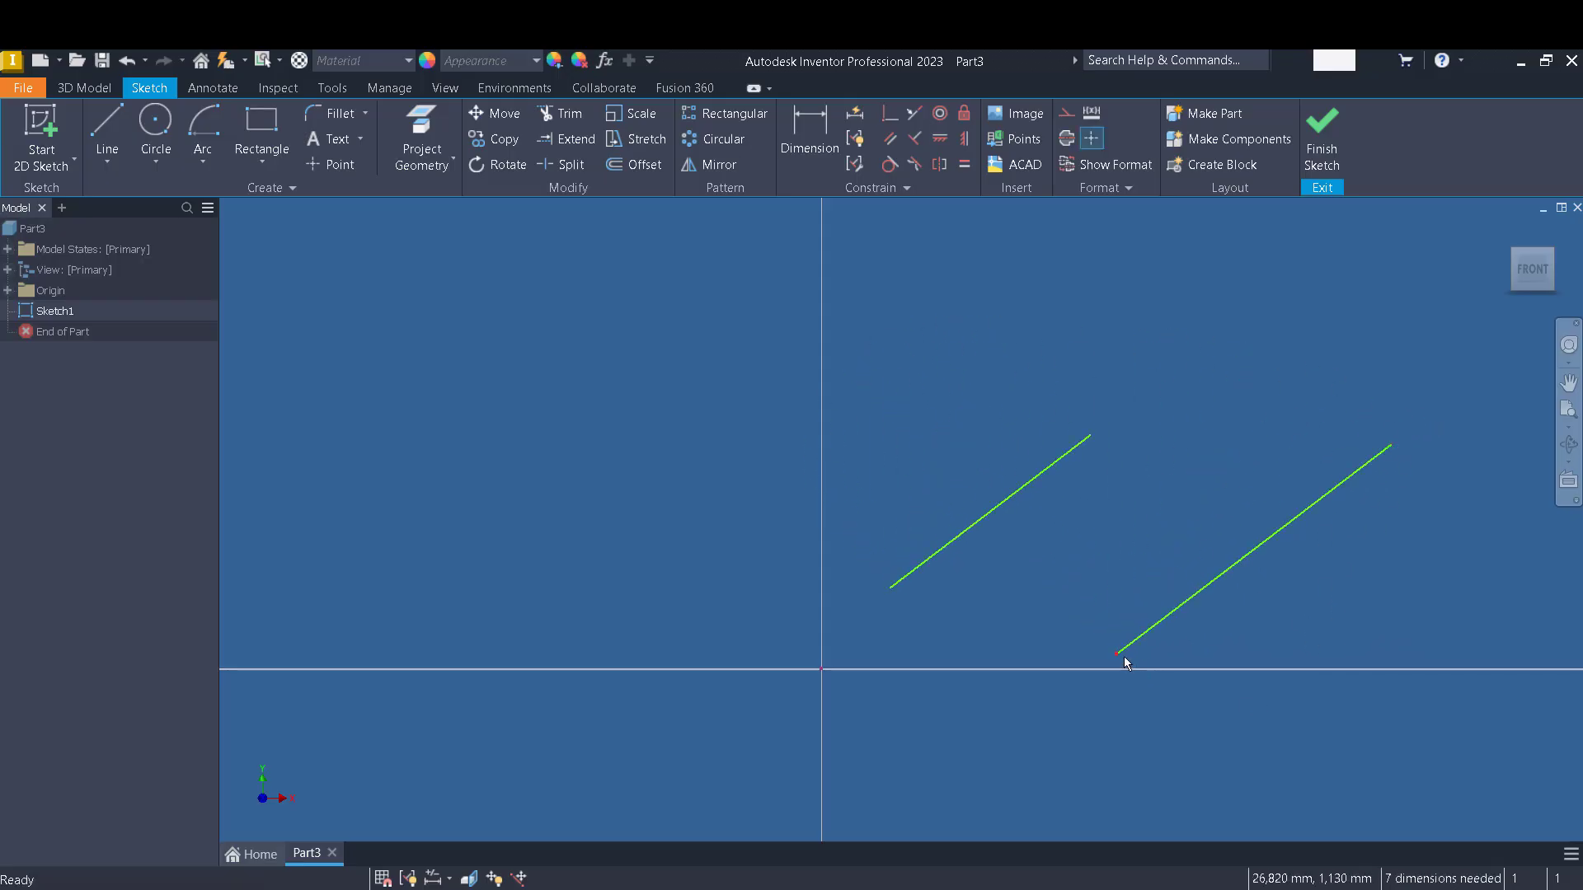
left_click_drag(1124, 656, 1092, 469)
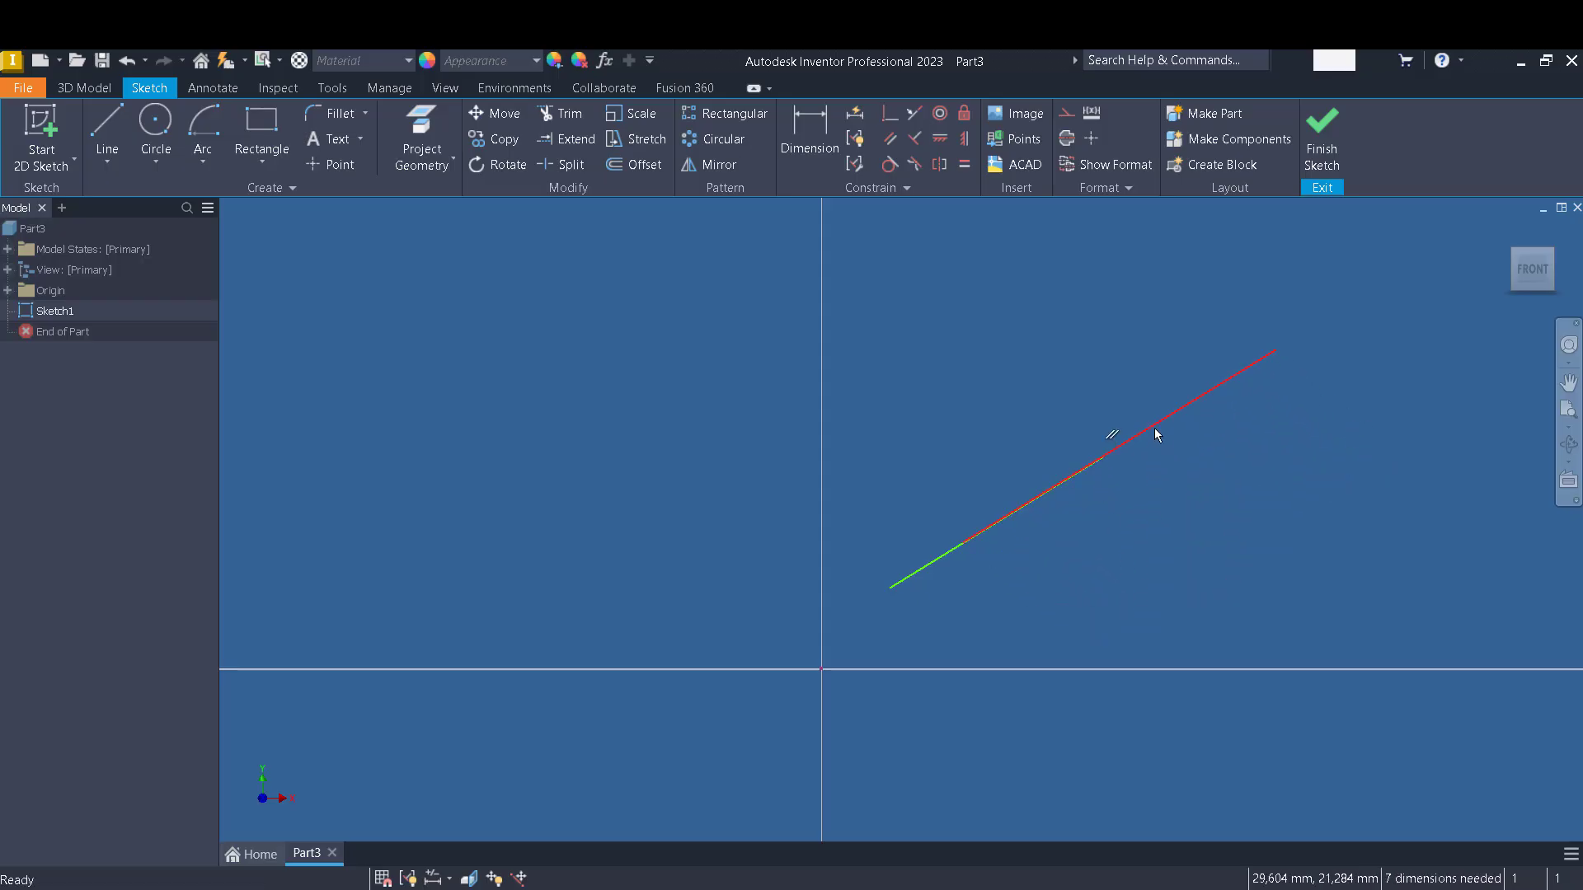
left_click_drag(1154, 428, 1125, 491)
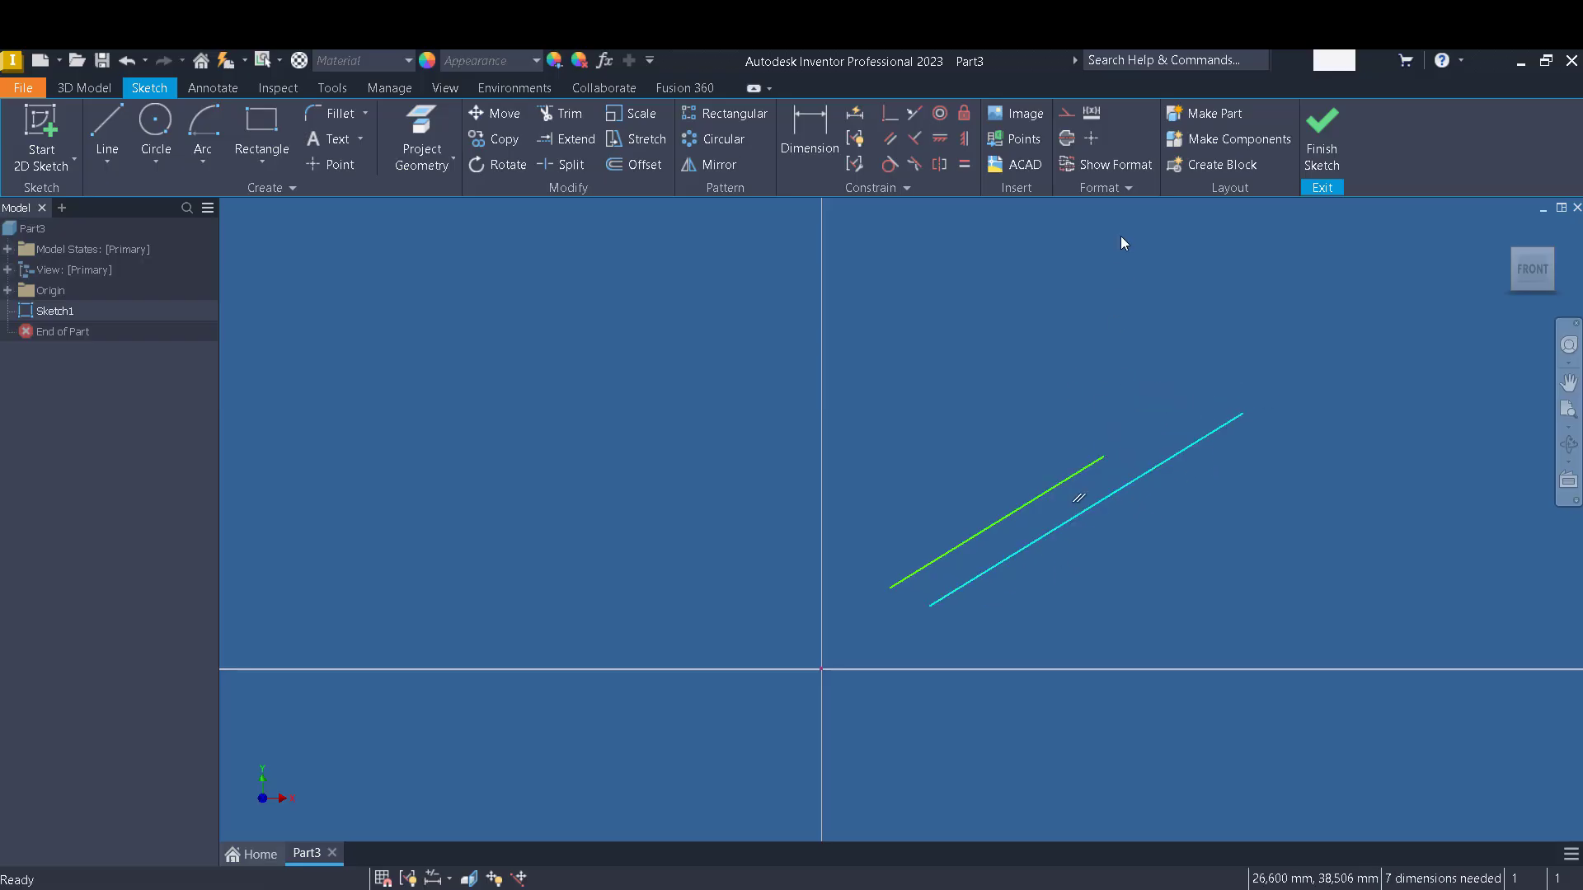
left_click(1090, 510)
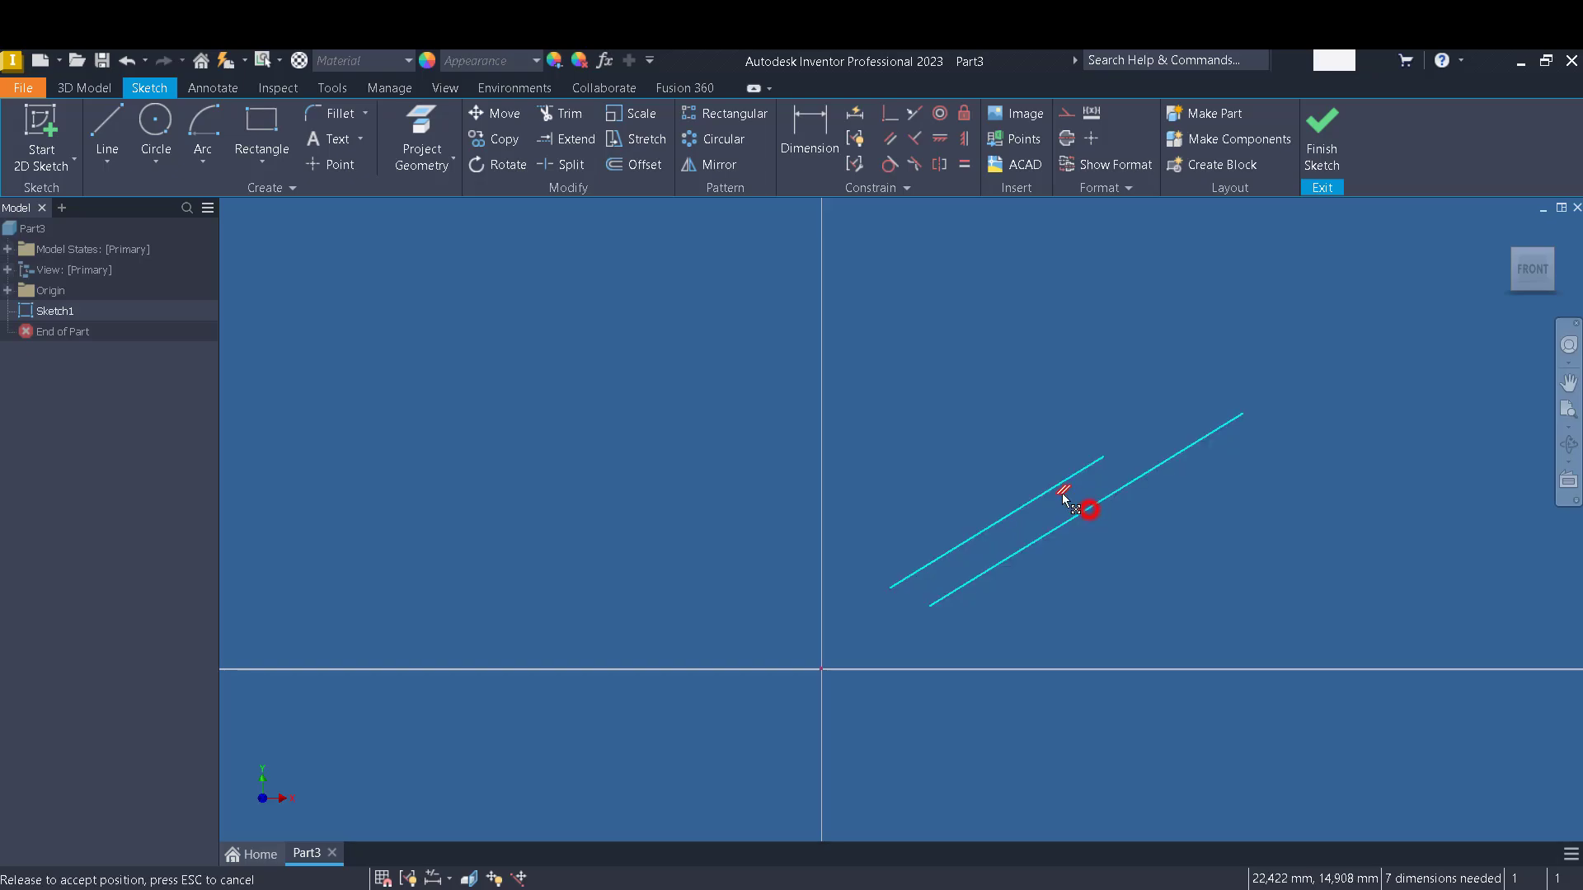
left_click_drag(1061, 525, 1036, 500)
left_click(1034, 616)
left_click_drag(1154, 423, 1193, 483)
left_click(1199, 571)
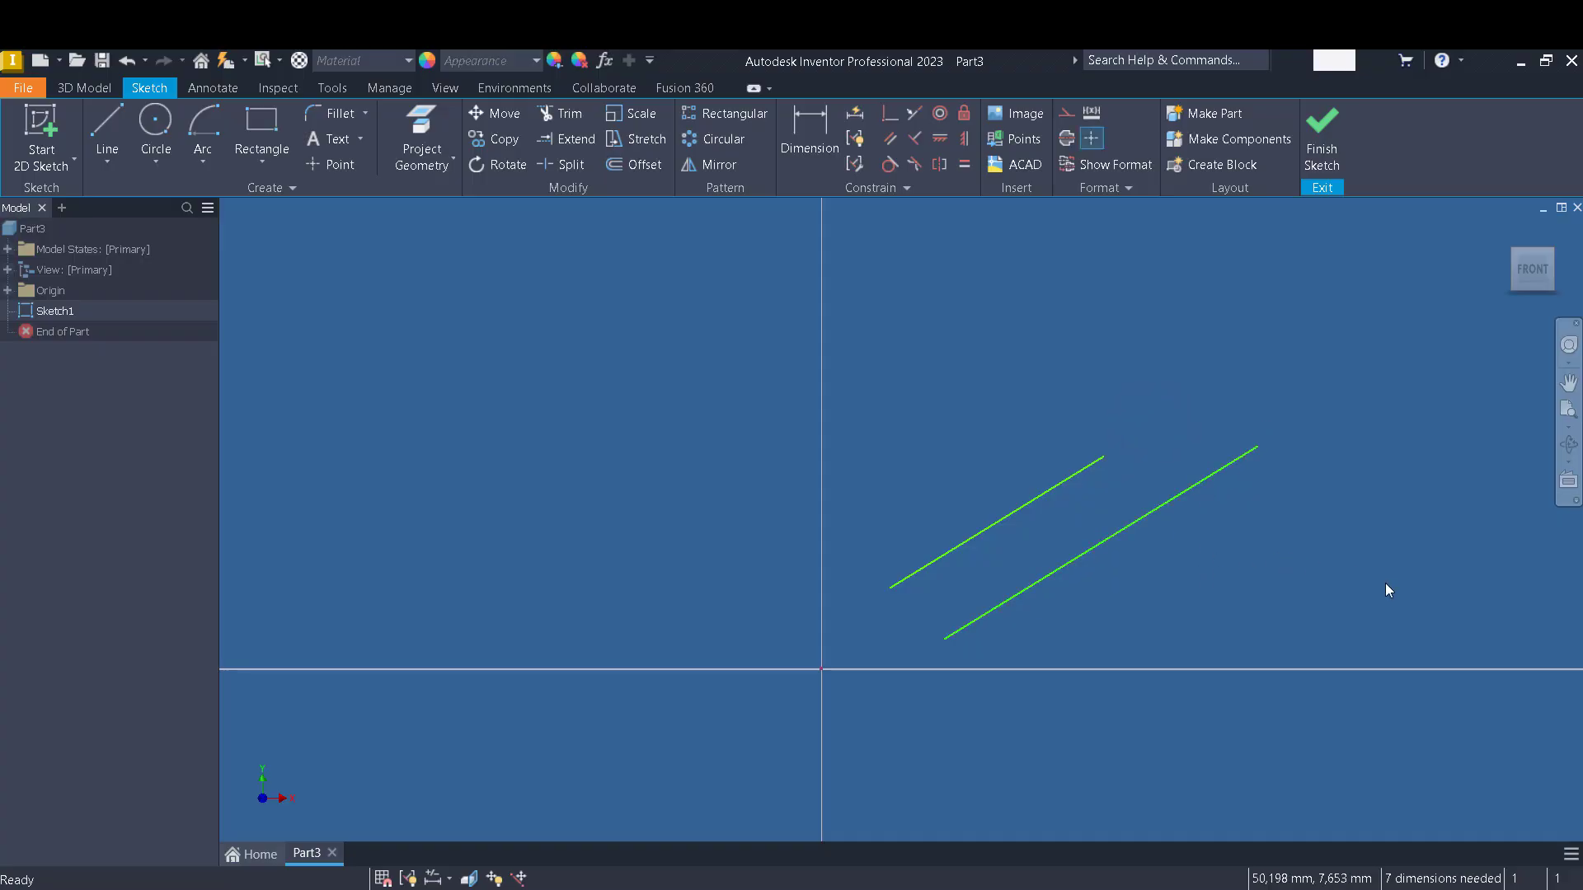
Replace the two parallel lines with a horizontal line starting at the origin and a connected slanted line rising from its far end.
left_click_drag(1357, 583, 768, 304)
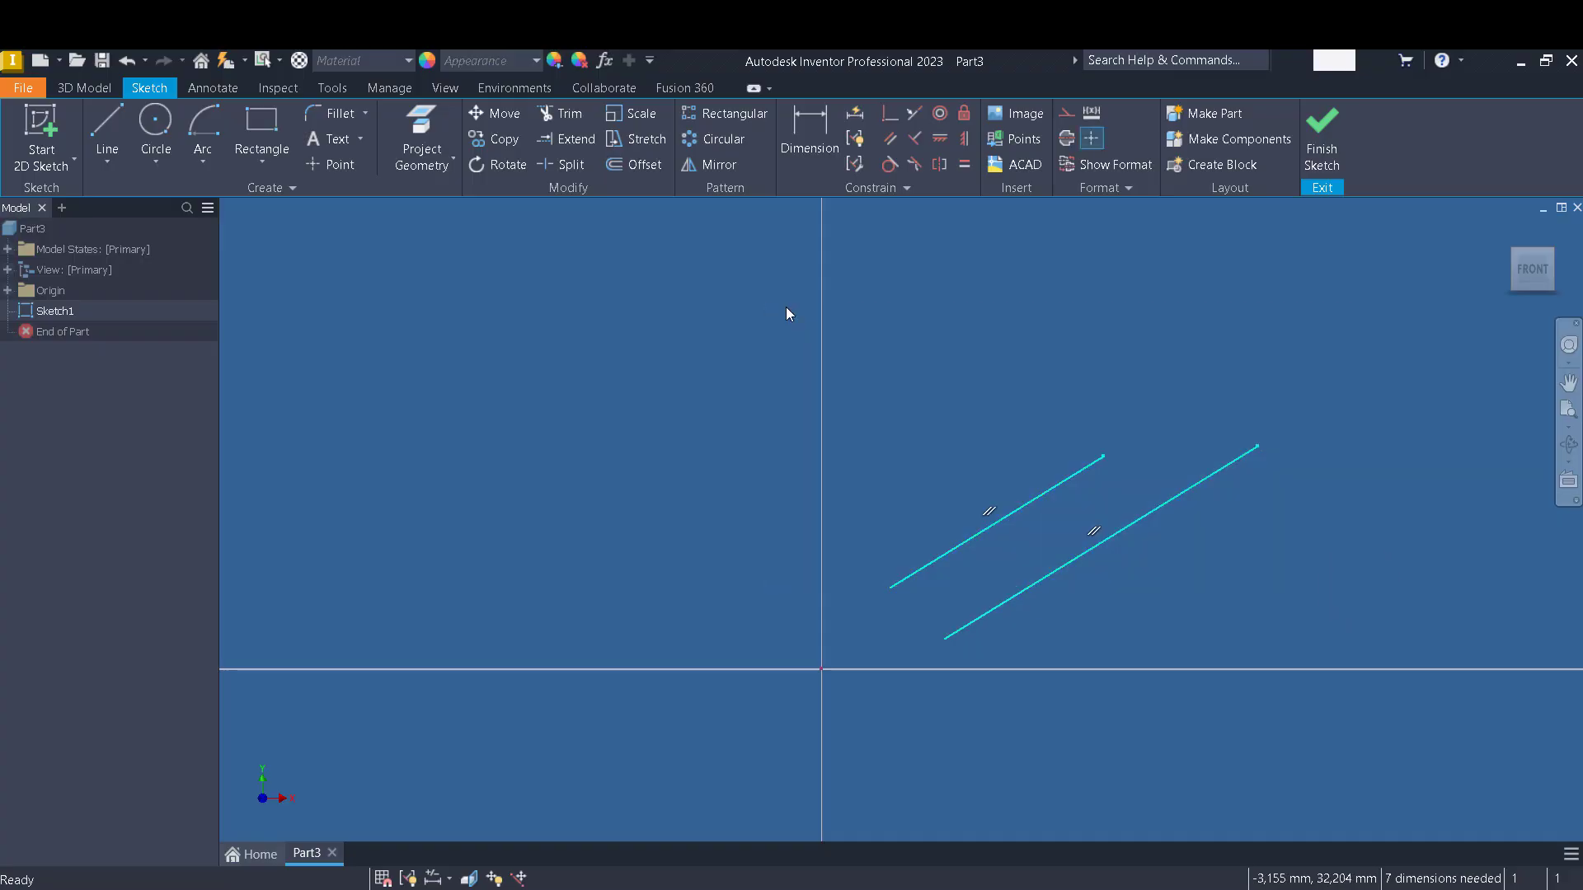
key("Delete")
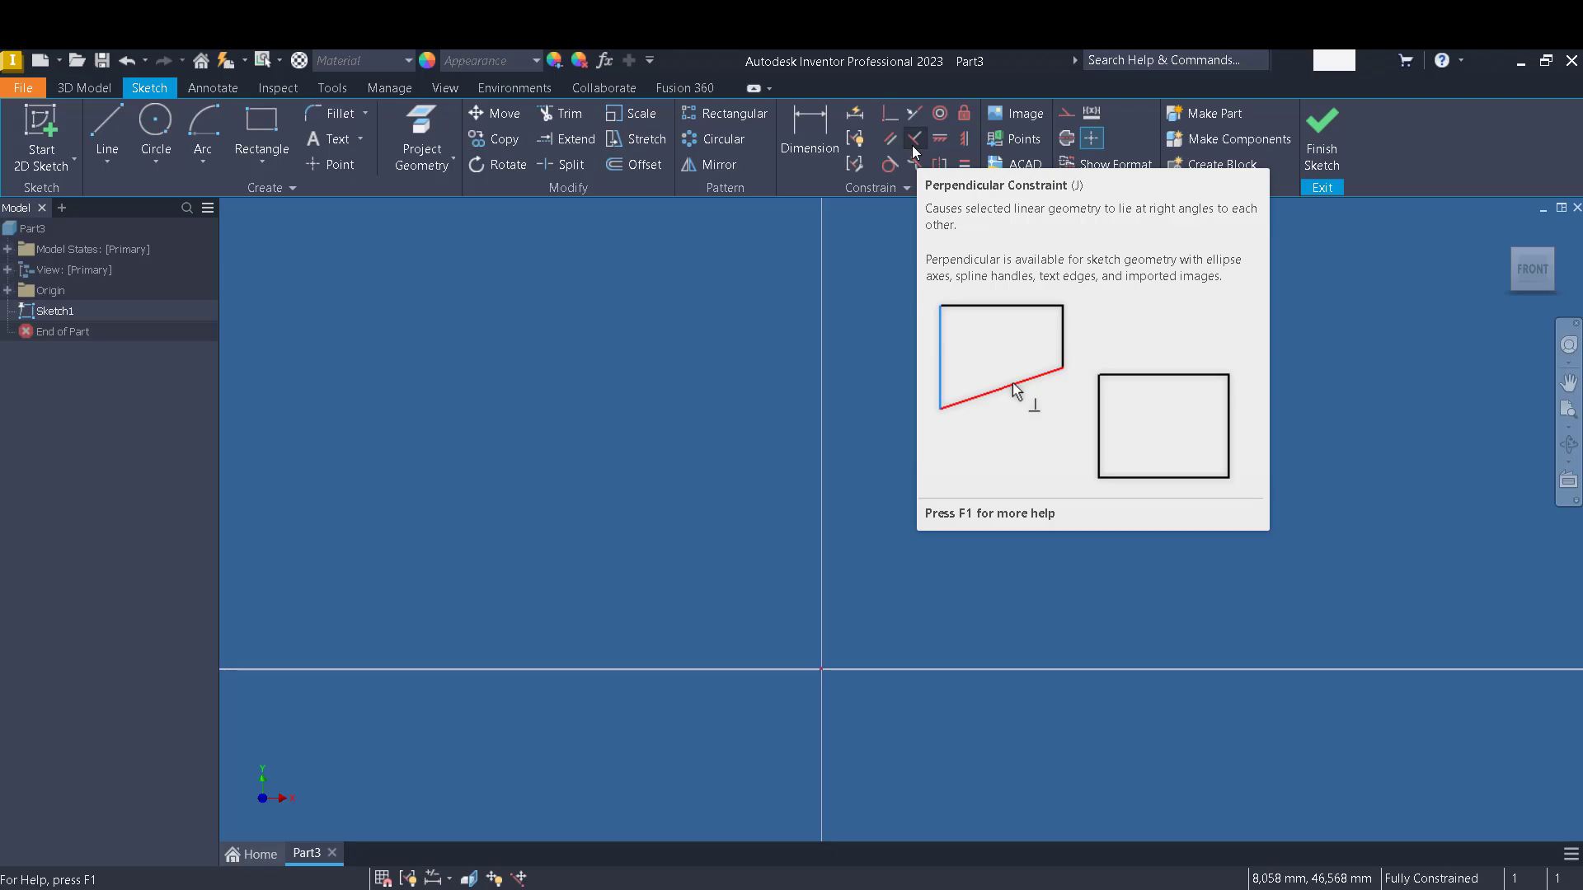
left_click(103, 131)
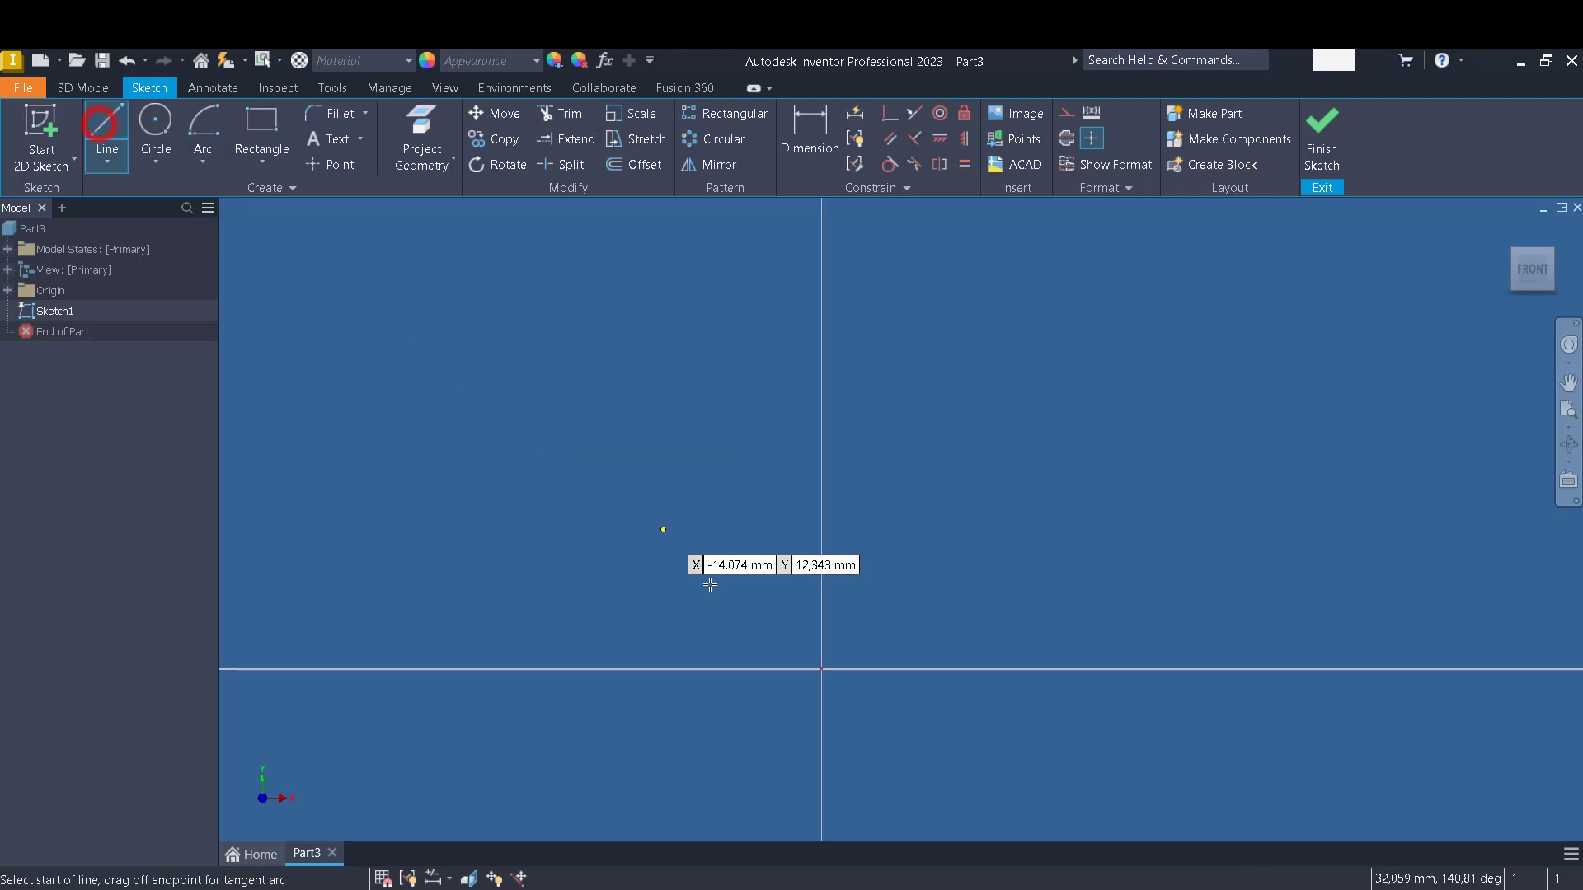
left_click(822, 668)
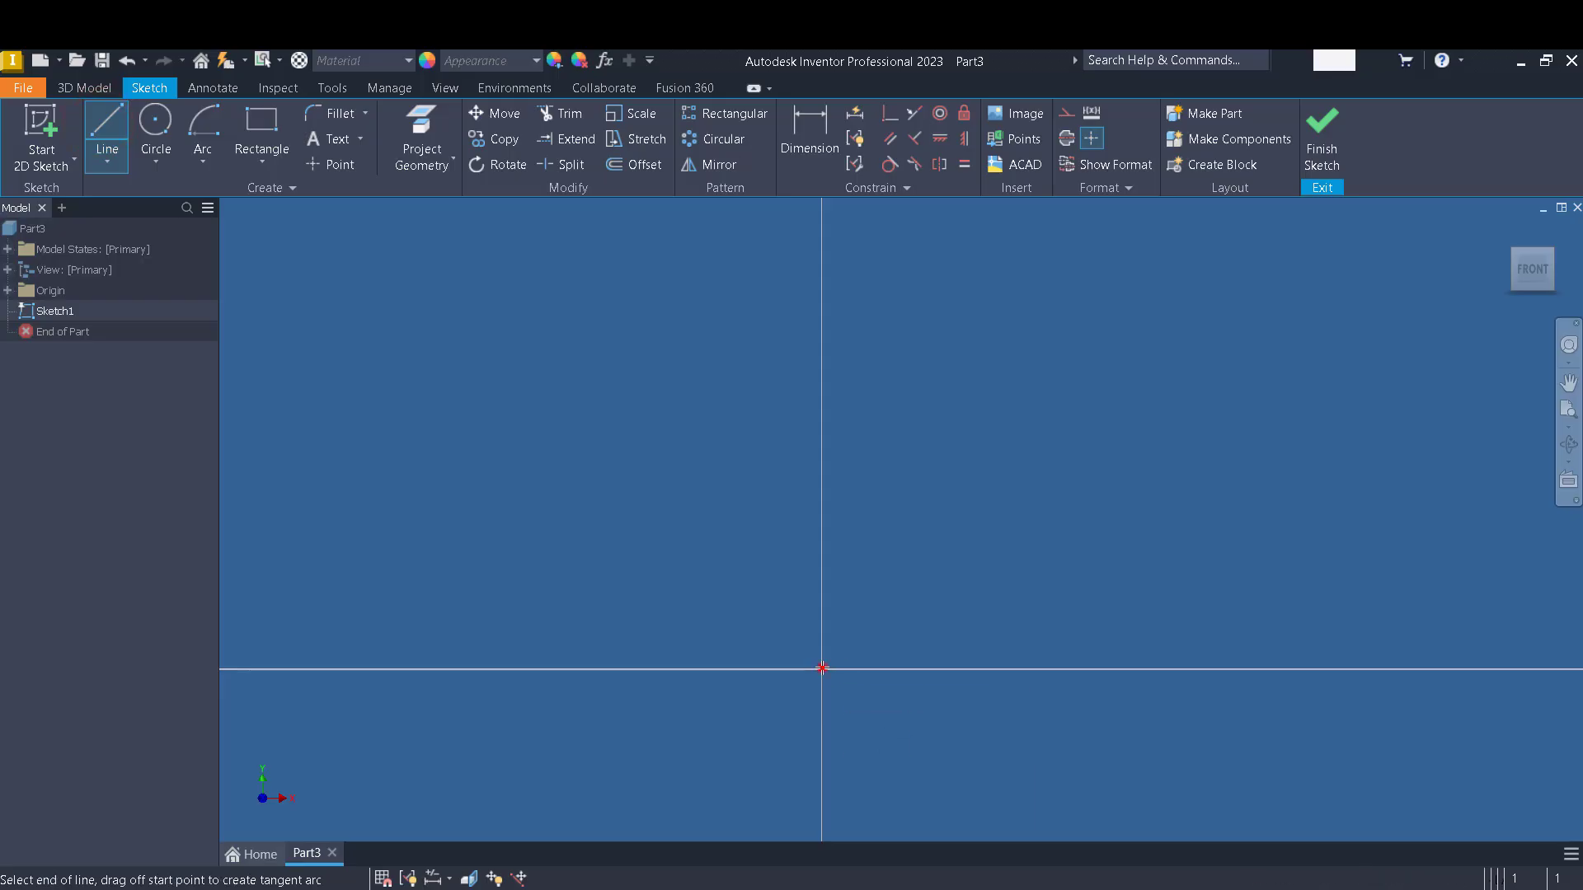
left_click(1125, 668)
left_click(1211, 410)
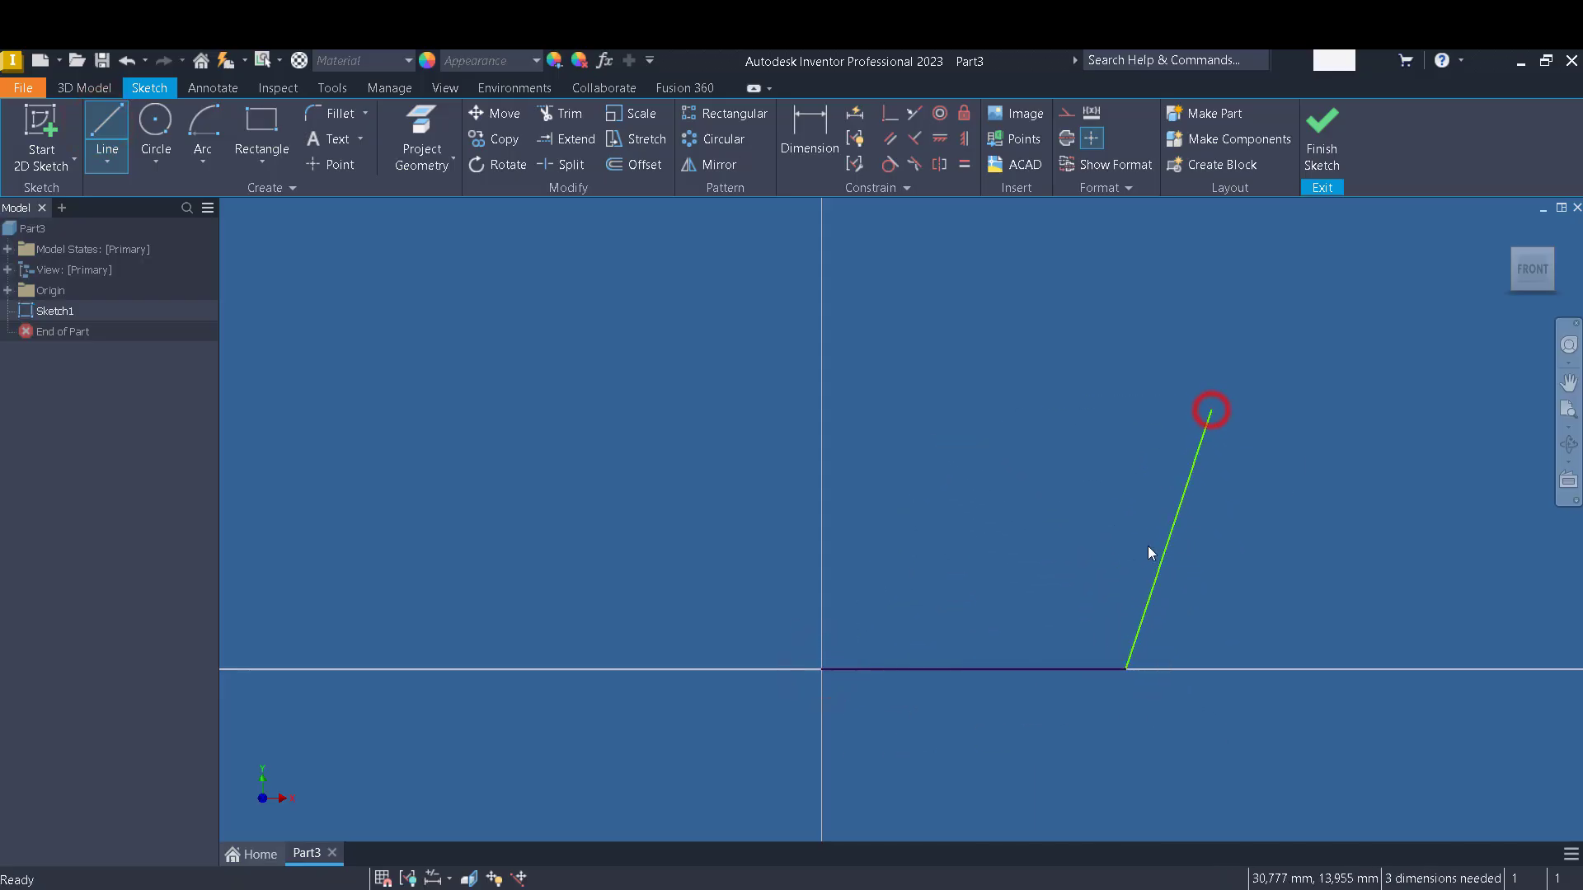
key("Escape")
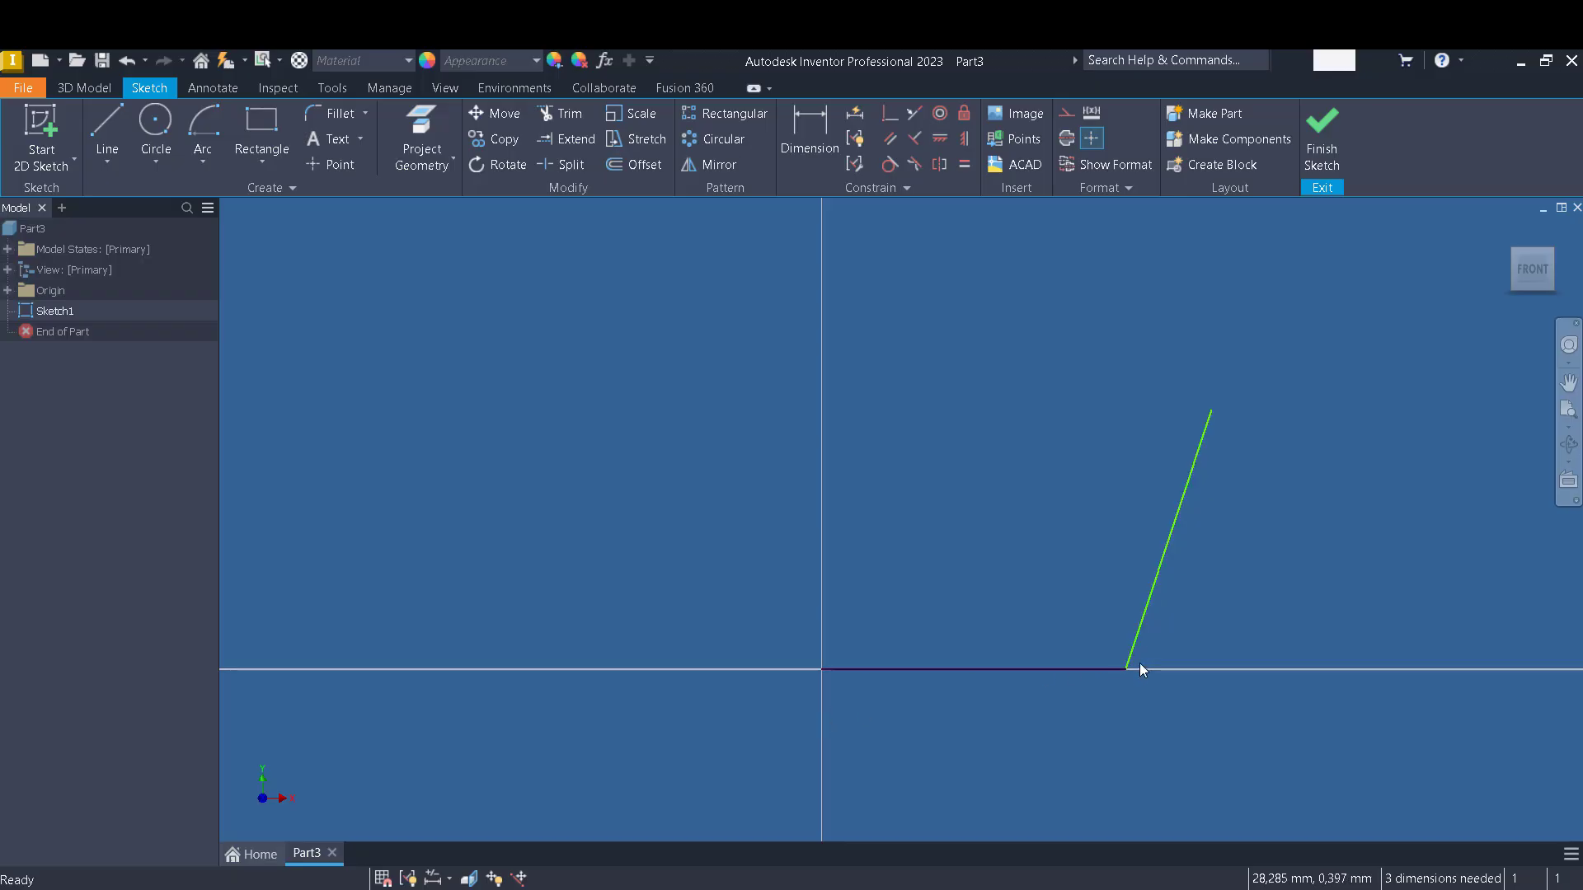
Move the slanted line's upper end closer to vertical and shift the shared corner slightly along the horizontal axis.
left_click_drag(1212, 410, 1142, 407)
mouse_move(1127, 676)
left_mouse_down()
mouse_move(1116, 721)
mouse_move(1123, 672)
left_mouse_up()
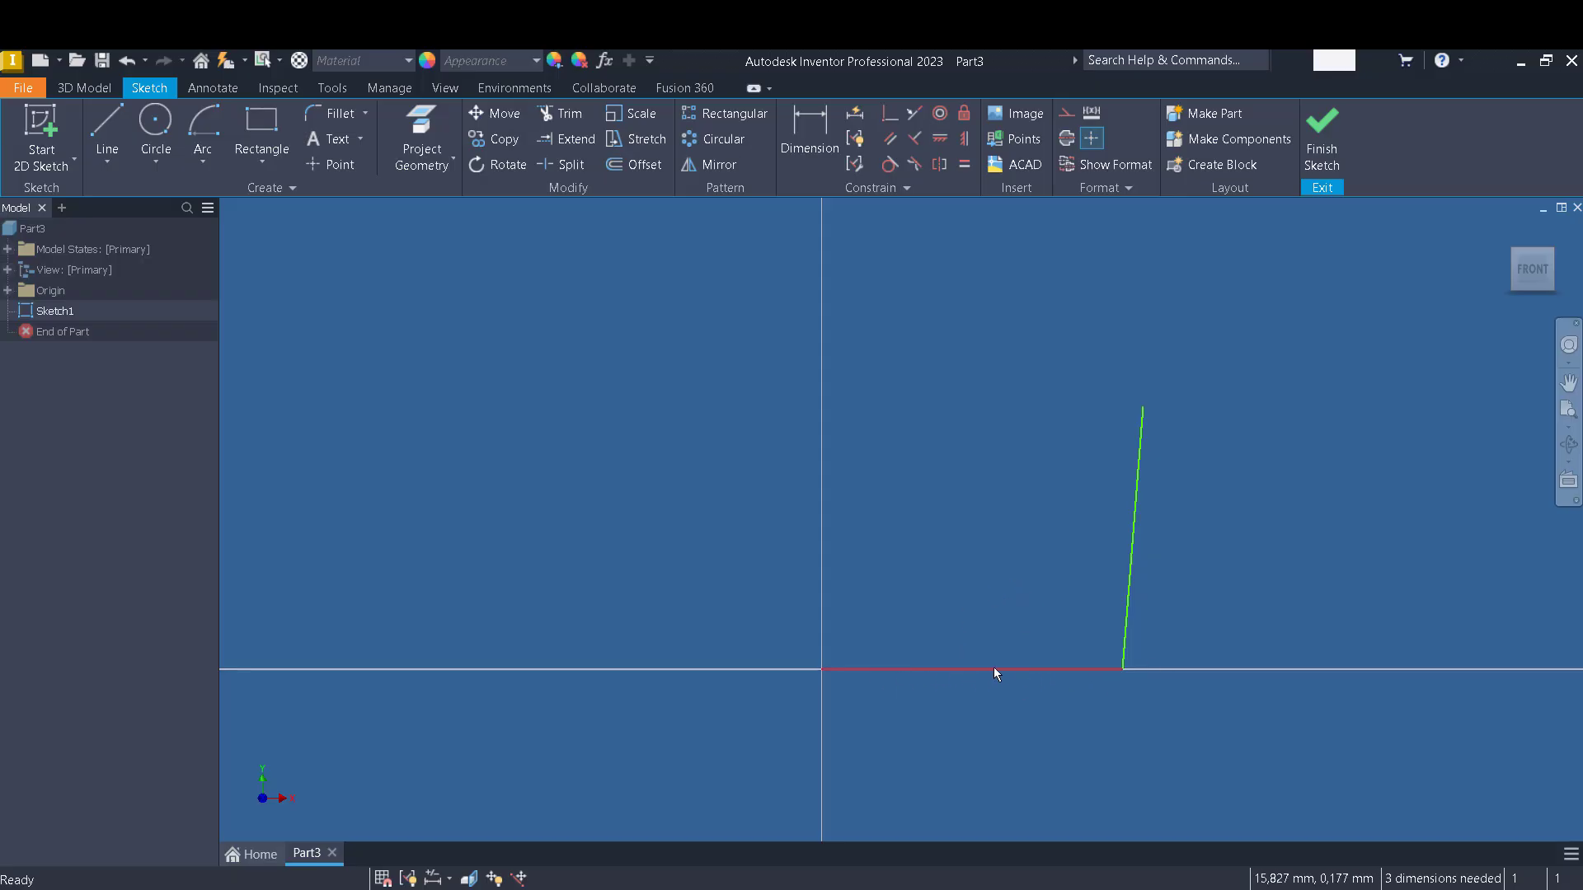
left_click(1020, 606)
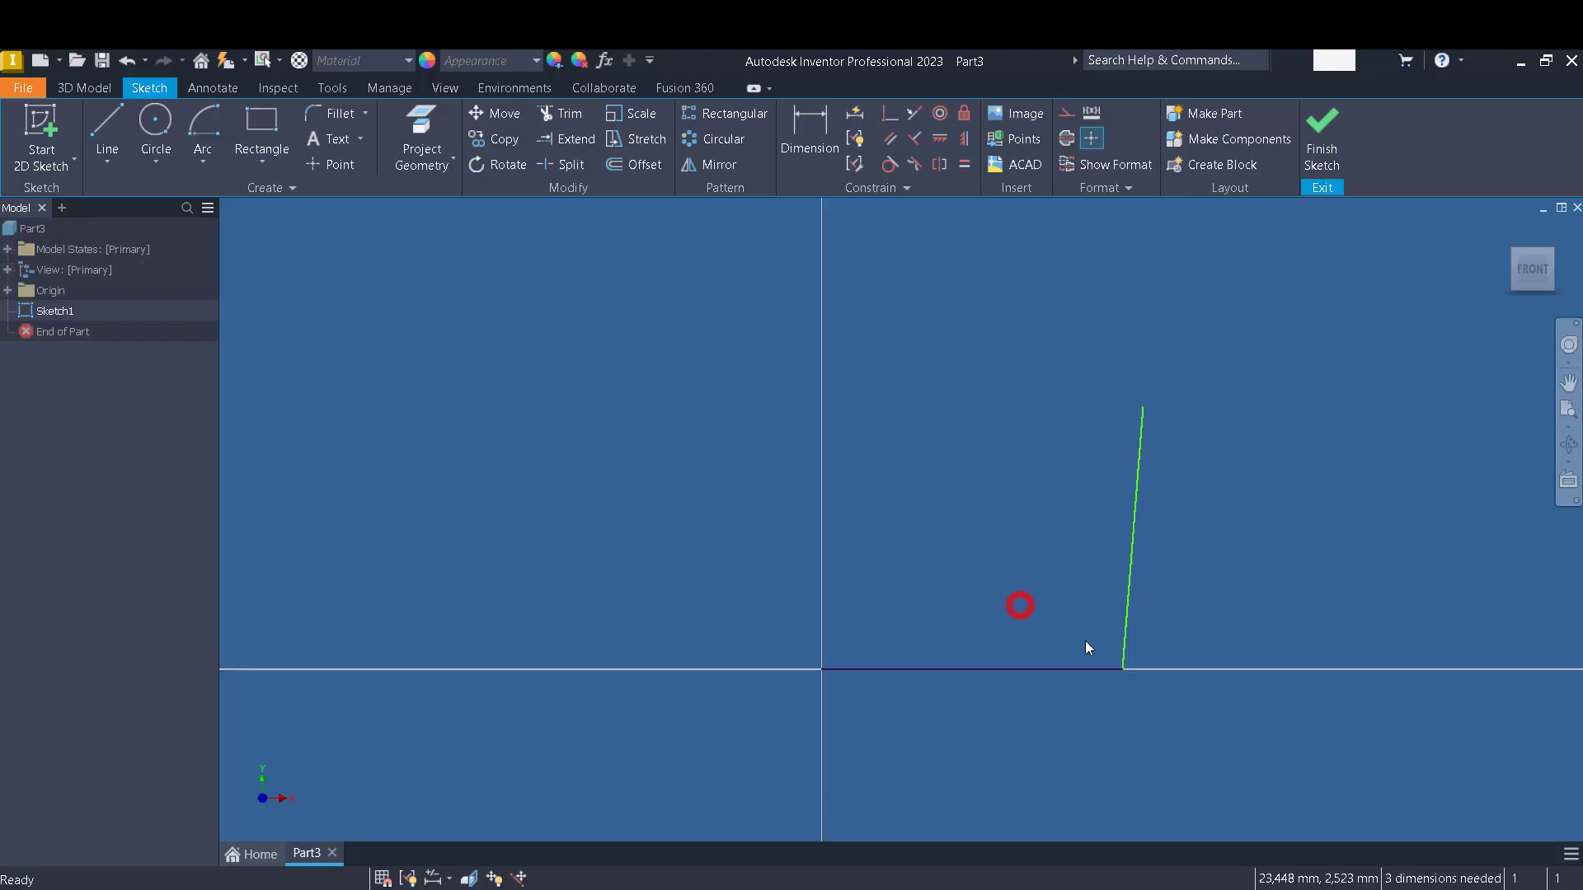
left_click(1012, 330)
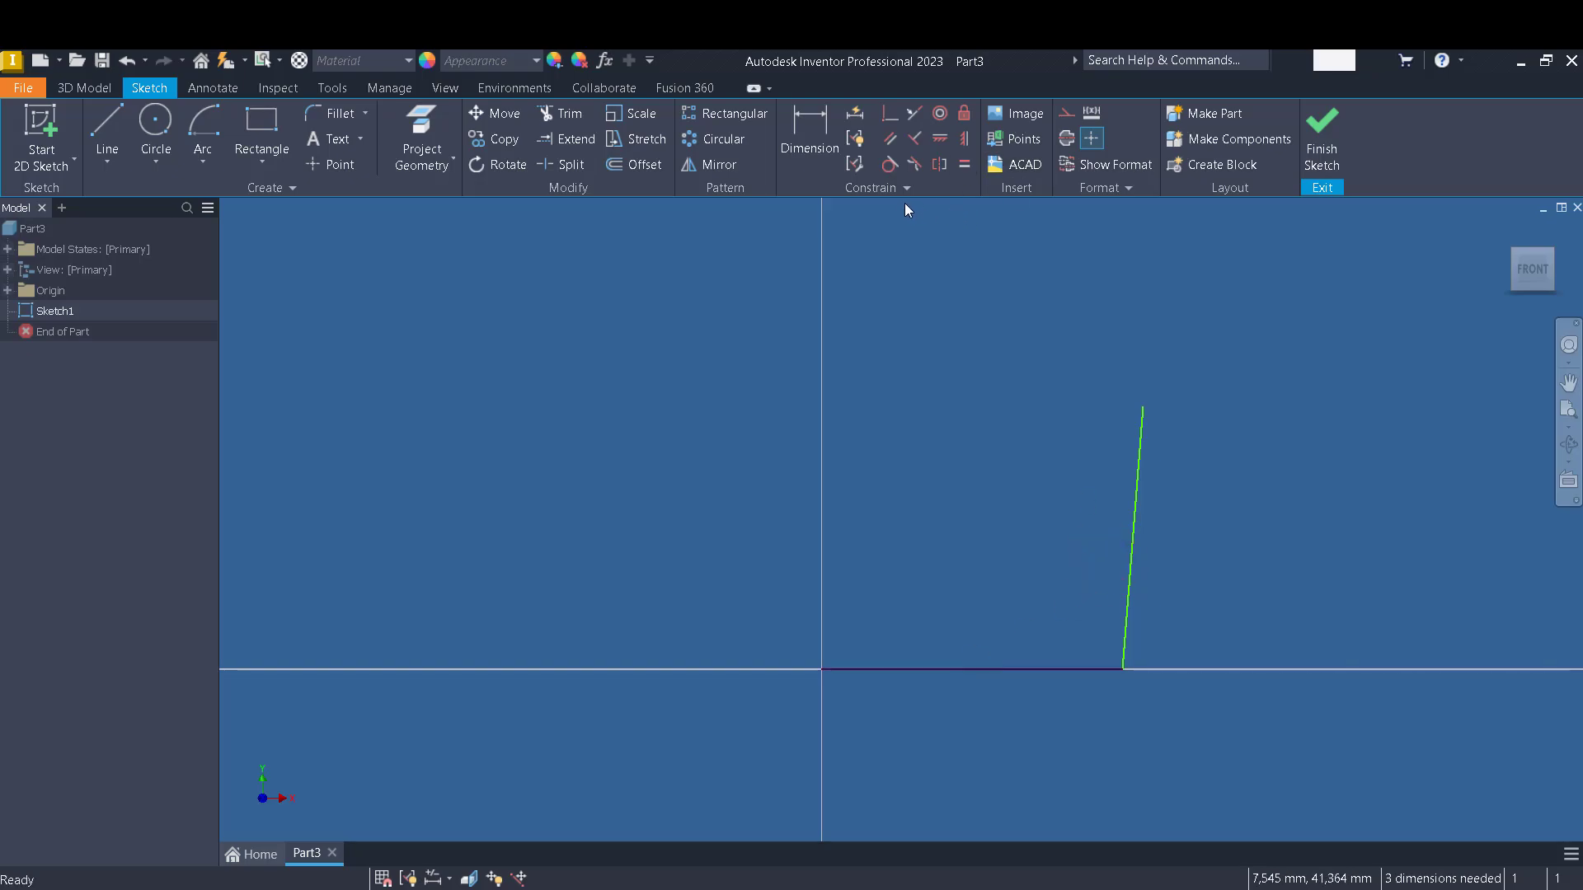
Dimension the angle between the horizontal line and the slanted line at their shared corner and set it to 90 degrees.
left_click(829, 134)
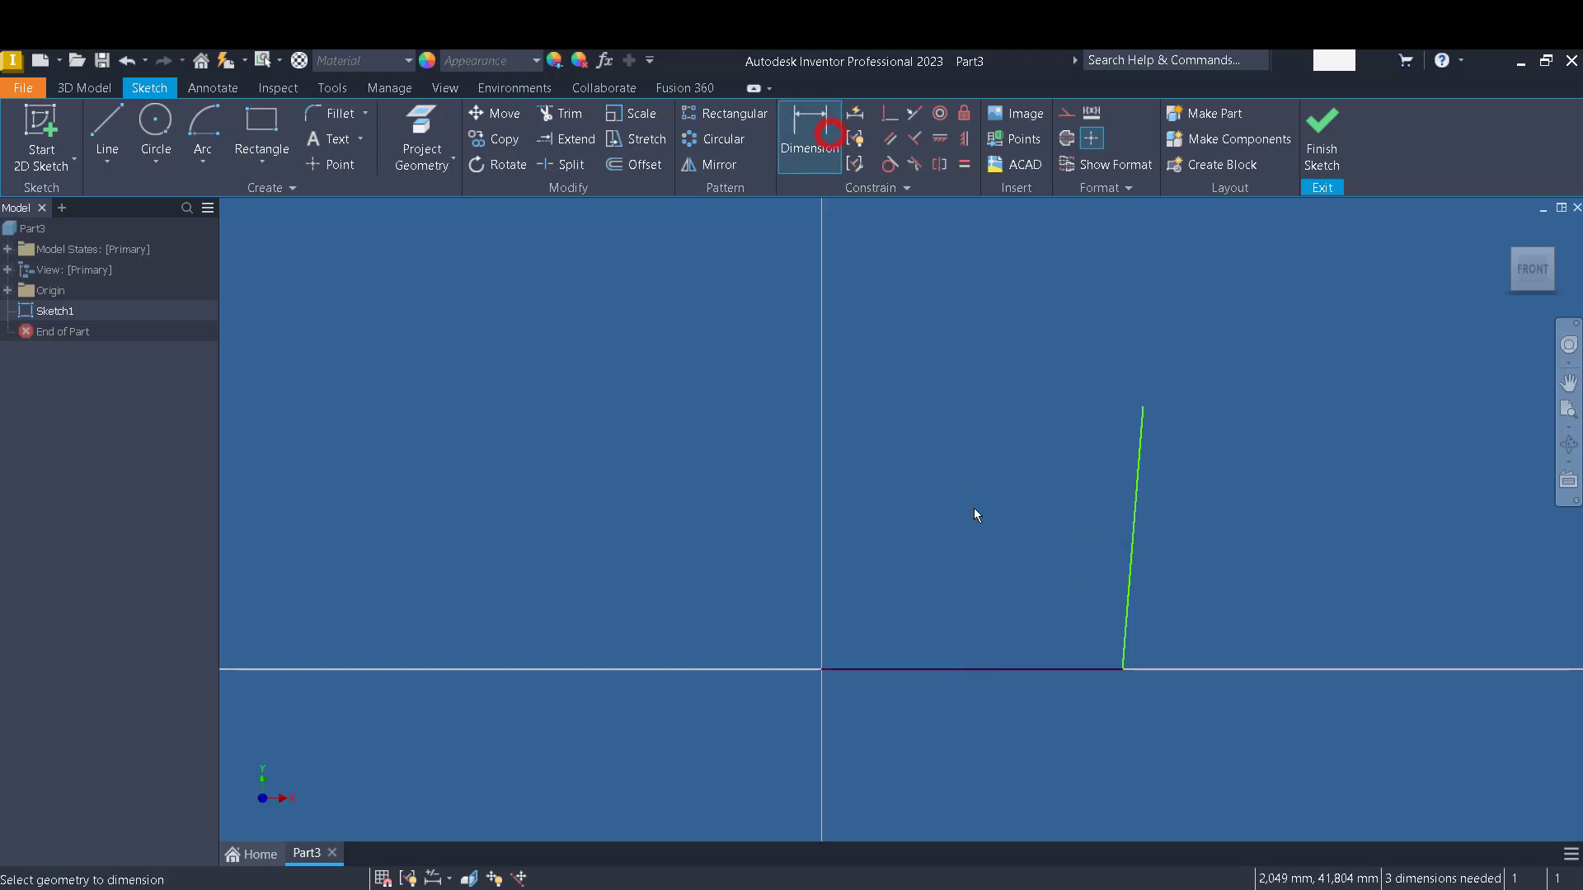
left_click(1127, 598)
left_click(1052, 669)
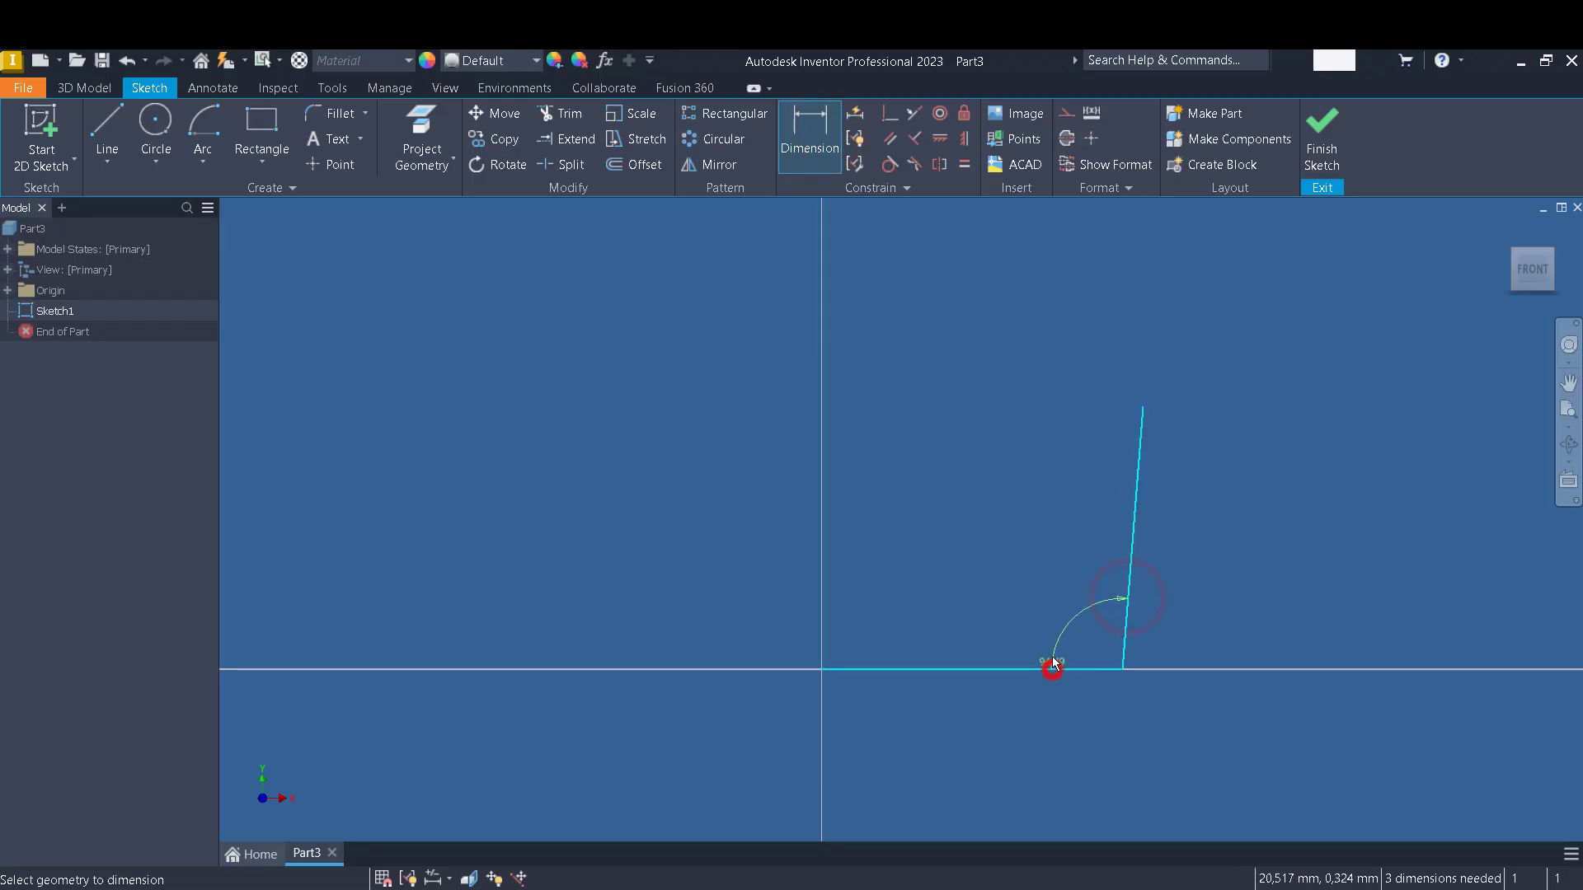
left_click(1059, 615)
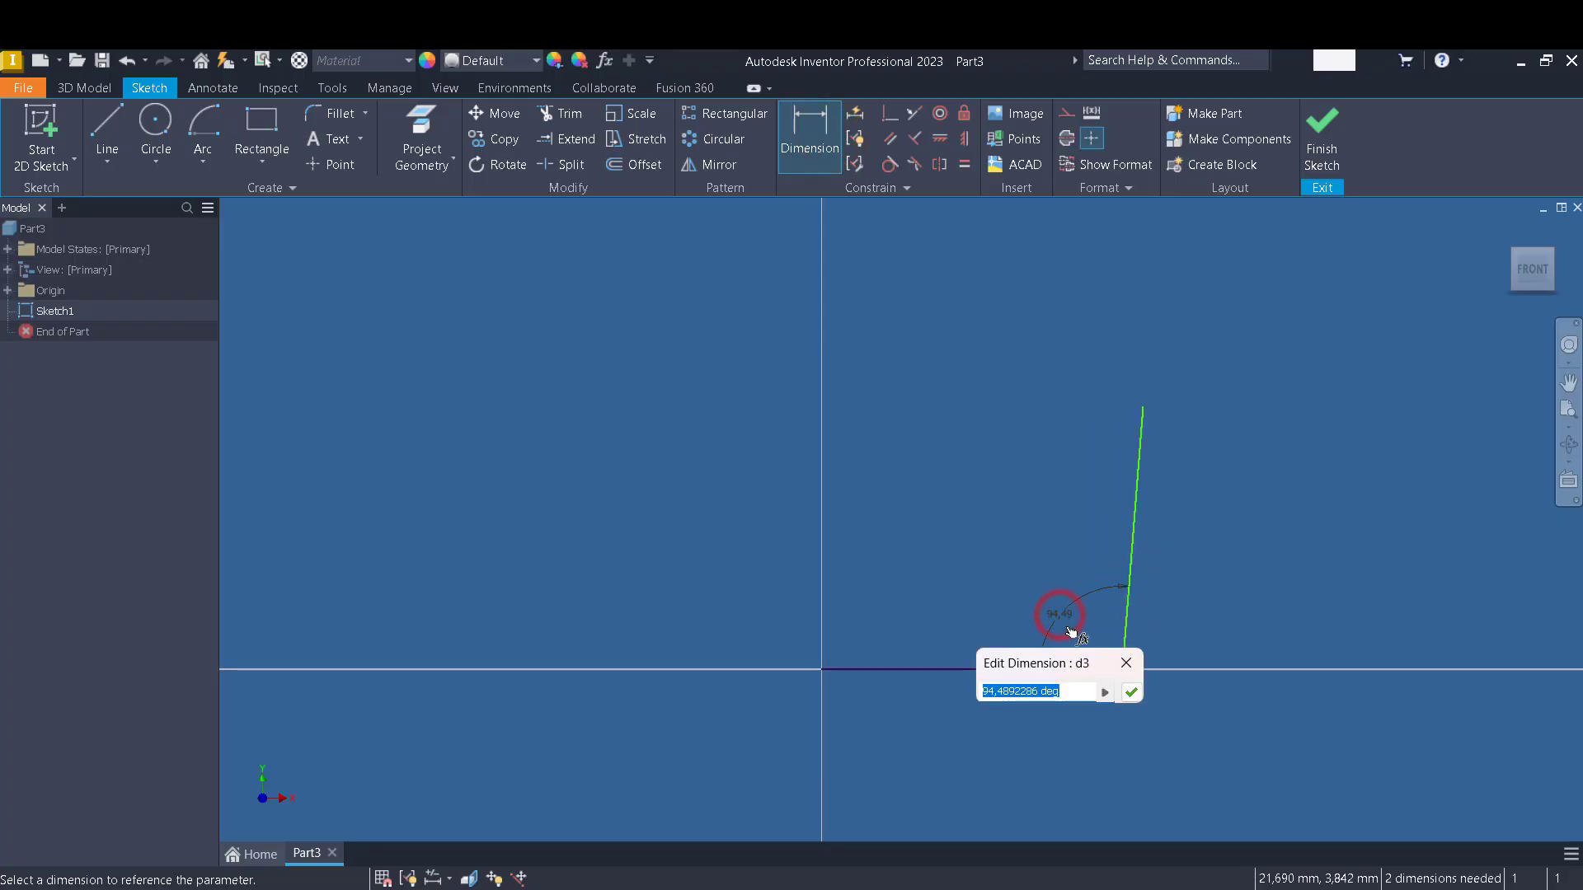
type("90")
key("Return")
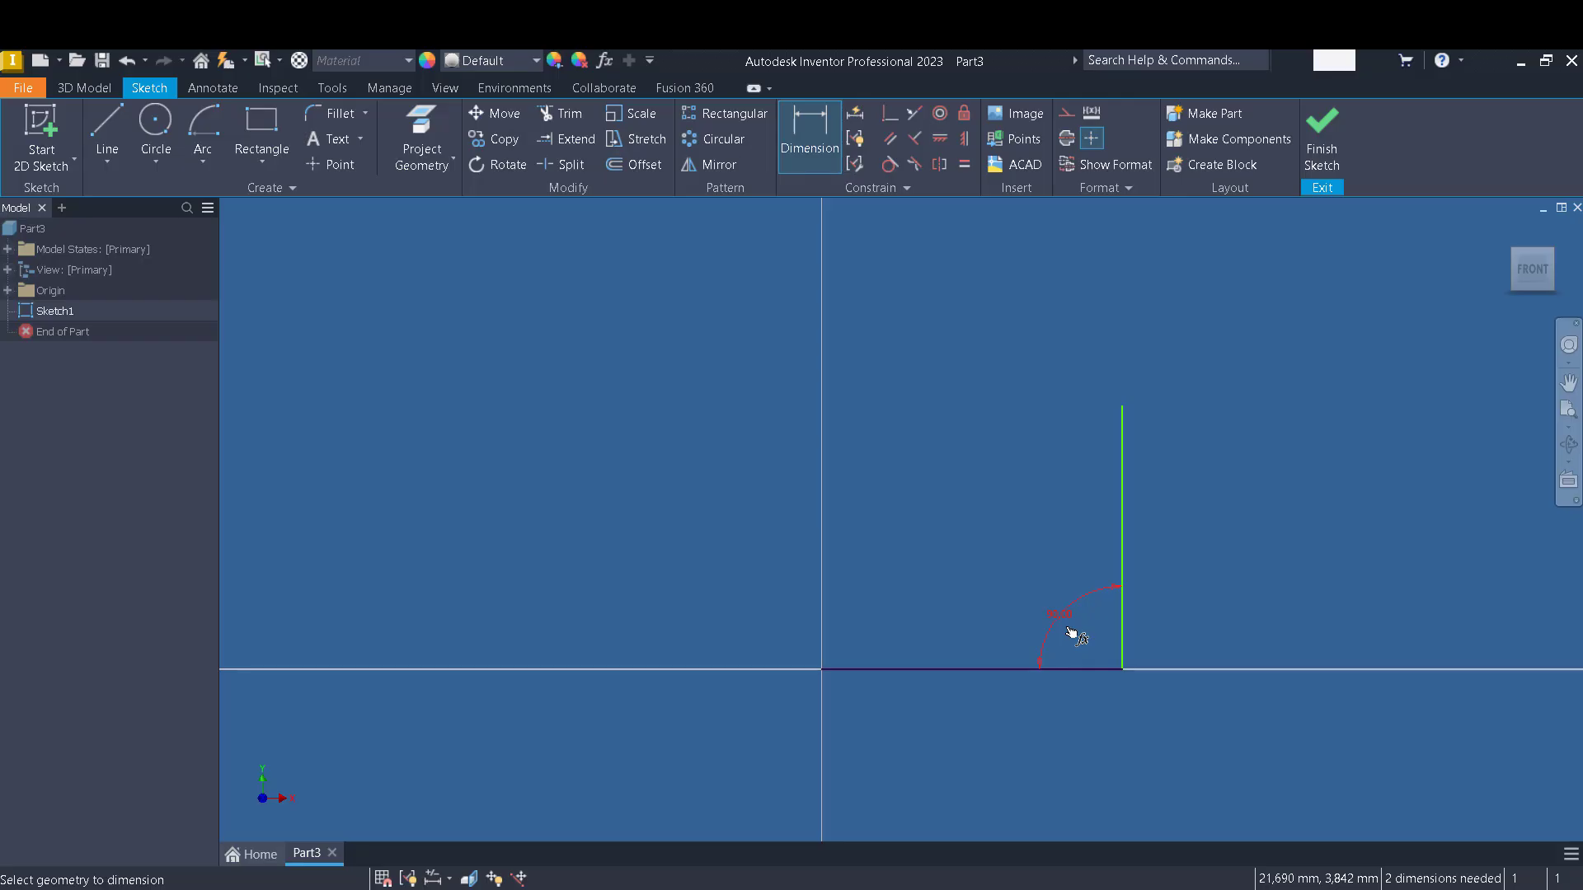
Undo the 90-degree angle dimension between the horizontal and slanted lines.
key("Escape")
key("ctrl+z")
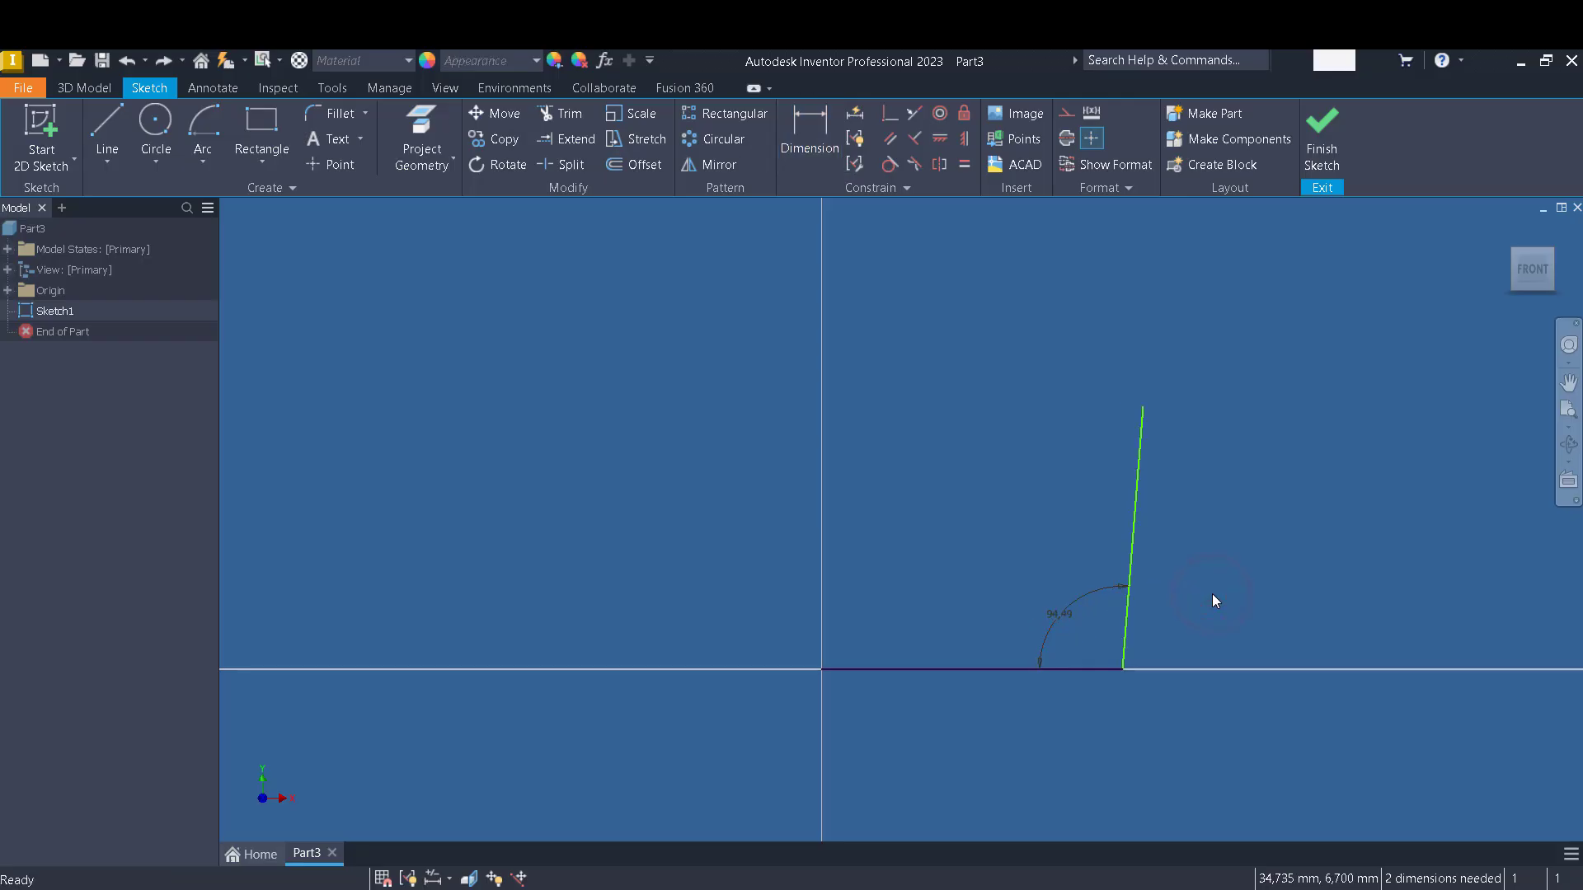
key("ctrl+z")
Apply the Perpendicular constraint between the slanted line and the horizontal line.
left_click(918, 137)
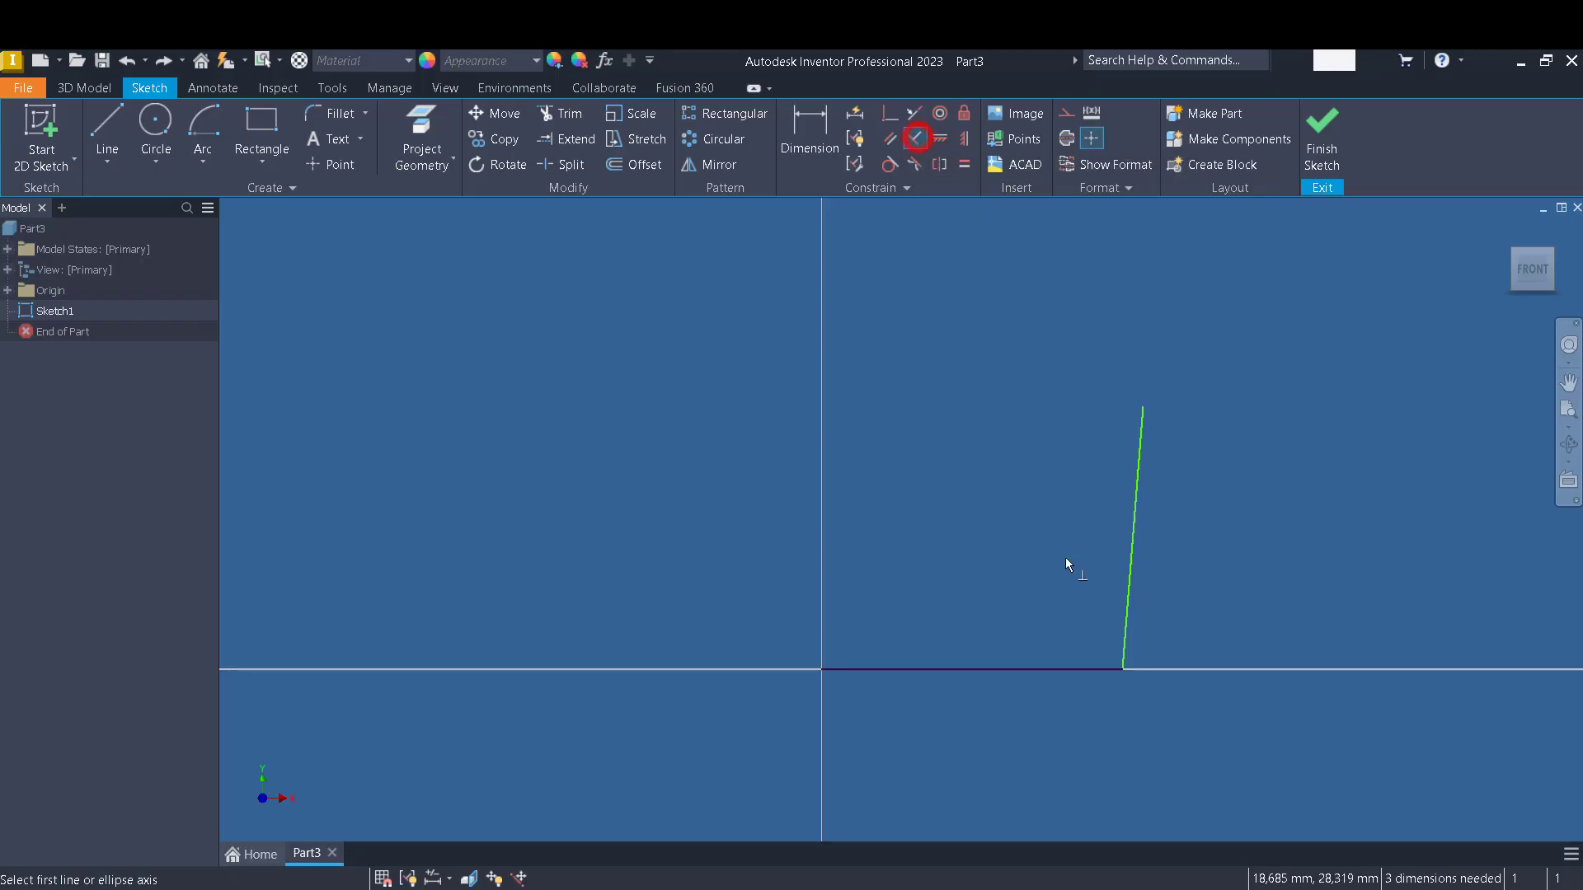
left_click(1127, 627)
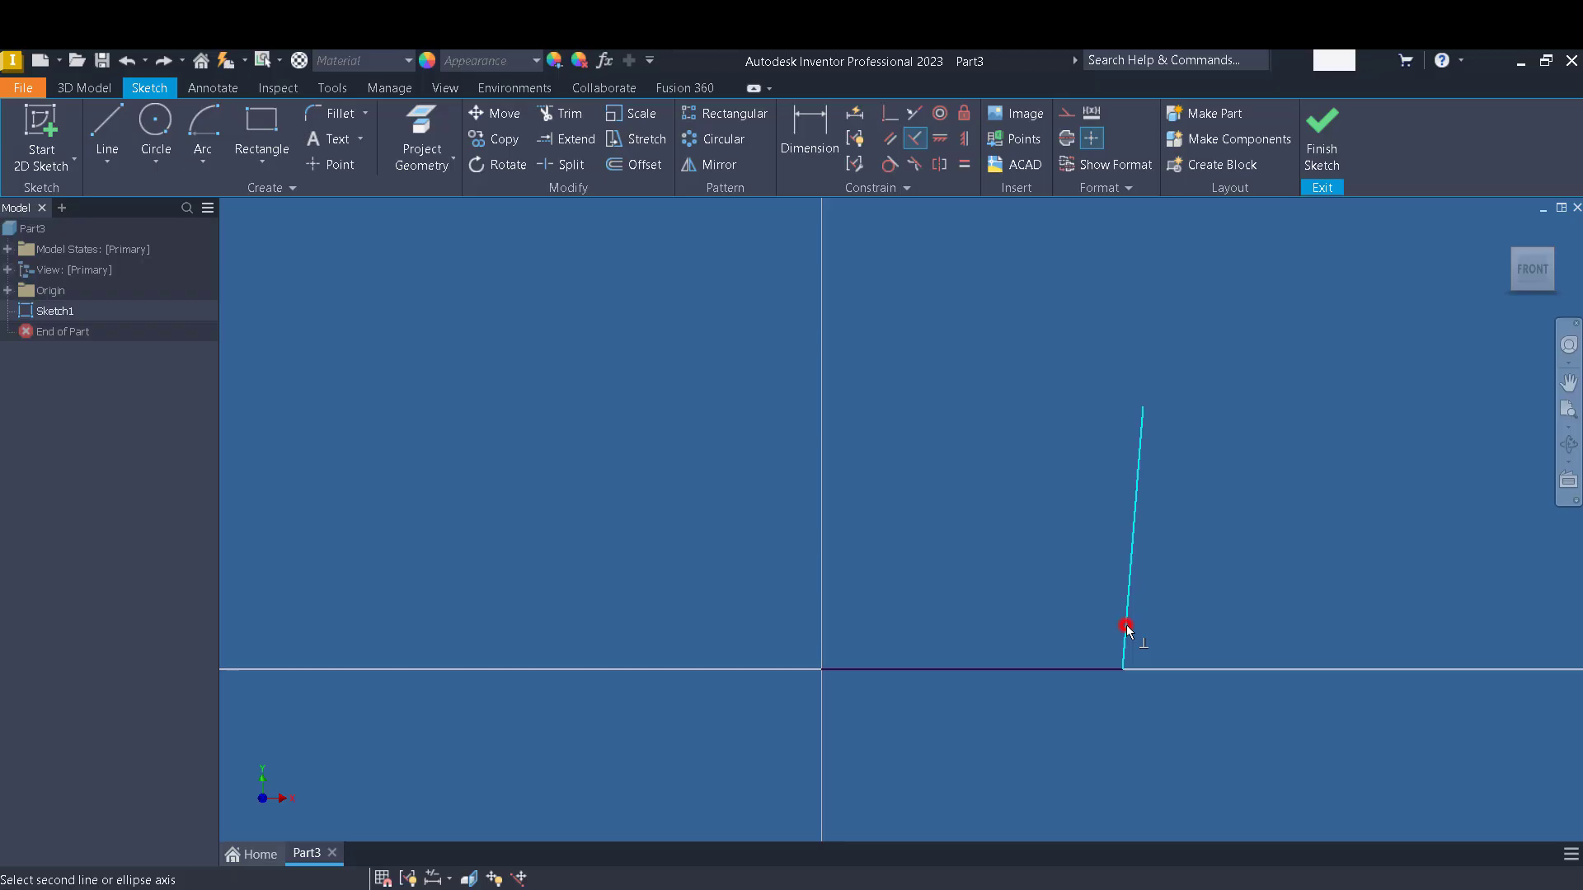
left_click(1078, 670)
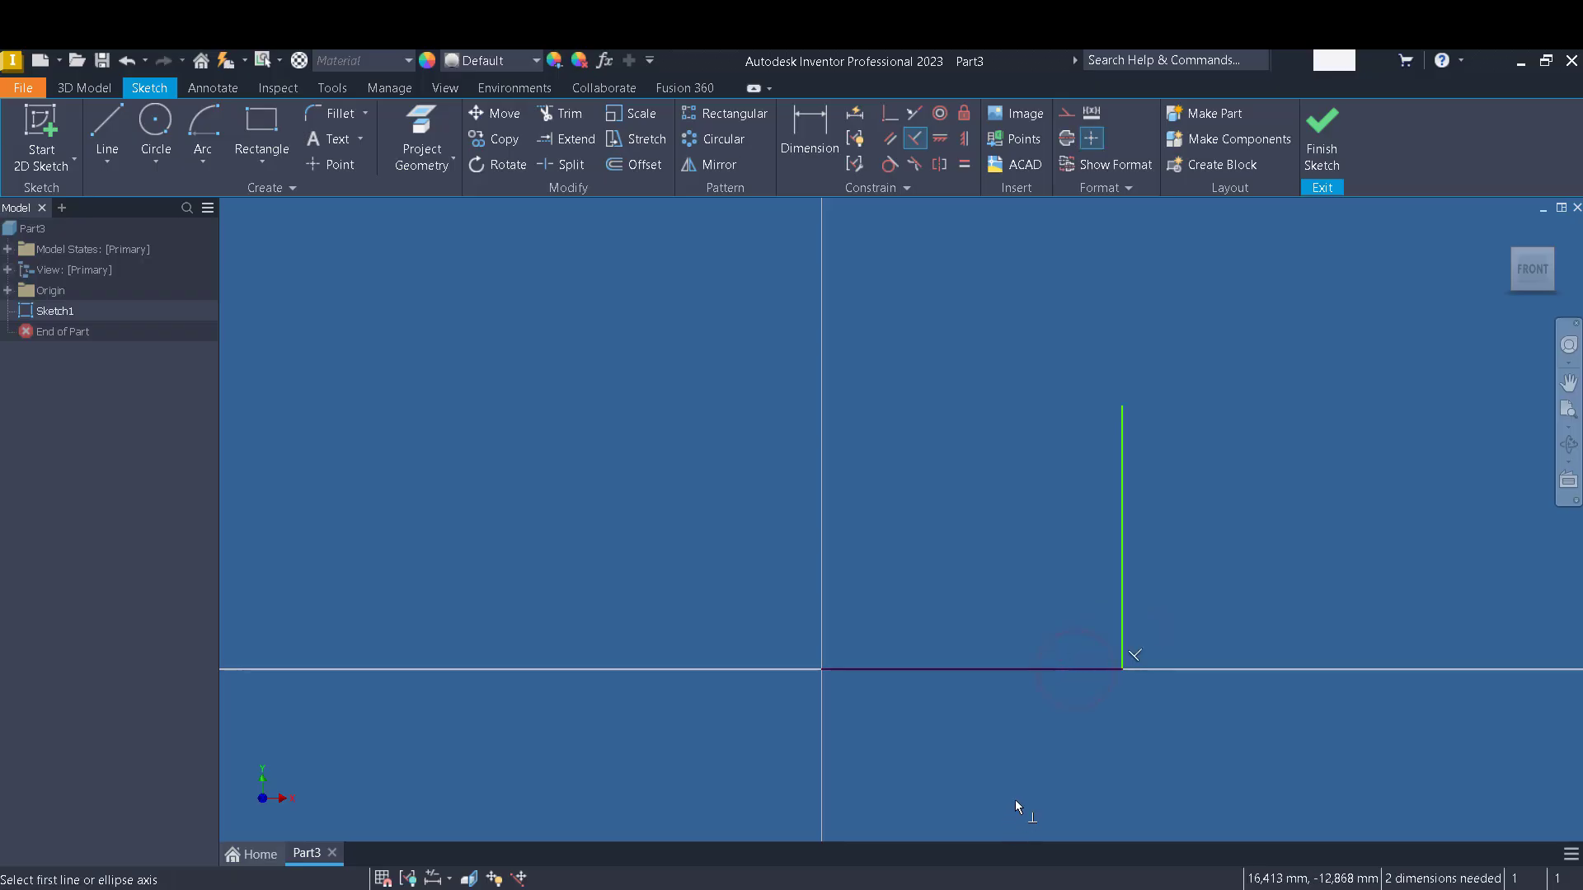
key("Escape")
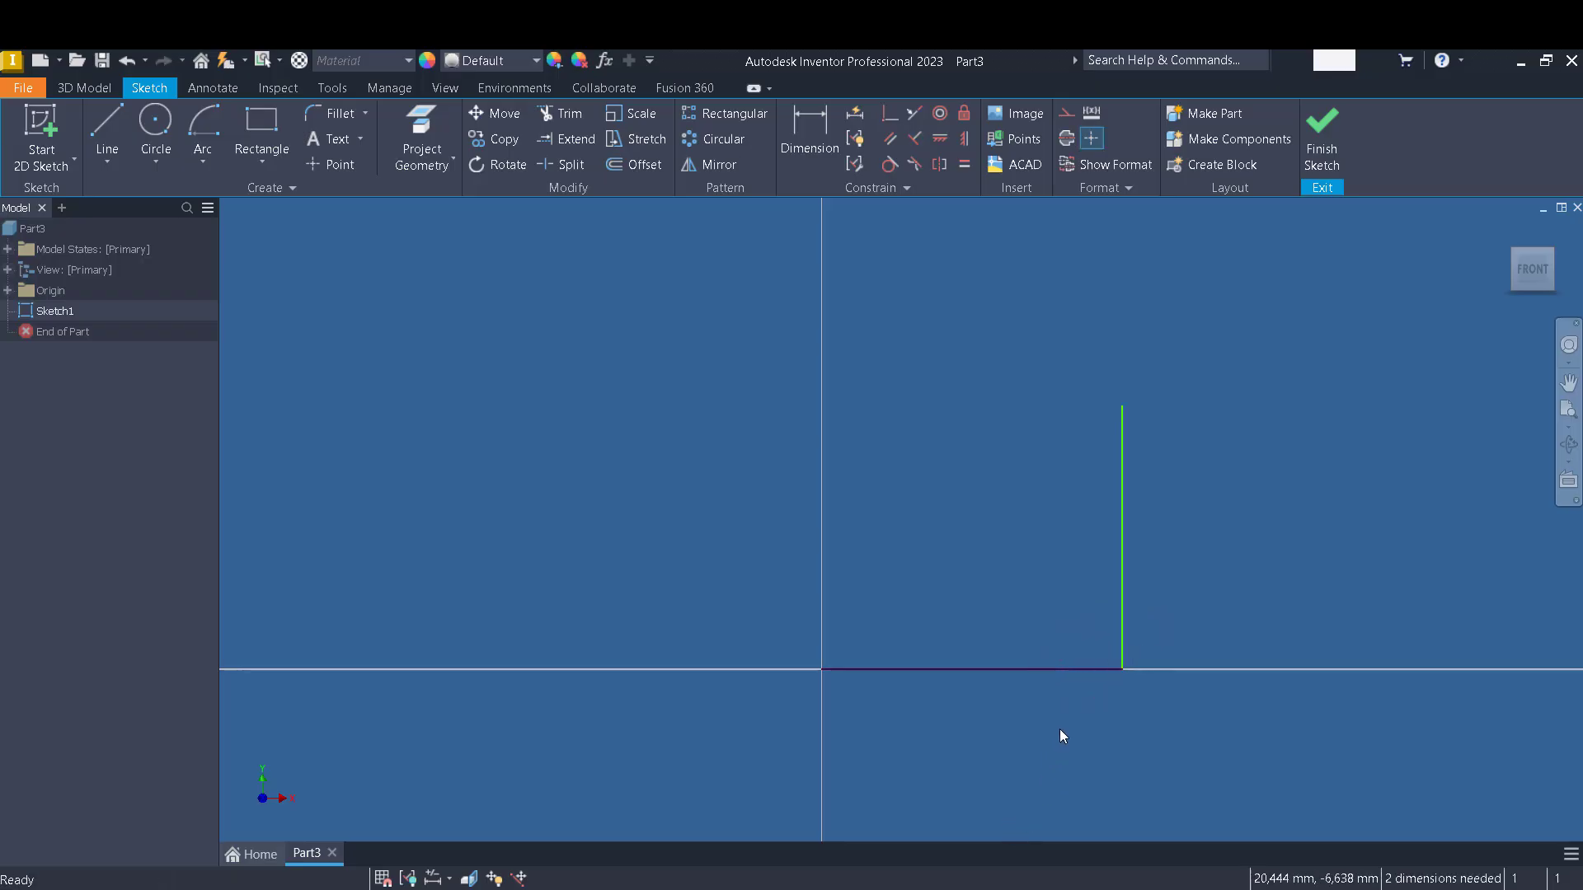
Test the perpendicular constraint by moving the vertical line's upper end down and toward the origin.
left_click(1121, 647)
mouse_move(1123, 406)
left_mouse_down()
mouse_move(1225, 398)
mouse_move(1067, 412)
mouse_move(1248, 416)
mouse_move(1087, 448)
left_mouse_up()
middle_click_drag(1008, 688, 942, 821)
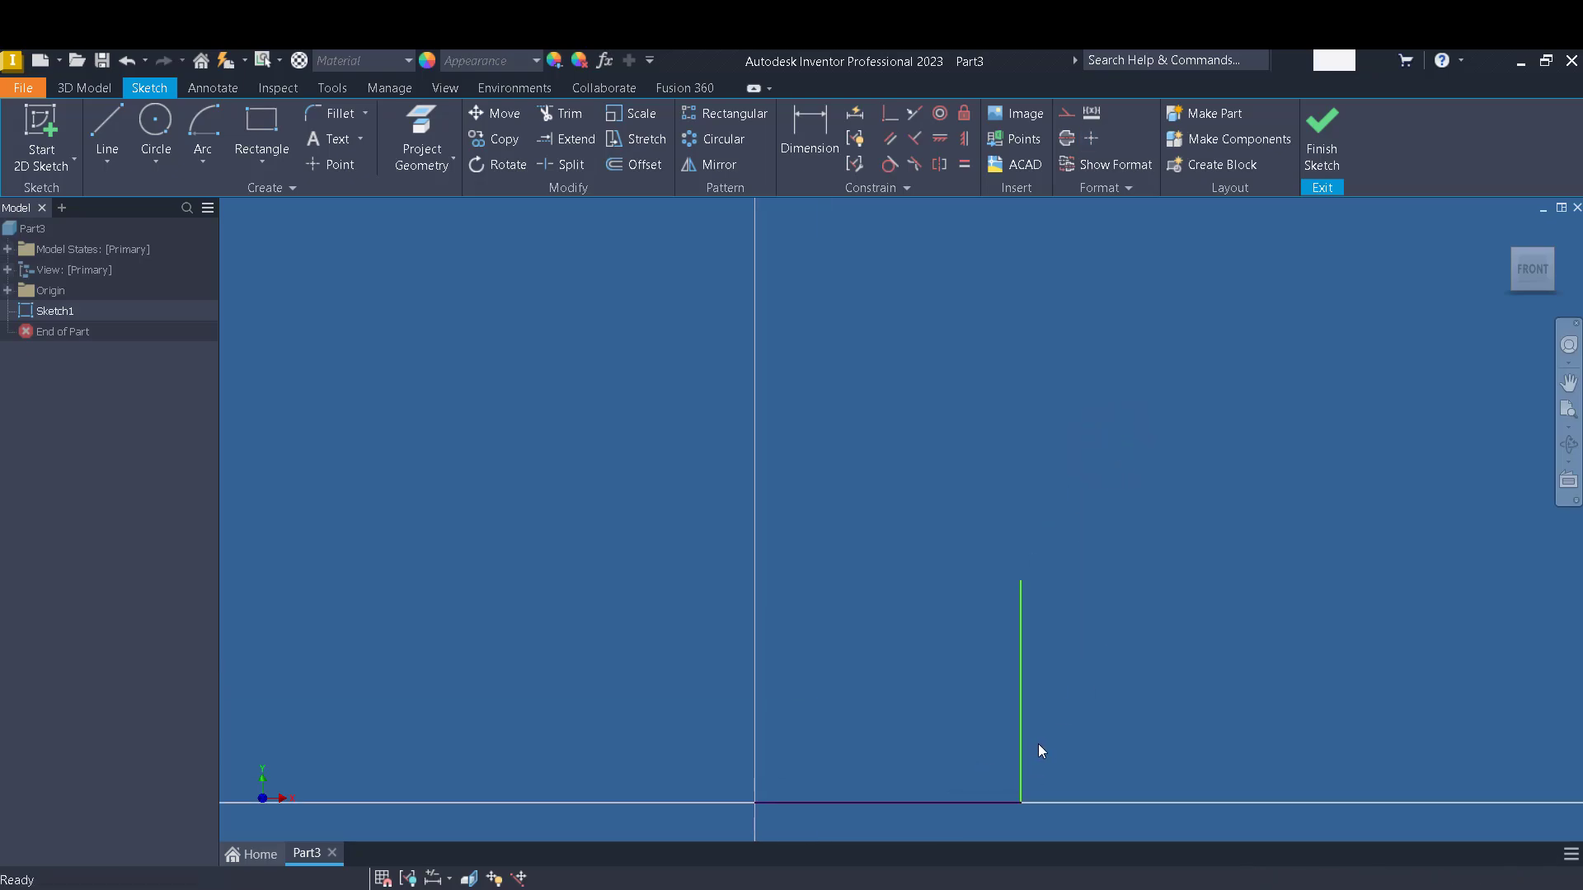
middle_click_drag(1037, 743, 1072, 590)
Preview an angle dimension between the vertical and horizontal lines to check the angle, without placing it.
left_click(809, 128)
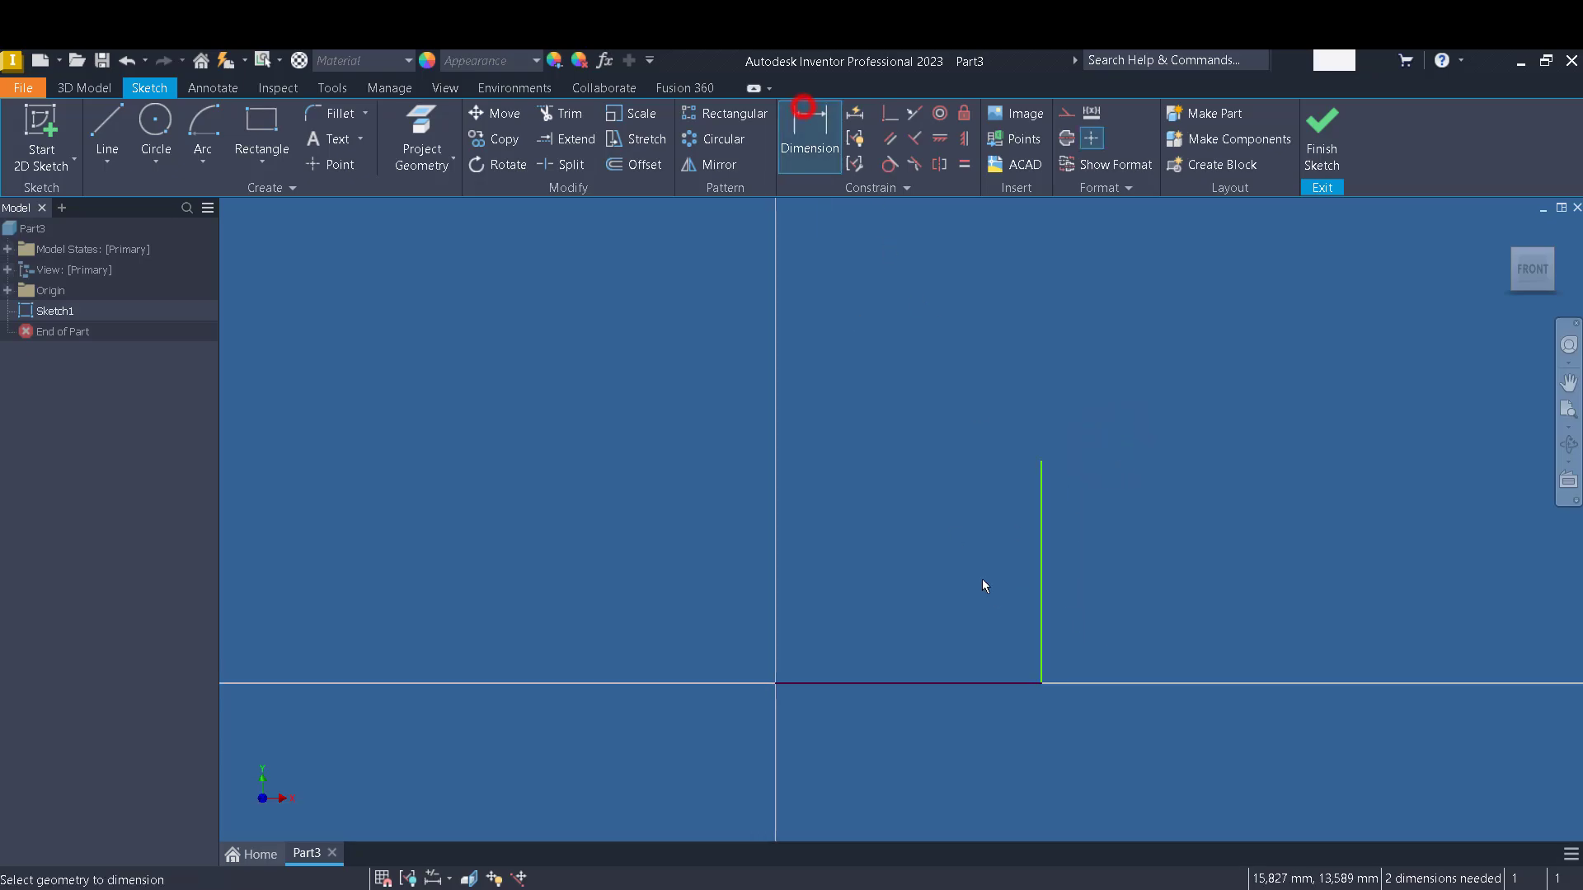
left_click(1042, 638)
left_click(976, 682)
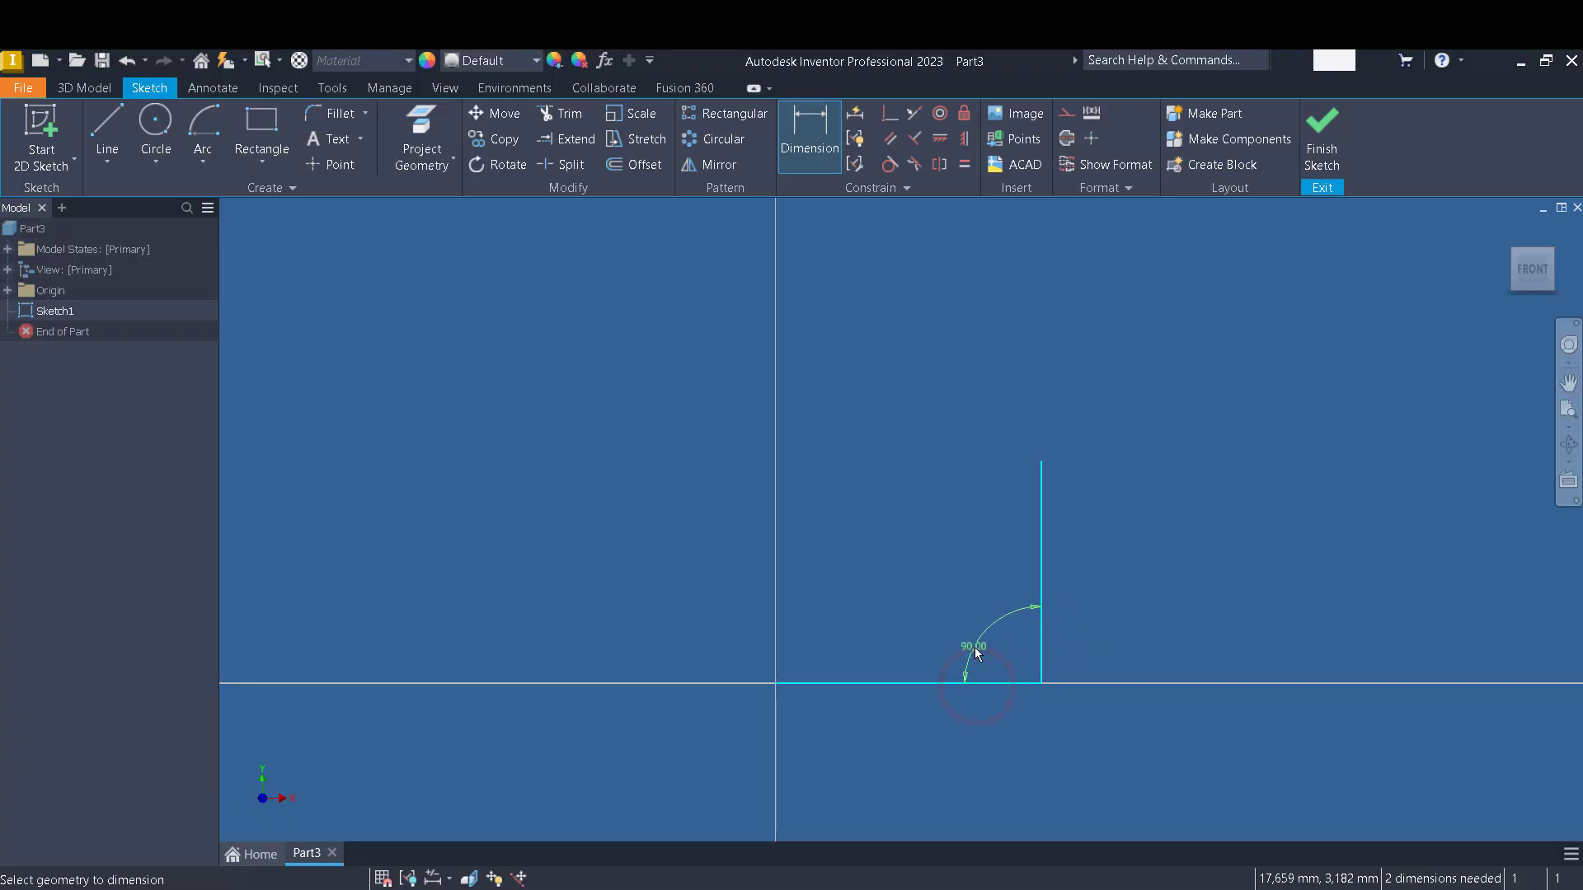
key("Escape")
Sketch two connected slanted lines across the vertical axis, forming an acute corner above the existing L-shaped pair.
middle_click_drag(972, 658, 1108, 663)
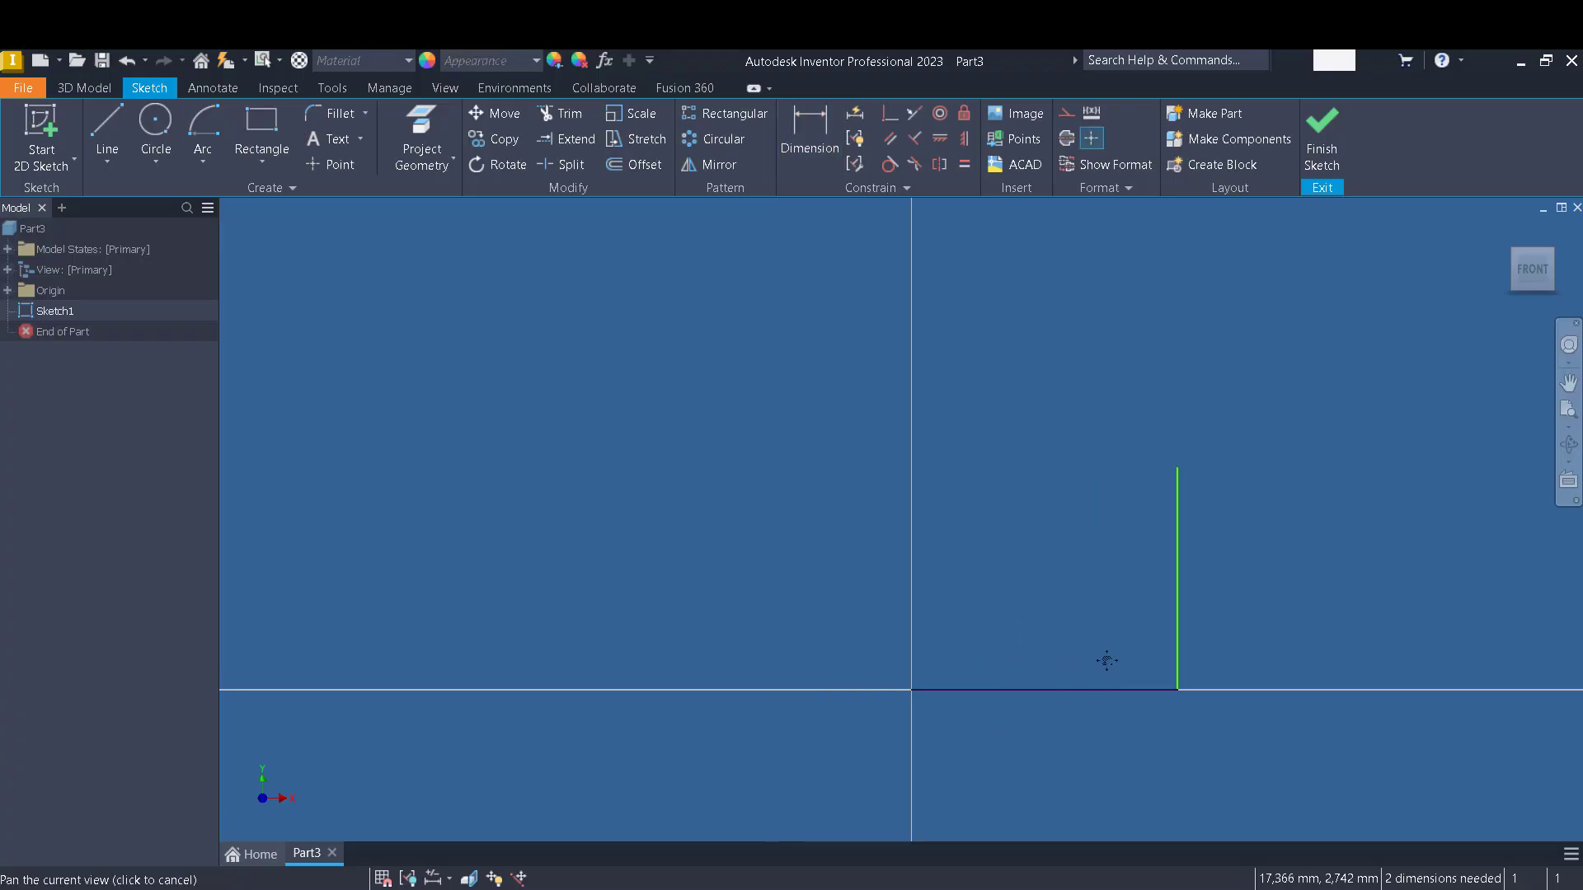
left_click(100, 130)
left_click(709, 511)
left_click(999, 331)
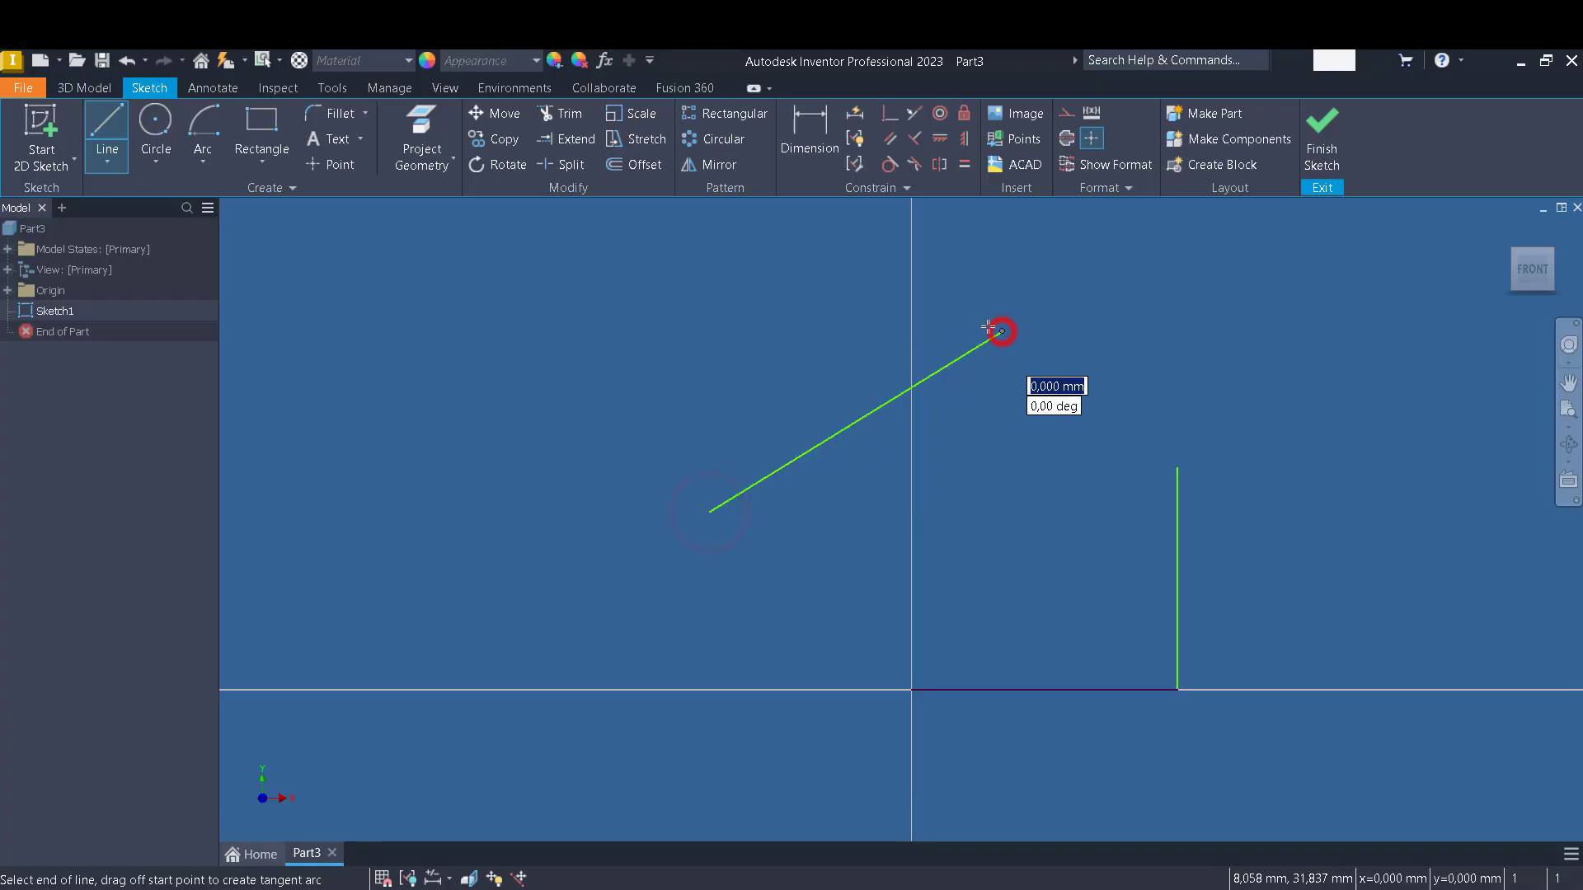
middle_click_drag(990, 327, 925, 542)
left_click(701, 434)
key("Escape")
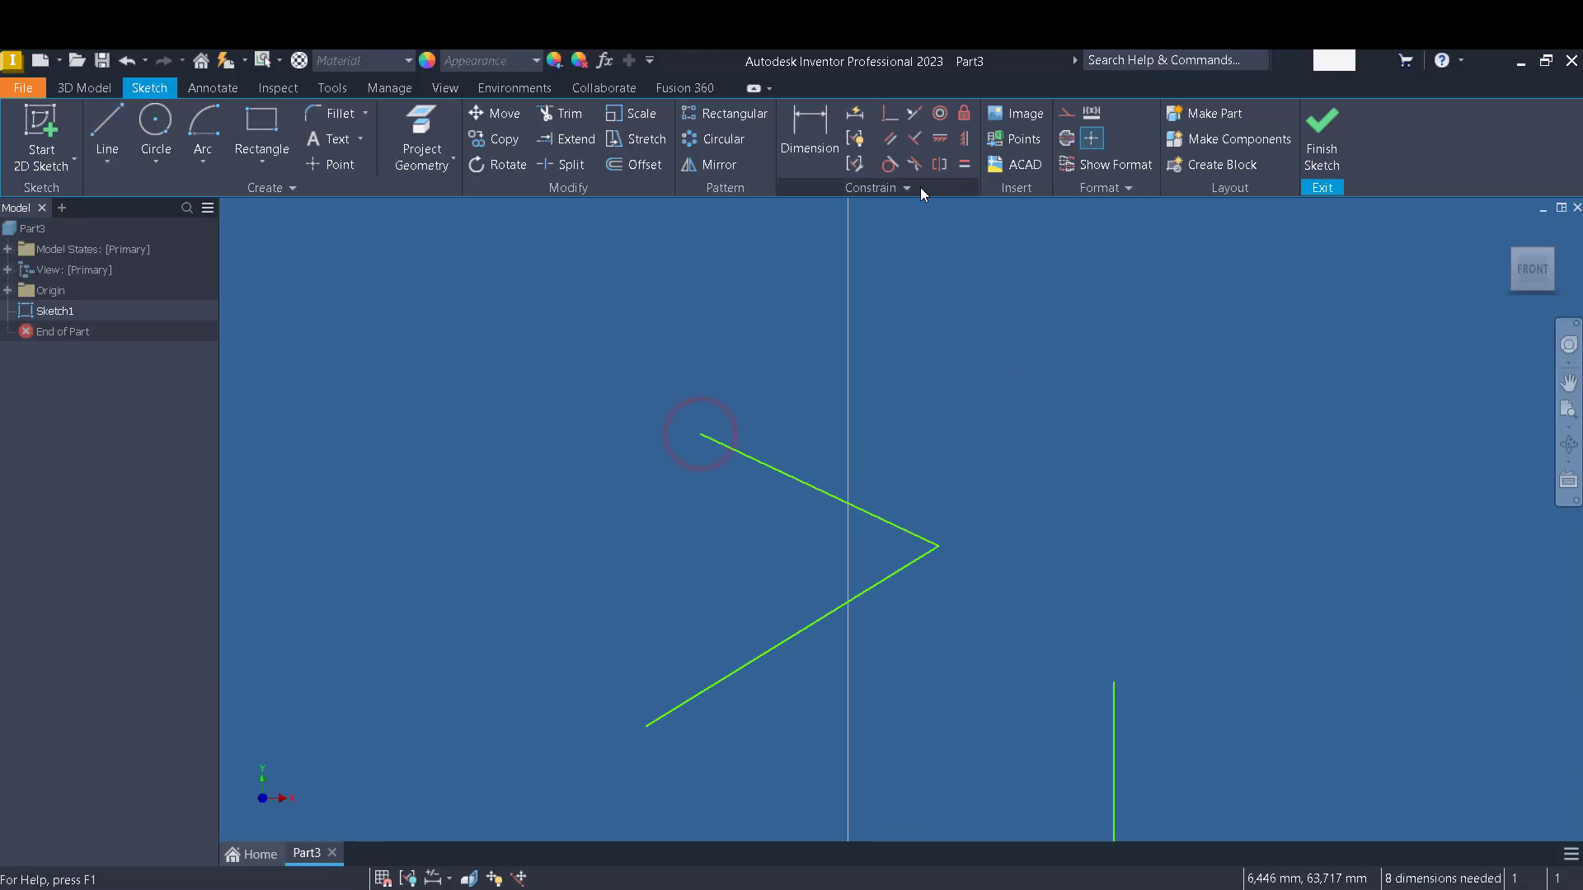
Apply the Perpendicular constraint to the two connected slanted lines, selecting the upper one first.
left_click(915, 139)
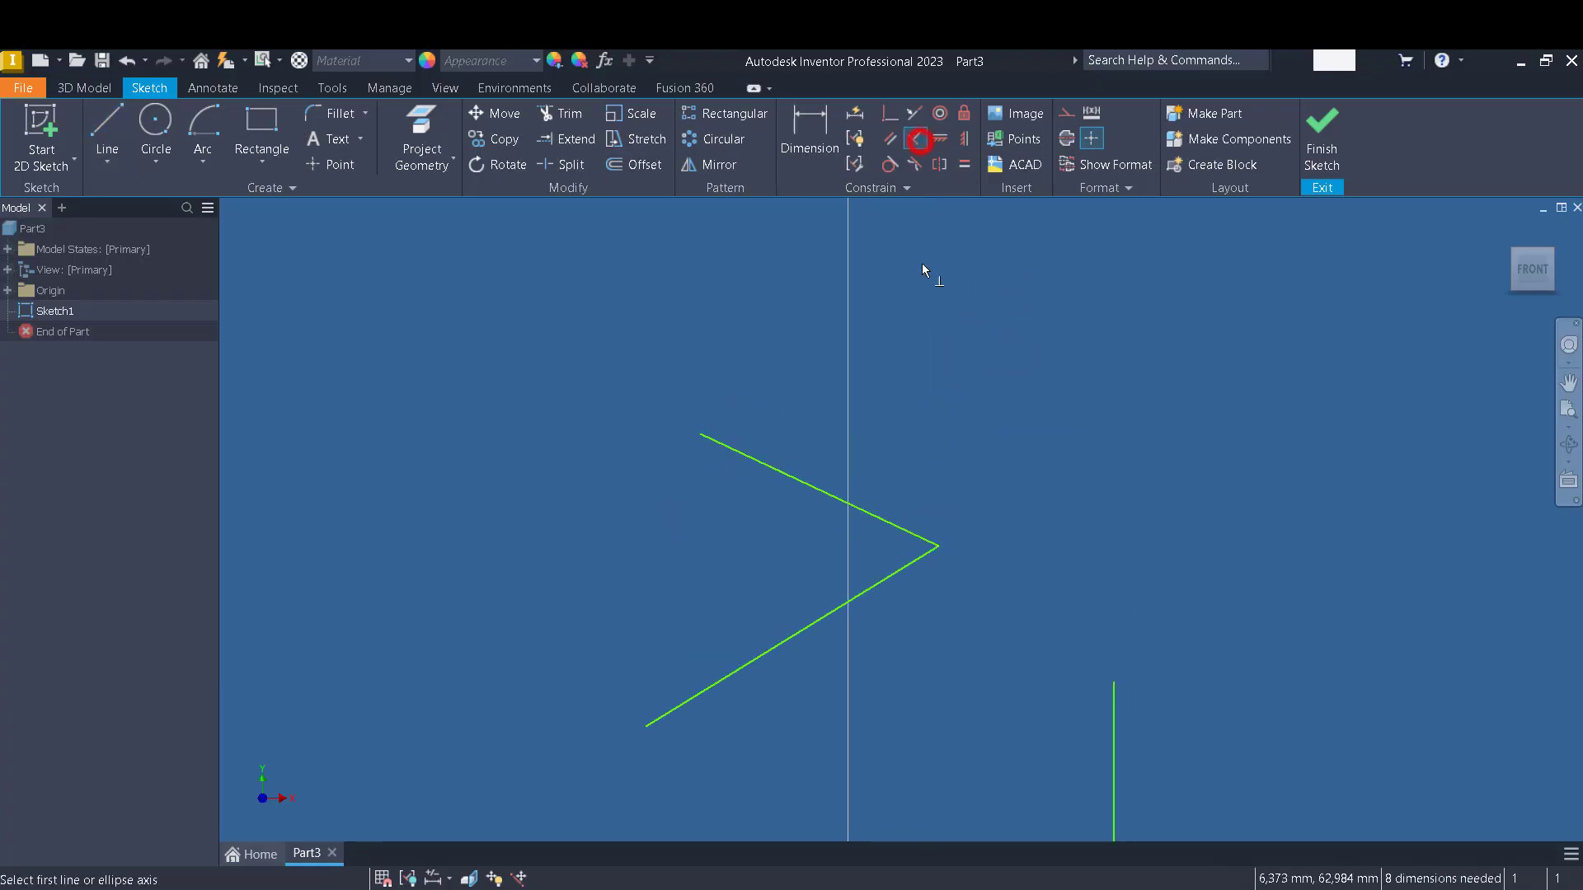
left_click(893, 531)
left_click(902, 569)
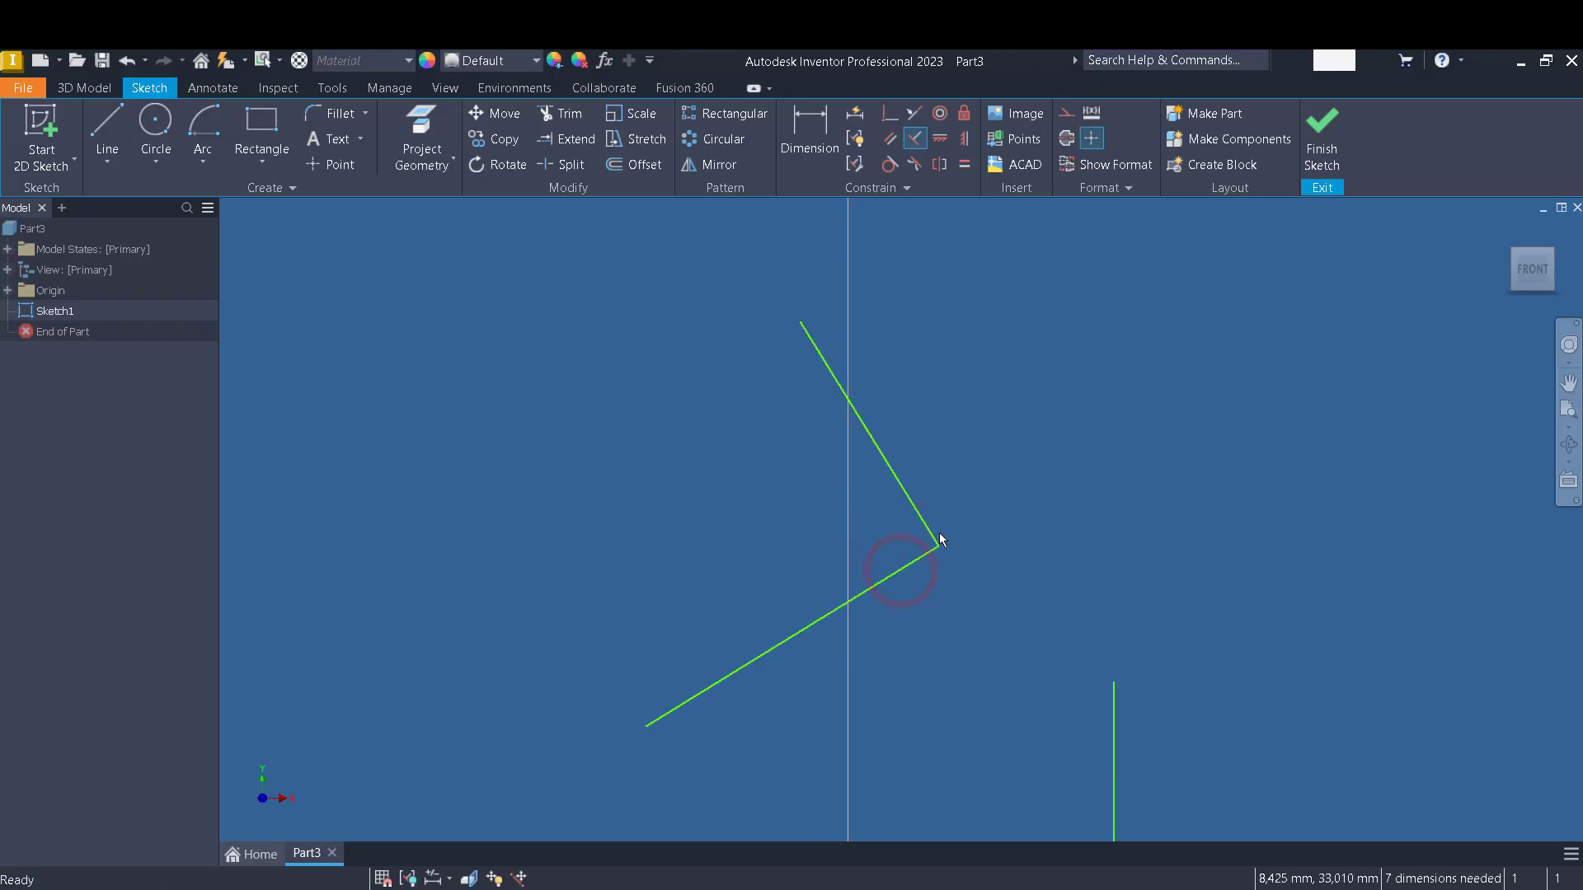
key("Escape")
Examine the connected slanted lines and the vertical line, highlighting them one by one to inspect their perpendicular constraints.
scroll(887, 551, "down", 2)
middle_click_drag(887, 571, 975, 486)
left_click(1219, 651)
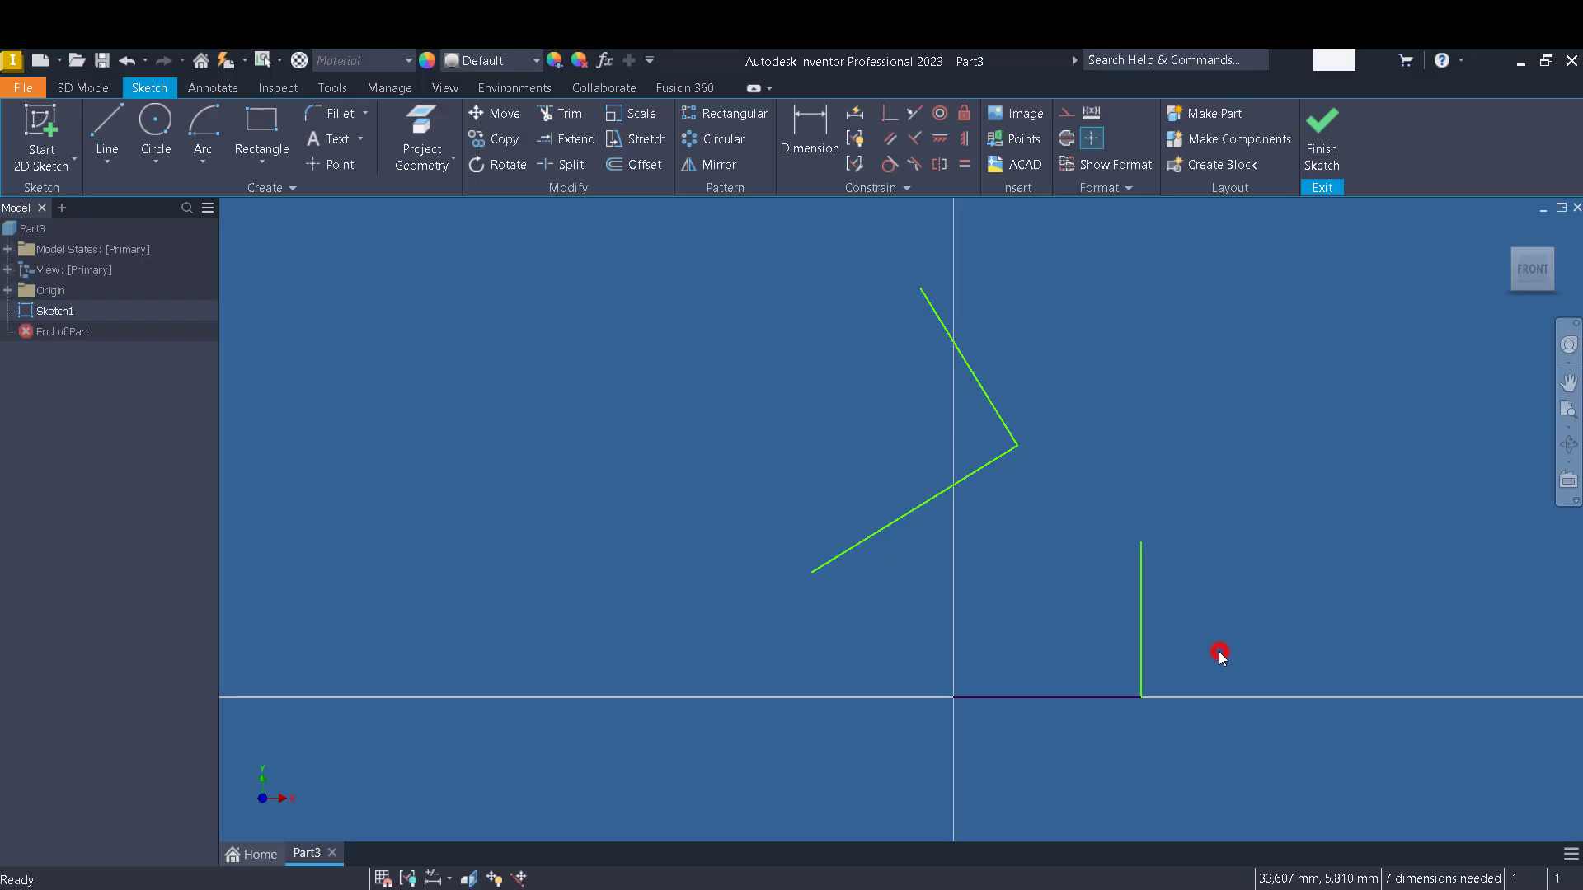
left_click(1139, 577)
left_click(1065, 558)
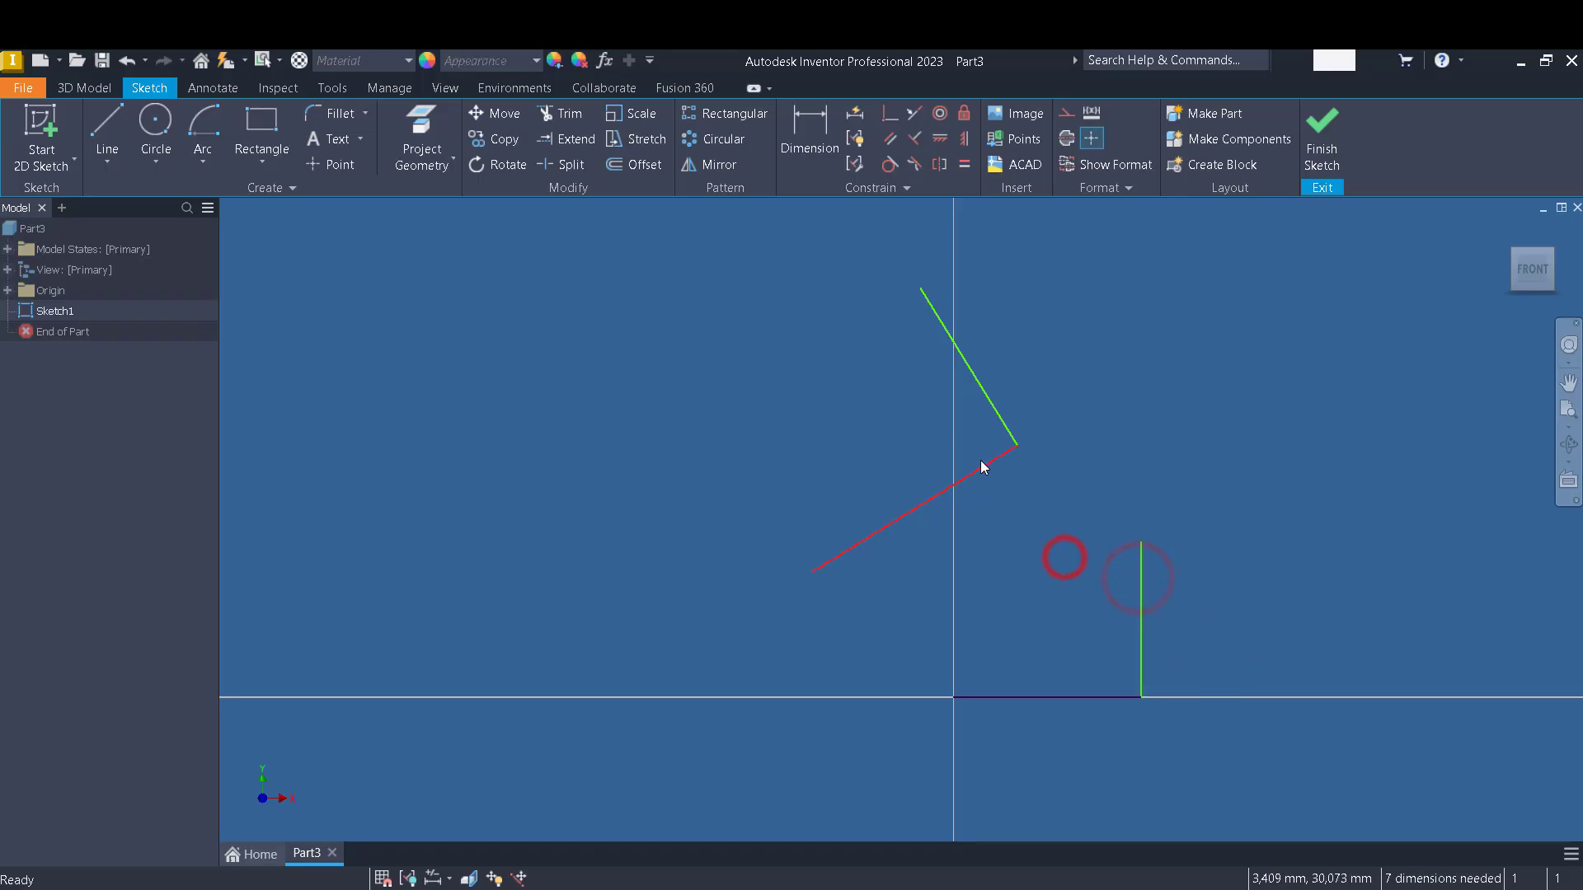
left_click(979, 463)
left_click(993, 404)
left_click(953, 483)
left_click(990, 408)
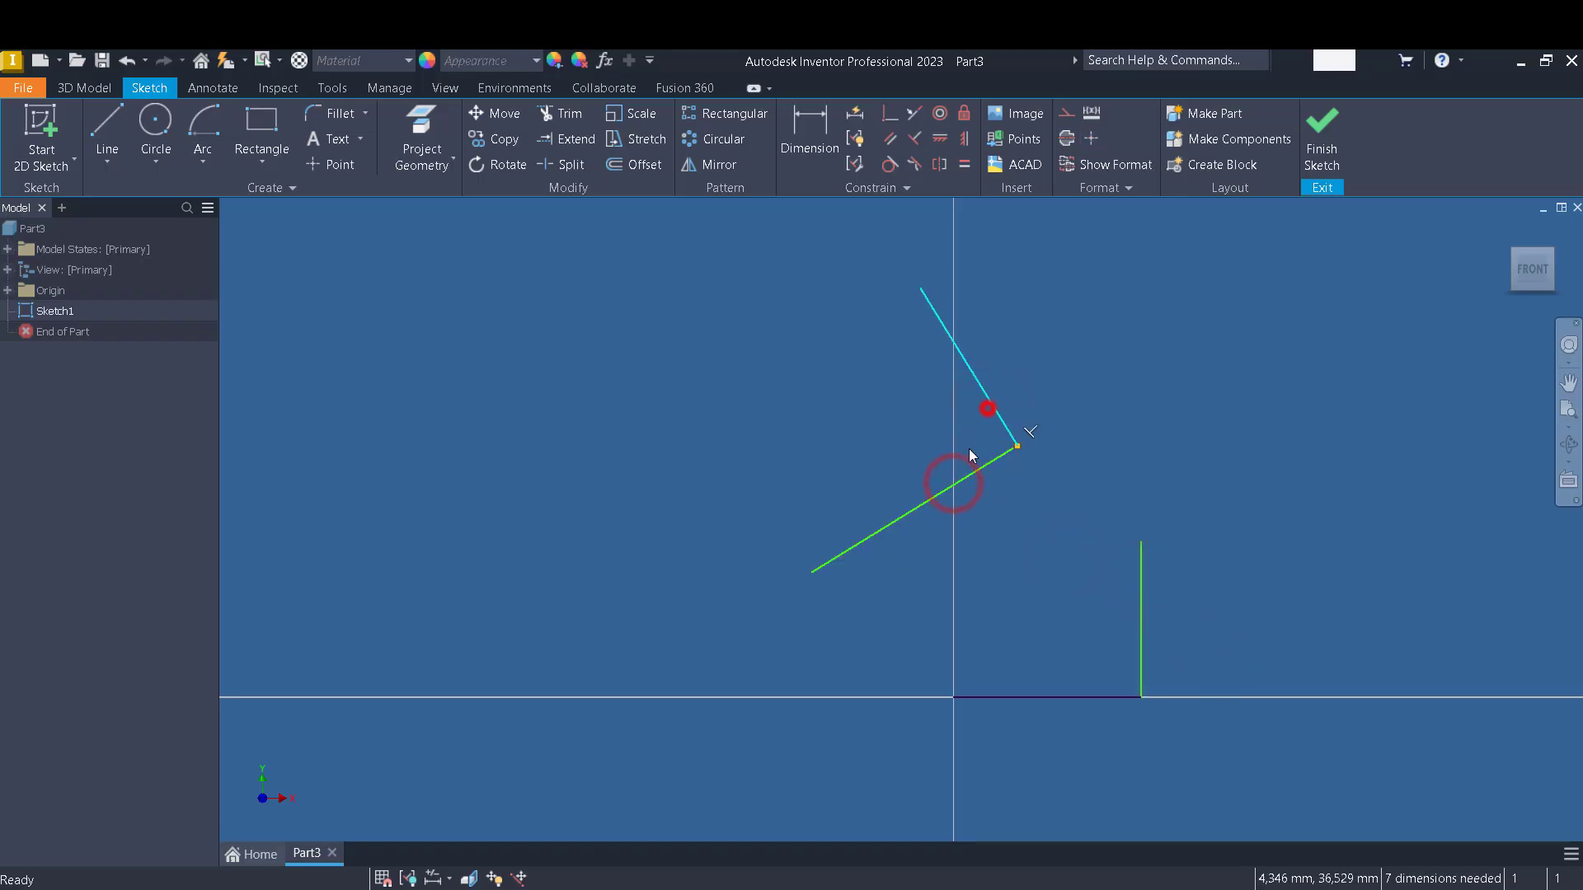
left_click(955, 479)
Preview an angle dimension between the two connected slanted lines to check the angle, without placing it.
left_click(809, 132)
left_click(984, 400)
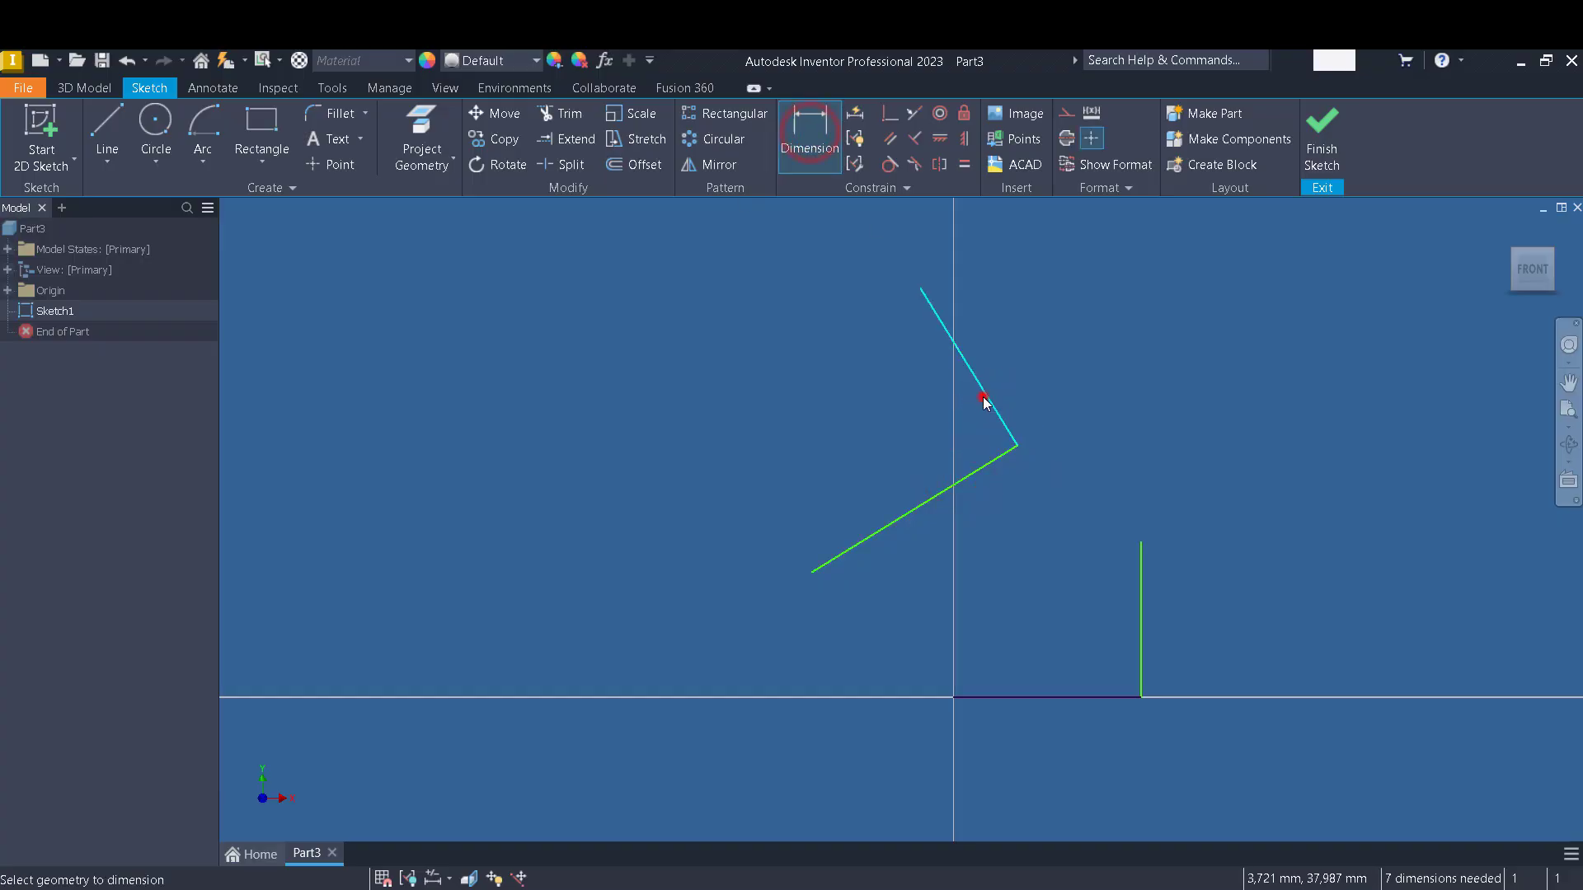
left_click(978, 468)
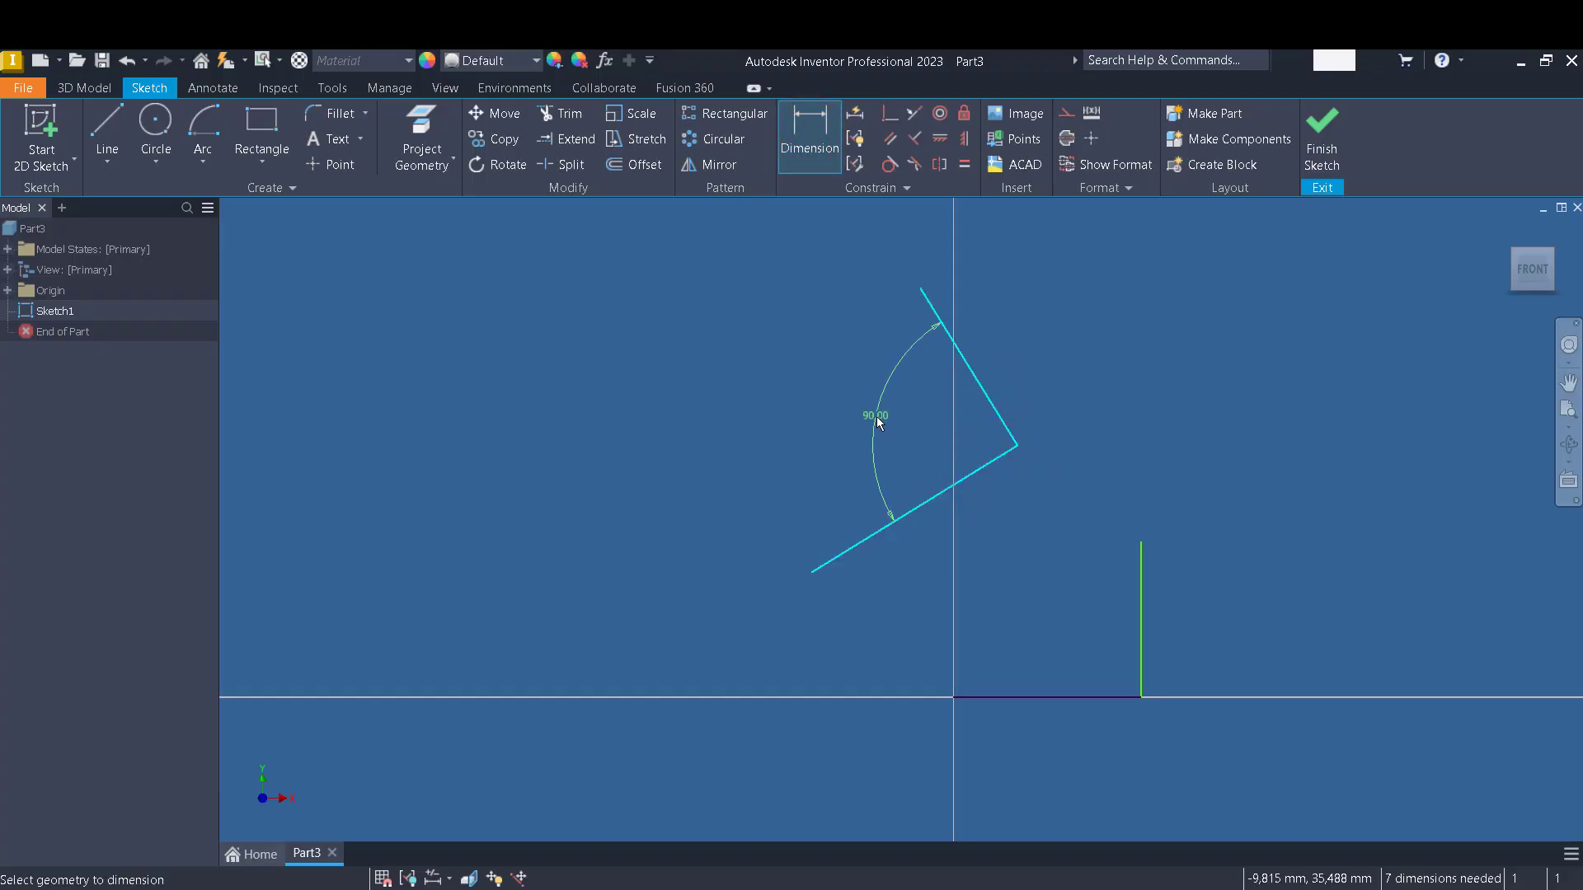
key("Escape")
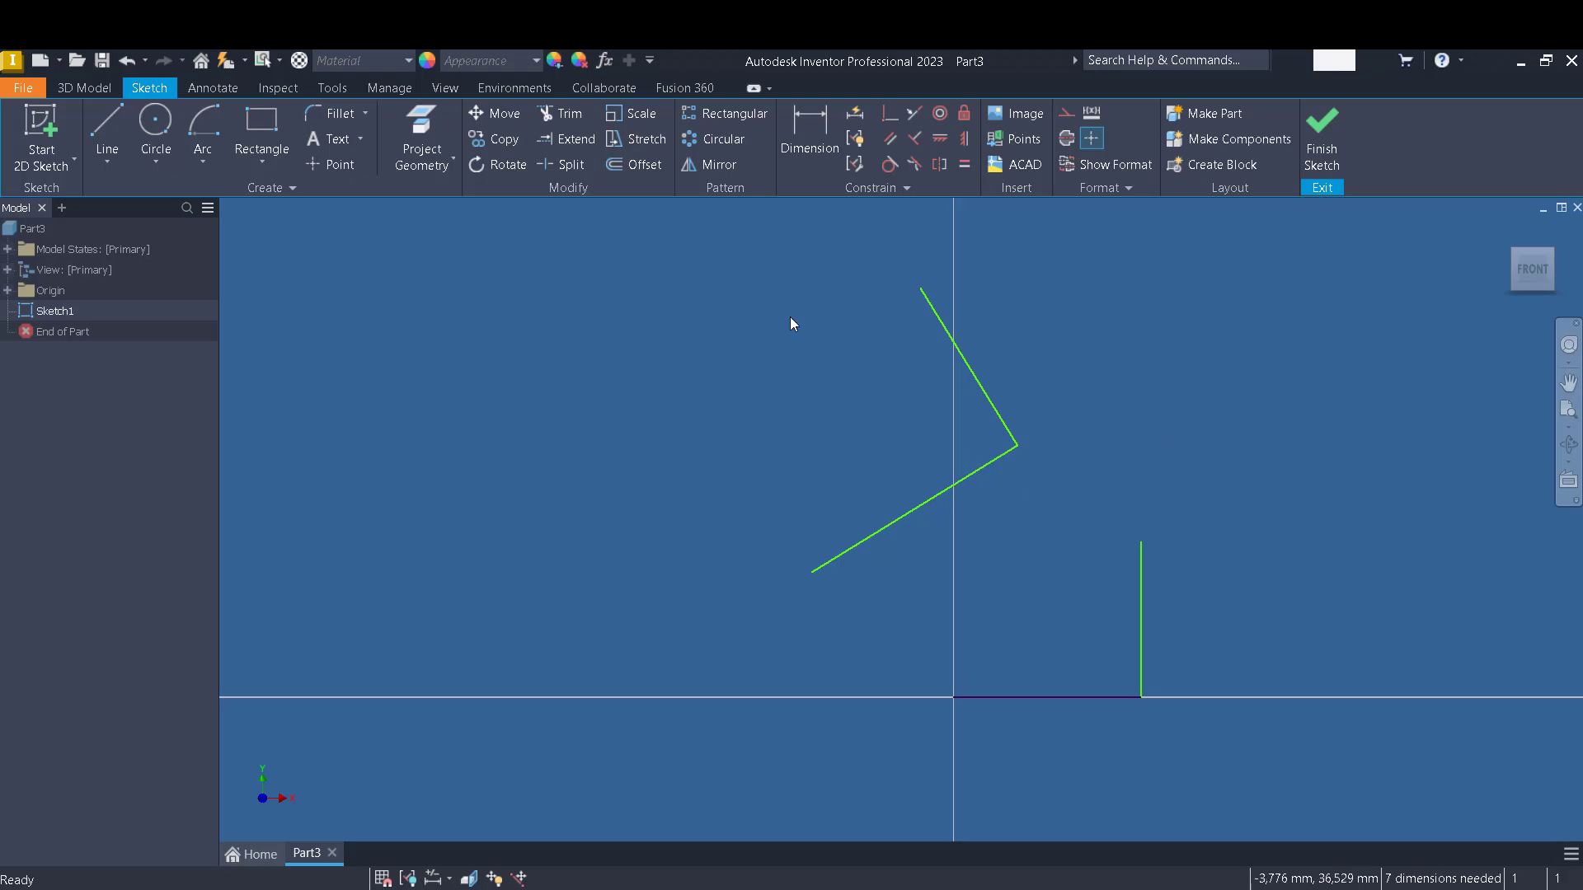
Sketch a separate slanted line, descending toward the vertical axis, beside the connected slanted pair.
left_click(116, 112)
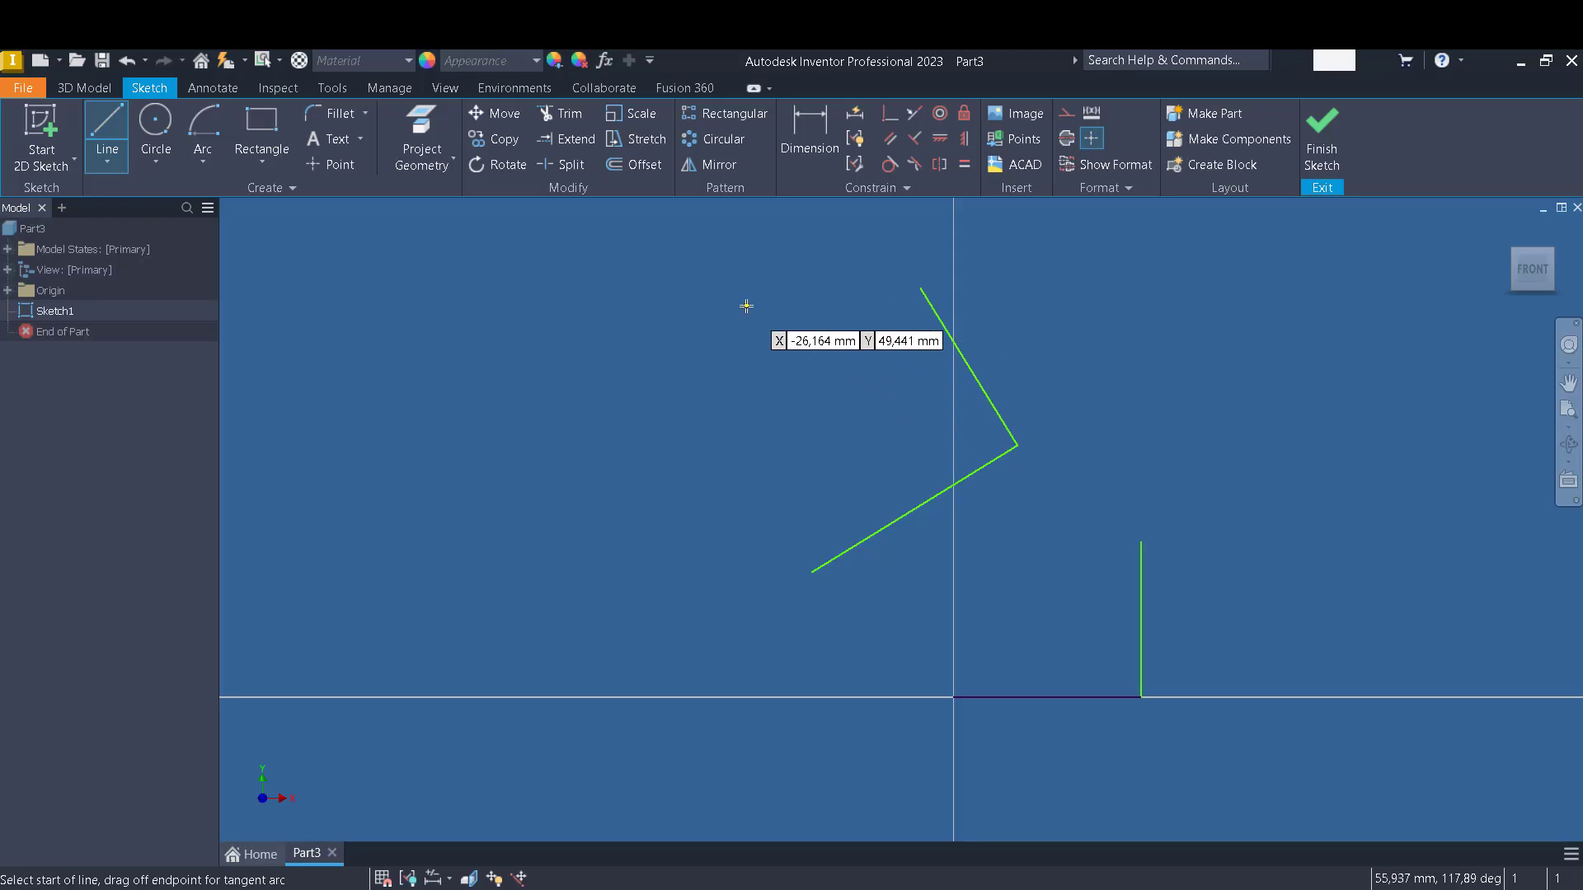
left_click(720, 342)
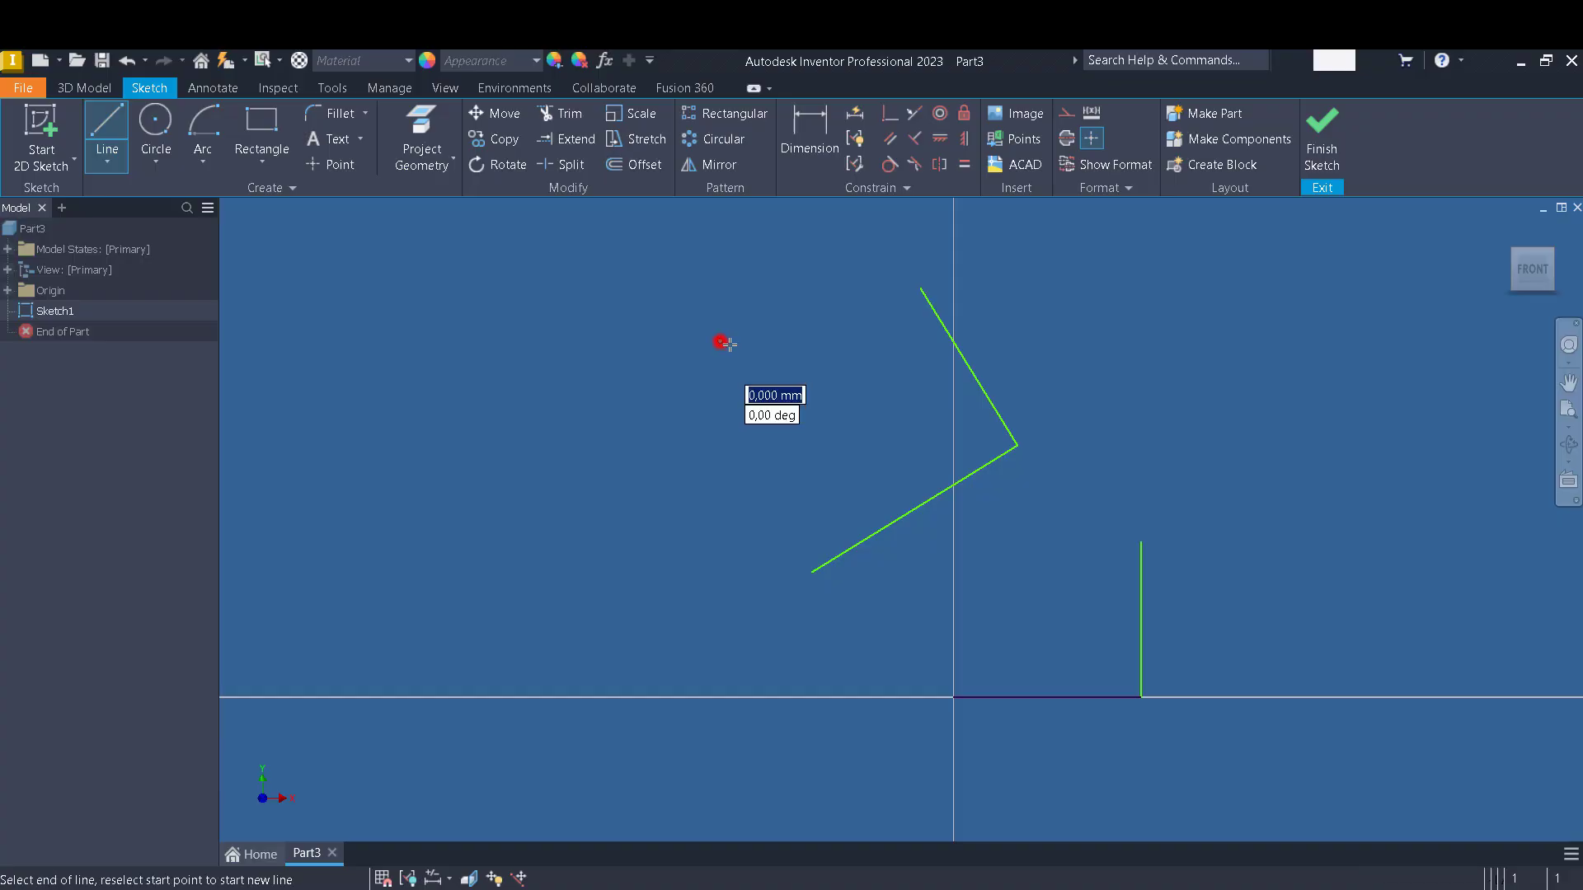
left_click(881, 435)
key("Escape")
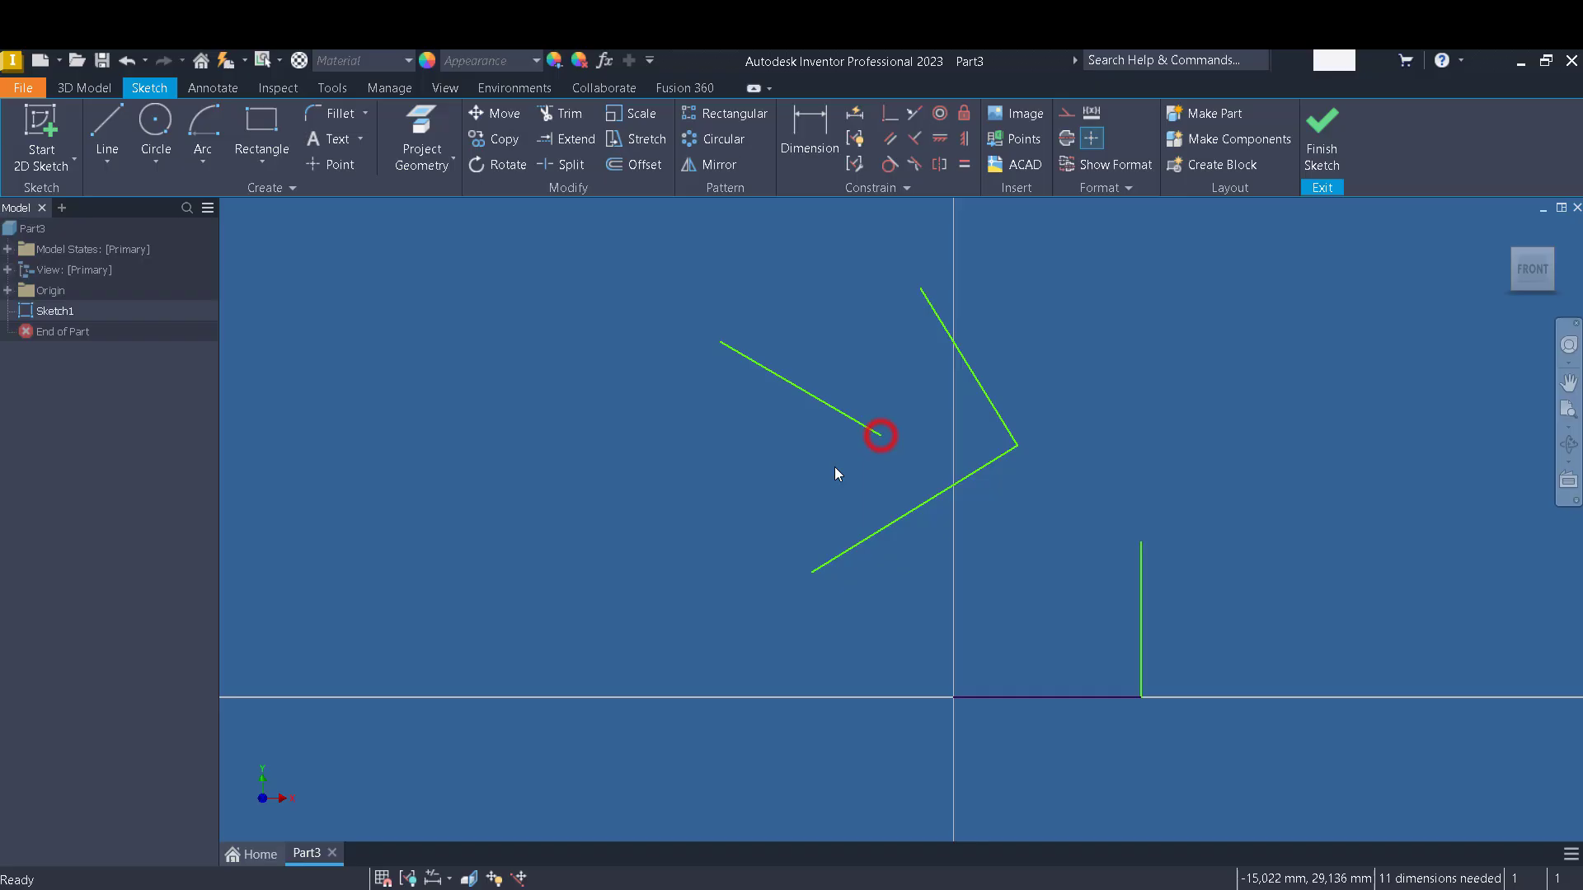
Apply the Perpendicular constraint between the separate slanted line and the lower line of the connected pair.
left_click(854, 415)
left_click(924, 511)
left_click(972, 555)
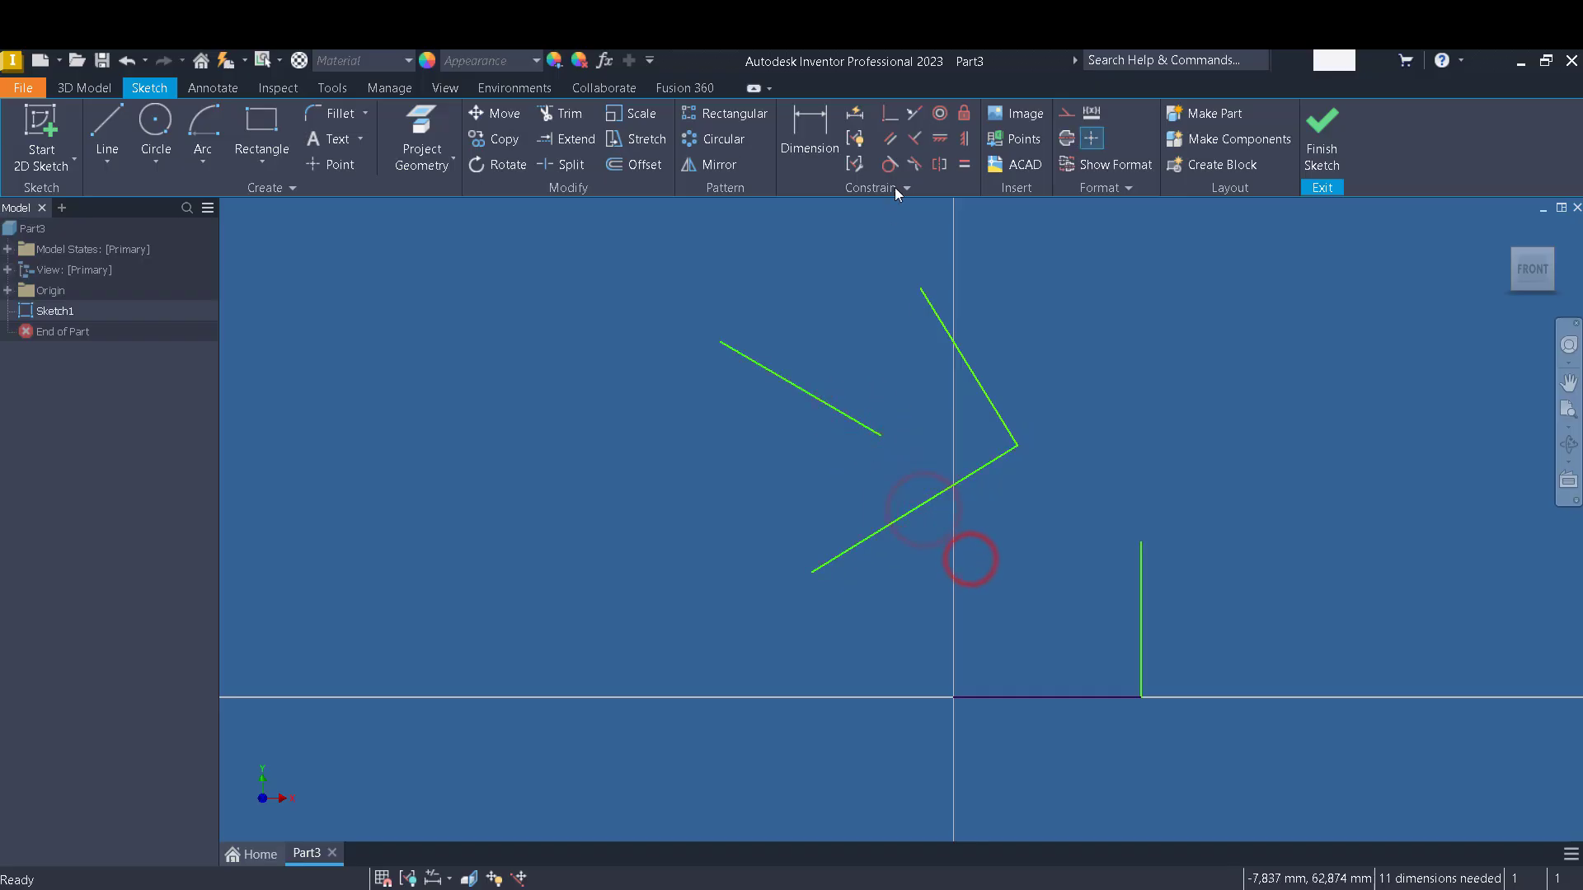
left_click(921, 137)
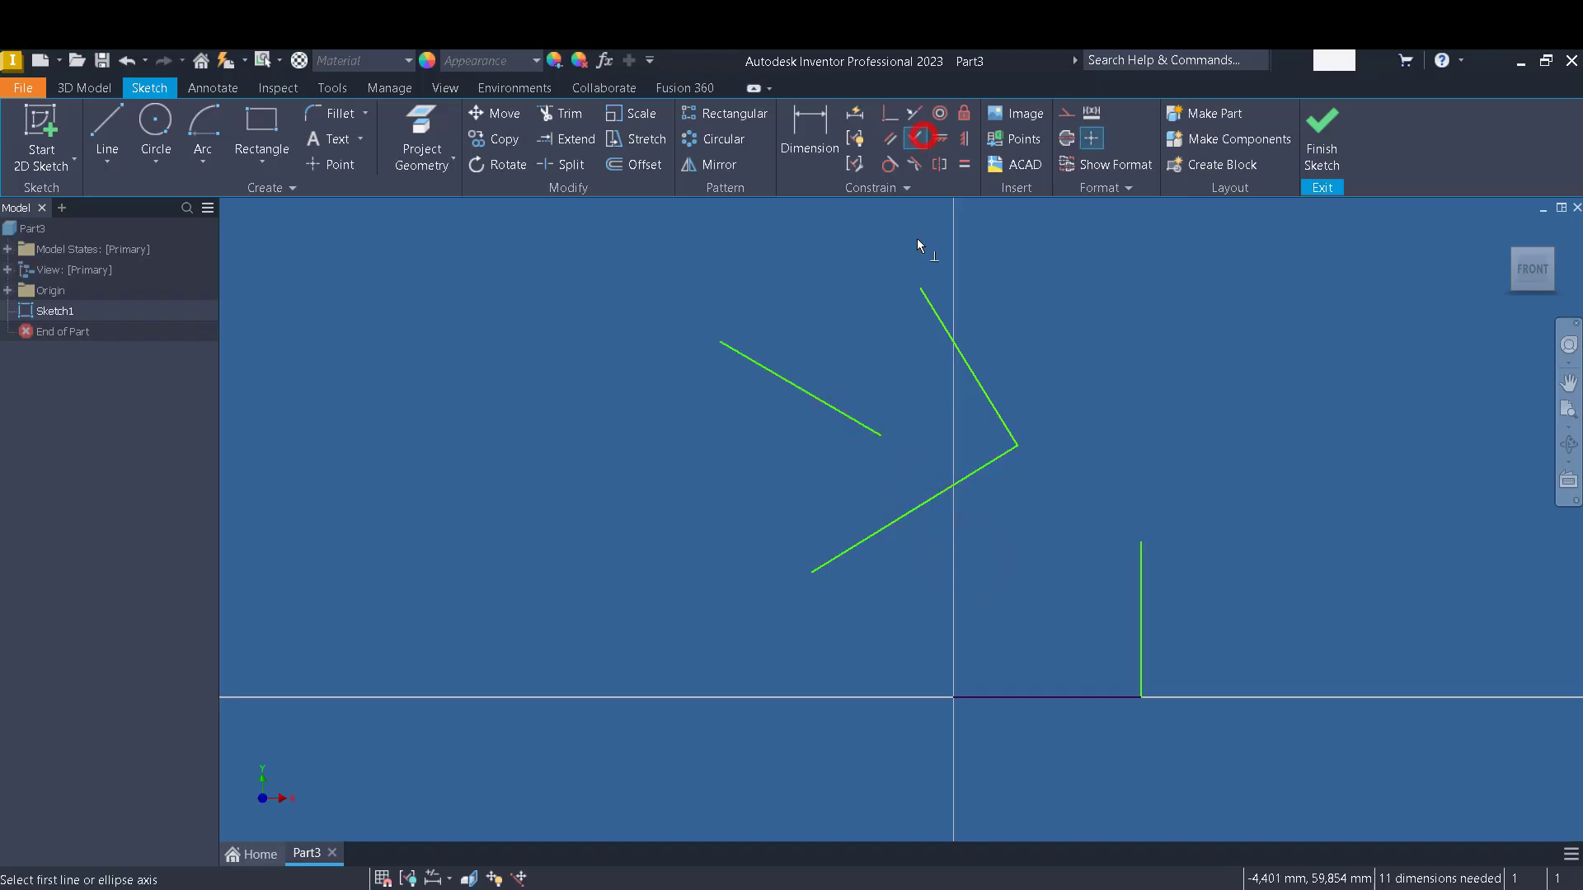
left_click(862, 422)
left_click(874, 531)
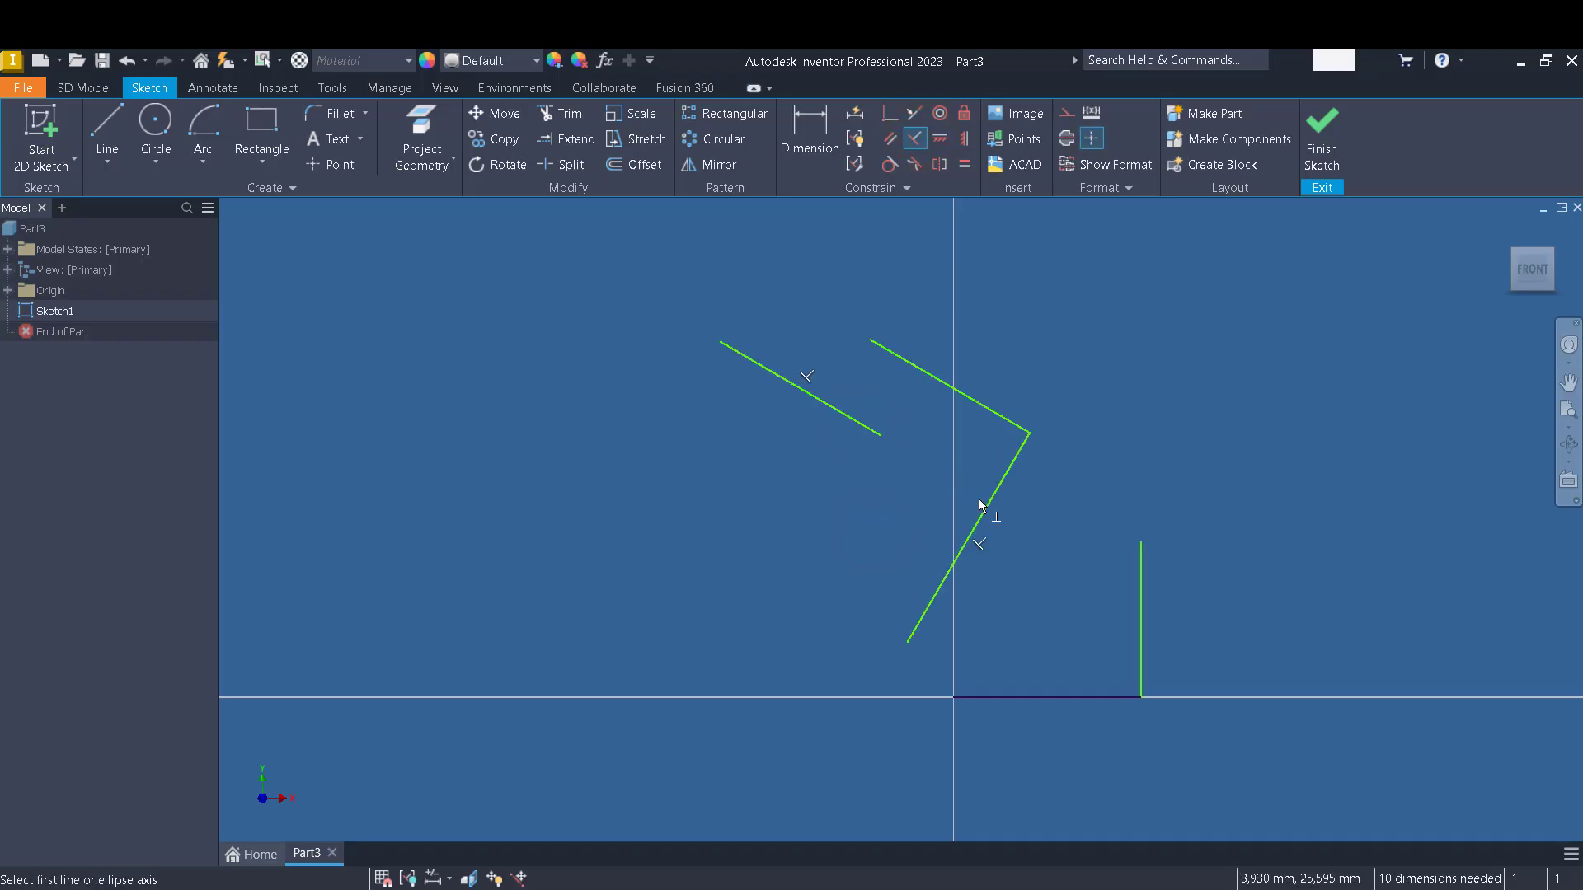
key("Escape")
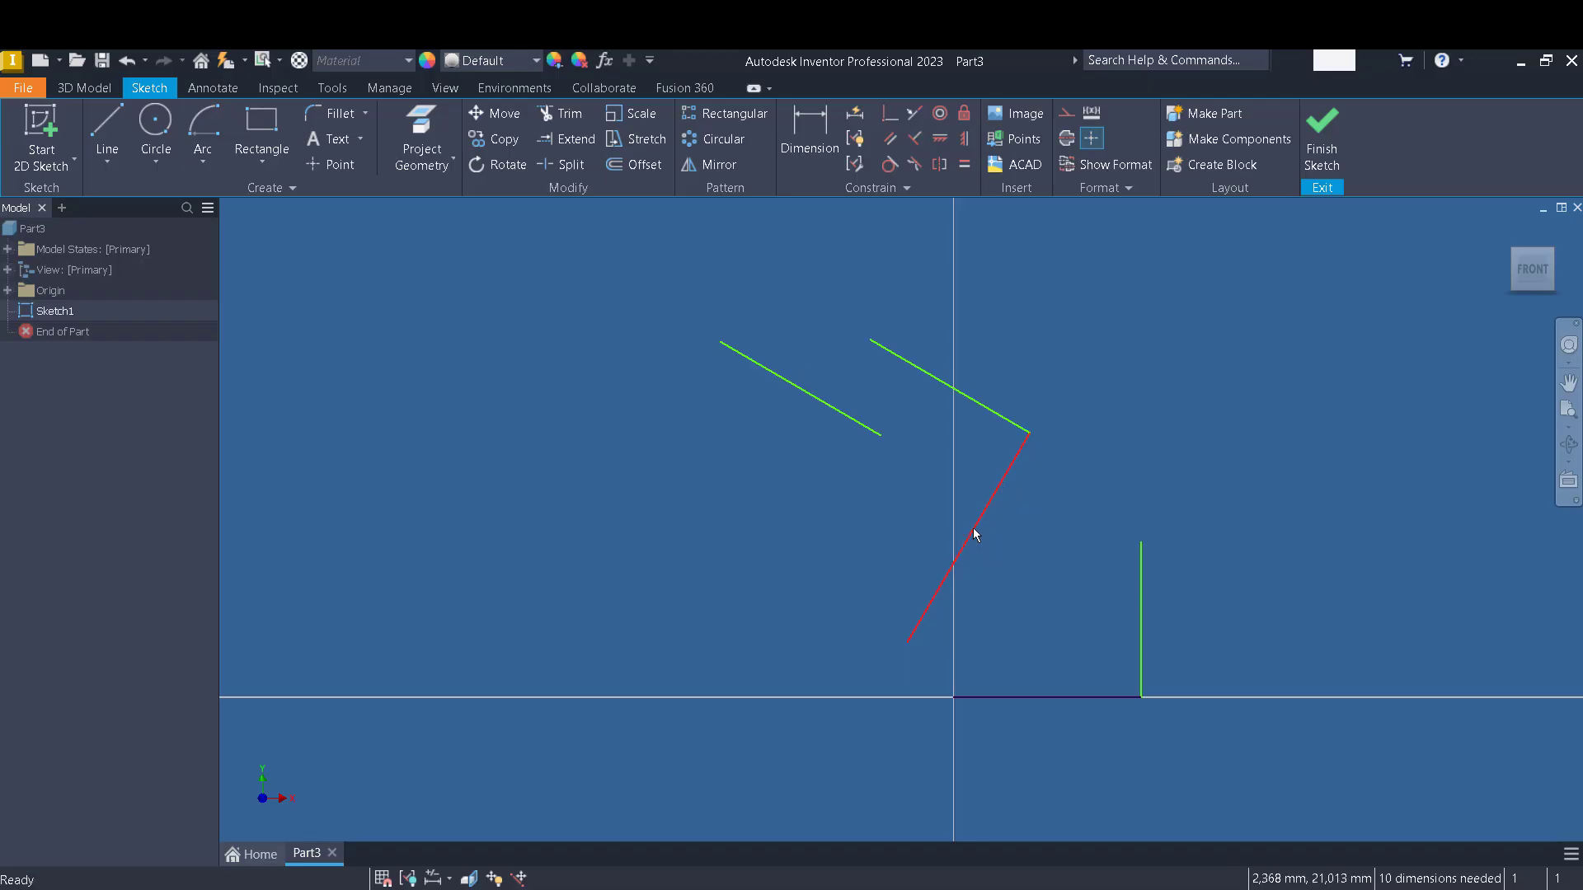
Preview an angle dimension between the separate line and the pair's lower line to check the angle, without placing it.
key("d")
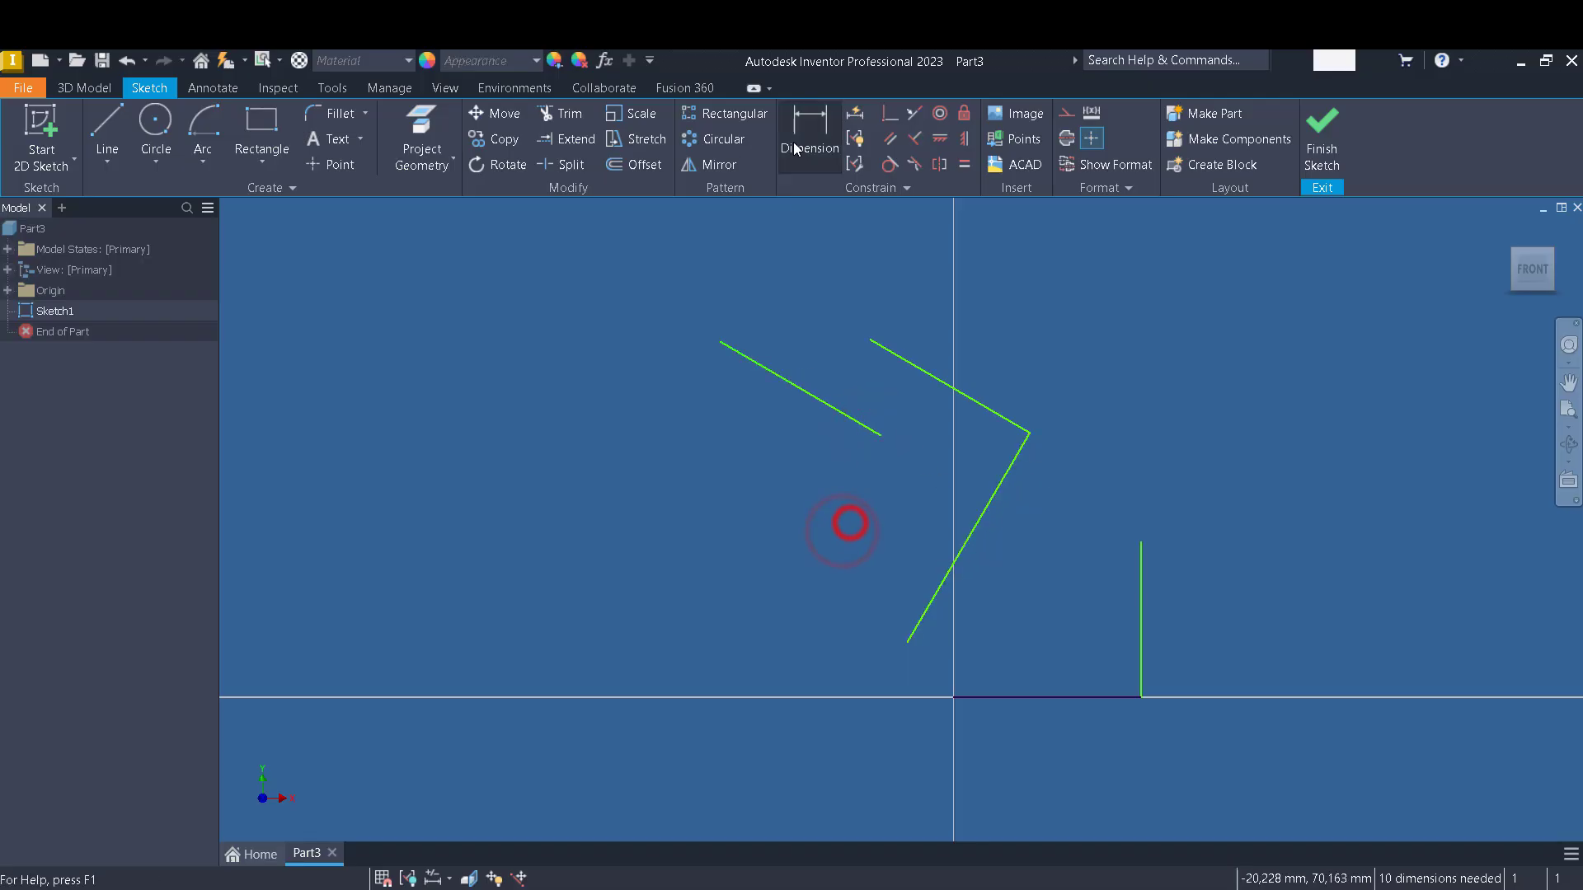
left_click(865, 427)
left_click(940, 583)
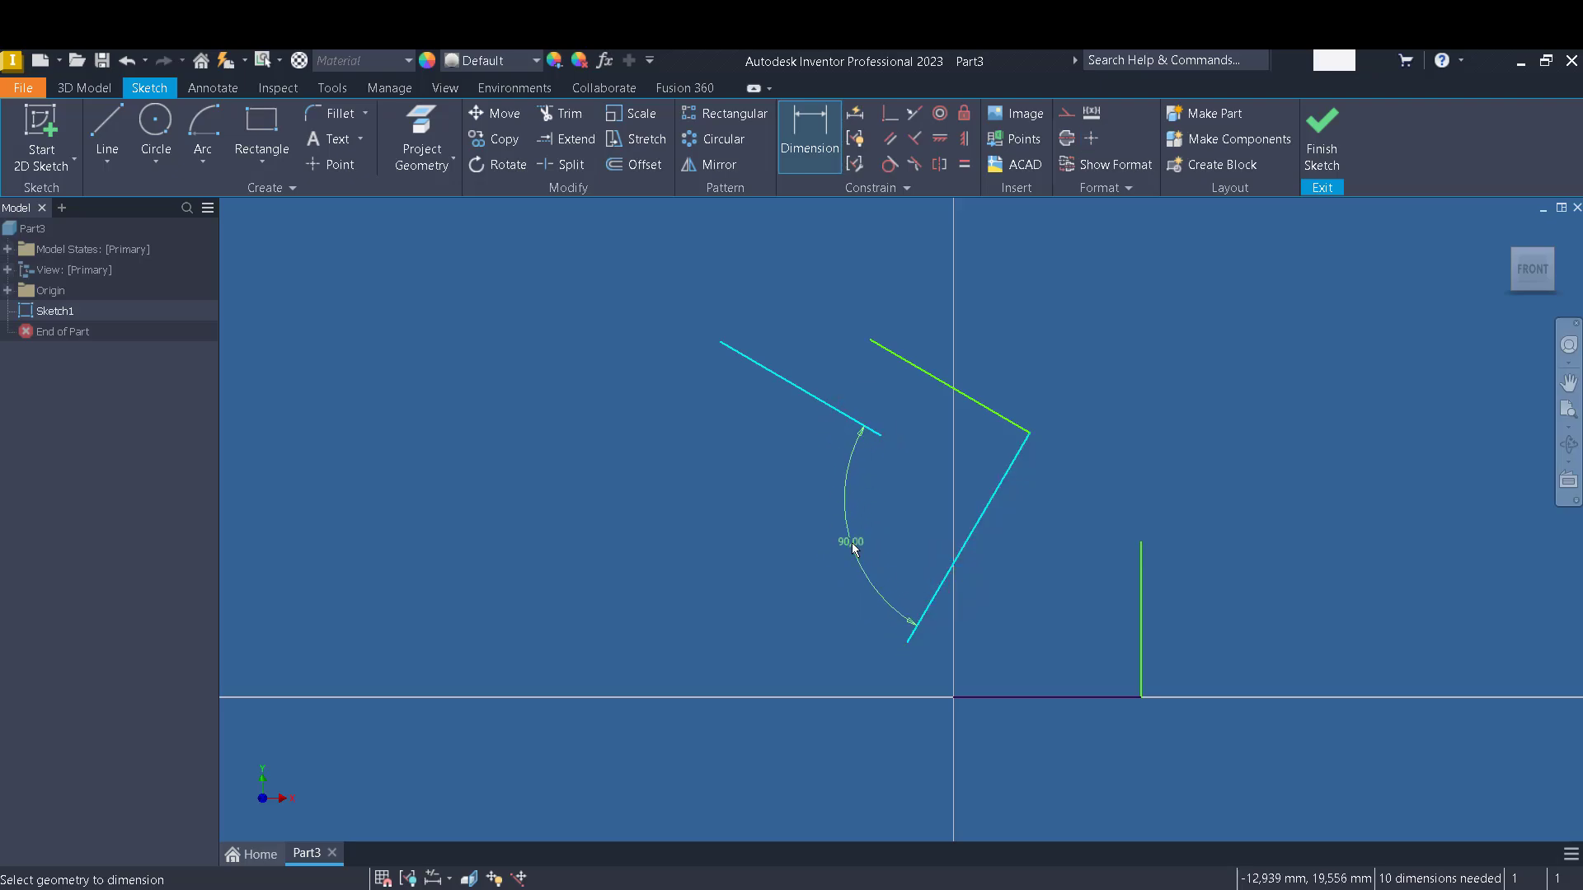
key("Escape")
key("Escape")
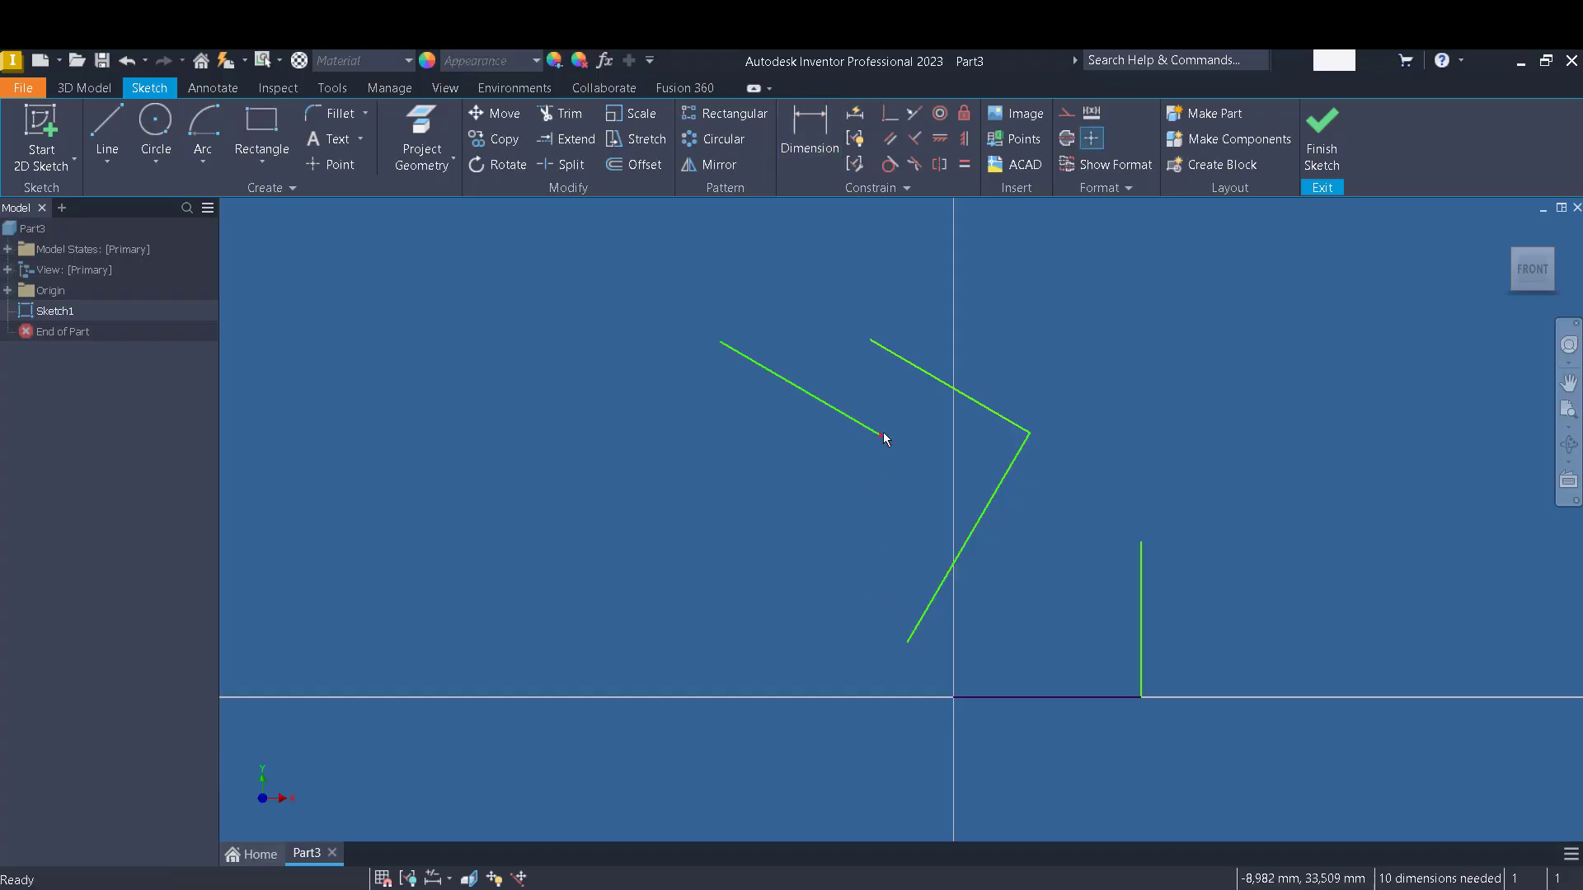
Test the unconnected perpendicular line by moving its endpoints and stretching it away from the connected pair.
mouse_move(886, 436)
left_mouse_down()
mouse_move(1111, 570)
mouse_move(881, 443)
left_mouse_up()
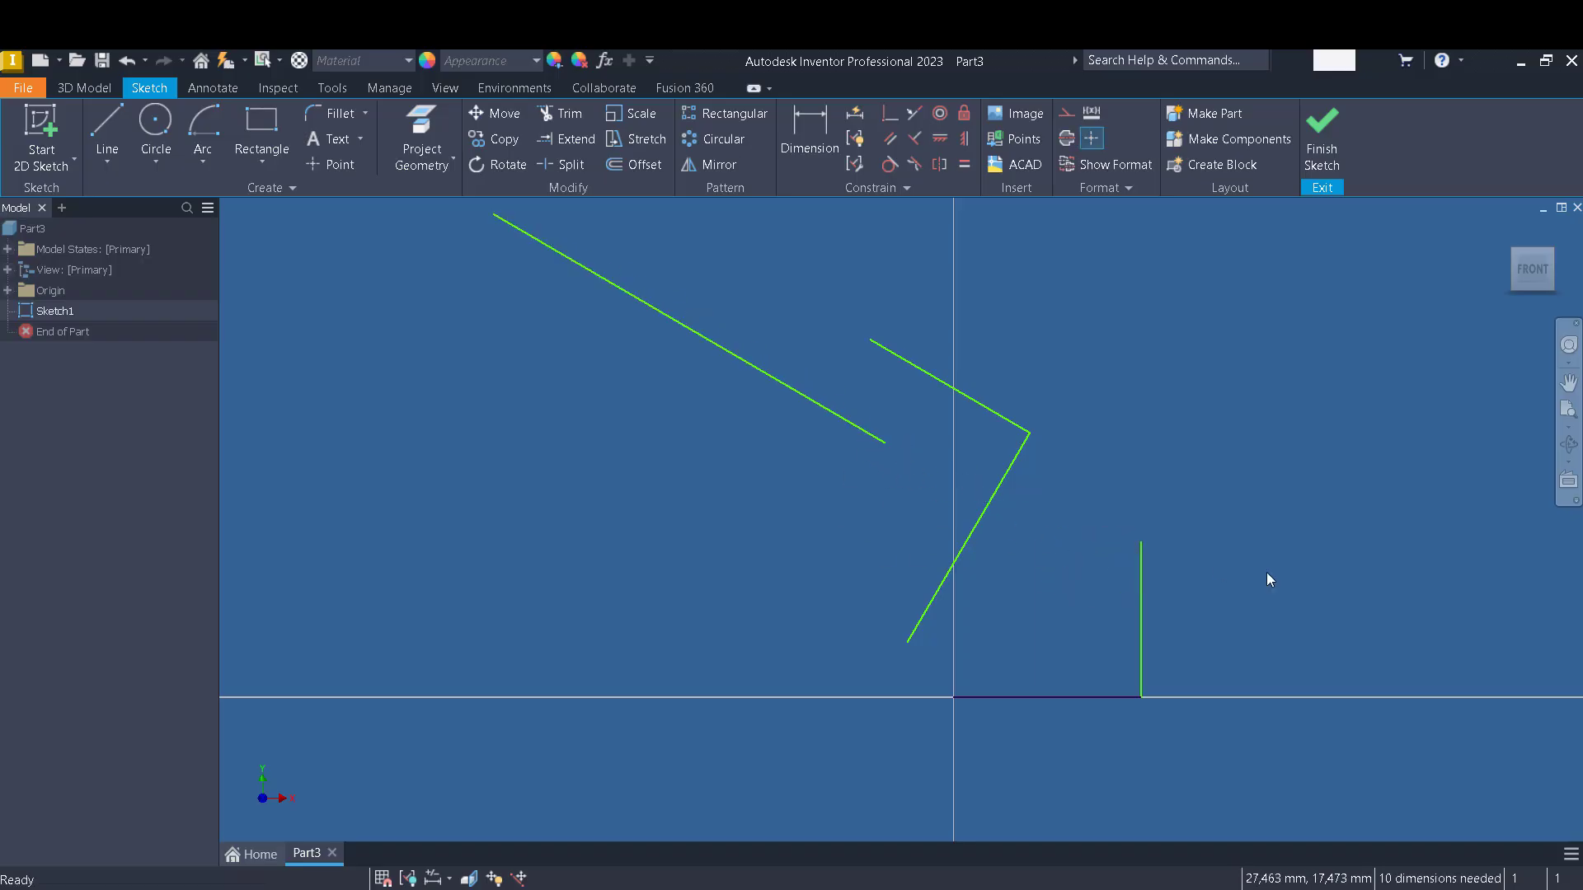
Delete all lines in the sketch, including the slanted lines and the connected horizontal and vertical pair at the origin.
left_click_drag(1322, 640, 649, 240)
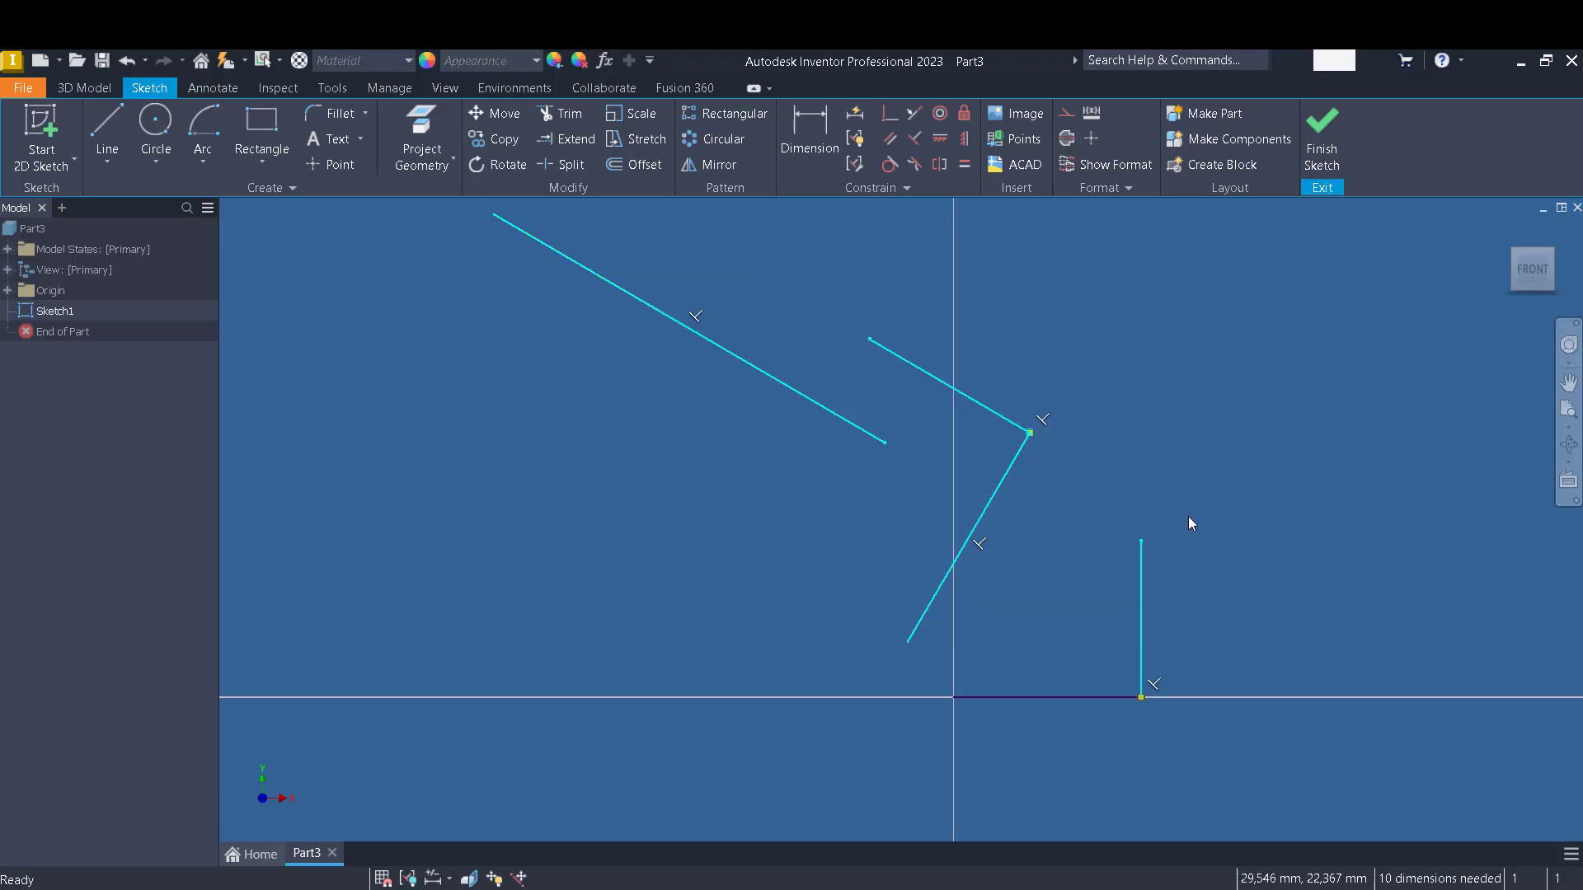
key("Delete")
left_click_drag(1136, 752, 1080, 624)
key("Delete")
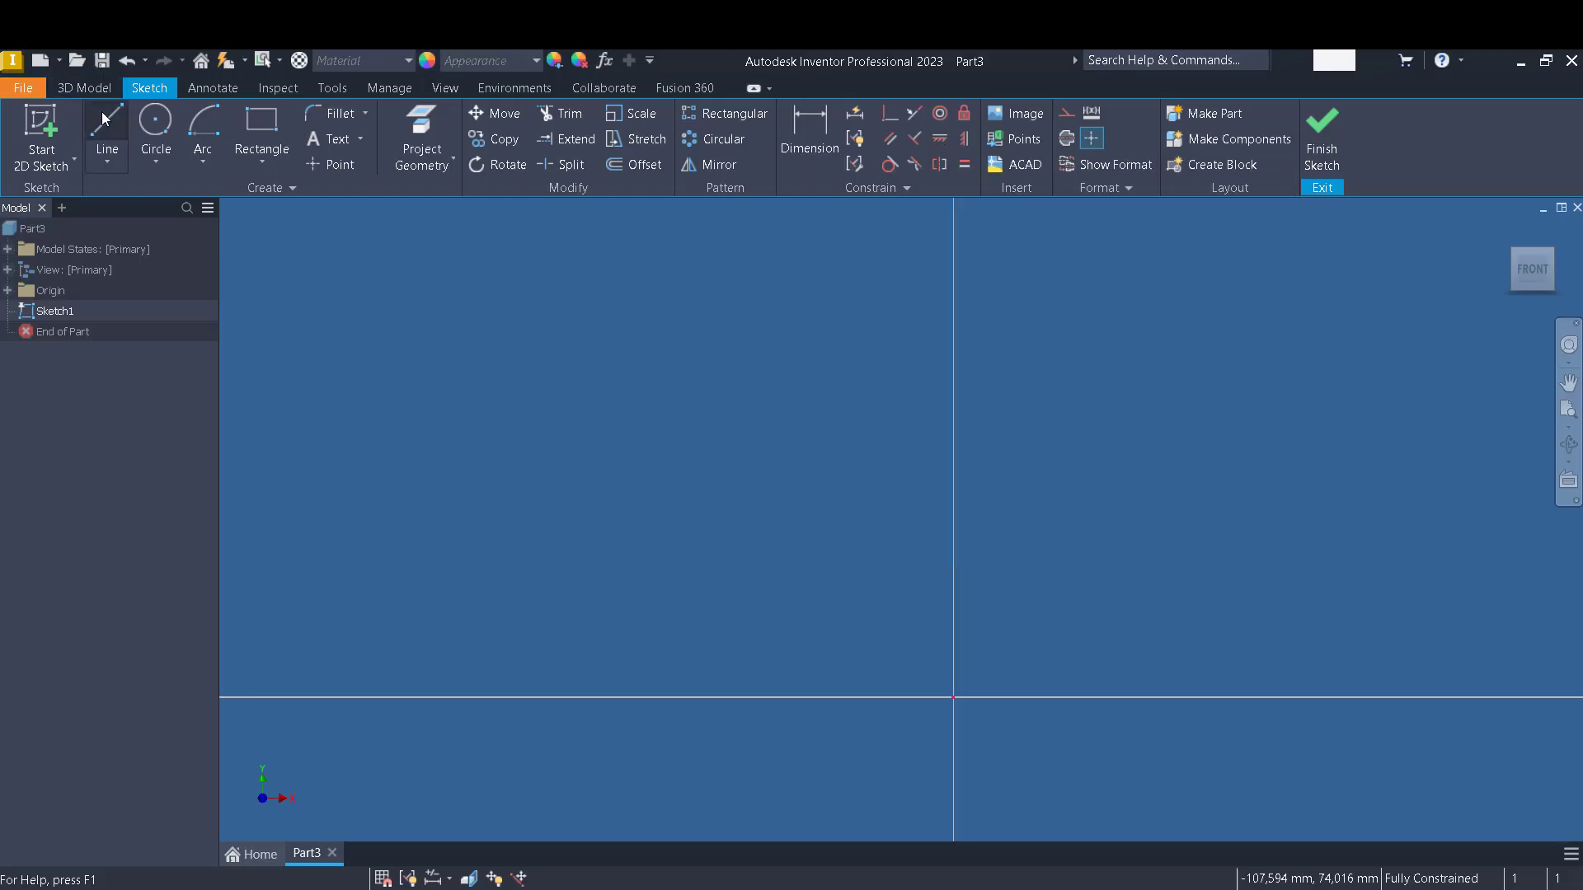
Sketch a horizontal line about 30 mm long from the origin along the positive horizontal axis.
left_click(102, 120)
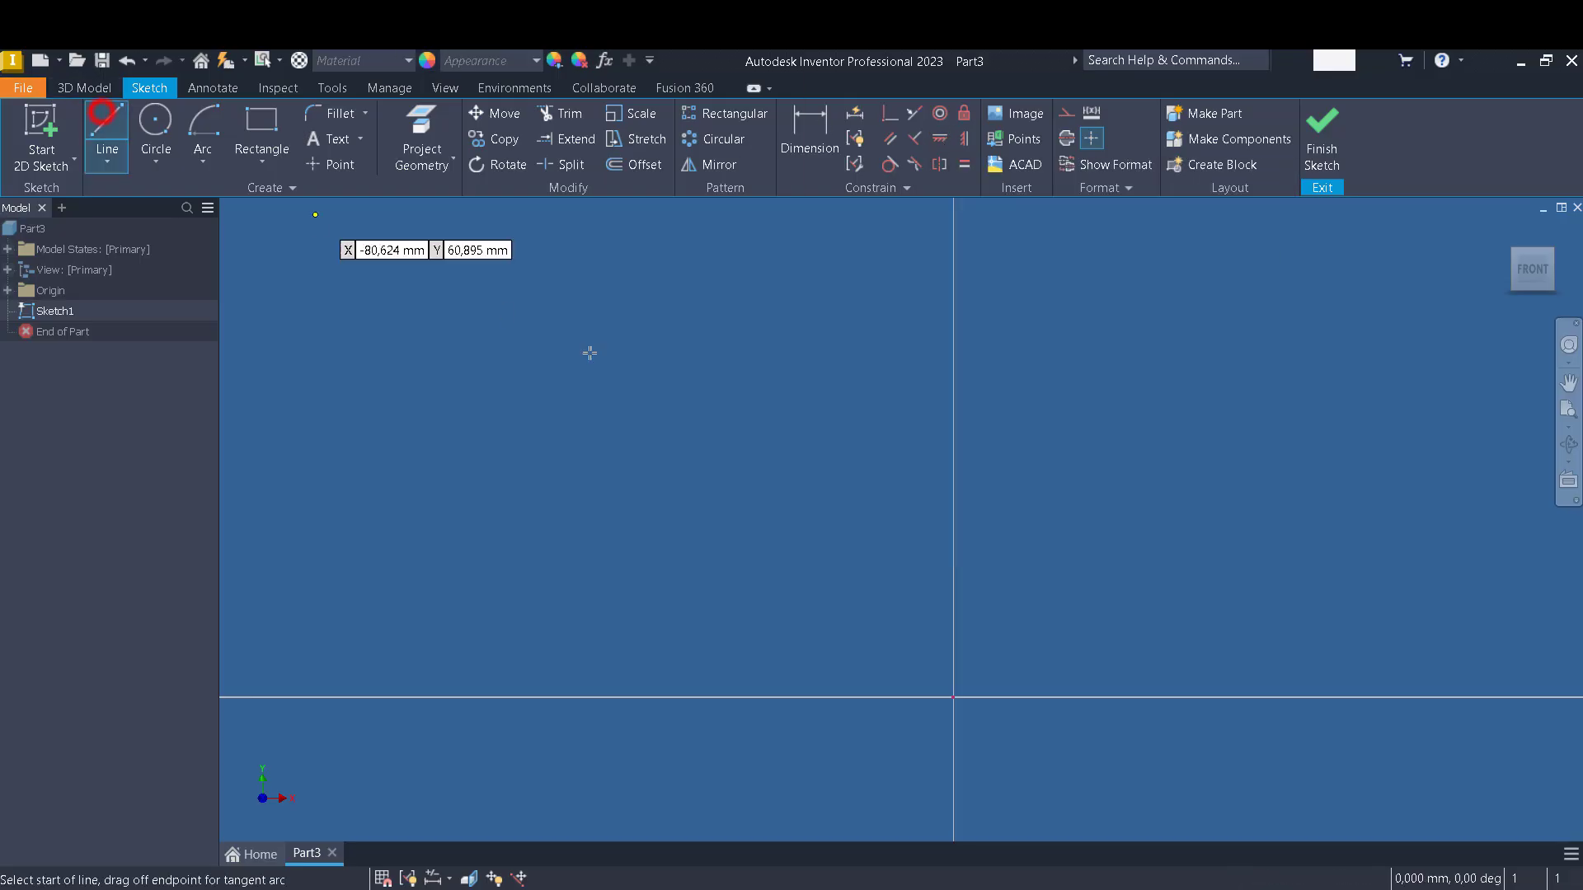
left_click(953, 698)
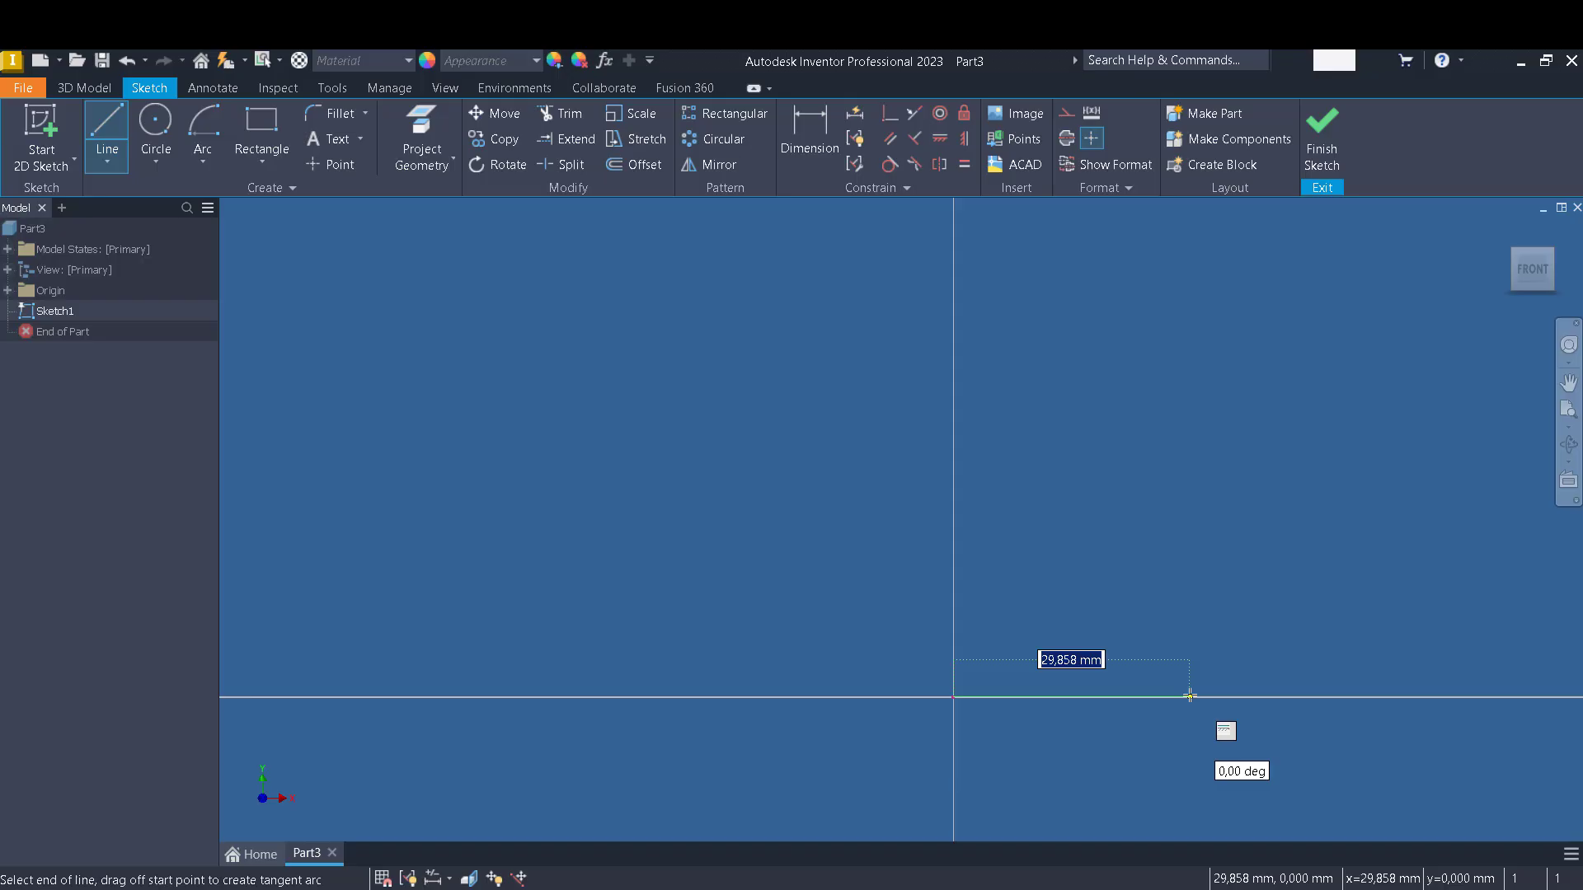
left_click(1189, 697)
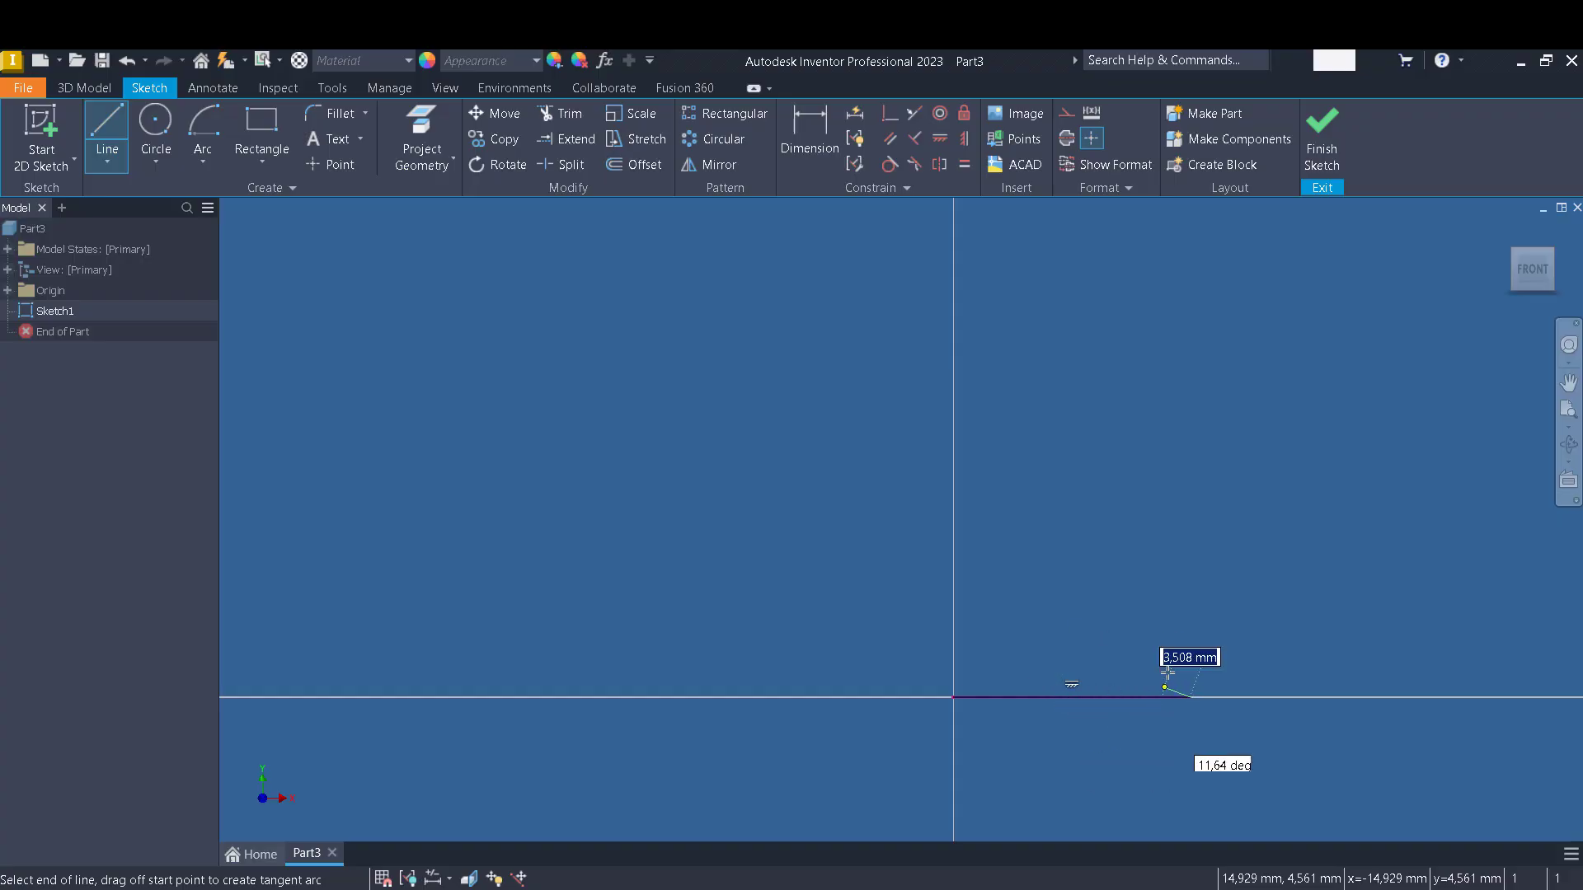
key("Escape")
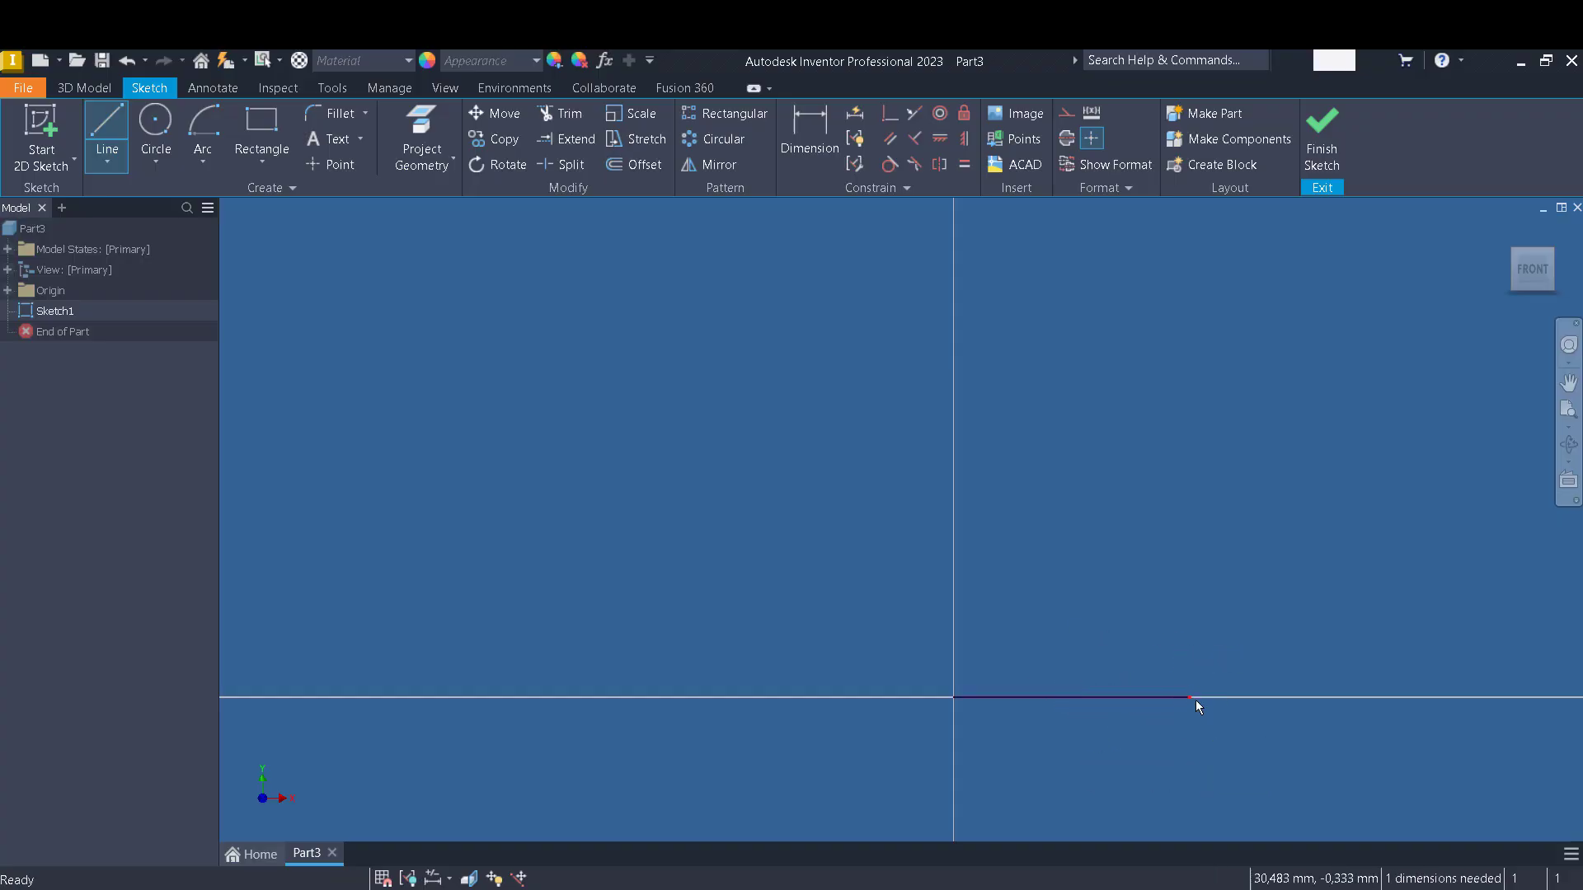
Test the horizontal line's remaining freedom by moving its free endpoint slightly toward the origin.
left_click_drag(1190, 697, 1176, 698)
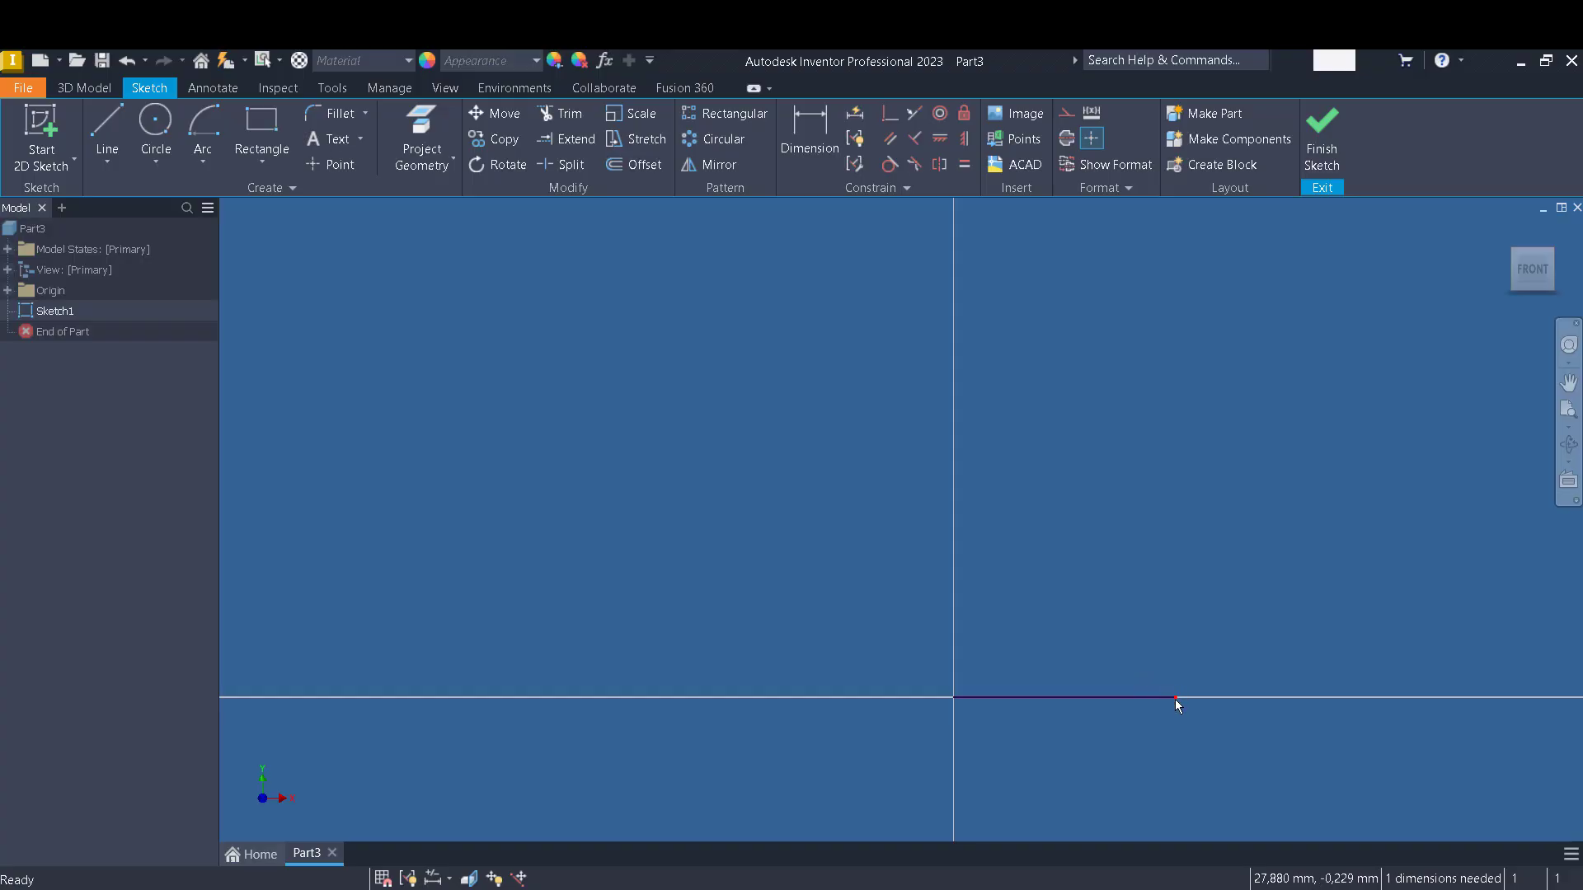
left_click(1140, 695)
left_click(1176, 699)
mouse_move(1179, 698)
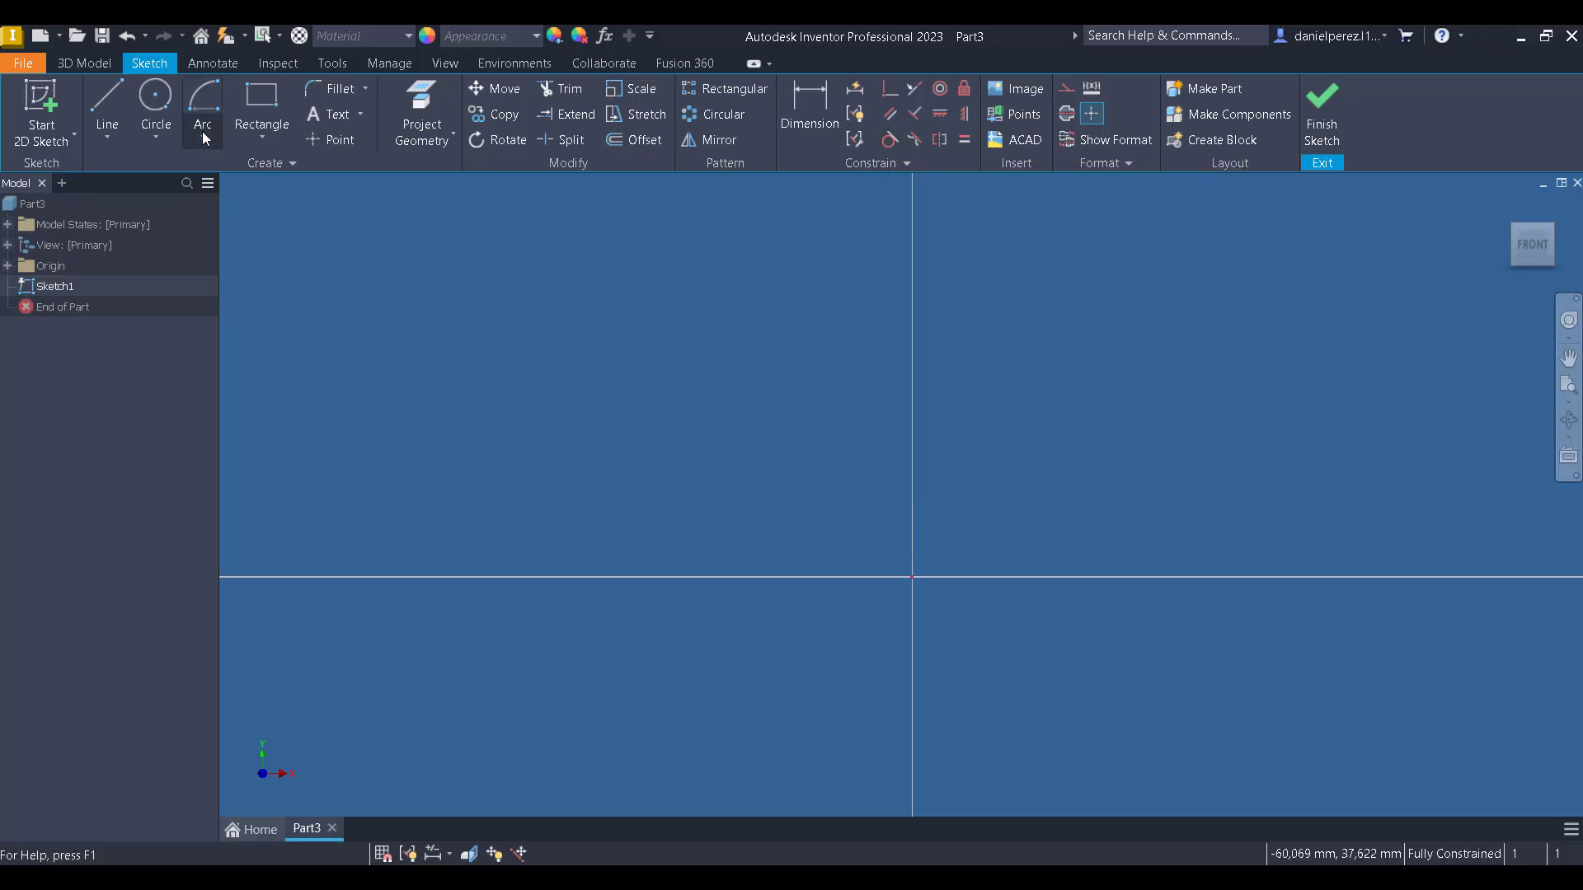
Sketch a circle about 23 mm in diameter centred on the origin.
left_click(155, 113)
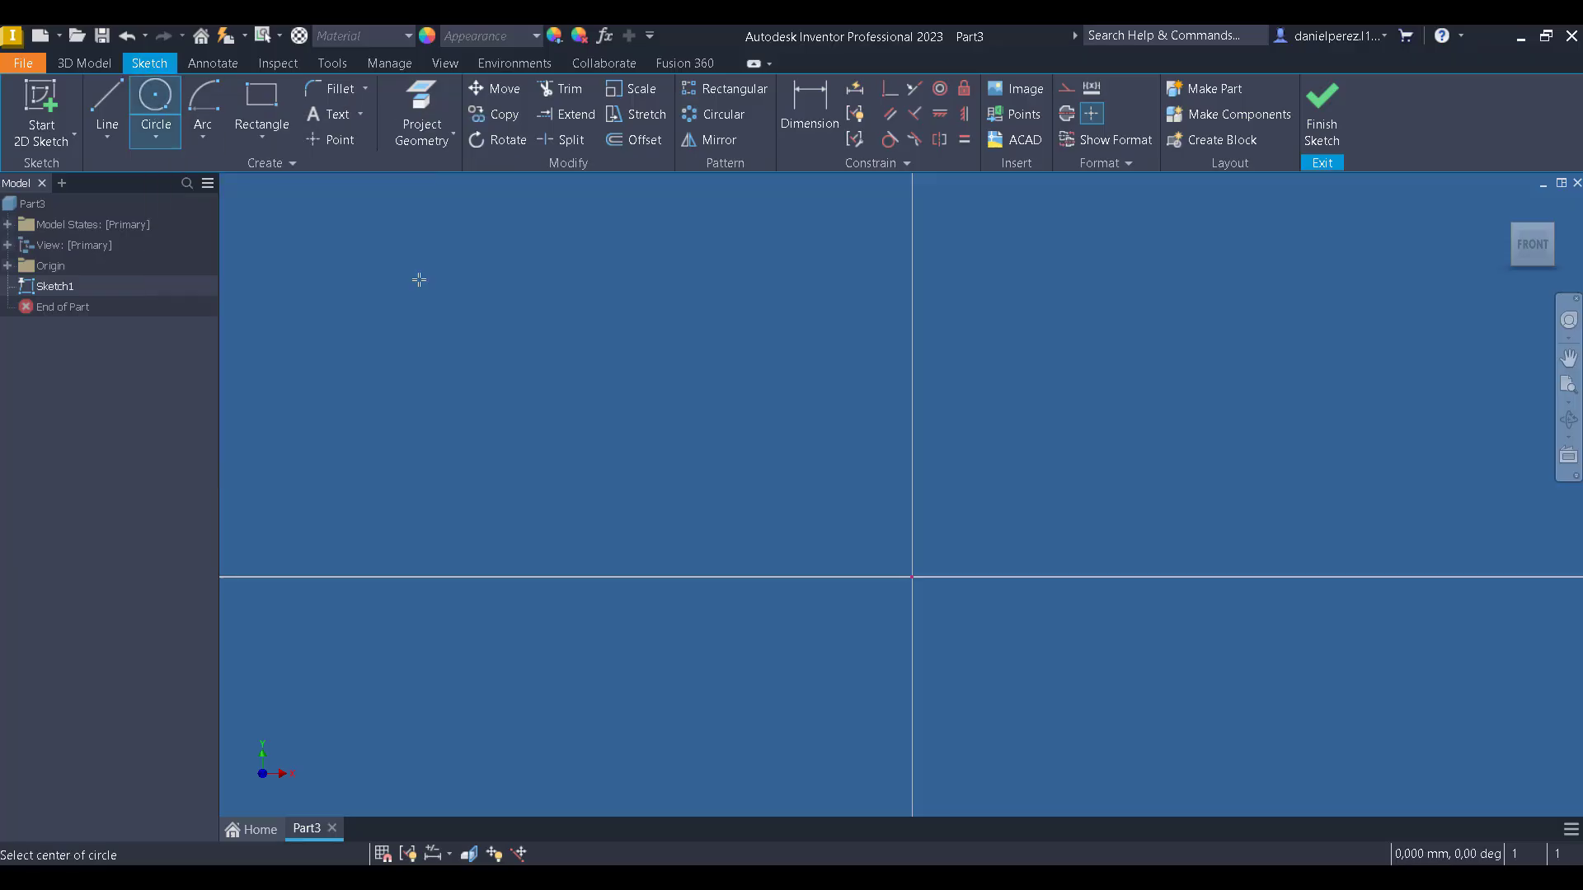
left_click(912, 577)
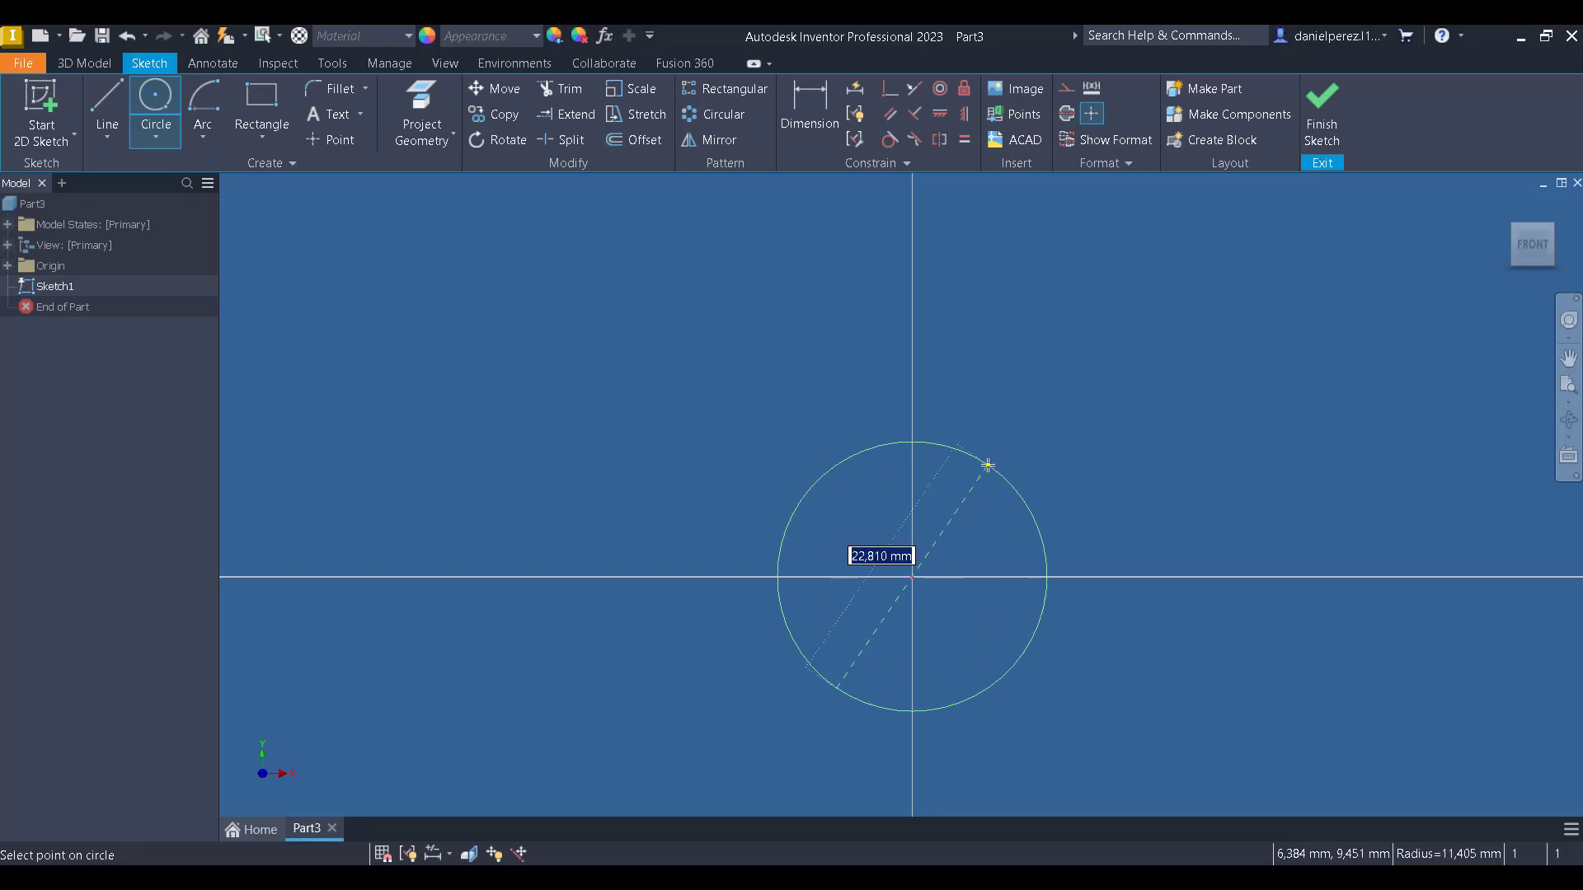
left_click(987, 464)
middle_click_drag(1105, 590, 1072, 445)
scroll(1072, 445, "down", 2)
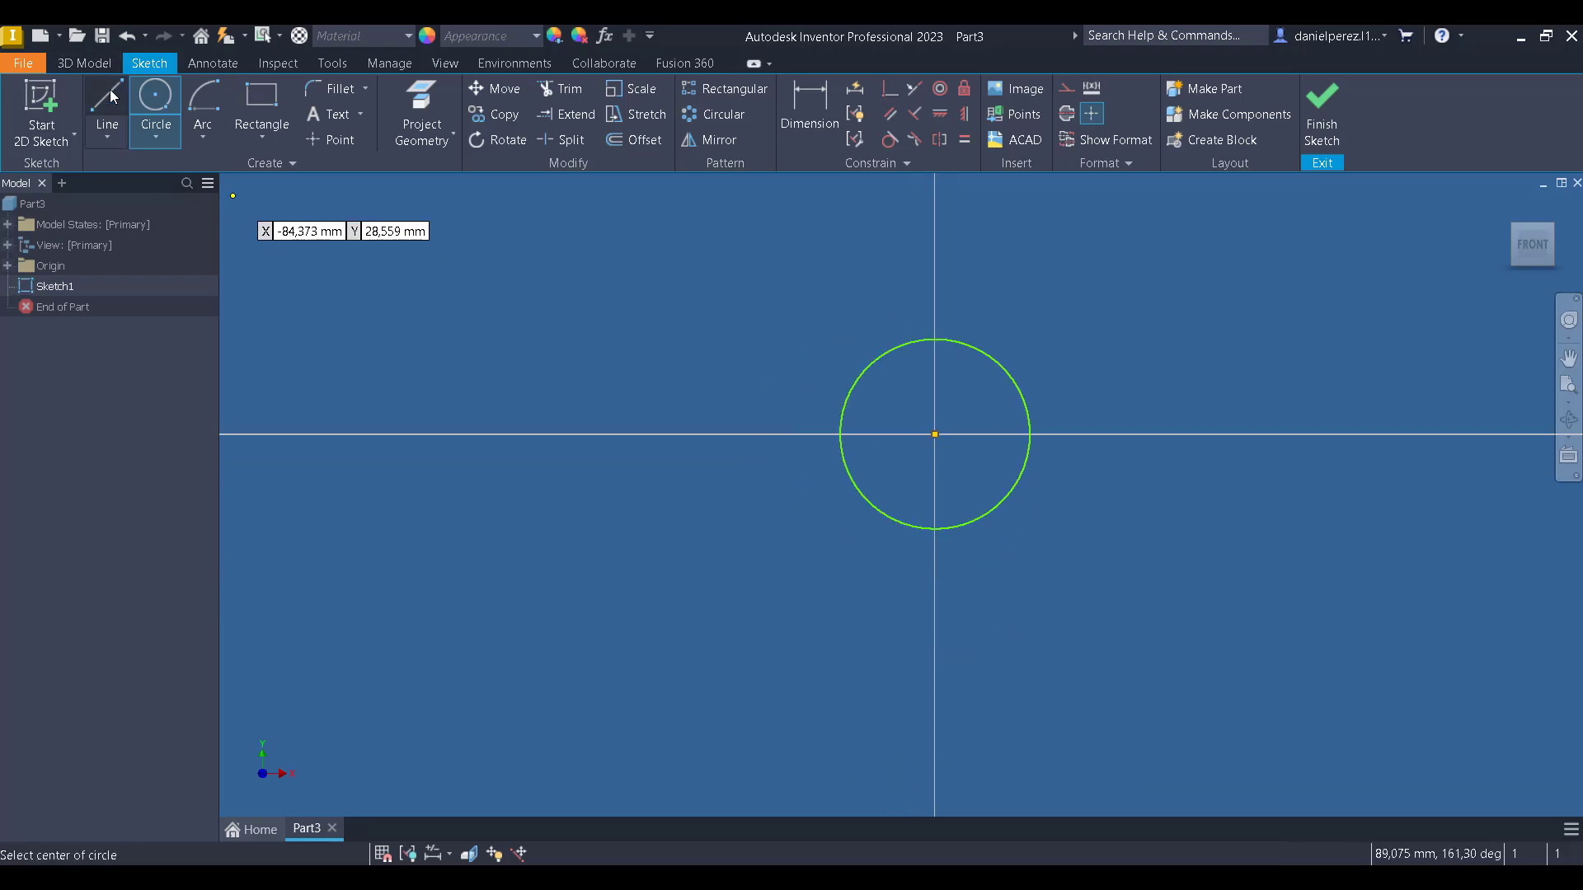
Sketch a separate slanted line below the circle, rising from near the vertical axis toward the horizontal axis.
left_click(107, 115)
left_click(908, 644)
left_click(1202, 454)
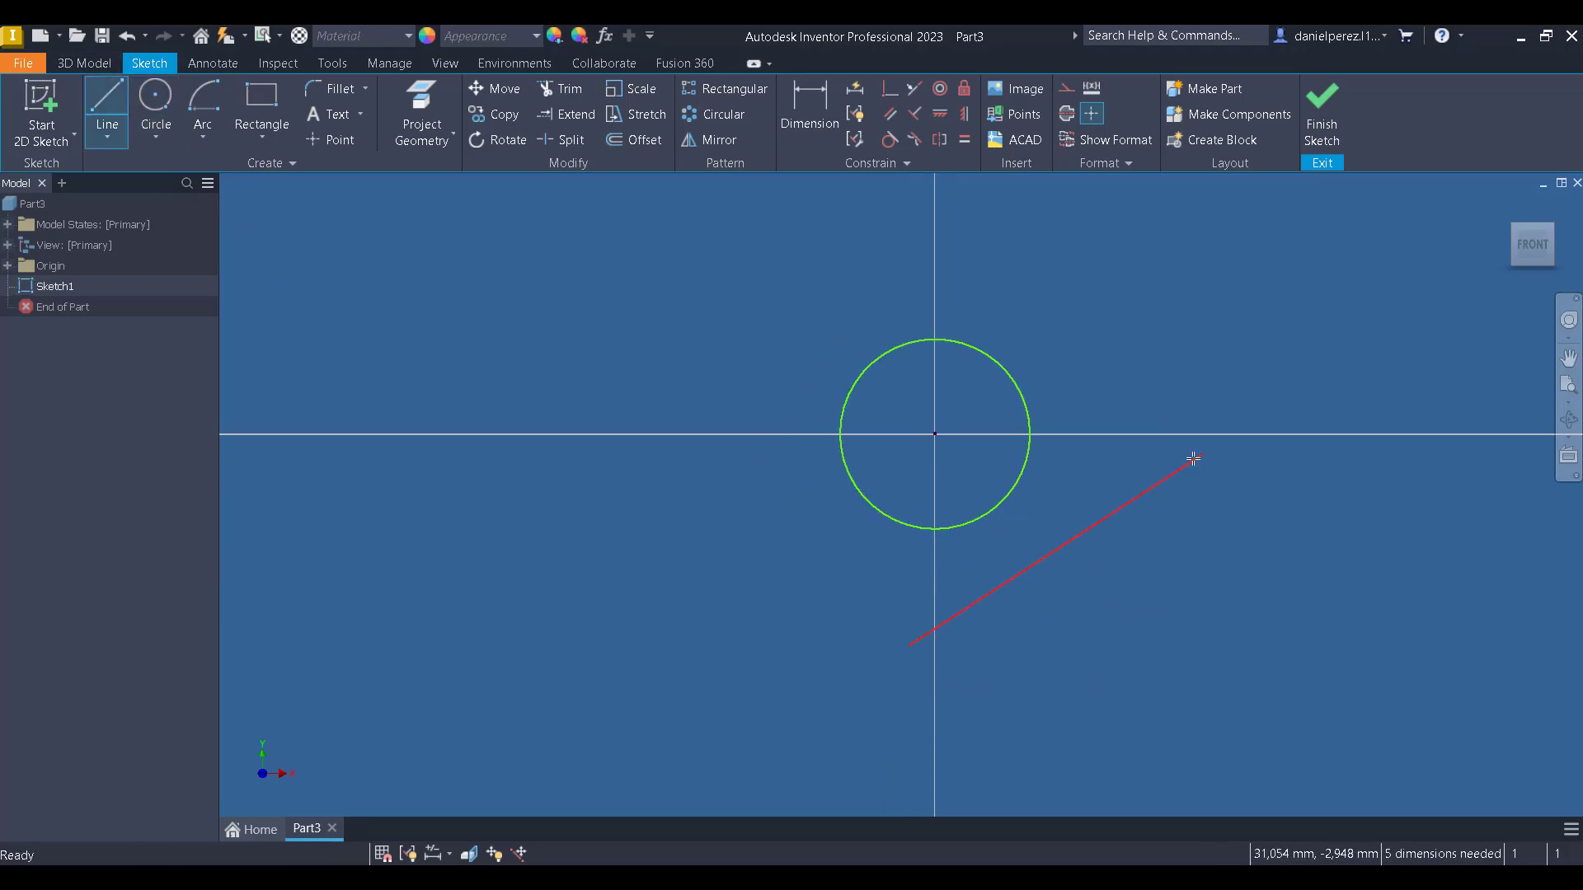
key("Escape")
Apply the Tangent constraint between the slanted line and the circle, and inspect the contact point closely.
left_click(884, 142)
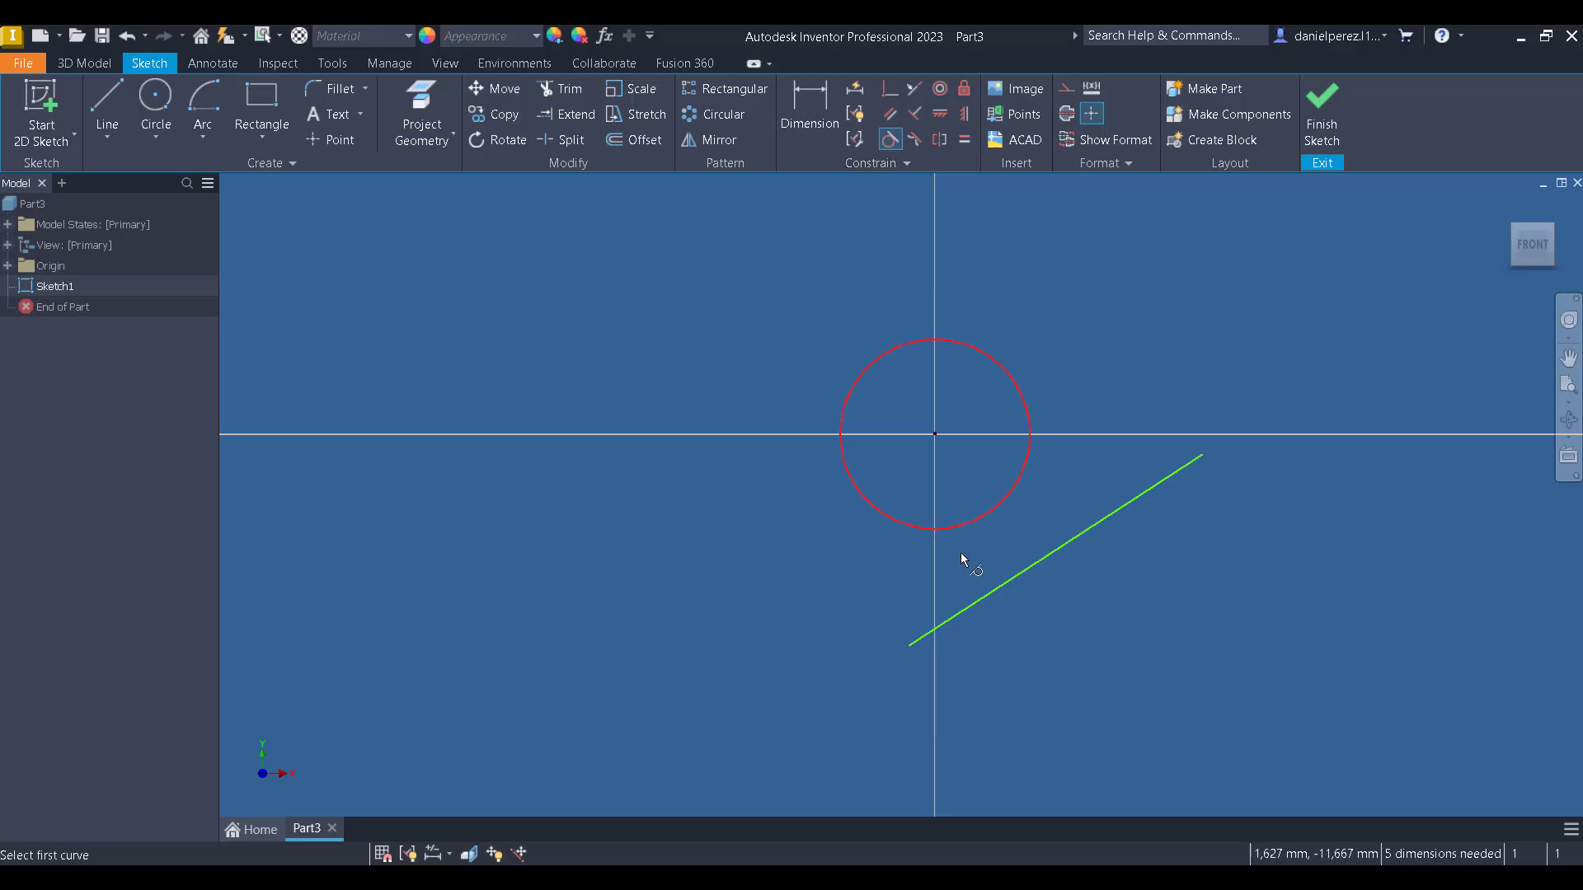
left_click(990, 600)
left_click(980, 525)
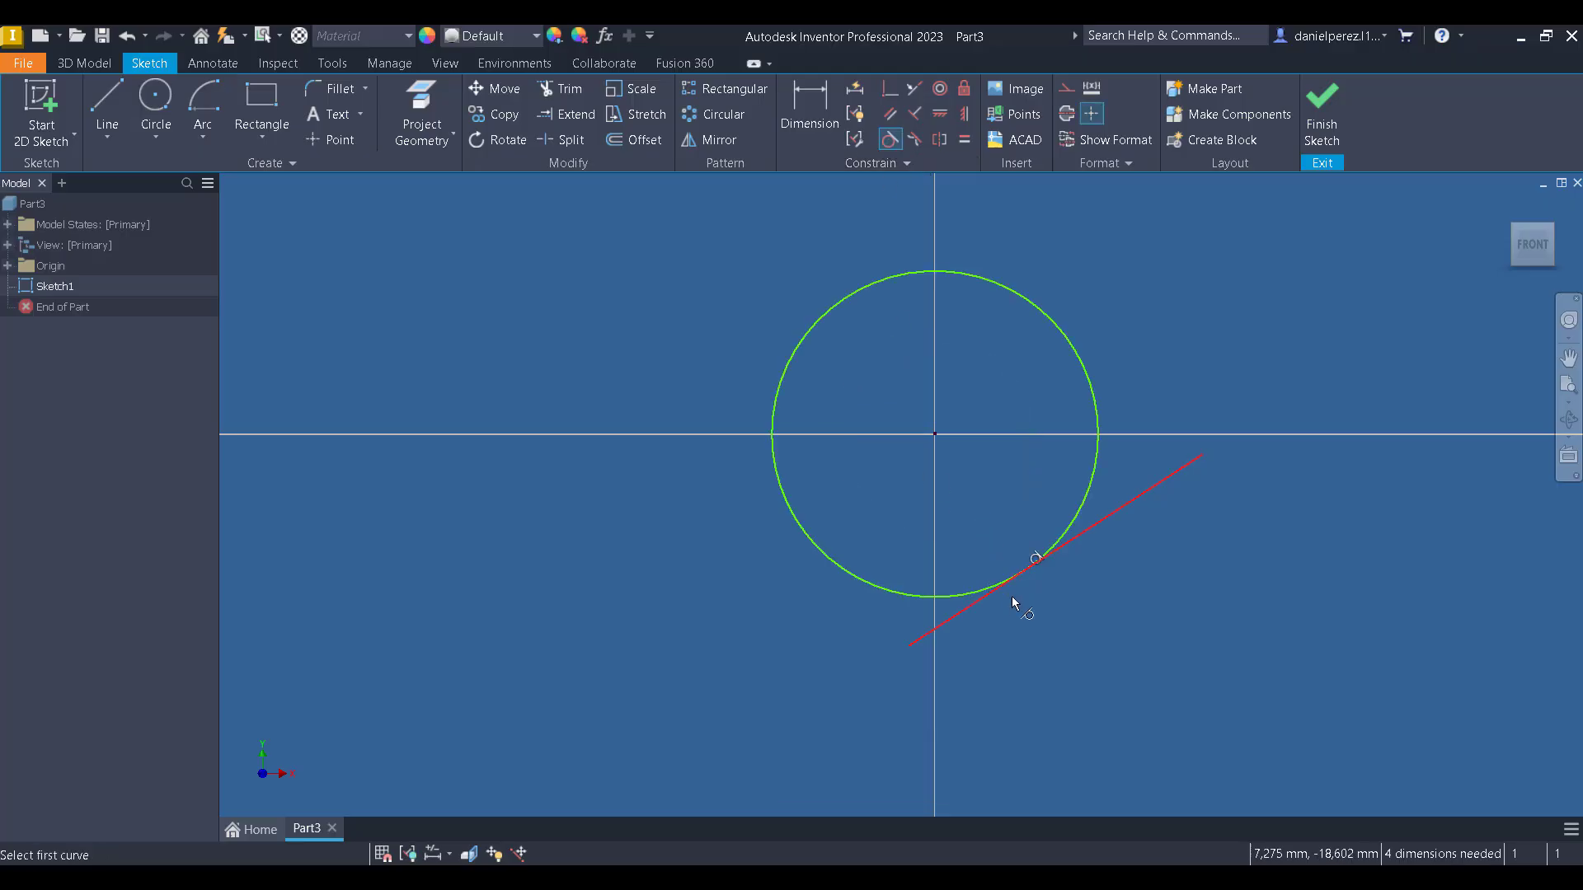
scroll(1032, 571, "up", 5)
key("Escape")
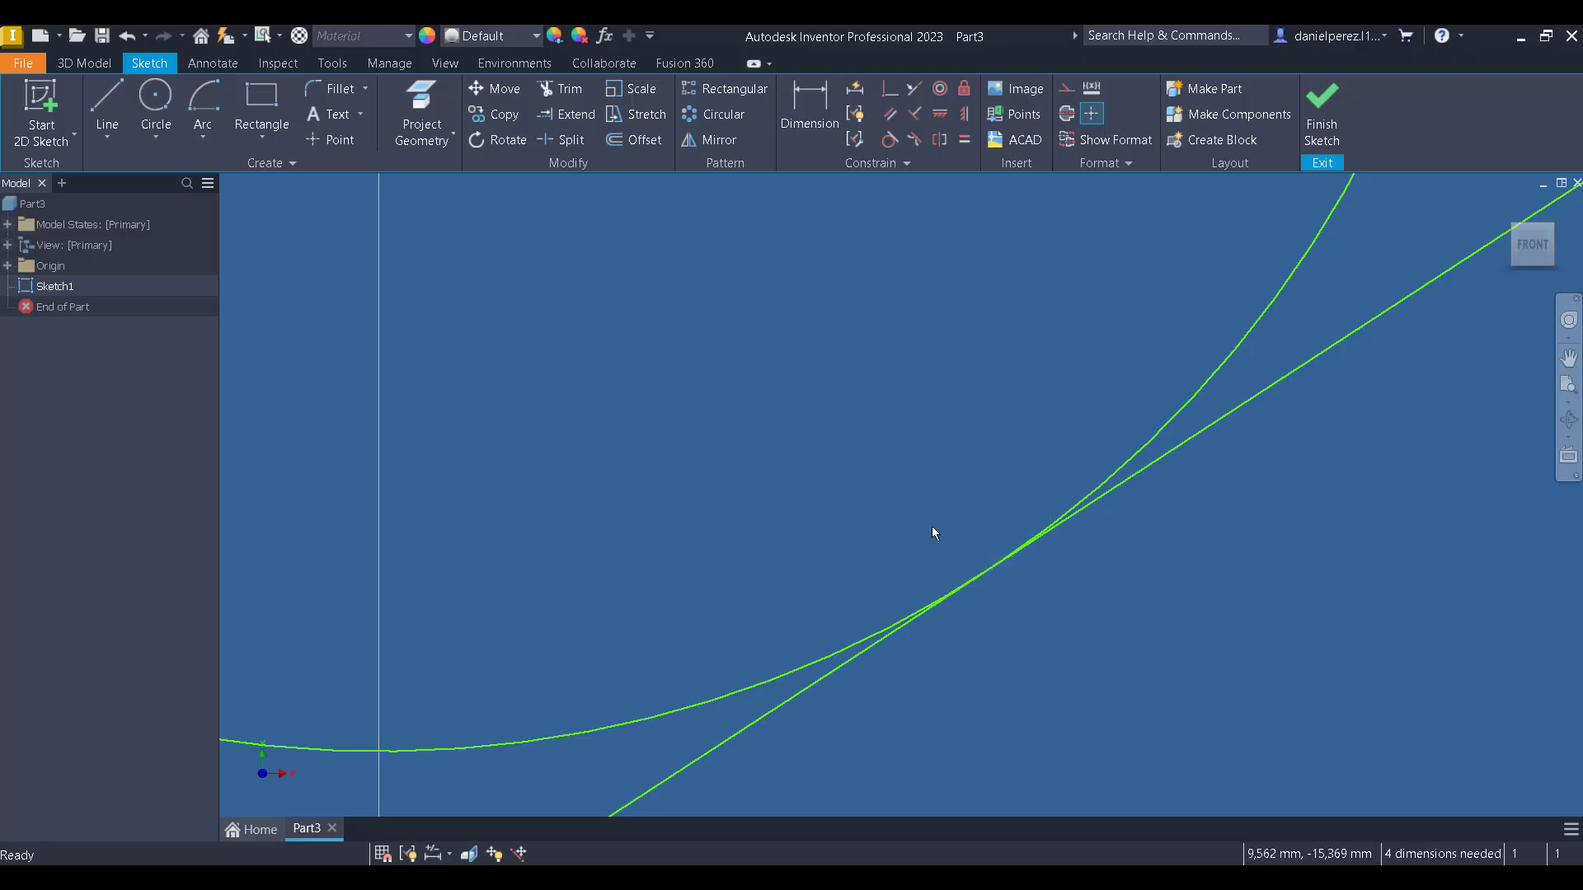
scroll(1061, 627, "down", 6)
middle_click_drag(1112, 589, 990, 587)
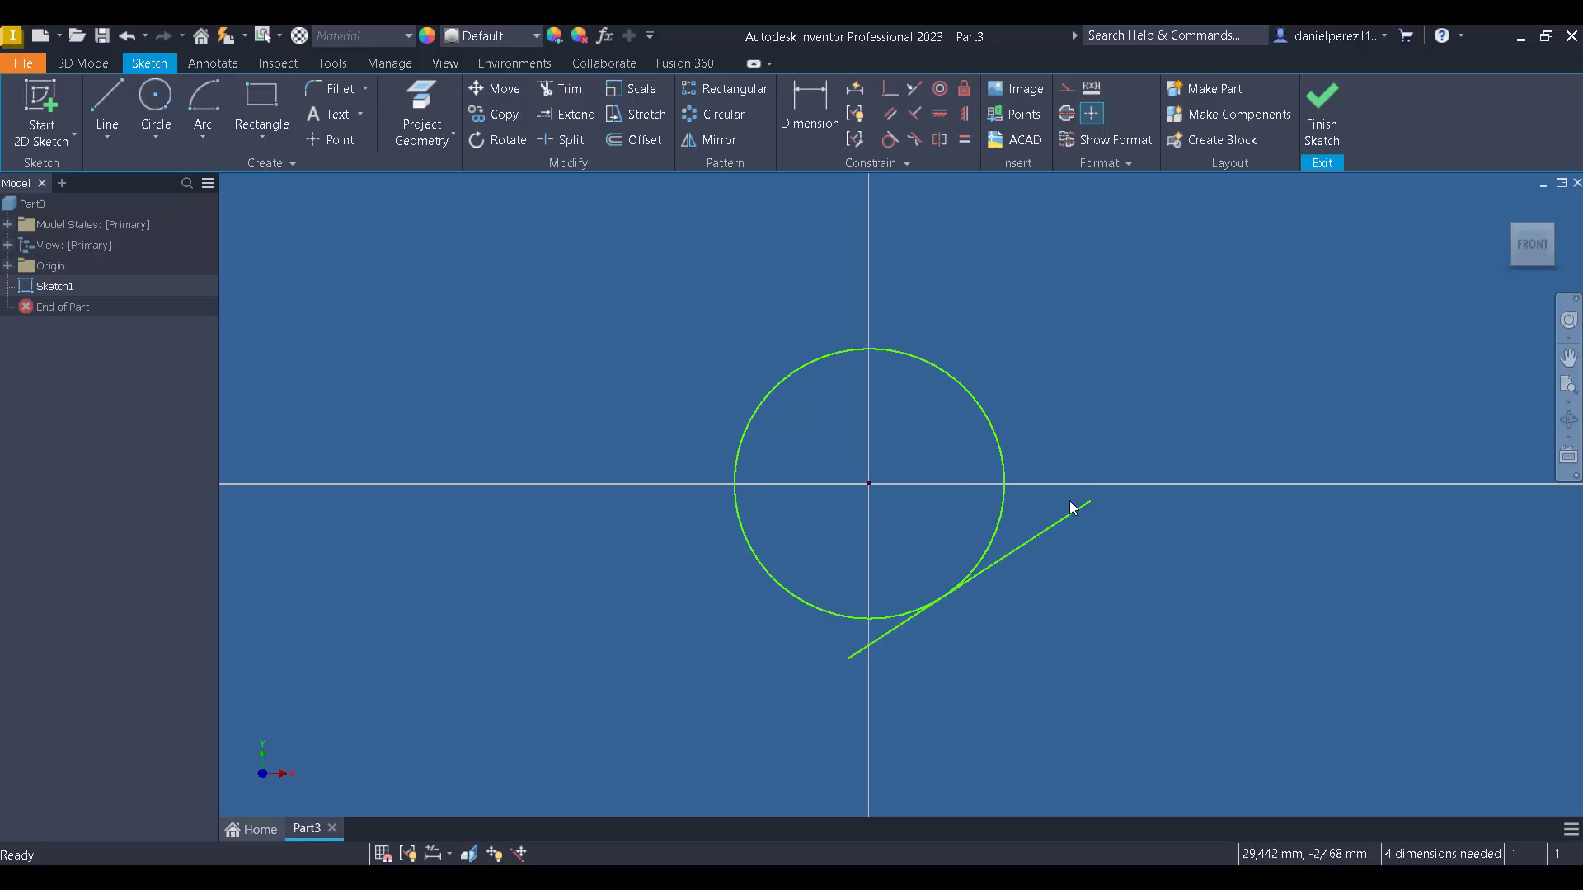
Sketch a center-point arc of more than a half circle, opening downward, above and to the right of the circle.
middle_click_drag(1055, 406, 1043, 471)
left_click(202, 107)
mouse_move(742, 256)
middle_mouse_down()
mouse_move(638, 396)
mouse_move(649, 406)
middle_mouse_up()
left_click(1115, 378)
left_click(1023, 424)
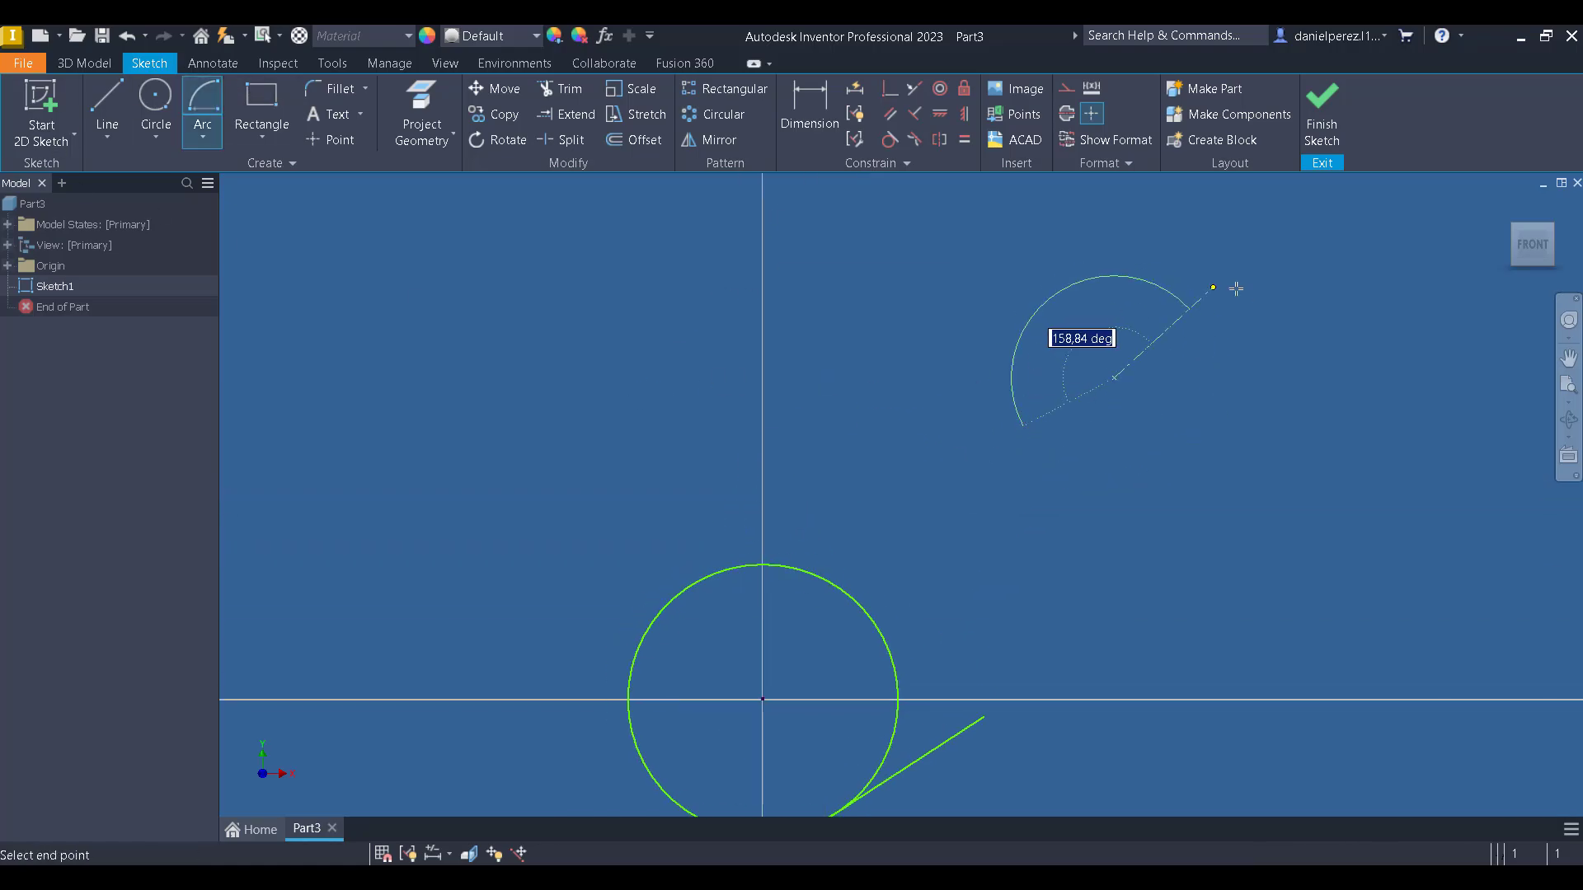
left_click(1206, 430)
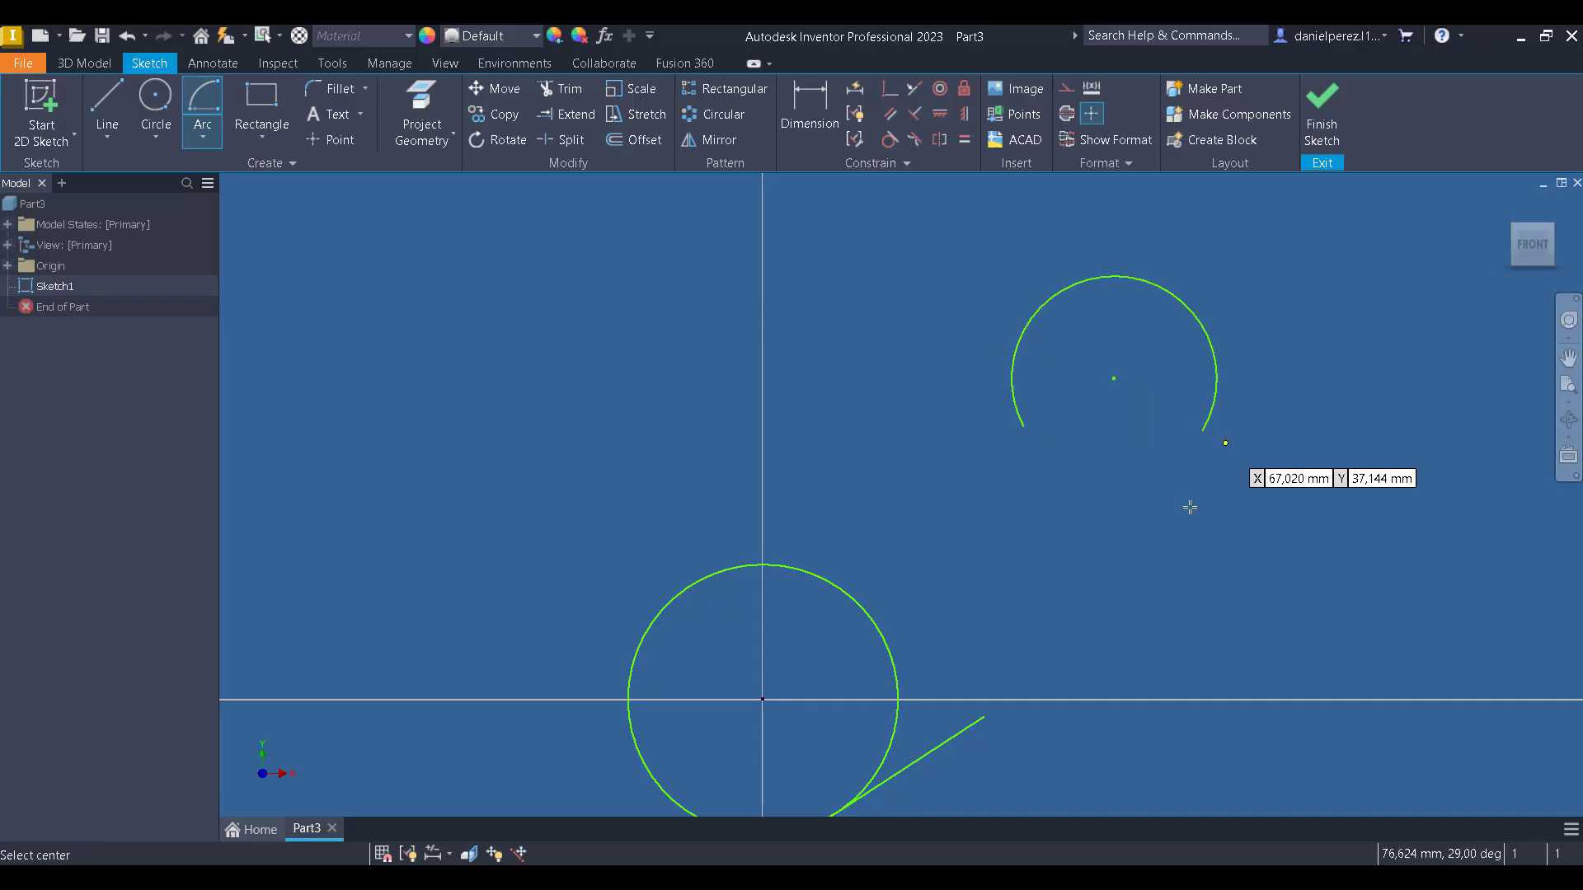
Sketch a vertical line downward from the arc's right endpoint.
left_click(118, 97)
left_click(1204, 429)
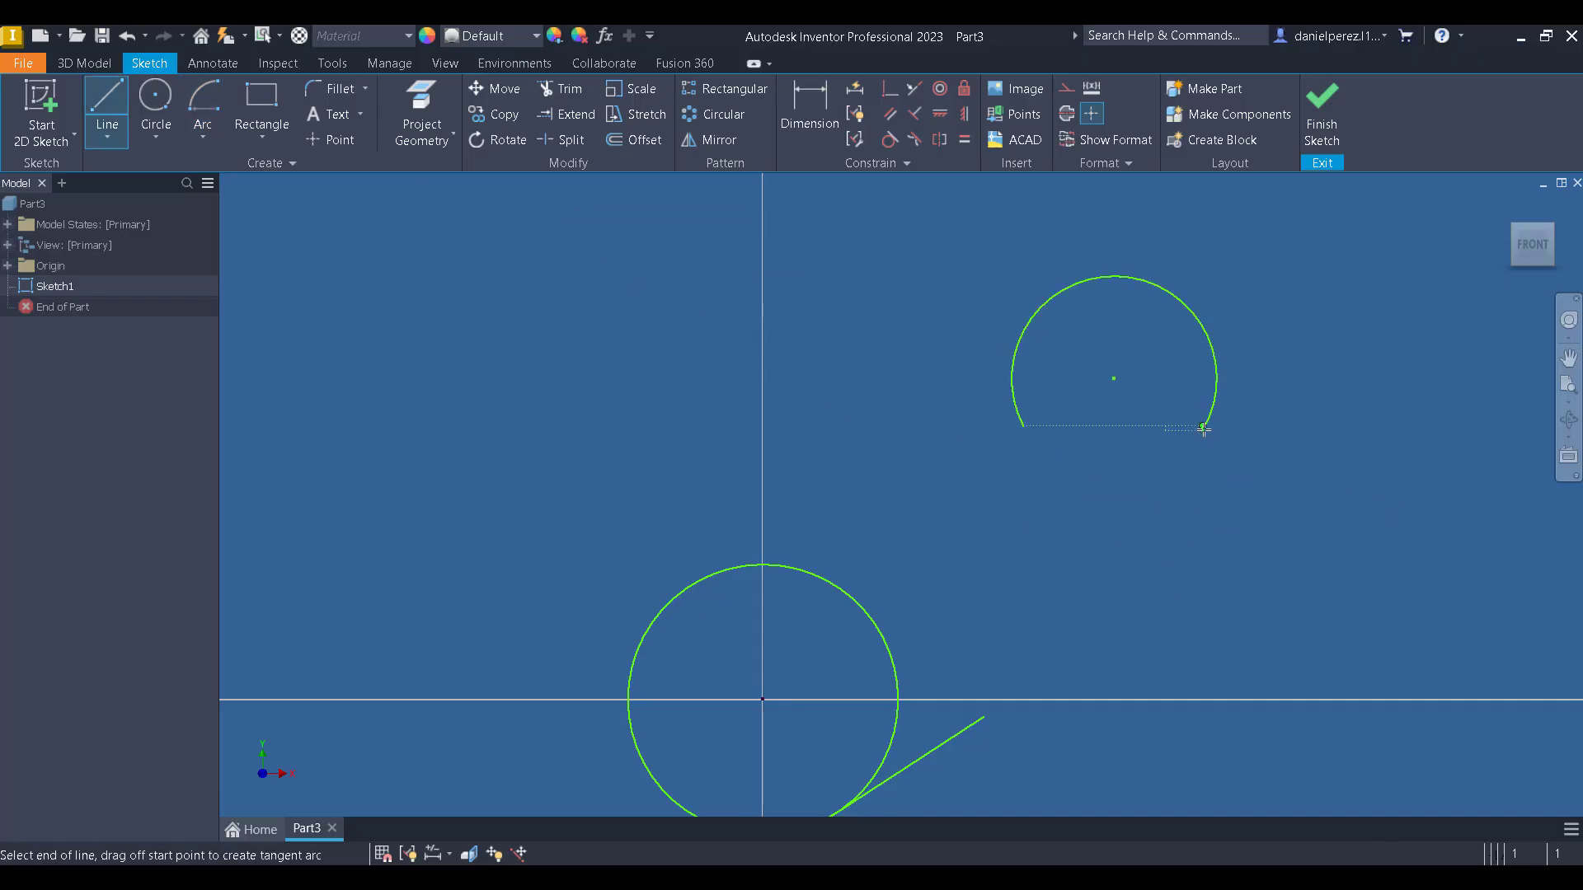
left_click(1203, 630)
key("Escape")
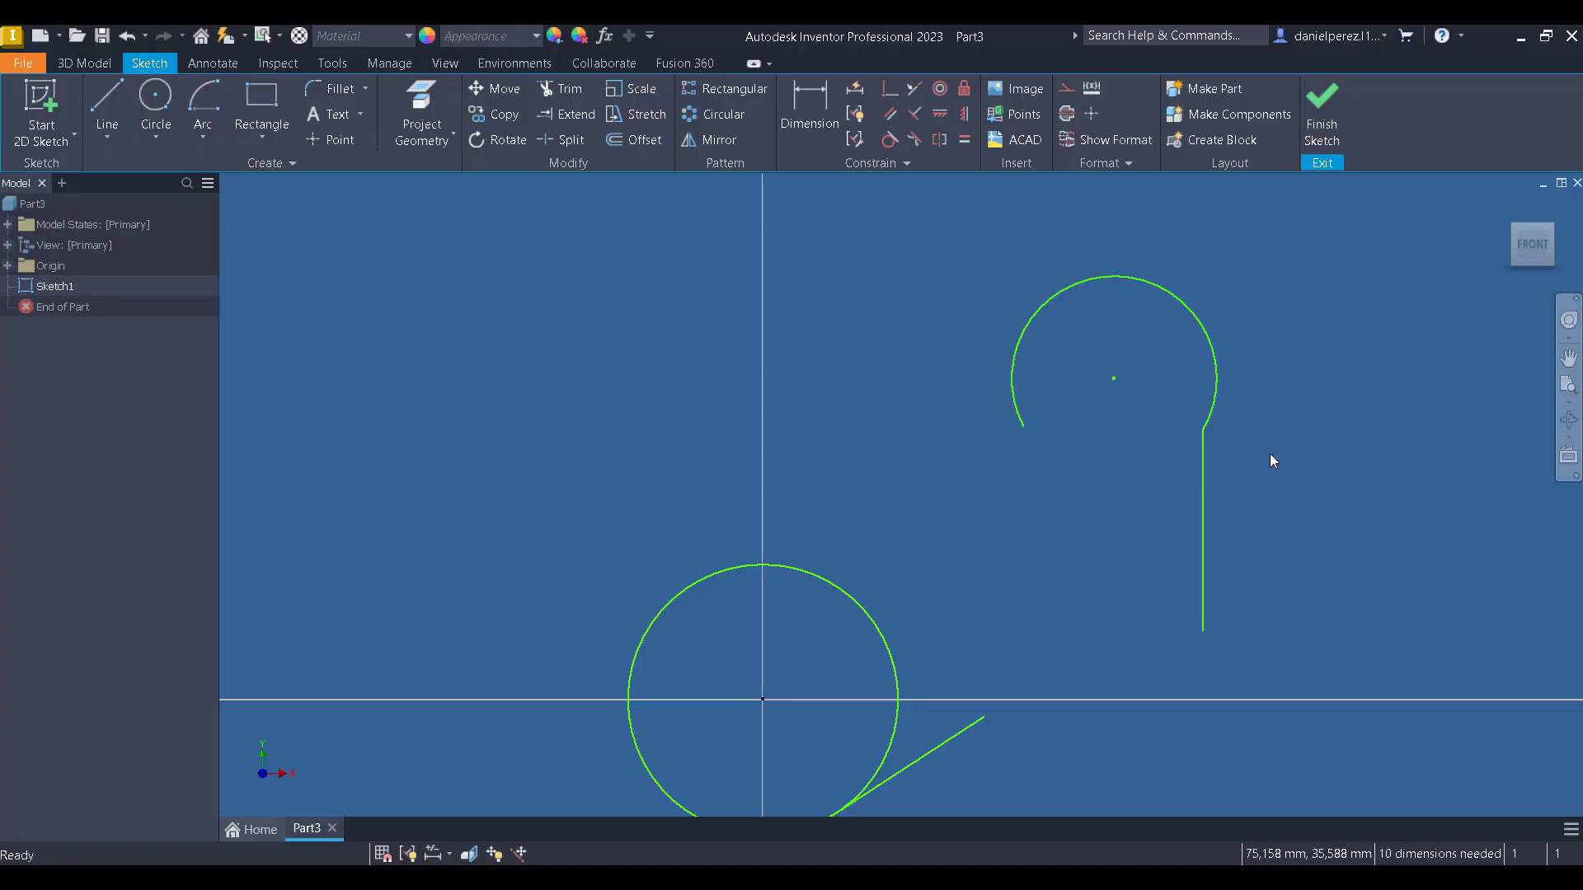
Preview extending the arc into a full circle to check how the vertical line meets it, without applying the extension.
scroll(1237, 454, "up", 5)
middle_click_drag(1161, 452, 1115, 622)
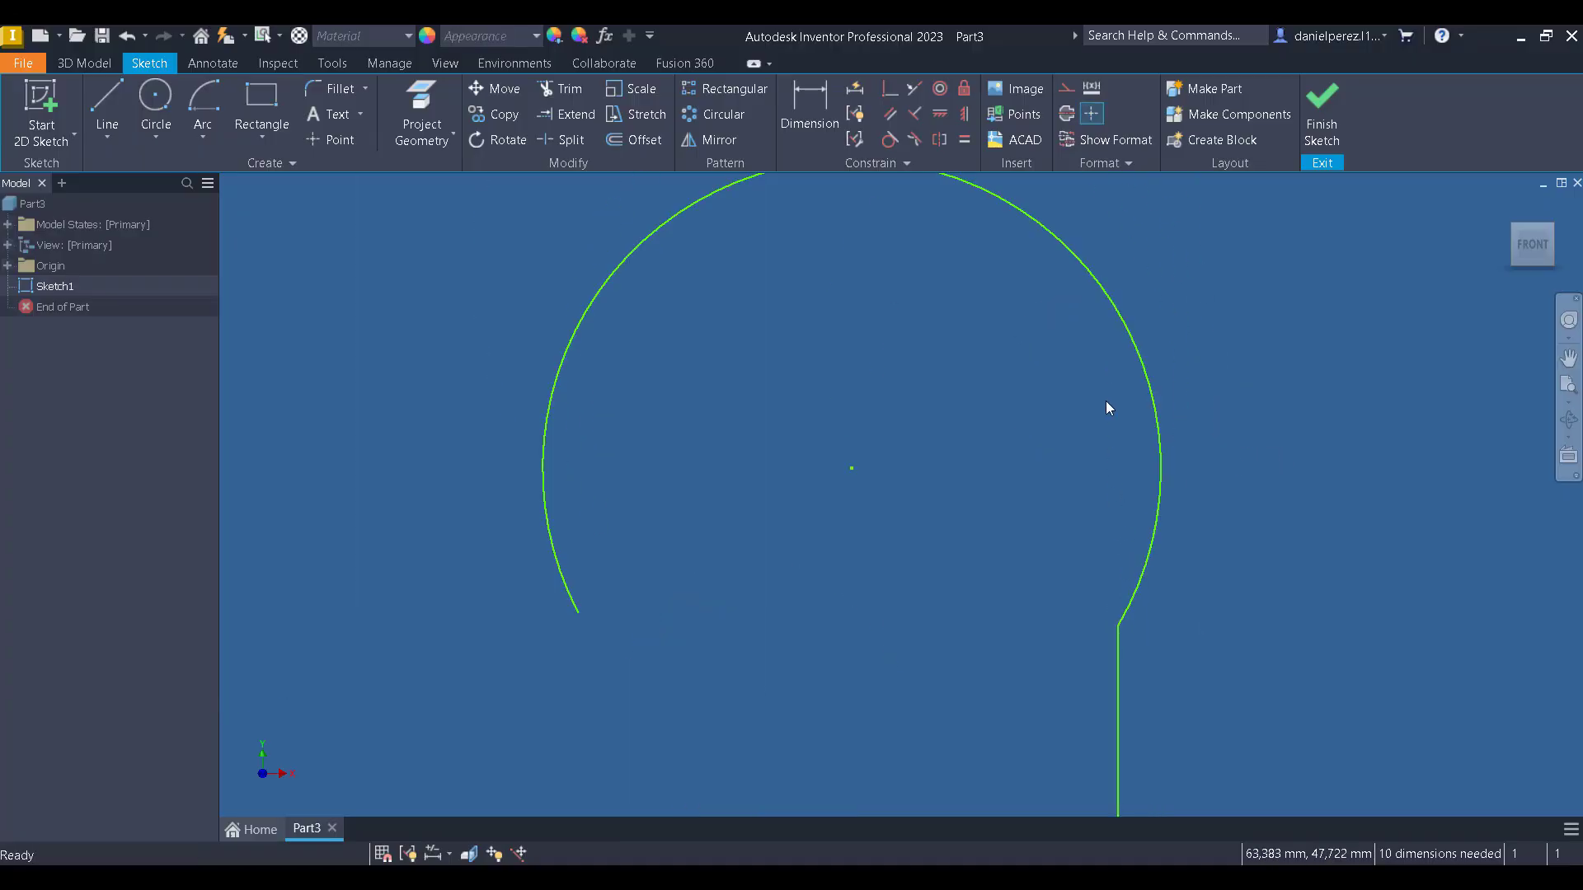
left_click(577, 116)
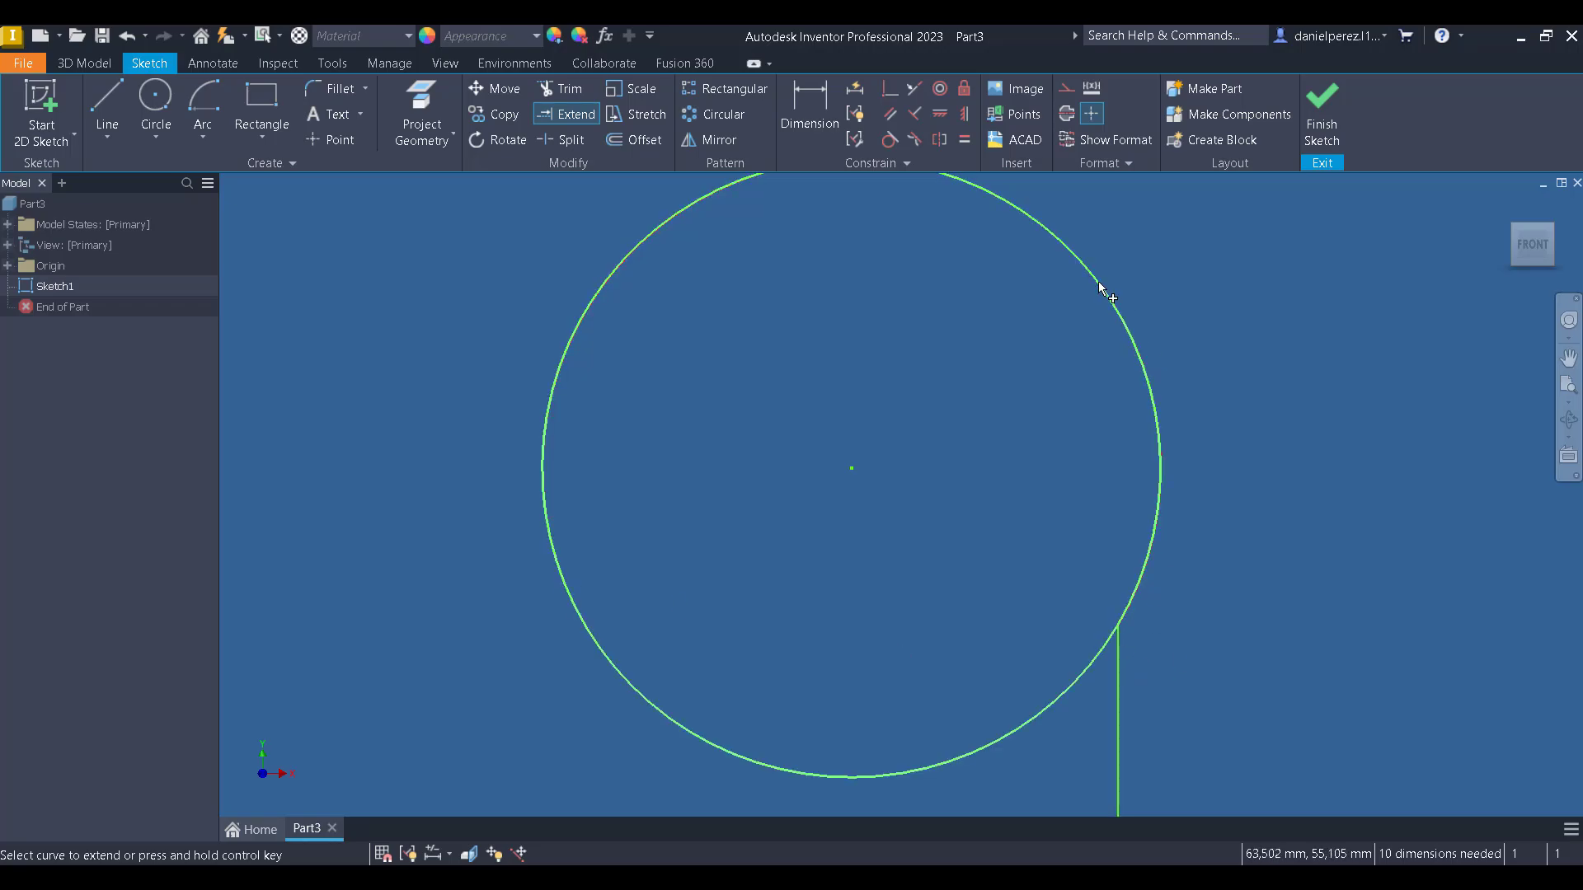
key("Escape")
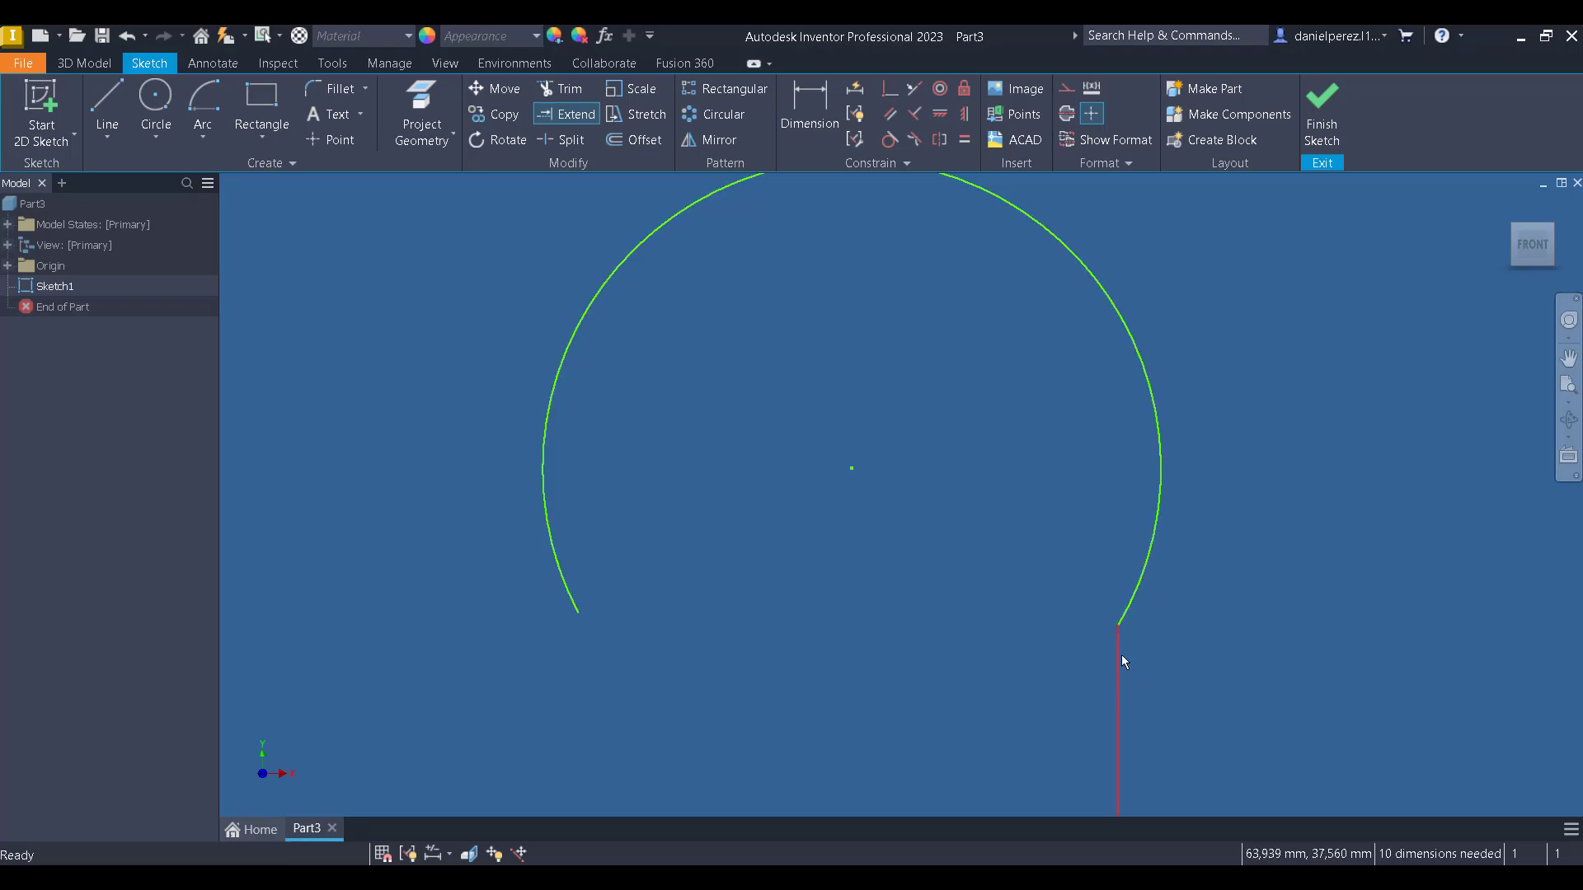
scroll(1087, 538, "down", 2)
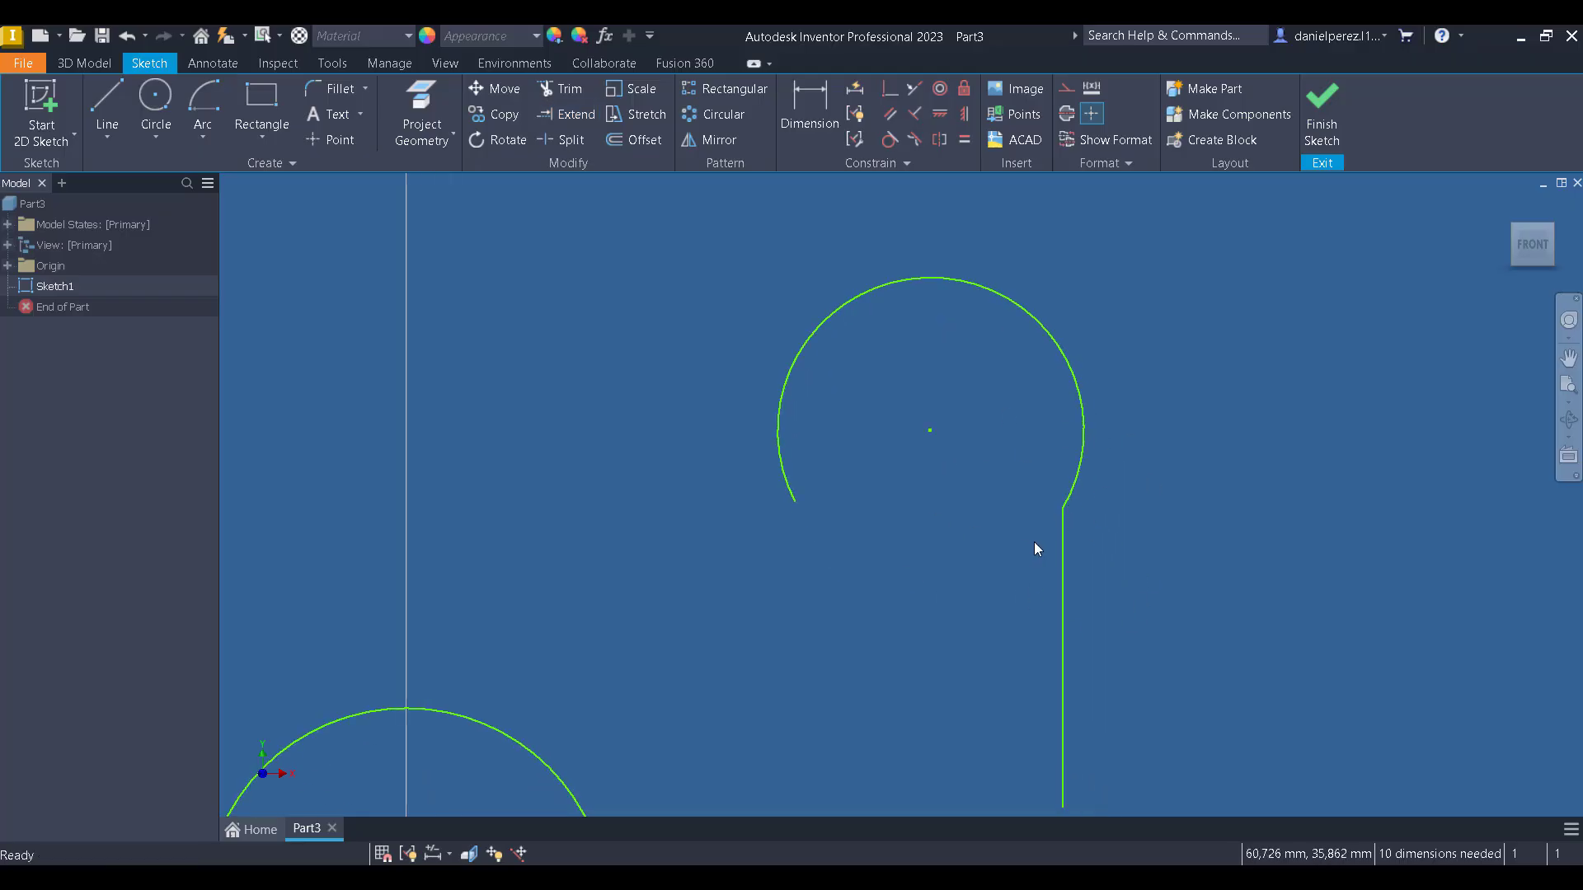
scroll(1036, 548, "down", 1)
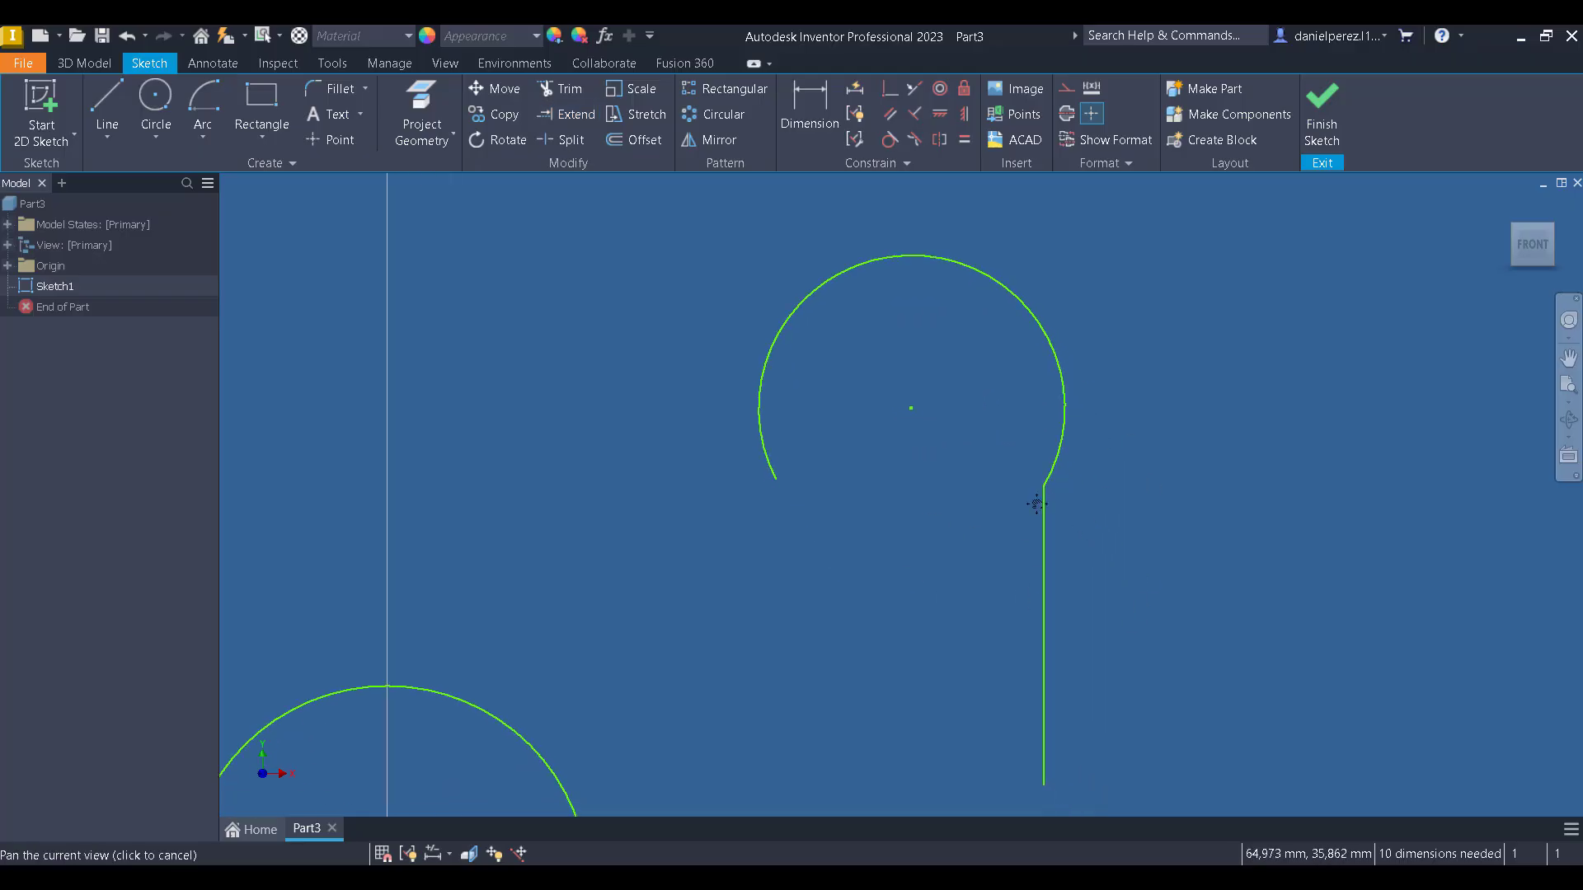
Apply the Tangent constraint between the arc and the connected vertical line, and inspect the smooth junction.
left_click(888, 142)
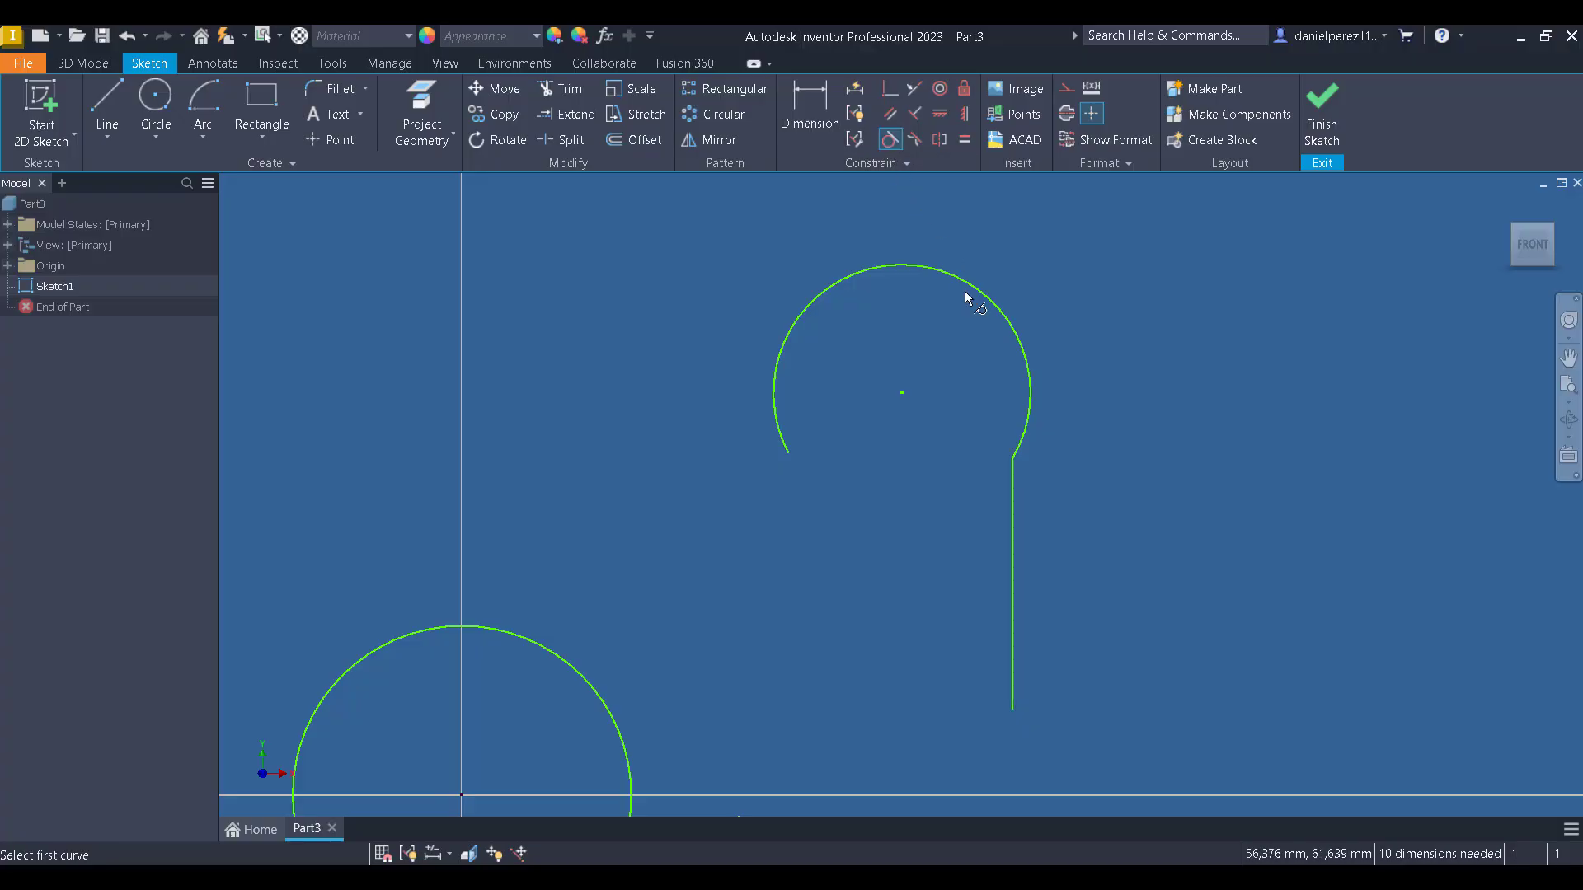
left_click(1026, 439)
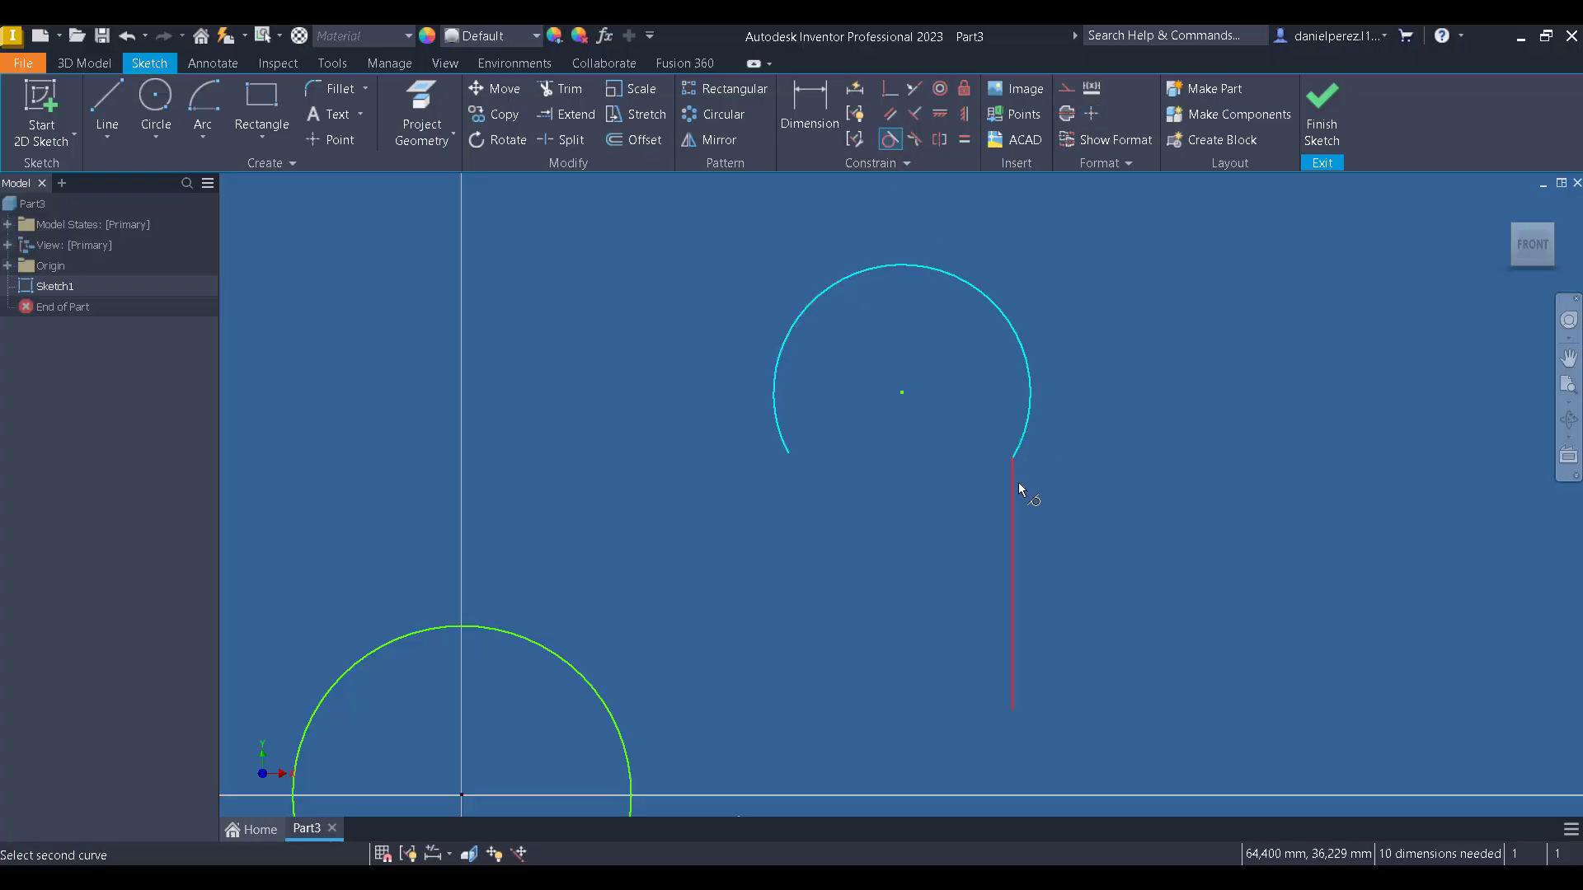
left_click(1014, 483)
scroll(999, 462, "up", 5)
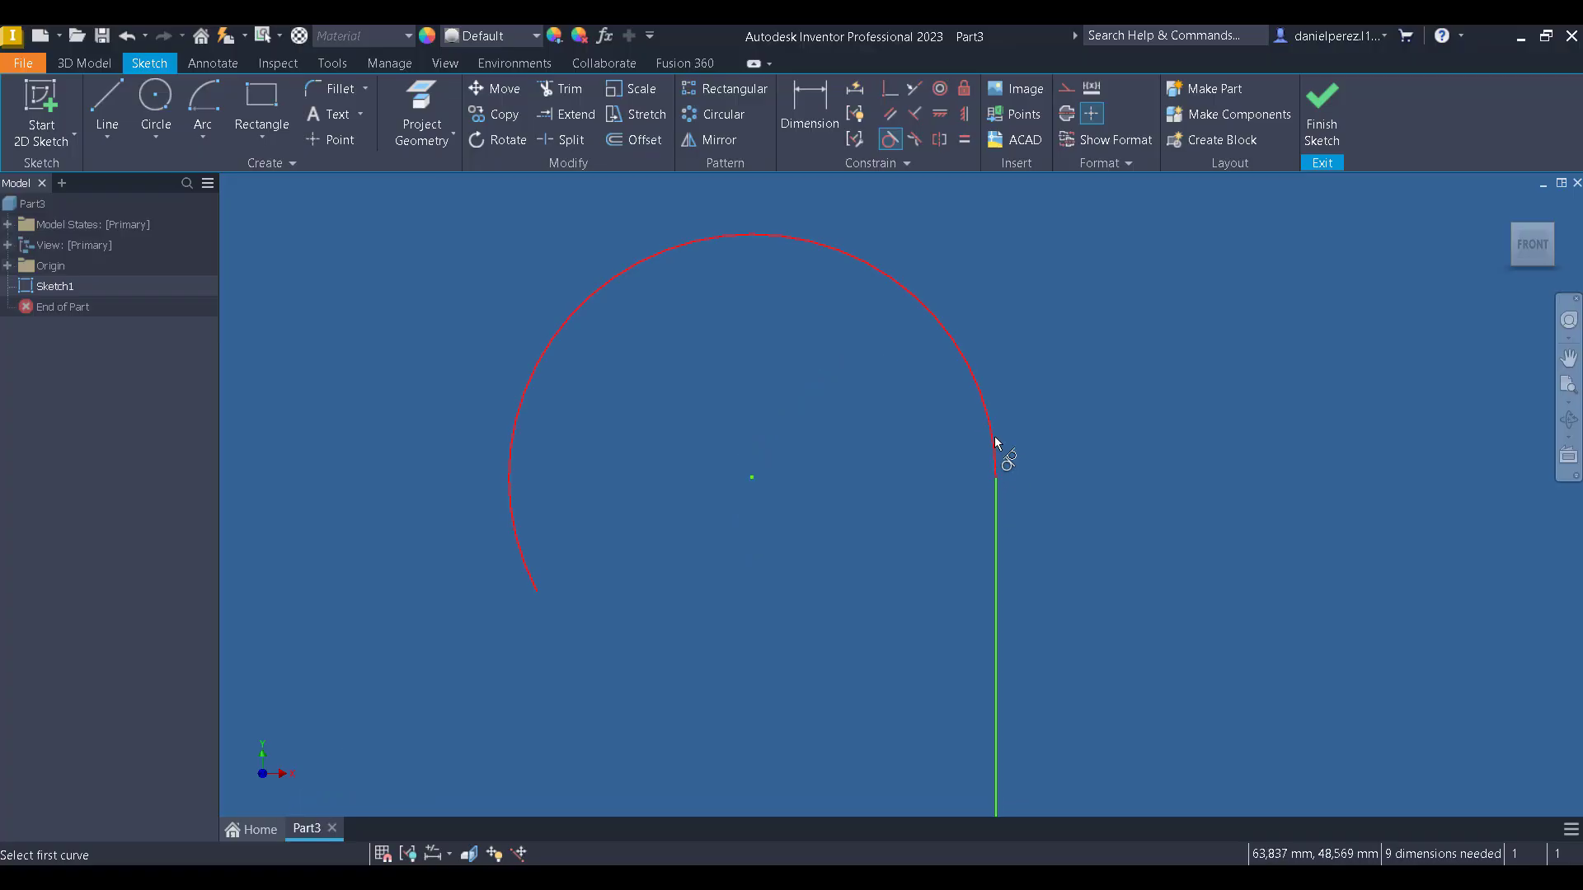
scroll(773, 294, "down", 3)
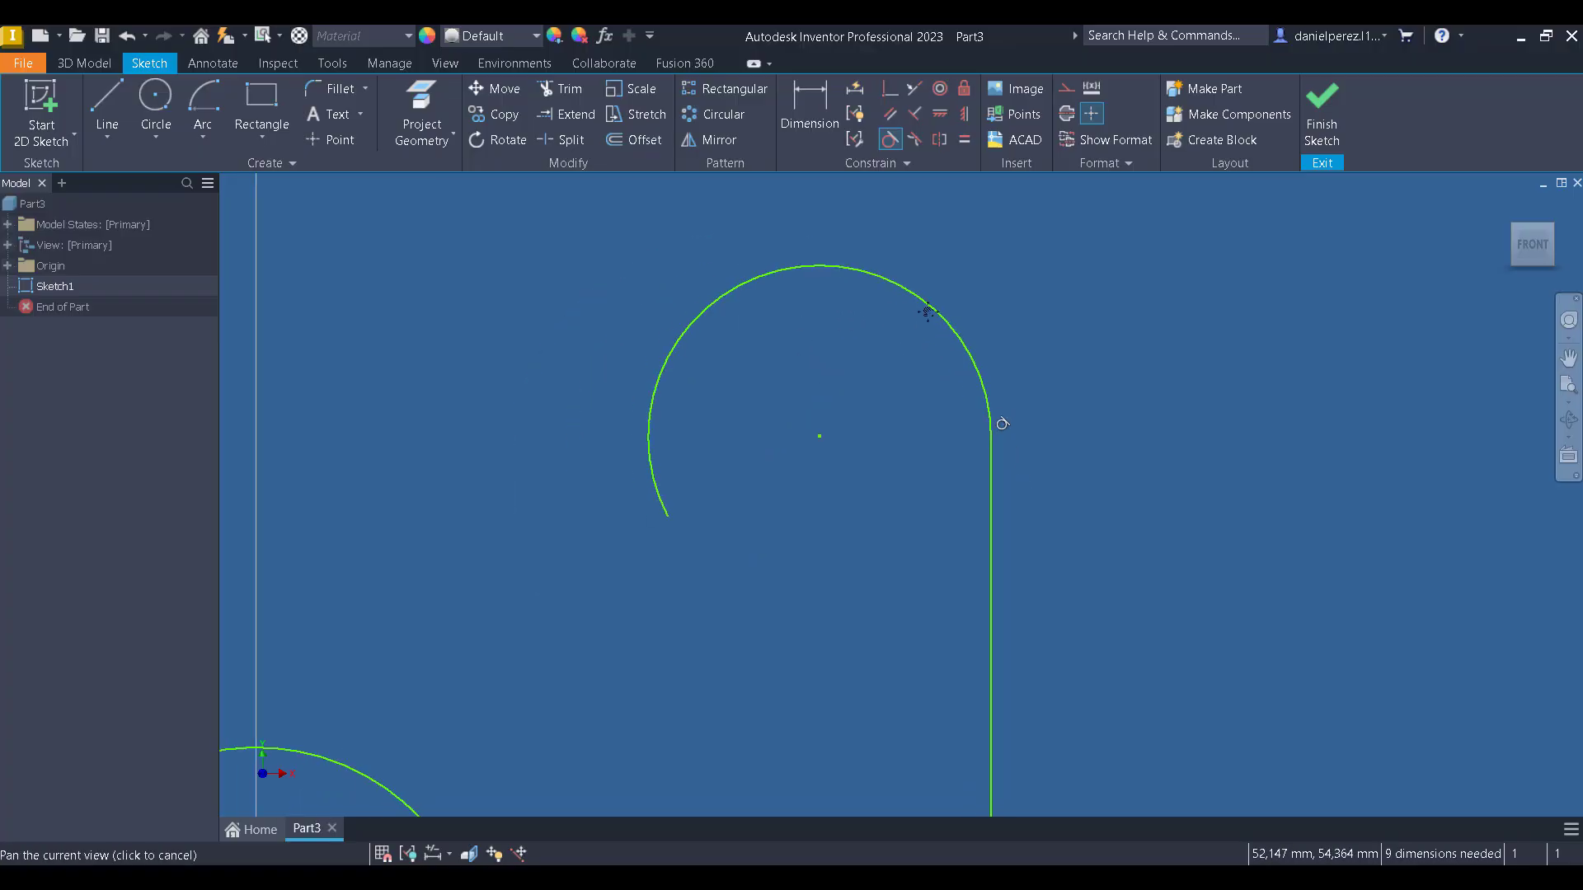
Sketch a three-point arc from the first arc's left endpoint, bulging to the lower right and ending on its left side.
middle_click_drag(528, 280, 652, 279)
left_click(205, 131)
left_click(204, 137)
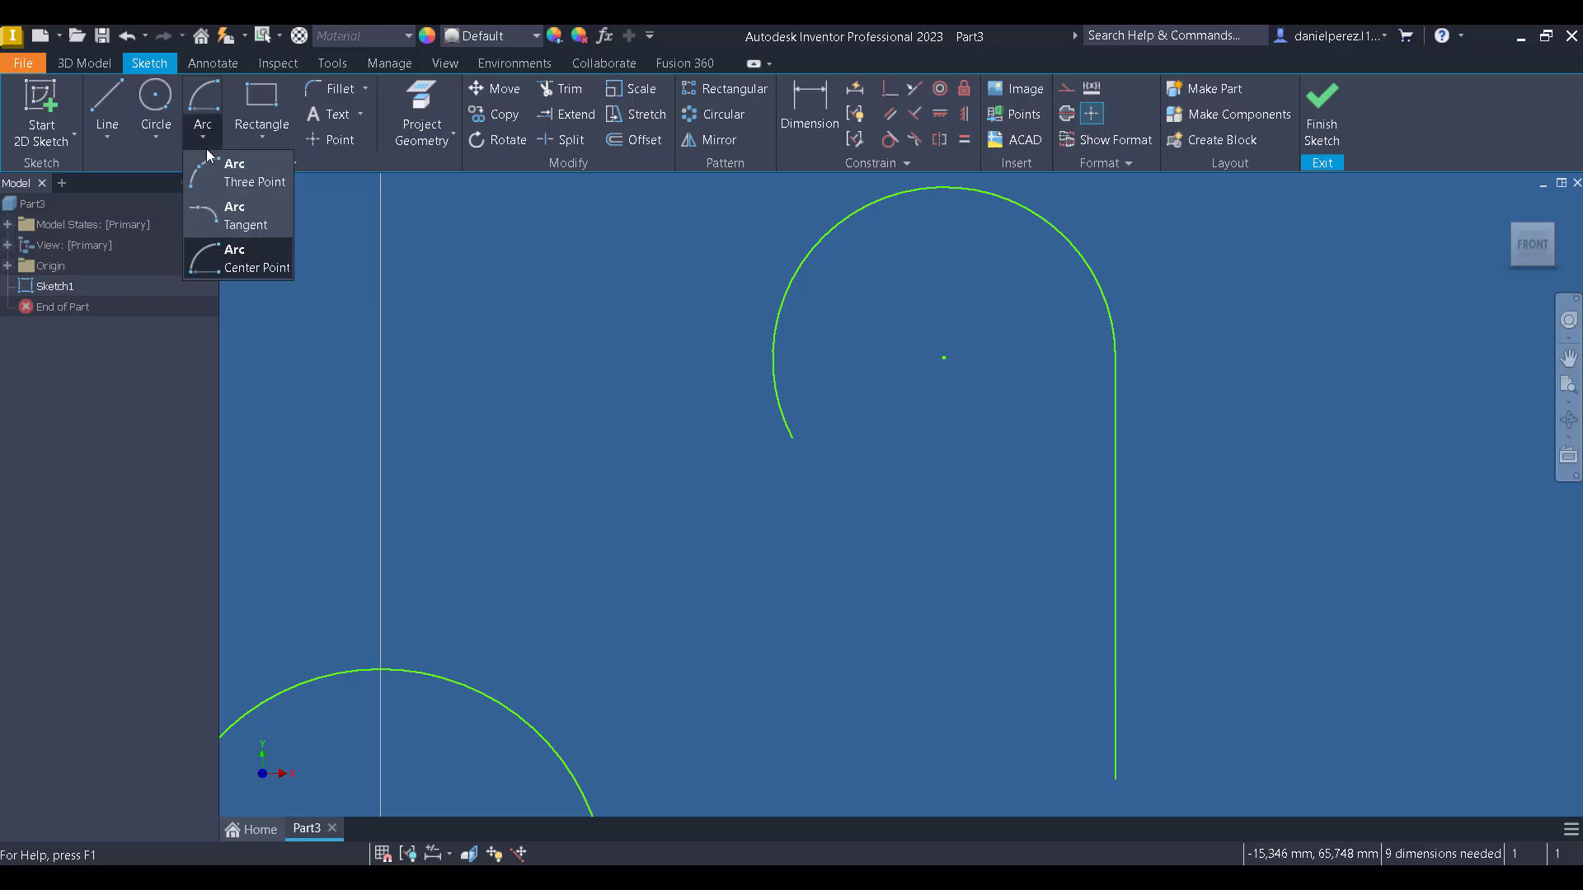
left_click(206, 179)
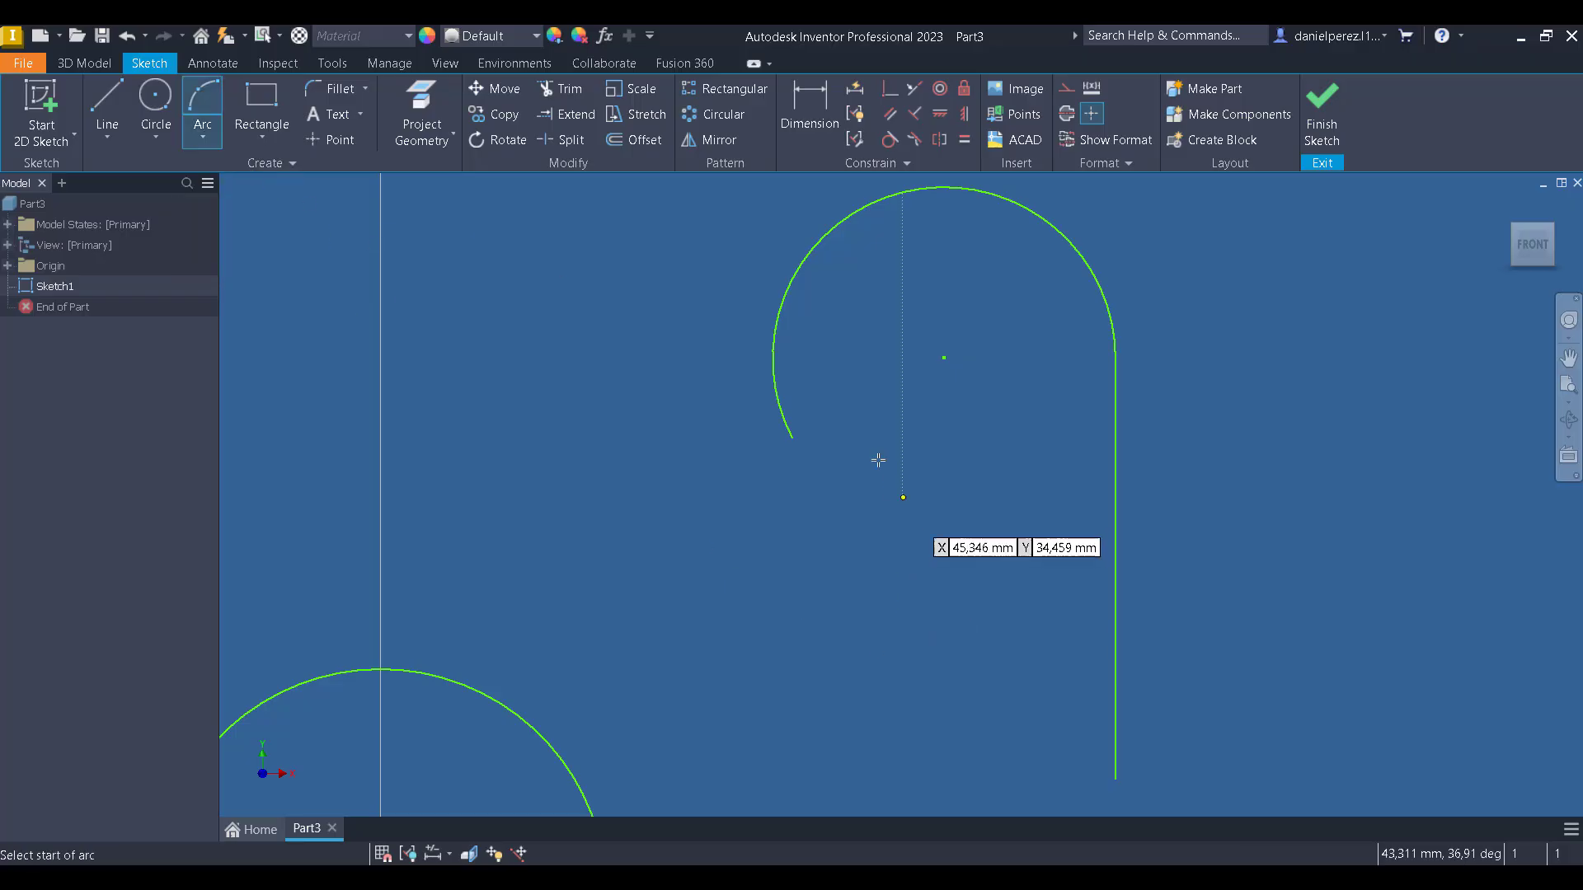
left_click(791, 437)
left_click(620, 569)
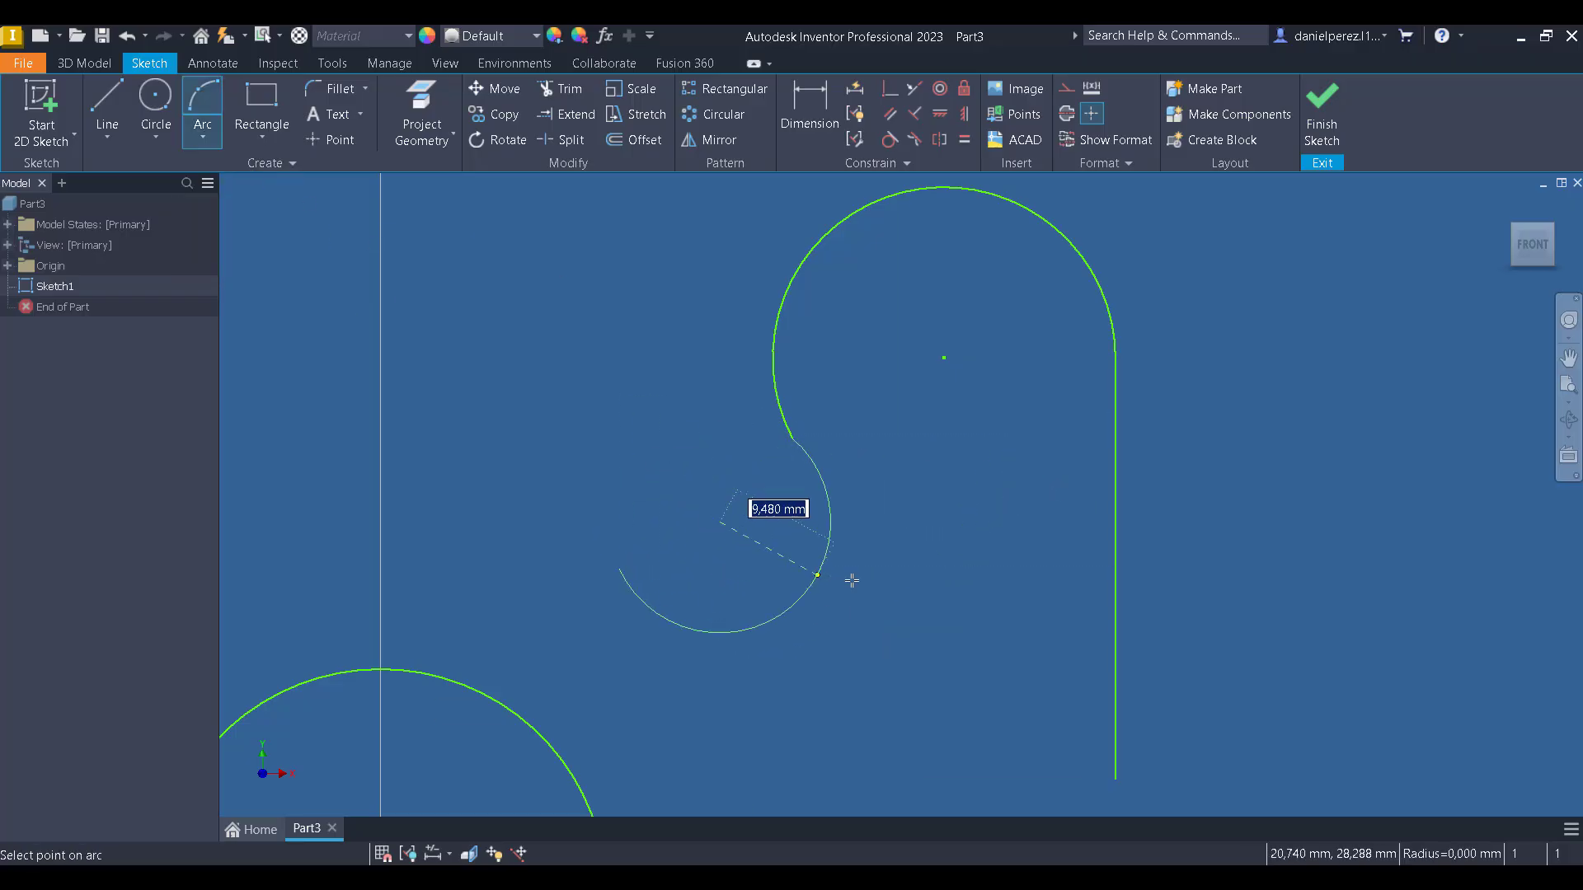
left_click(916, 577)
key("Escape")
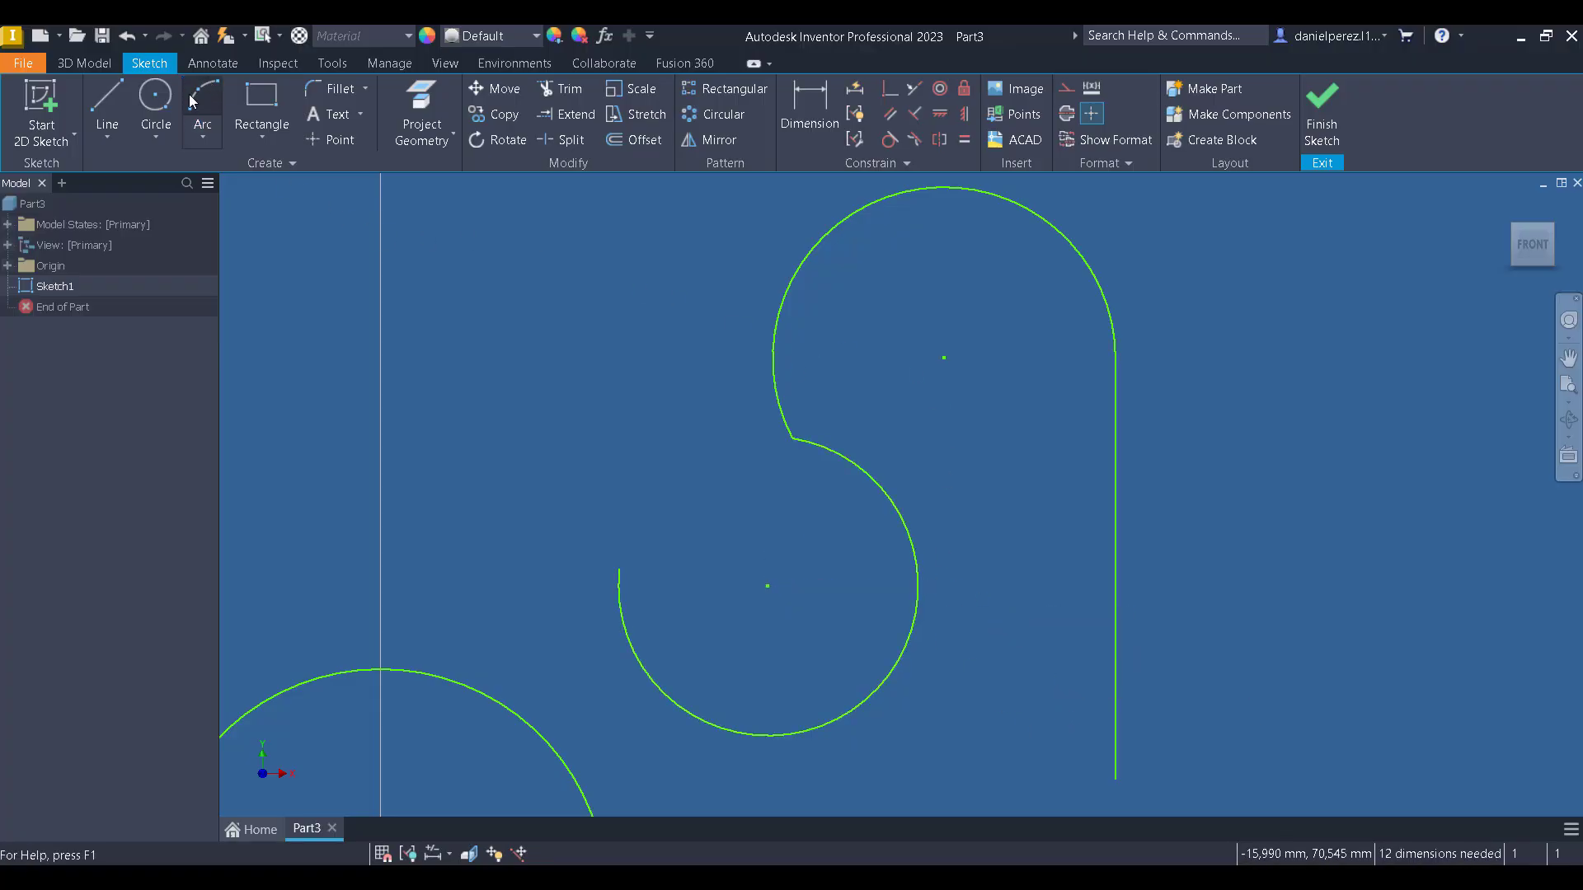
Preview extending the lower arc to check how it meets the upper arc, without applying the extension.
mouse_move(894, 651)
middle_mouse_down()
mouse_move(939, 570)
mouse_move(981, 620)
mouse_move(968, 650)
middle_mouse_up()
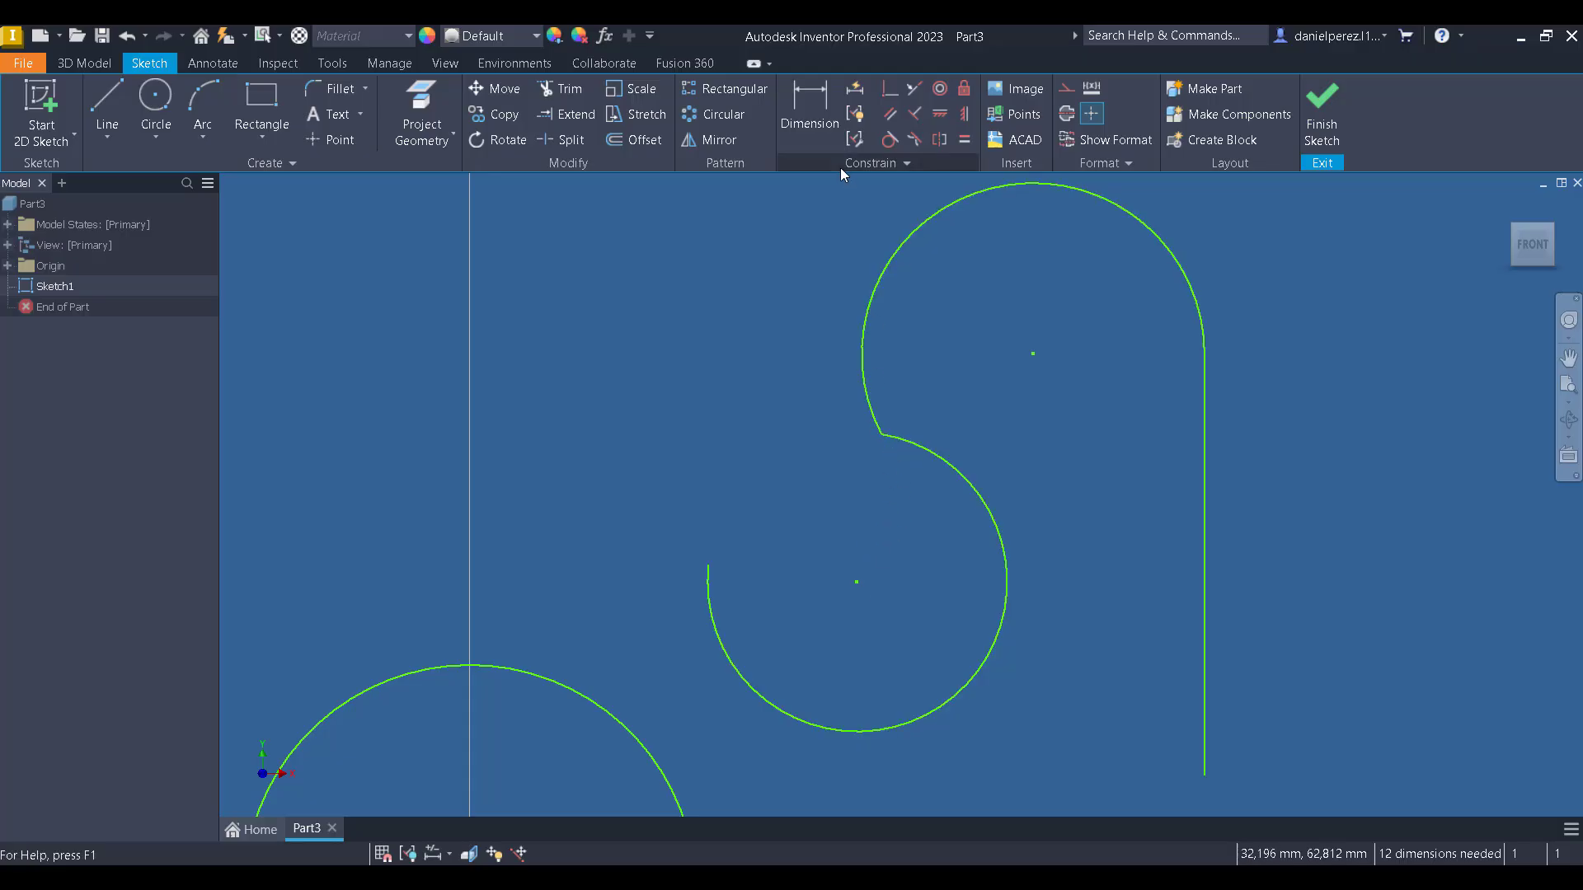
left_click(571, 117)
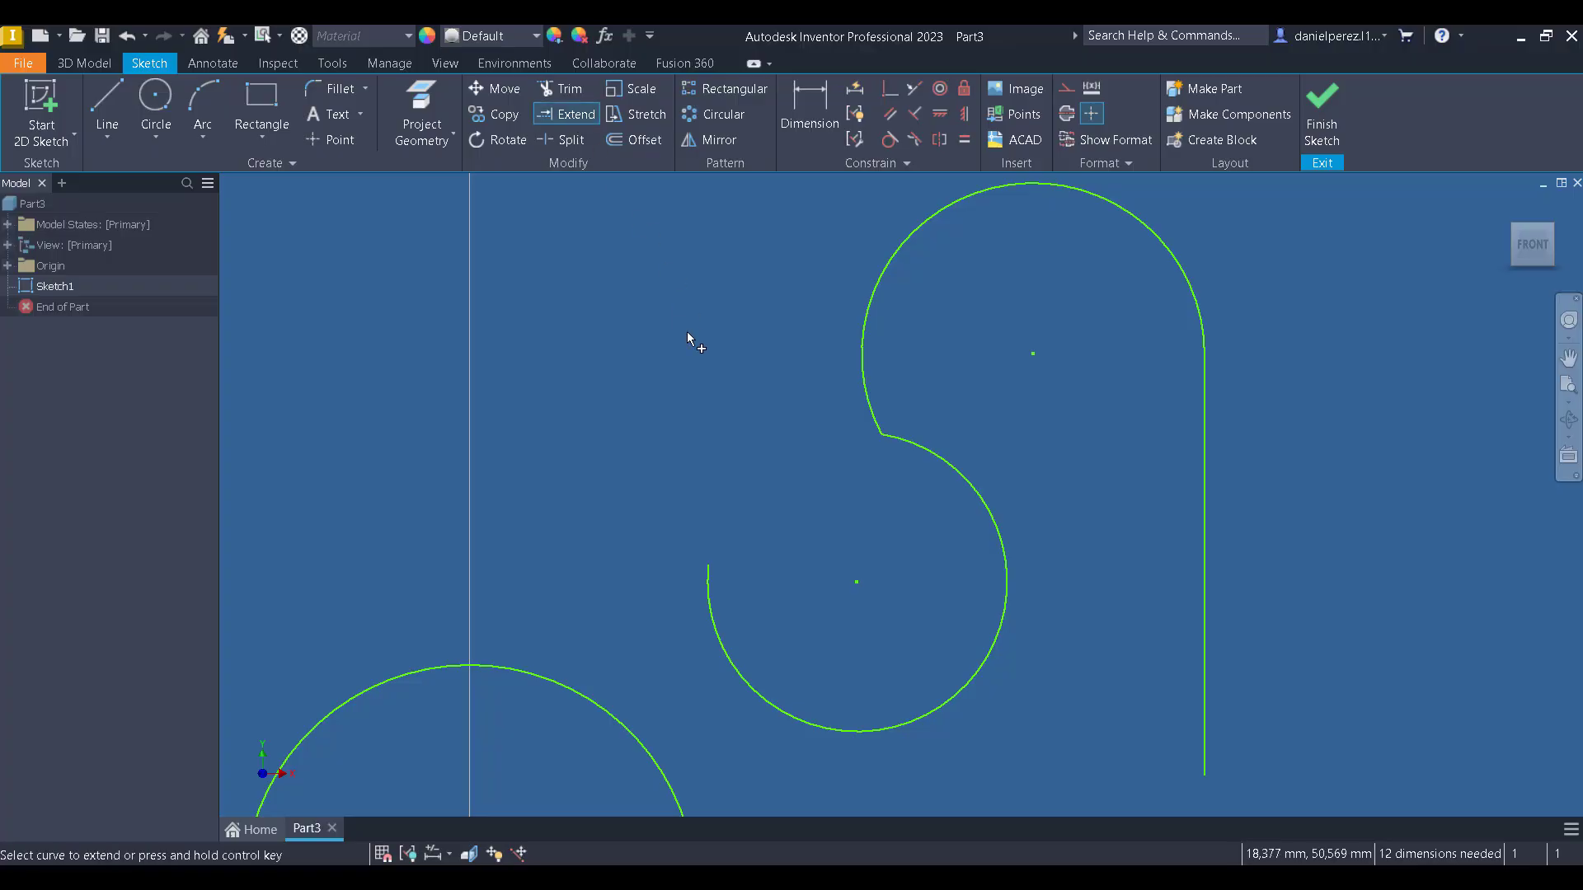
left_click(874, 400)
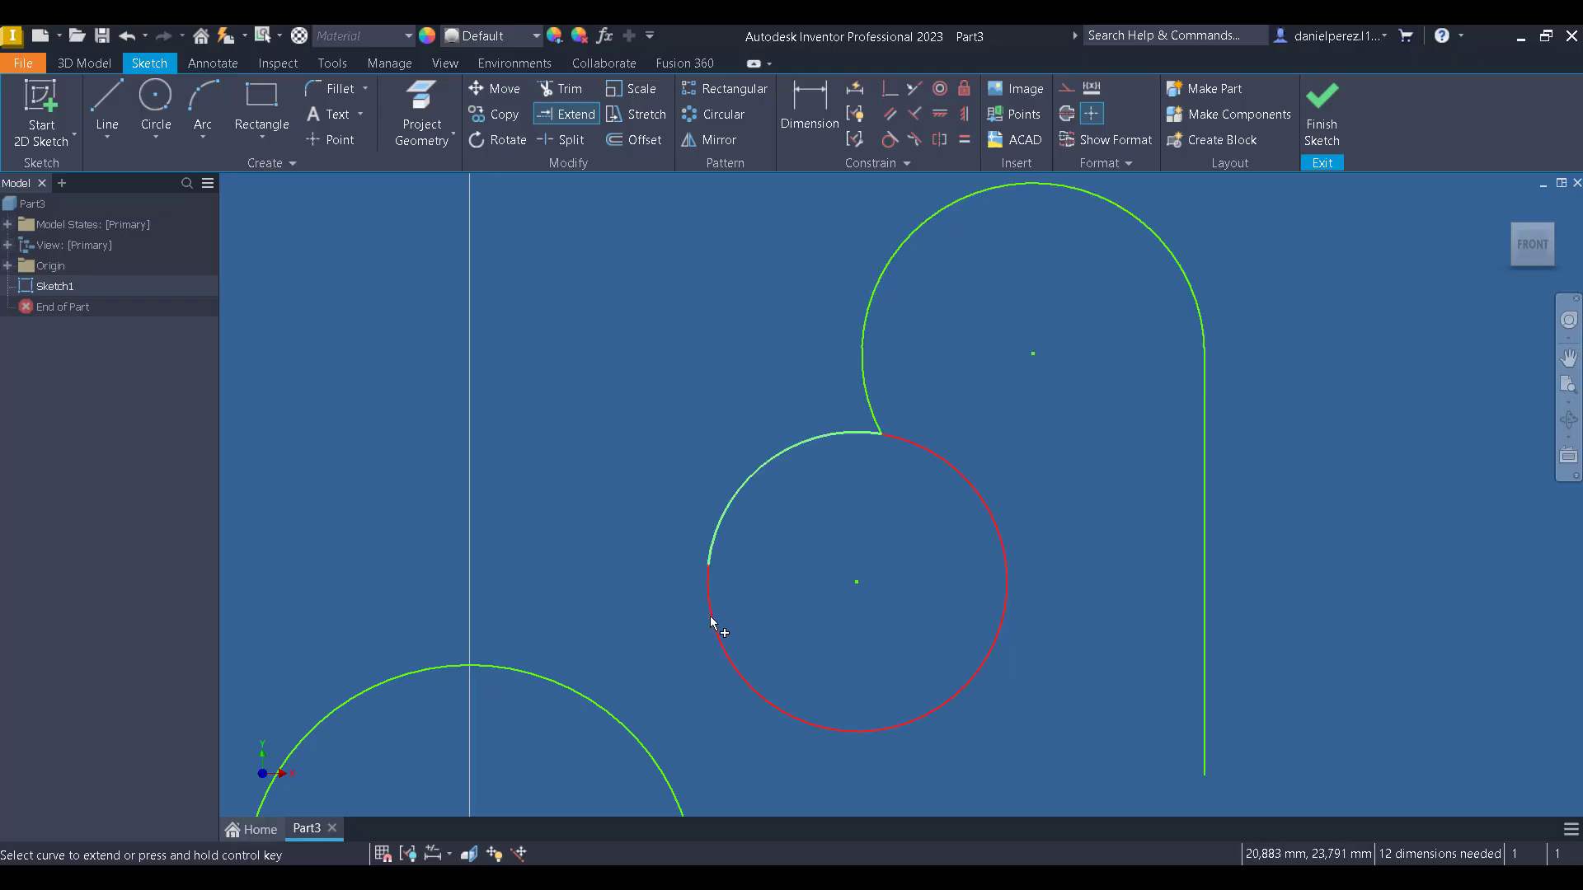
Apply the Tangent constraint between the lower arc and the upper arc, and inspect their junction.
left_click(887, 140)
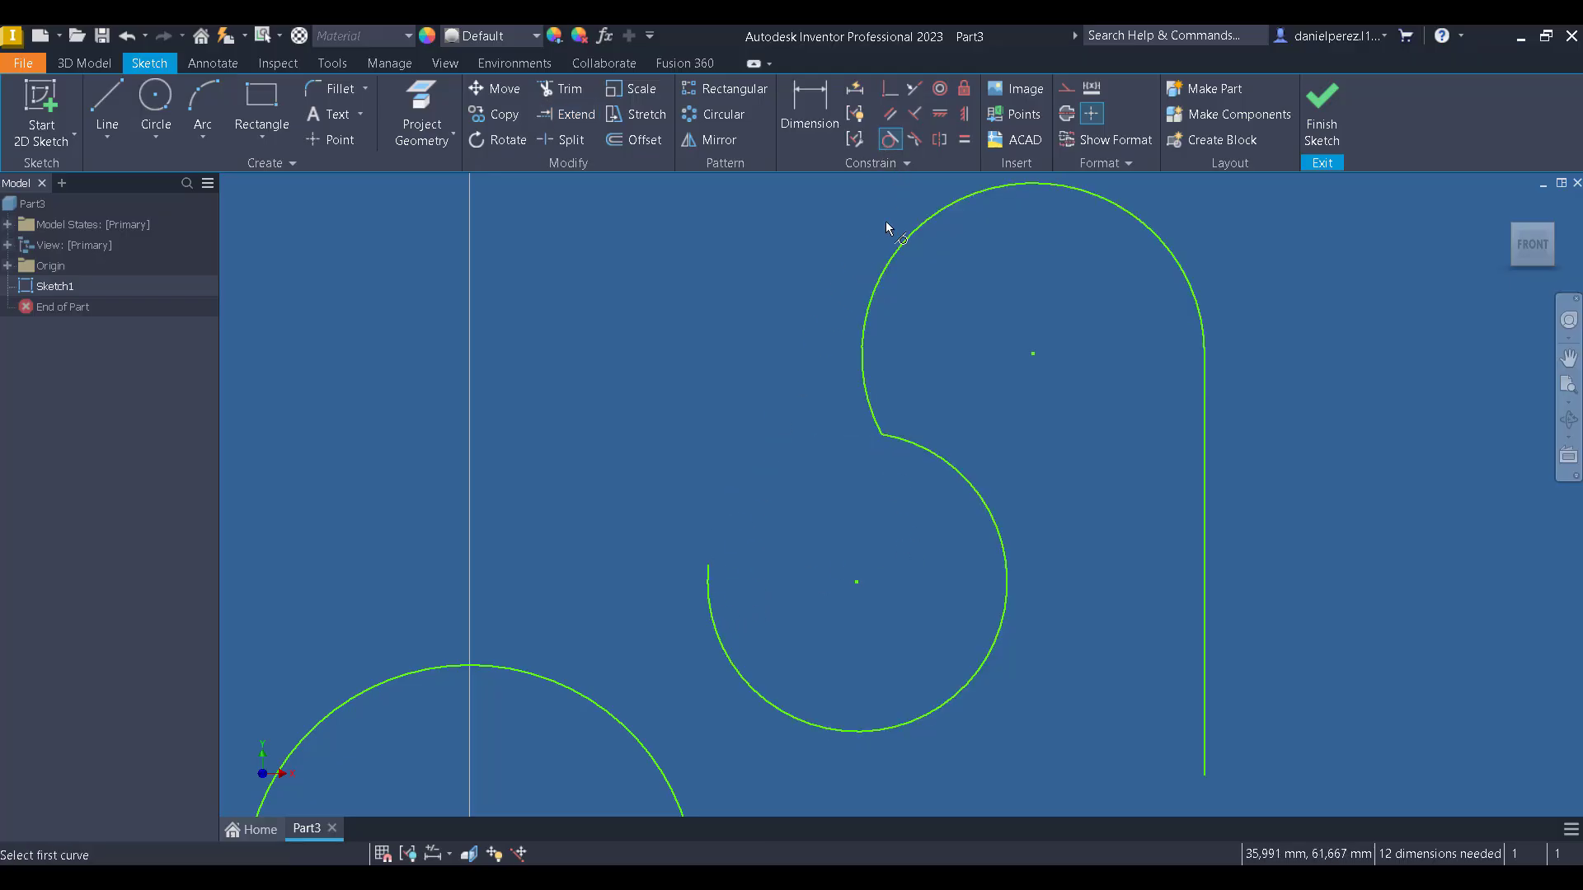
left_click(891, 444)
left_click(879, 427)
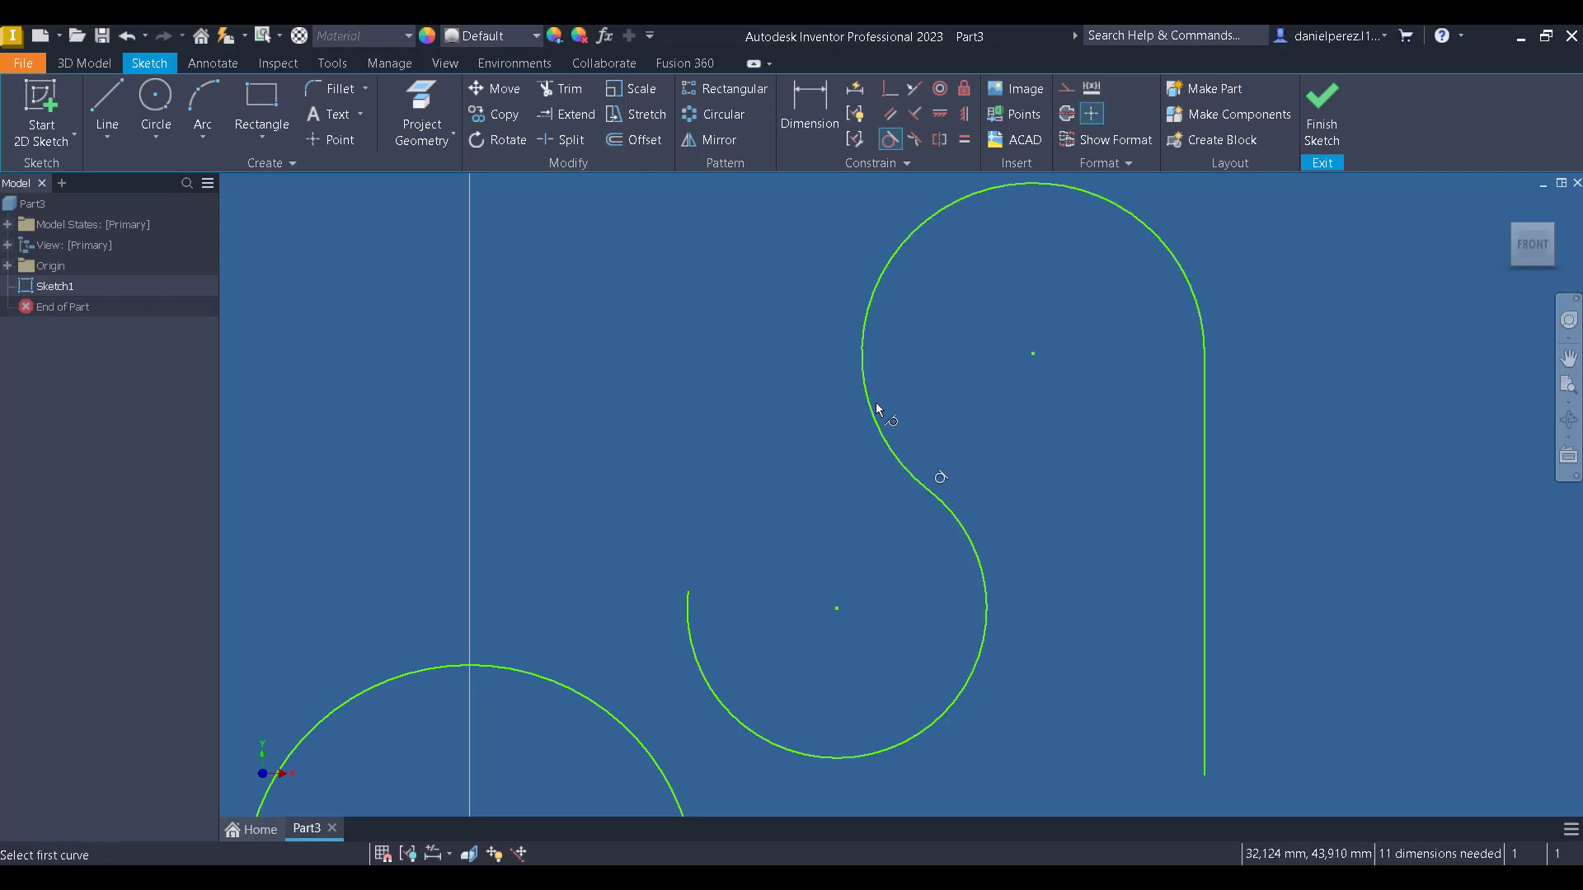
scroll(898, 513, "up", 3)
middle_click_drag(894, 516, 906, 521)
scroll(906, 521, "down", 2)
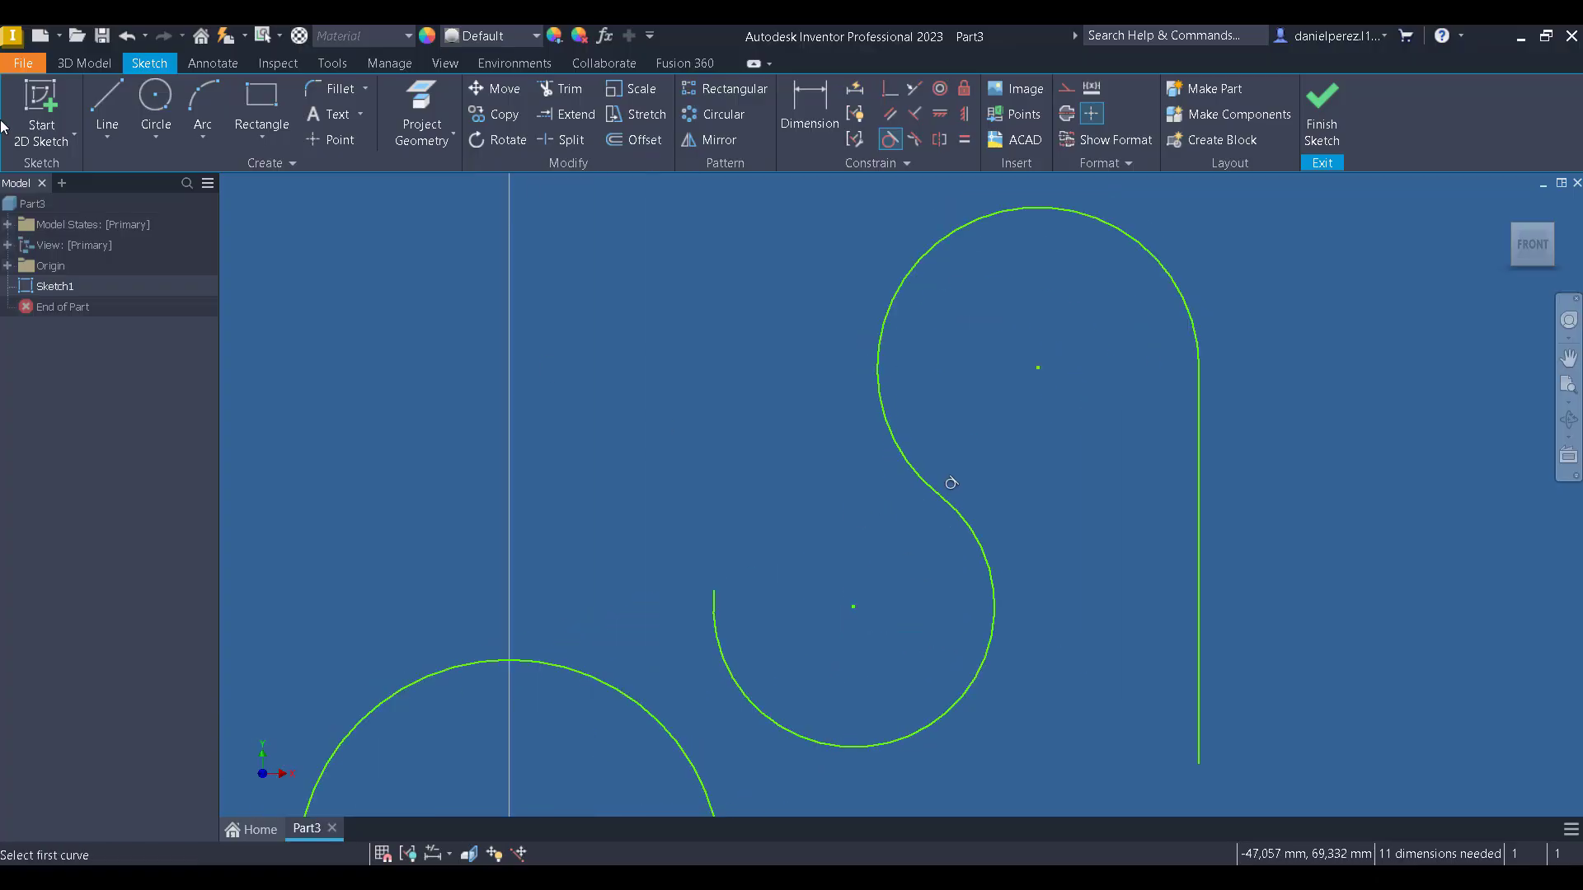
Sketch two separate small circles in the empty area beside the upper arc, the second one higher and nearer the arc.
left_click(156, 99)
left_click(534, 434)
left_click(585, 379)
left_click(729, 345)
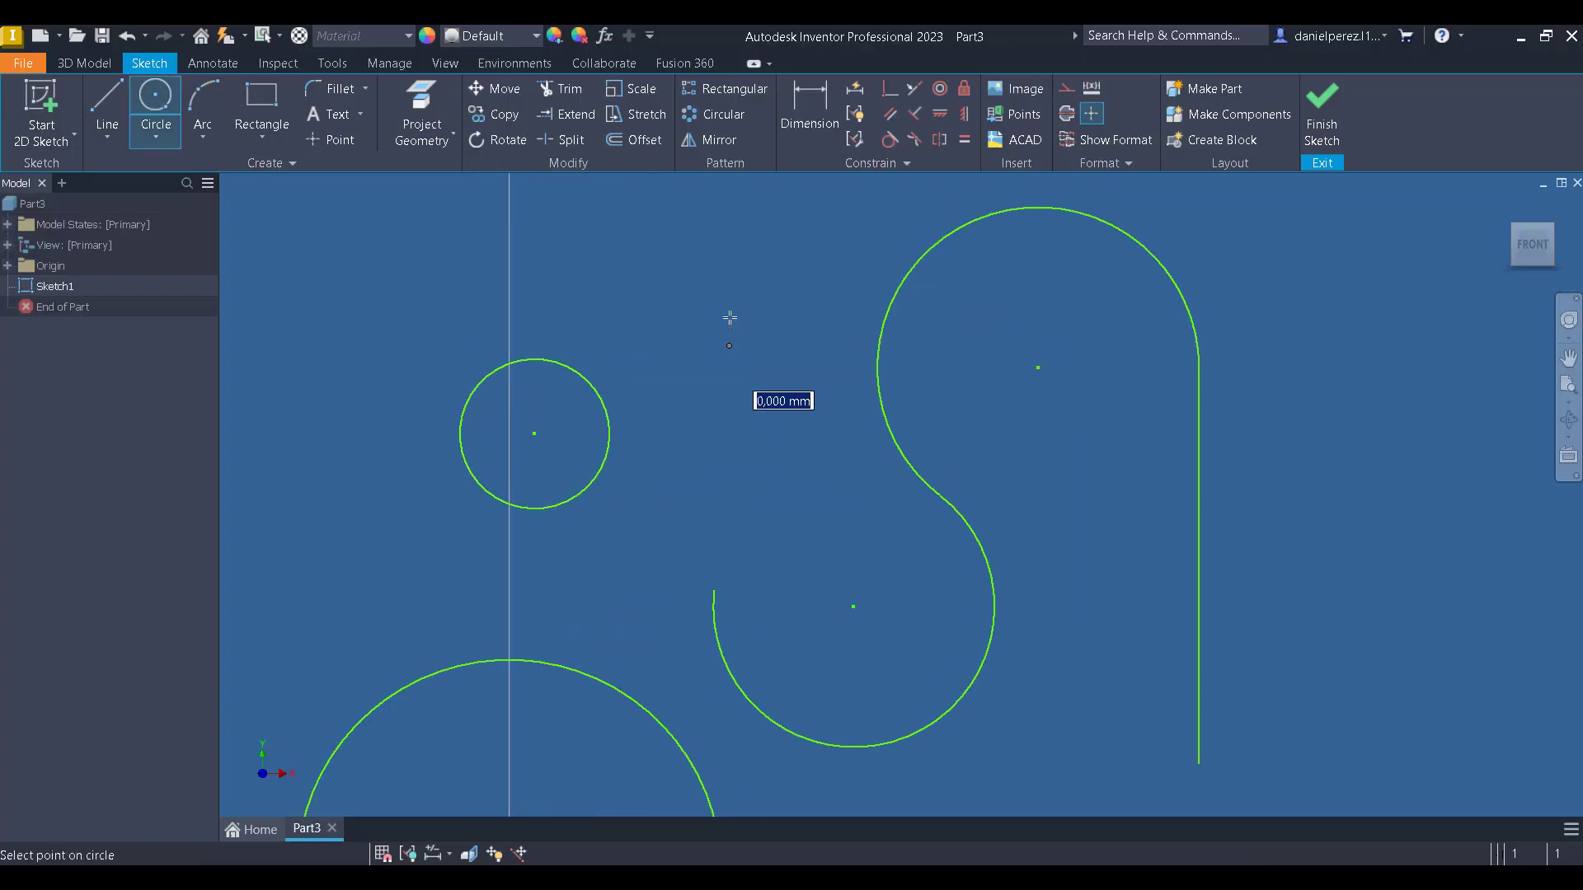
left_click(729, 277)
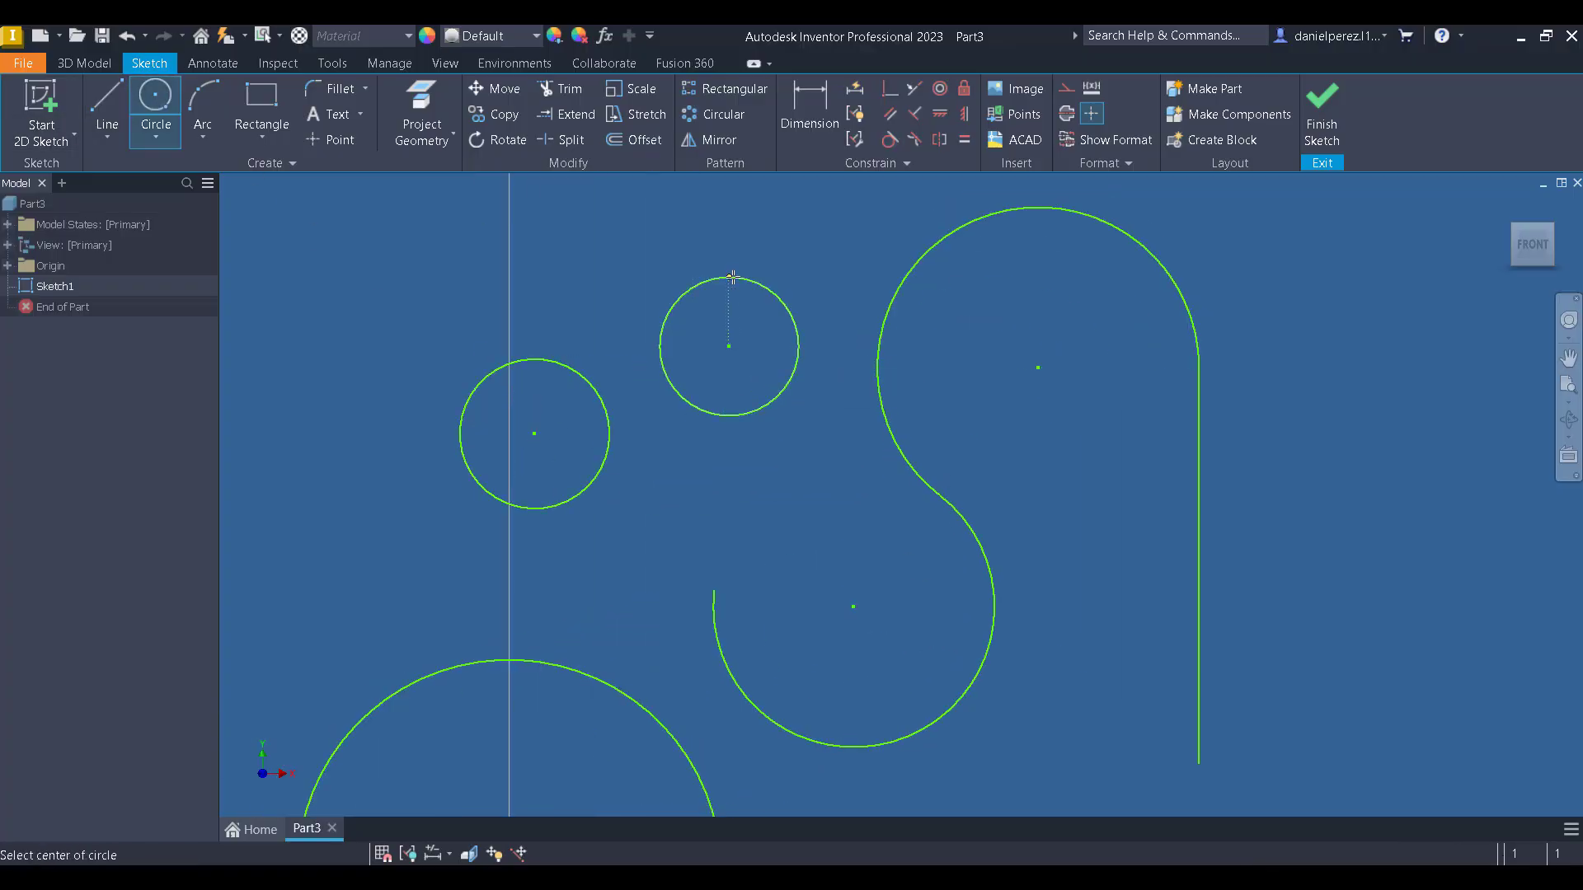
Apply the Tangent constraint between the two small circles, and inspect their contact point.
left_click(890, 139)
left_click(729, 415)
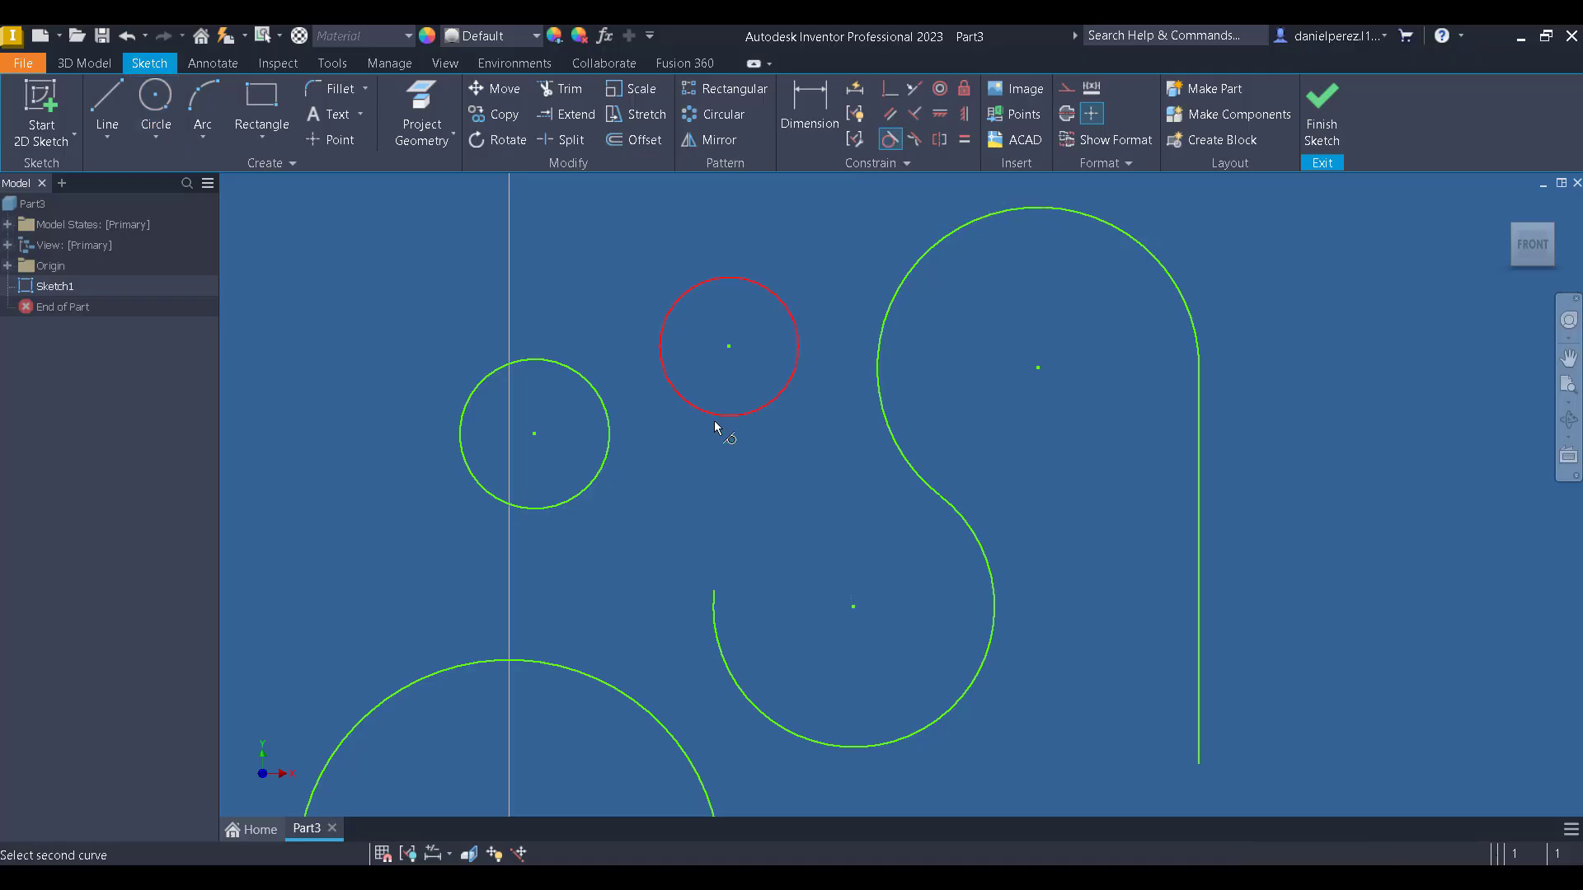
left_click(612, 447)
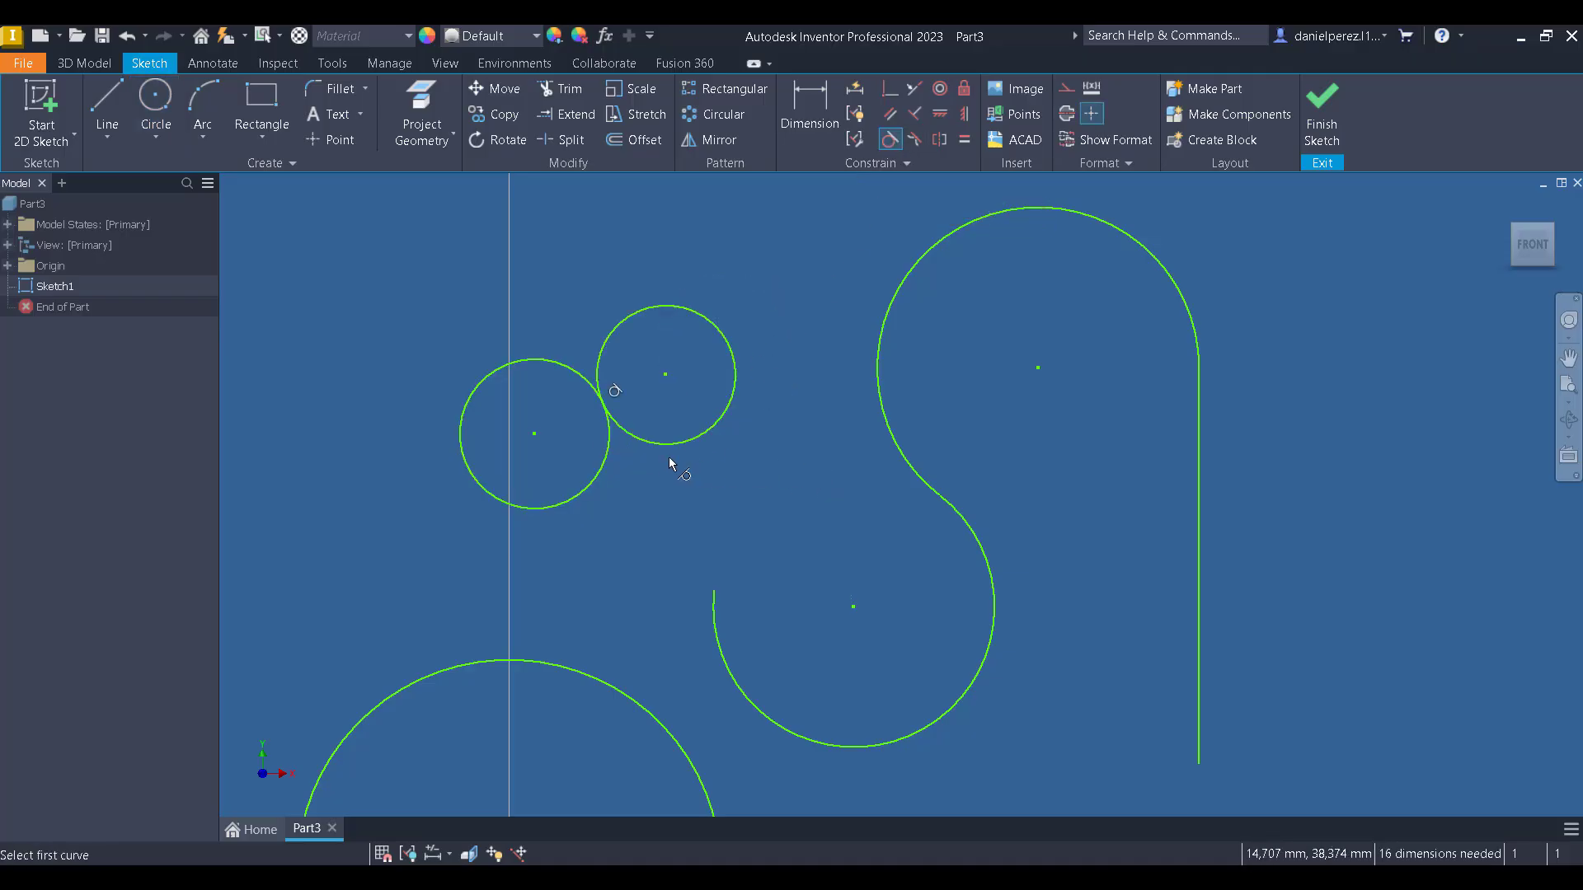
left_click(601, 407)
scroll(607, 396, "up", 6)
key("Escape")
left_click_drag(506, 433, 735, 579)
Delete all arcs, circles and lines left in the sketch, including the sloped line near the origin.
scroll(790, 508, "down", 8)
middle_click_drag(793, 468, 801, 354)
scroll(800, 355, "down", 2)
scroll(880, 404, "up", 2)
middle_click_drag(881, 418, 886, 475)
scroll(886, 475, "down", 1)
mouse_move(1294, 627)
left_mouse_down()
mouse_move(777, 527)
mouse_move(381, 234)
mouse_move(382, 208)
left_mouse_up()
key("Delete")
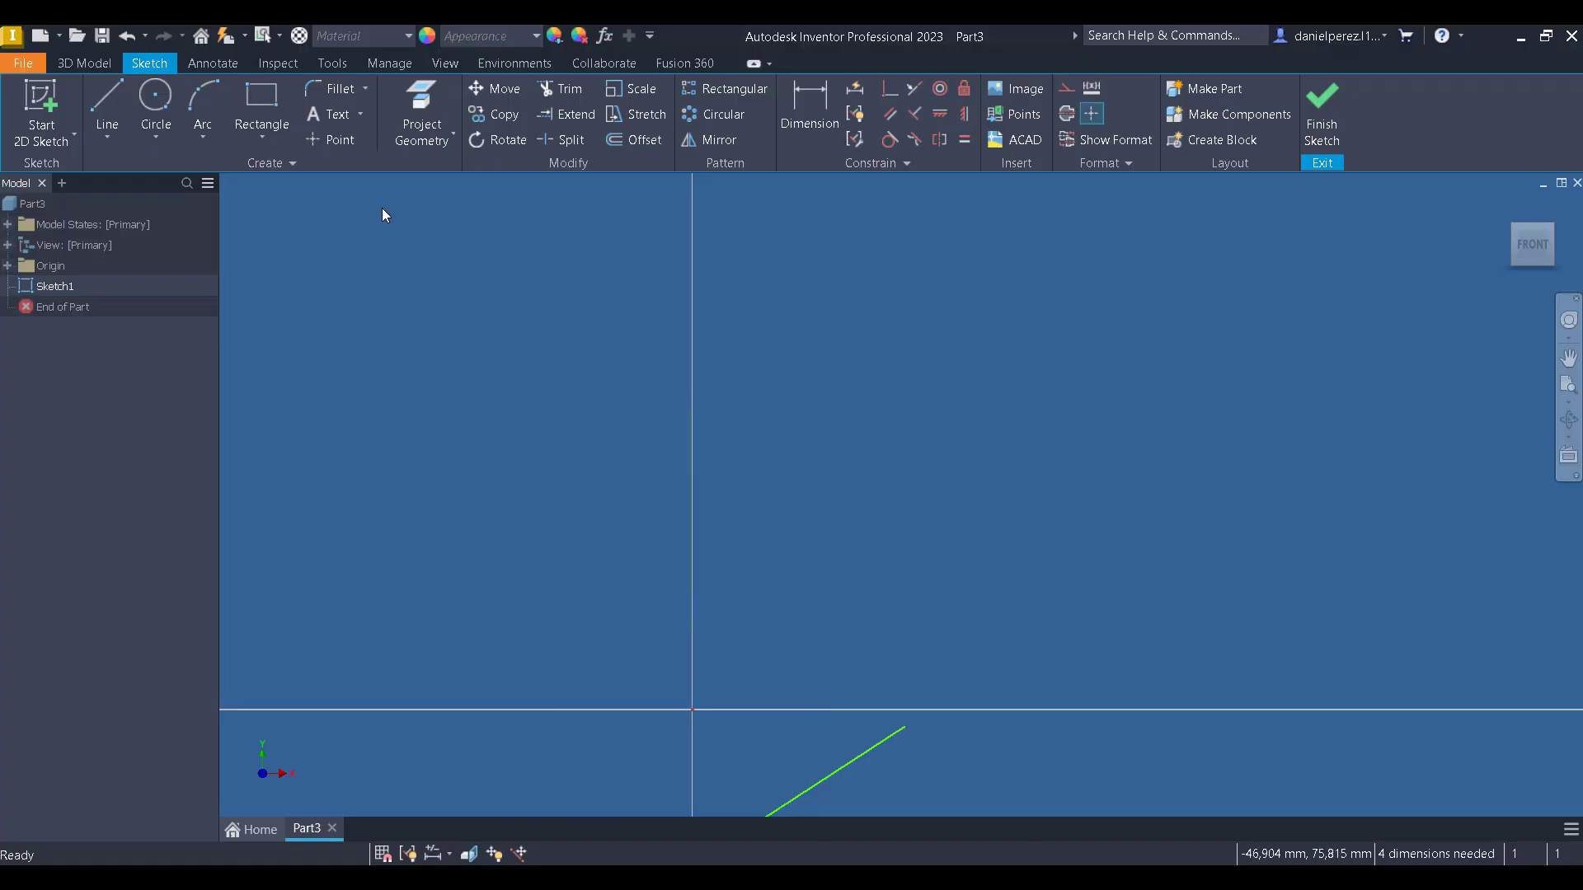
scroll(1047, 332, "up", 3)
left_click_drag(1027, 668, 968, 487)
key("Delete")
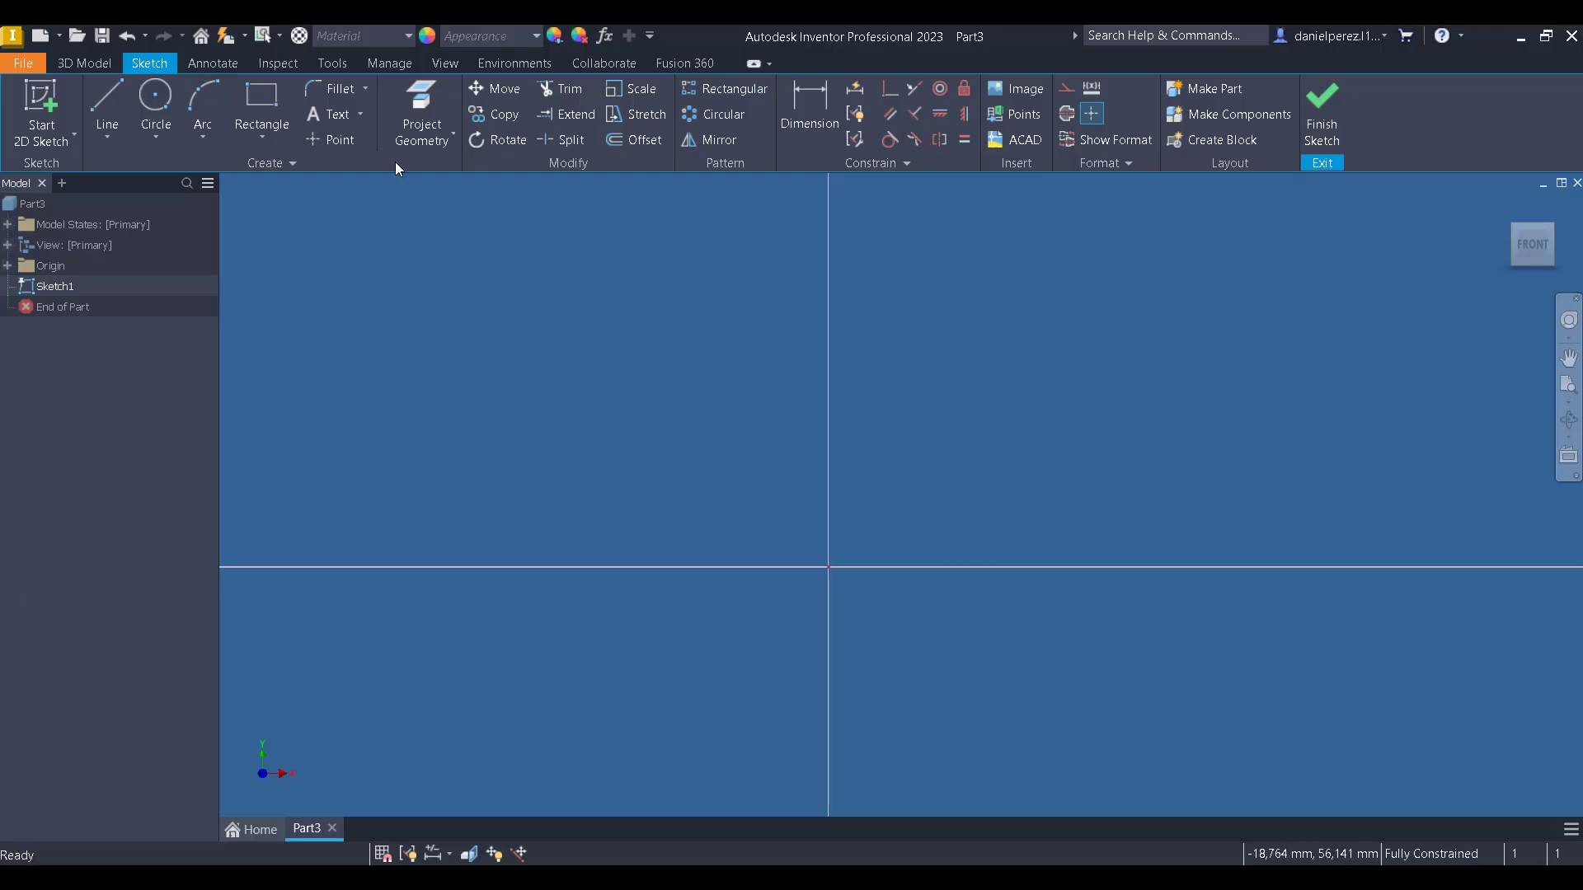
Sketch a line from the origin to the right along the horizontal axis.
left_click(88, 91)
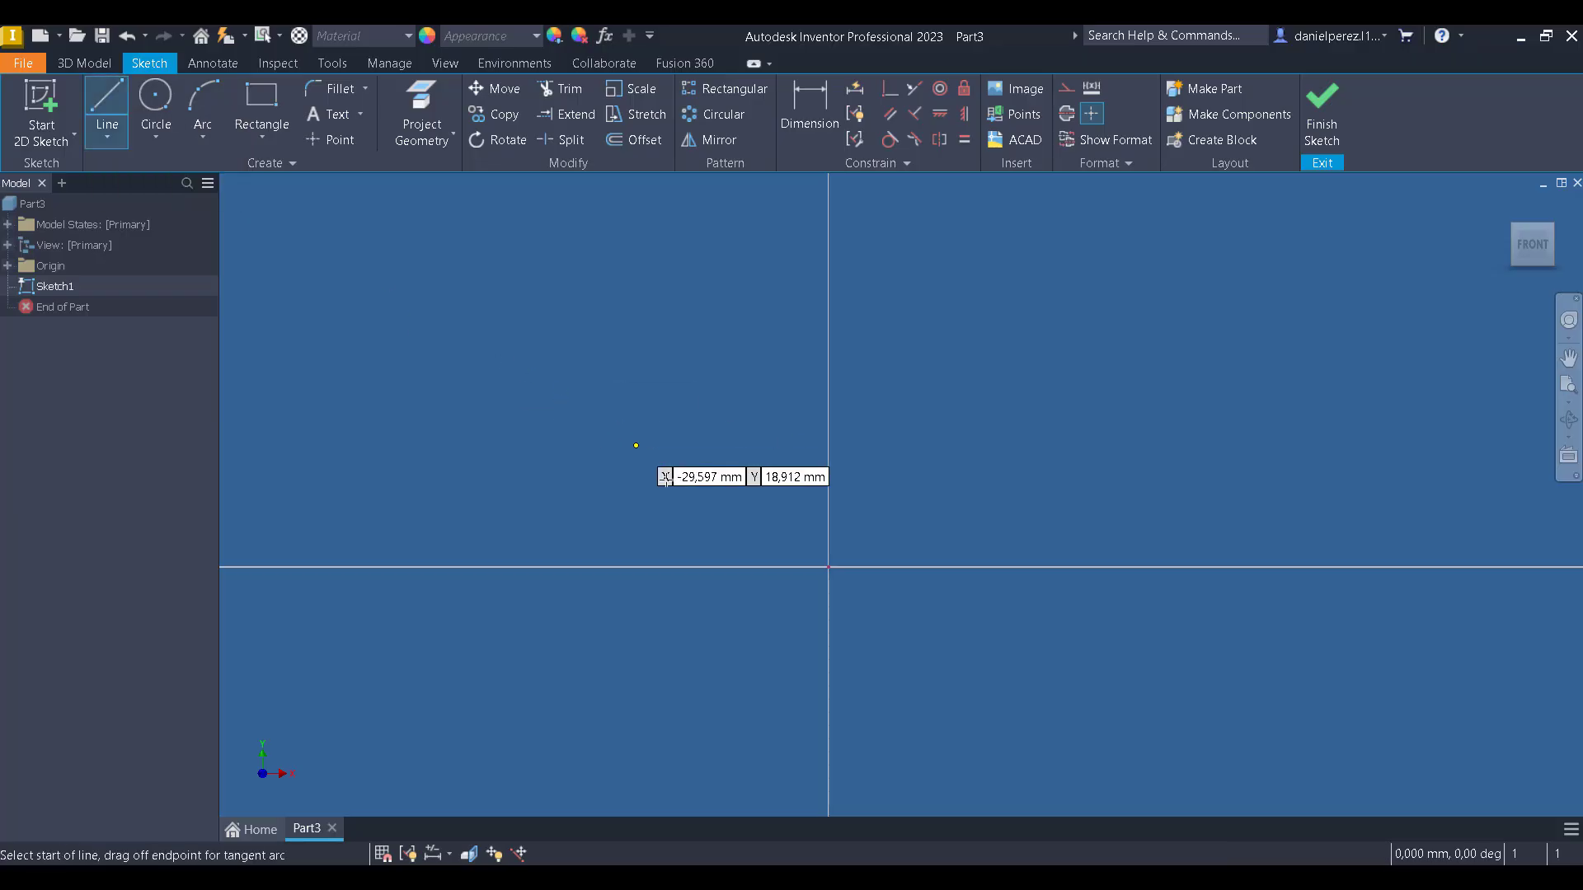
left_click(829, 568)
left_click(1099, 568)
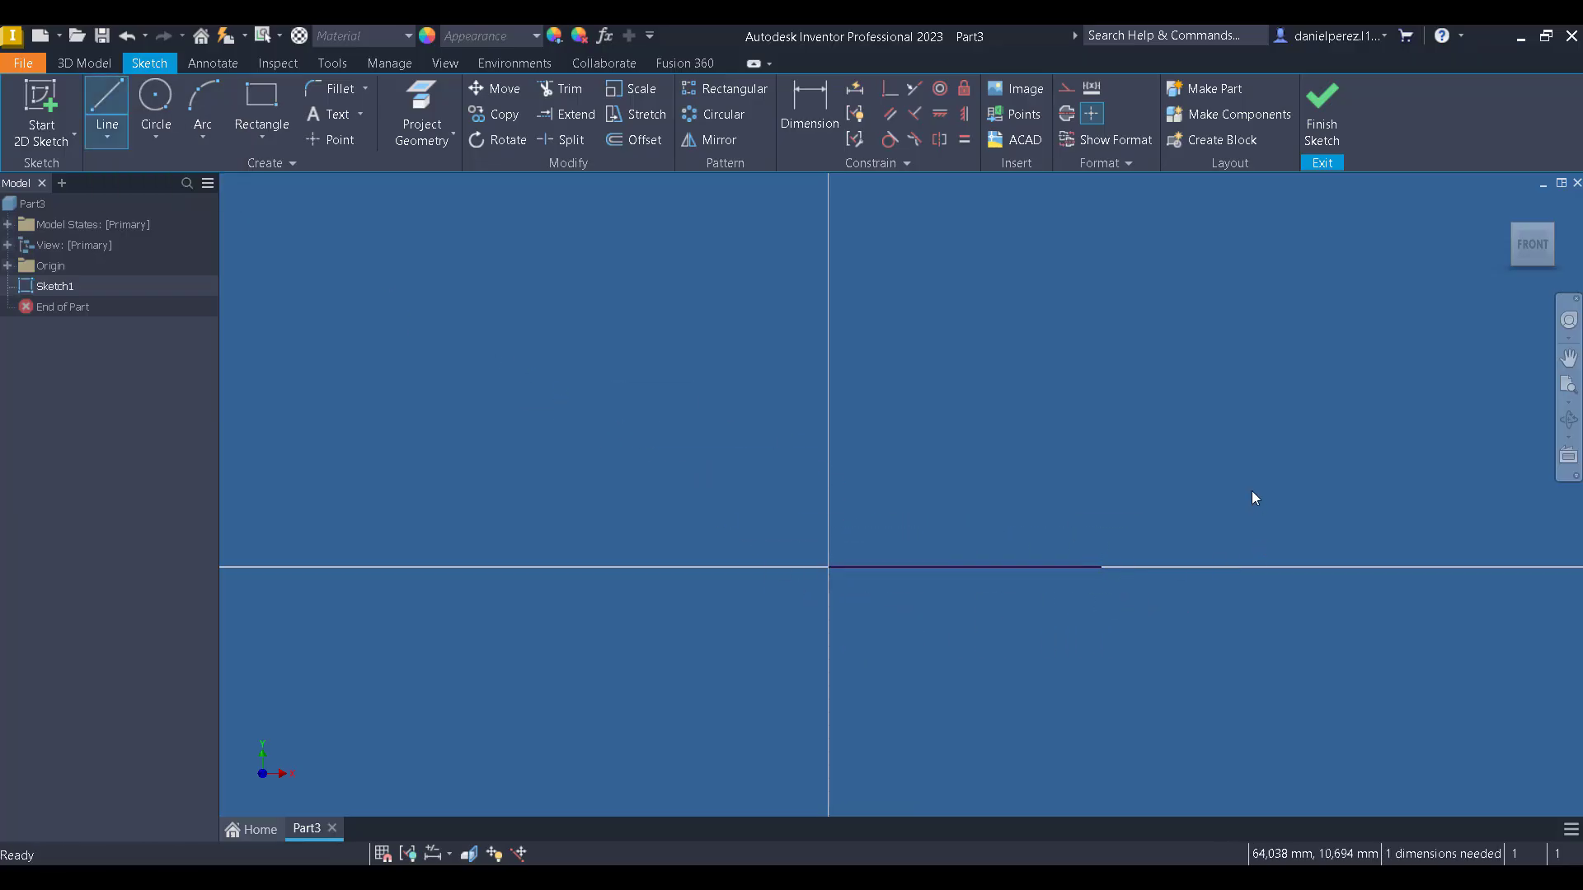
Sketch a separate horizontal line of similar length to the upper right of the first line.
scroll(1254, 494, "down", 2)
middle_click_drag(1254, 495, 781, 464)
left_click(97, 105)
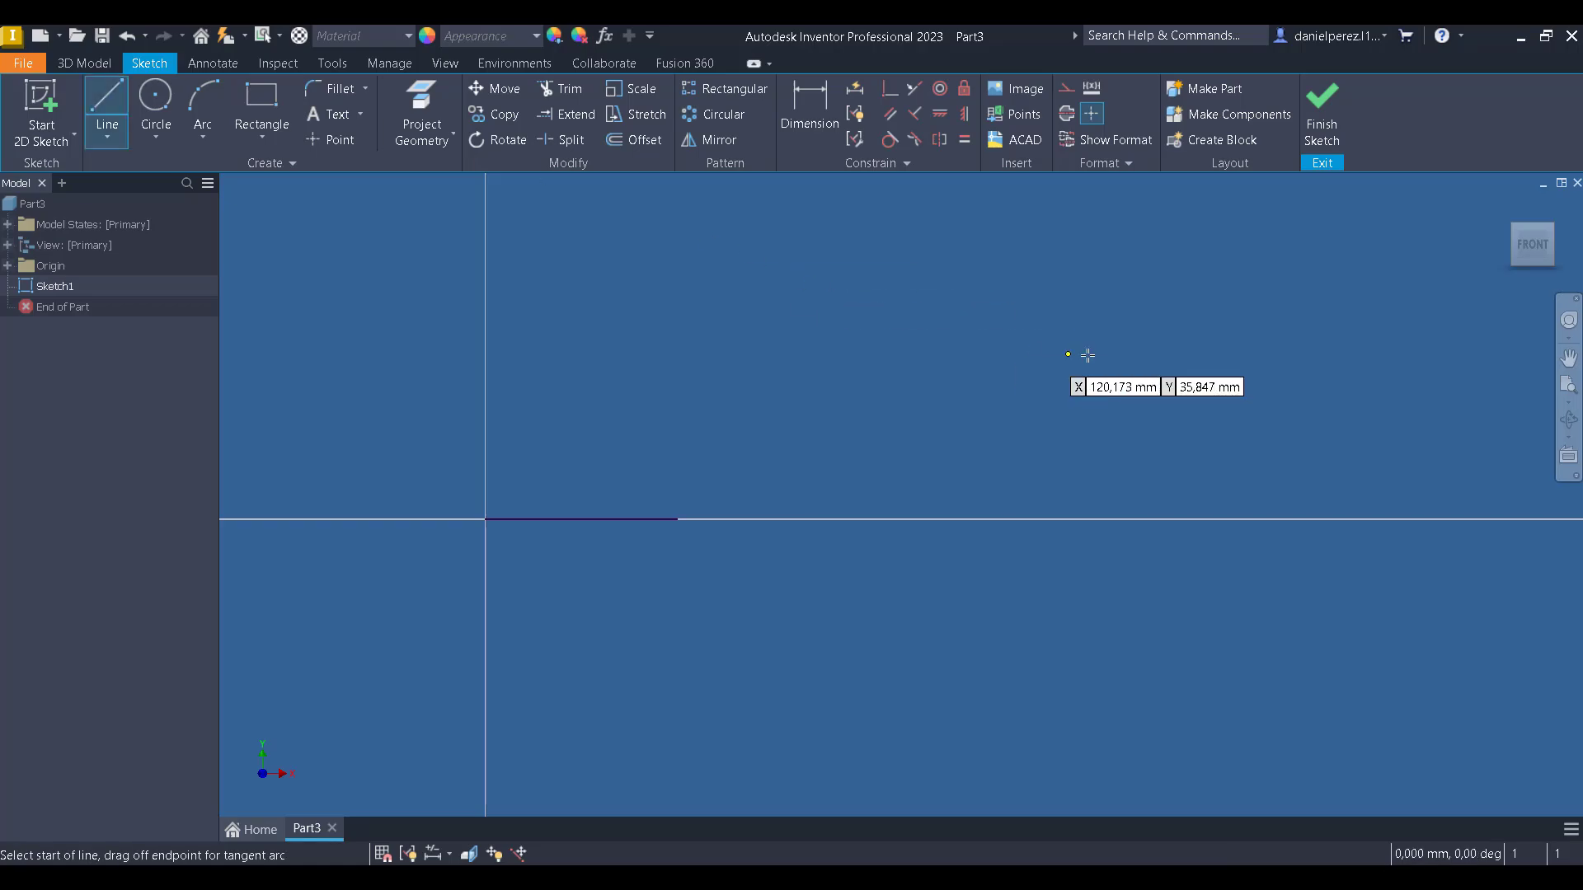
left_click(1043, 313)
left_click(1250, 313)
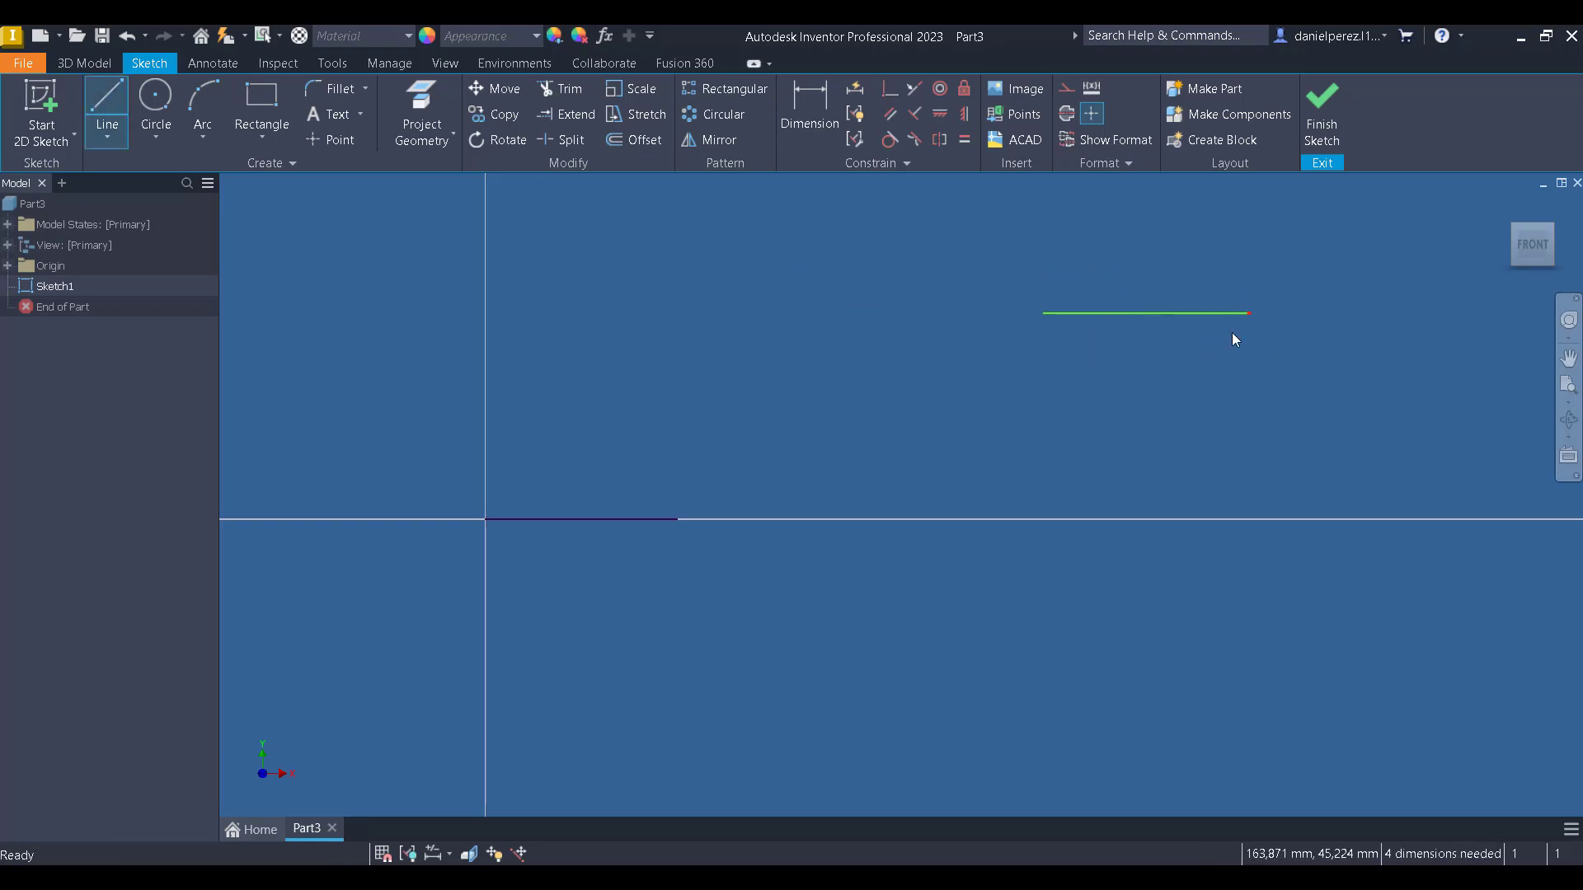
key("Escape")
middle_click_drag(847, 555, 948, 560)
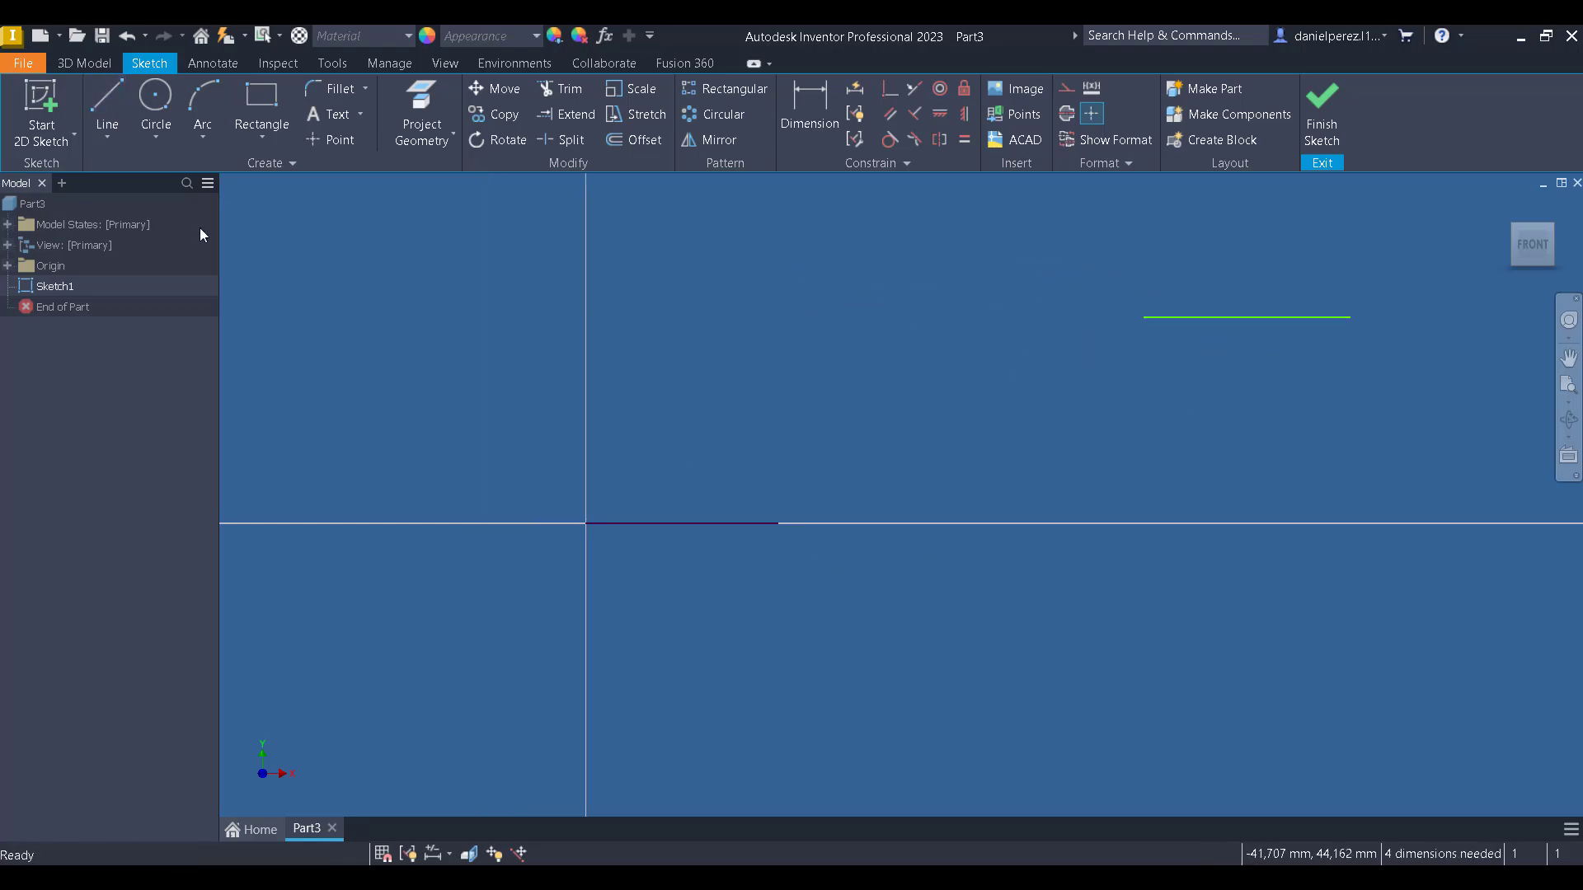
Sketch an interpolation spline from the lower line's right endpoint through several rising points to the upper line's left endpoint.
left_click(125, 146)
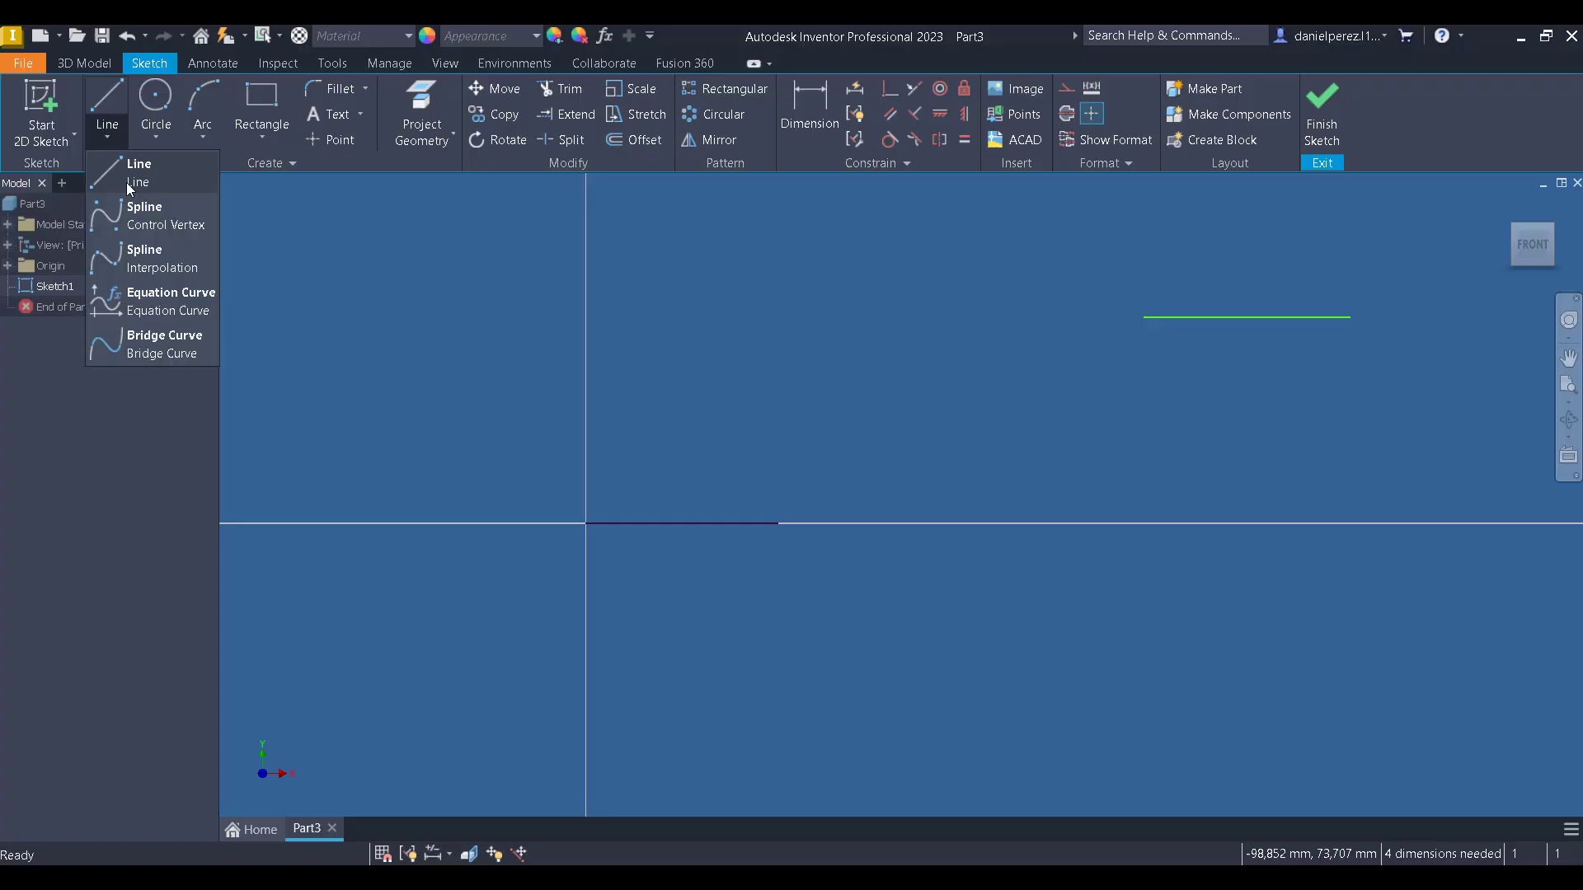
left_click(158, 259)
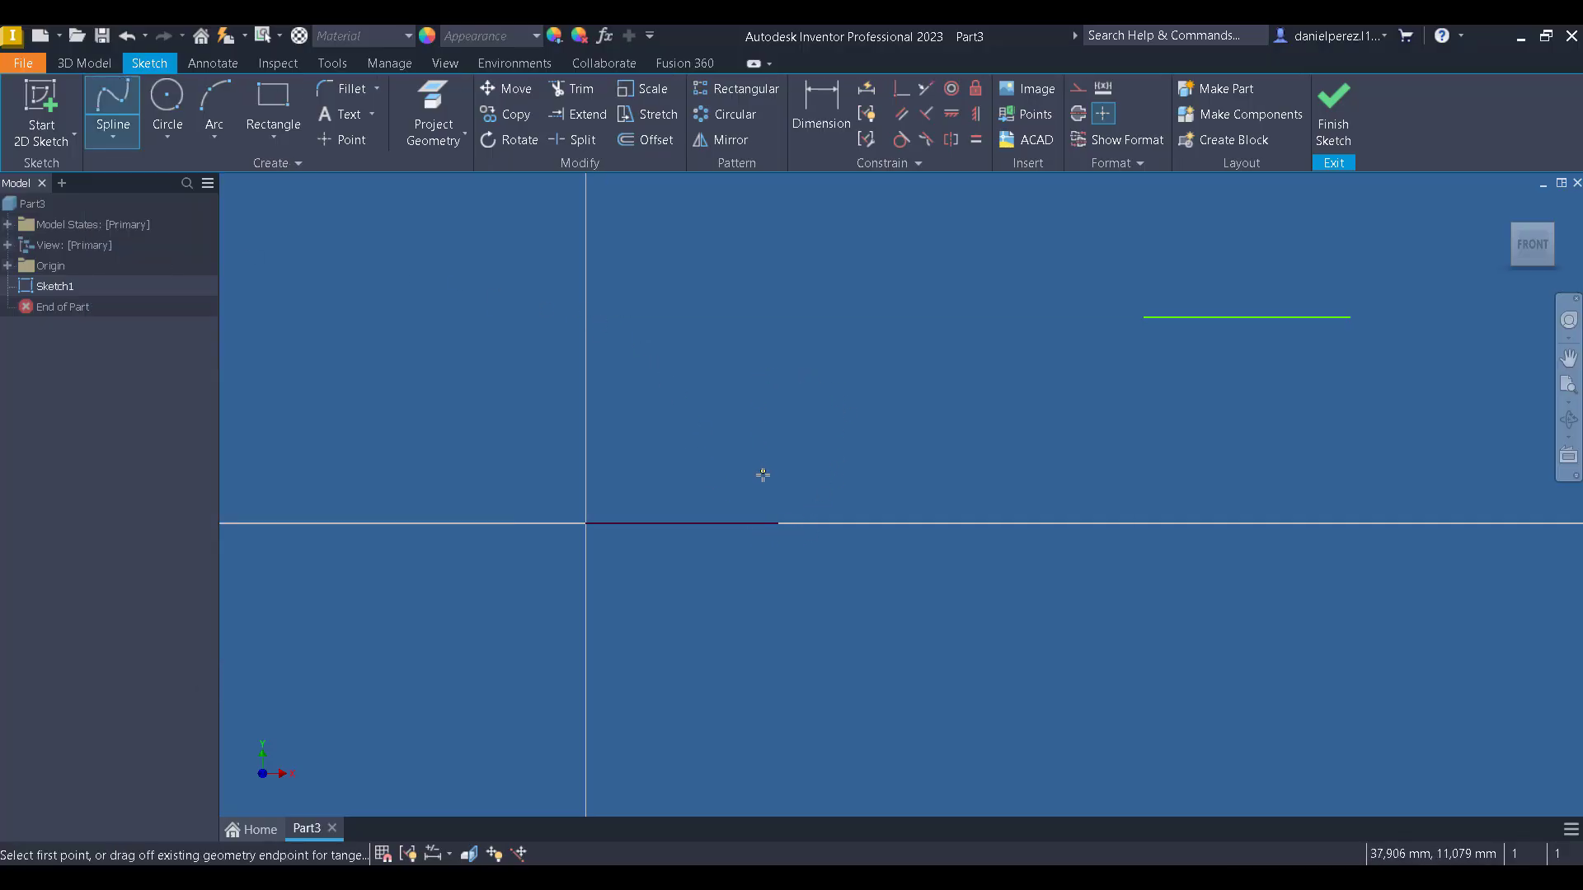
left_click(779, 524)
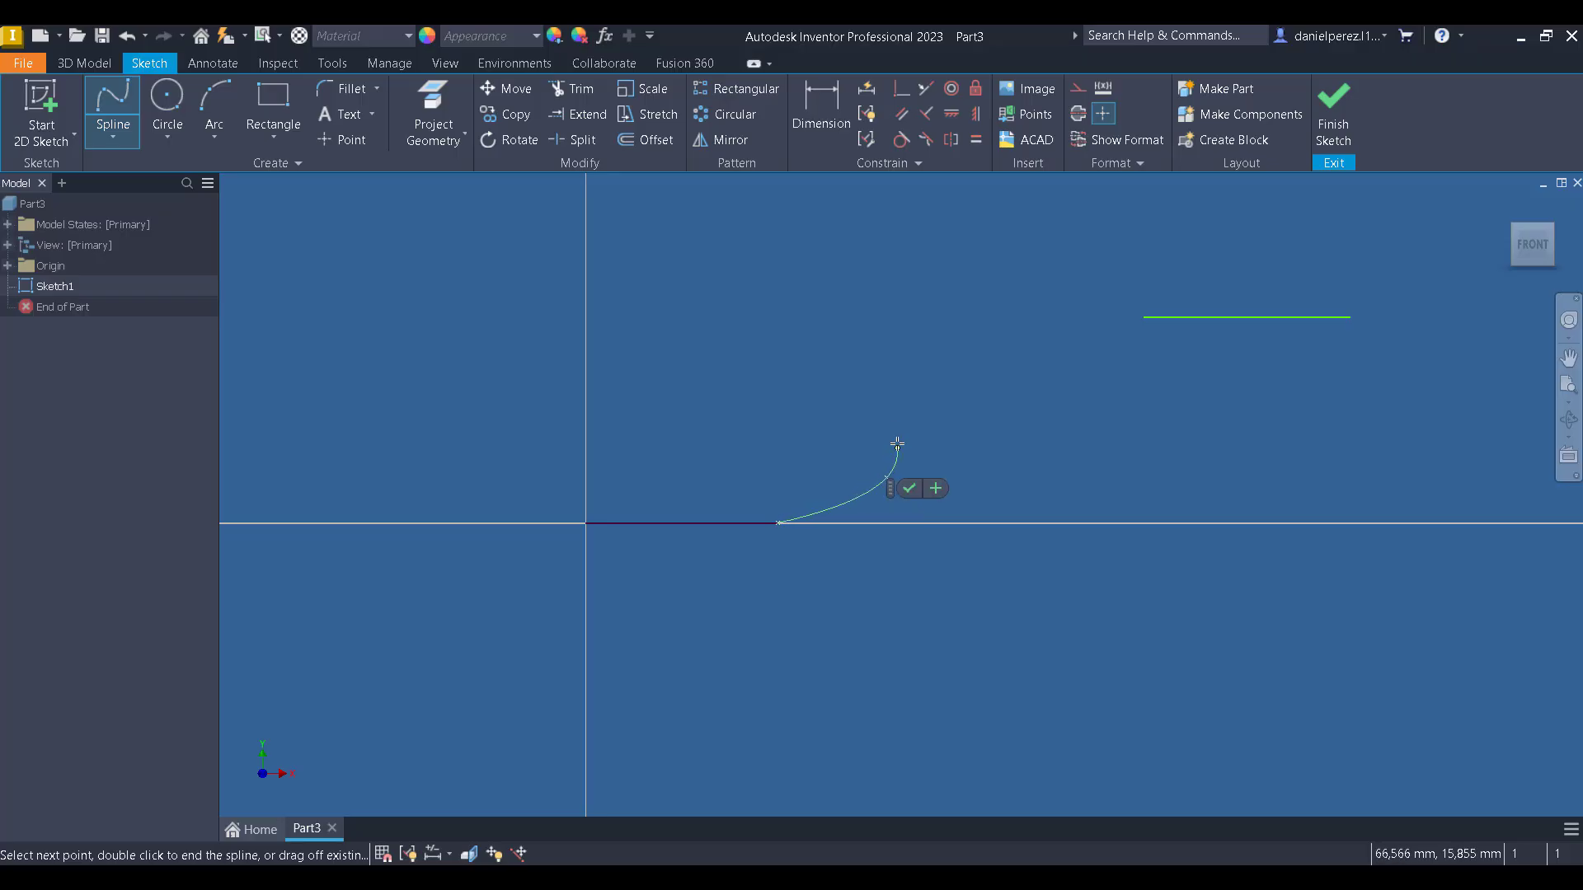
left_click(930, 412)
left_click(1008, 340)
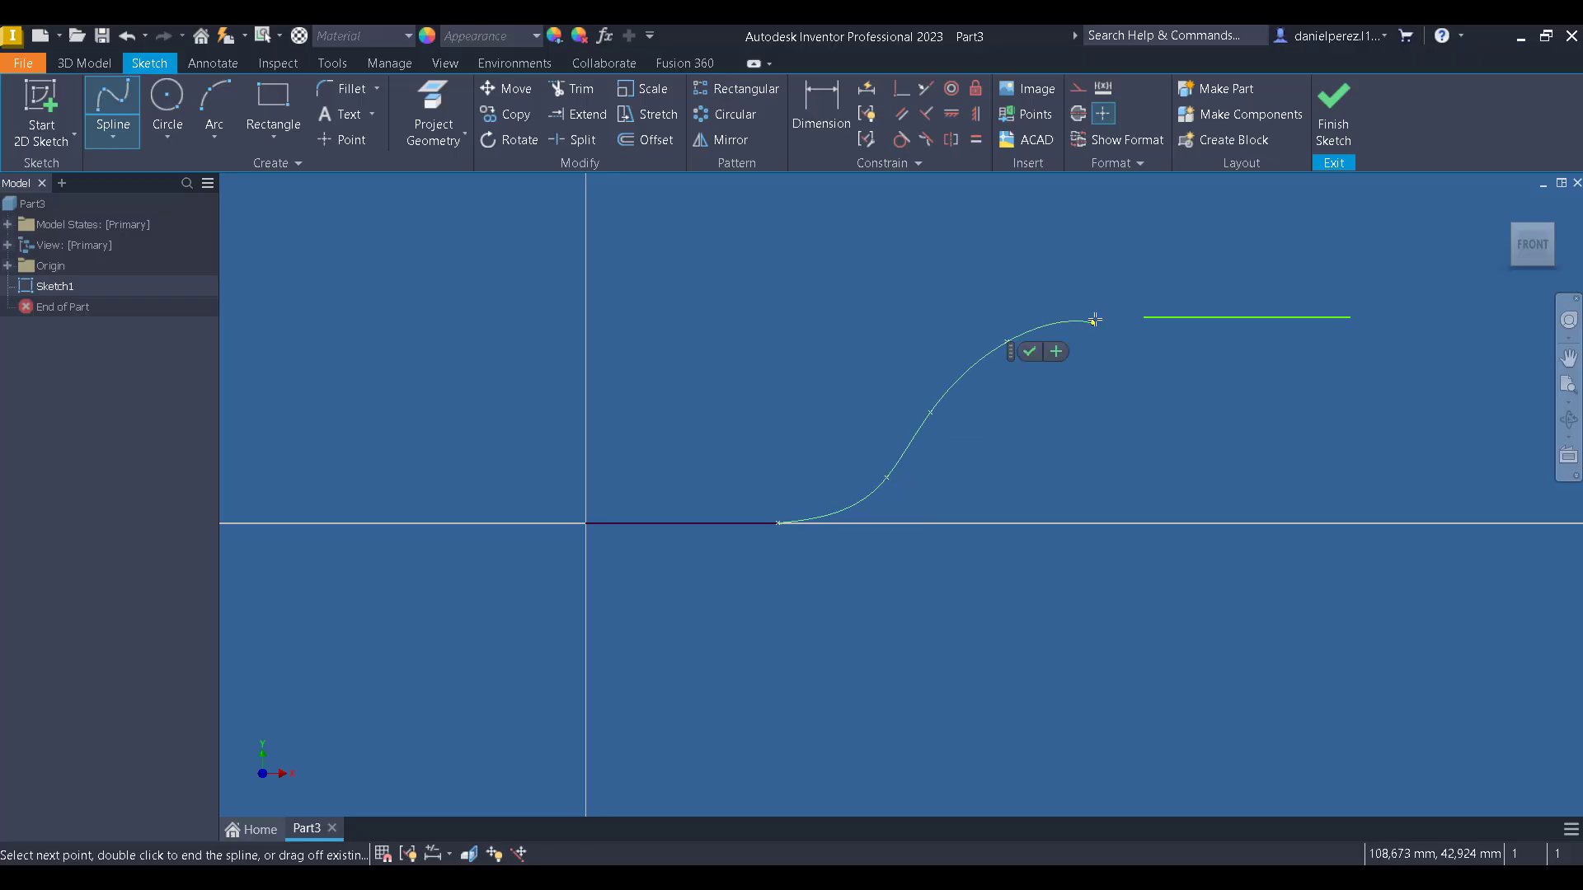
left_click(1105, 275)
left_click(1144, 317)
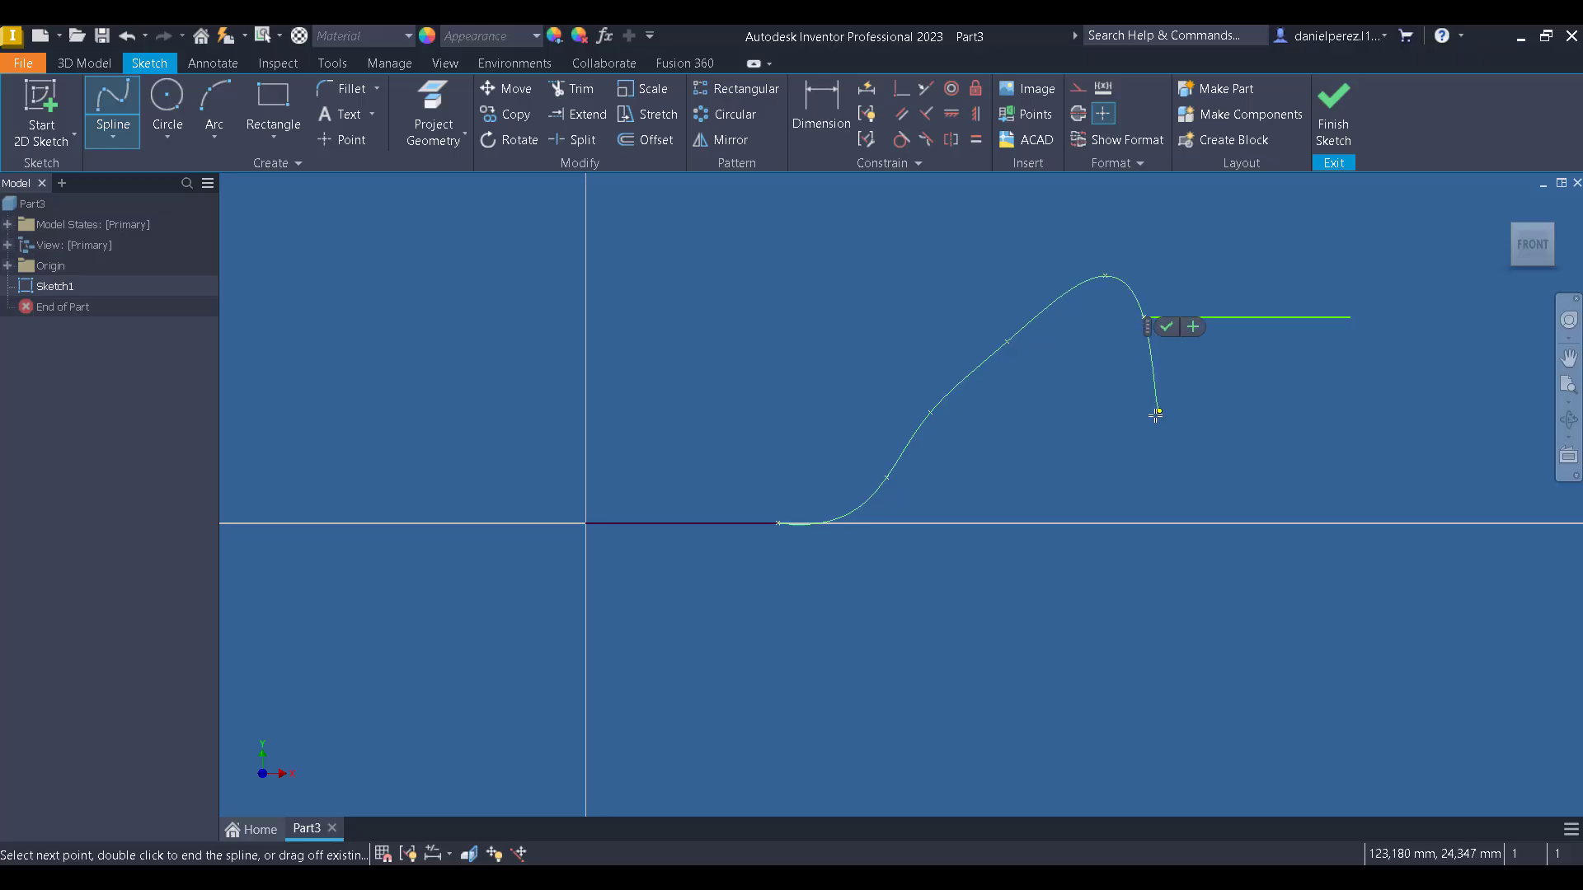
left_click(1166, 328)
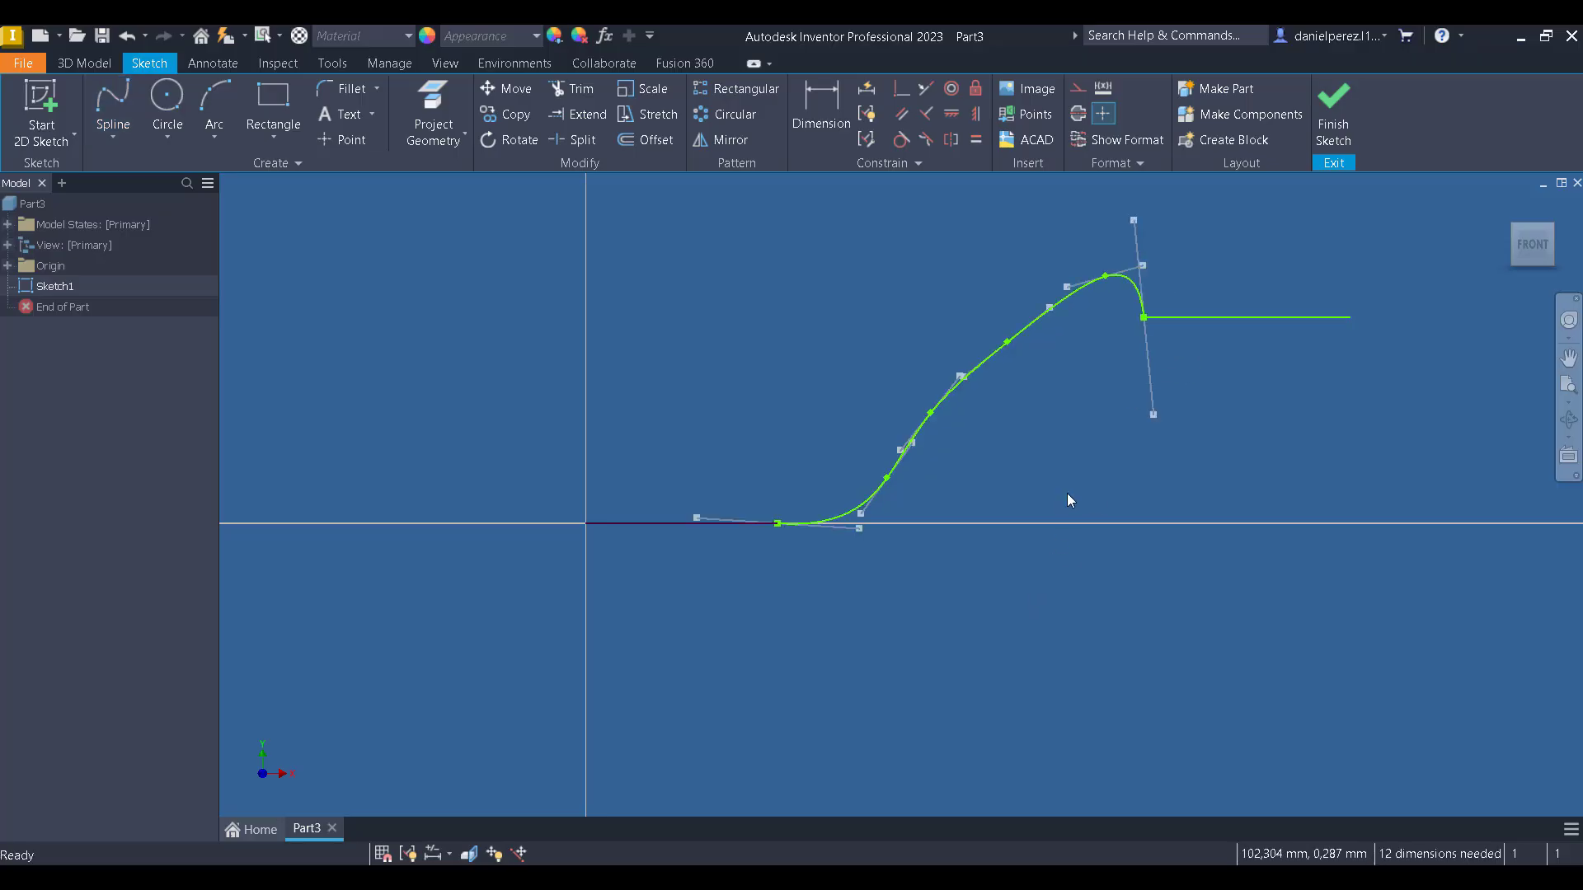
Apply the Smooth (G2) constraint between the spline and each of the two horizontal lines, and inspect the upper transition.
left_click(927, 138)
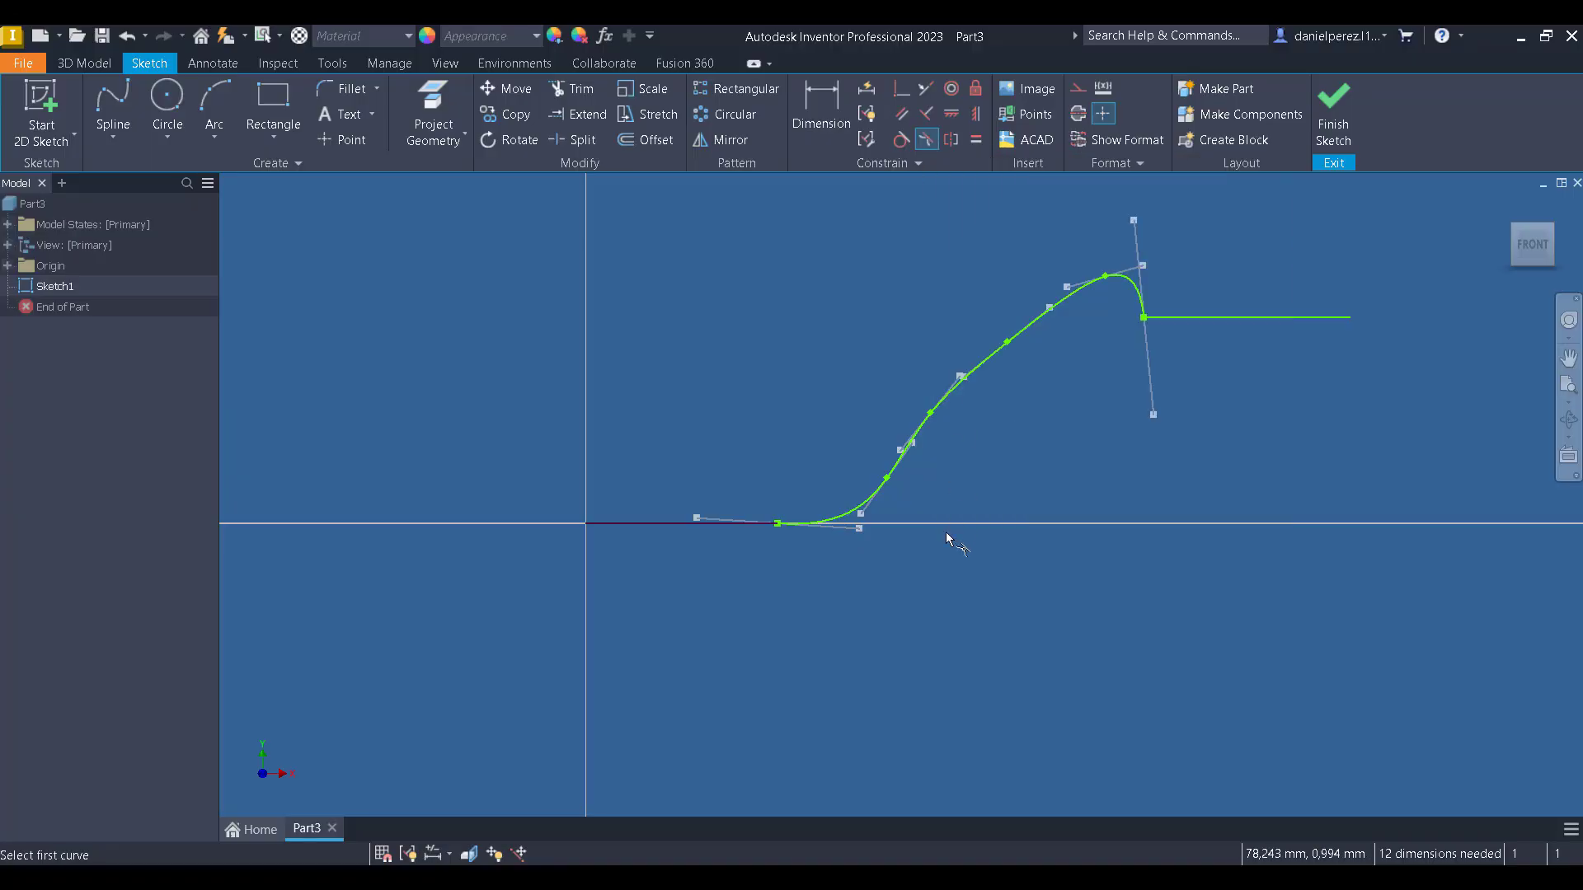
left_click(815, 522)
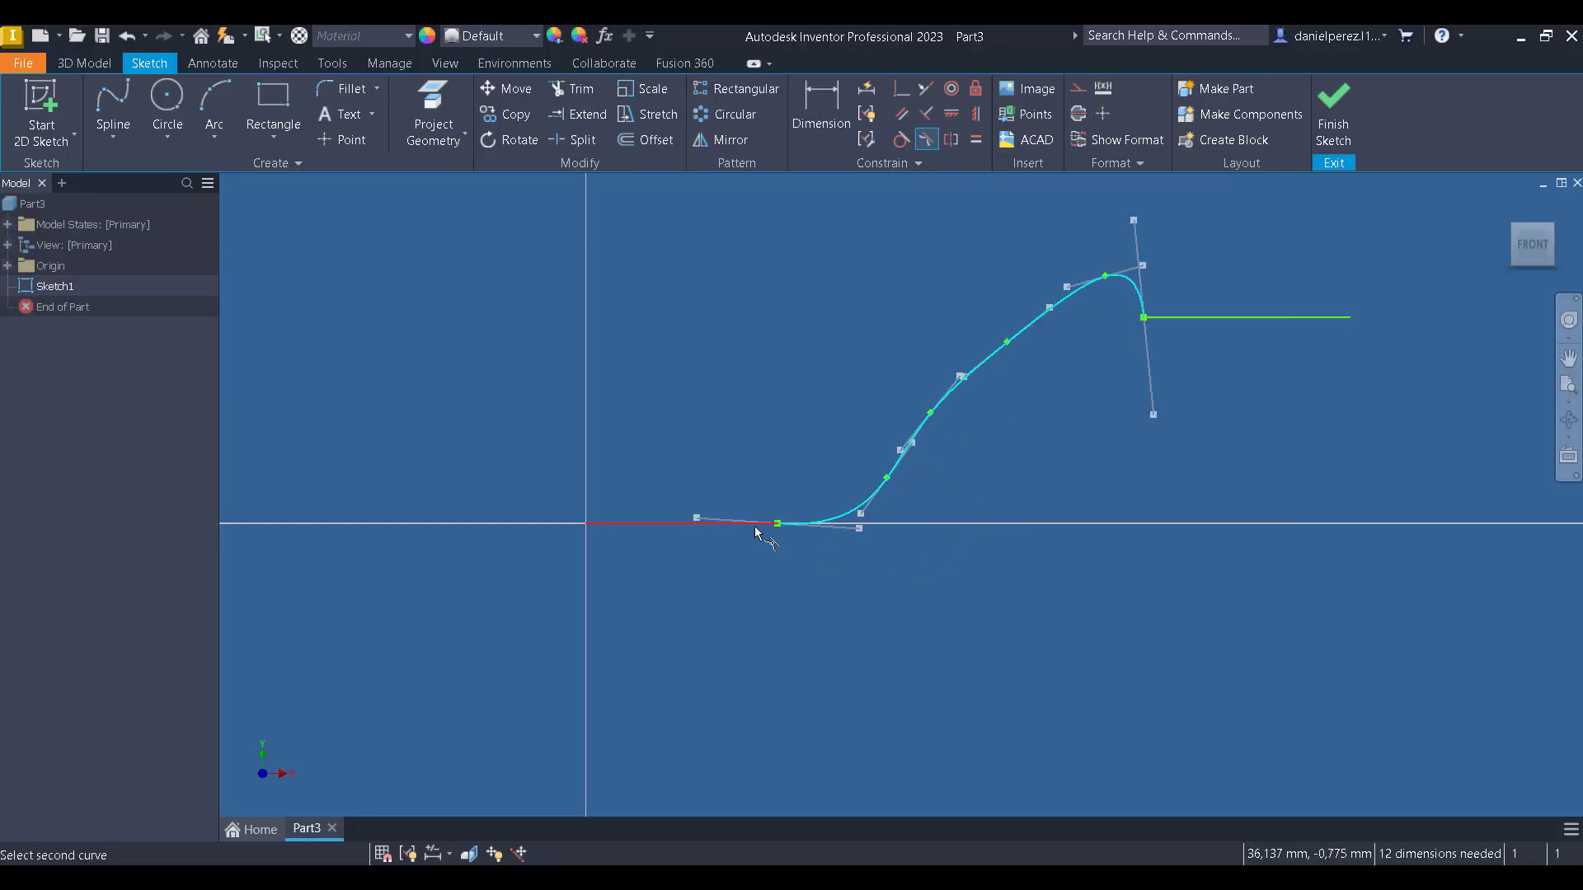
left_click(755, 527)
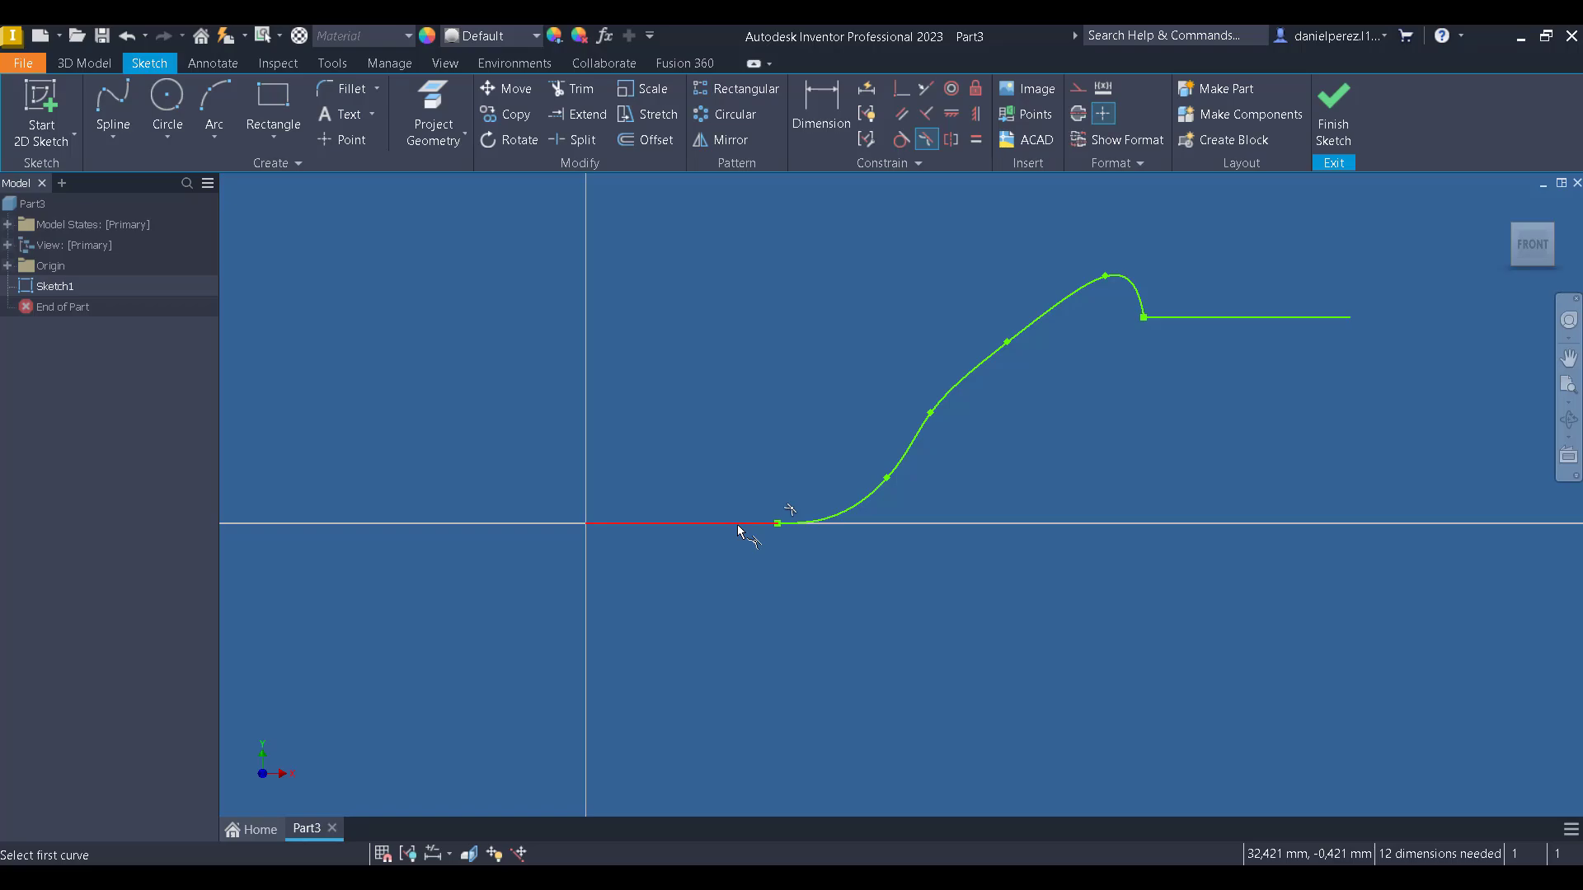
left_click(1132, 287)
left_click(1176, 318)
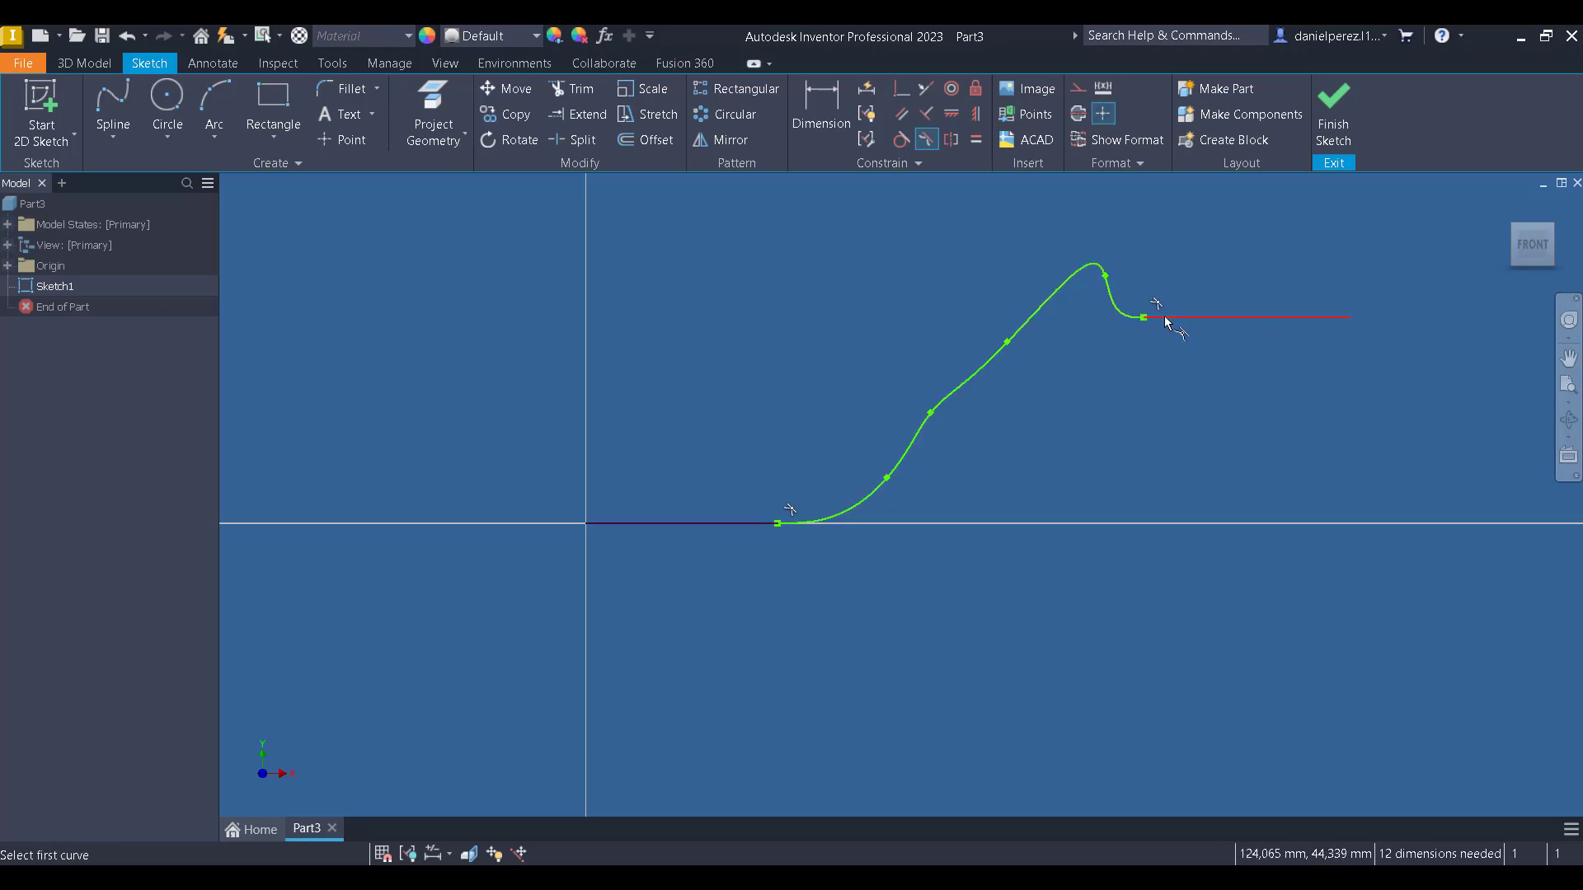
scroll(1142, 312, "up", 5)
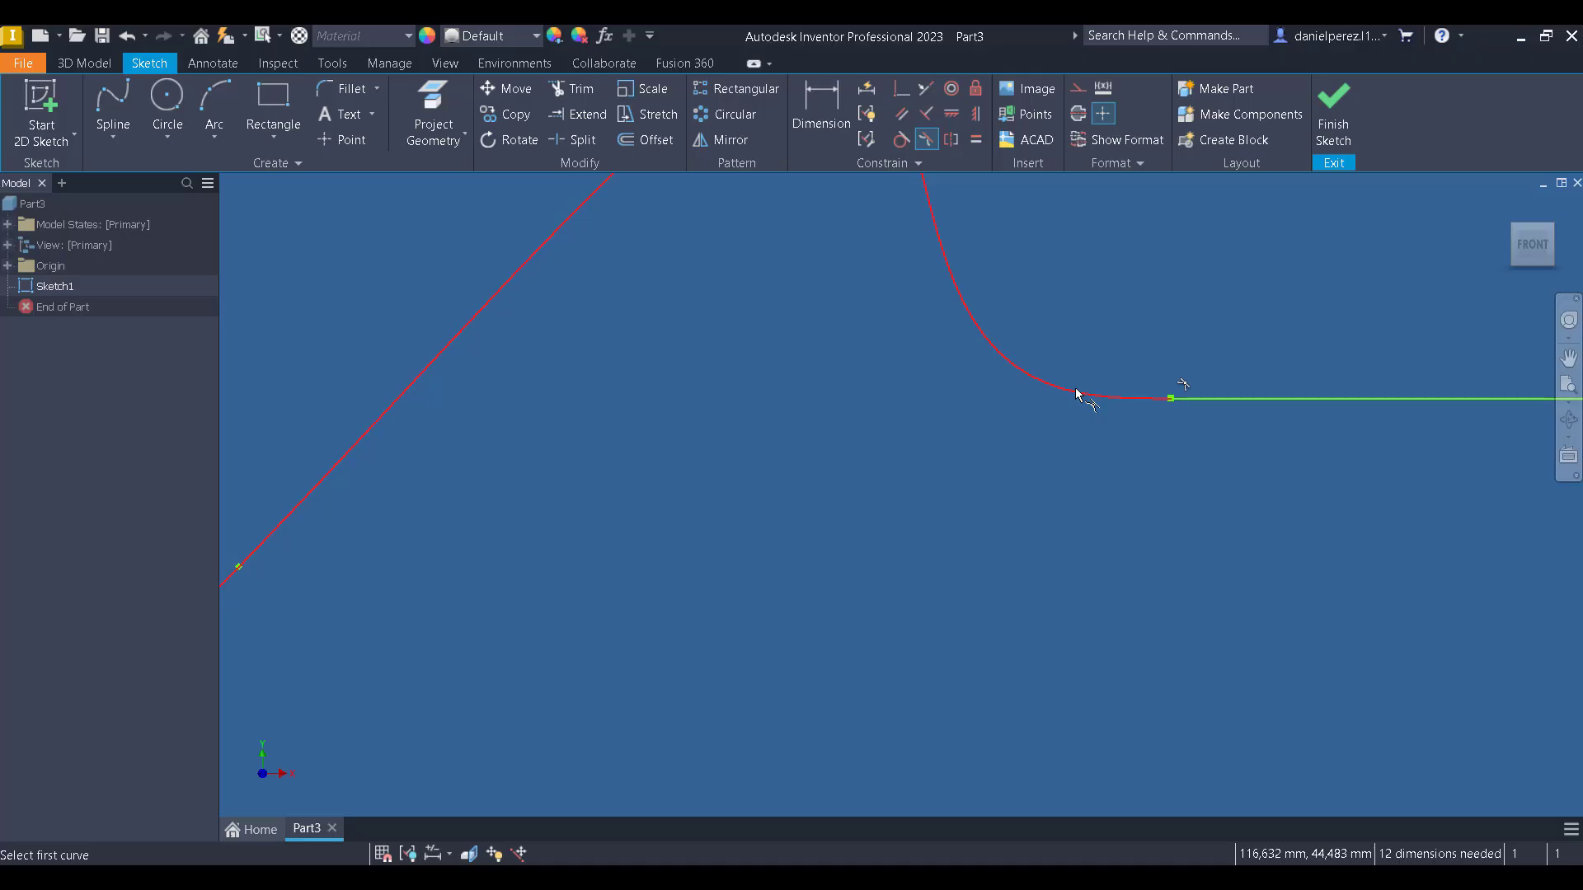
scroll(1076, 394, "down", 3)
scroll(1130, 469, "down", 2)
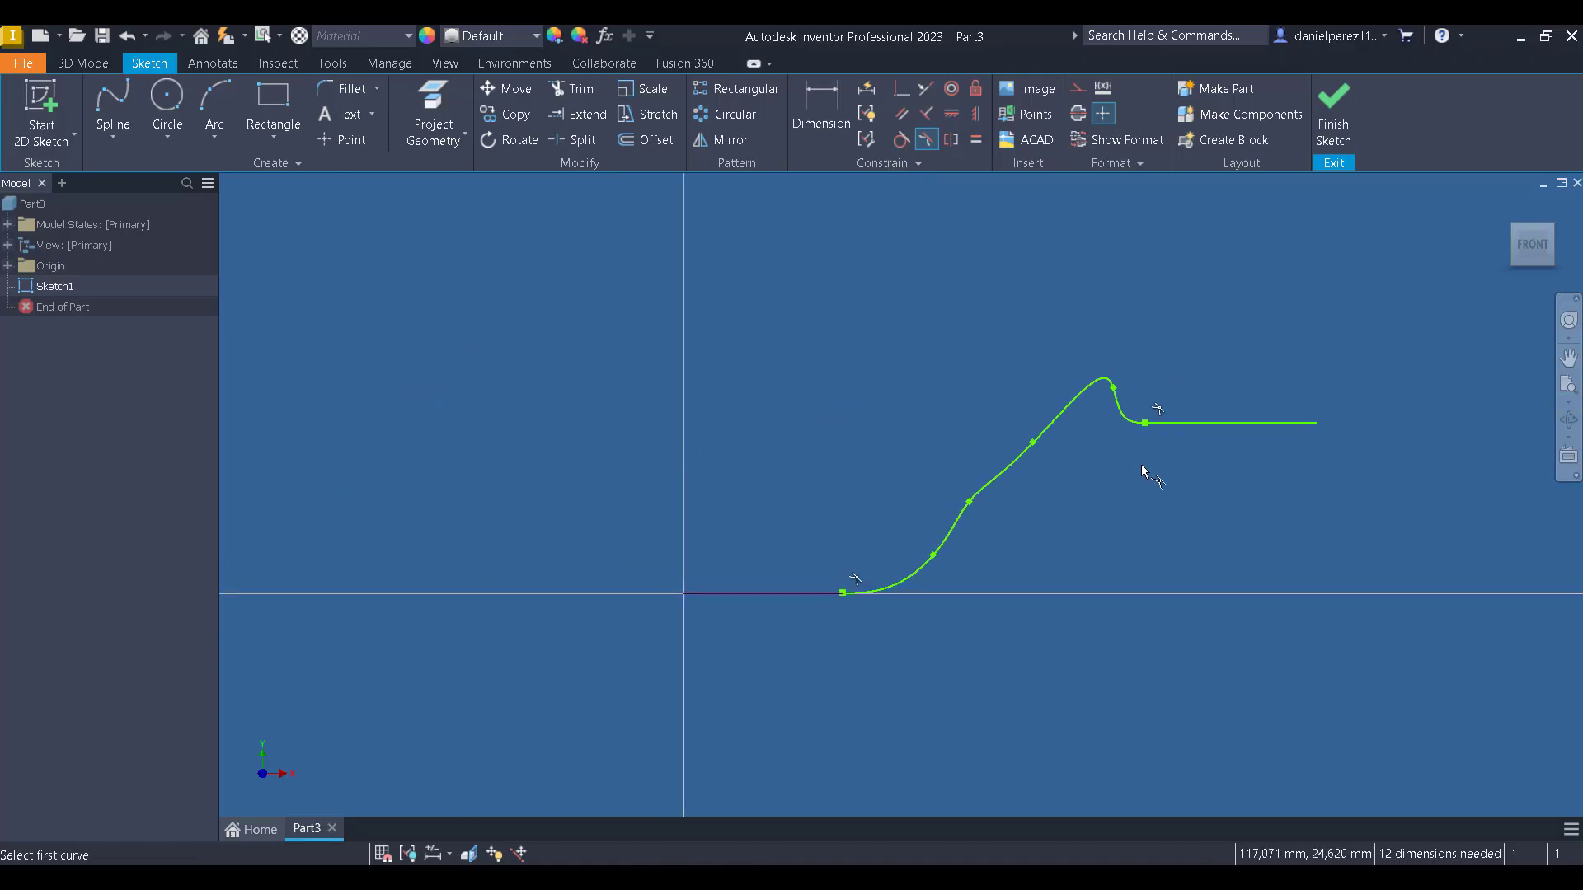
key("Escape")
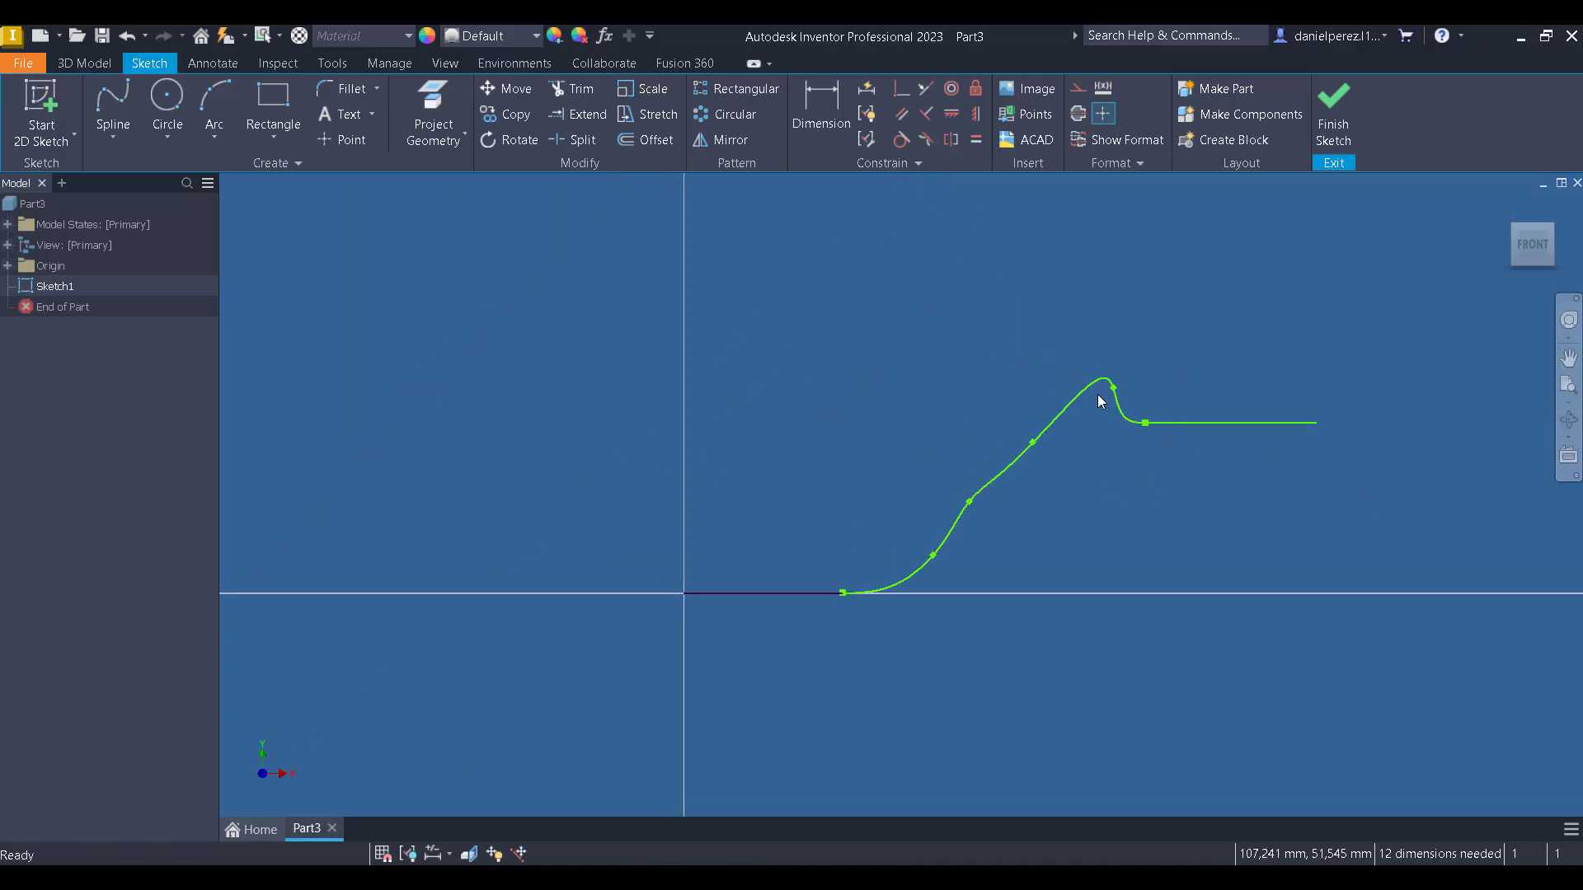
Reshape the spline by moving its last interior point down to the upper line's level and a middle point slightly upward.
left_click_drag(1113, 388, 1085, 423)
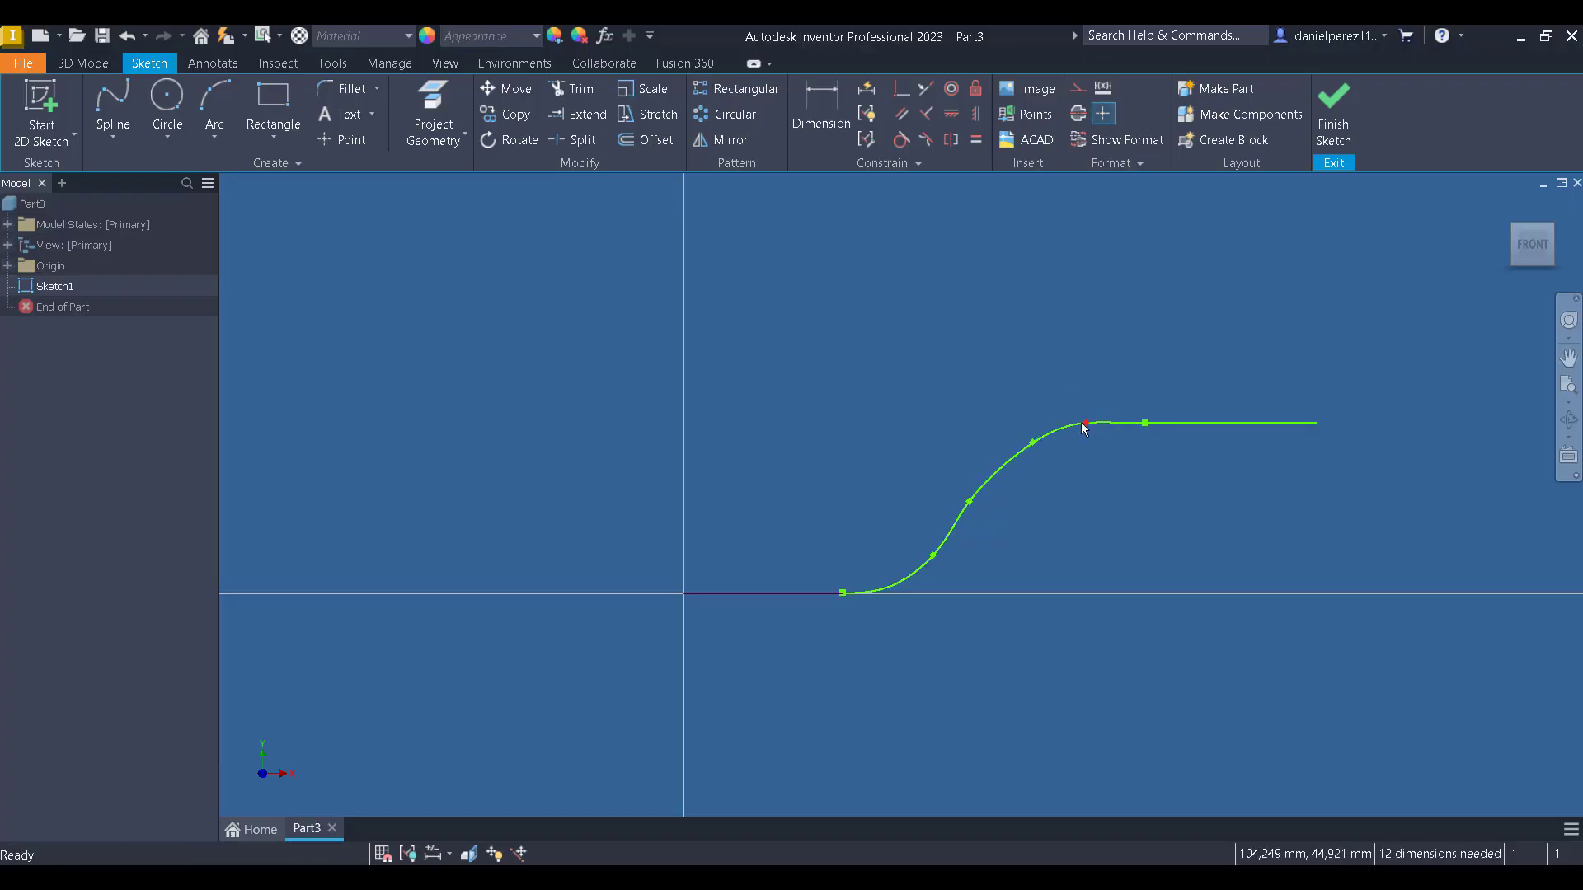
scroll(1052, 449, "down", 3)
scroll(954, 383, "up", 2)
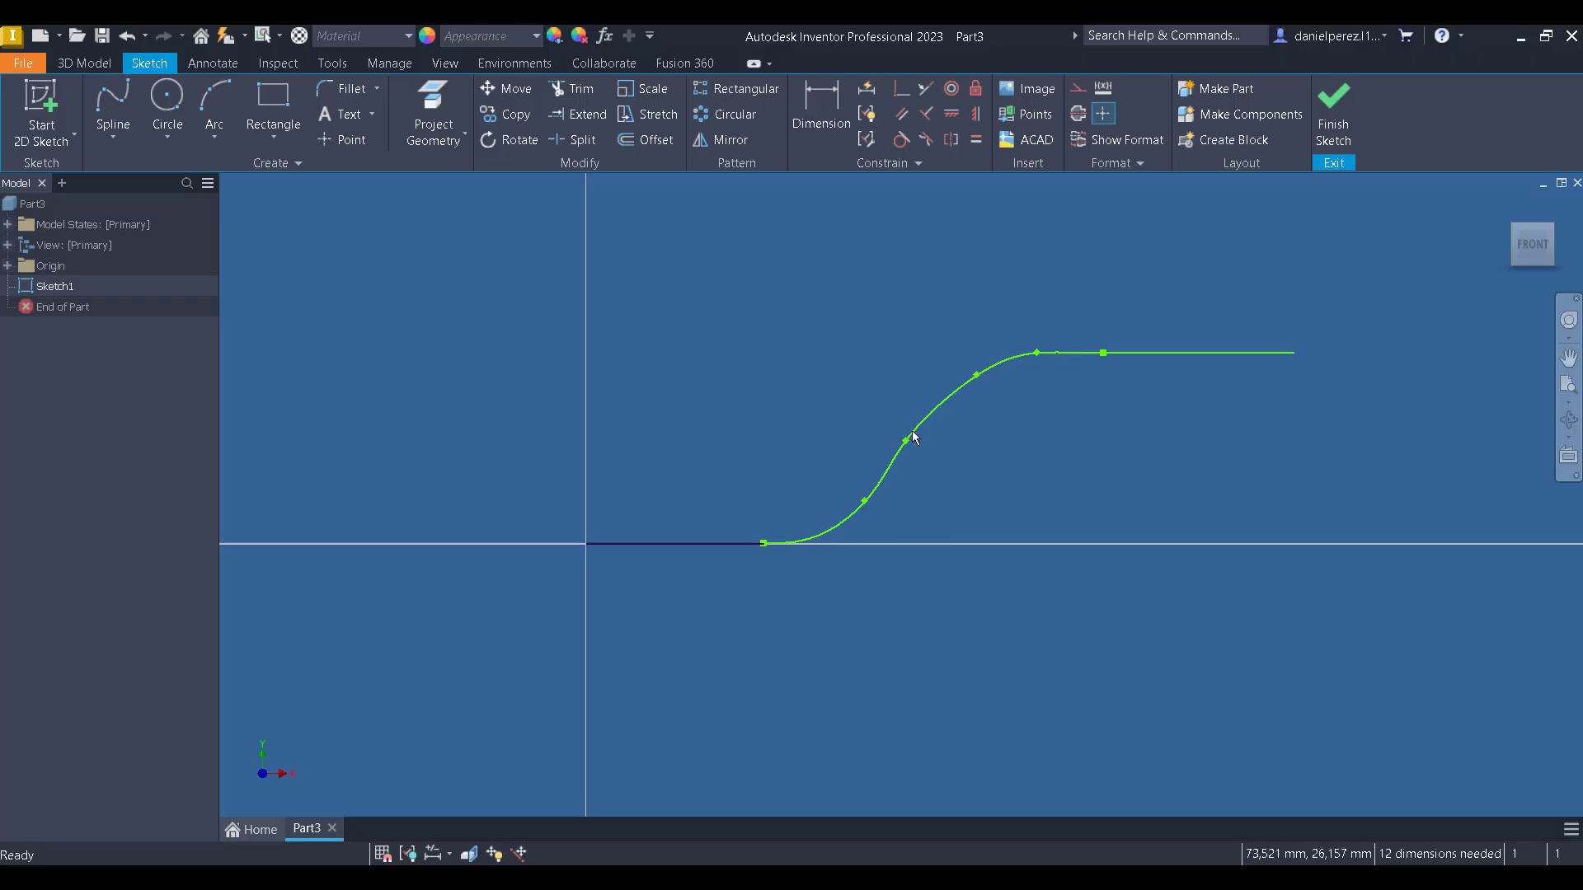
left_click_drag(907, 444, 917, 416)
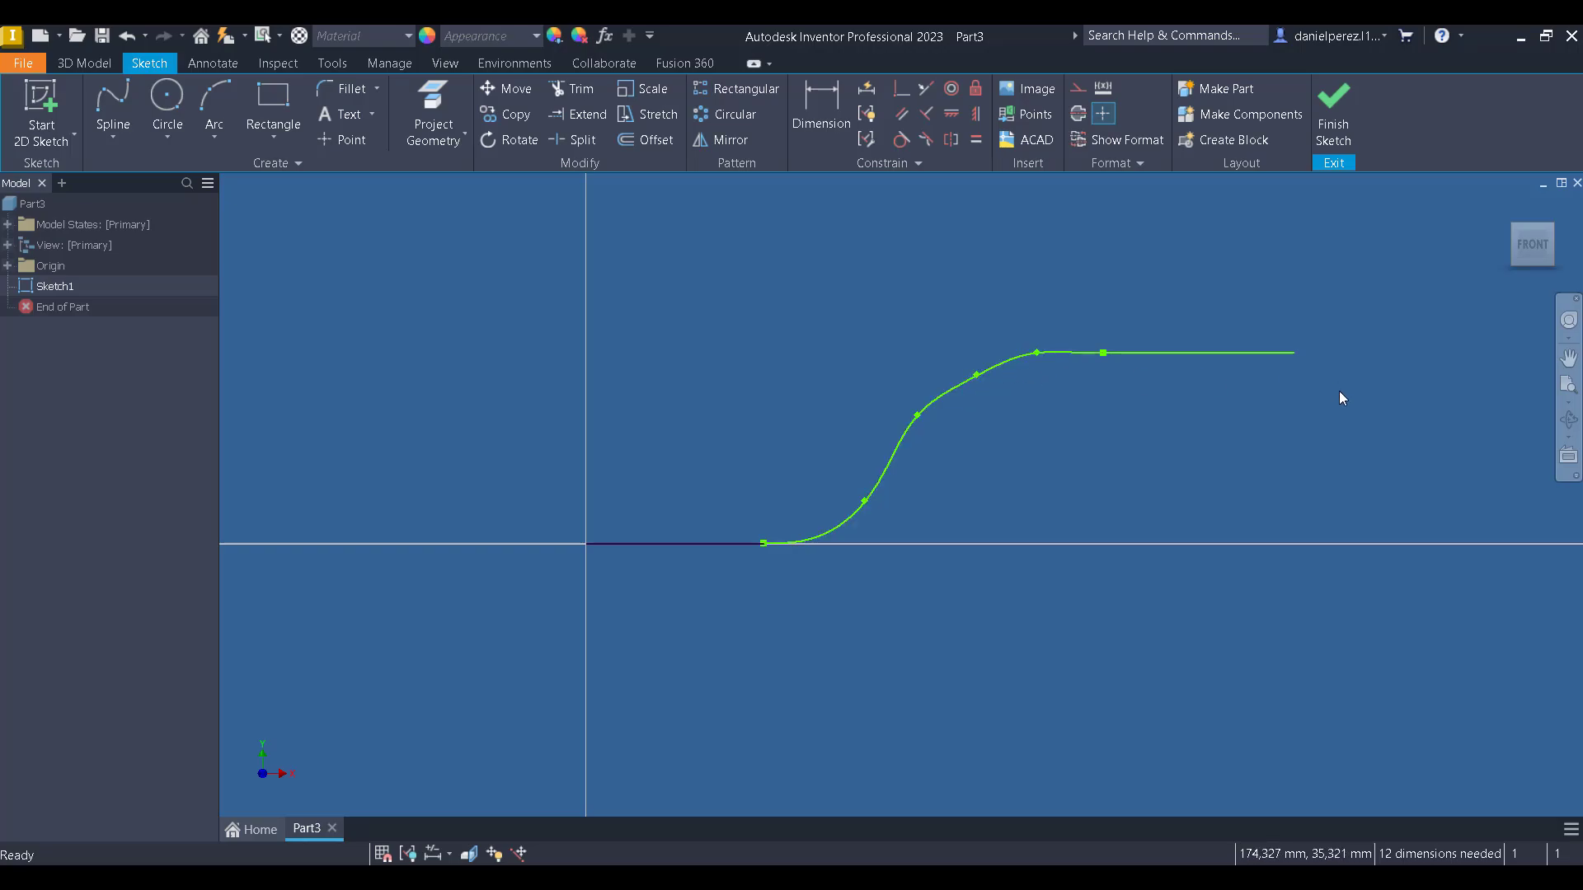
Delete the spline and both horizontal lines to clear the sketch.
left_click_drag(1331, 388, 681, 280)
key("Delete")
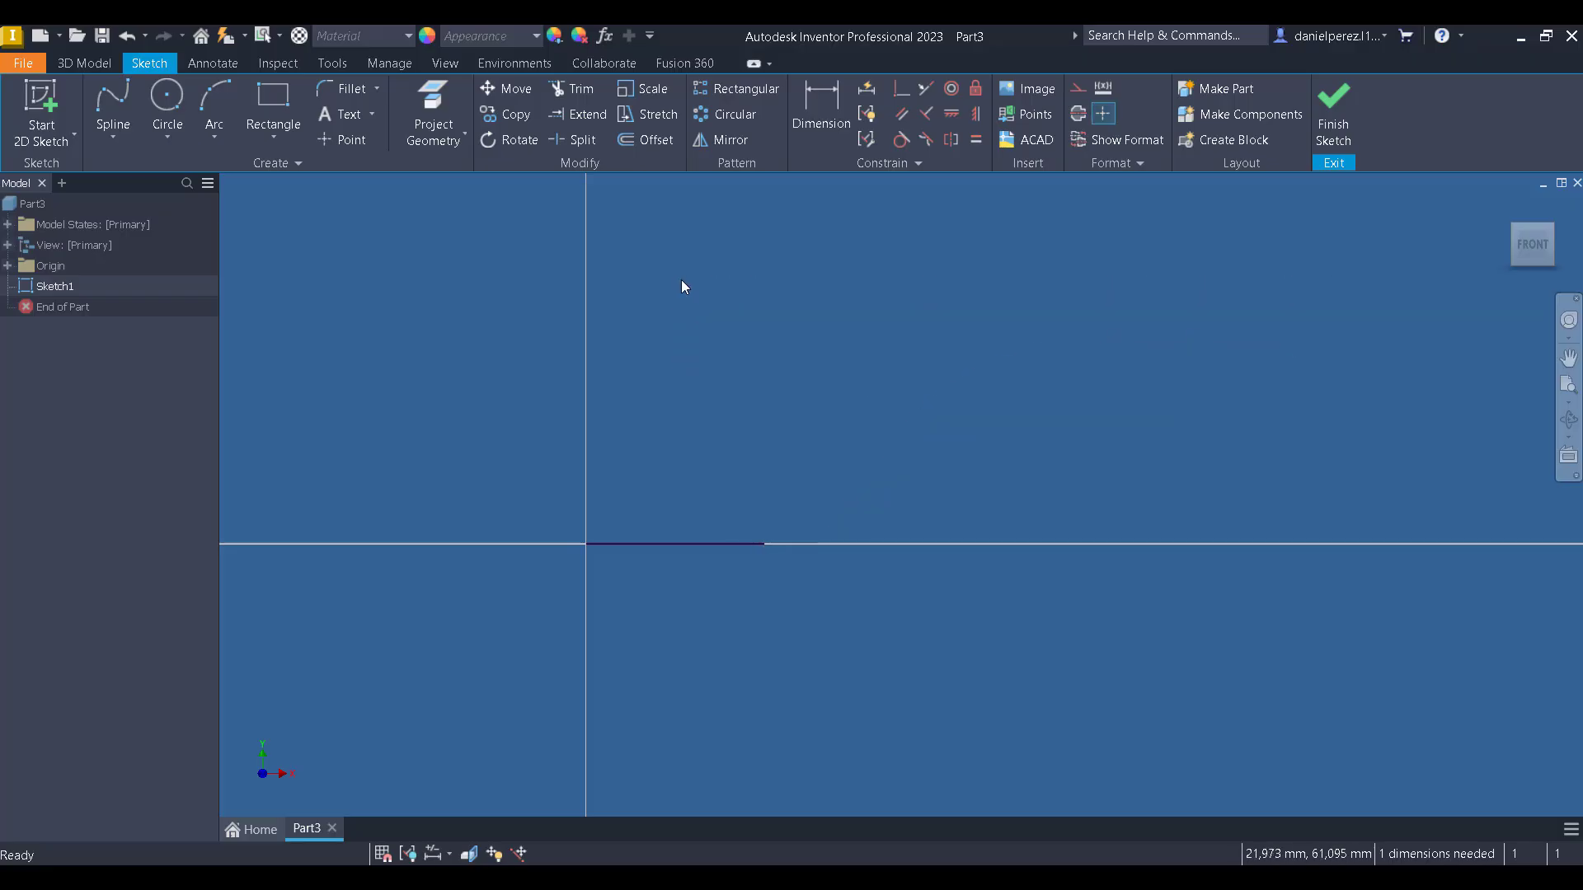
left_click_drag(861, 635, 667, 463)
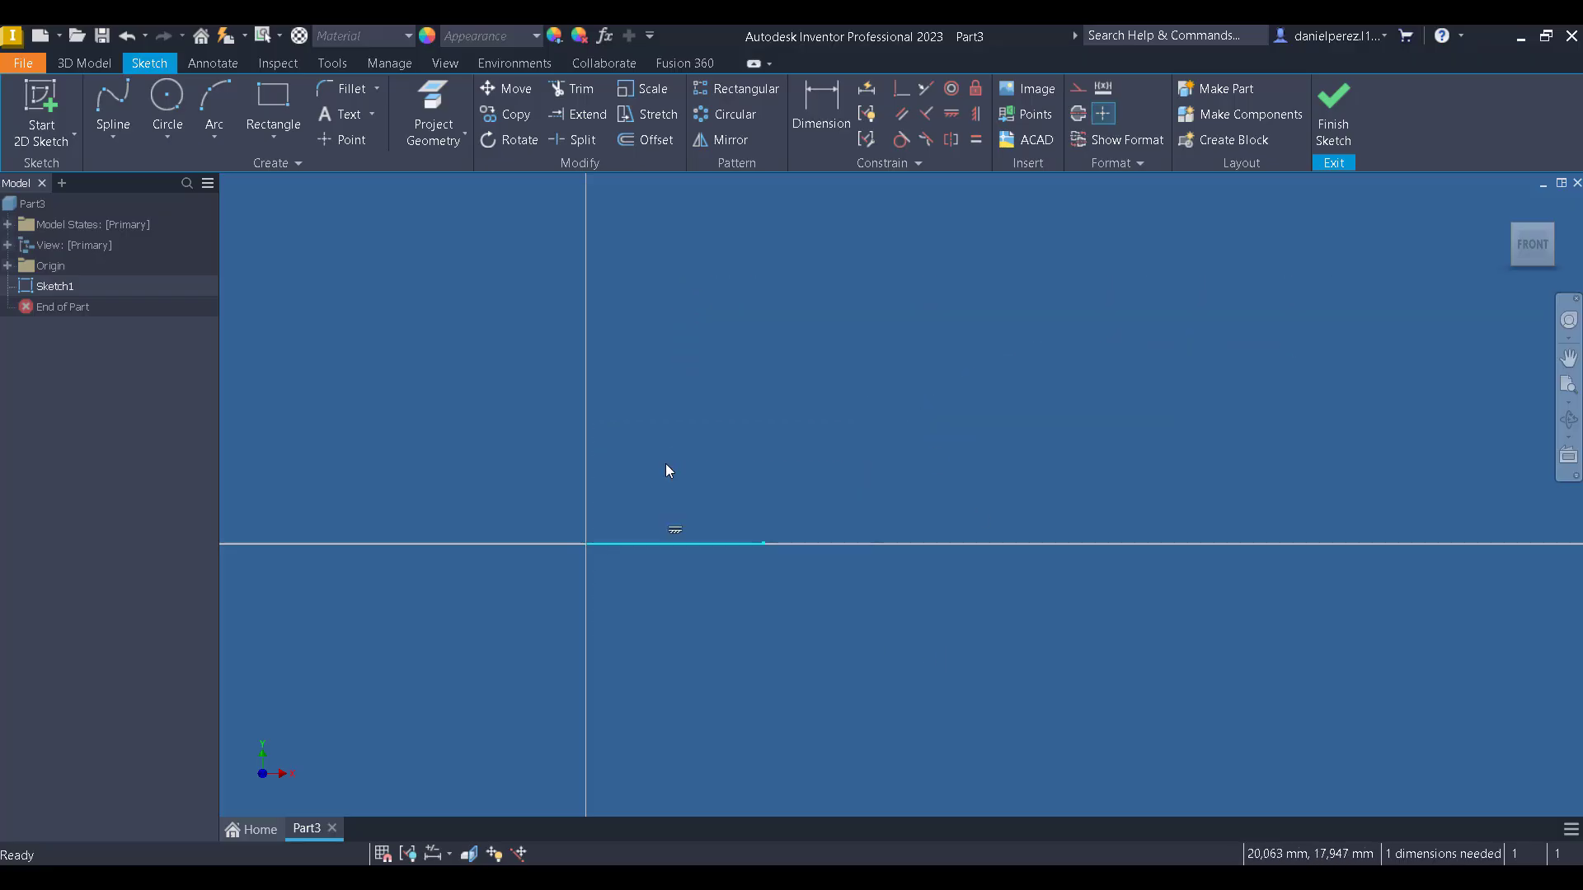
key("Delete")
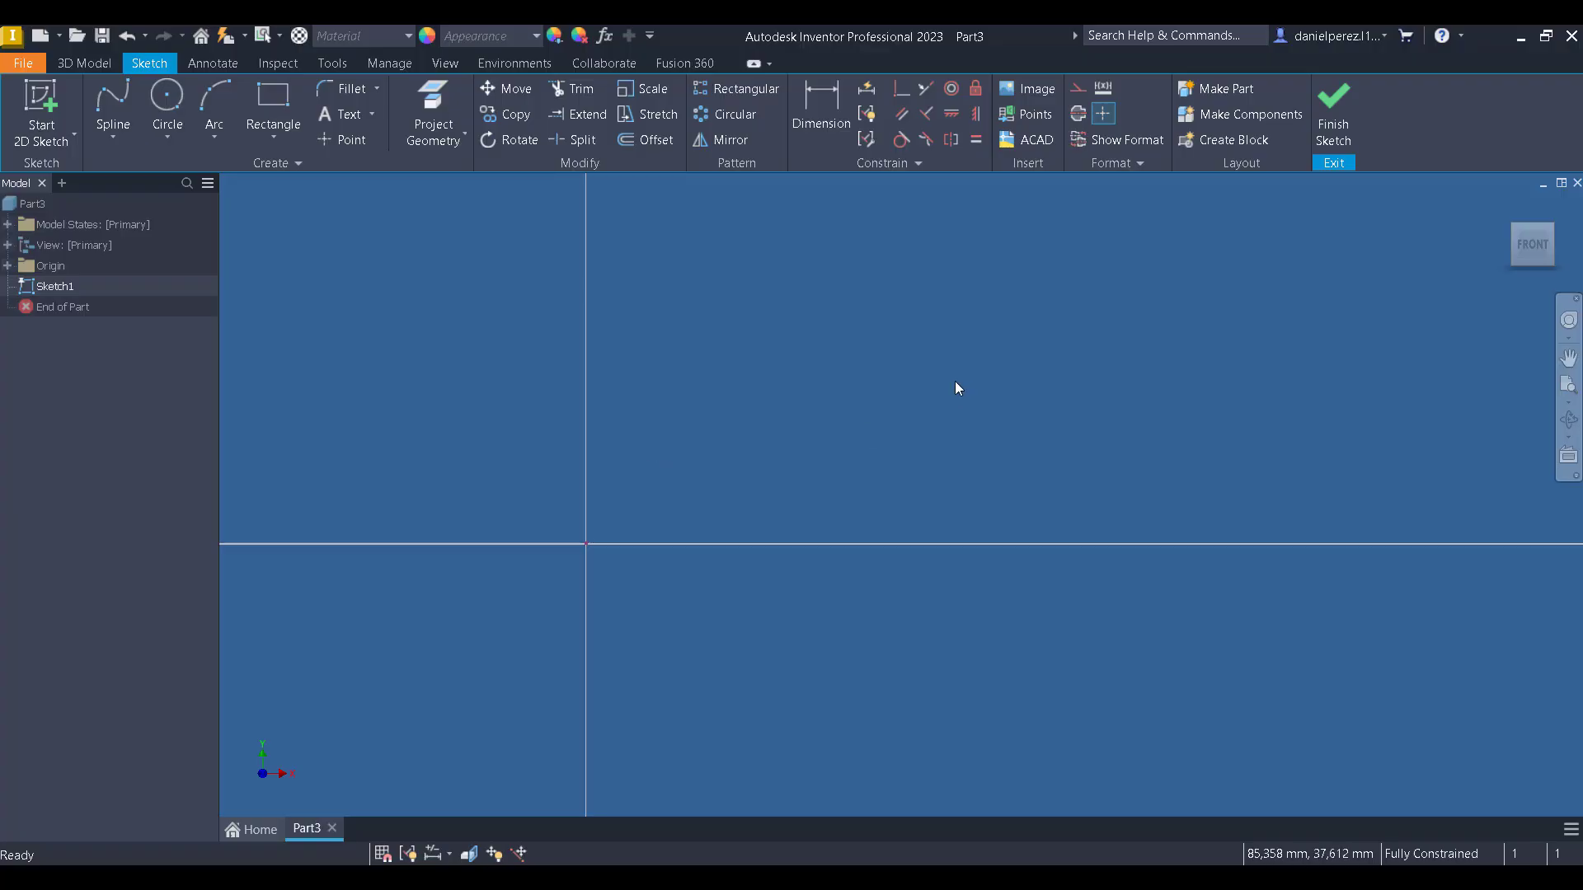
Sketch a vertical line upward from the origin.
mouse_move(955, 384)
middle_mouse_down()
mouse_move(1131, 413)
mouse_move(1224, 384)
middle_mouse_up()
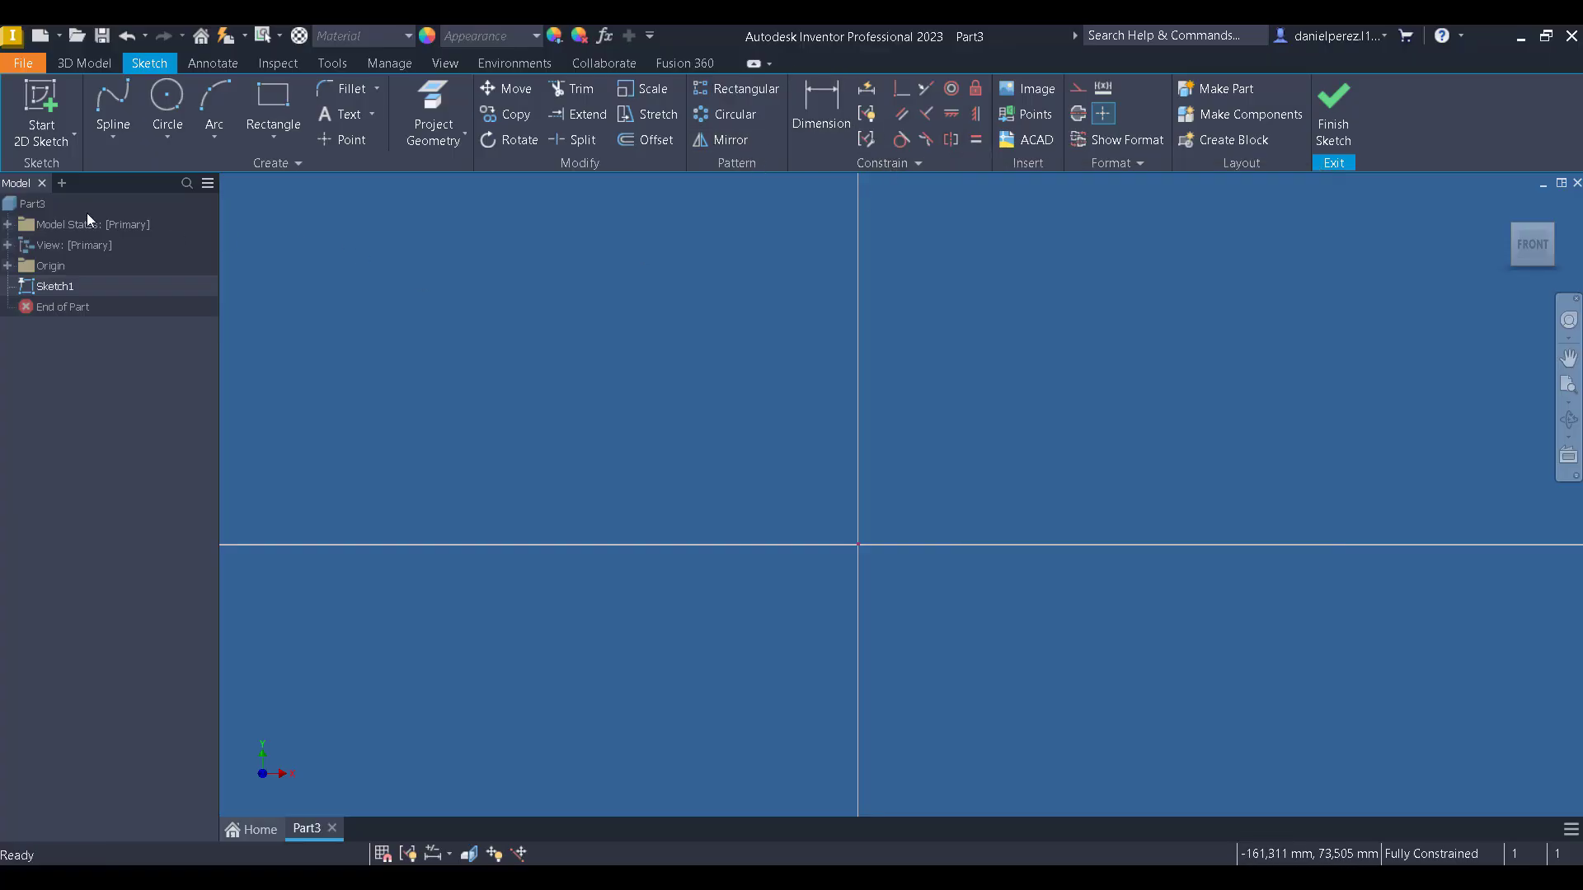
left_click(112, 140)
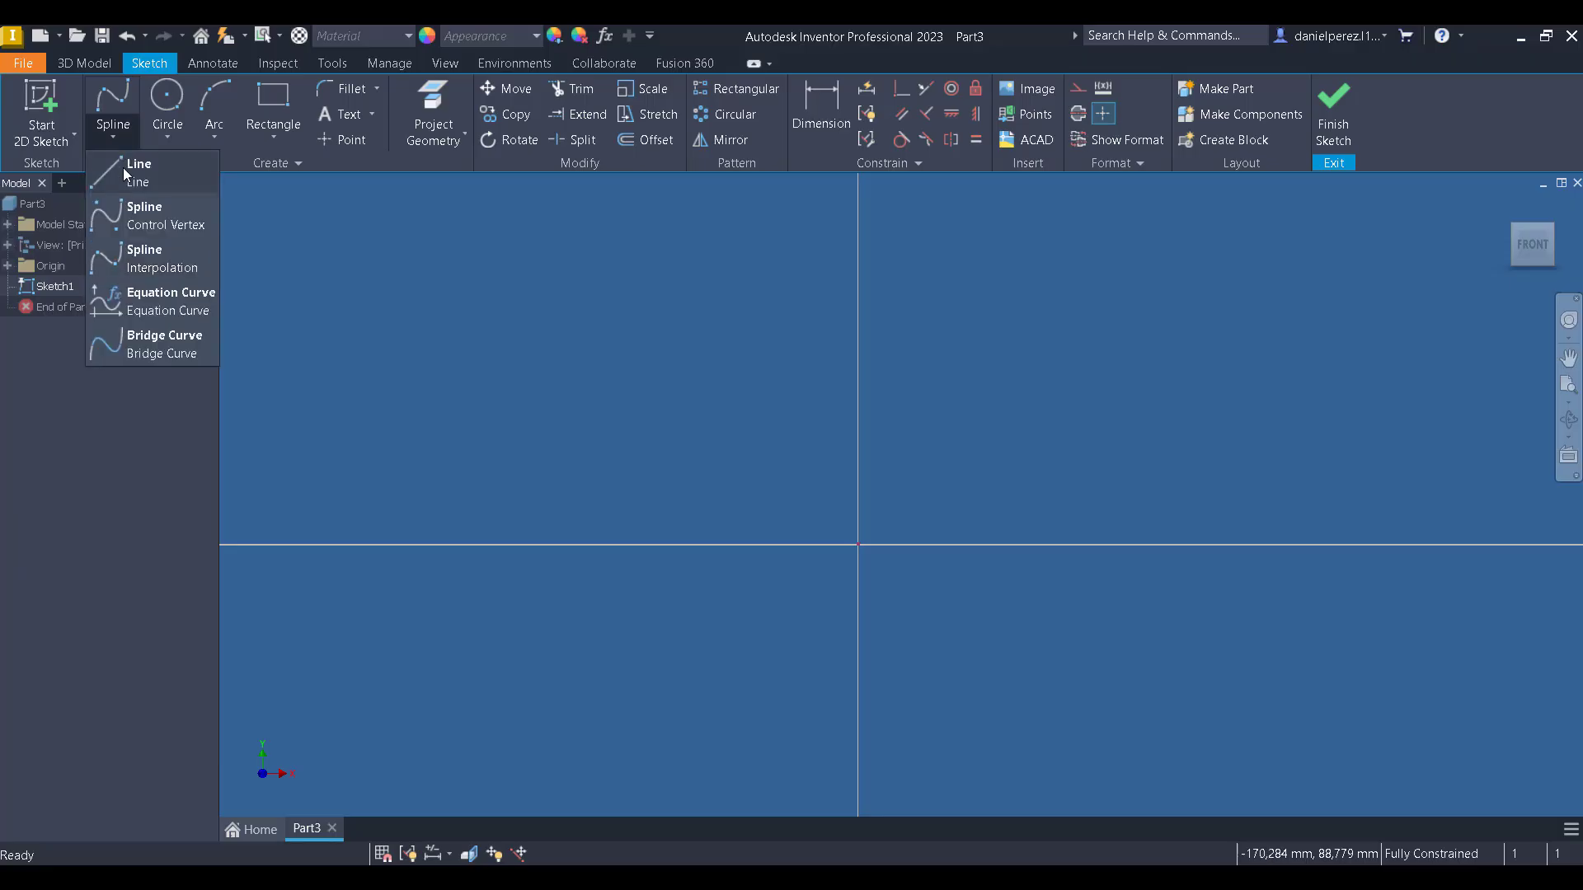
left_click(122, 165)
left_click(858, 546)
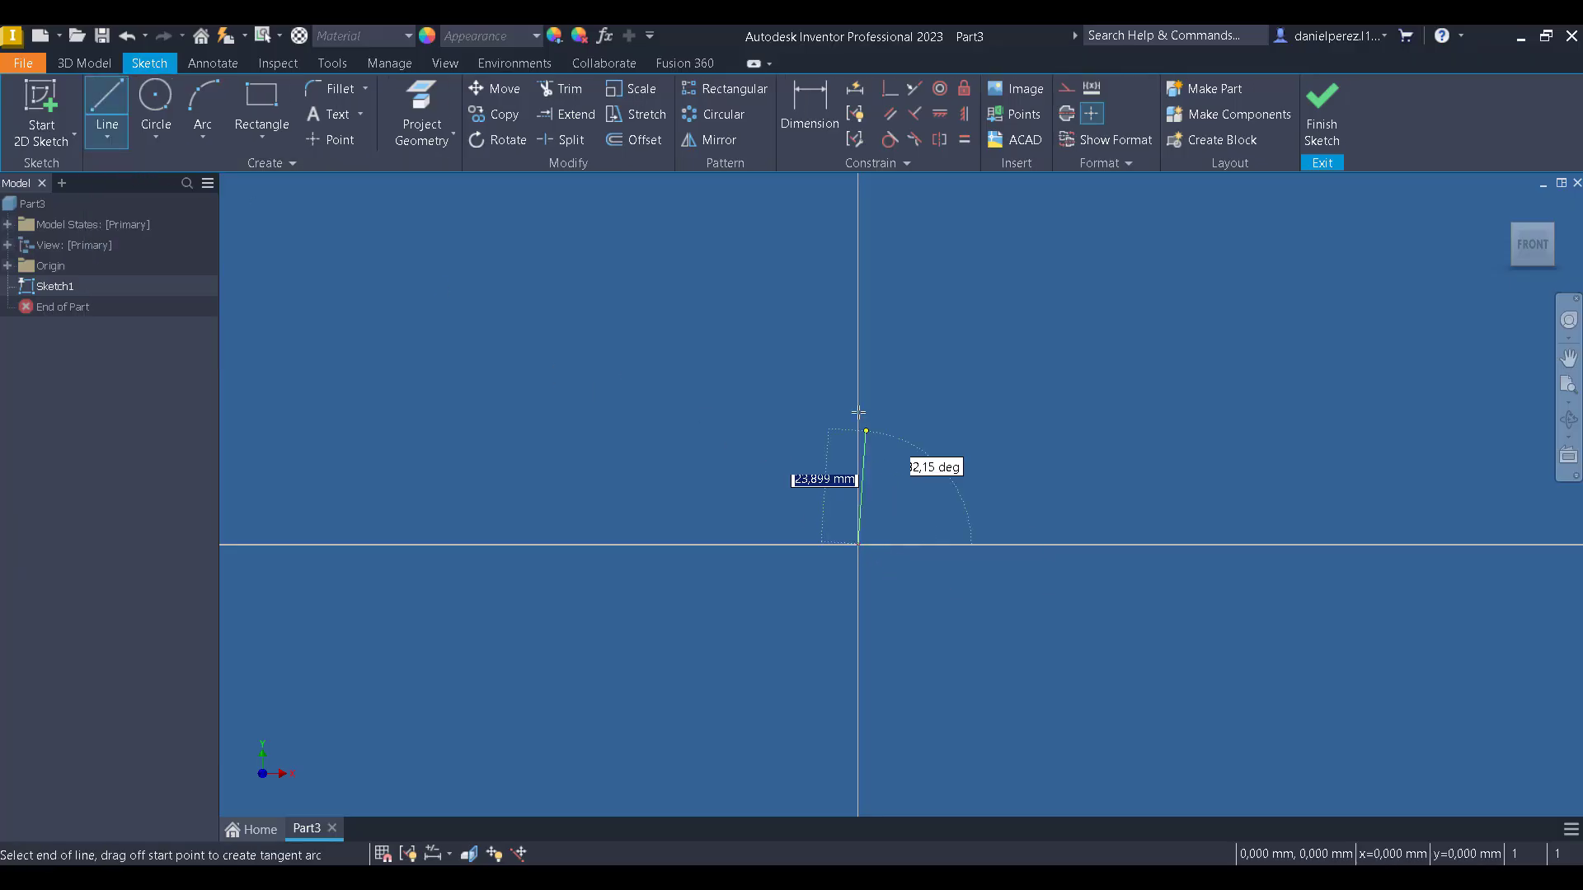
key("Escape")
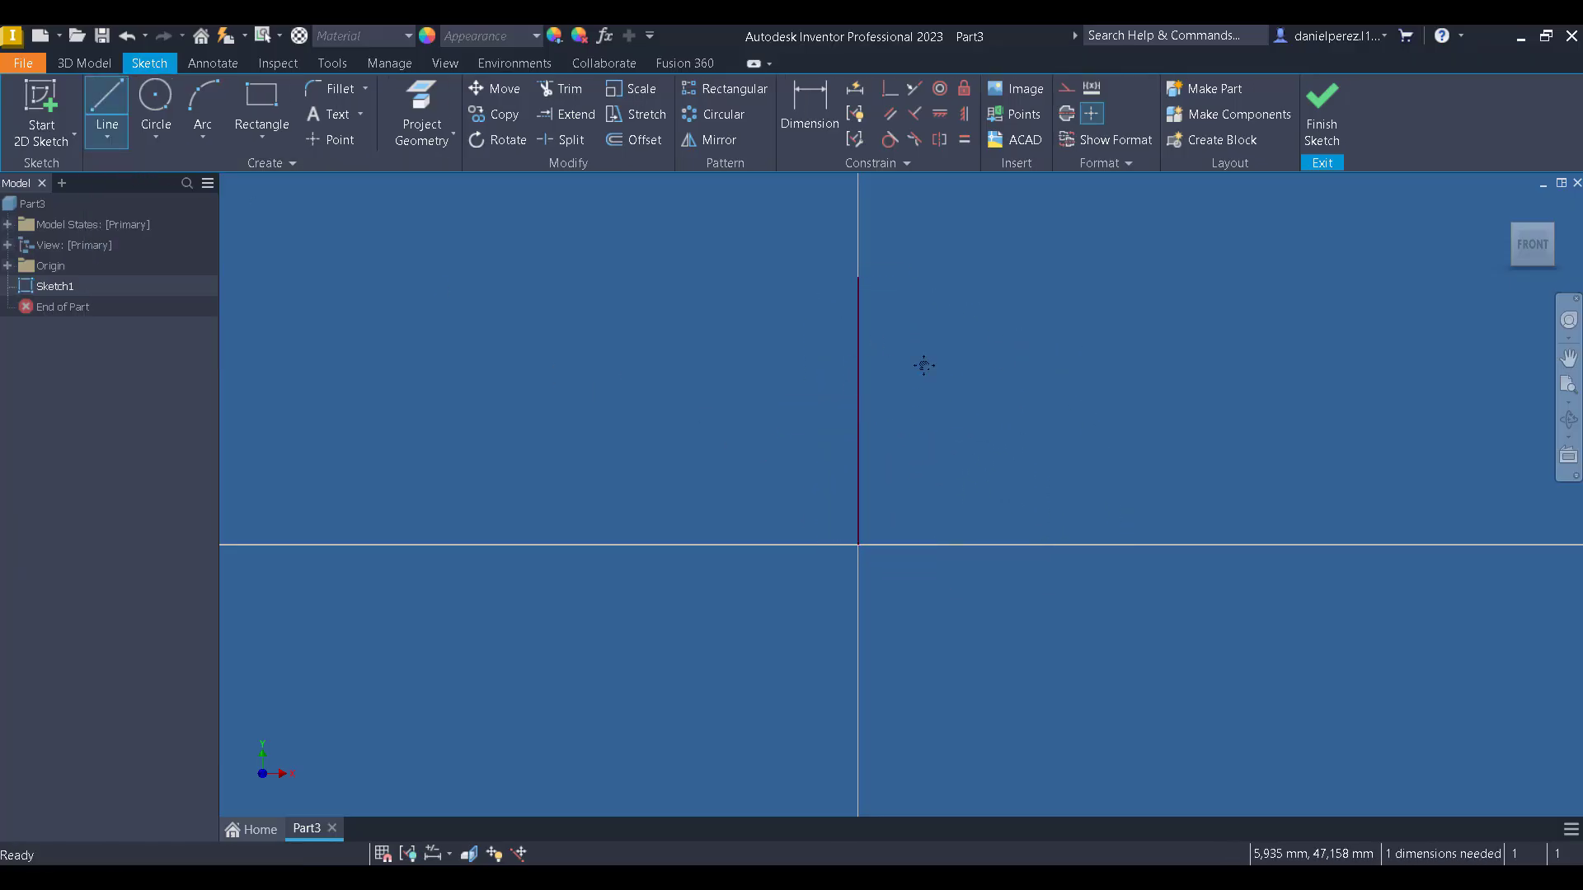
Sketch two small separate circles, one to the upper left of the vertical line and one lower on its right side.
scroll(915, 365, "down", 3)
middle_click_drag(915, 365, 1039, 446)
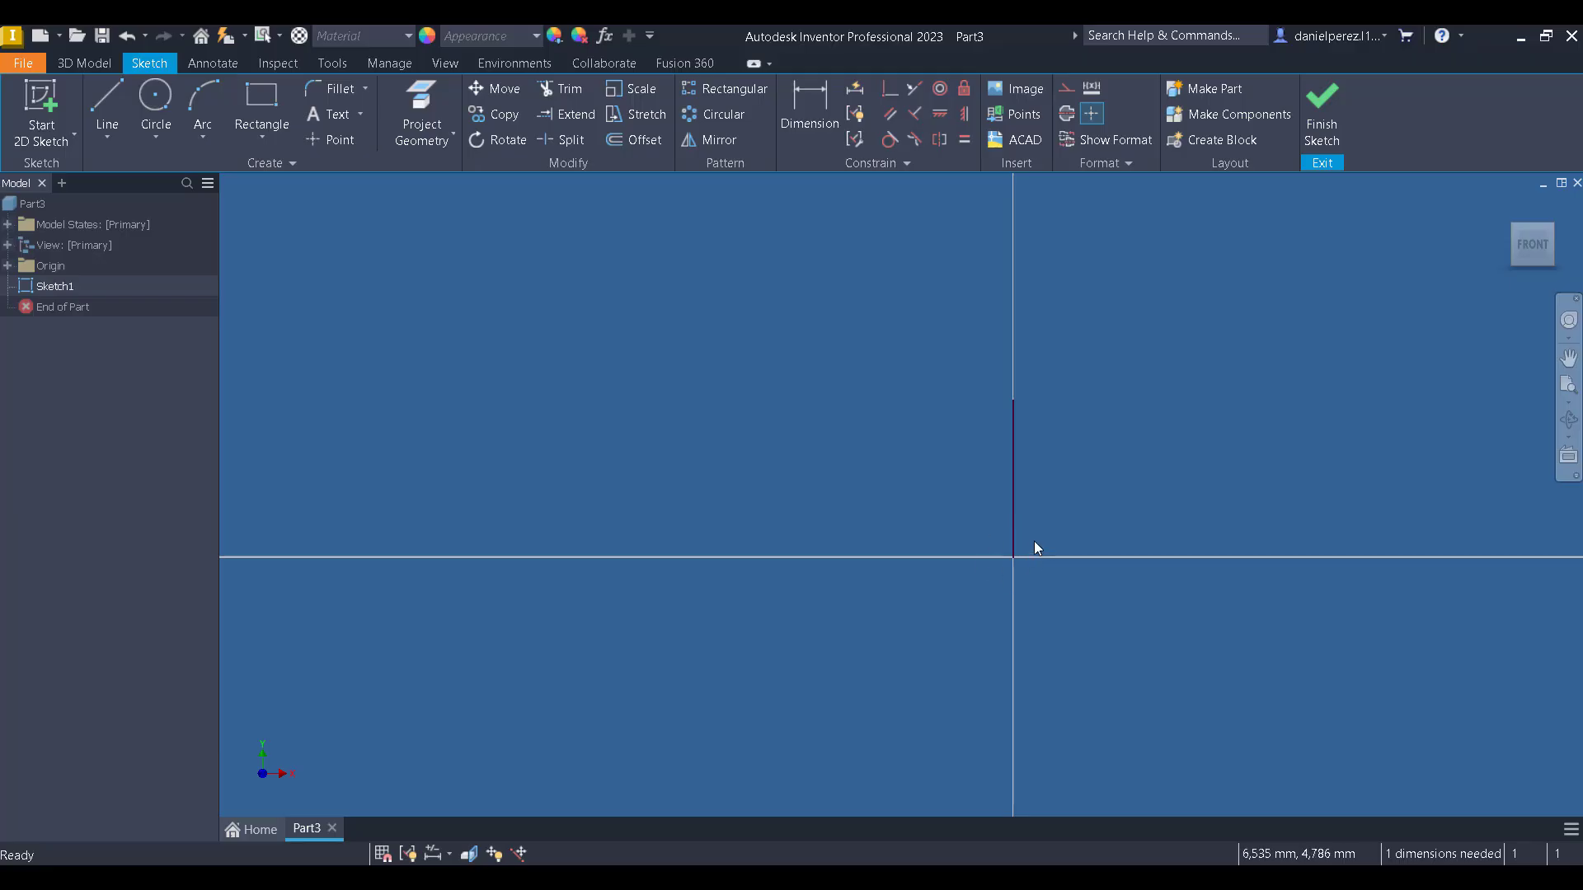
middle_click_drag(1166, 432, 1106, 437)
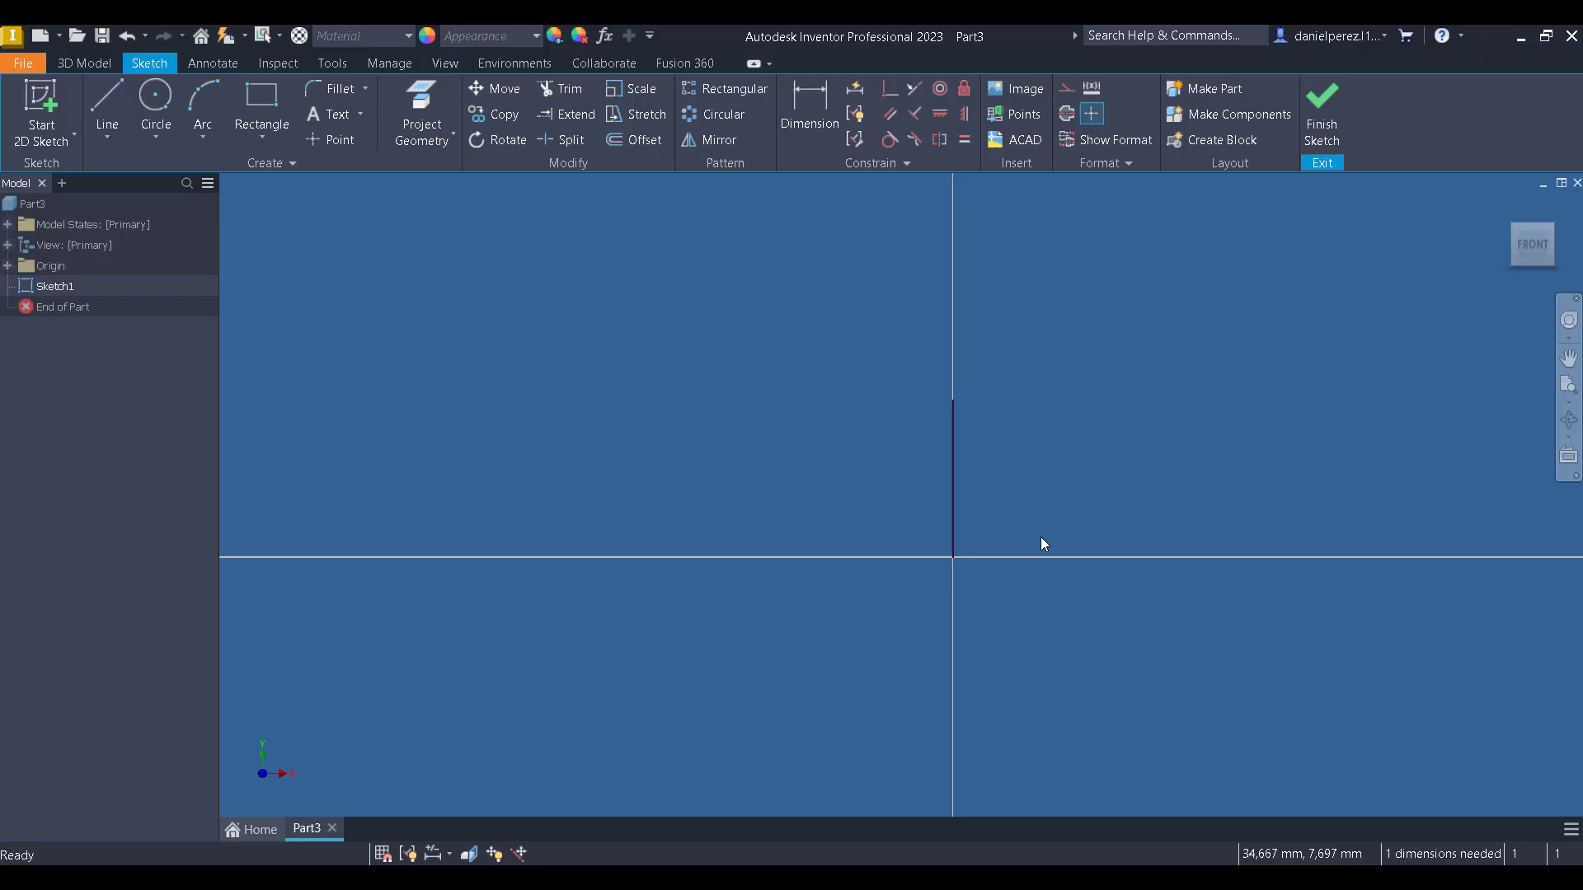
scroll(929, 544, "up", 3)
middle_click_drag(930, 544, 841, 643)
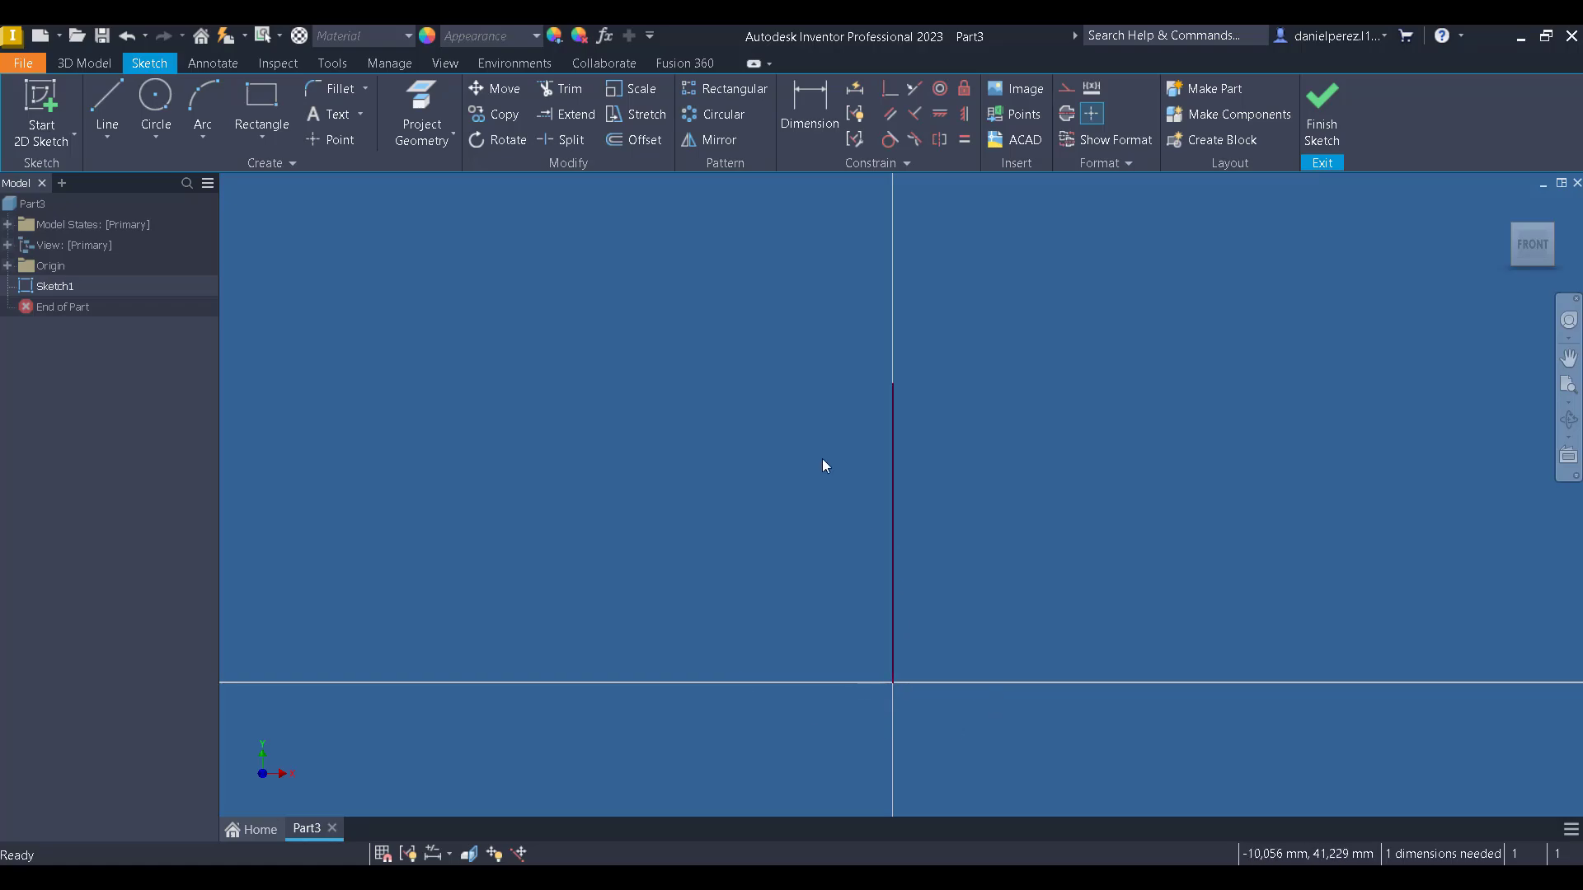
left_click(155, 101)
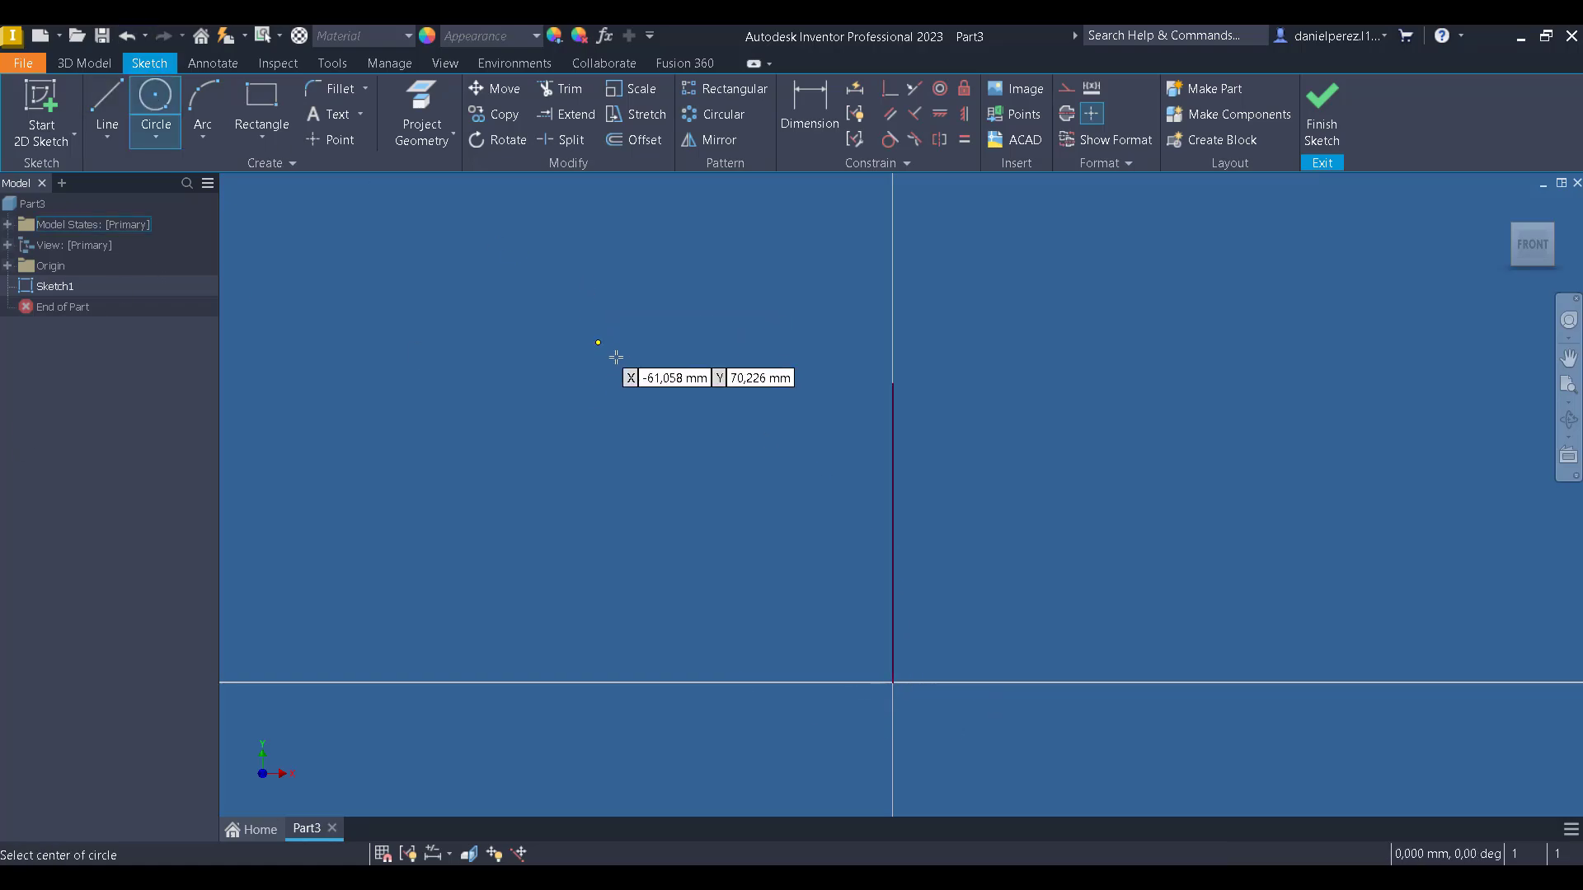
left_click(697, 419)
left_click(707, 383)
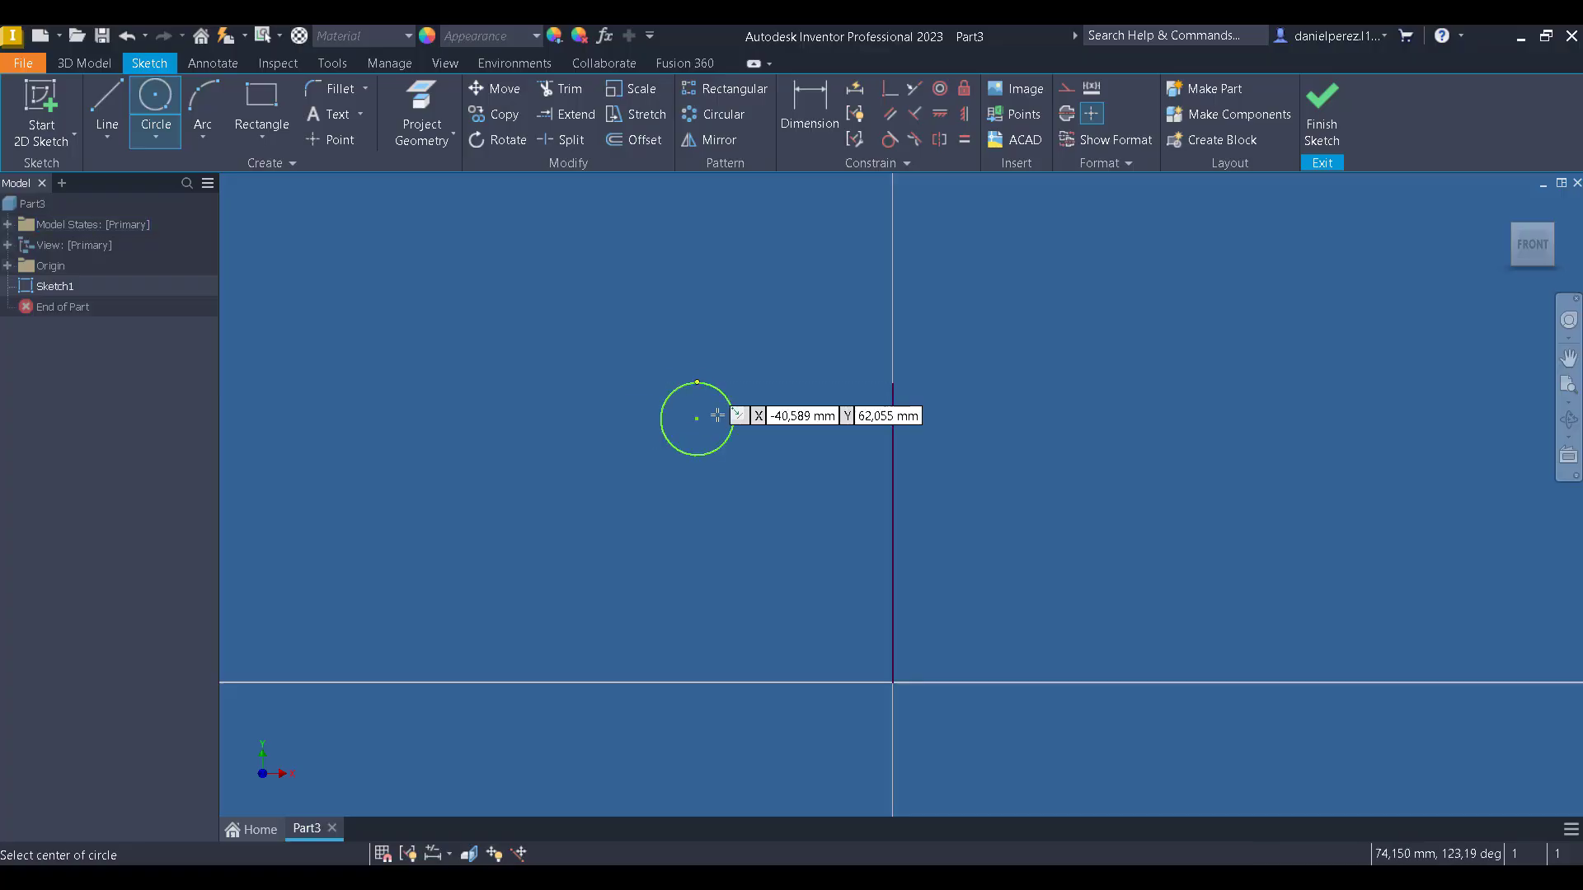
left_click(1015, 569)
left_click(1030, 541)
key("Escape")
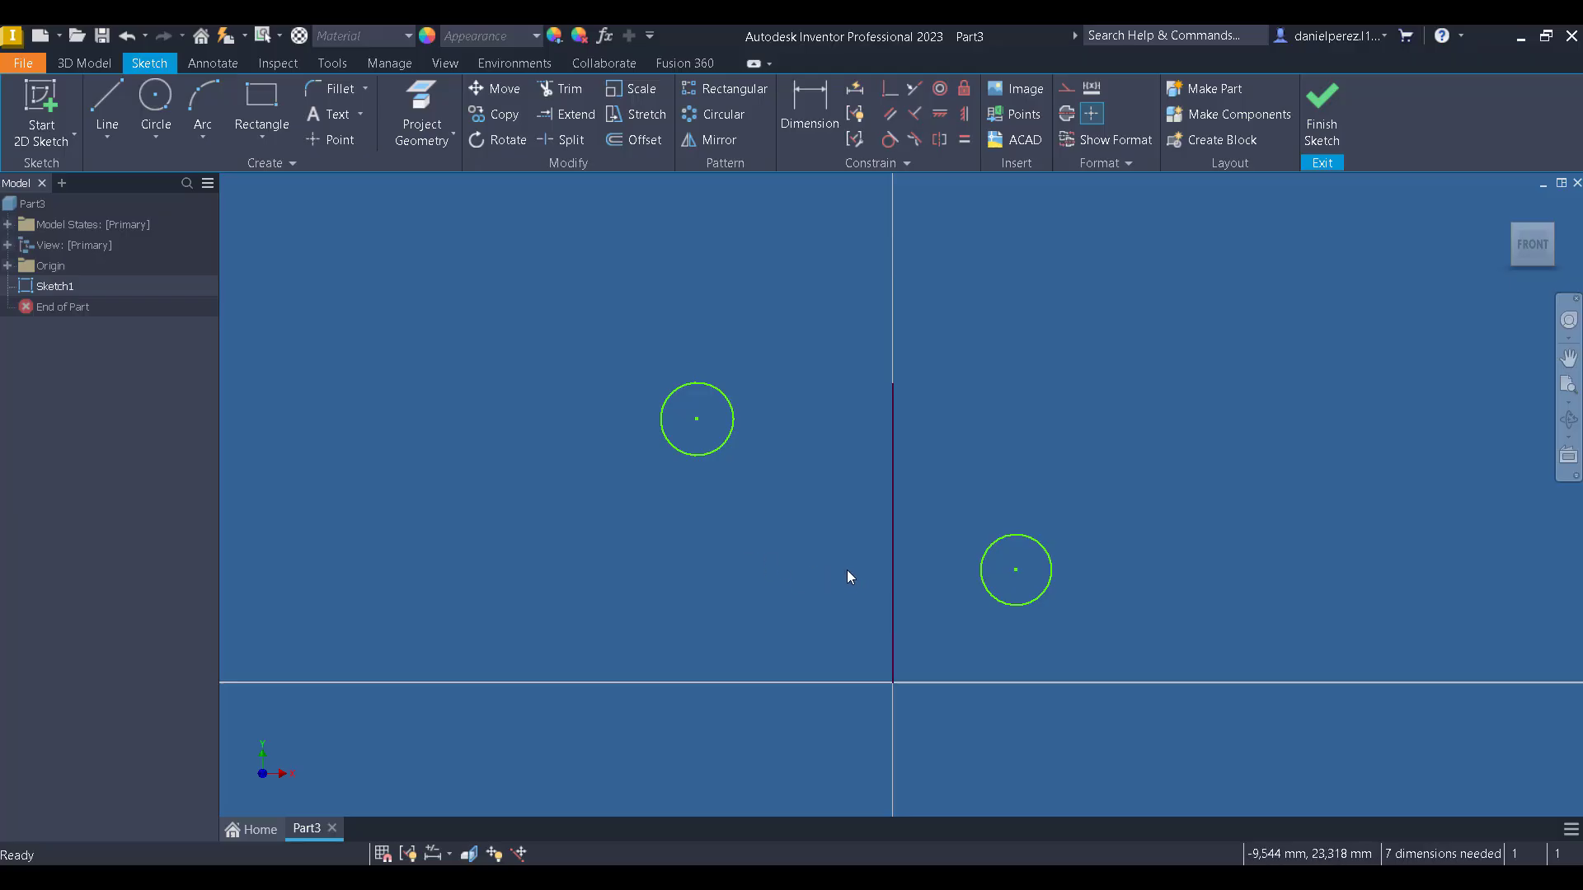
Apply the Symmetric constraint to the two circles about the vertical line, and test it by moving the right circle slightly.
left_click(942, 141)
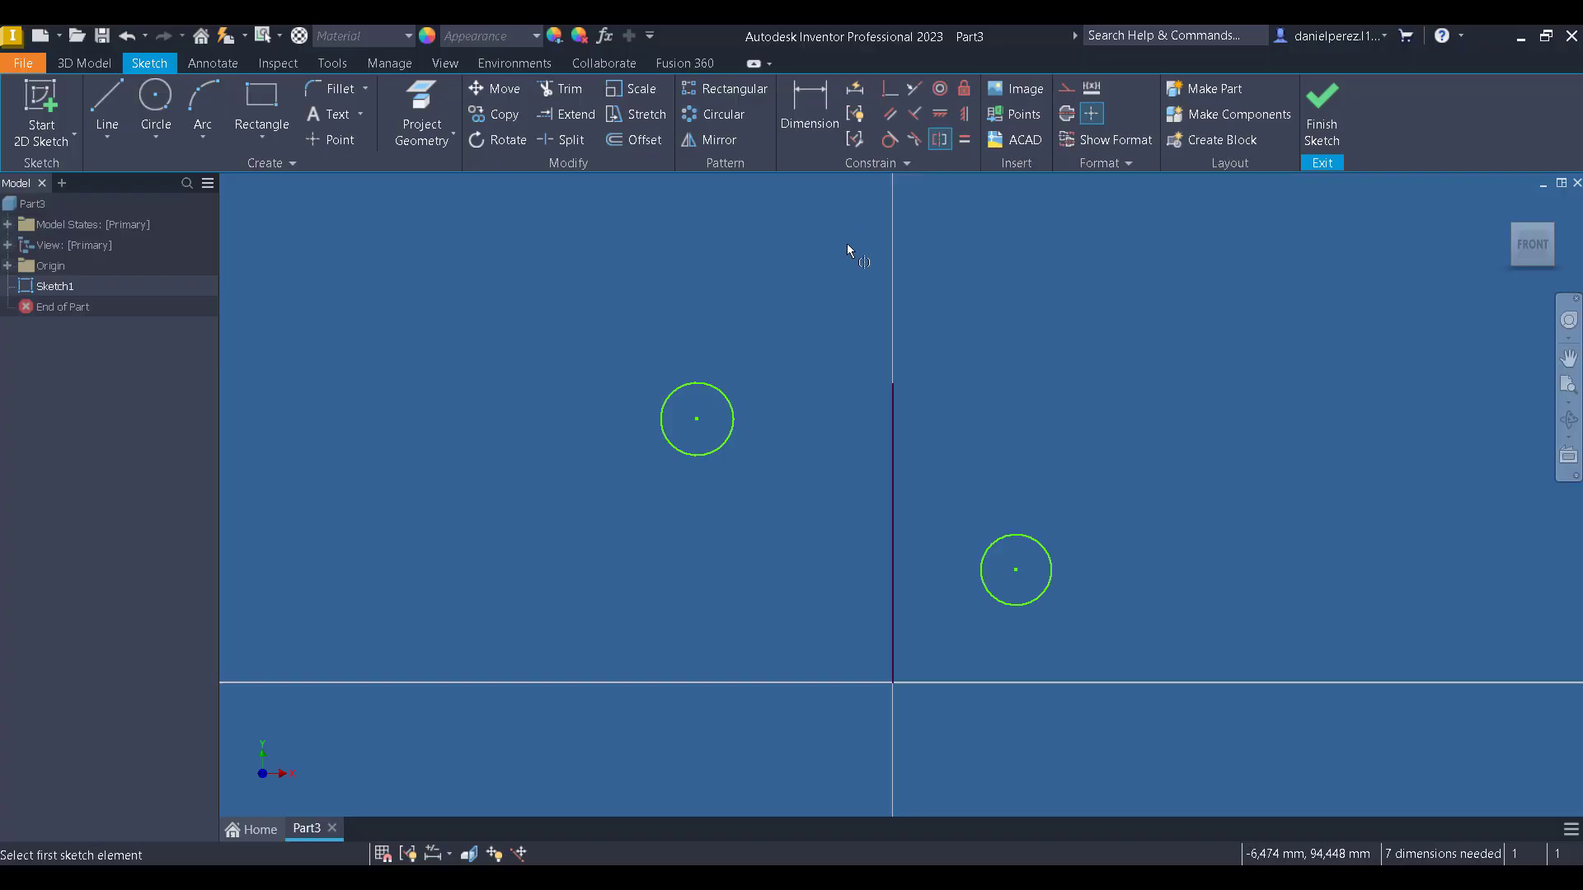
left_click(726, 399)
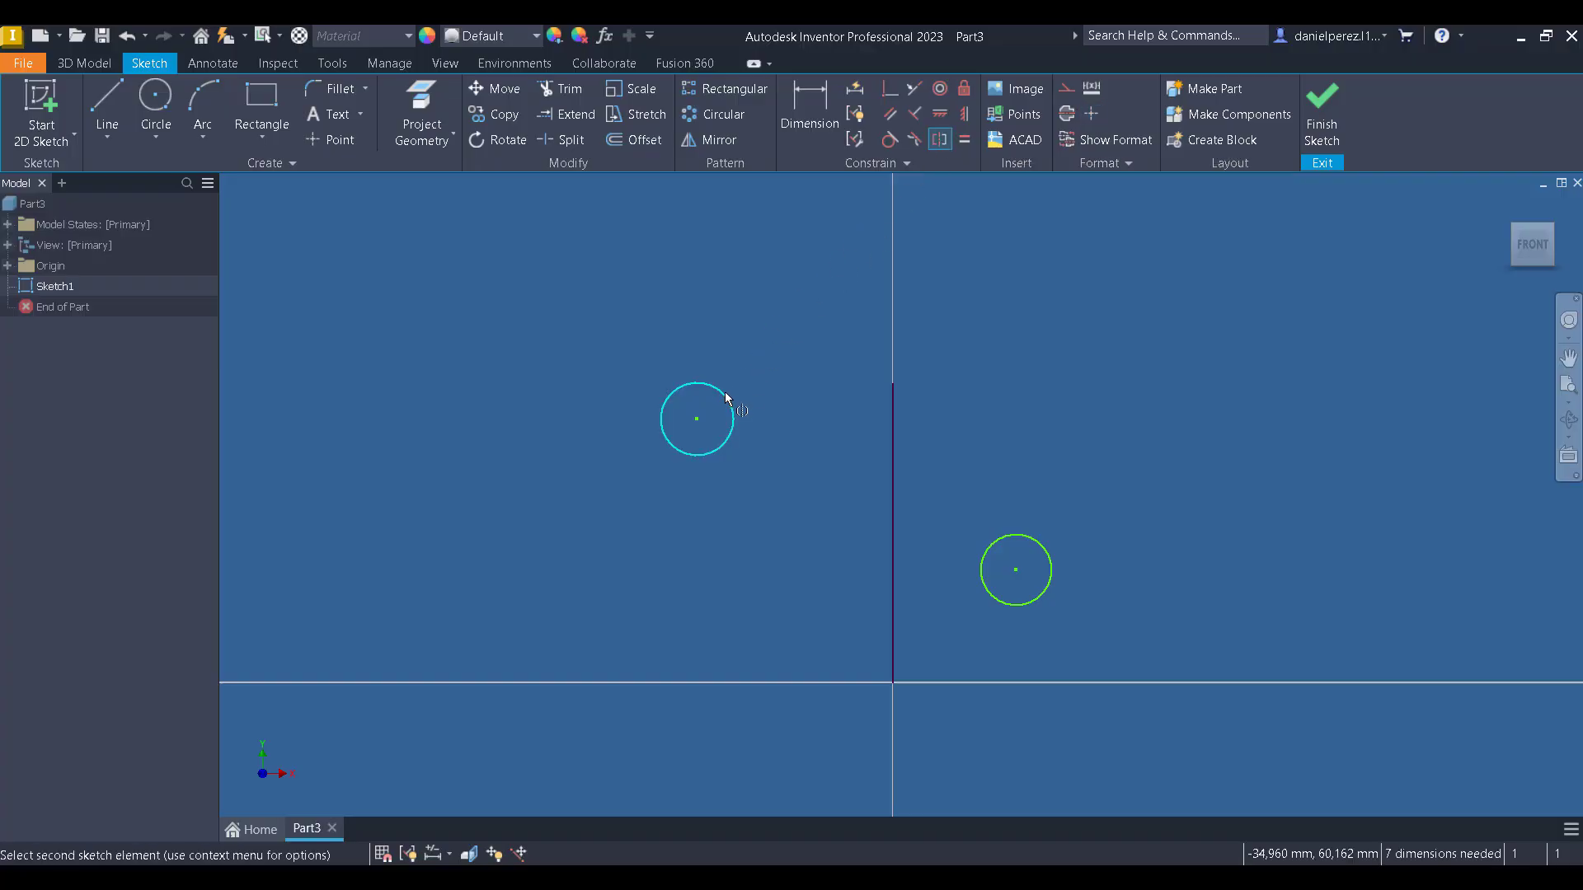
left_click(1043, 550)
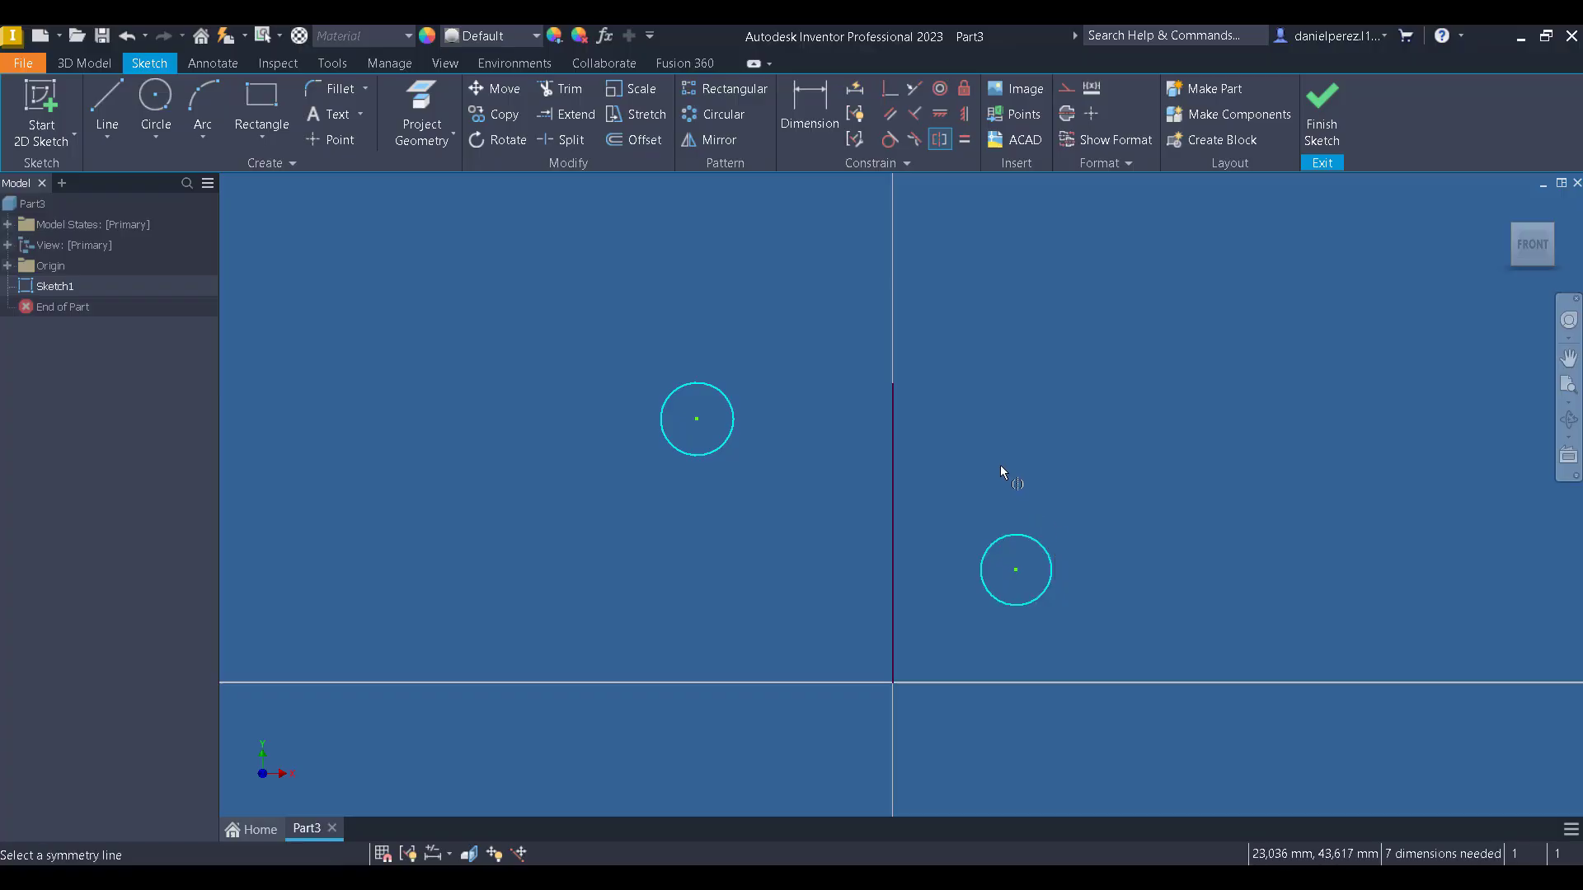
left_click(893, 435)
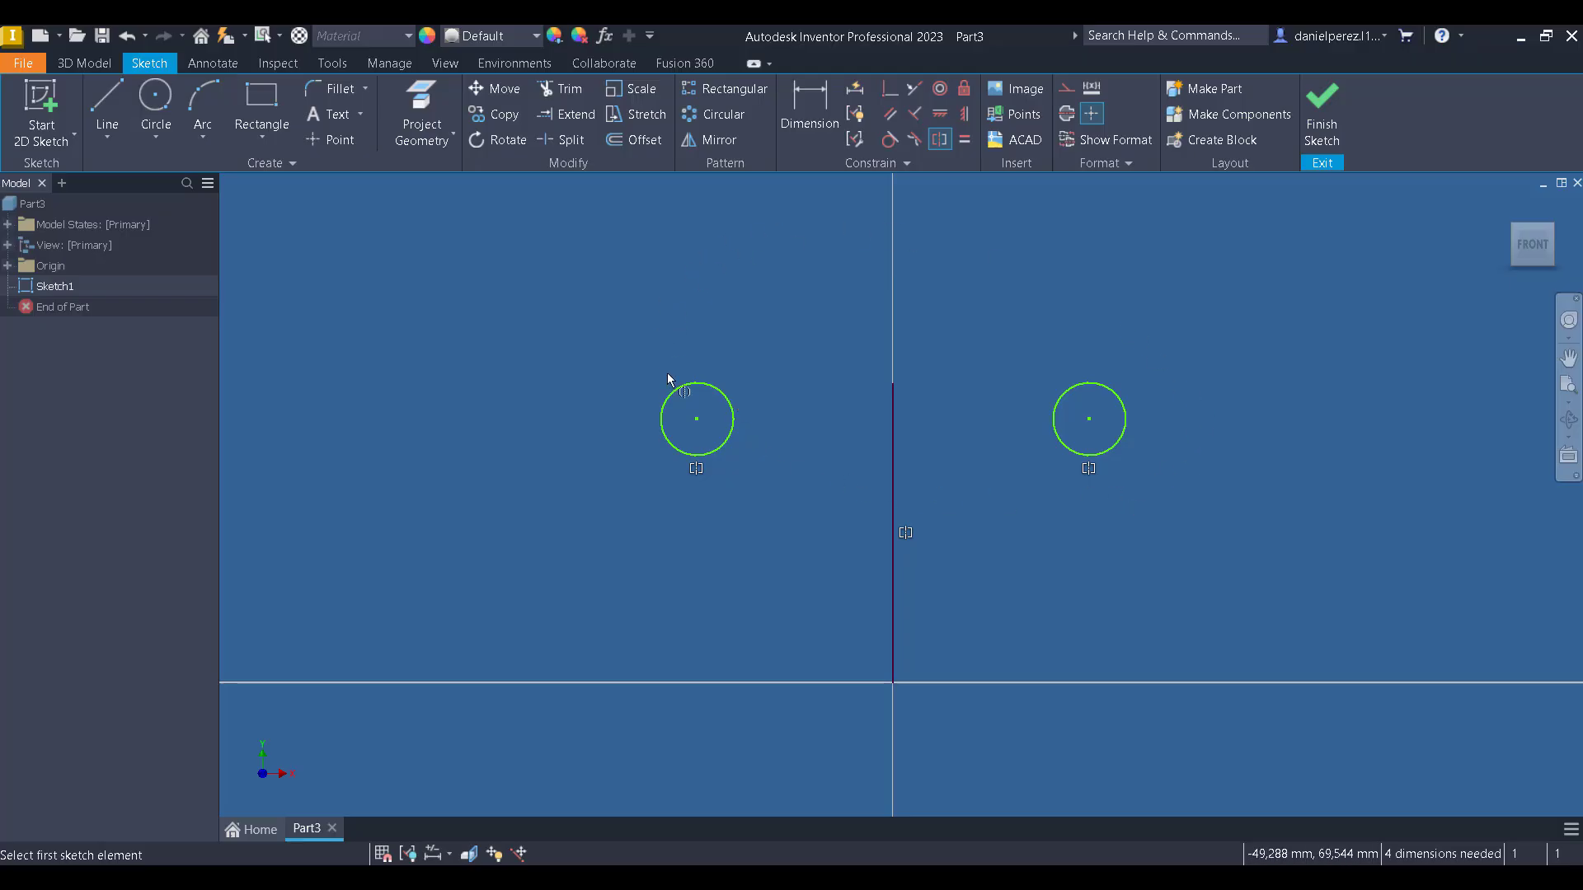
key("Escape")
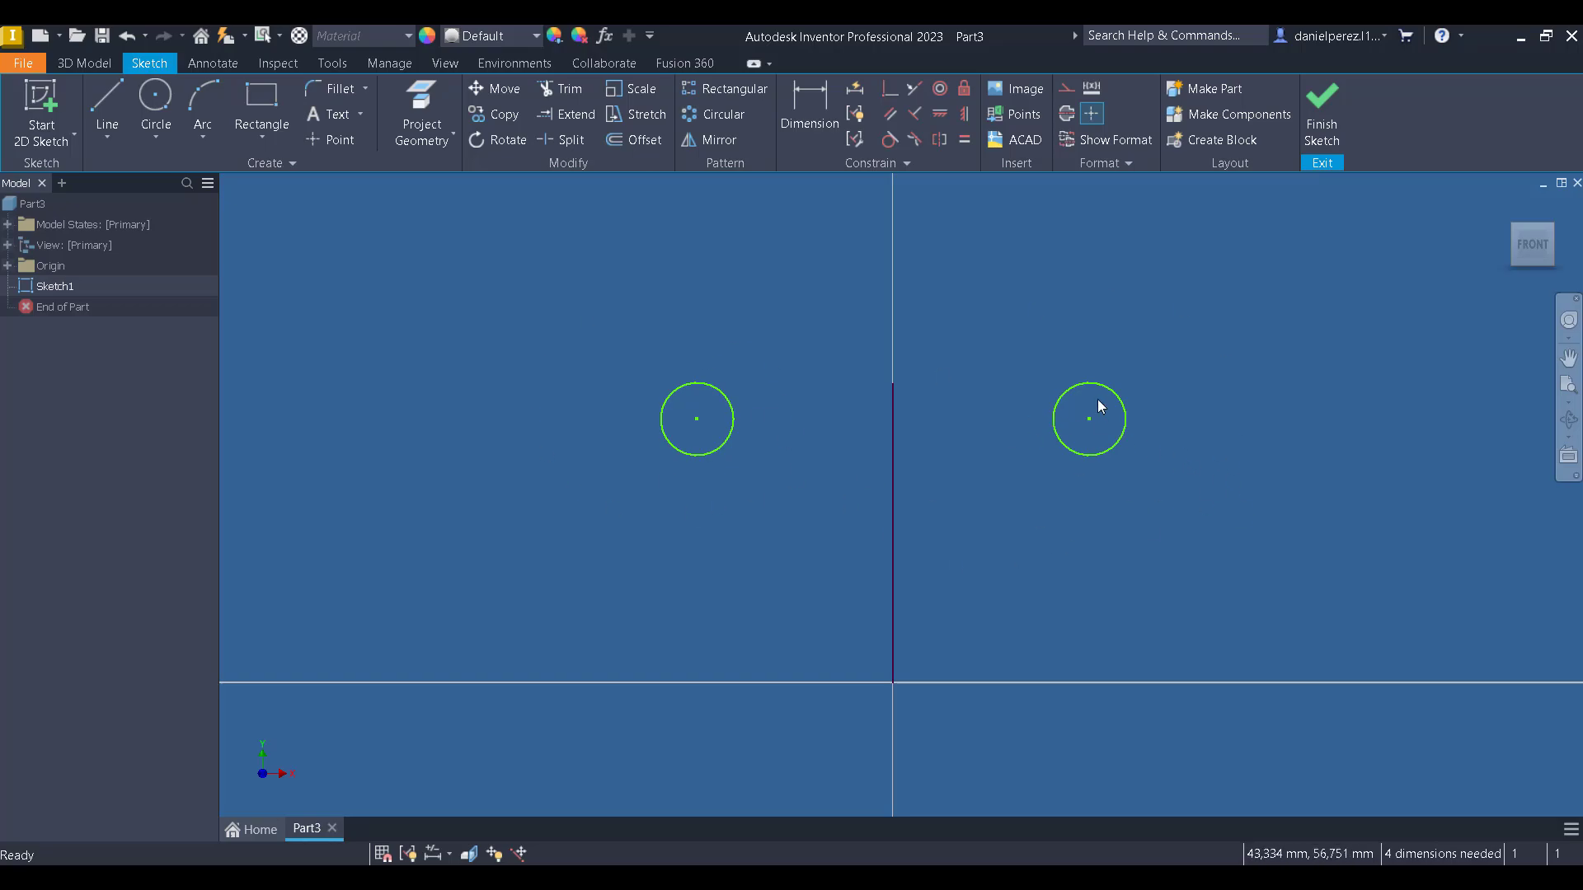
mouse_move(1092, 428)
left_mouse_down()
mouse_move(1008, 440)
mouse_move(1040, 601)
mouse_move(1202, 265)
mouse_move(1130, 587)
mouse_move(964, 420)
mouse_move(1003, 392)
mouse_move(1086, 428)
left_mouse_up()
Dimension the right circle's diameter as 20 mm.
left_click(812, 107)
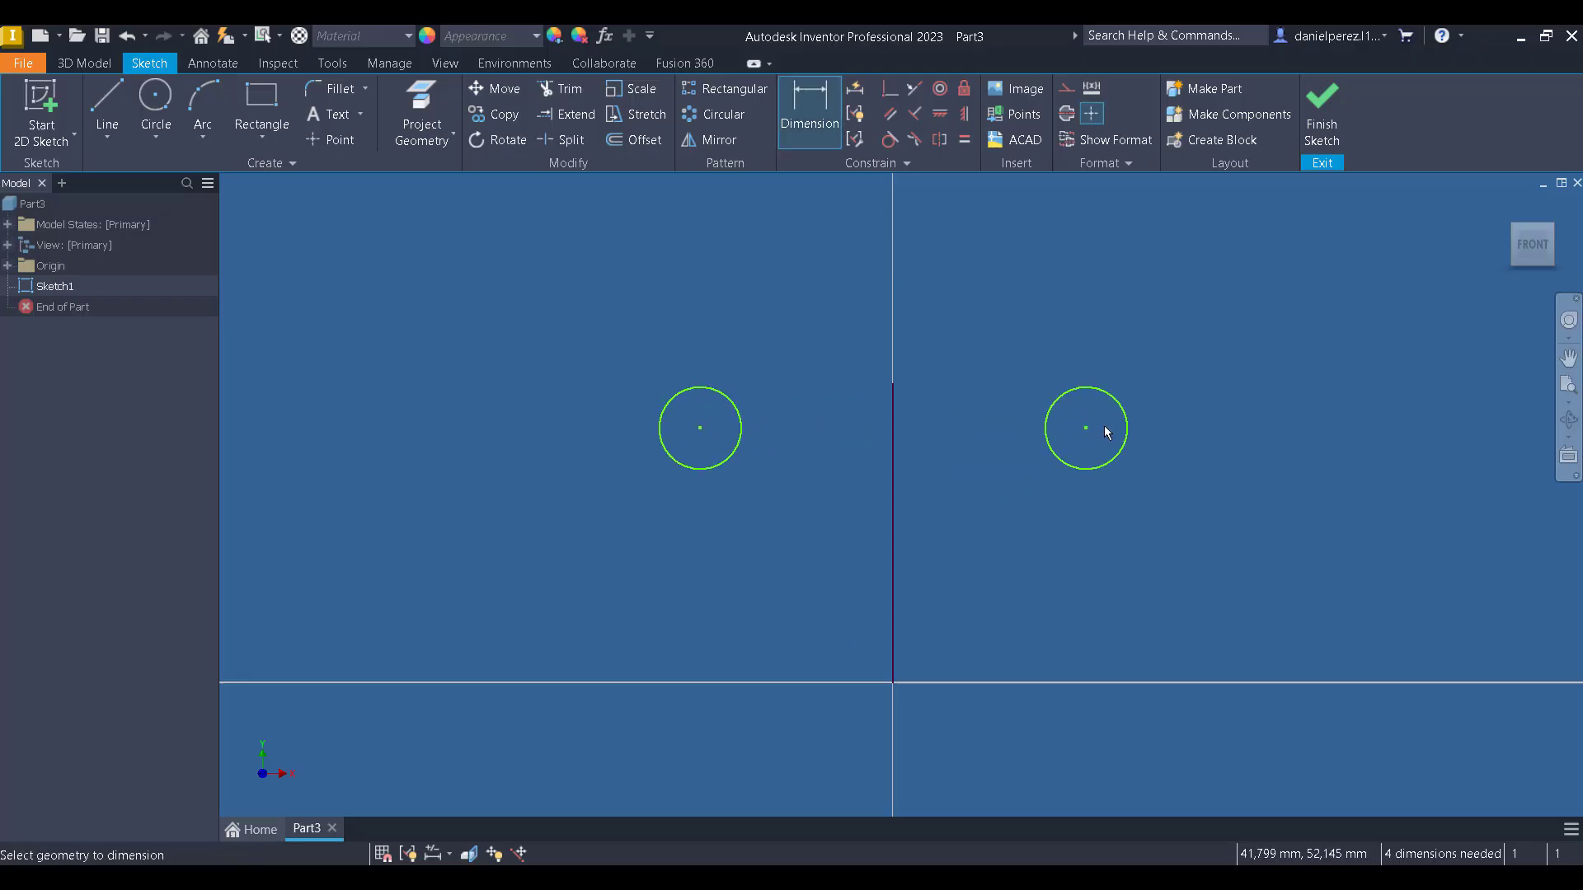
left_click(1124, 407)
left_click(1145, 358)
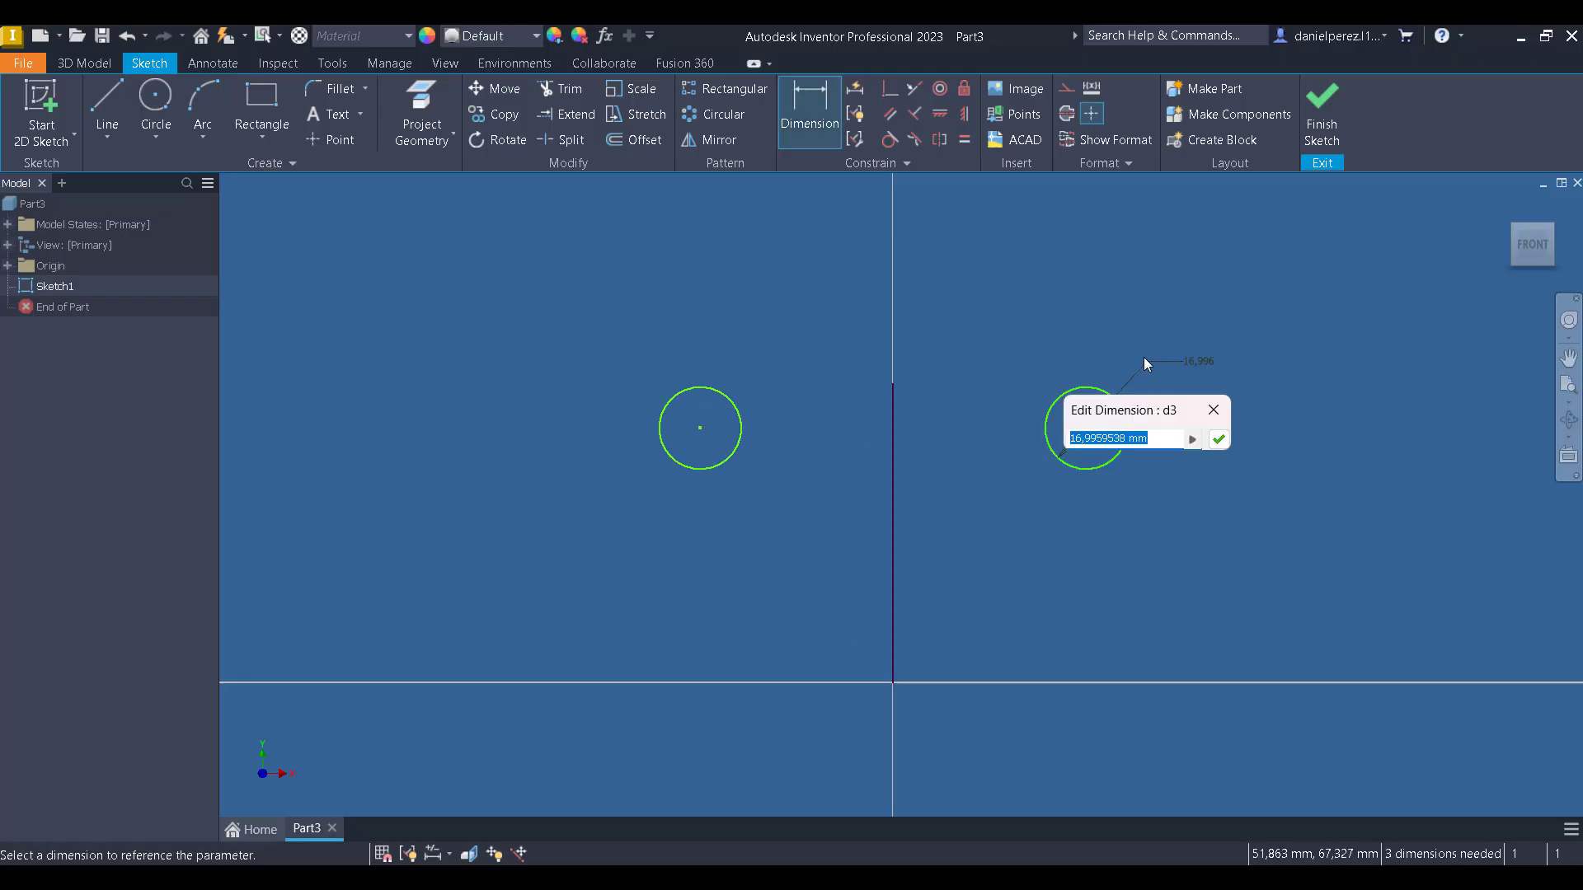
type("20")
key("Return")
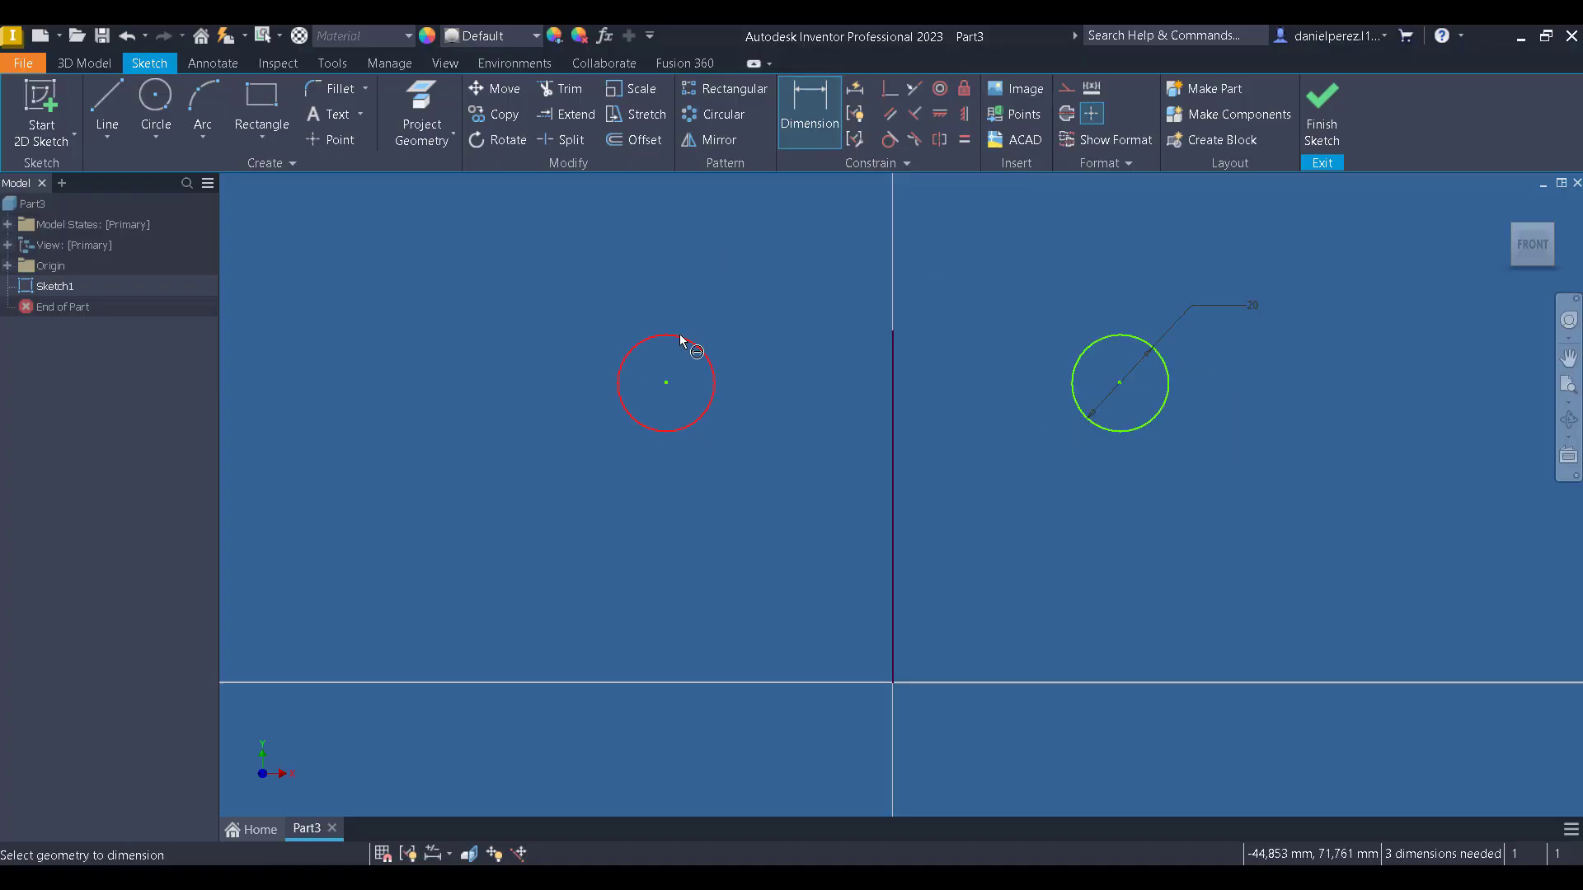
Check the left circle's diameter with a trial dimension without placing it.
left_click(681, 341)
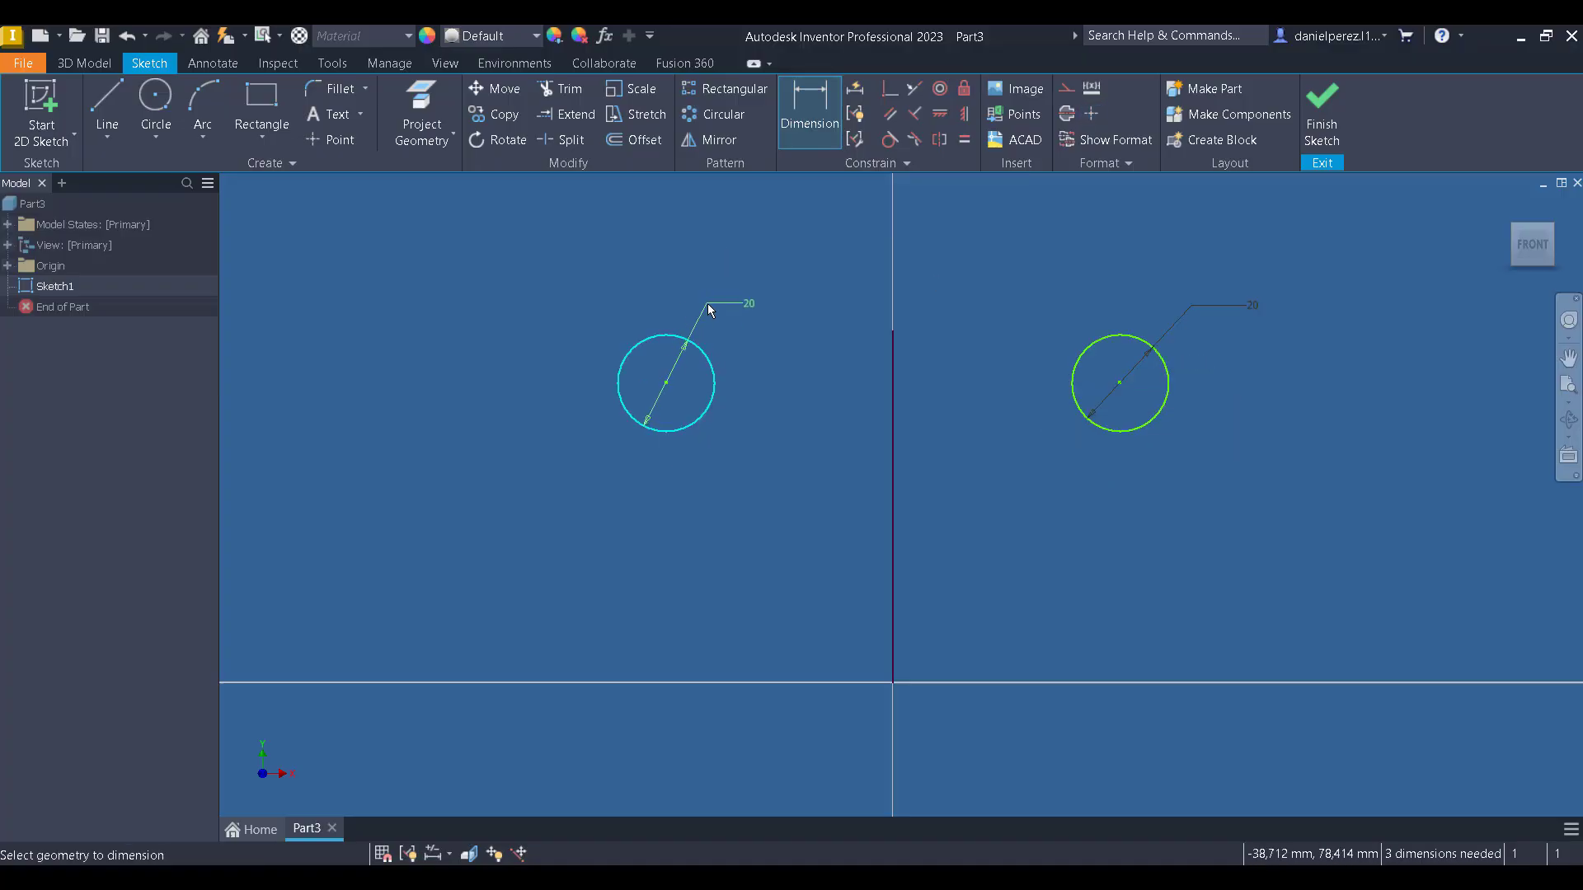
key("Escape")
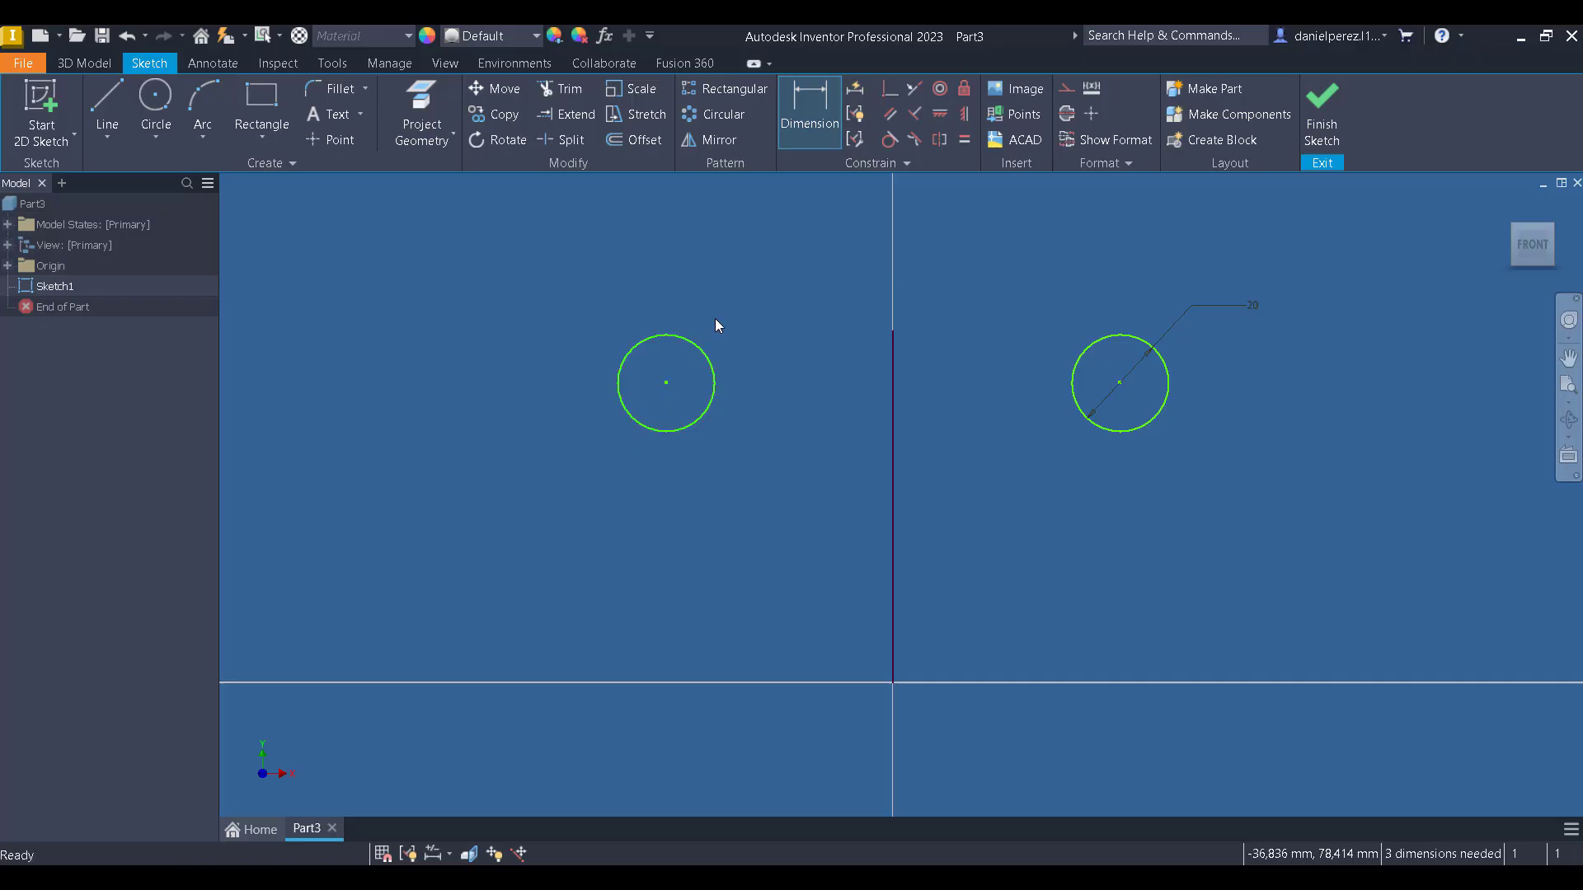
key("Escape")
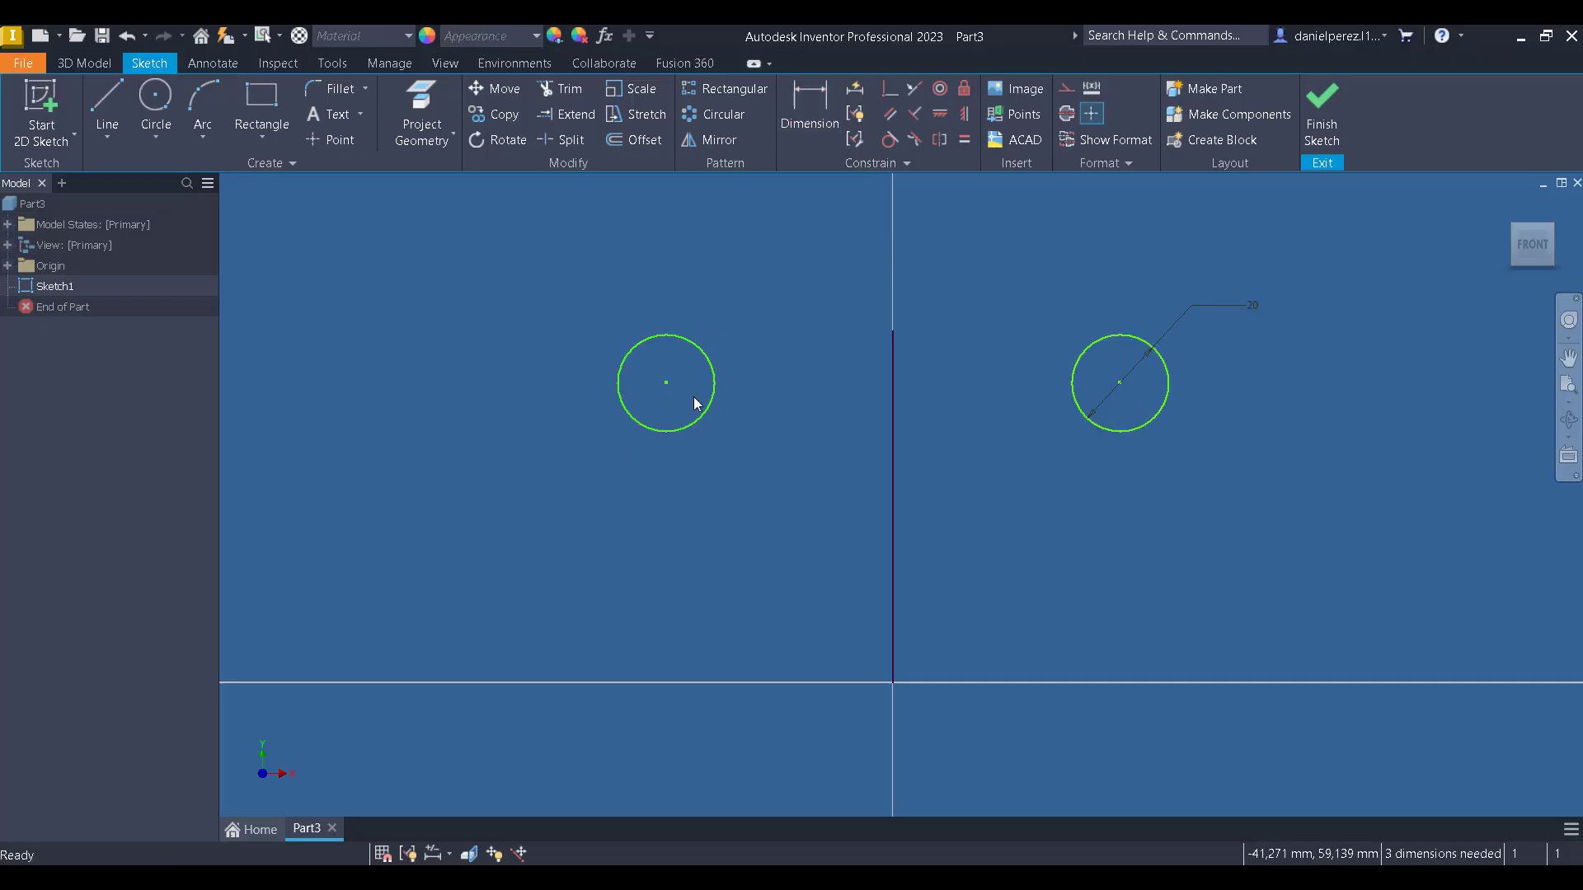
Dimension the horizontal distance from the origin to the right circle's center as 50 mm.
left_click(825, 116)
left_click(893, 684)
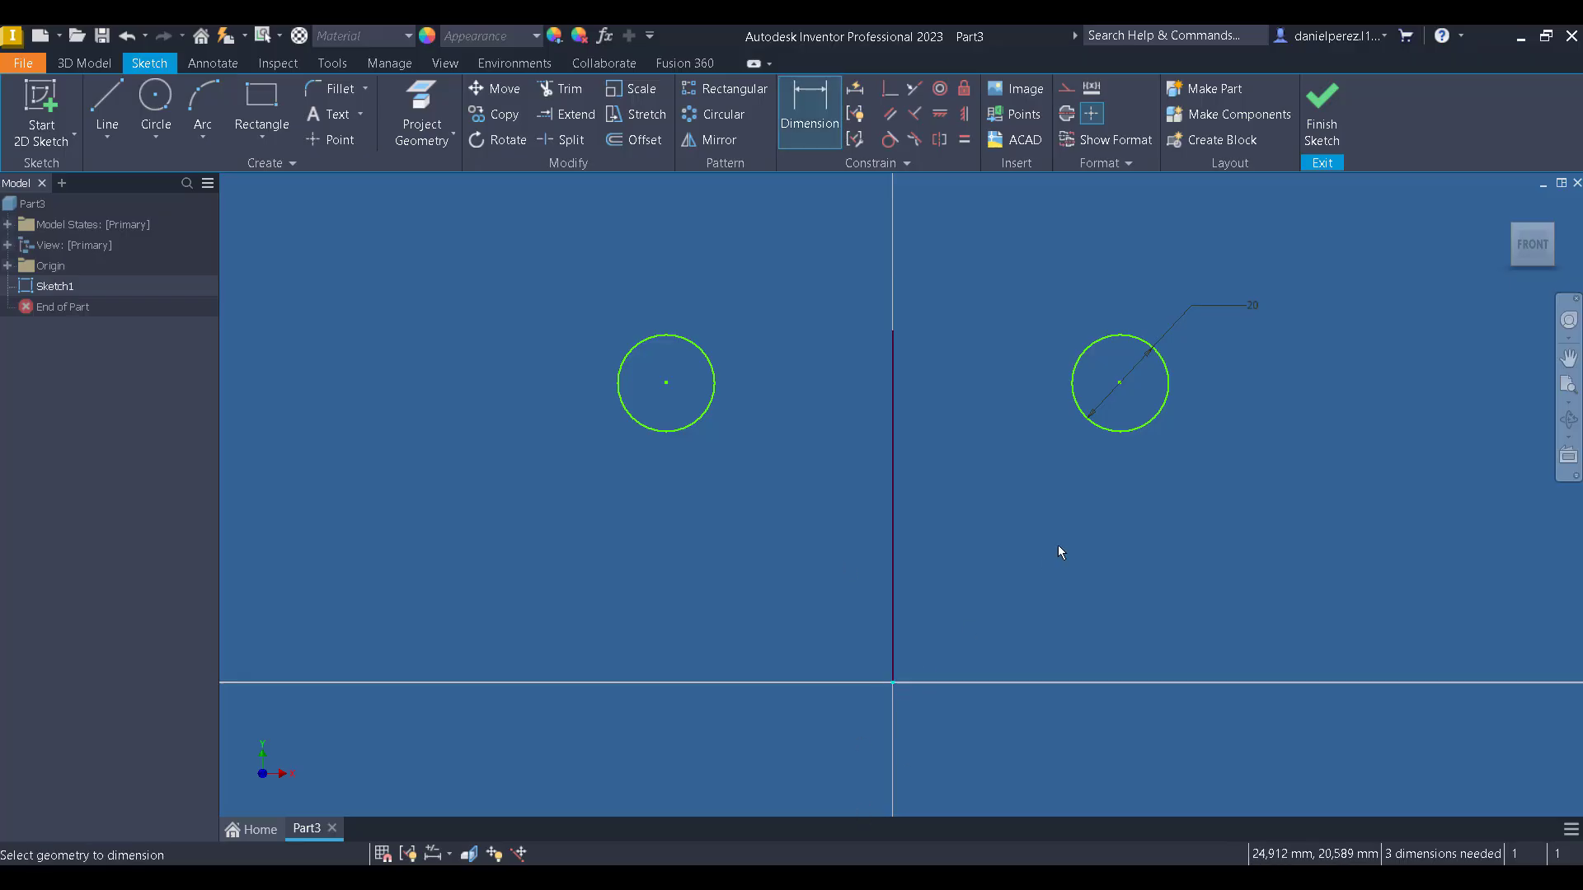
left_click(1120, 383)
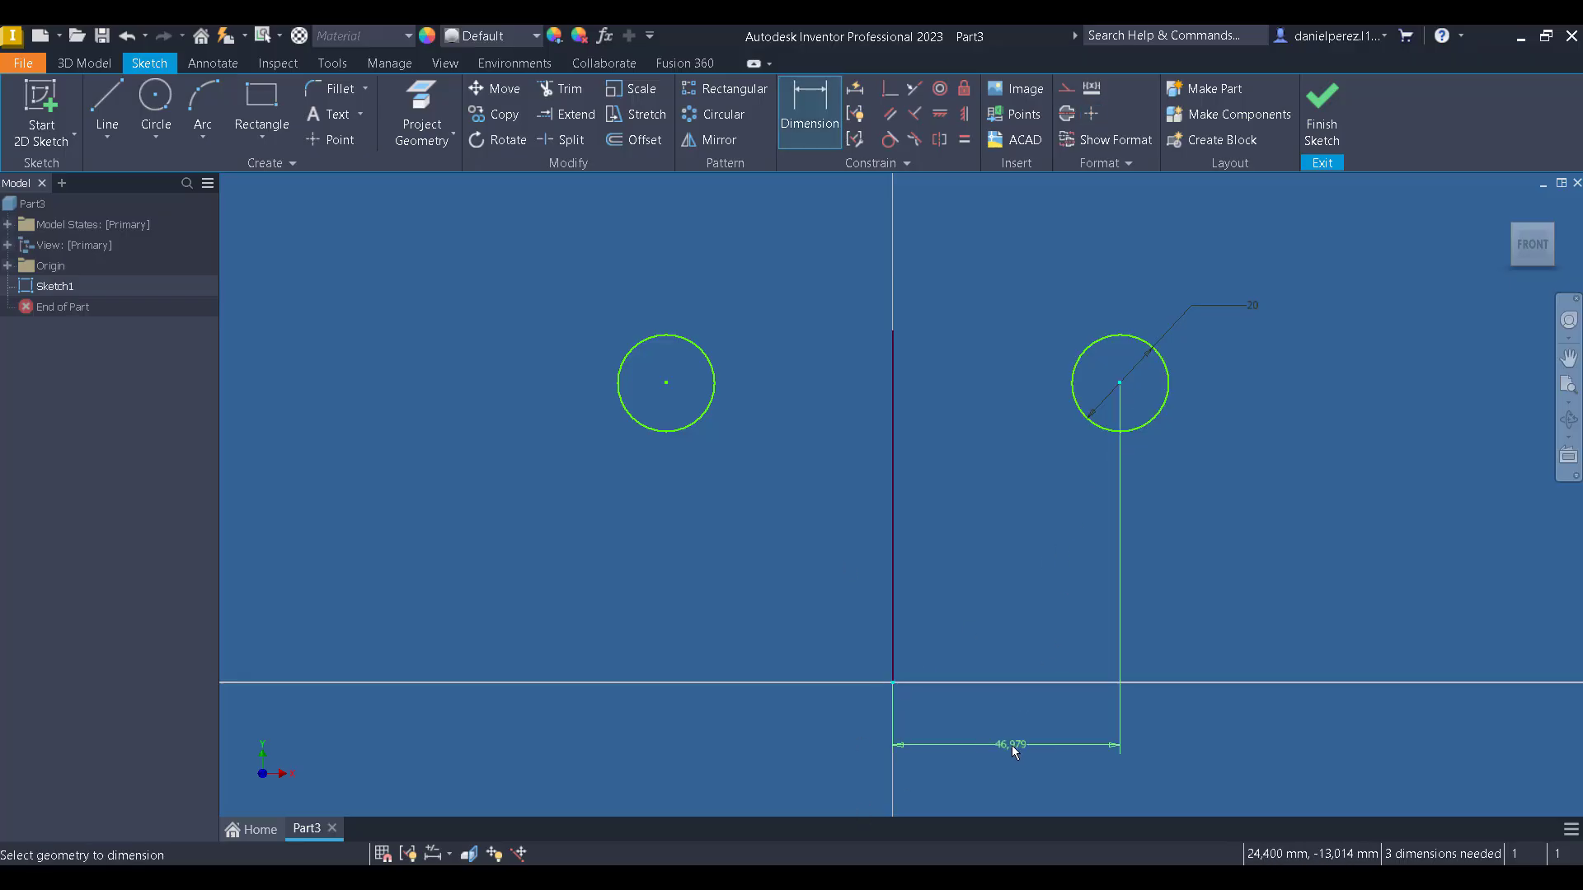
left_click(1019, 748)
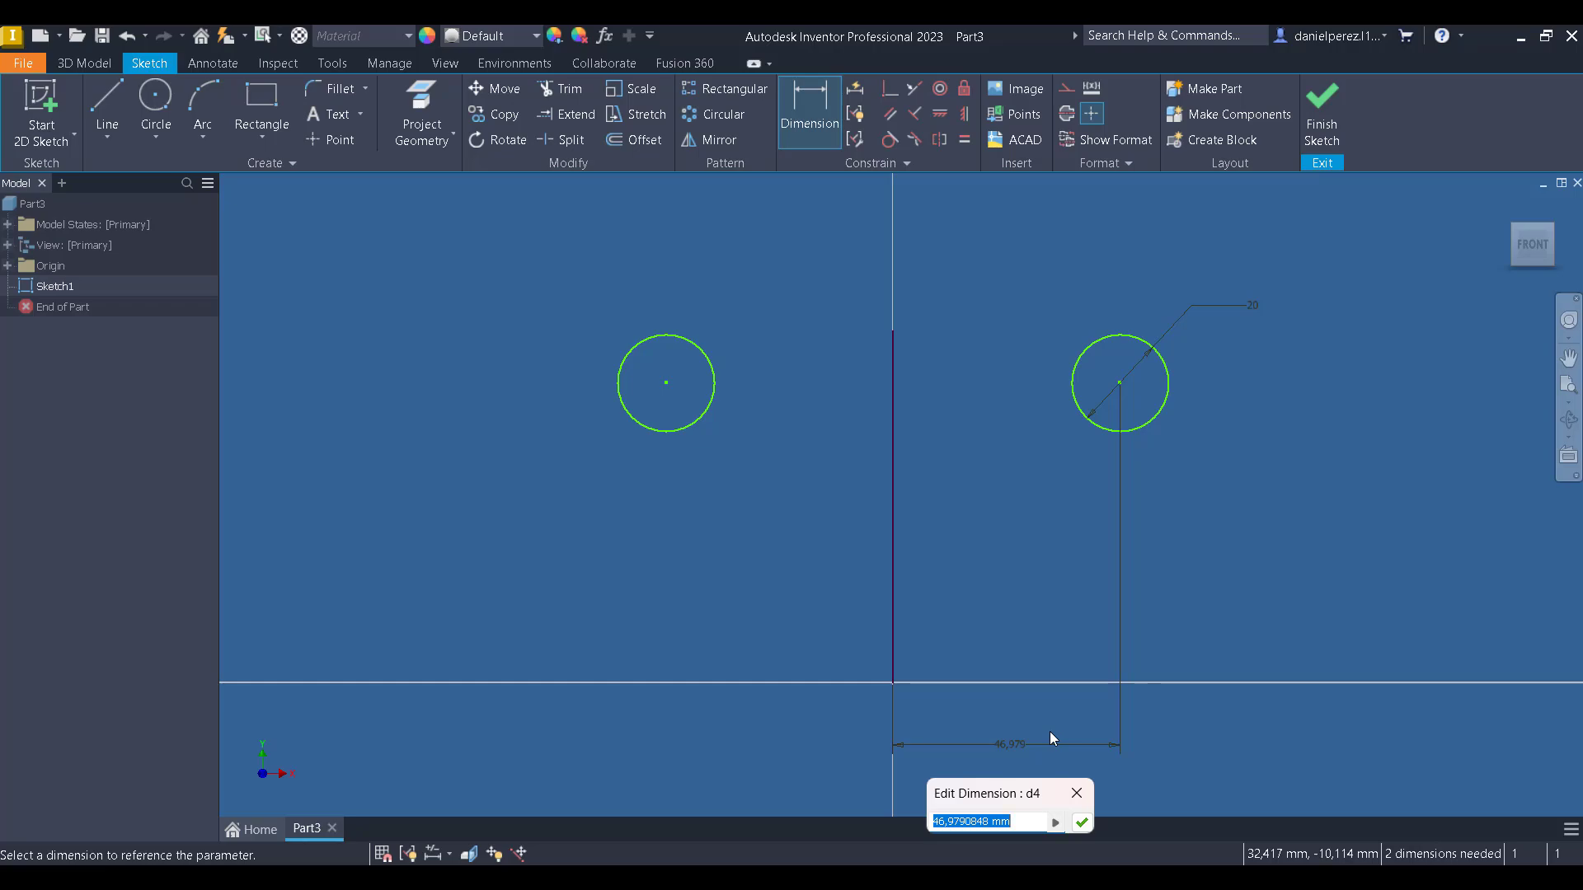
type("50")
key("Return")
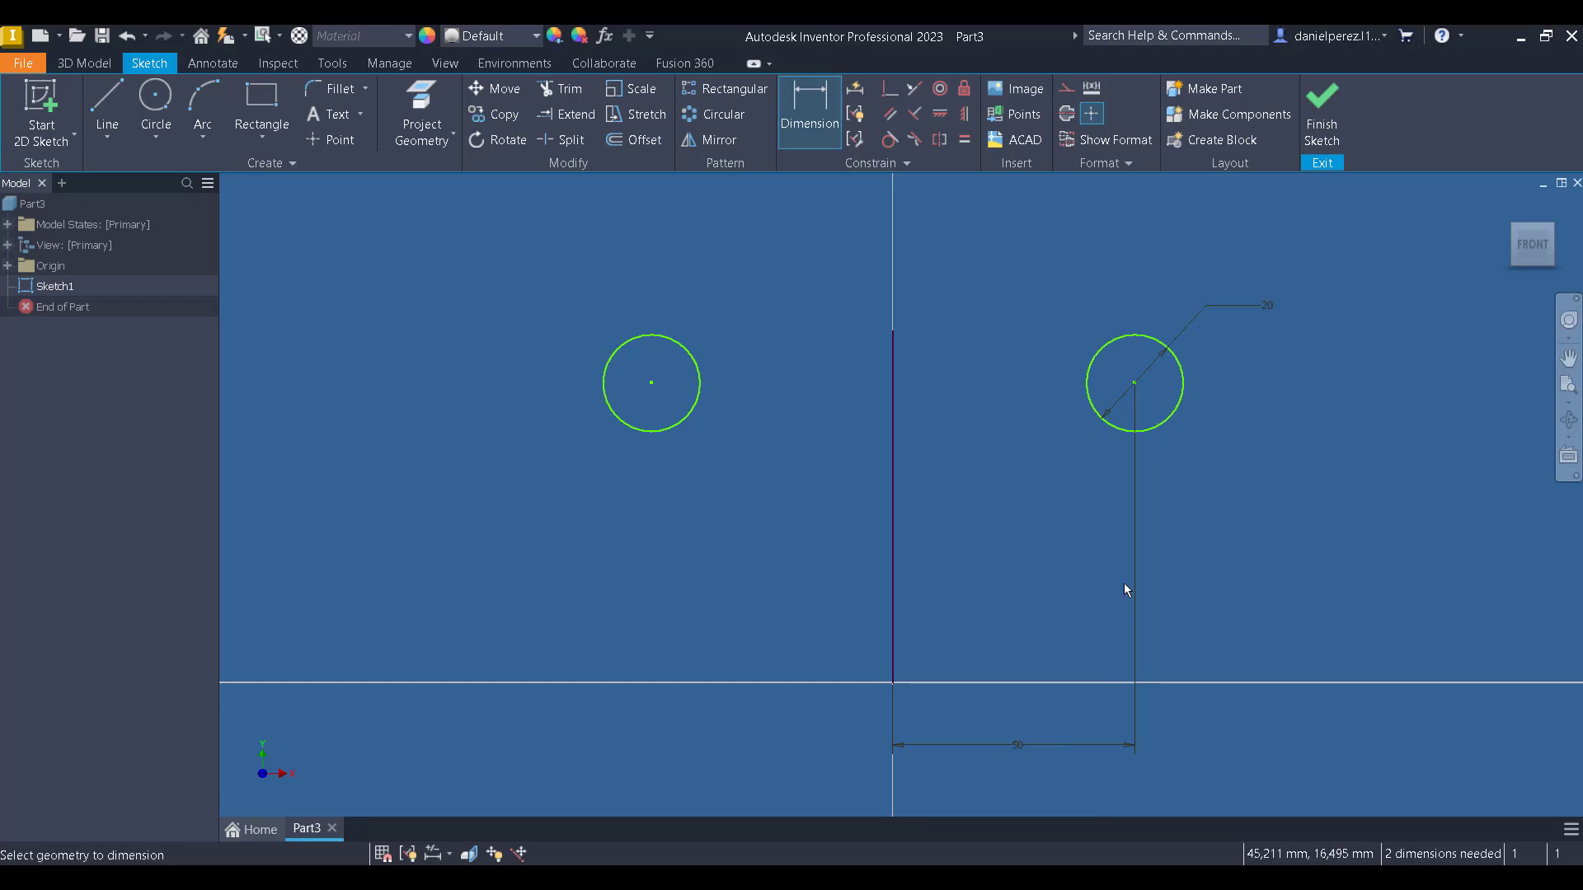
Dimension the vertical distance from the origin to the right circle's center as 60 mm.
left_click(1166, 413)
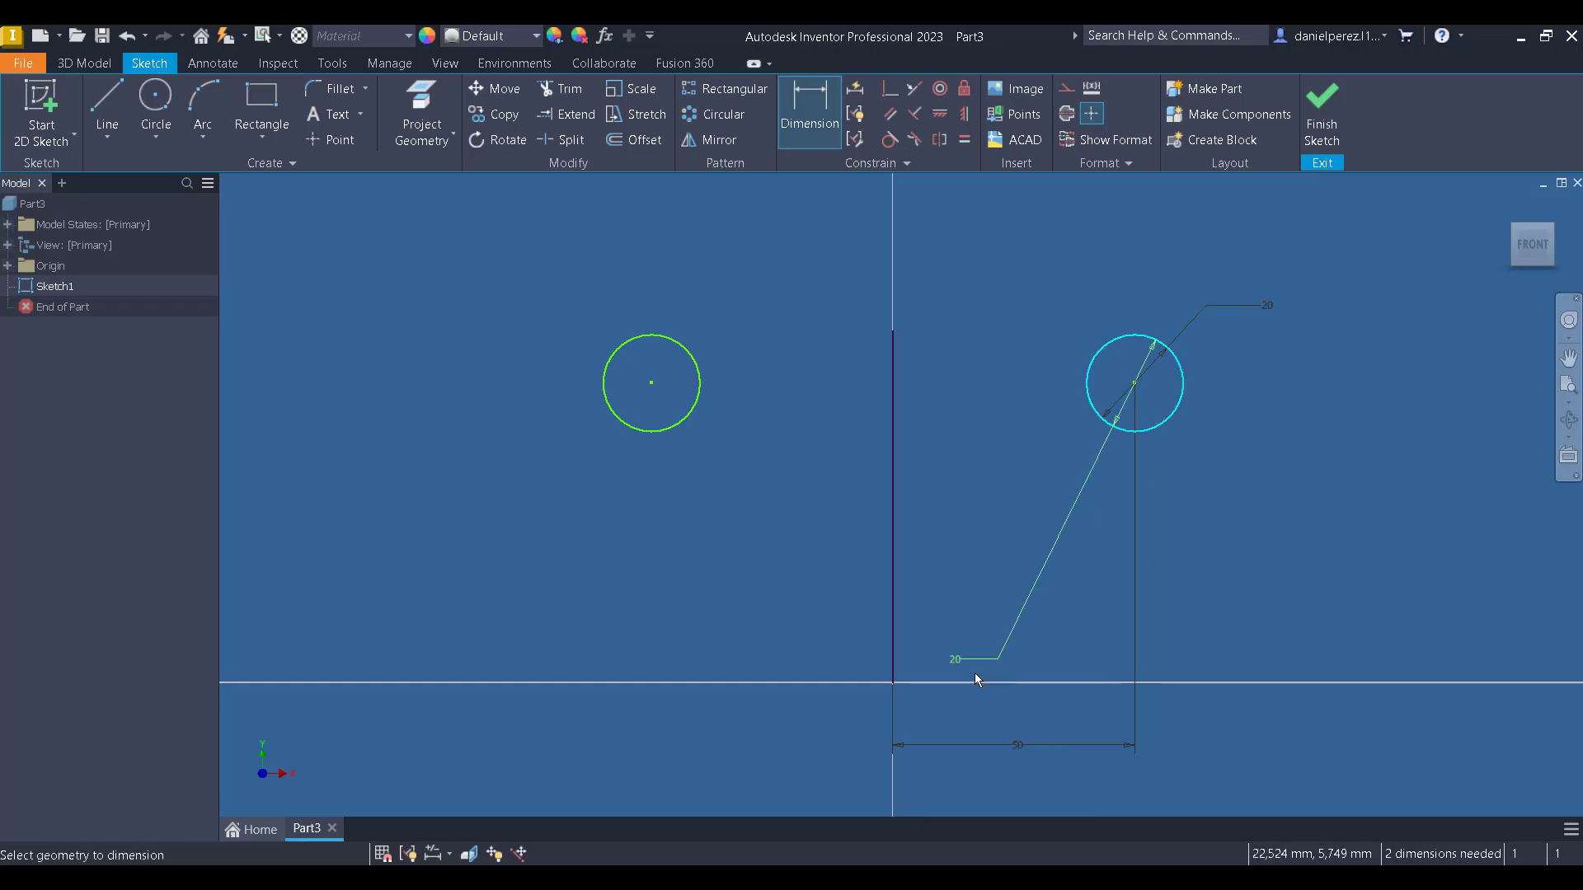
left_click(892, 684)
left_click(1262, 533)
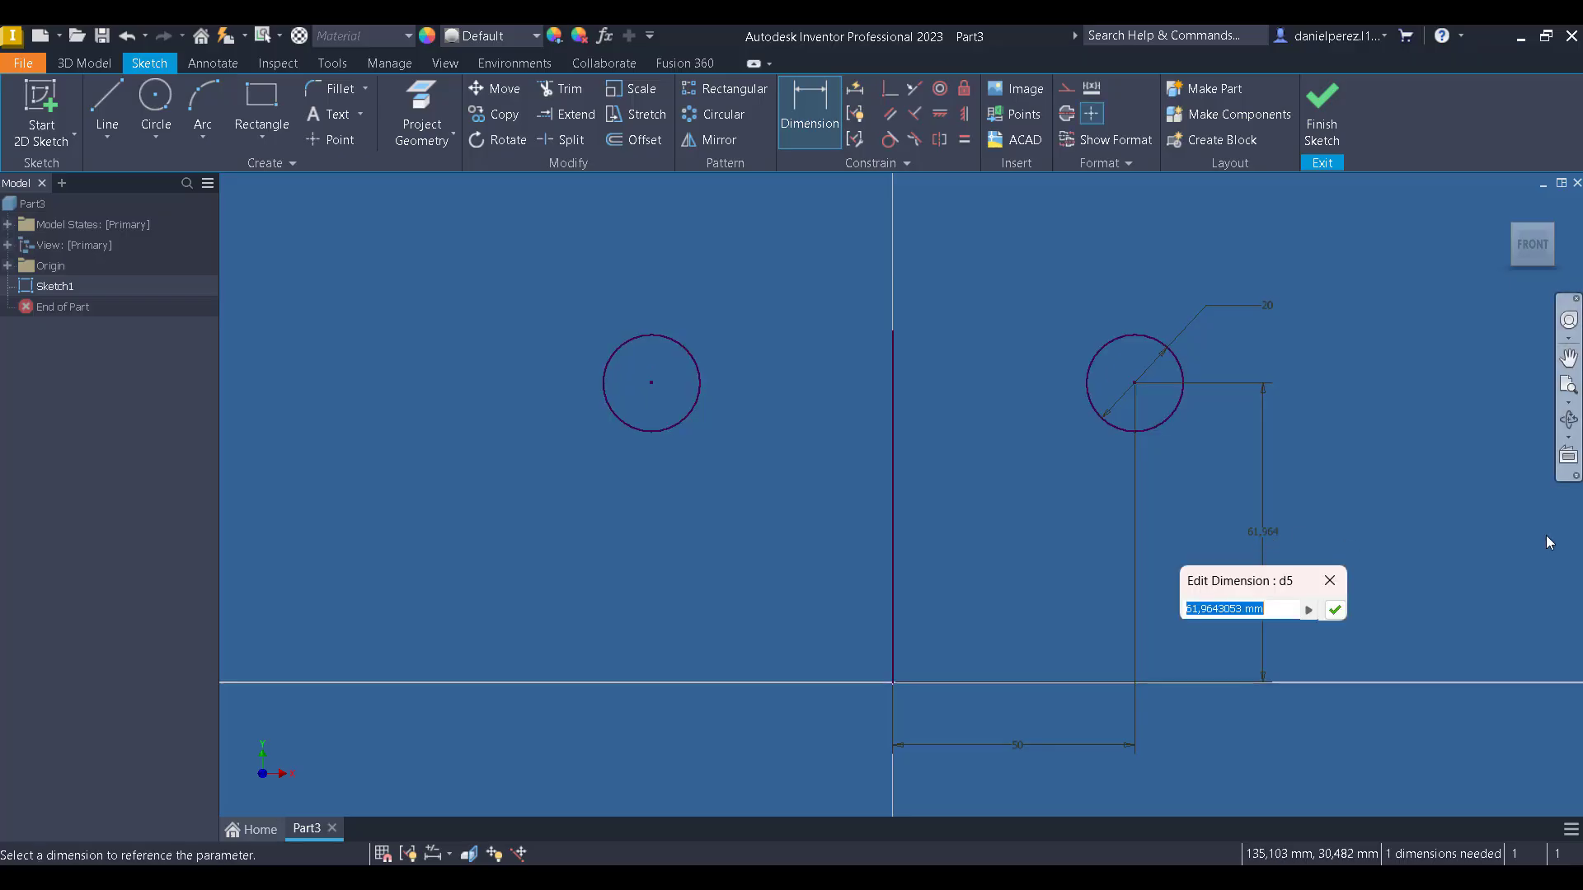
type("60")
key("Return")
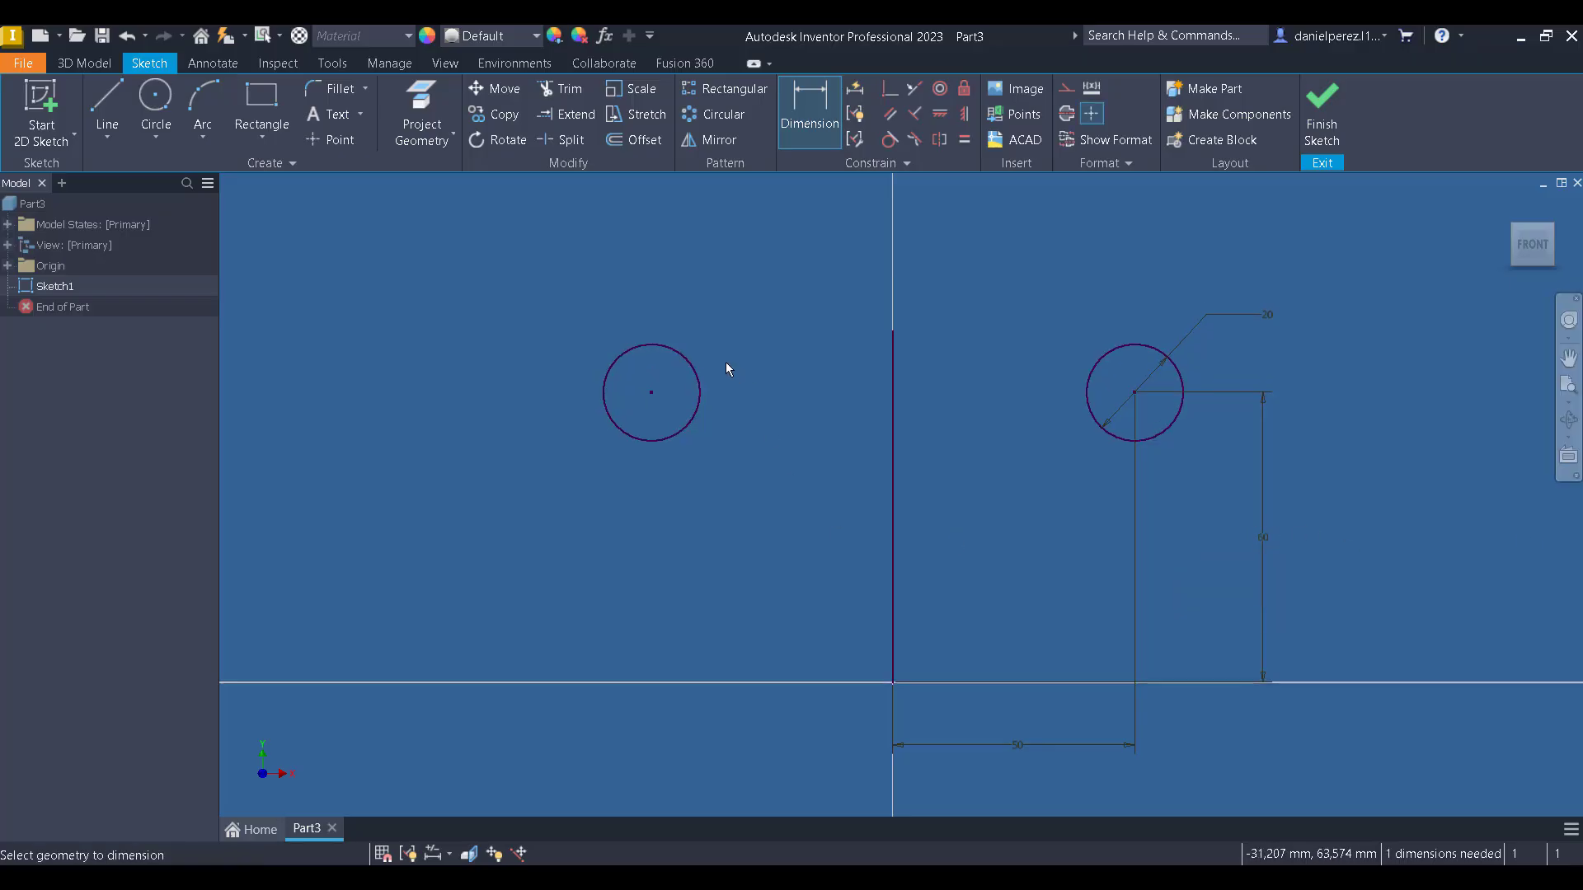
Check the vertical distance from the origin to the left circle's center with a trial dimension without placing it.
left_click(653, 394)
left_click(892, 684)
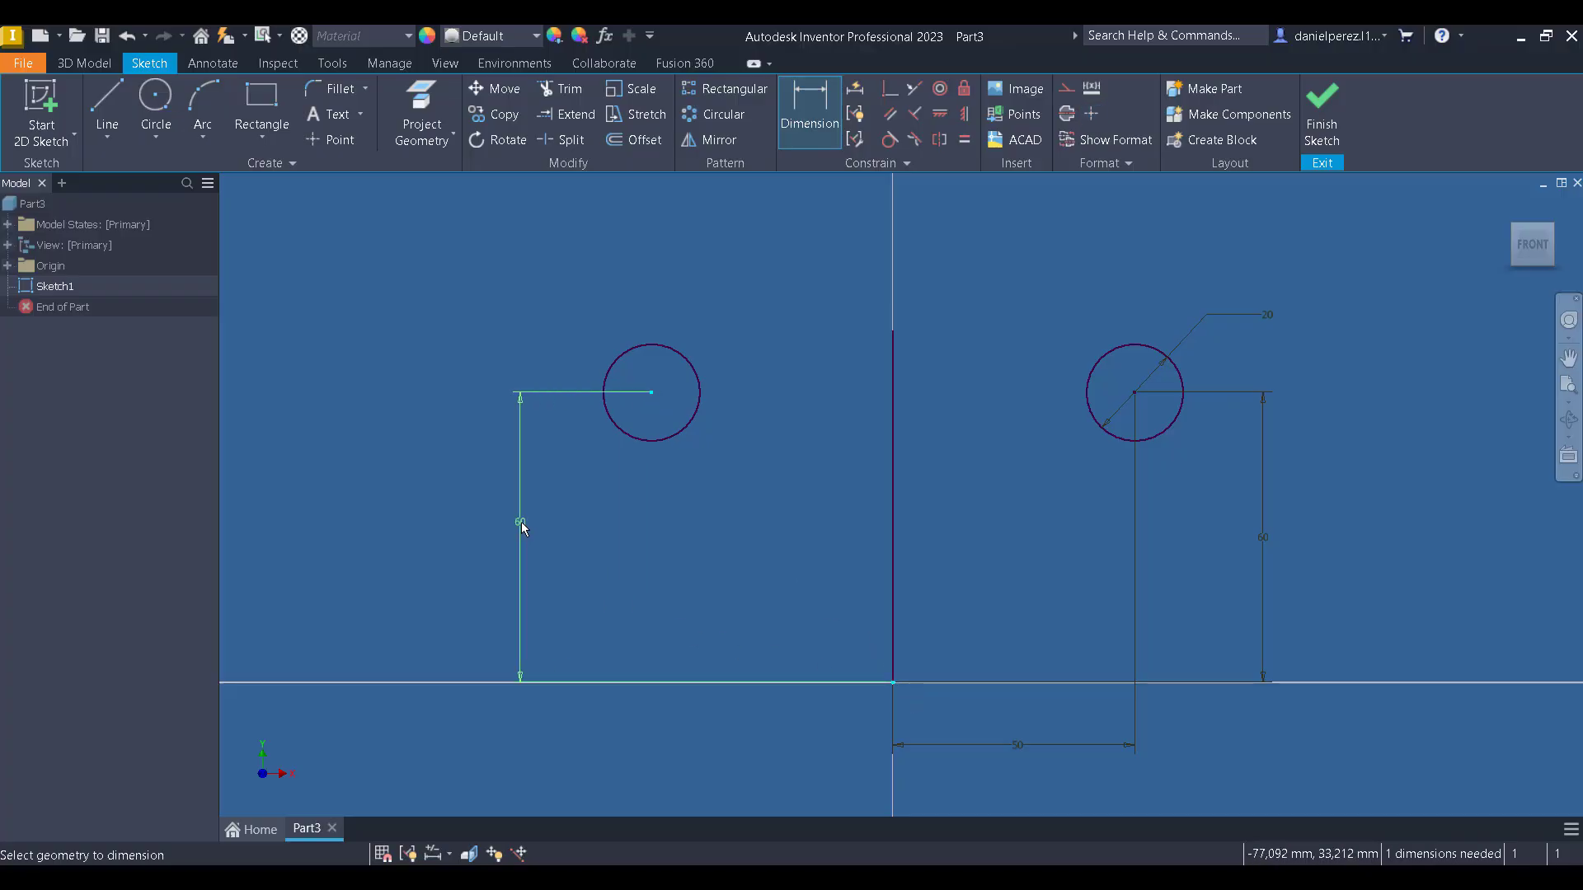
key("Escape")
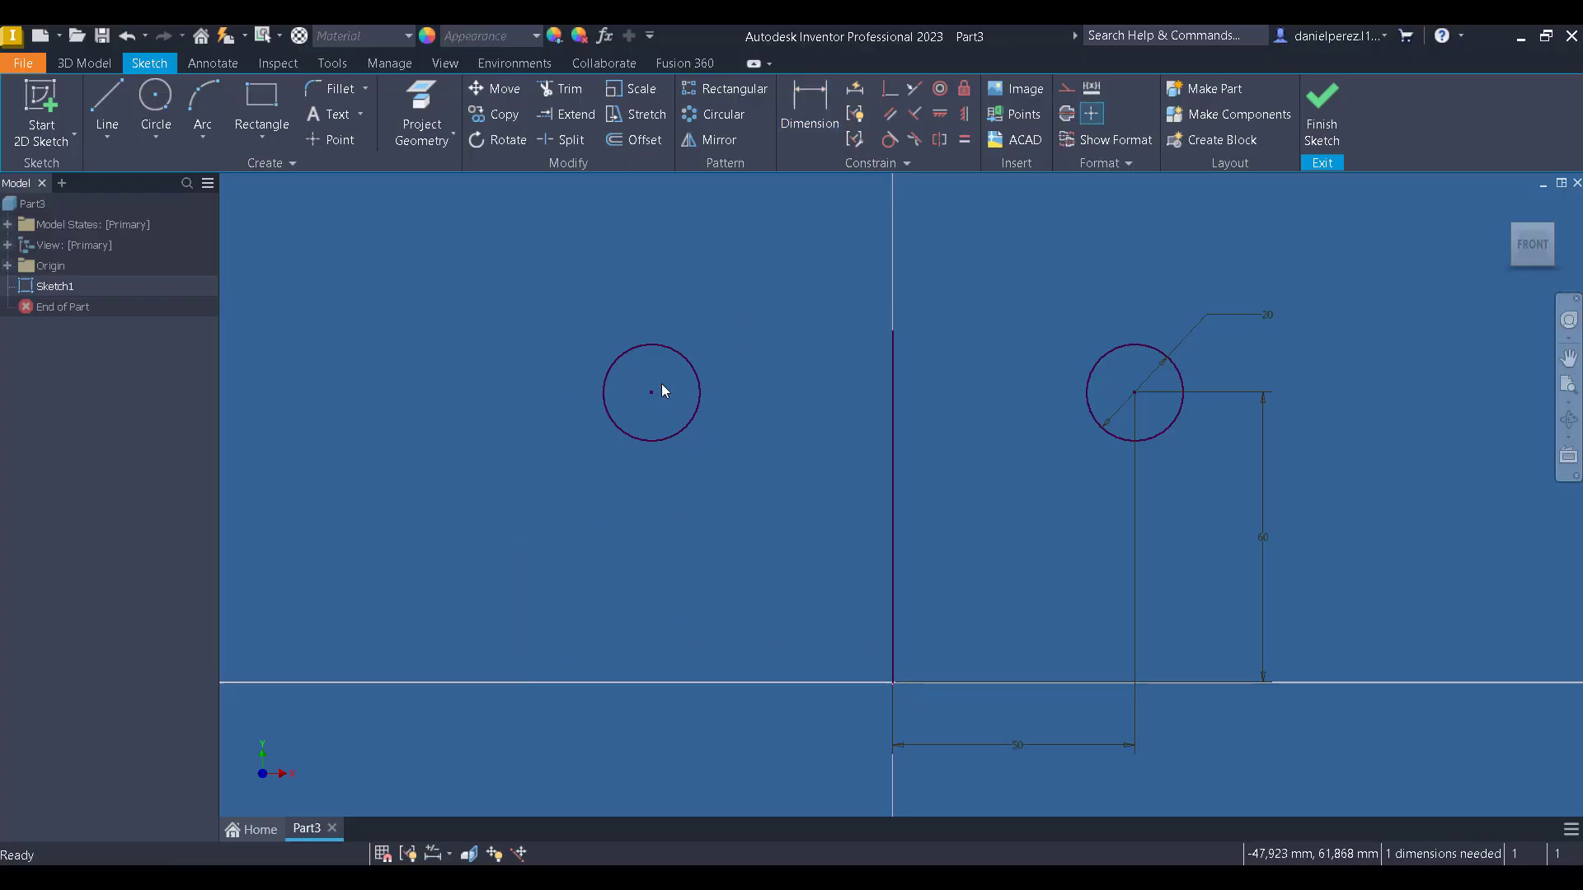
Check the left circle center's horizontal distance from the vertical centerline and the circle's diameter with unplaced trial dimensions.
left_click(810, 109)
left_click(652, 392)
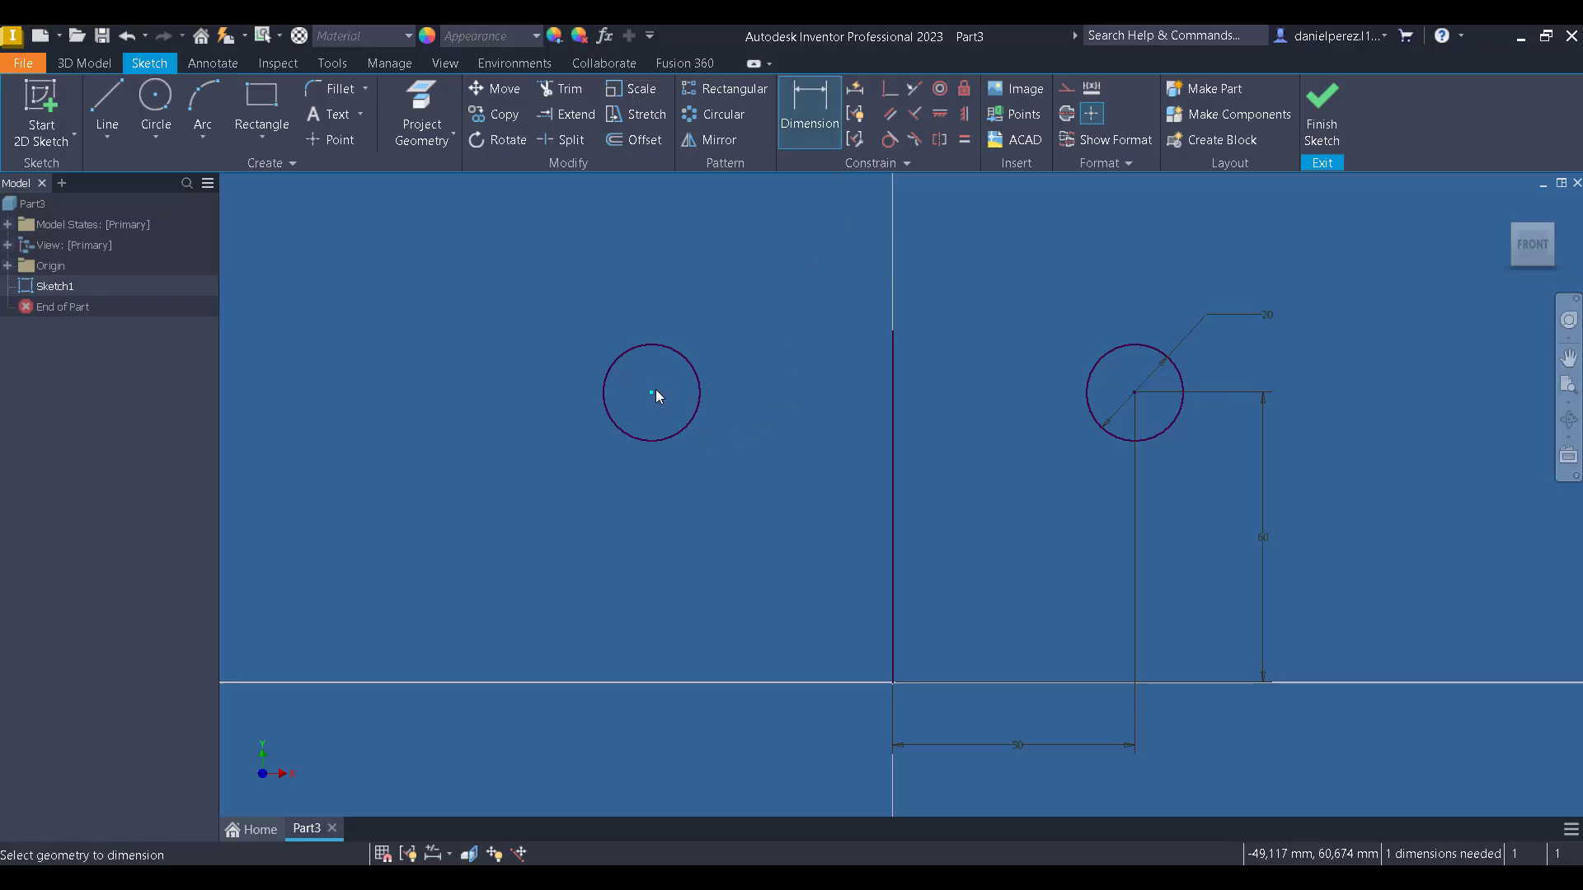
left_click(893, 668)
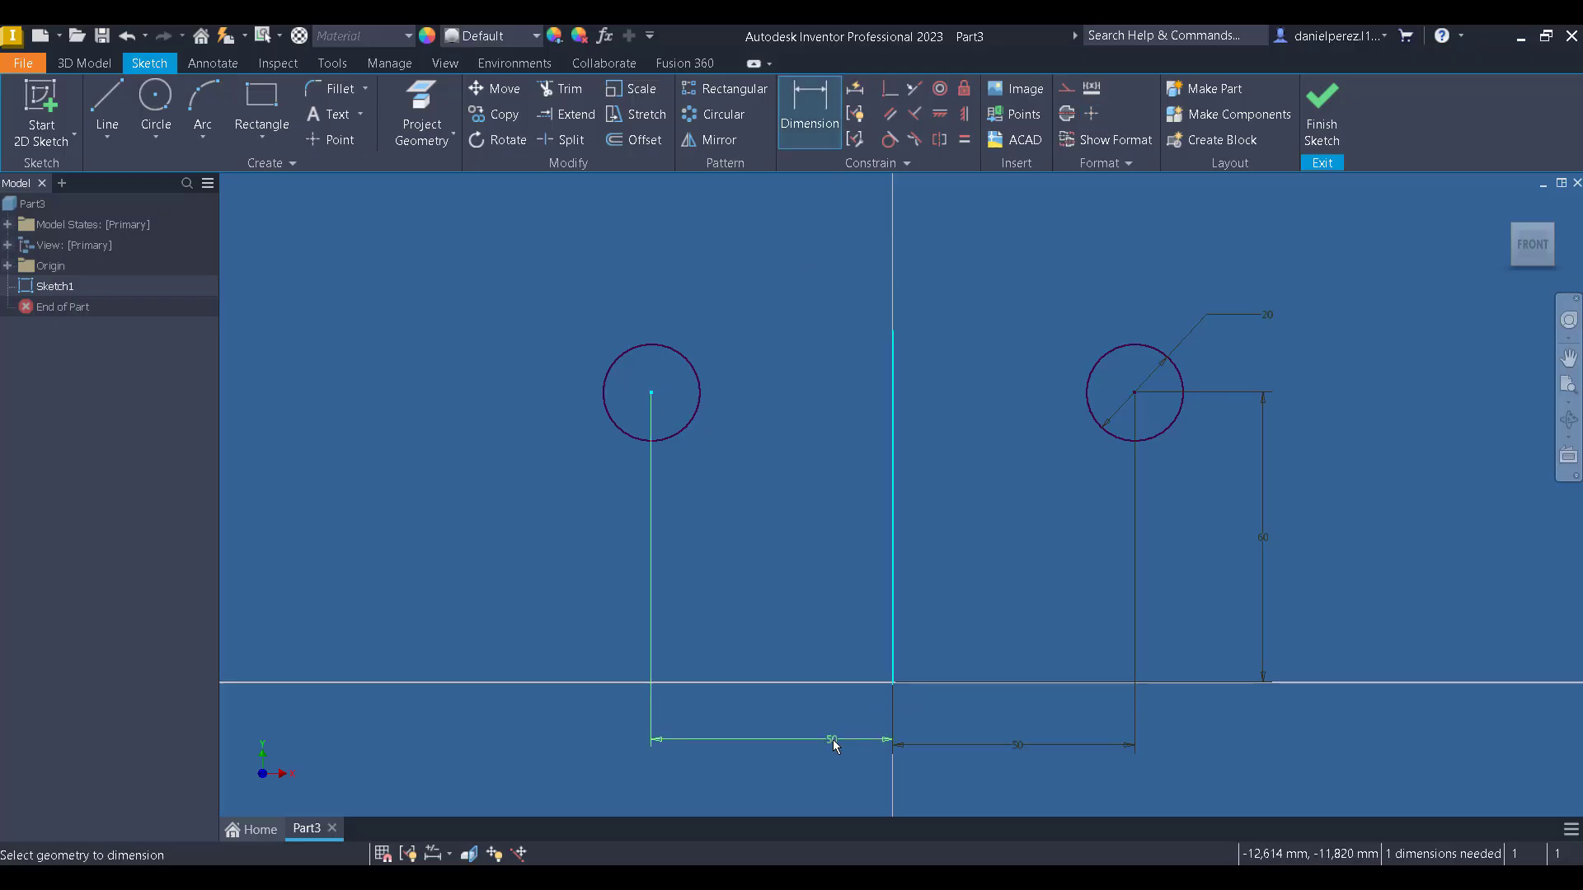
key("Escape")
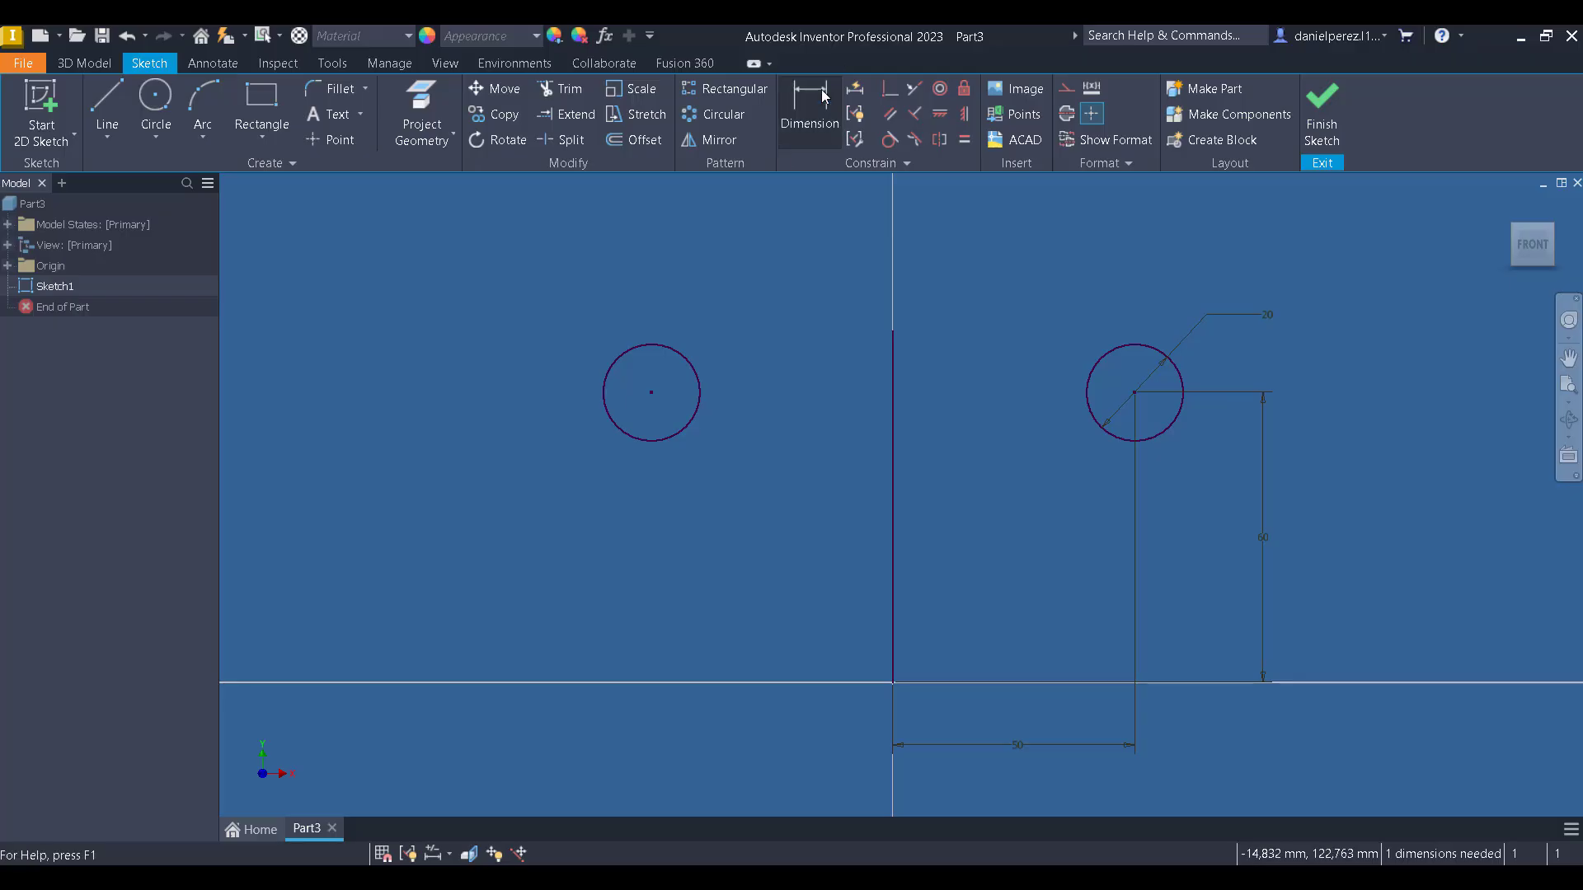
left_click(668, 346)
key("Escape")
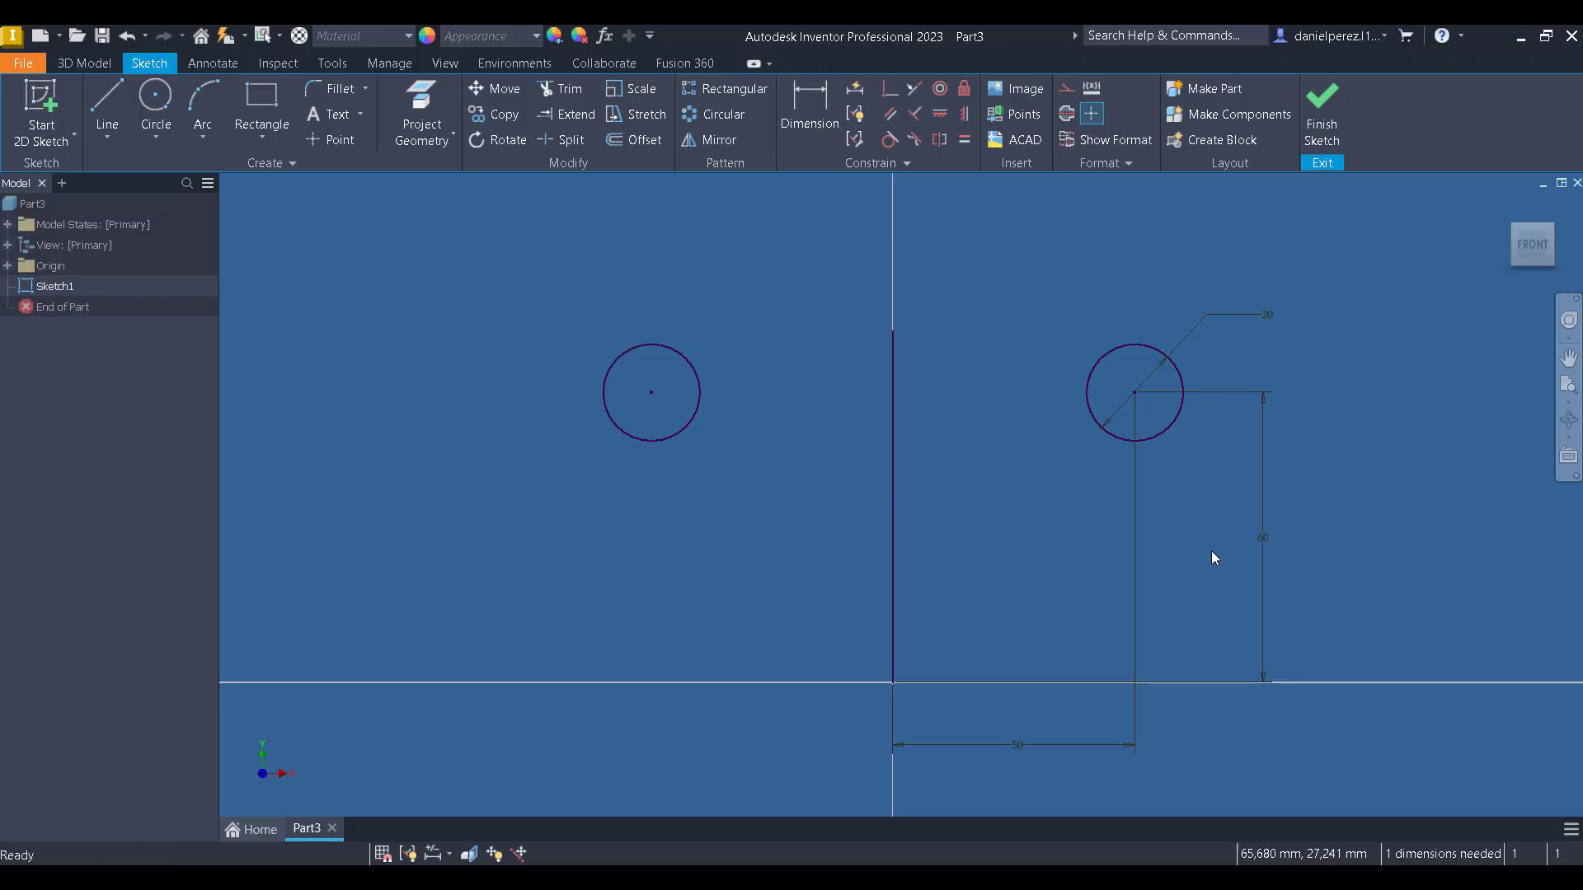
Delete all sketch geometry and draw a circle left of the vertical axis and a larger one right of it.
mouse_move(1316, 504)
left_mouse_down()
mouse_move(975, 422)
mouse_move(439, 248)
left_mouse_up()
key("Delete")
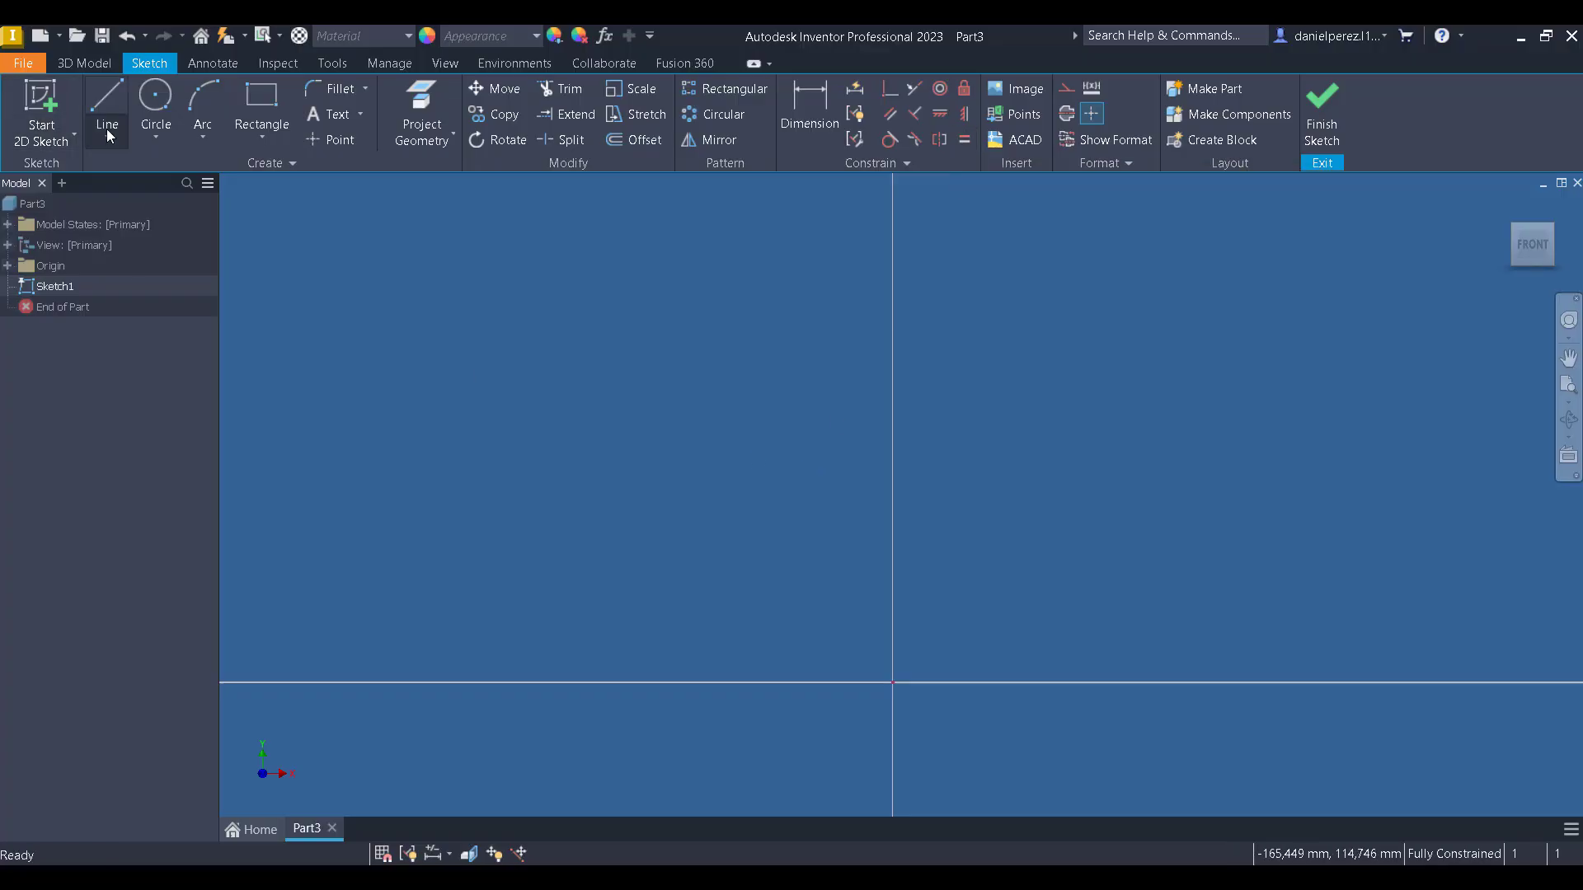
left_click(162, 94)
left_click(685, 505)
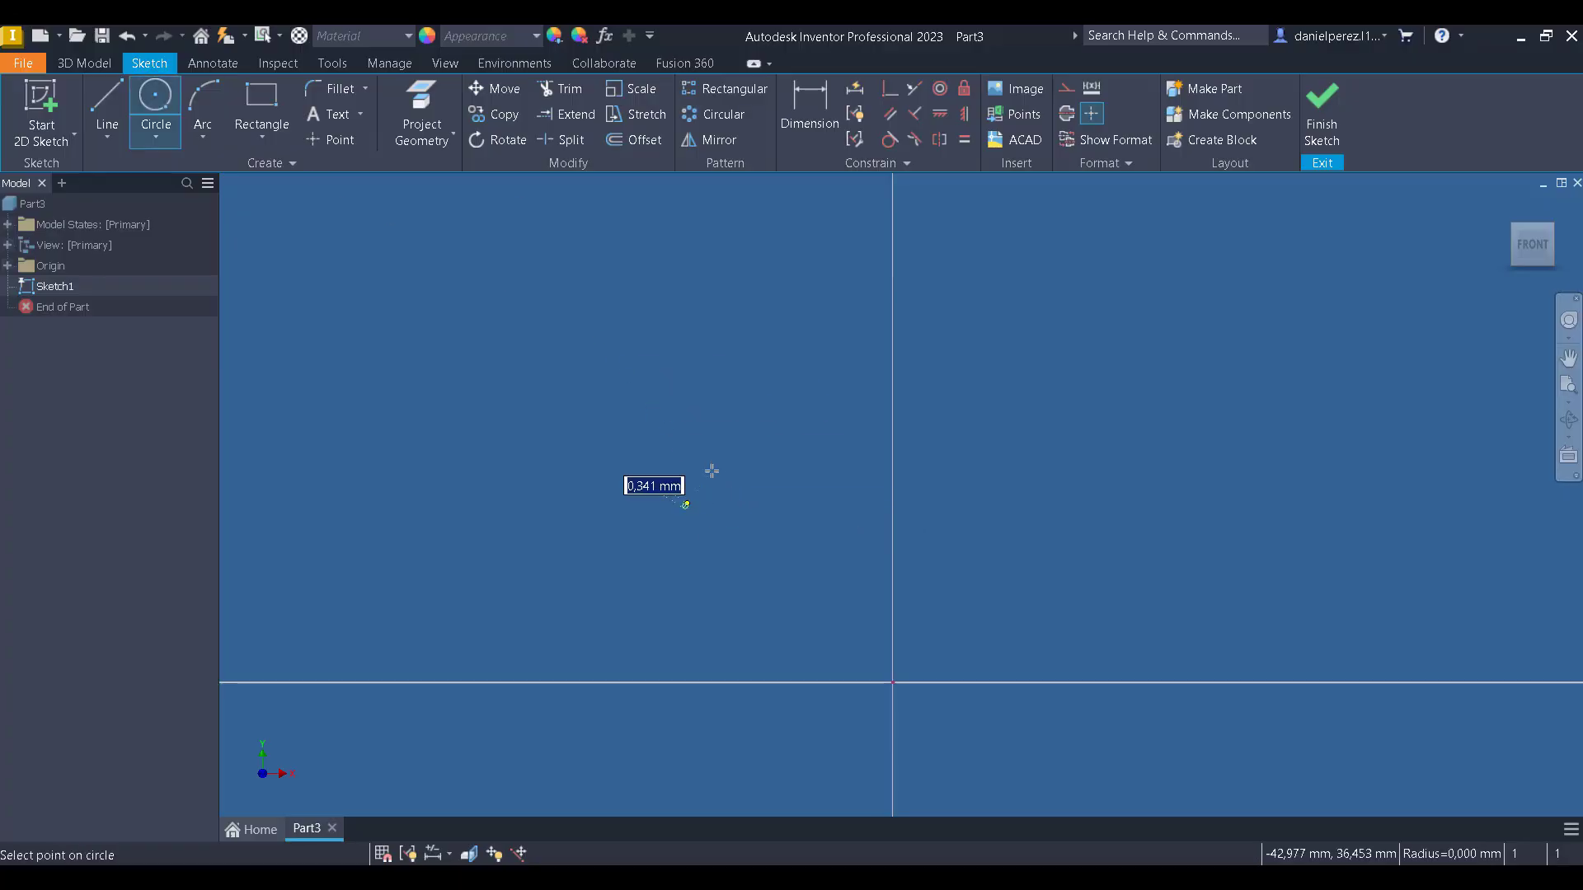
left_click(729, 432)
left_click(1081, 442)
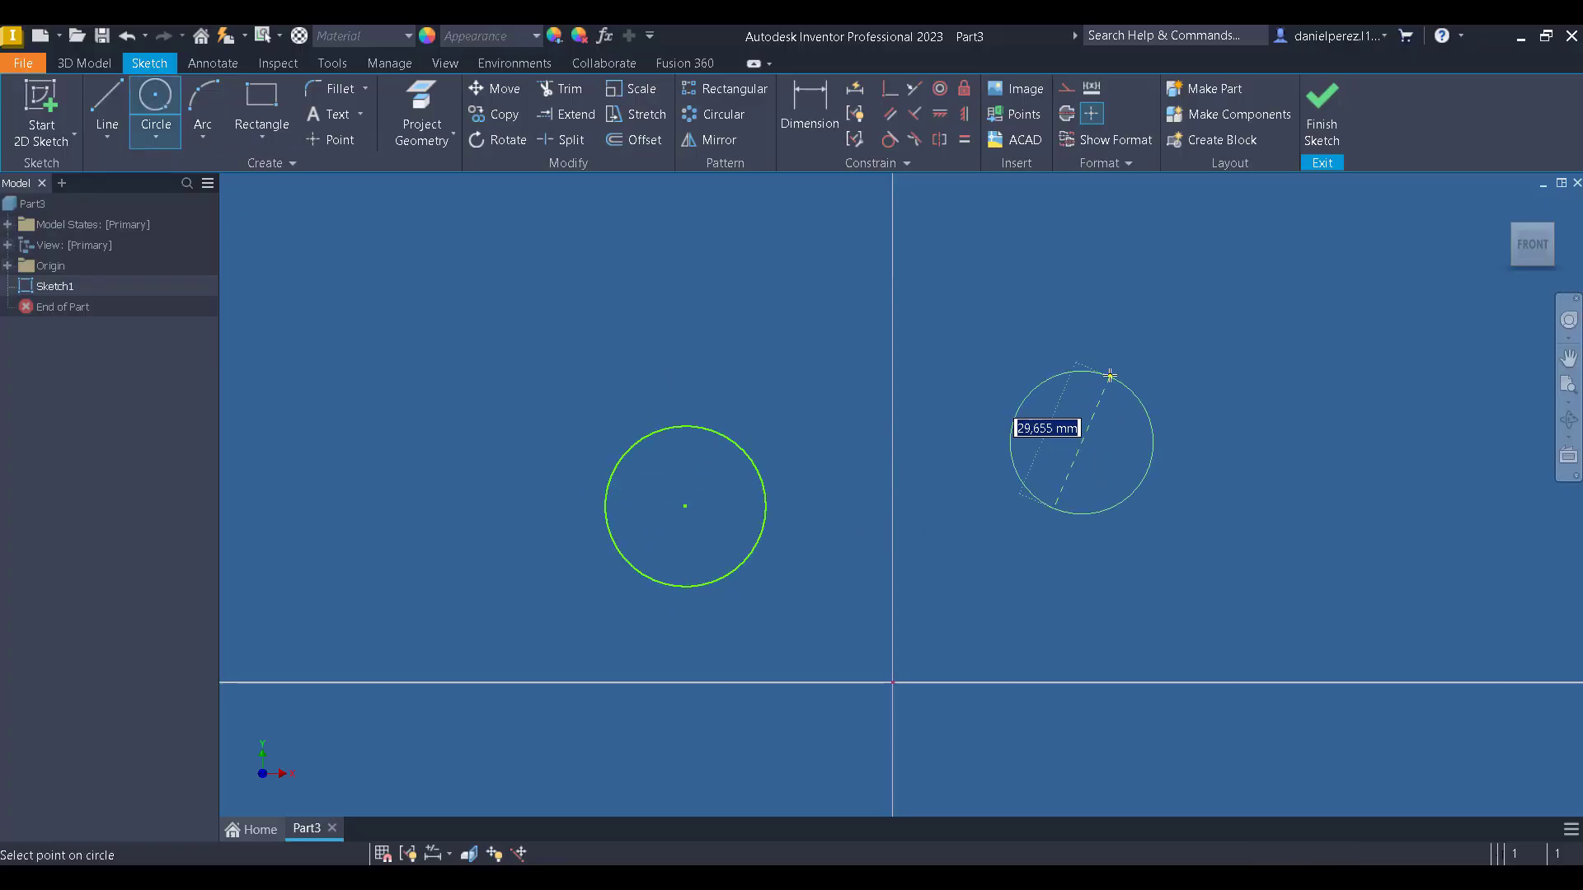
left_click(1120, 288)
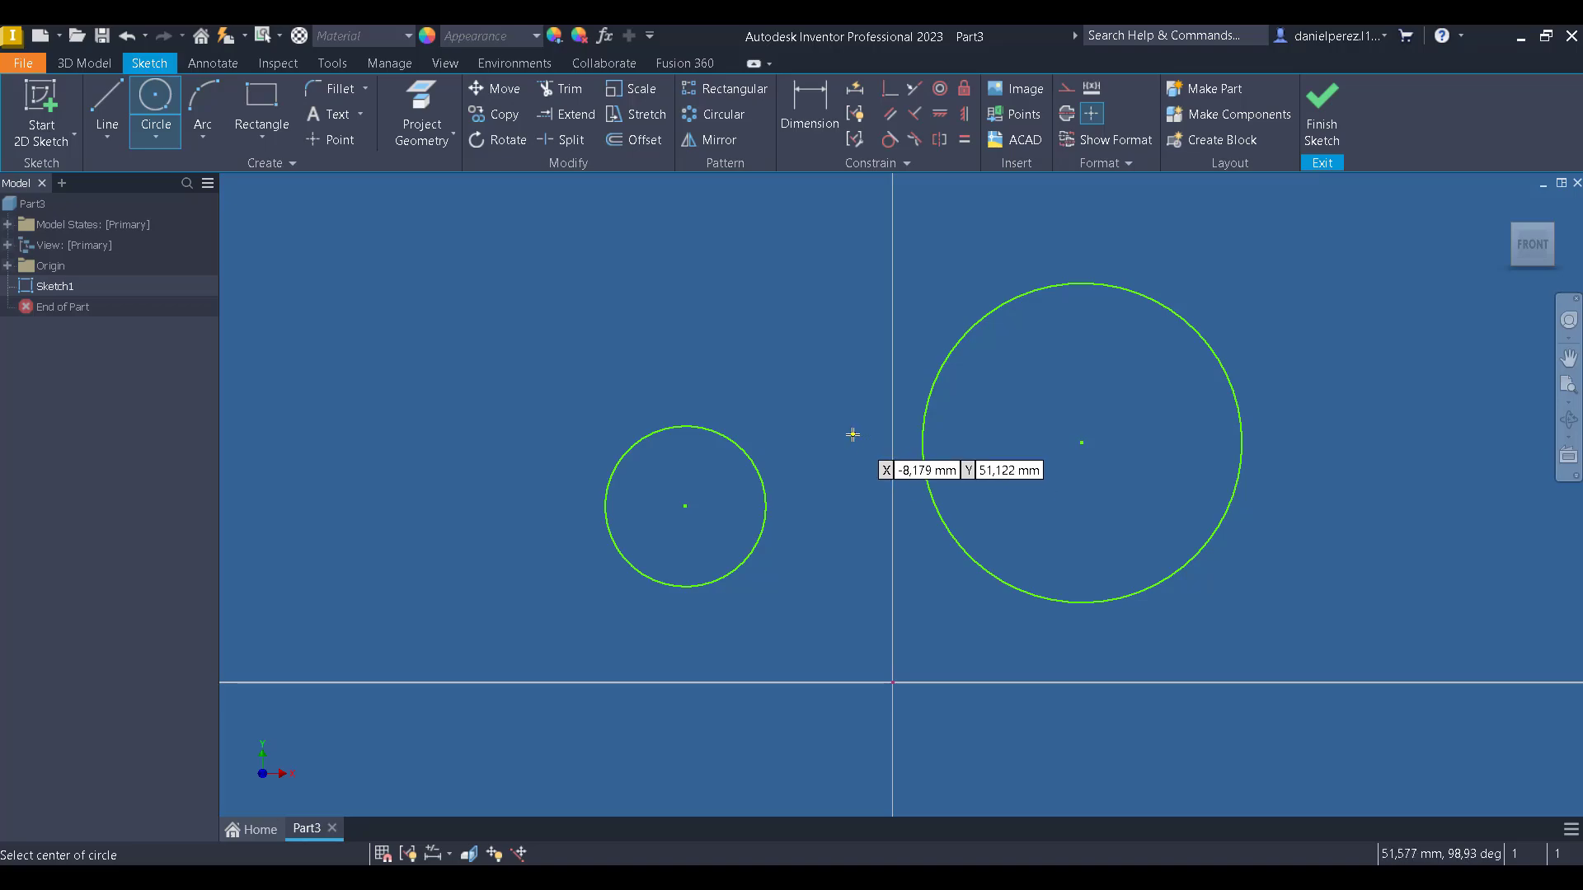
key("Escape")
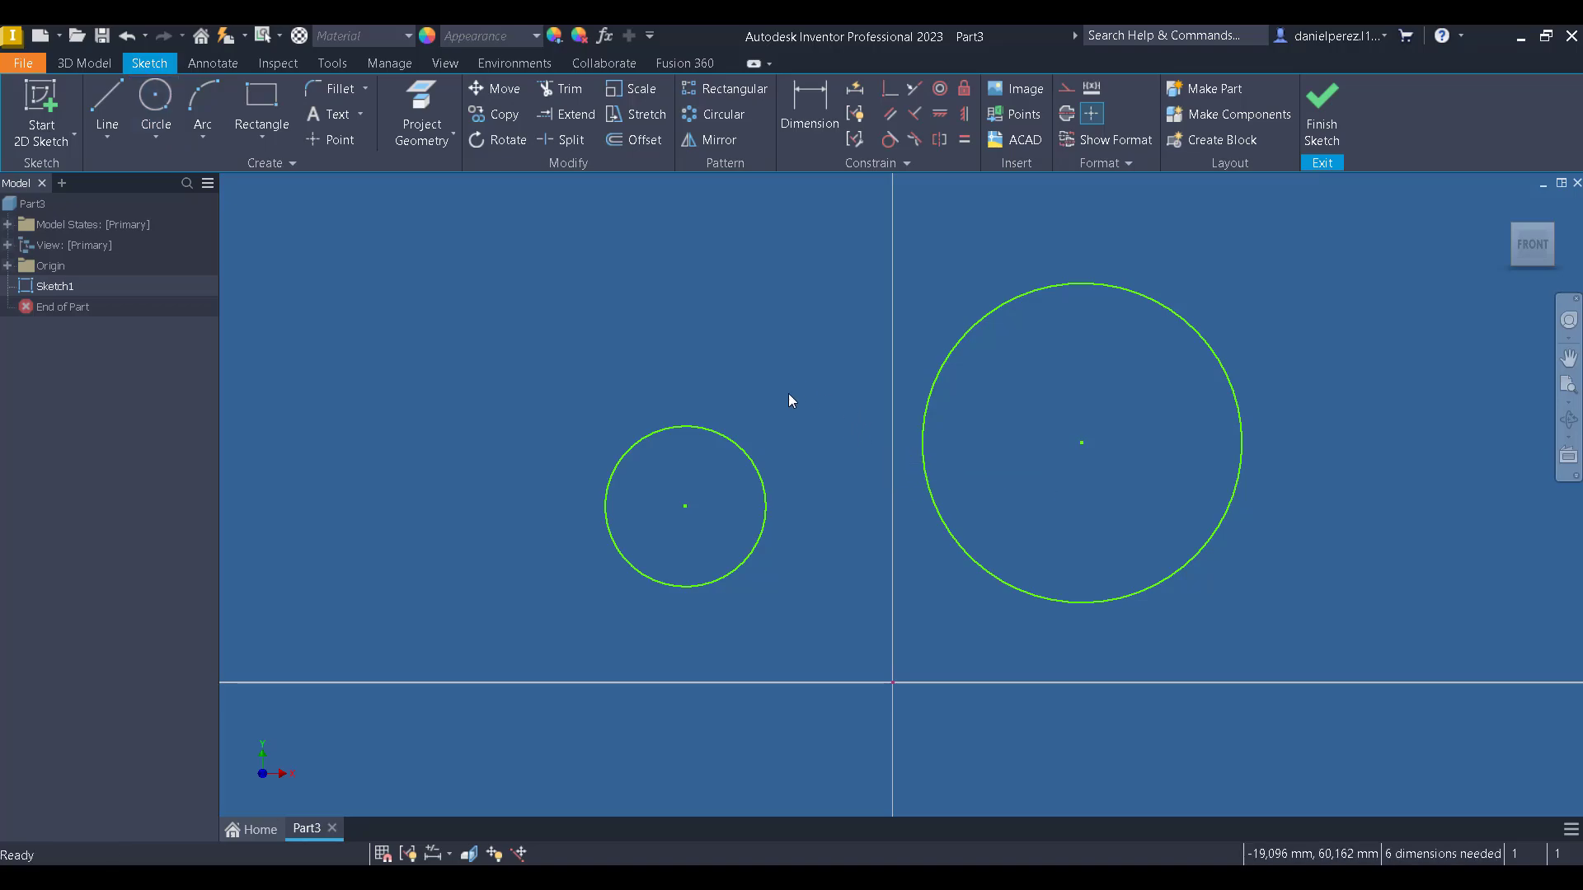
left_click(736, 441)
left_click(757, 430)
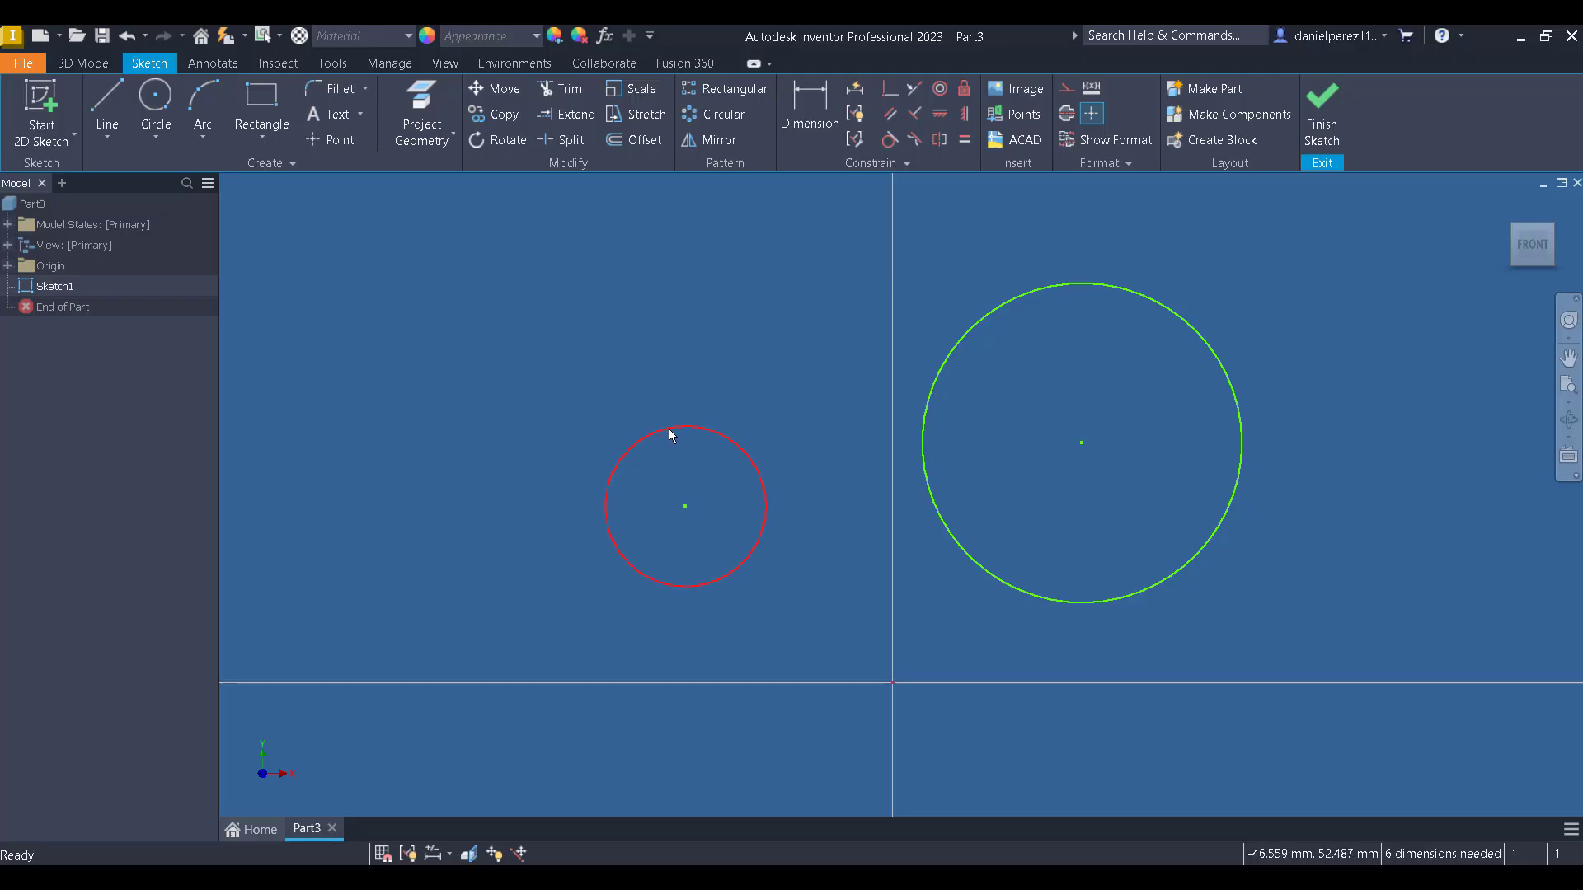
left_click(723, 437)
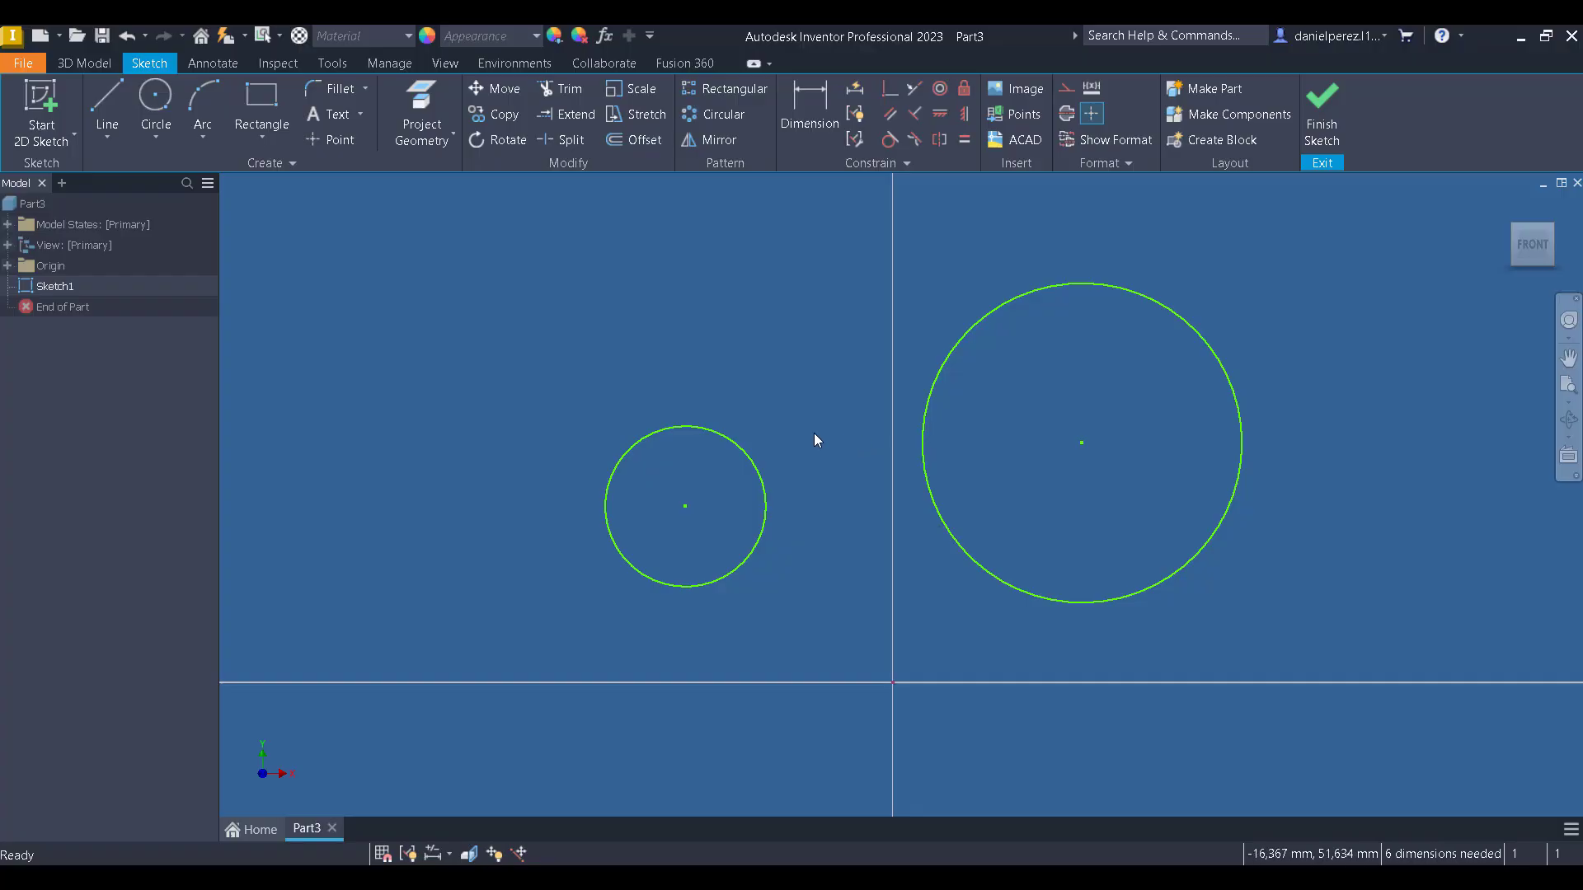
Apply an Equal constraint between the smaller left circle and the larger right circle.
left_click(965, 140)
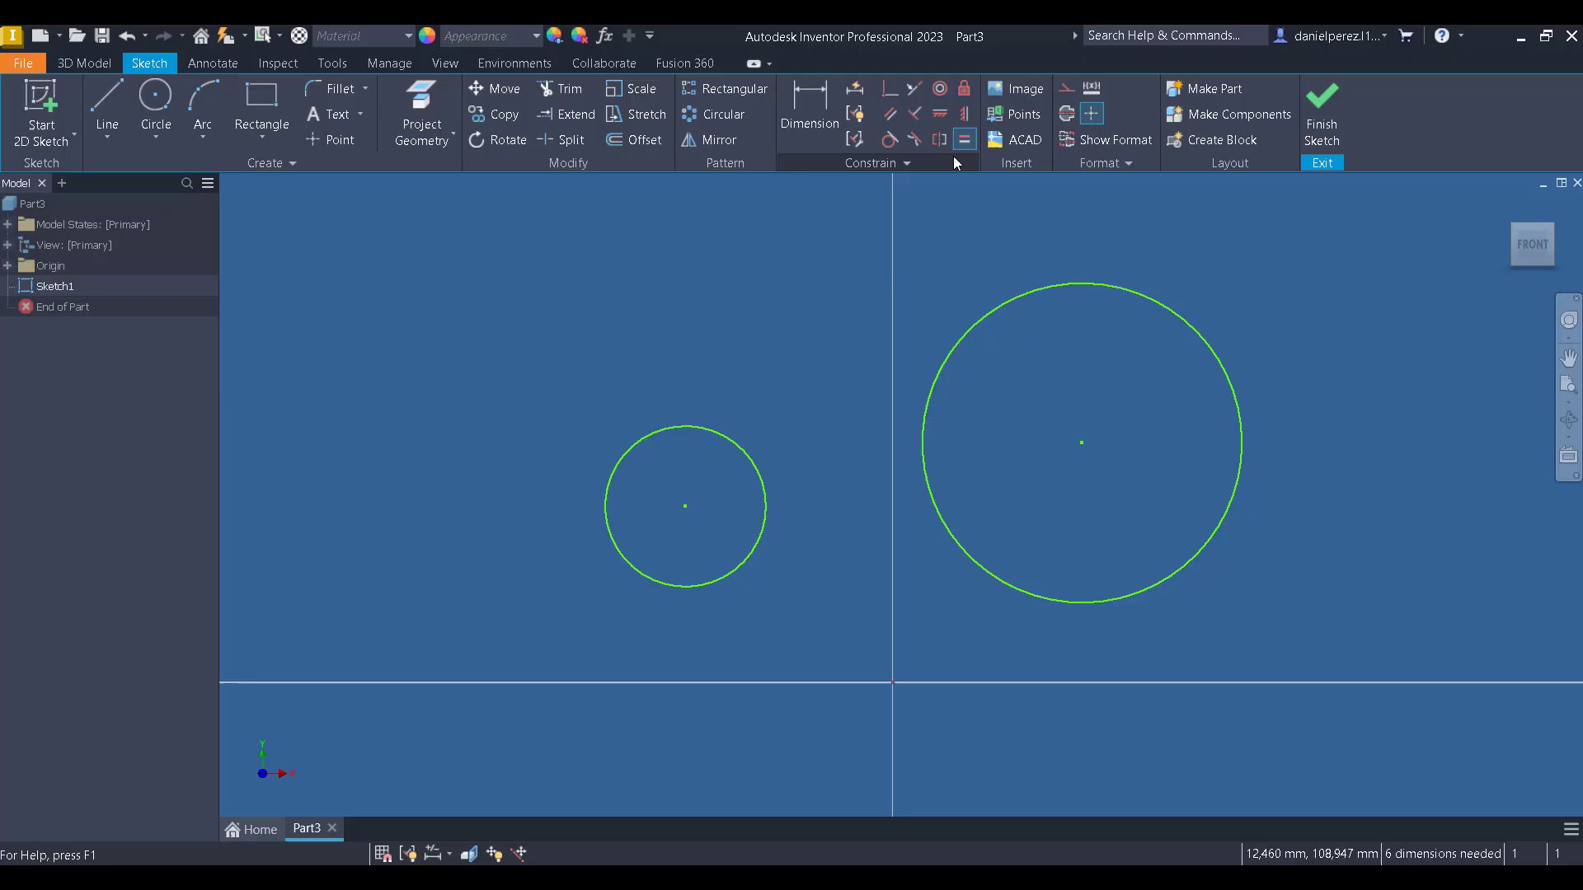
left_click(732, 443)
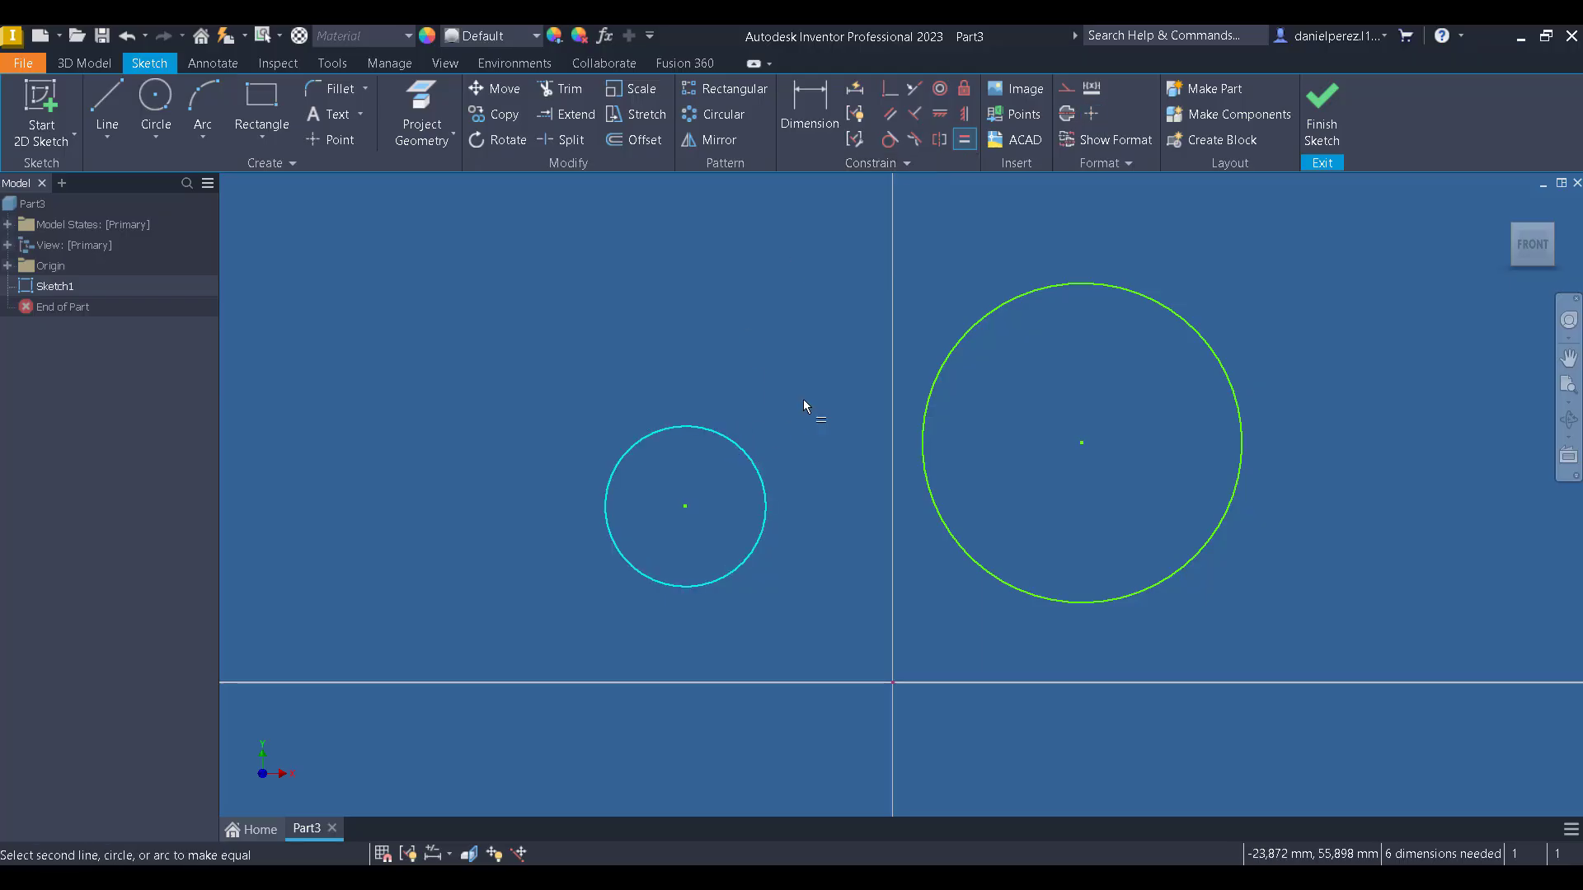
left_click(968, 339)
key("Escape")
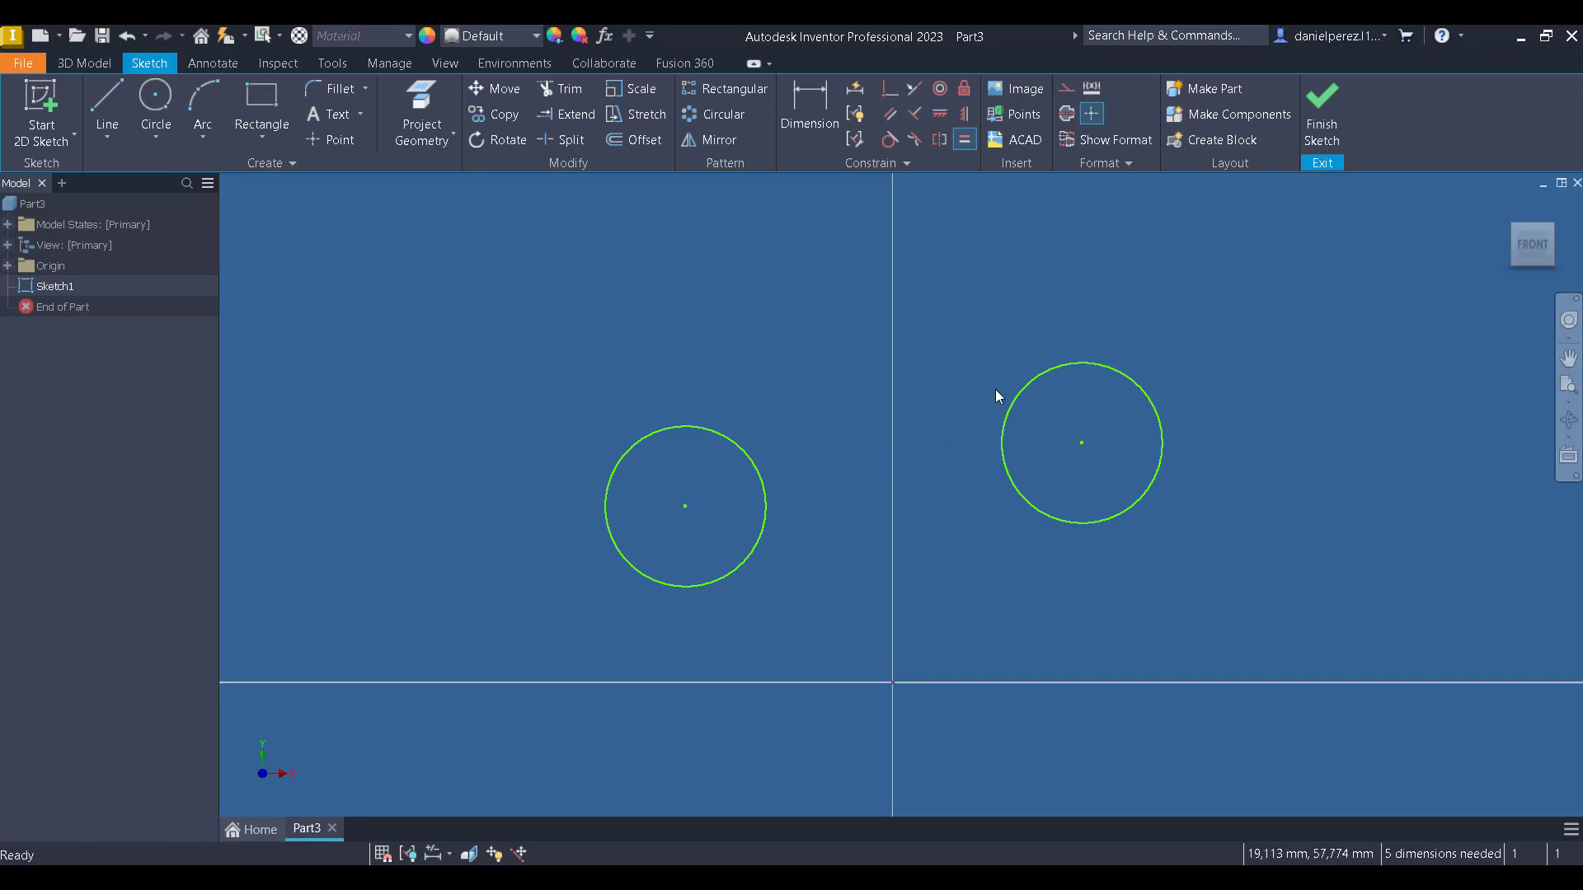
Test the circles' equal constraint by moving the right circle to the far left and making the other circle smaller beside it.
mouse_move(1117, 375)
left_mouse_down()
mouse_move(1110, 406)
mouse_move(1140, 320)
mouse_move(1120, 379)
left_mouse_up()
left_click_drag(1081, 446, 480, 426)
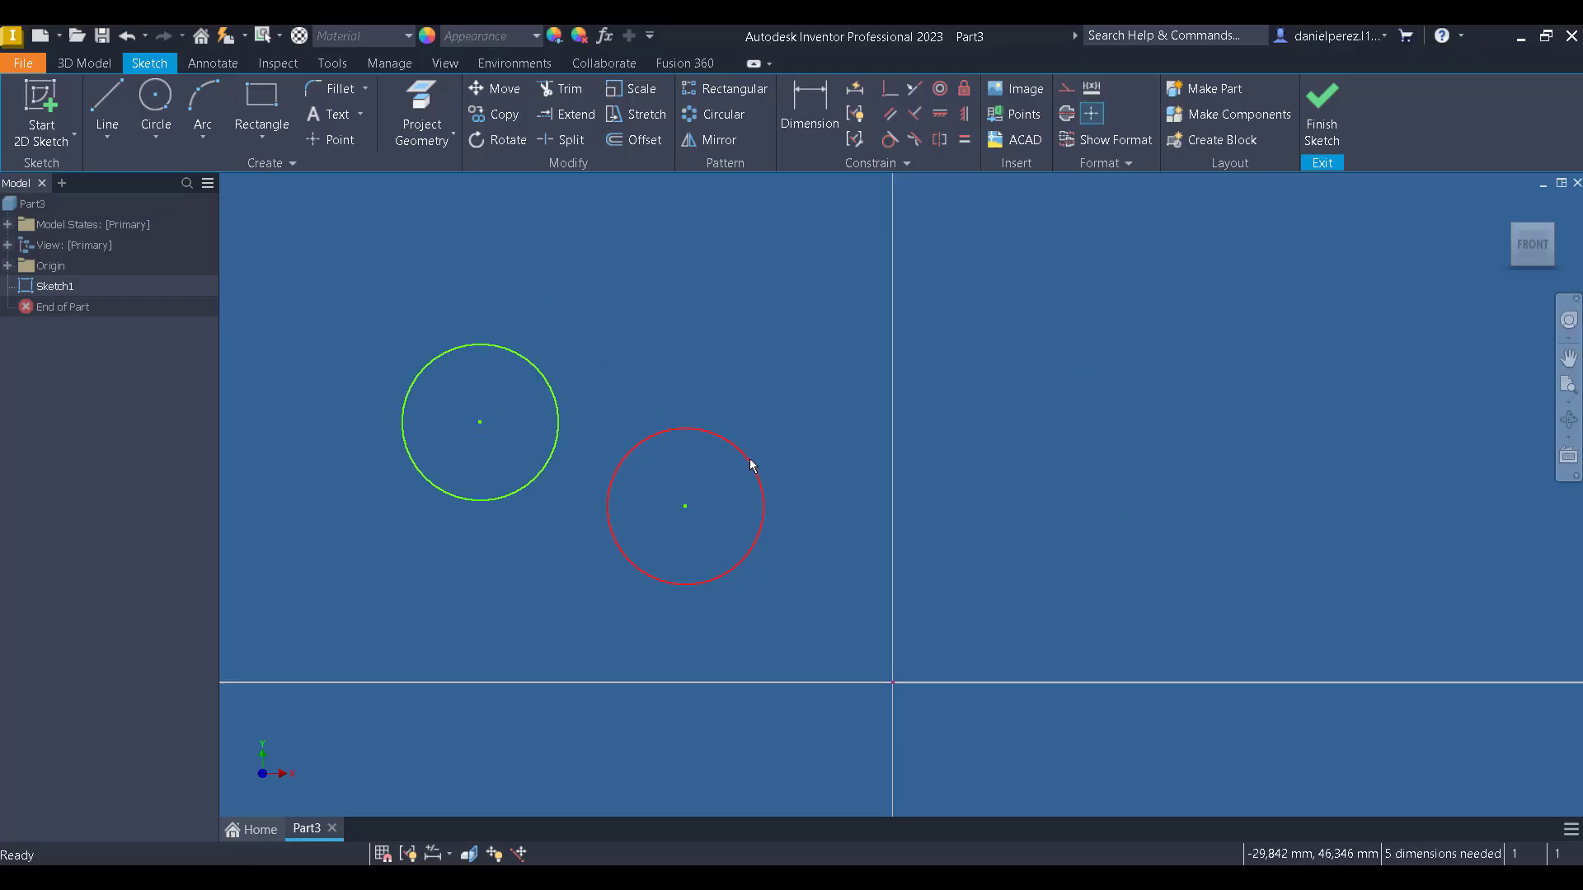
left_click_drag(750, 462, 556, 516)
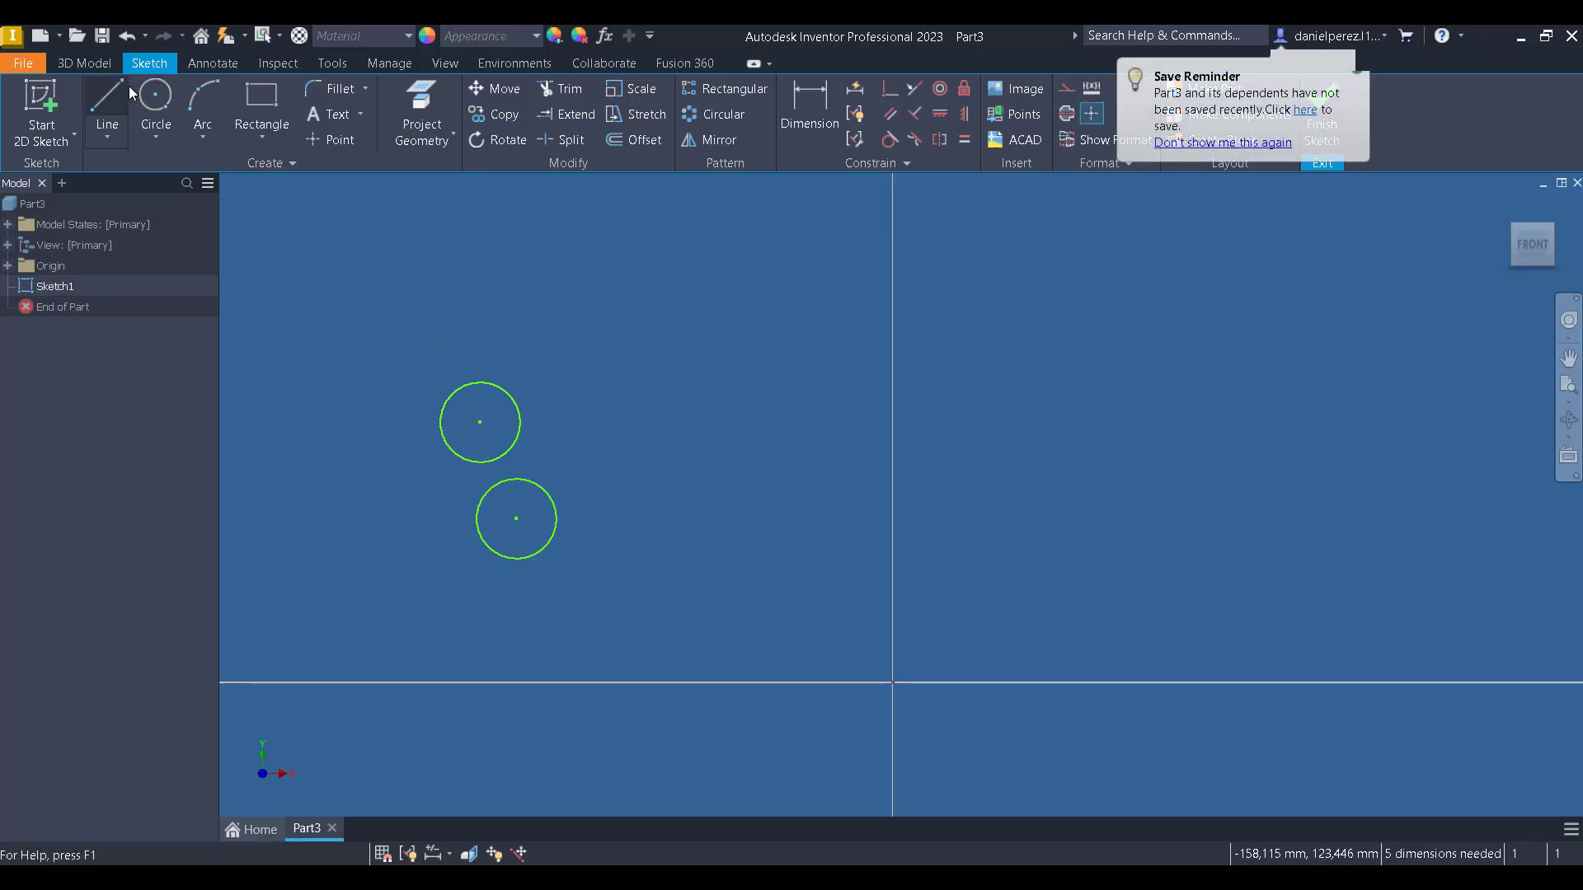
Draw a line about 81 mm long rising at about 28° across the vertical axis, and a shorter descending line below it.
left_click(127, 87)
left_click(744, 498)
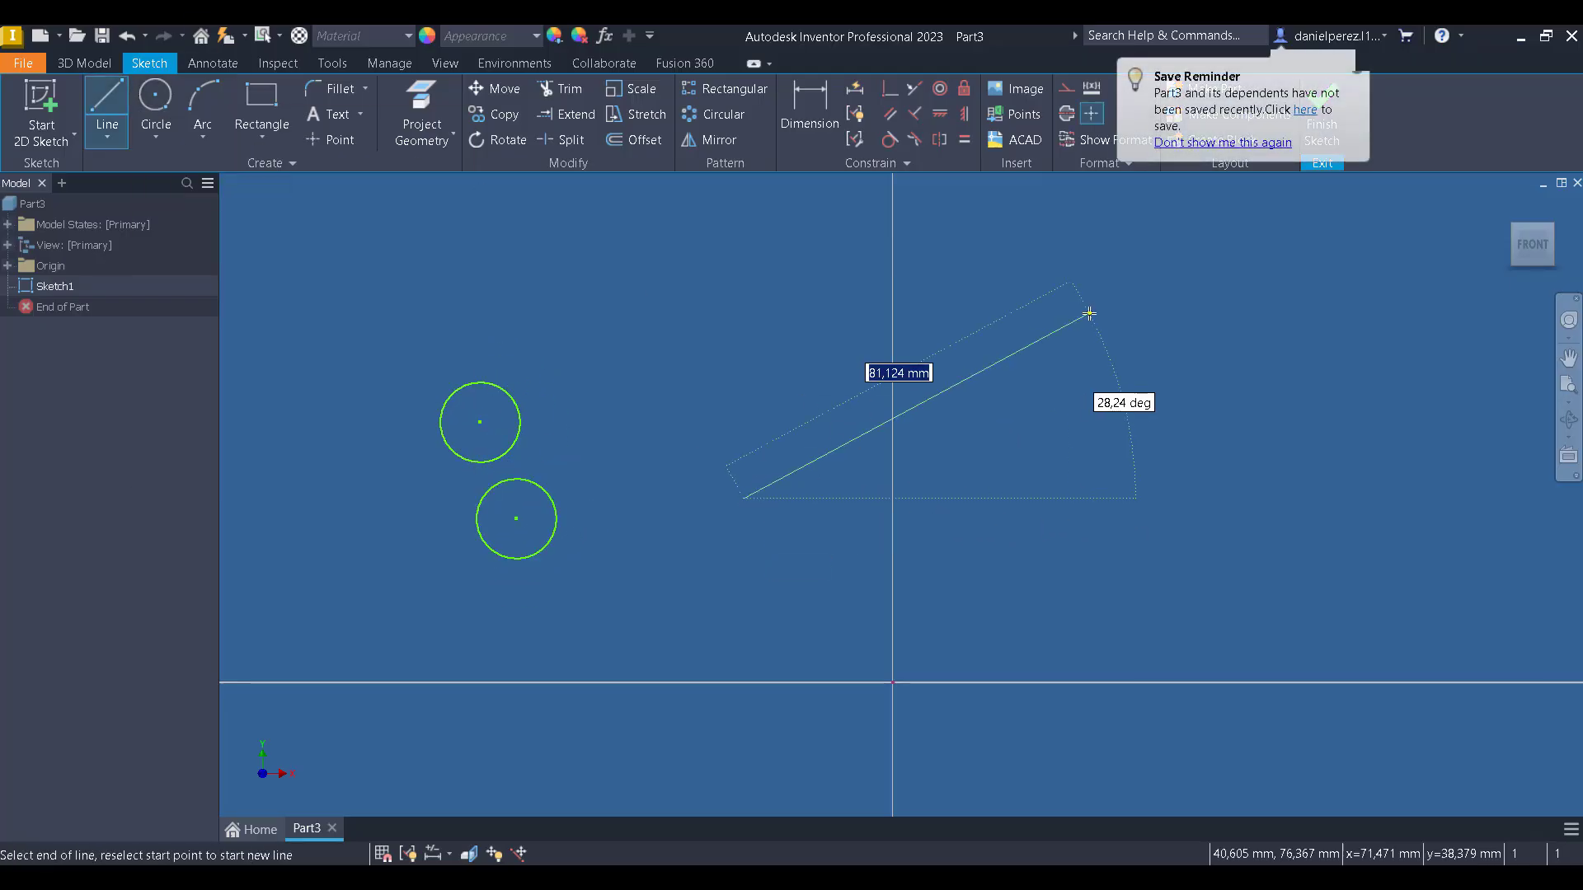
left_click(1090, 314)
key("Escape")
left_click(116, 111)
left_click(815, 500)
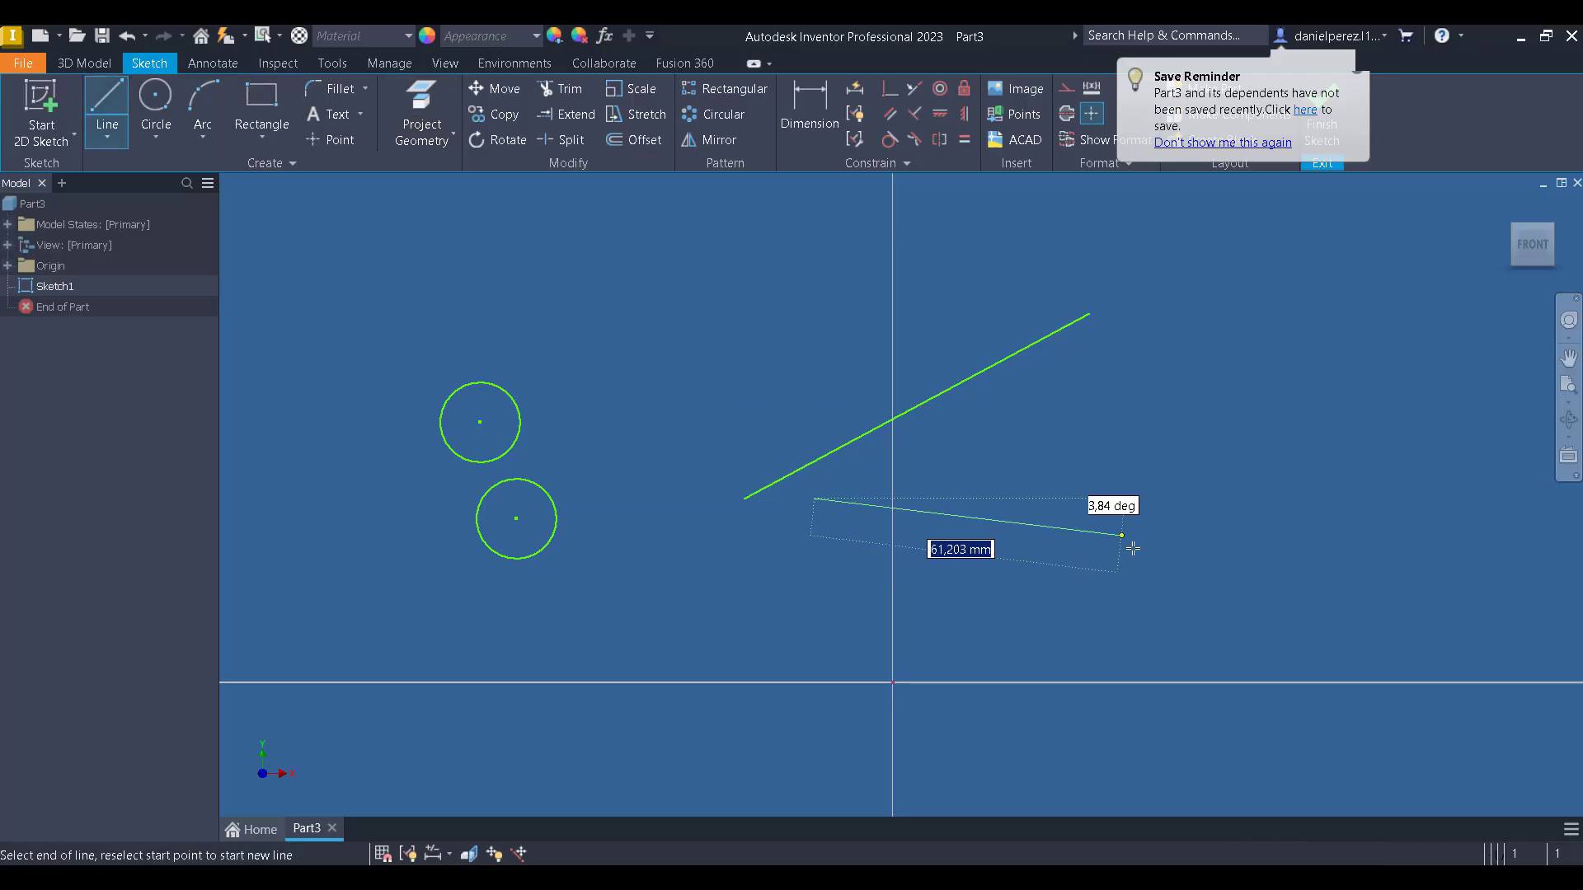
left_click(1139, 559)
key("Escape")
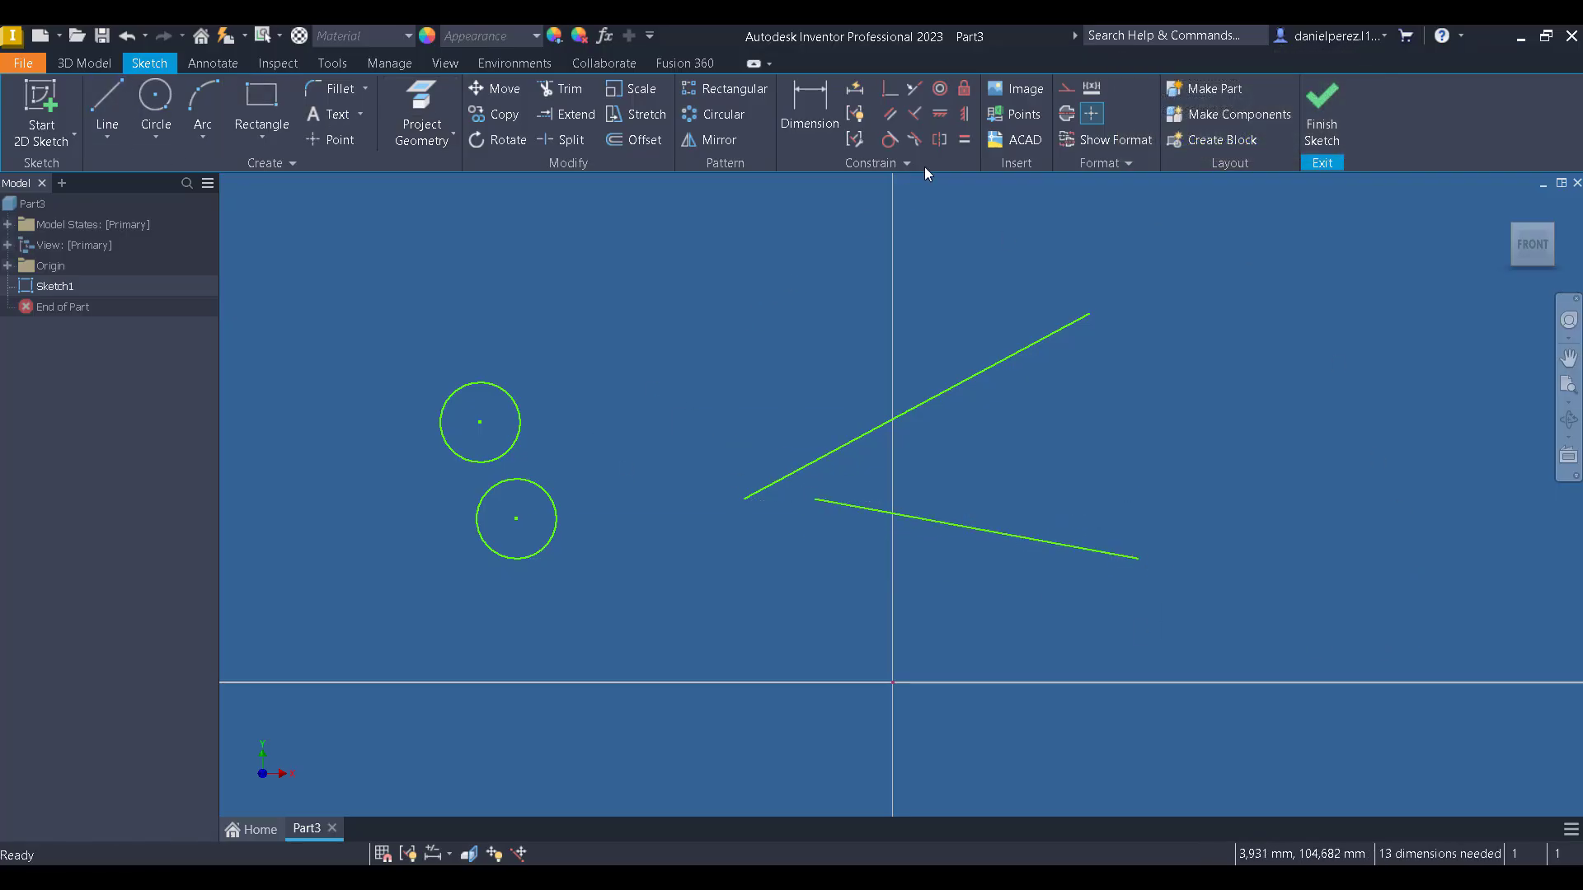
Apply an Equal constraint between the upper rising line and the lower descending line.
left_click(964, 139)
left_click(954, 385)
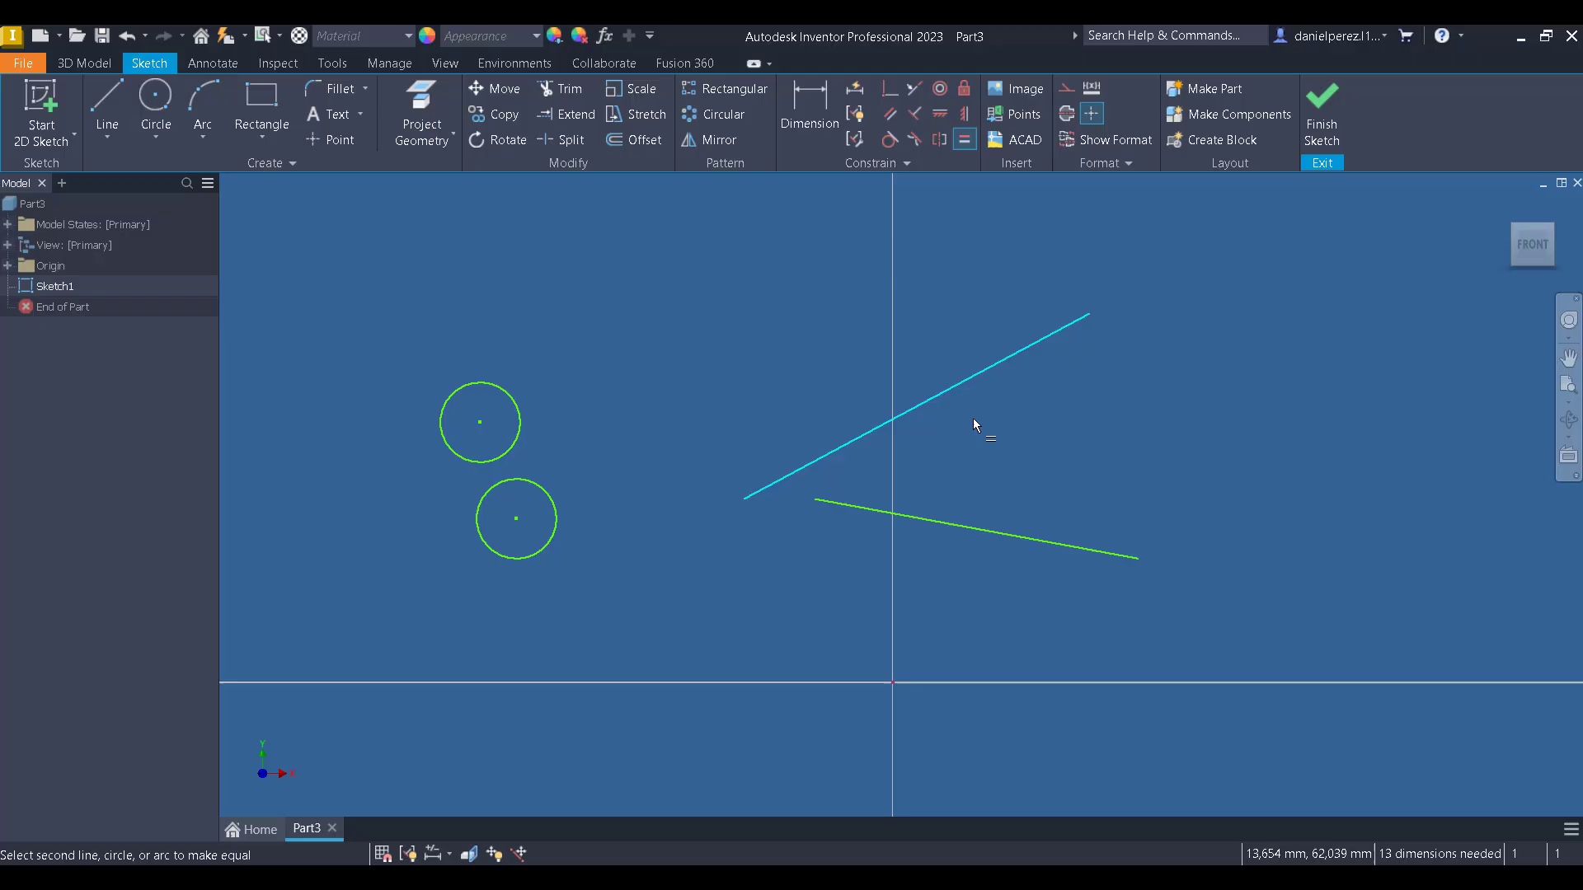
left_click(1091, 558)
key("Escape")
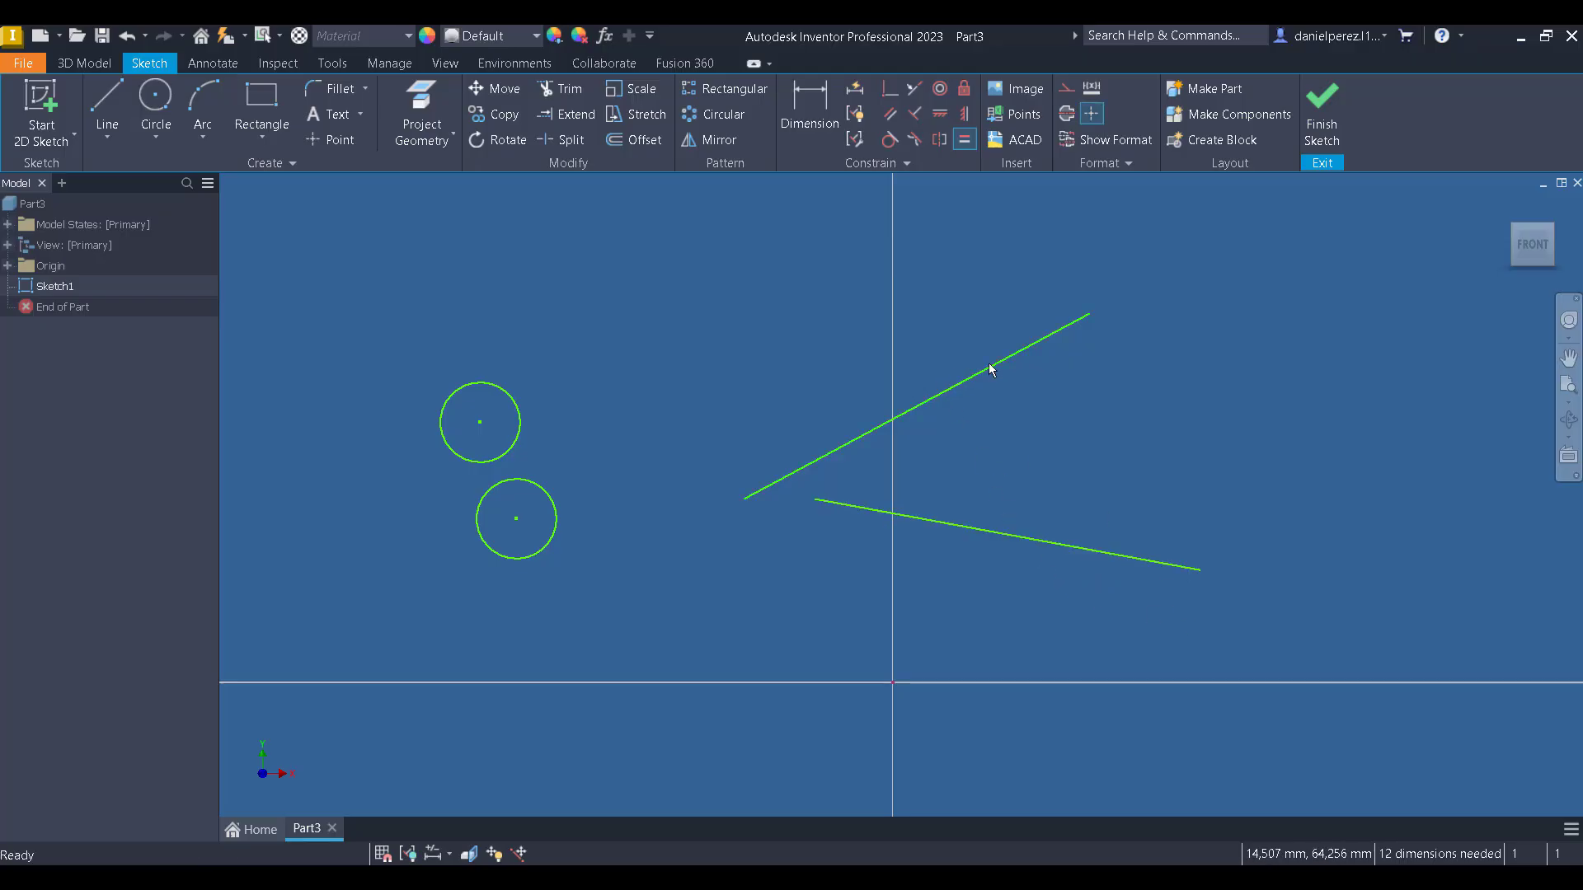
Test the lines' equal constraint by repositioning the upper line and moving the lower line away to the right.
left_click_drag(1089, 314, 1273, 262)
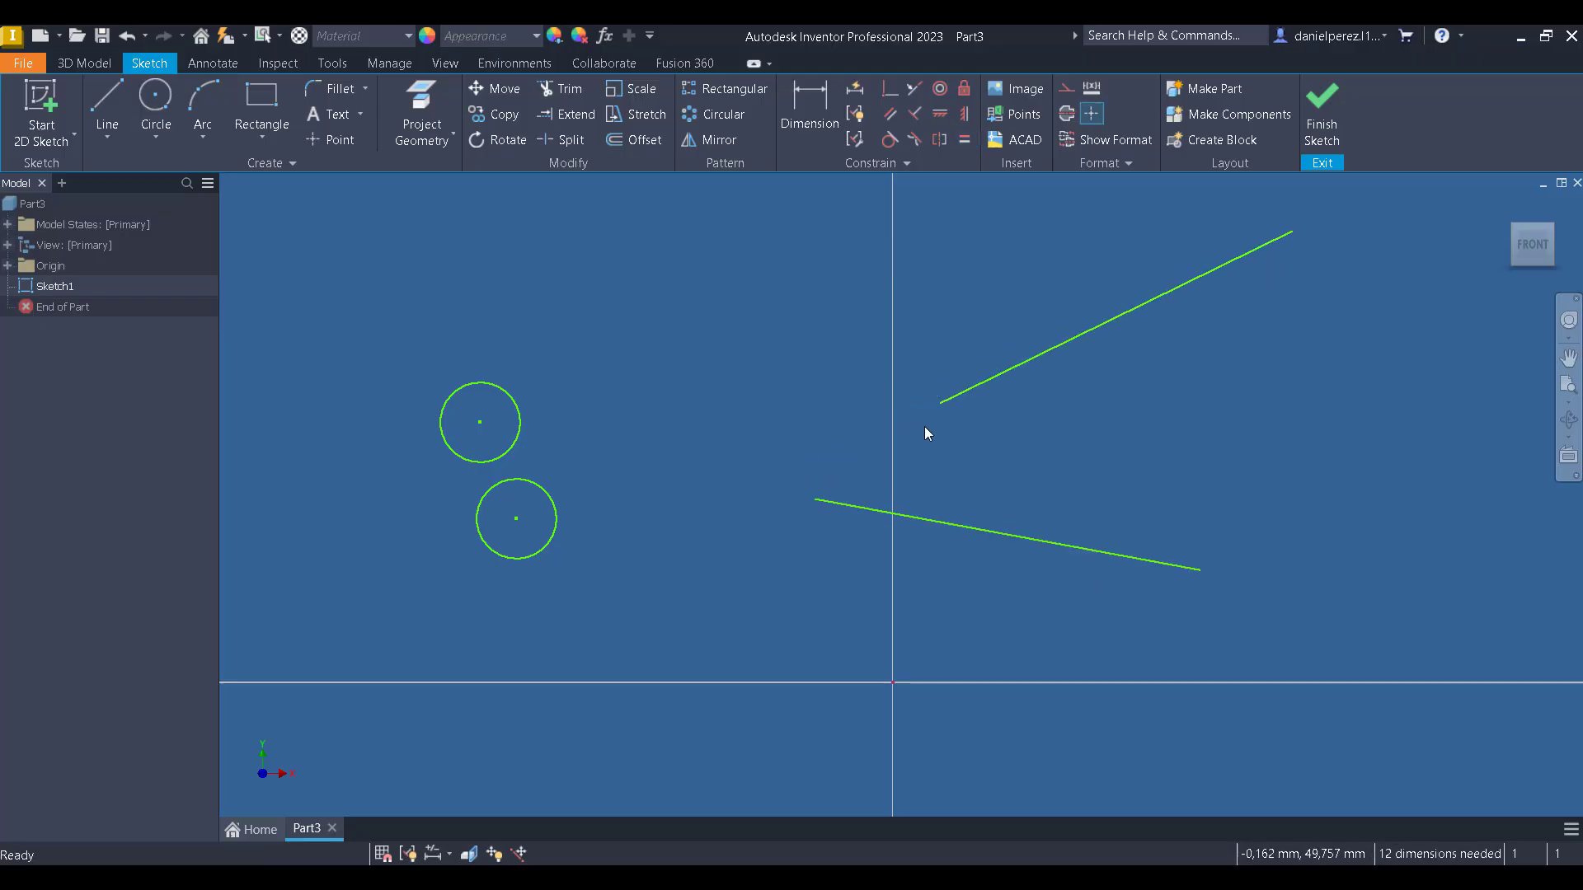
mouse_move(935, 407)
left_mouse_down()
mouse_move(788, 473)
mouse_move(774, 505)
left_mouse_up()
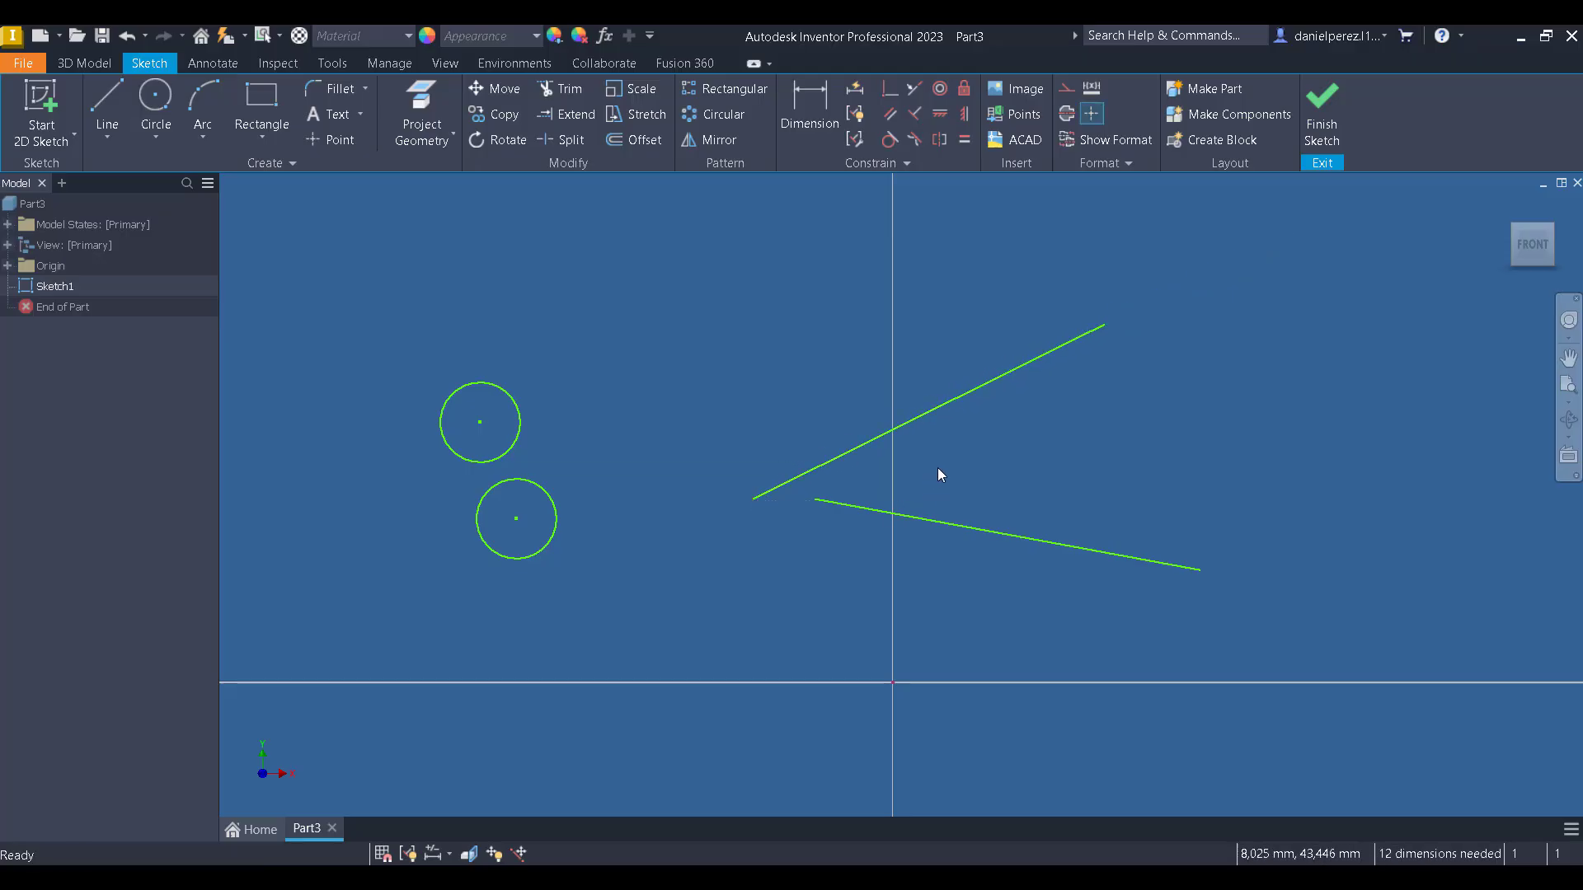
left_click_drag(1184, 566, 1491, 599)
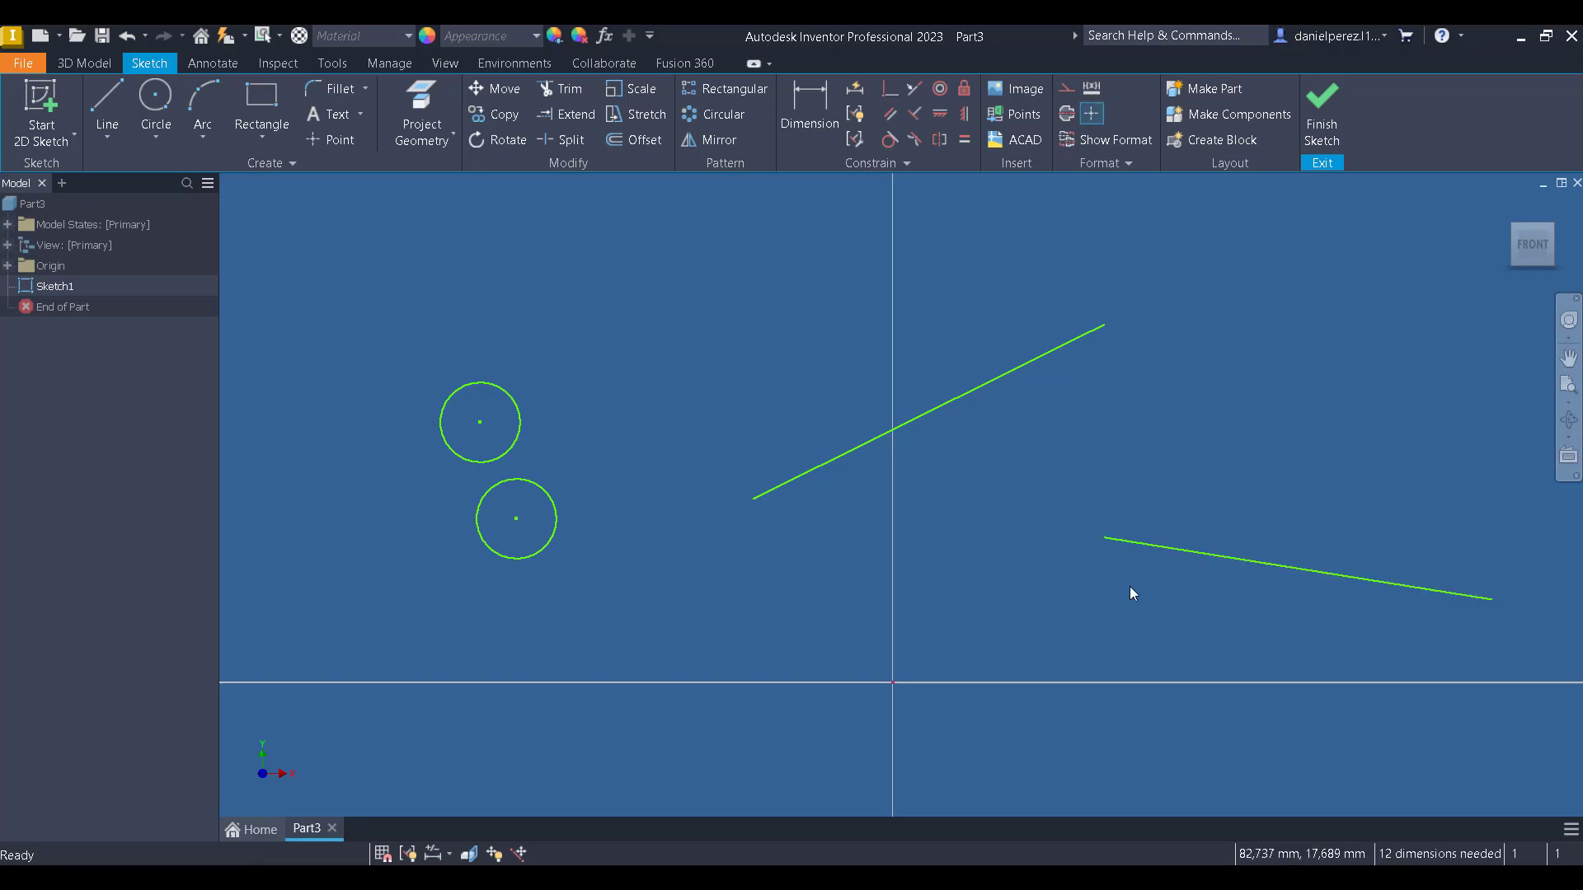
Attach the lower line's start point to the origin and reposition its free end so the line is shorter and slopes gently upward.
left_click_drag(1062, 568, 893, 683)
mouse_move(1280, 631)
left_mouse_down()
mouse_move(1427, 561)
mouse_move(1364, 230)
mouse_move(1552, 373)
mouse_move(1530, 445)
left_mouse_up()
scroll(1438, 542, "down", 3)
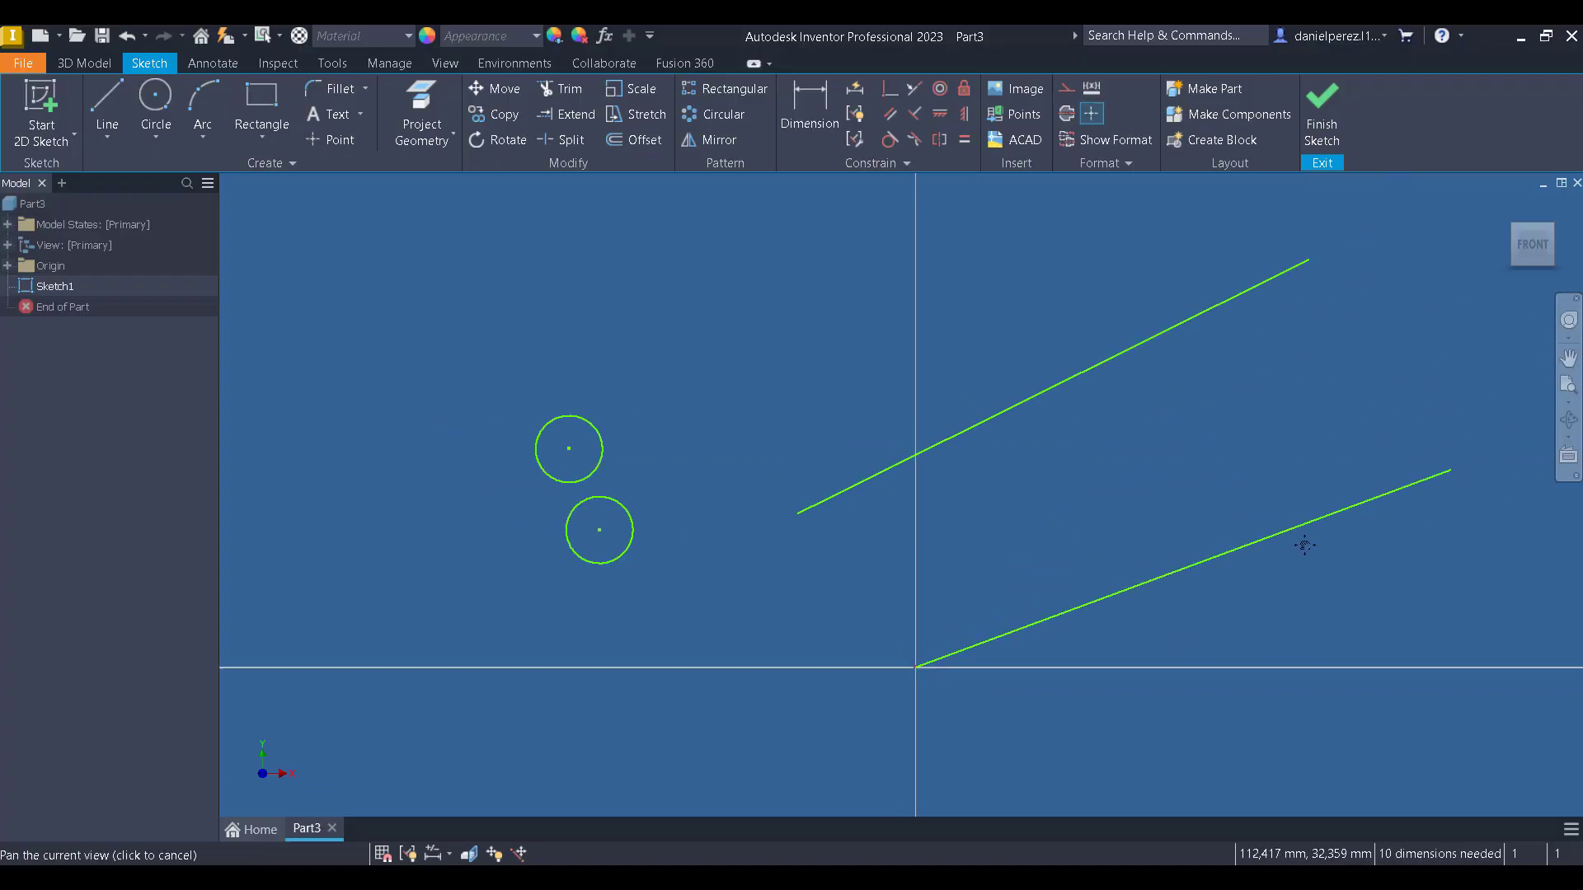
left_click_drag(1255, 511, 954, 642)
Dimension the length of the lower line starting at the origin as 70 mm.
left_click(826, 103)
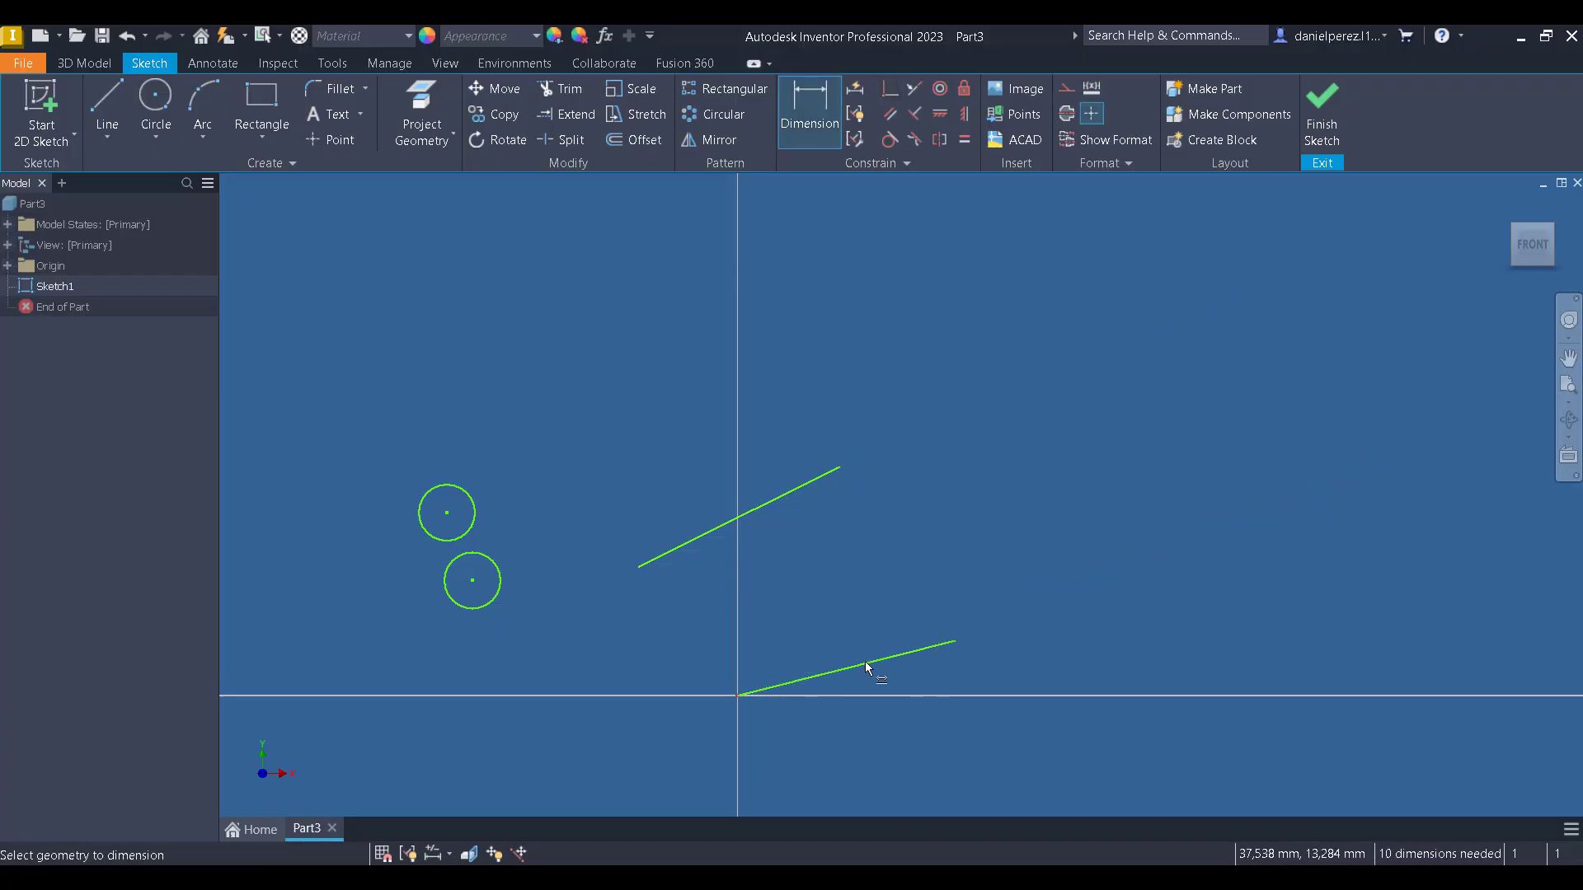
left_click(897, 669)
left_click(907, 685)
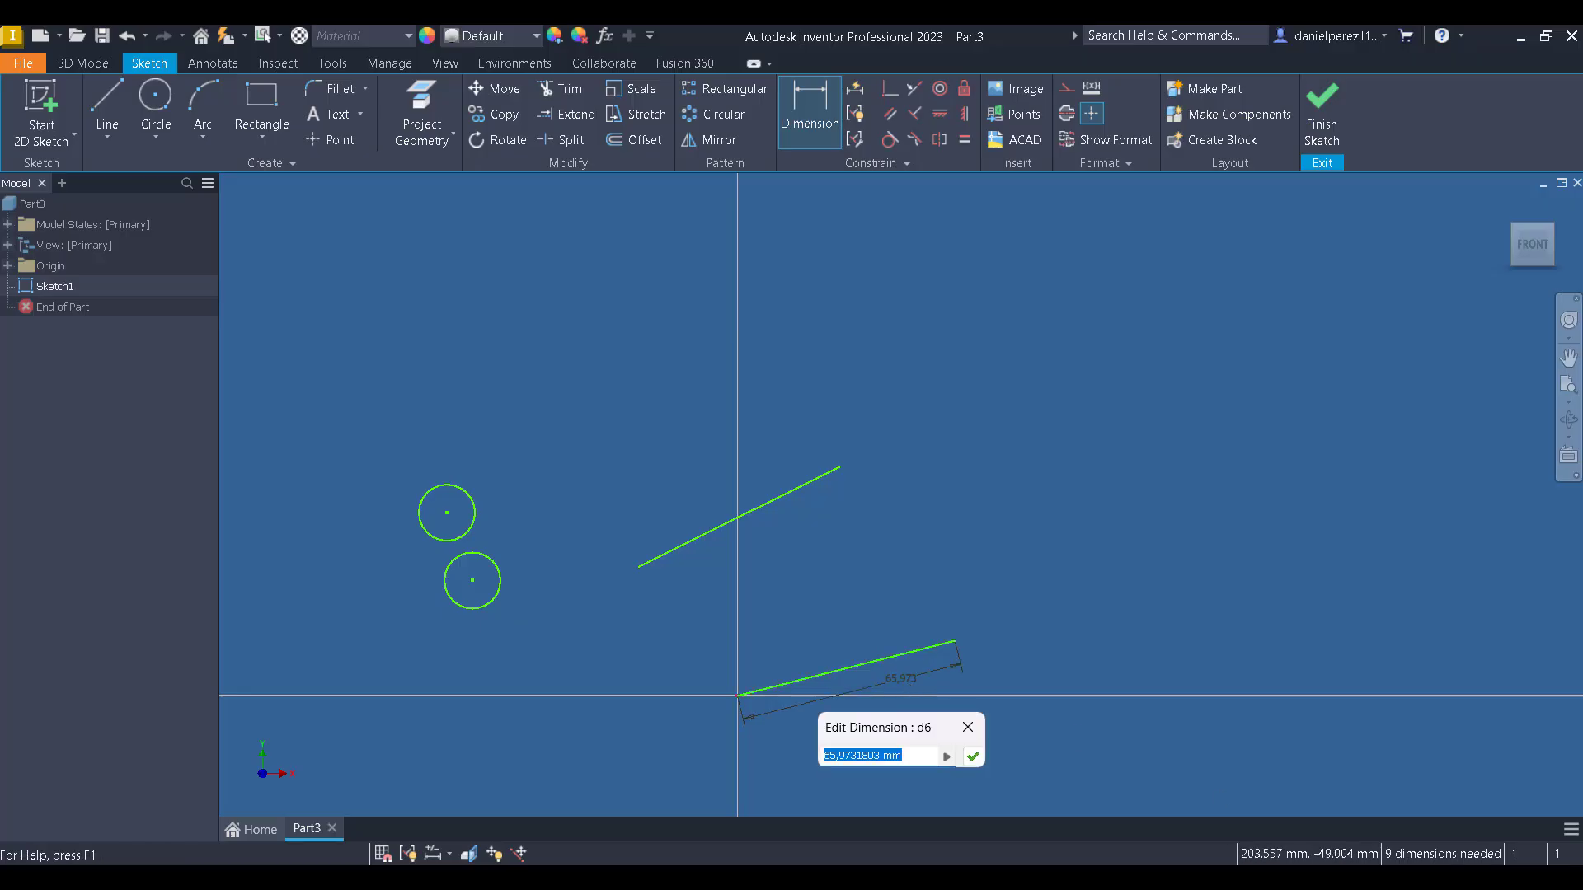
type("70")
key("Return")
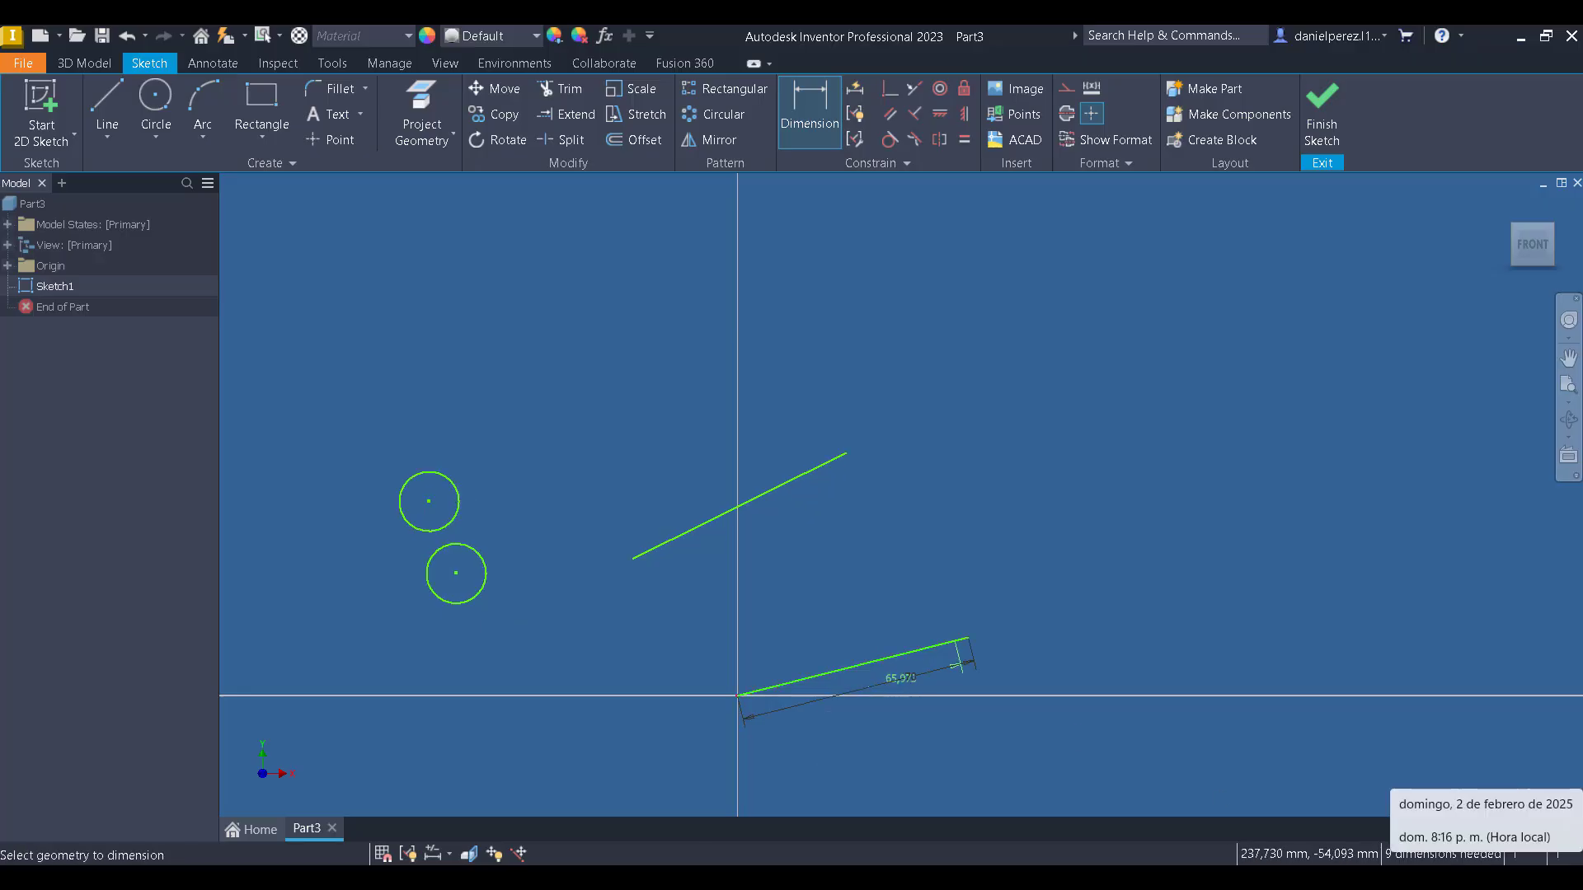
left_click(777, 482)
key("Escape")
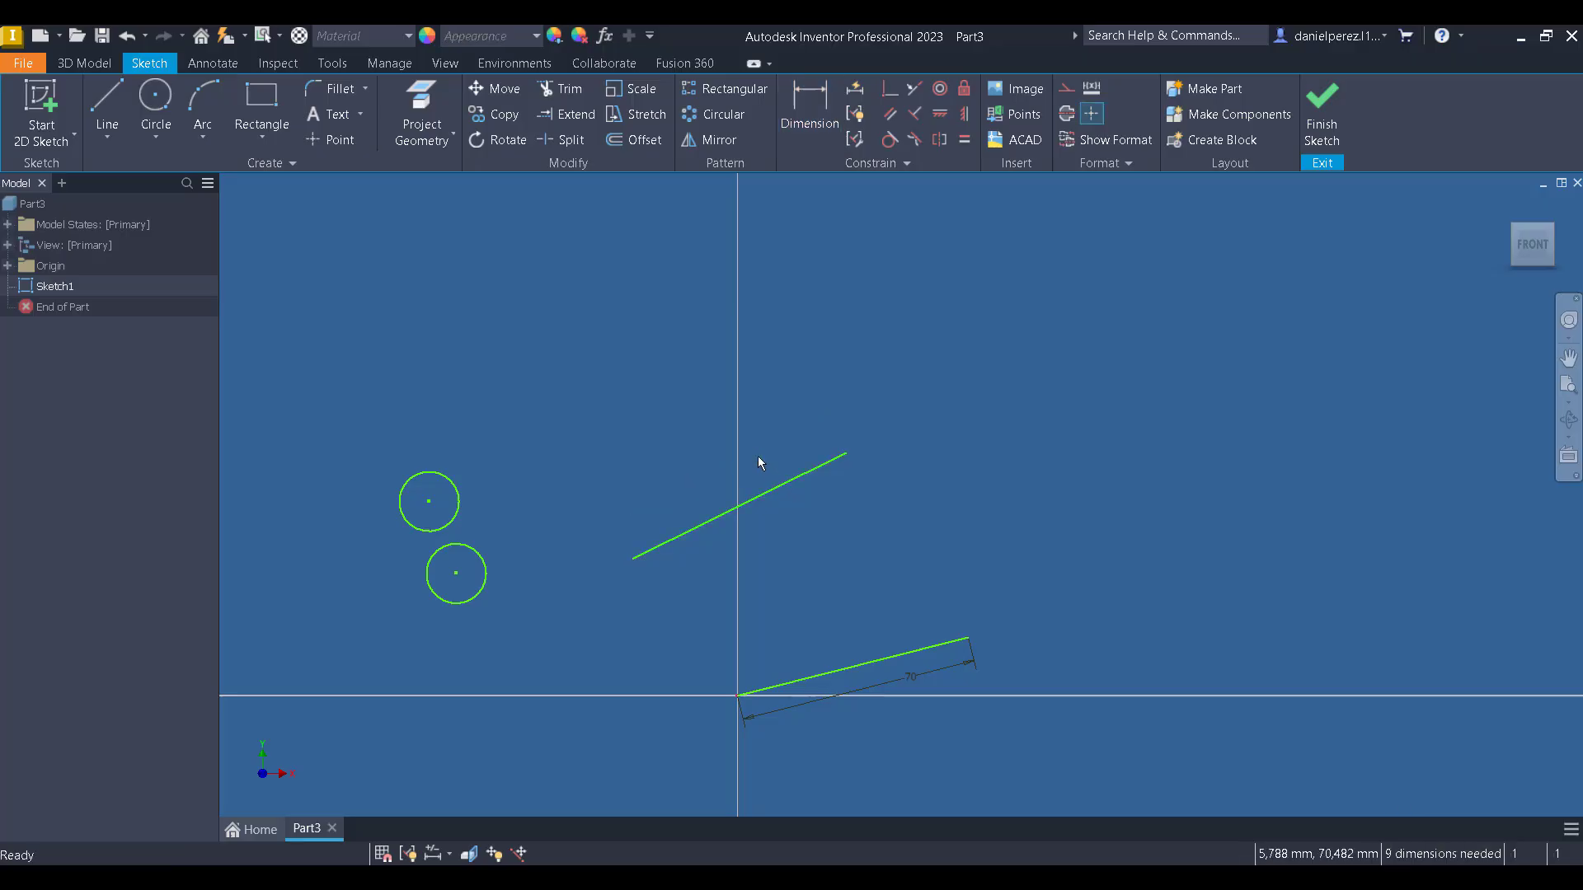